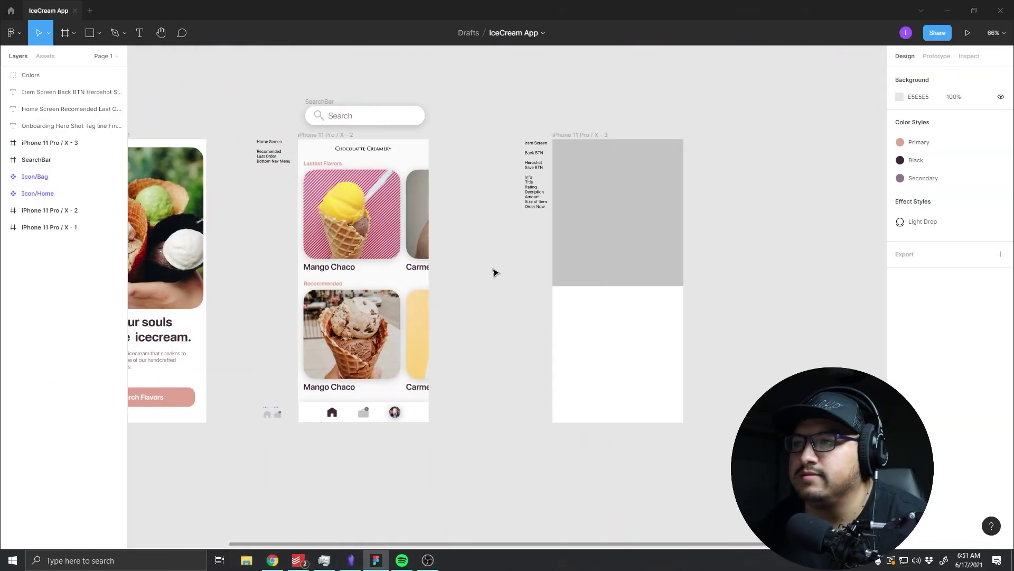
Step: Bring the home and item screens into view and select the lower Mango Chaco title
mouse_move(391, 275)
mouse_down()
mouse_move(36, 255)
mouse_move(405, 224)
mouse_move(396, 227)
mouse_up()
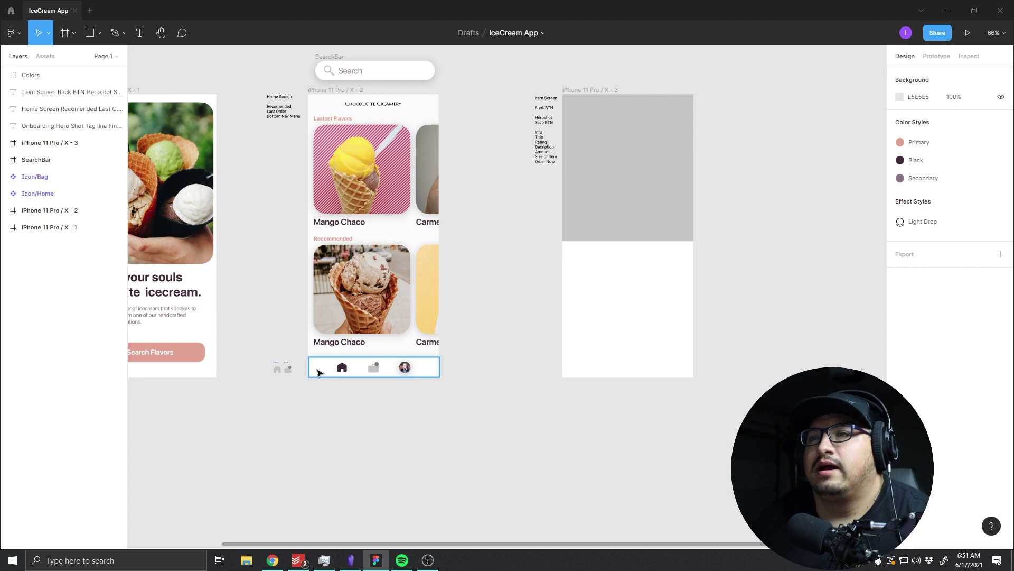
drag(317, 340, 284, 323)
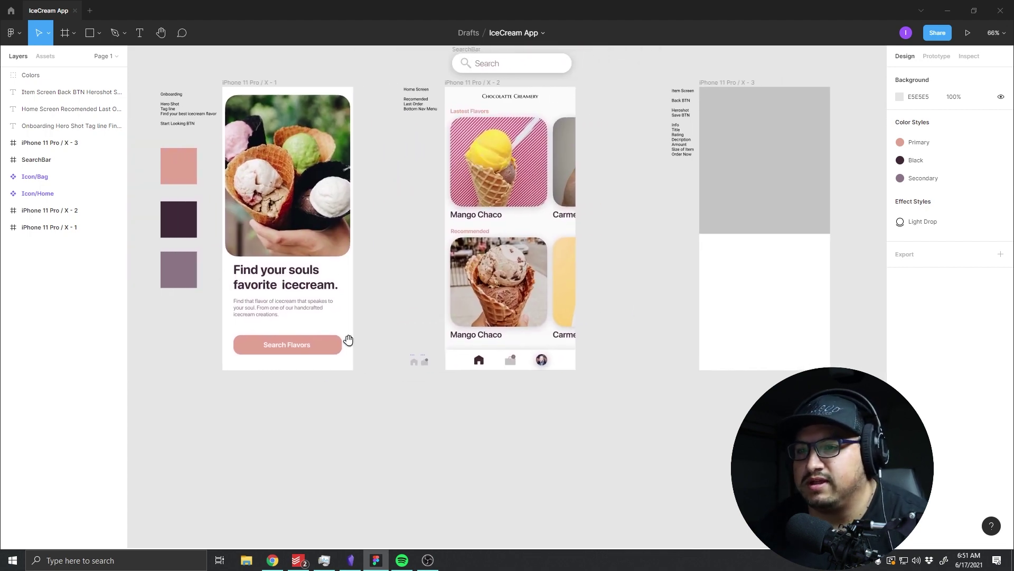
drag(464, 246, 329, 288)
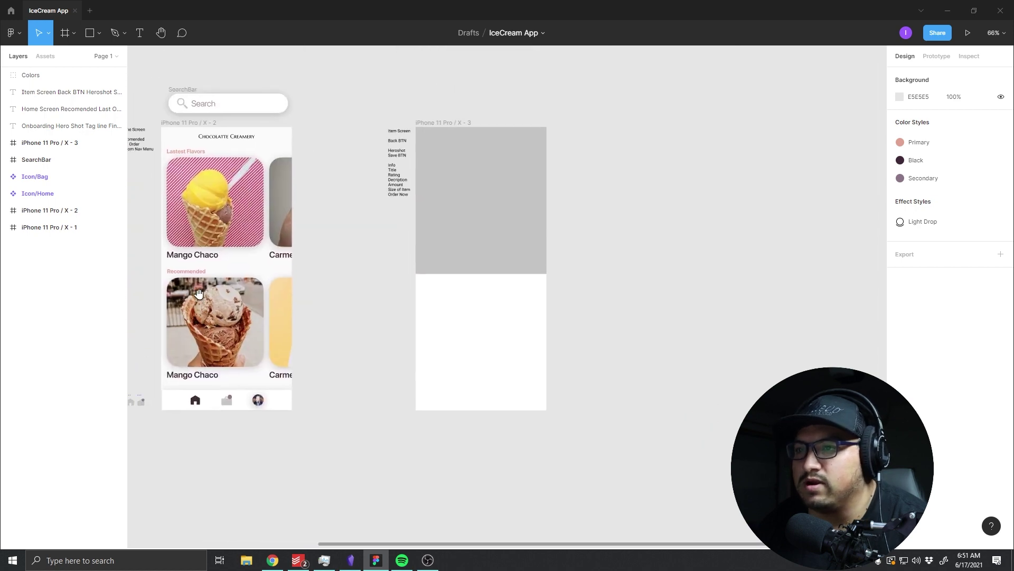
scroll(491, 240, up, 3)
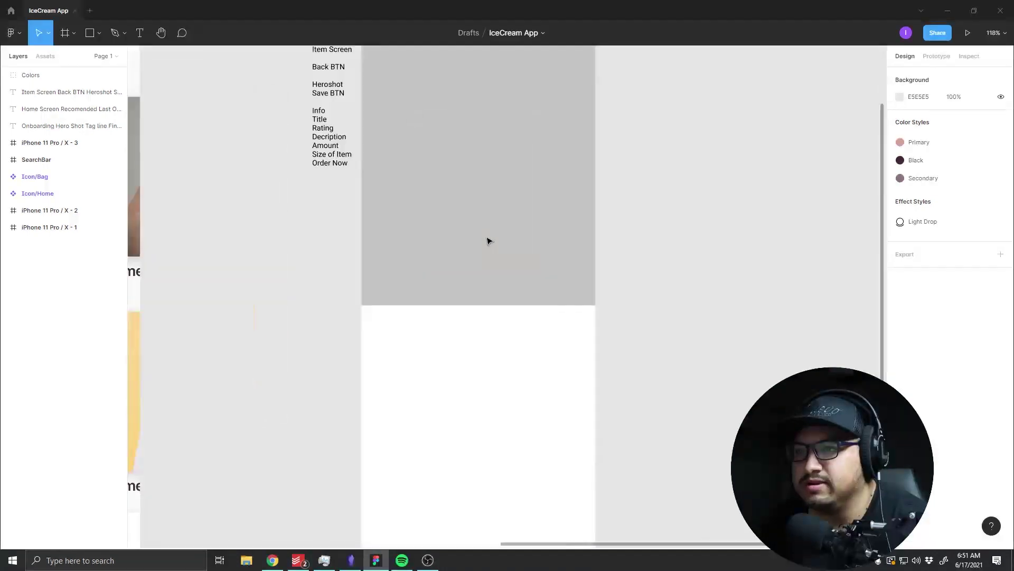
scroll(487, 240, down, 2)
scroll(486, 240, up, 1)
drag(296, 215, 545, 225)
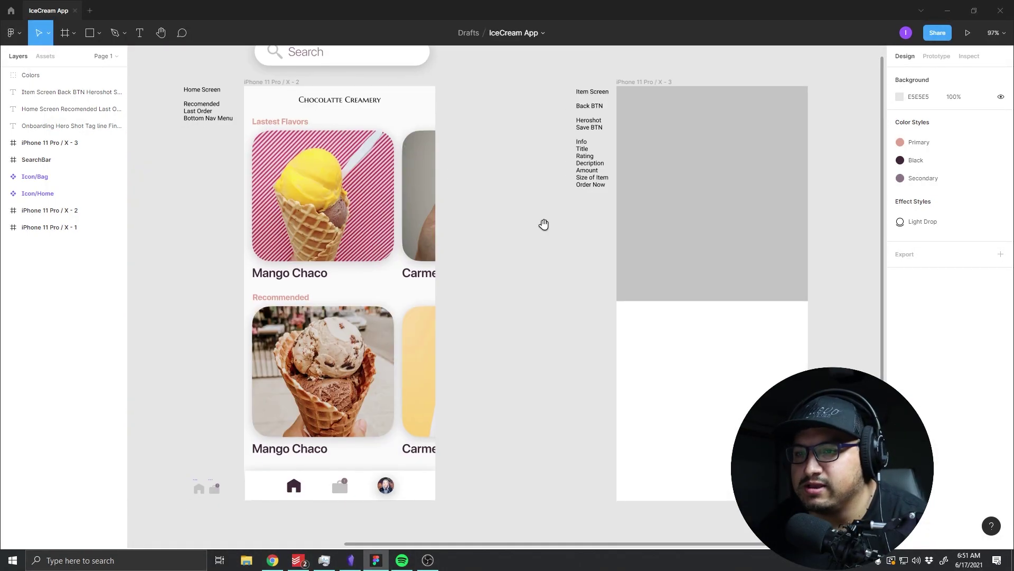
click(319, 377)
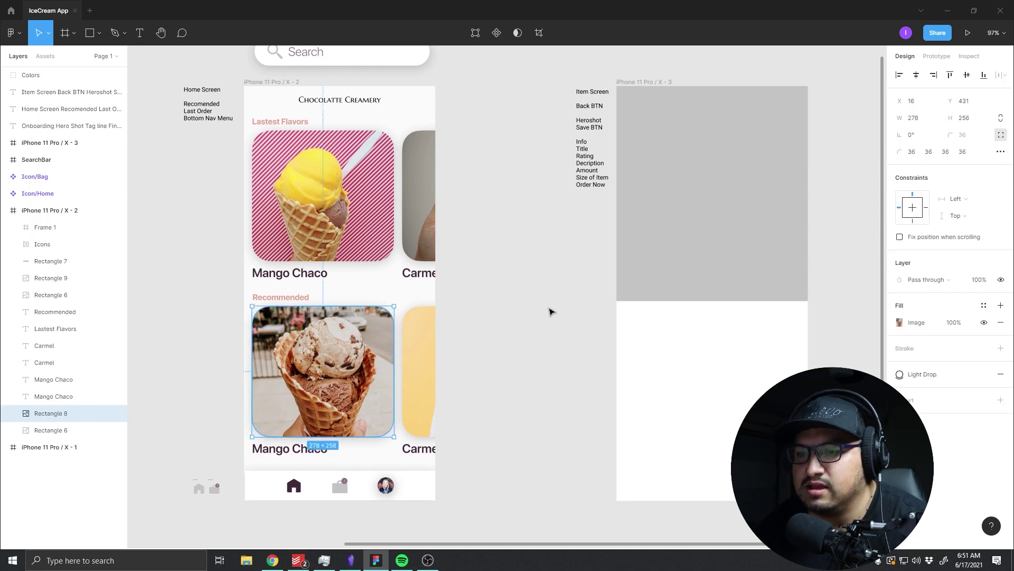
click(327, 449)
Step: Replace the lower card's title text with 'Bourbon Pralenes', then deselect everything
double_click(283, 452)
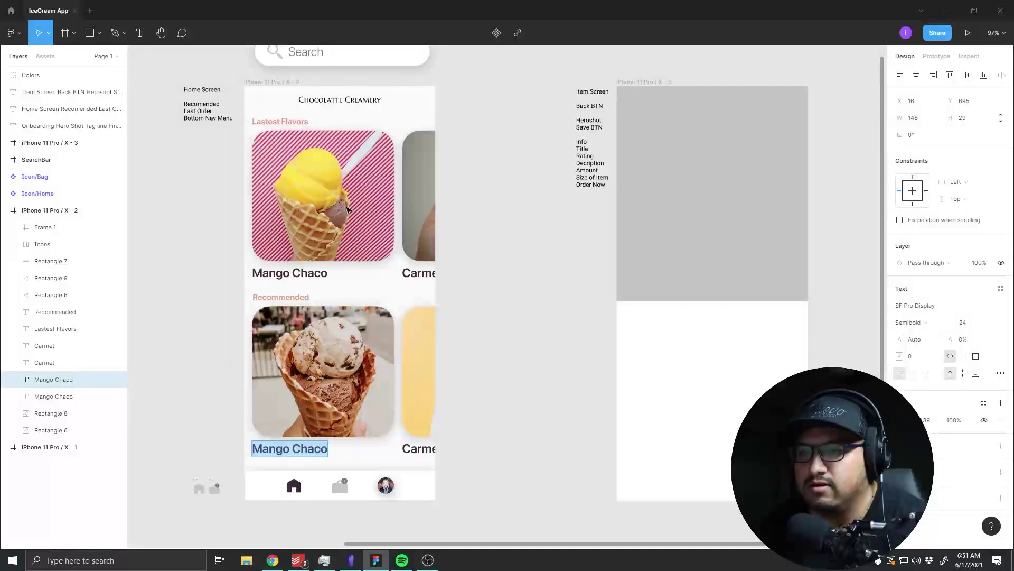
key(Escape)
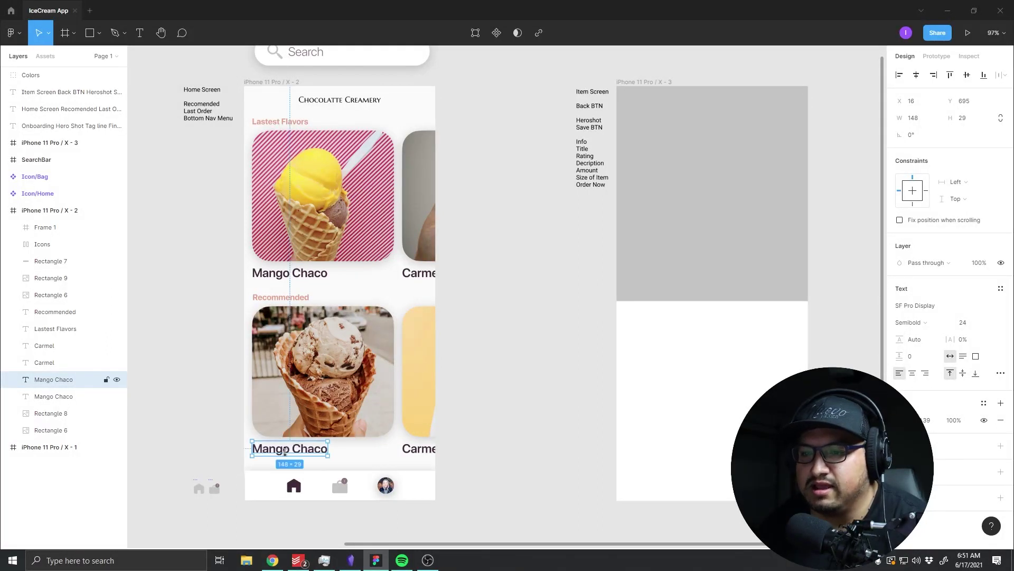
double_click(285, 452)
click(291, 448)
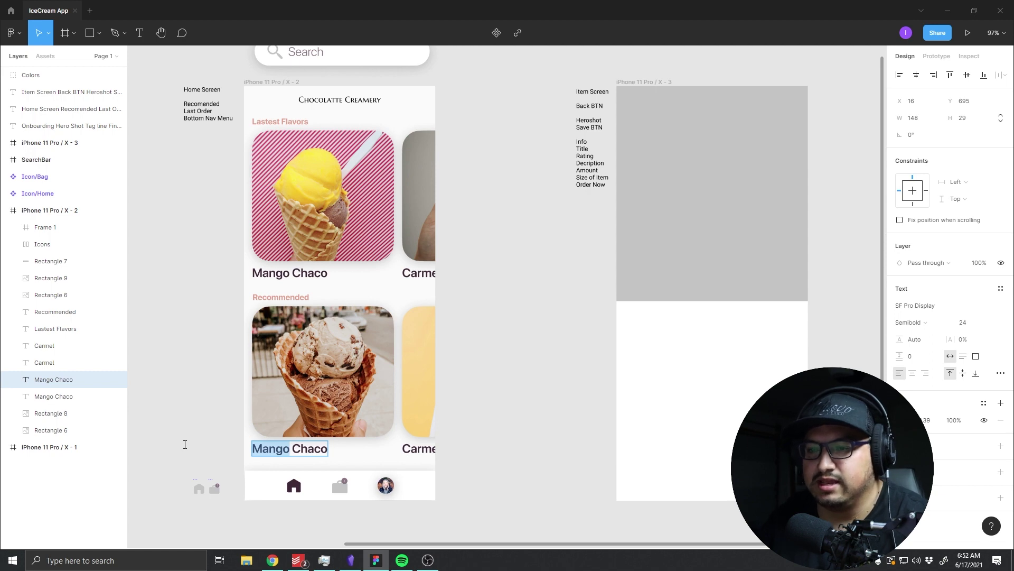
key(ctrl+a)
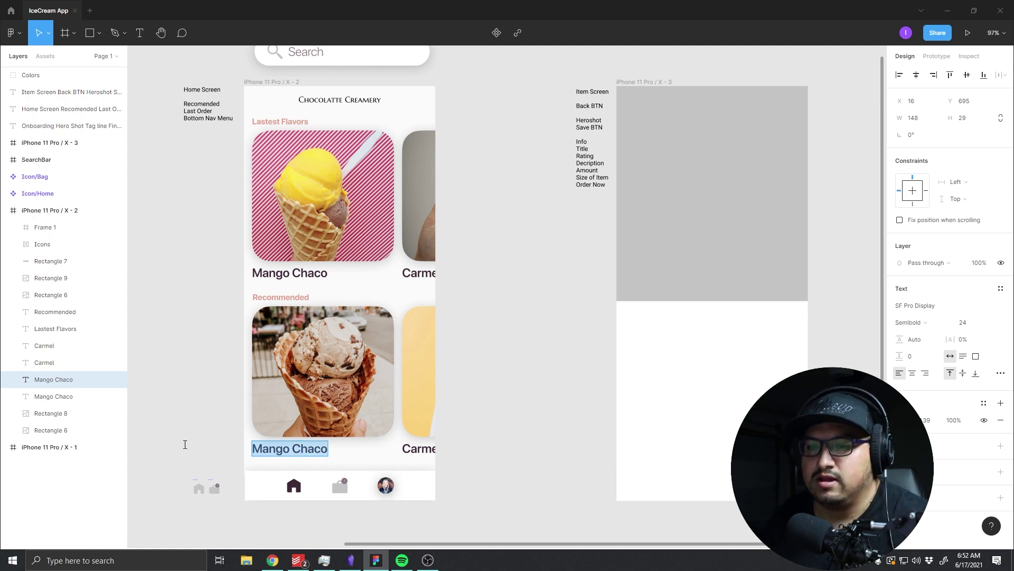
text(Bourbon Pralens)
key(BackSpace)
text(es)
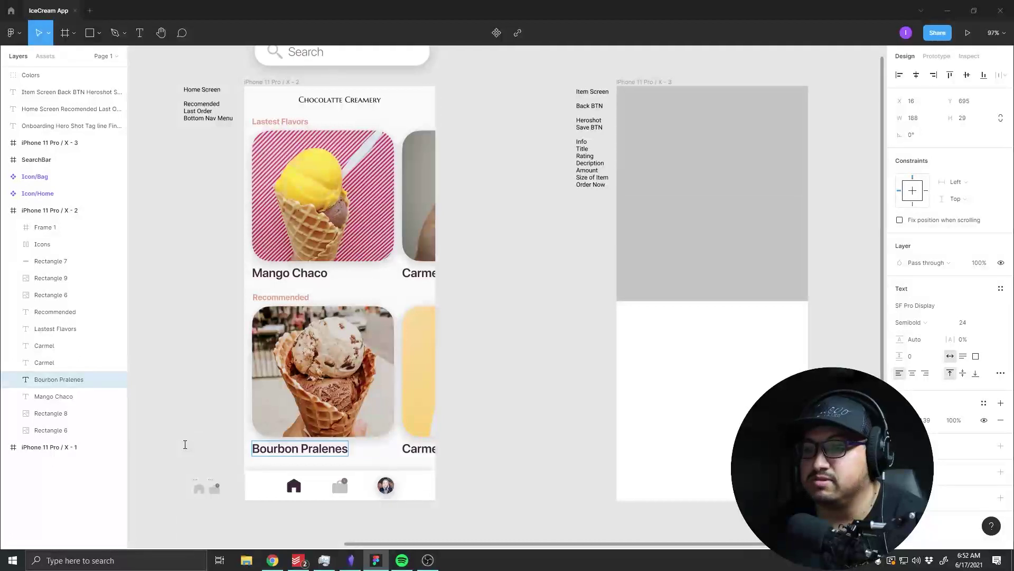
mouse_move(662, 276)
mouse_down()
mouse_move(359, 218)
mouse_move(492, 179)
mouse_up()
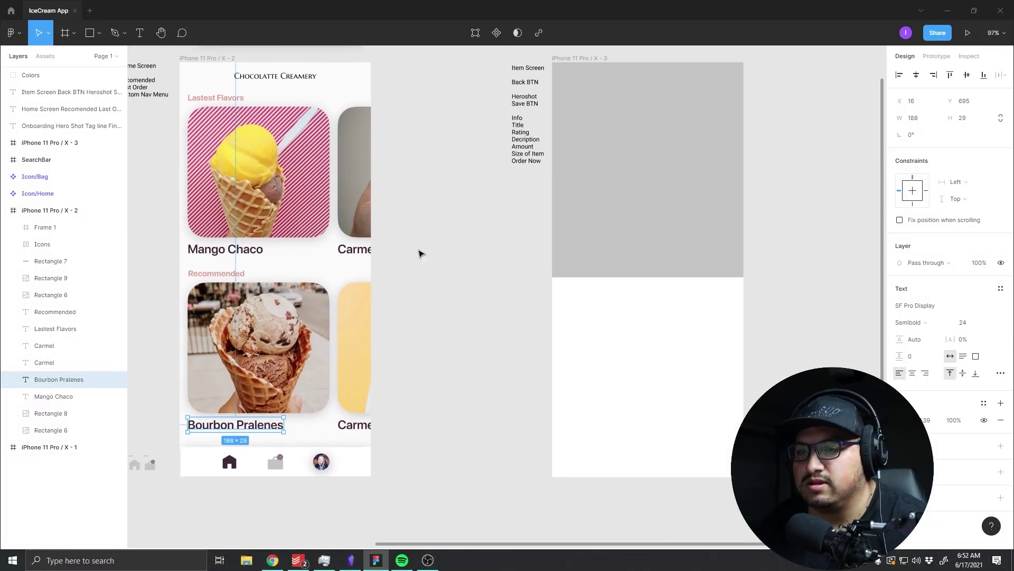
click(58, 413)
click(584, 291)
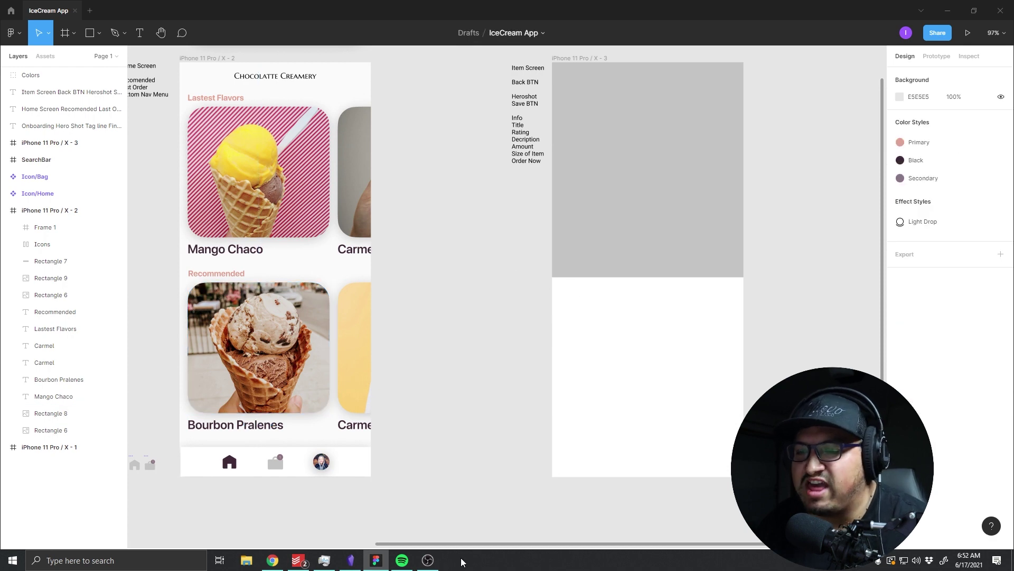
Step: Open the Downloads folder in File Explorer and preview an ice-cream photo
click(253, 563)
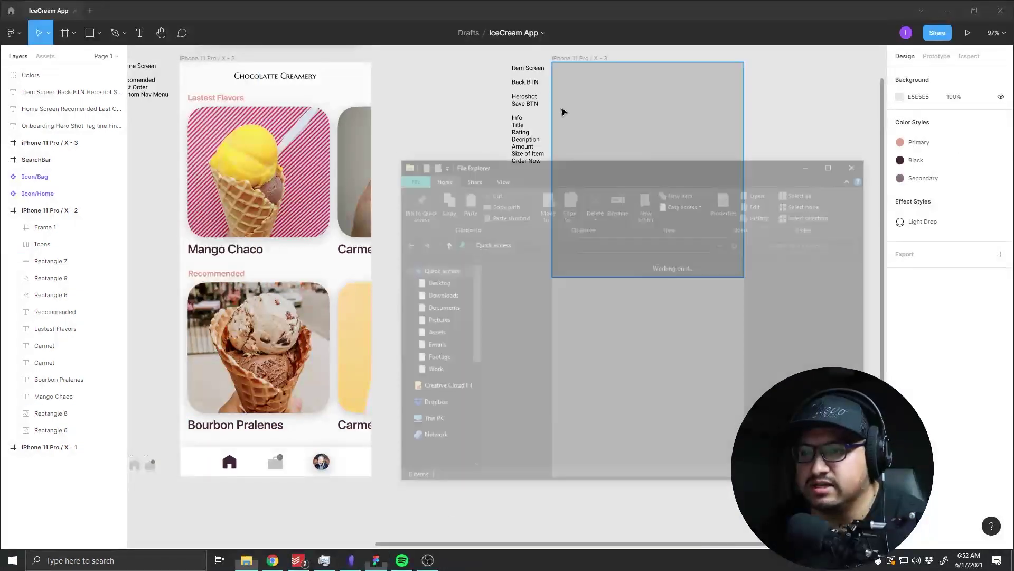
click(447, 295)
click(550, 334)
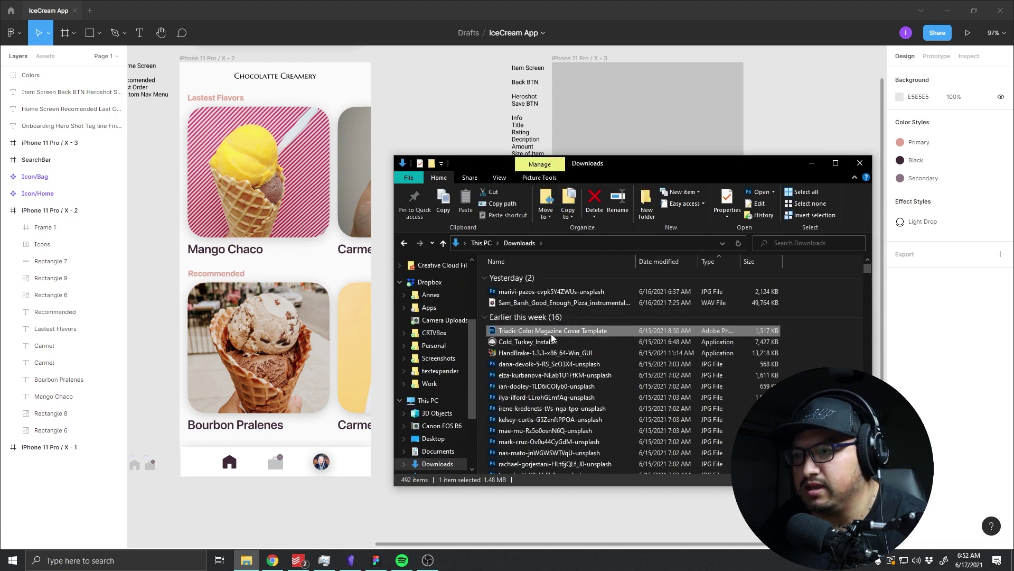
key(Down)
key(Down)
key(Down)
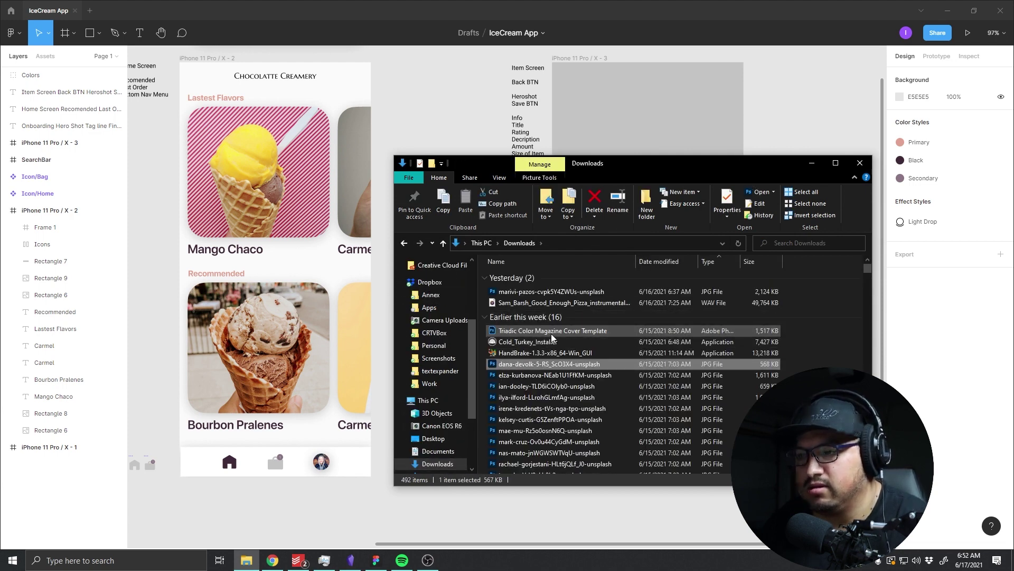
key(space)
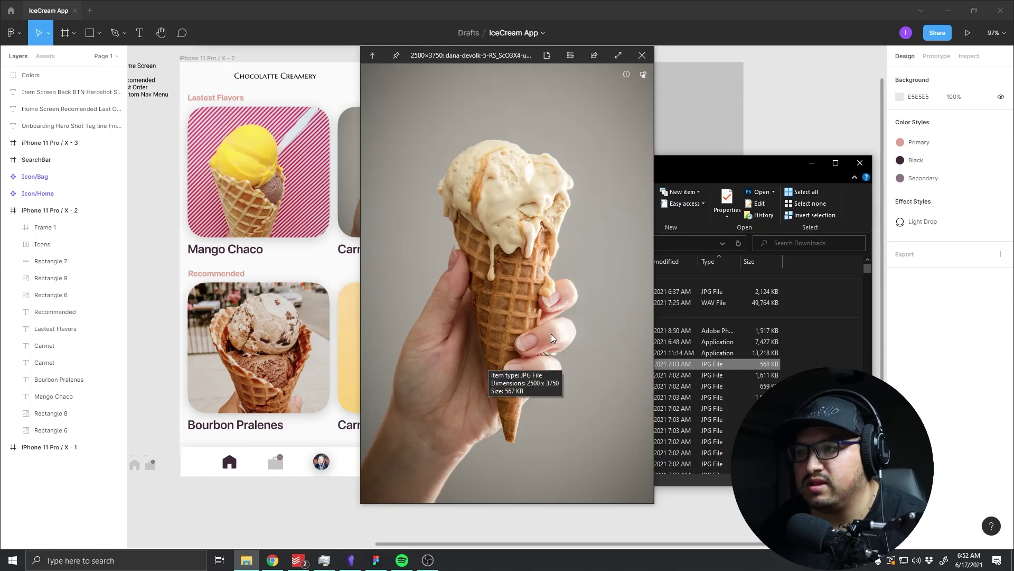
Step: Step through the pink, chocolate, empty-cone-on-blue and pink cone-in-hand photo previews
key(Down)
key(Down)
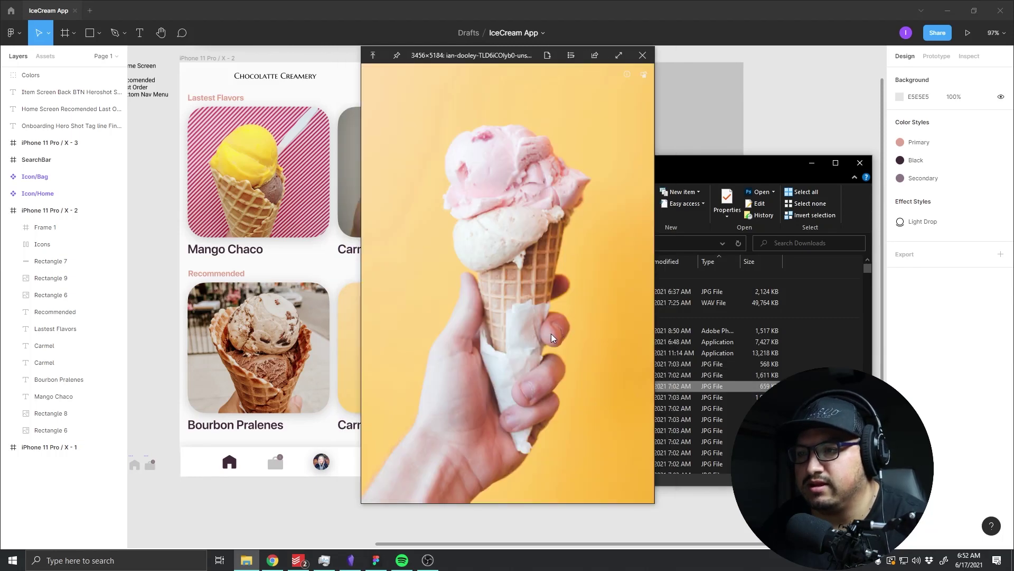
key(Up)
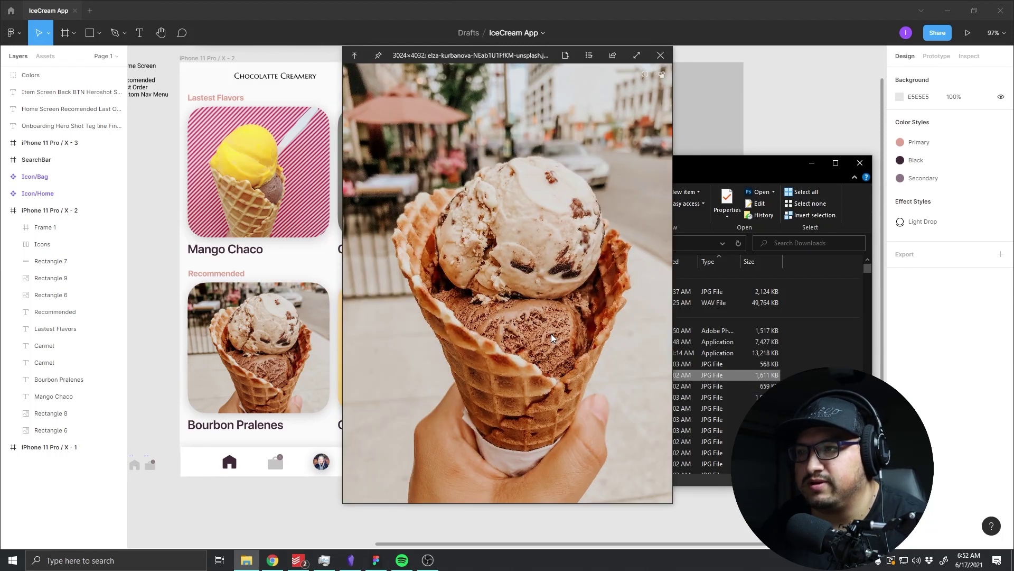
key(Down)
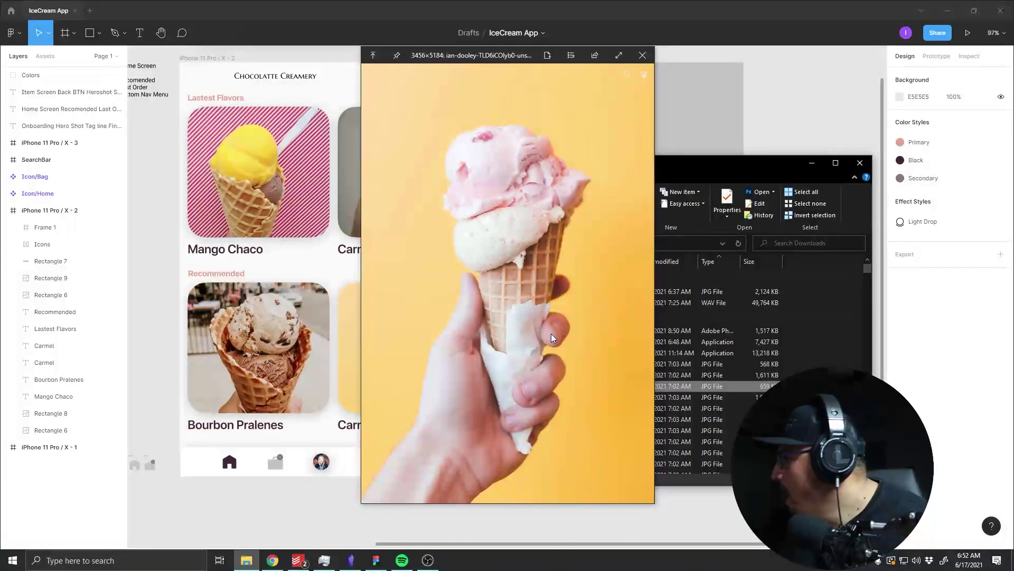
key(Down)
key(Down)
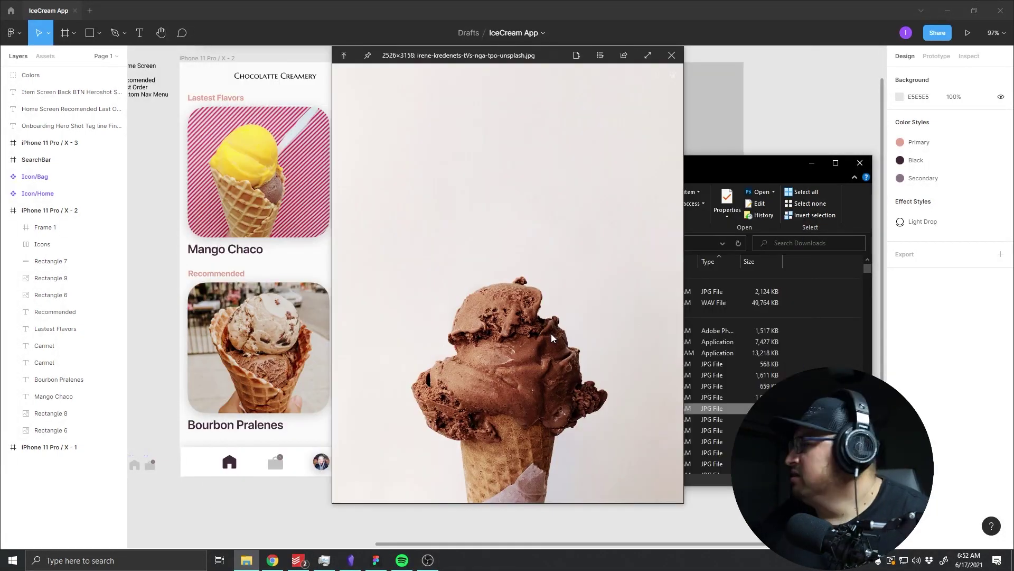
key(Down)
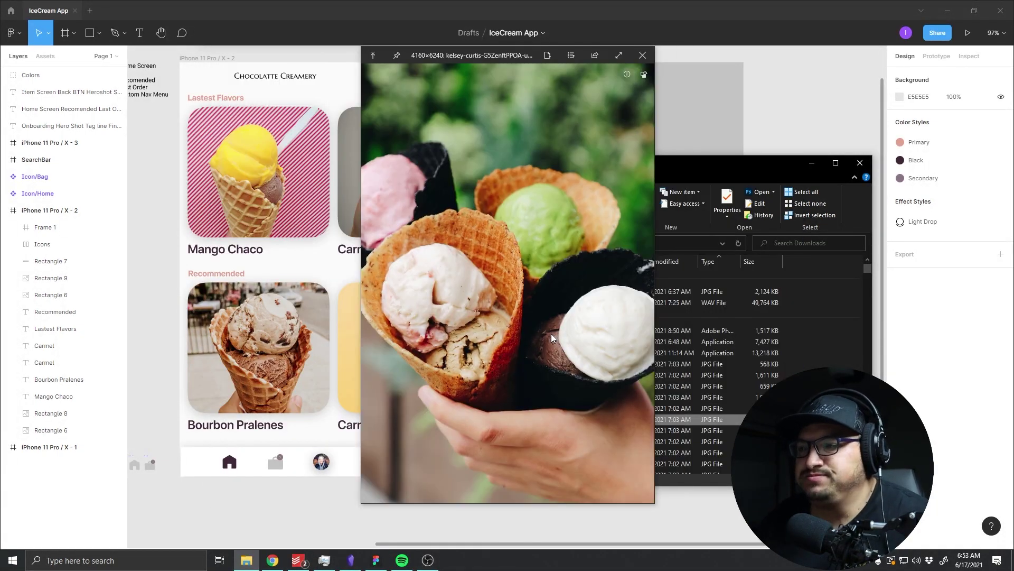
key(Down)
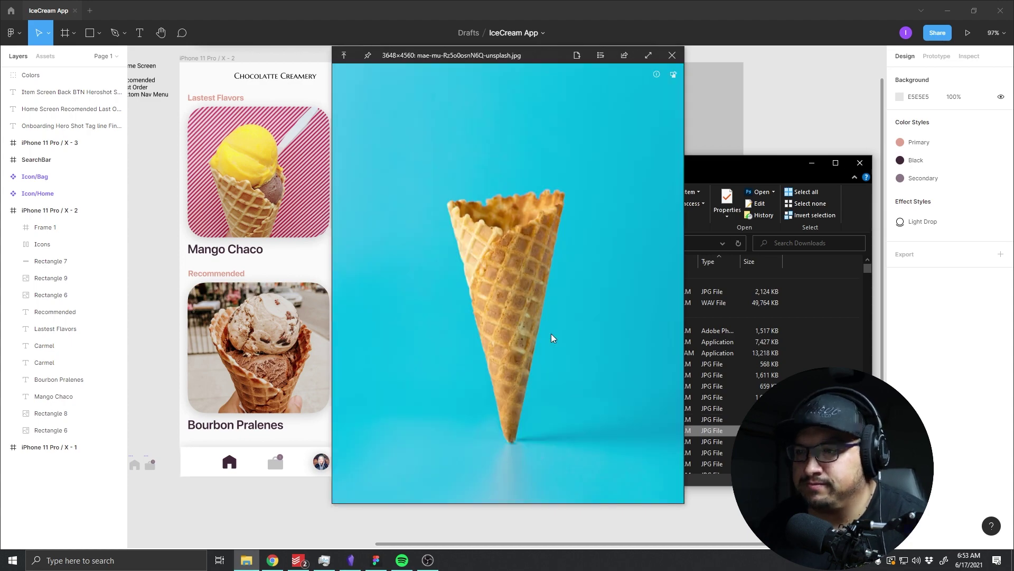
key(Down)
key(Down)
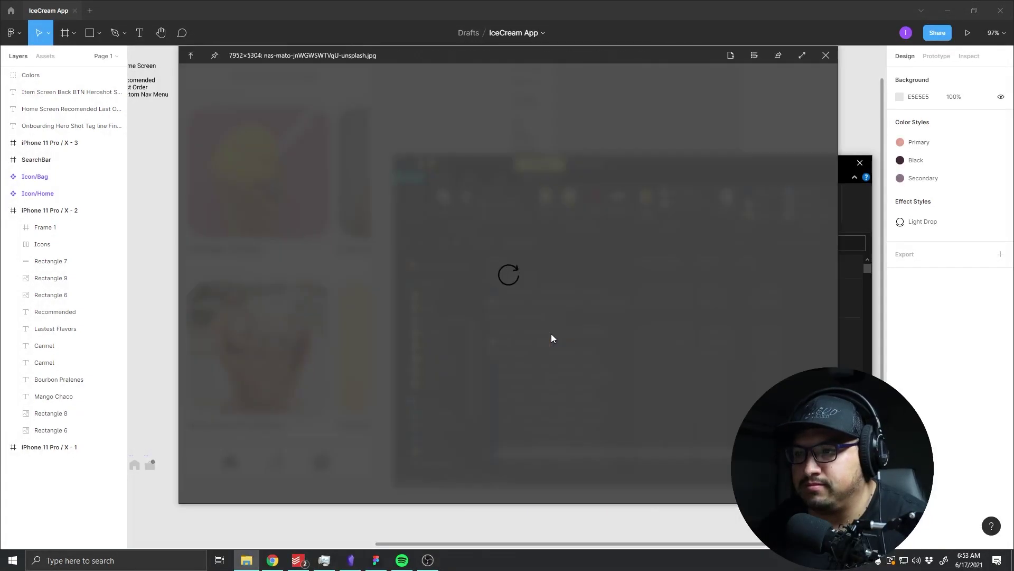
mouse_move(551, 338)
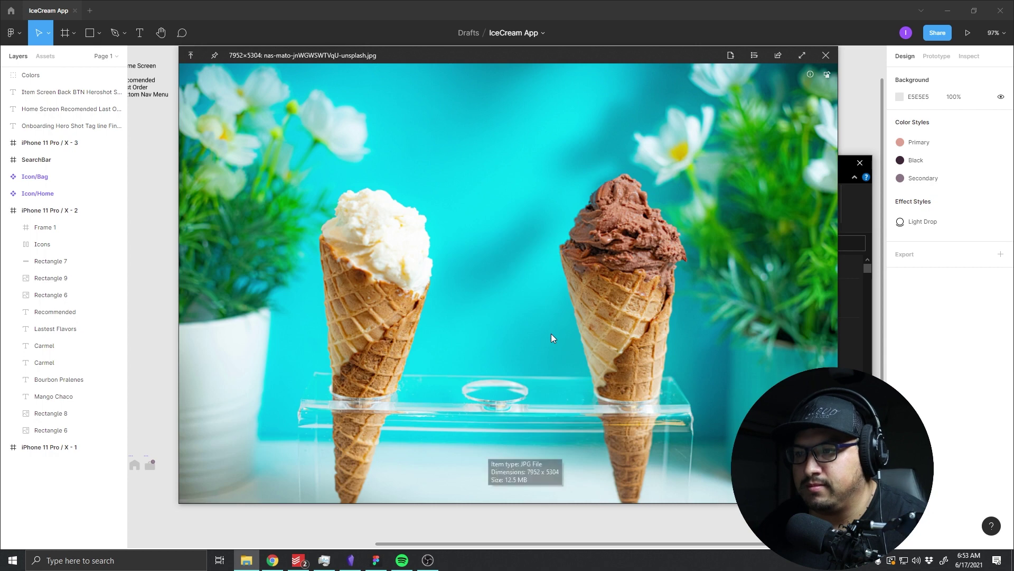
key(Down)
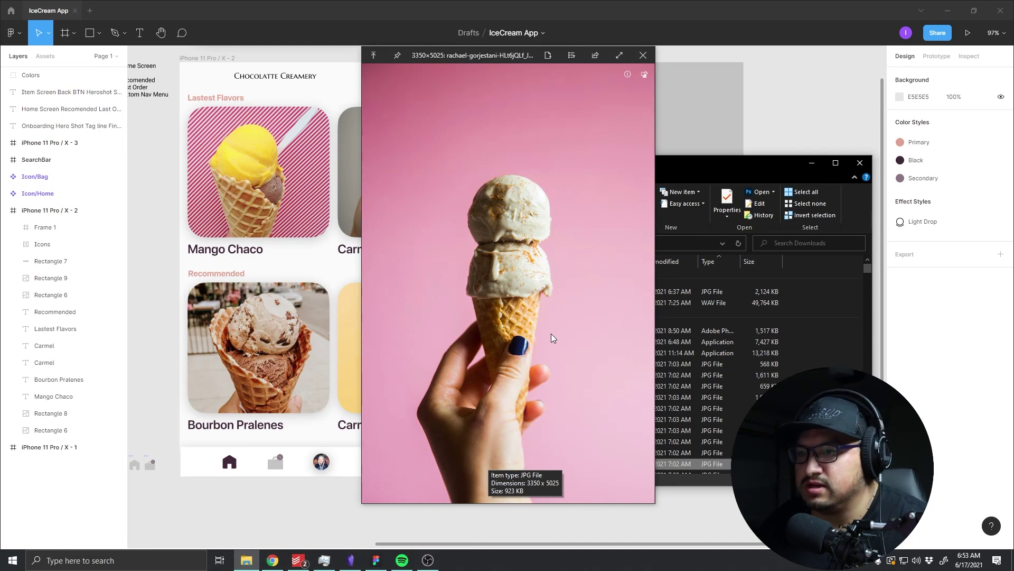
Step: Compare the remaining photos, settle on an ice-cream photo and close the preview
key(Down)
key(Down)
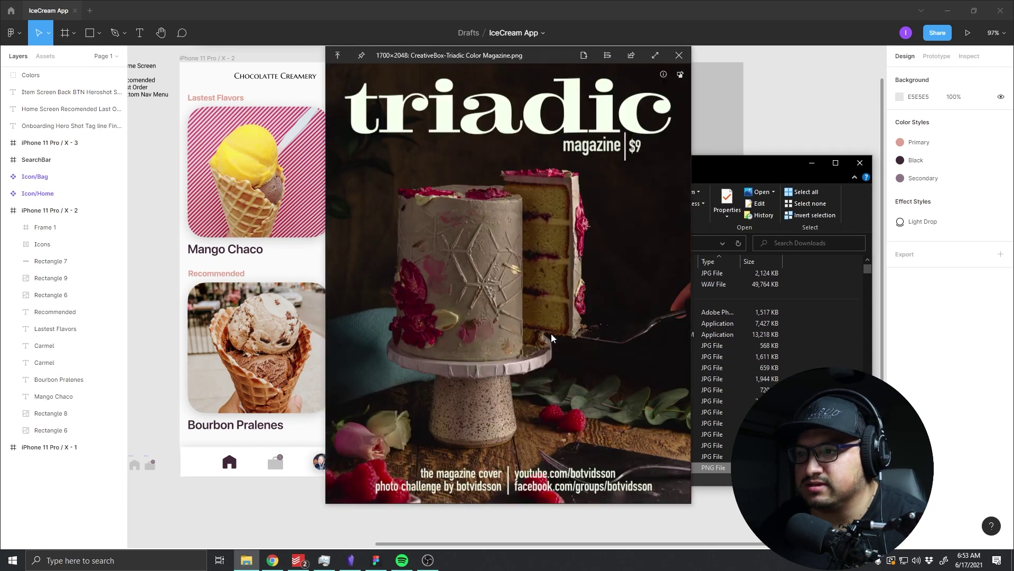
key(Up)
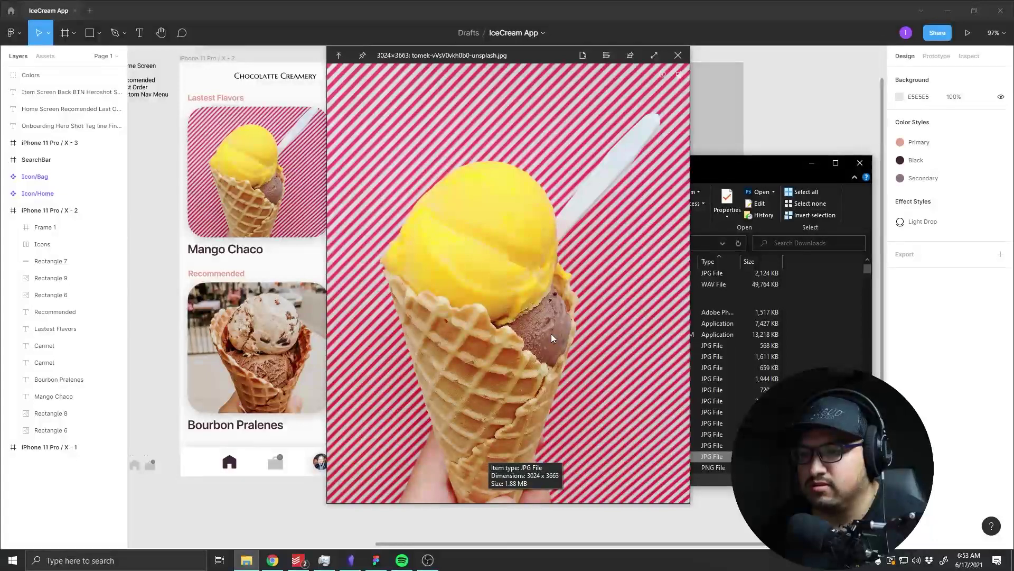
key(Down)
key(Up)
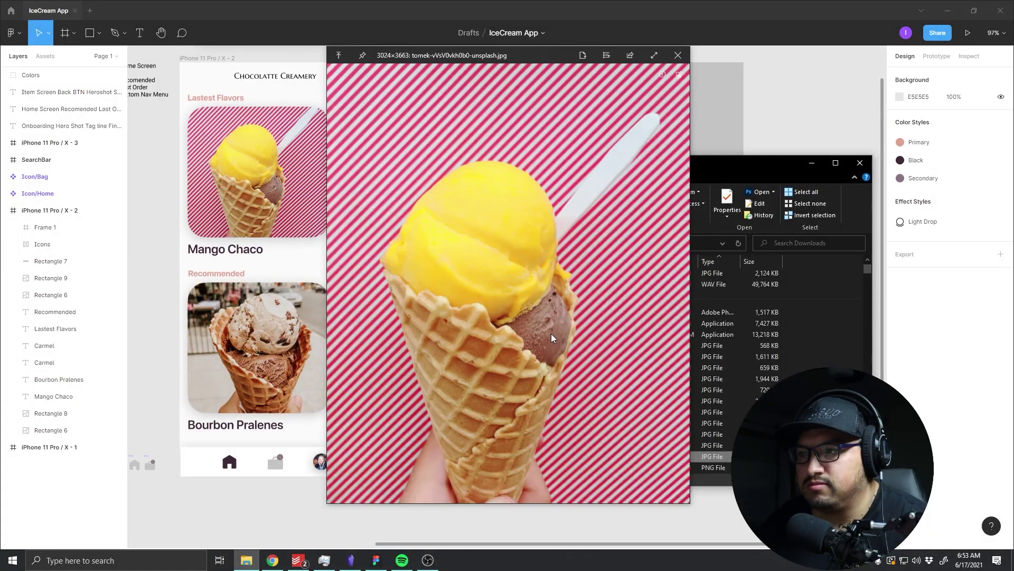
key(Up)
key(space)
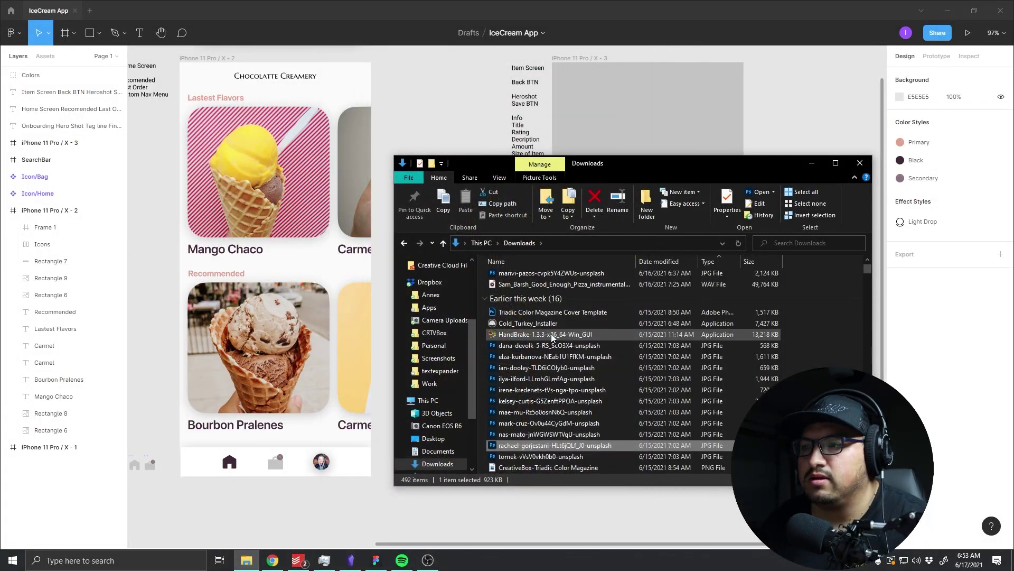
Step: Drop the pink cone photo onto the item screen, then delete it and select the Hero rectangle
drag(528, 445, 629, 123)
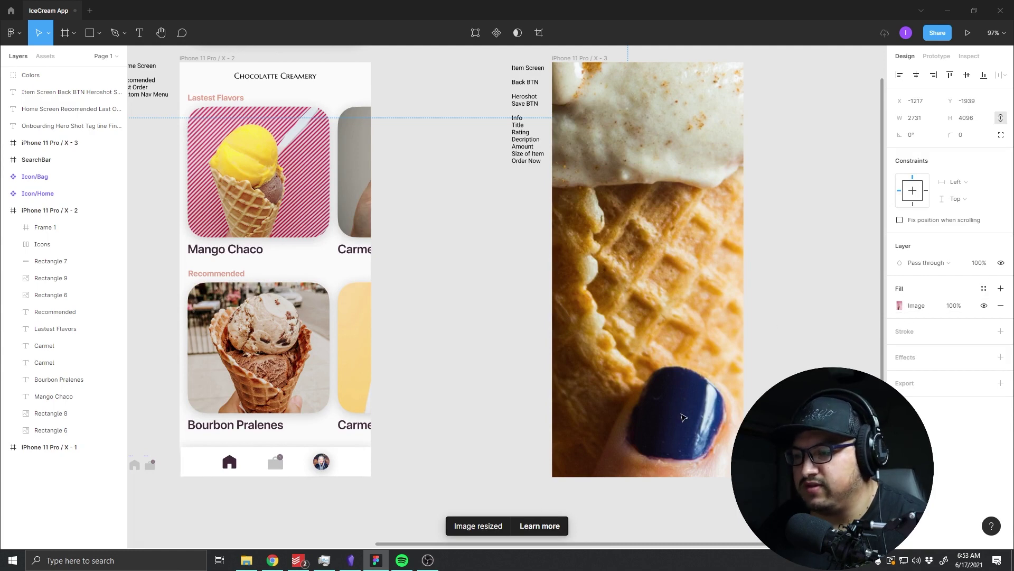
key(alt+Tab)
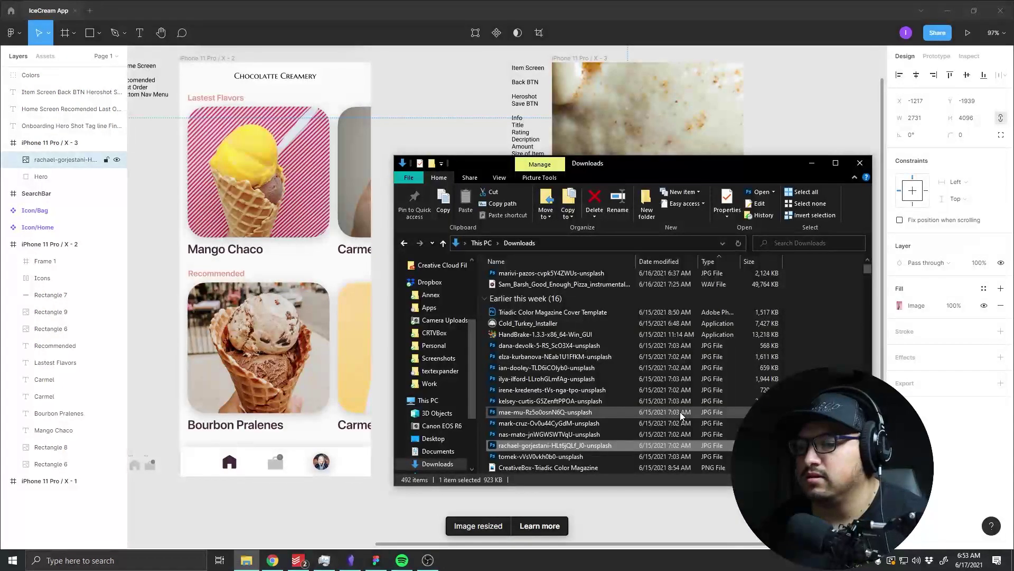
key(alt+Tab)
key(alt+Tab)
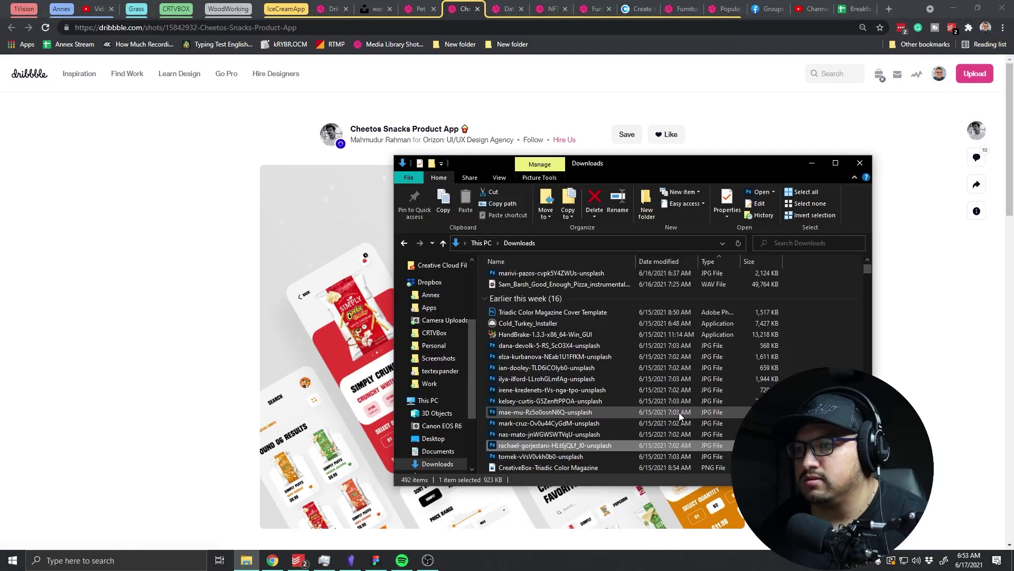
key(alt+Tab)
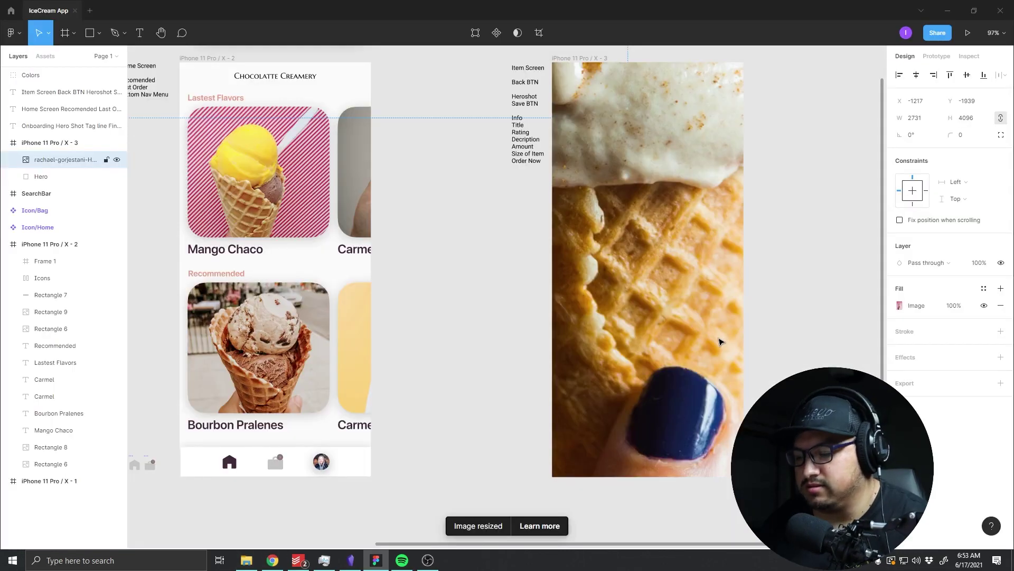
key(Delete)
click(688, 182)
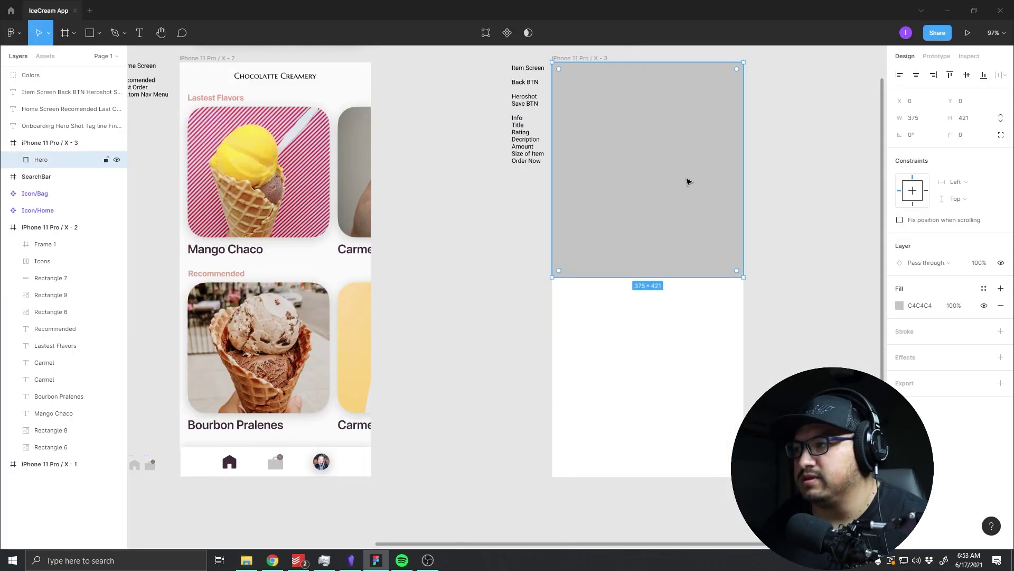
Step: Change the Hero rectangle's fill to an image of the pink-background cone photo
click(900, 305)
click(790, 272)
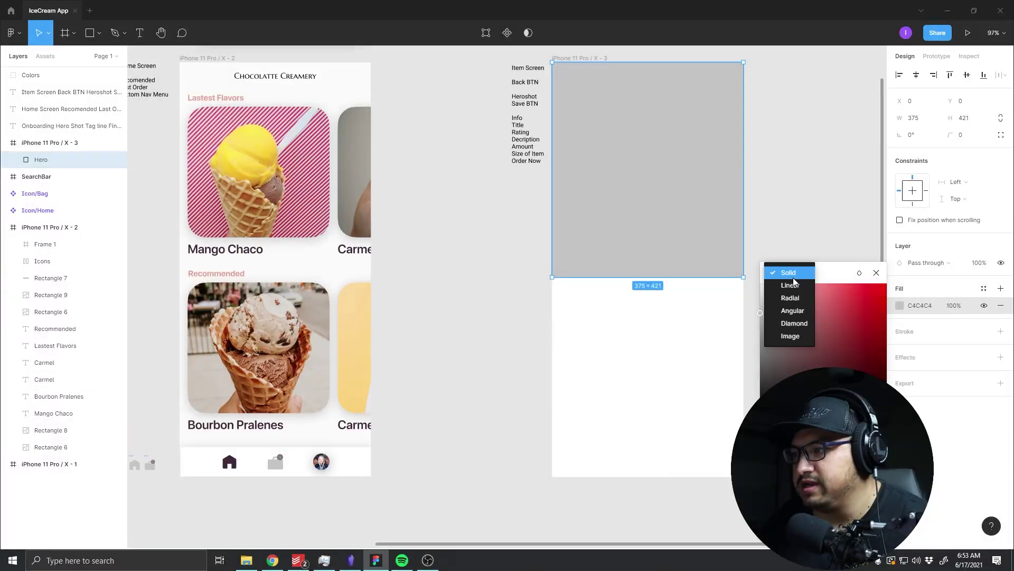
click(806, 334)
key(alt+Tab)
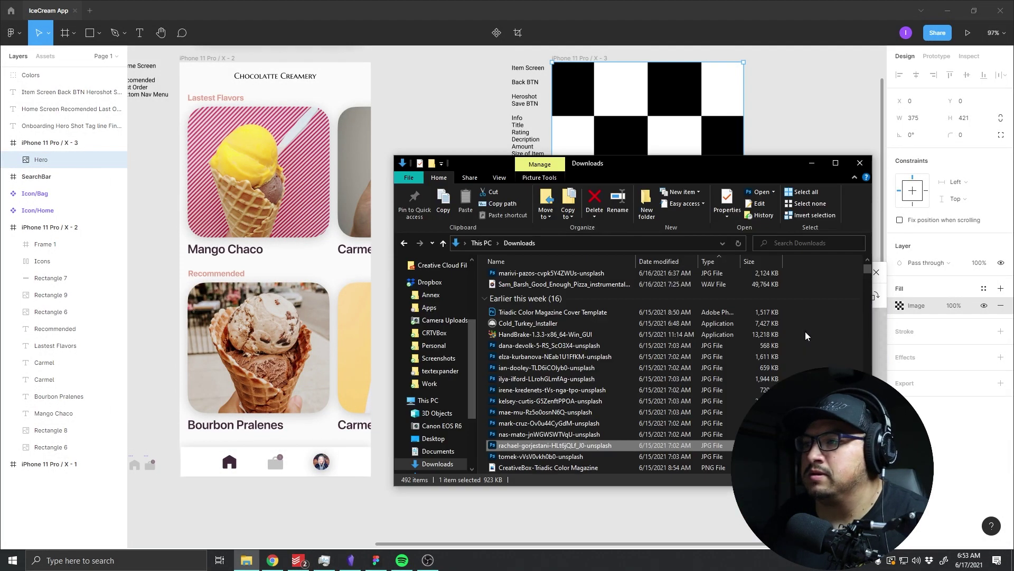
mouse_move(549, 445)
mouse_down()
mouse_move(857, 269)
mouse_move(827, 341)
mouse_up()
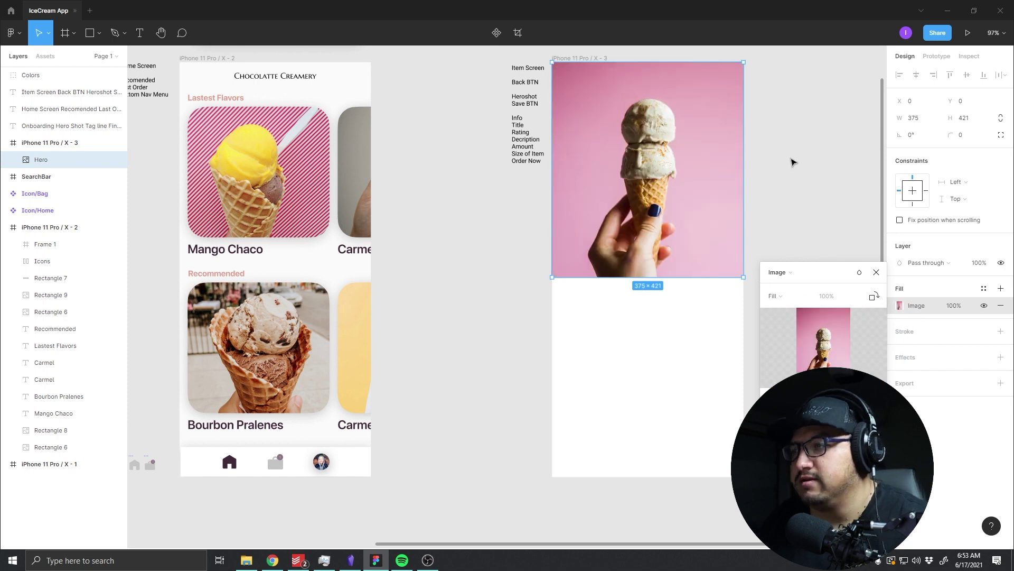
Step: Switch the image fill to Crop and reposition the photo so the scoops sit centred
click(774, 296)
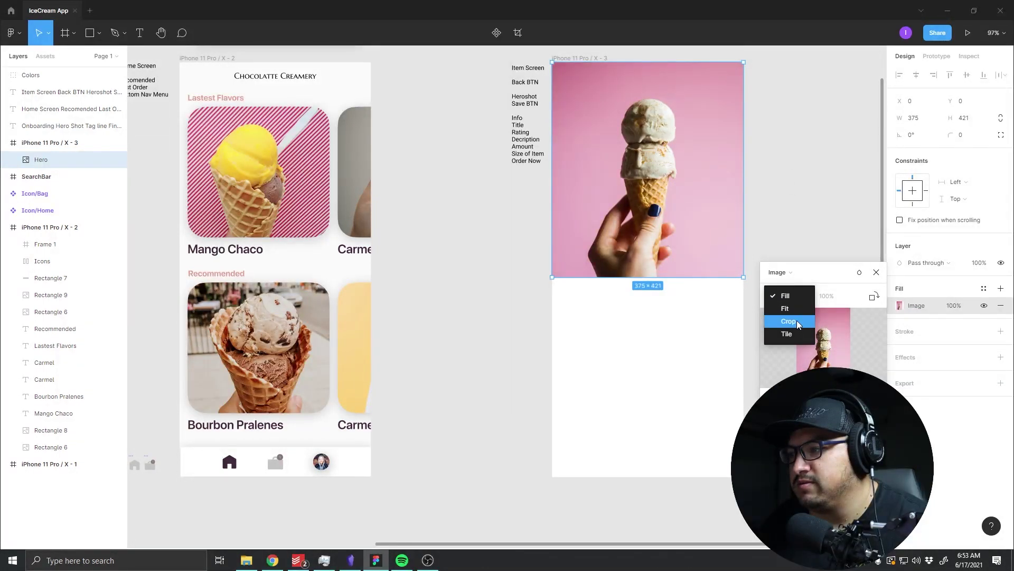
click(798, 321)
drag(674, 188, 678, 167)
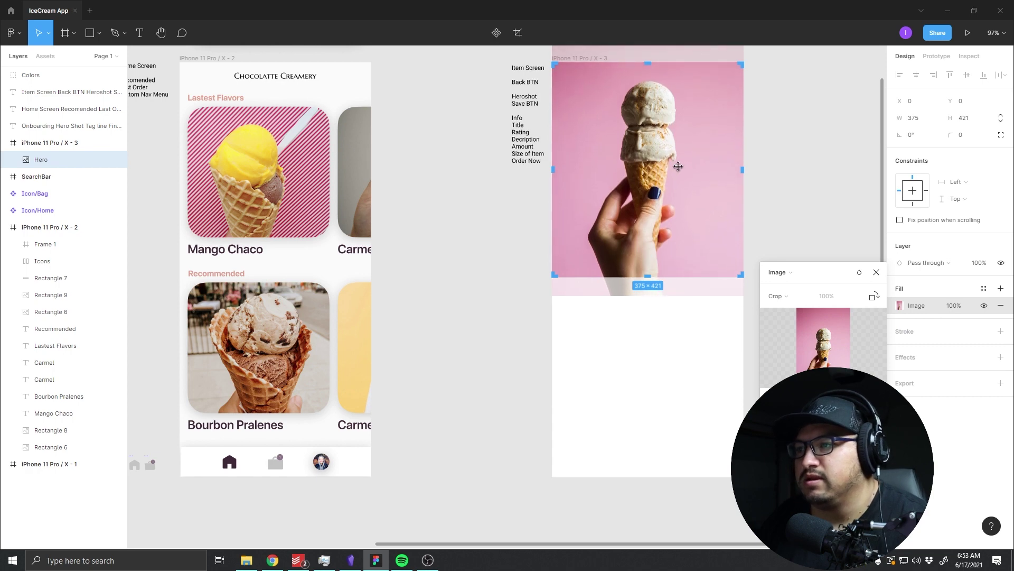
drag(663, 177, 673, 200)
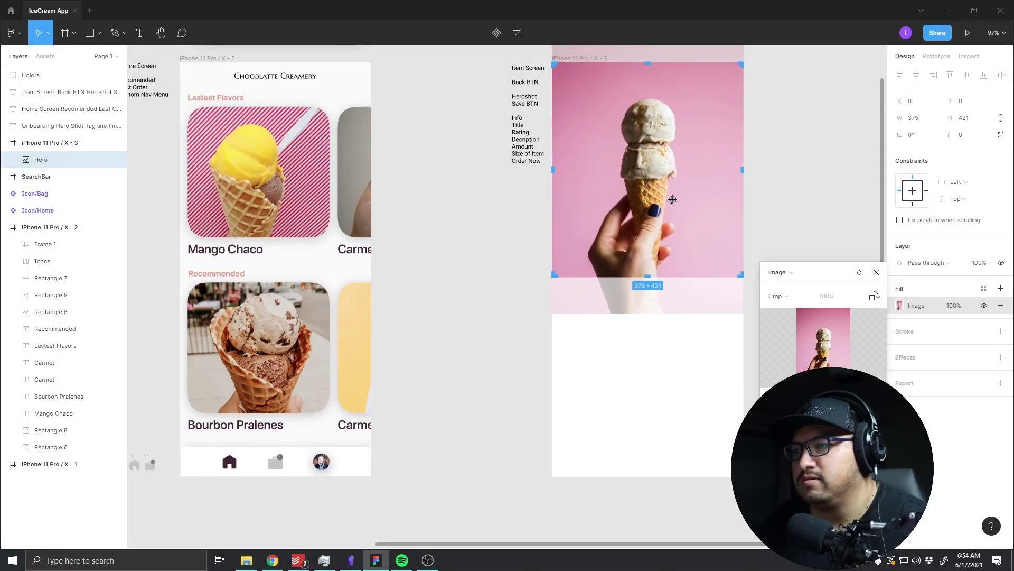
key(Return)
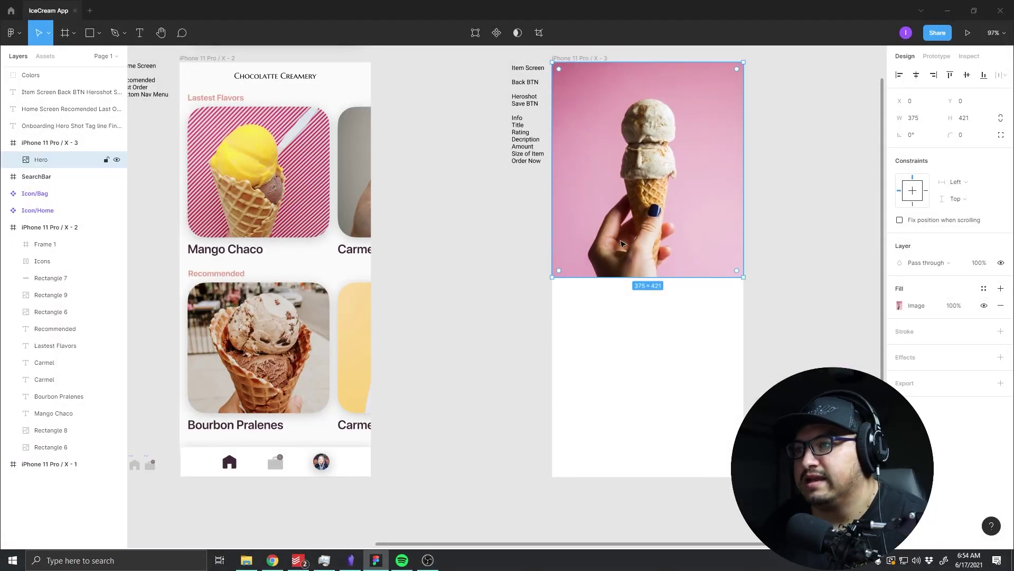
Step: Preview rounding Hero's corners, leave the radius at 0, and bring up the Dribbble Cheetos reference
drag(591, 179, 539, 221)
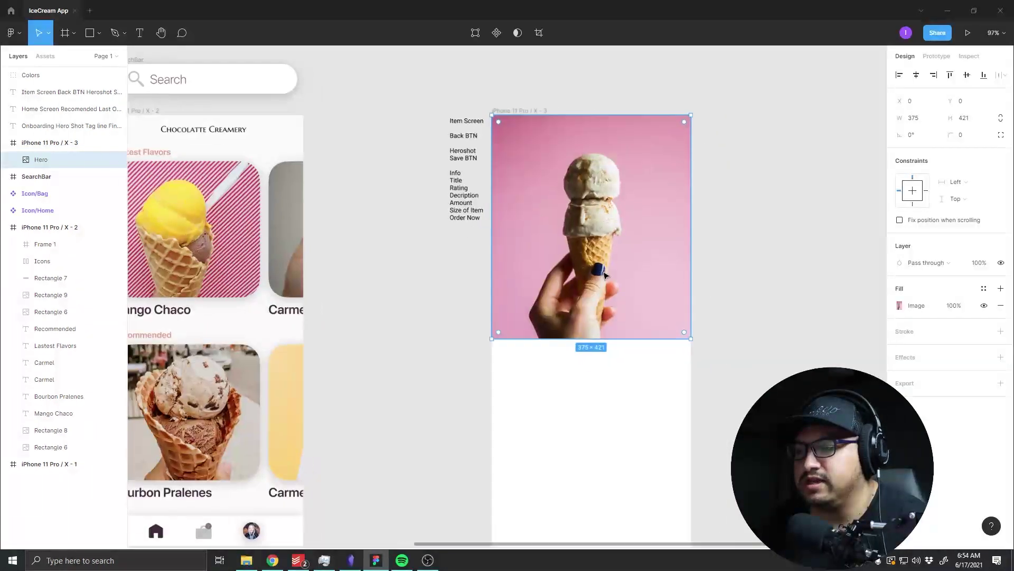
scroll(605, 274, up, 3)
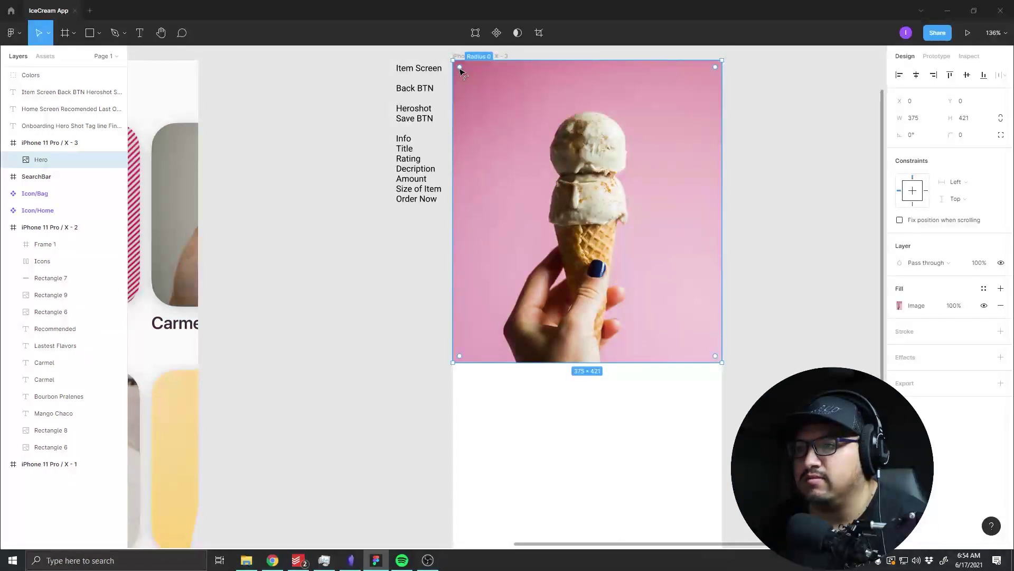
drag(460, 68, 450, 52)
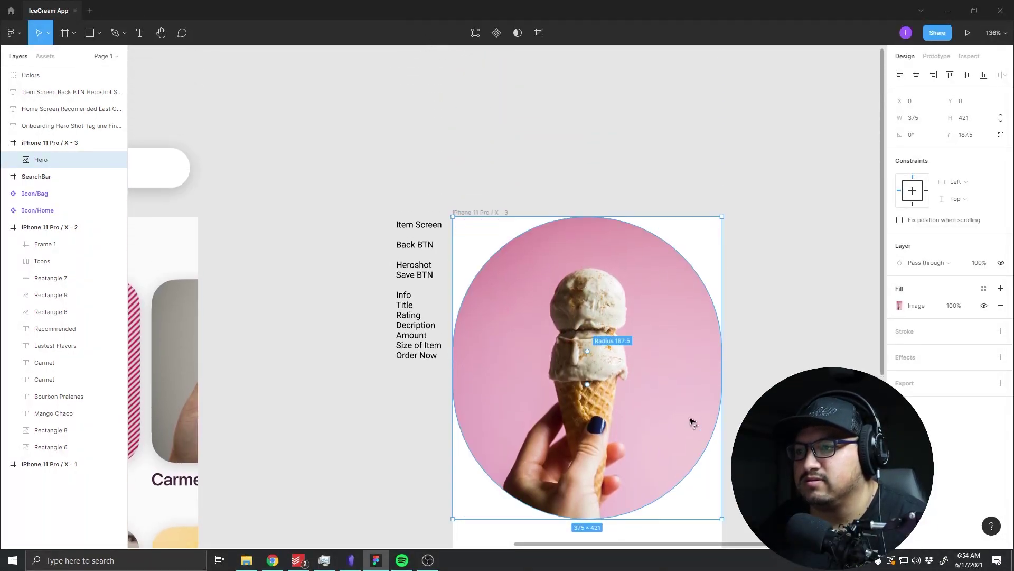
mouse_move(450, 51)
mouse_down()
mouse_move(373, 116)
mouse_move(422, 79)
mouse_up()
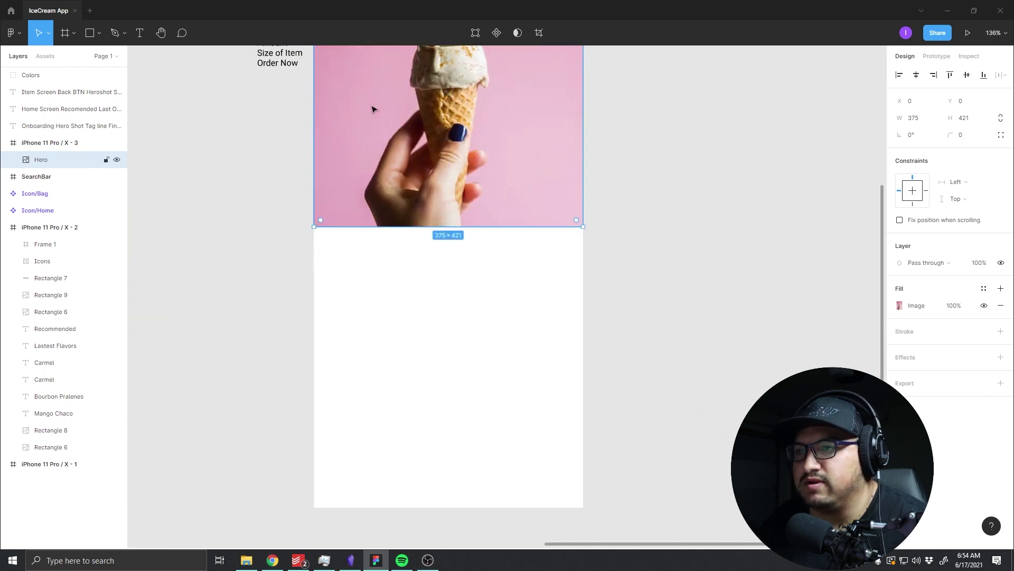
key(alt+Tab)
key(alt+Tab)
key(Tab)
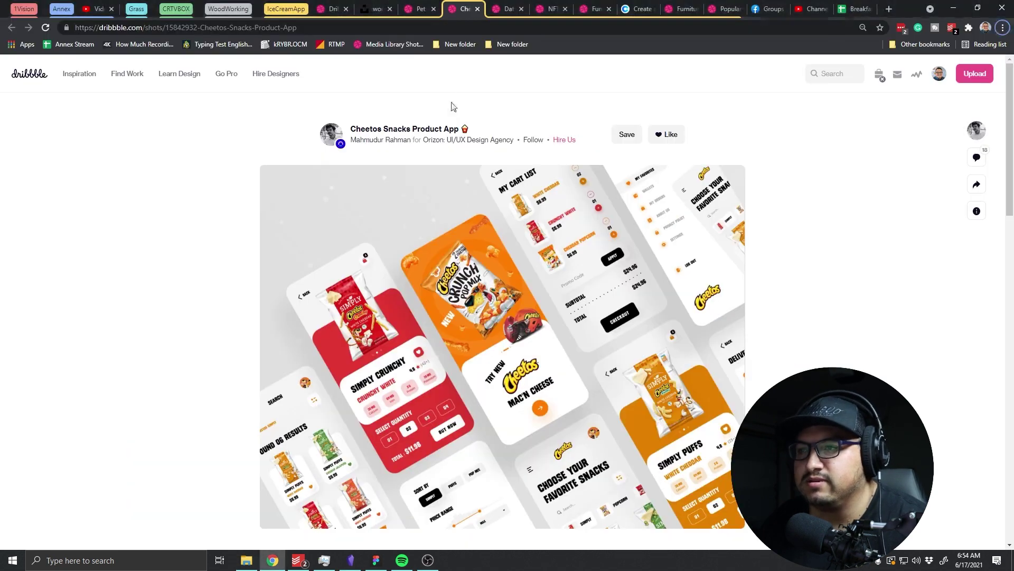
mouse_move(467, 404)
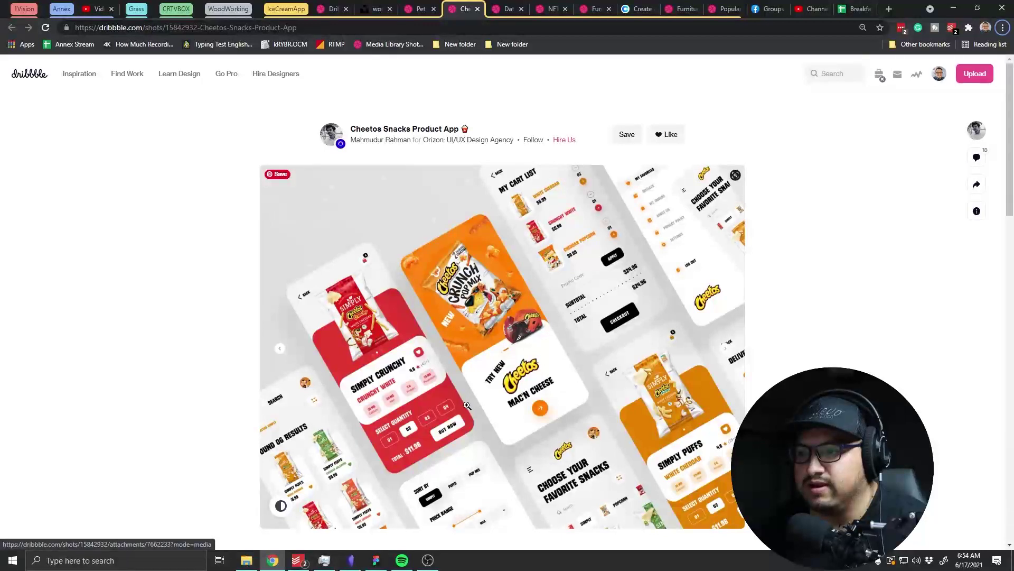
Step: Review the Pet Adoption, Dating App and NFT App Concept Dribbble shots, then return to Figma
key(ctrl+shift+Tab)
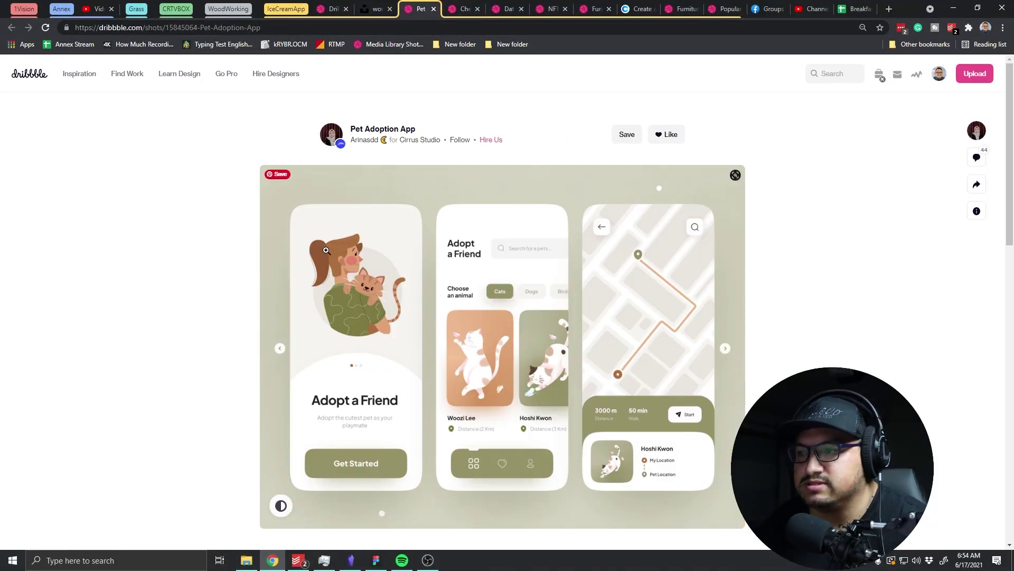
click(506, 9)
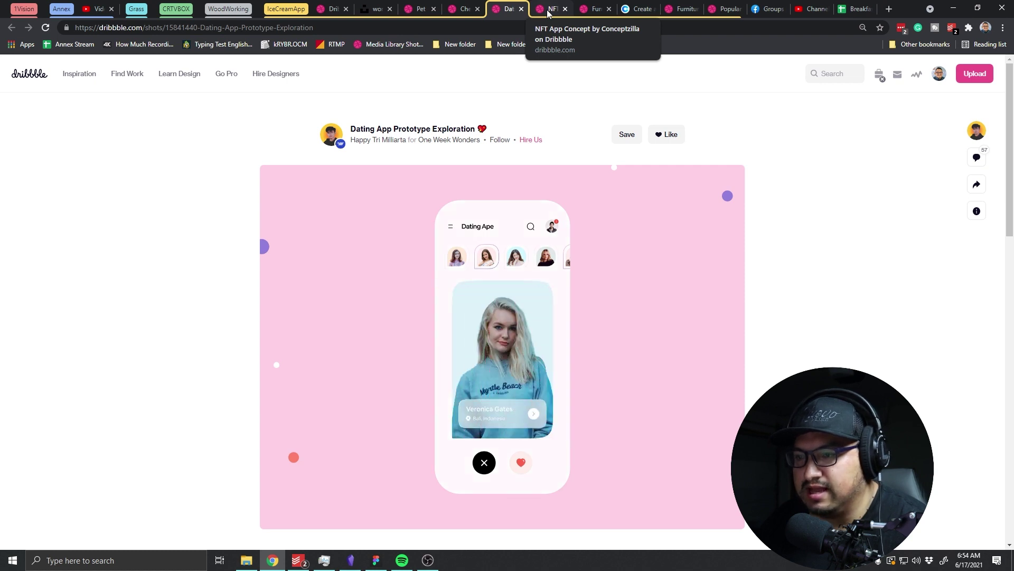
click(548, 10)
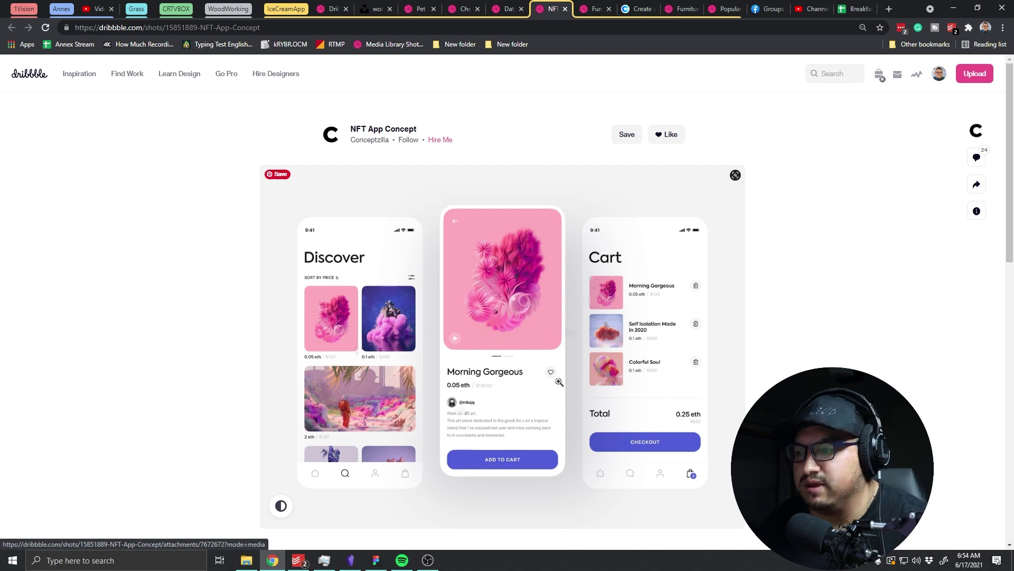
key(alt+Tab)
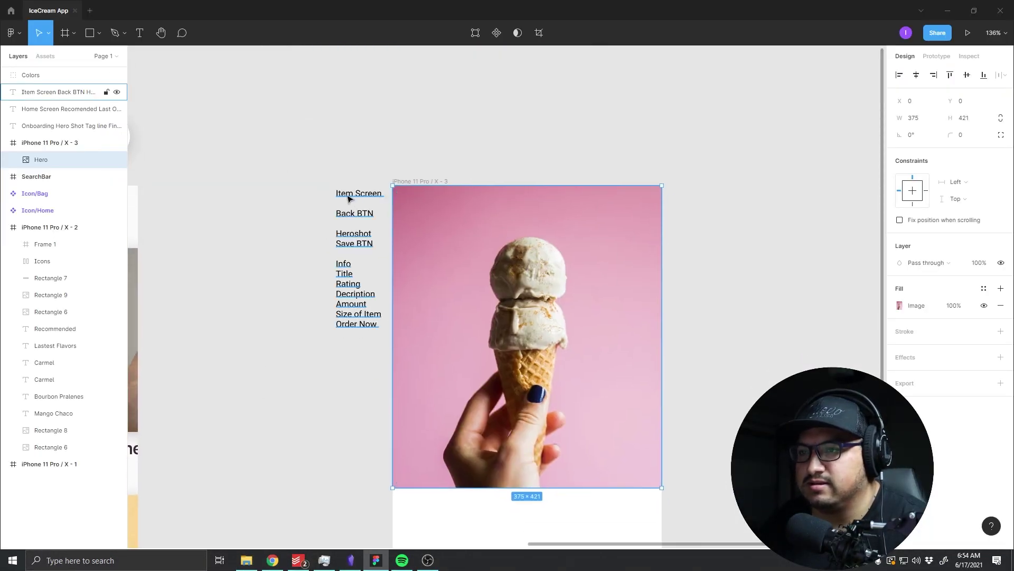
Step: Round the Hero image's corners and shrink it evenly around its centre
mouse_move(399, 192)
mouse_down()
mouse_move(428, 234)
mouse_move(417, 207)
mouse_move(428, 215)
mouse_up()
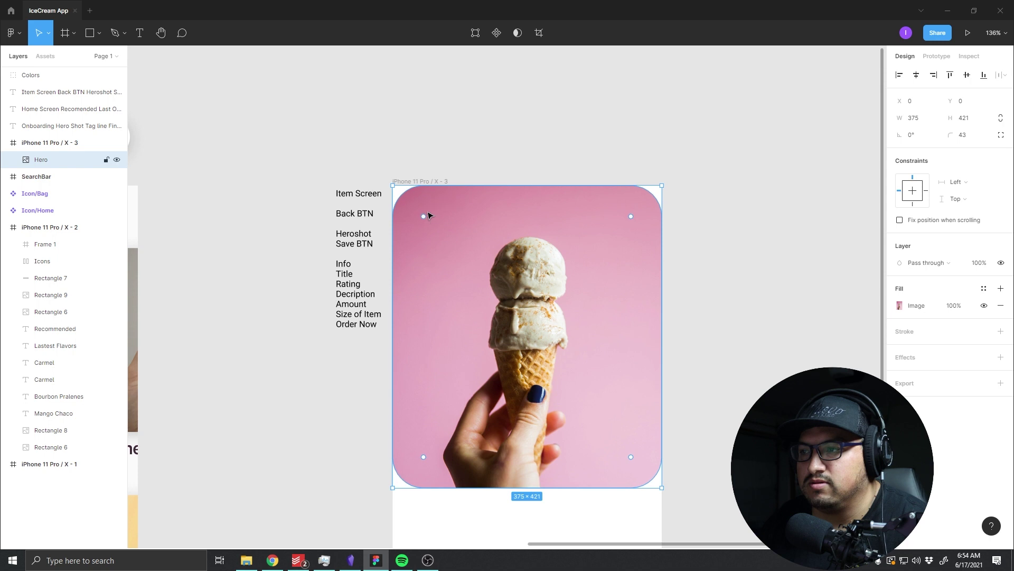
drag(660, 187, 647, 199)
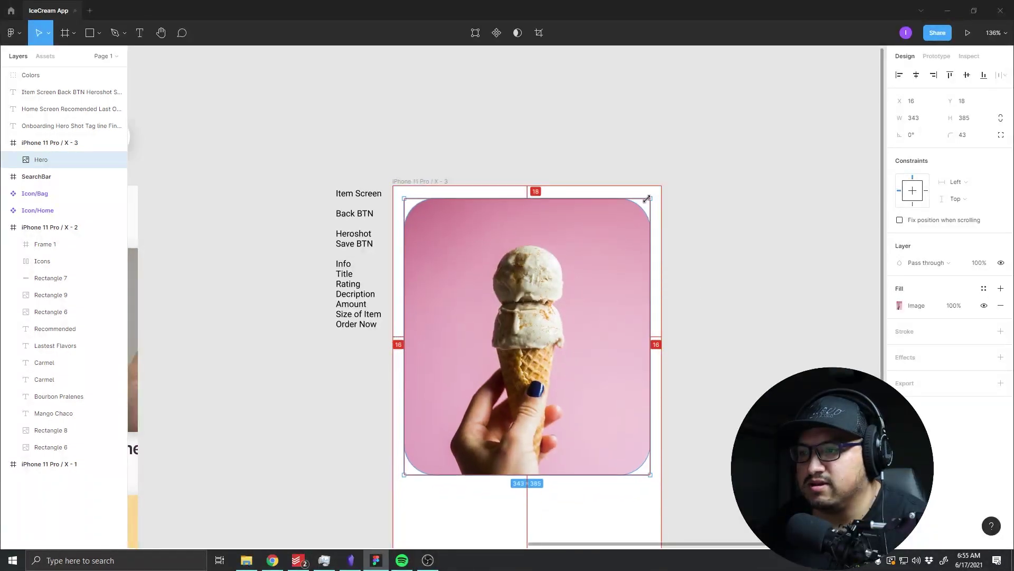
click(758, 311)
scroll(729, 328, down, 3)
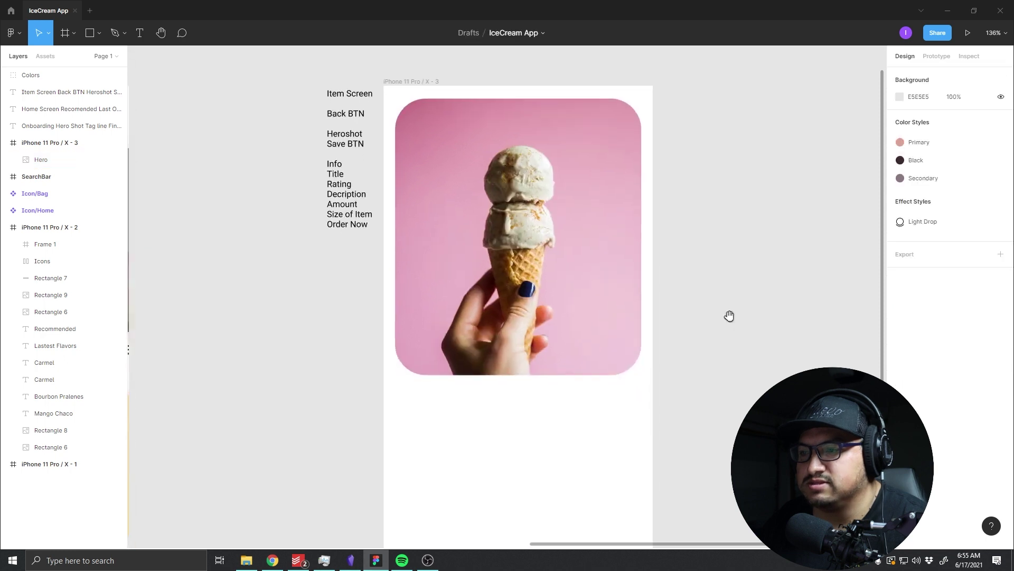
click(431, 180)
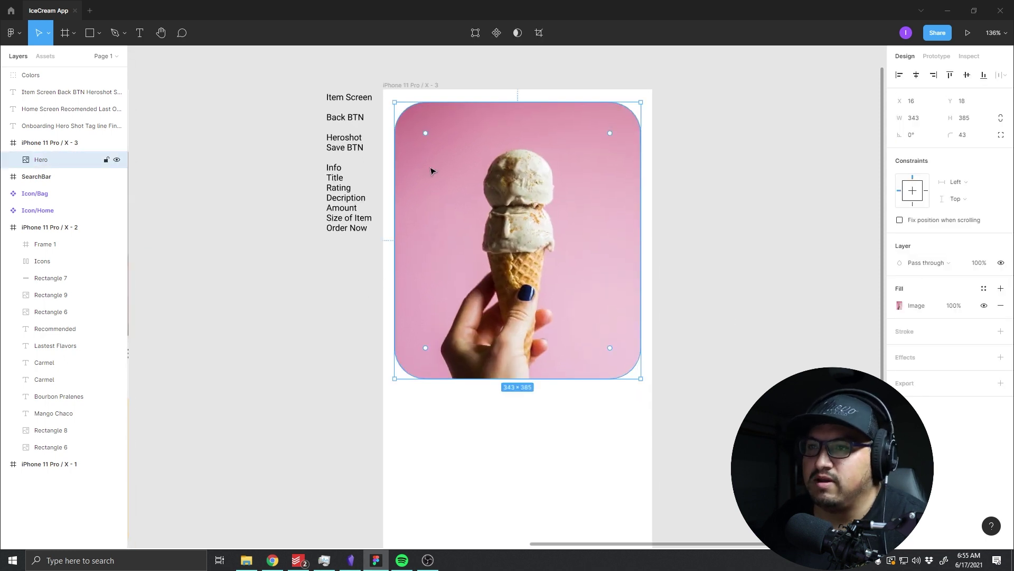
Step: Set Hero's corner radius to 28 and enlarge it to 361×405 around its centre
mouse_move(427, 135)
mouse_down()
mouse_move(414, 122)
mouse_move(412, 133)
mouse_up()
scroll(388, 186, down, 5)
scroll(428, 235, down, 3)
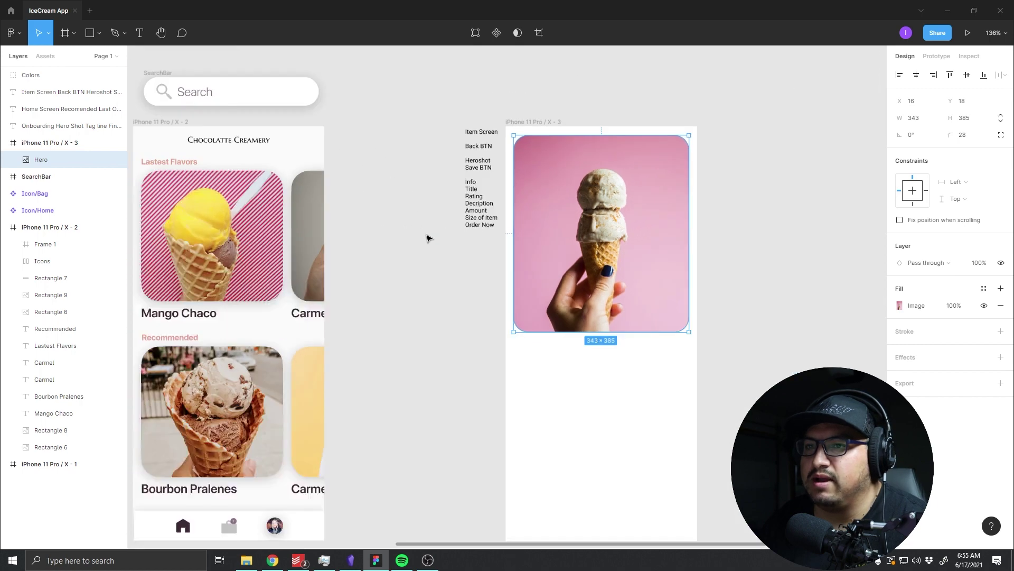
scroll(429, 238, up, 2)
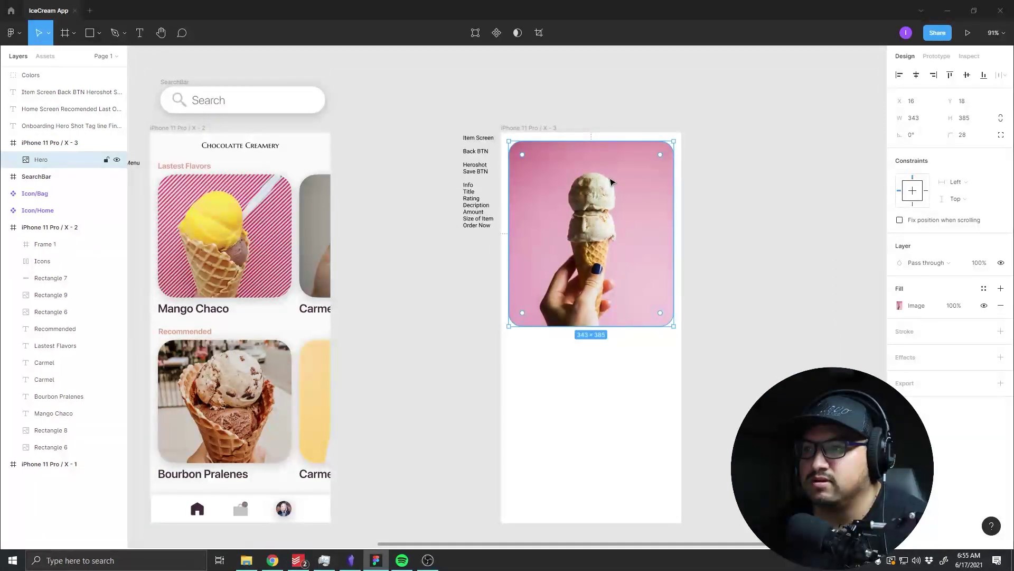
scroll(650, 168, up, 1)
scroll(650, 168, up, 2)
scroll(650, 168, up, 2)
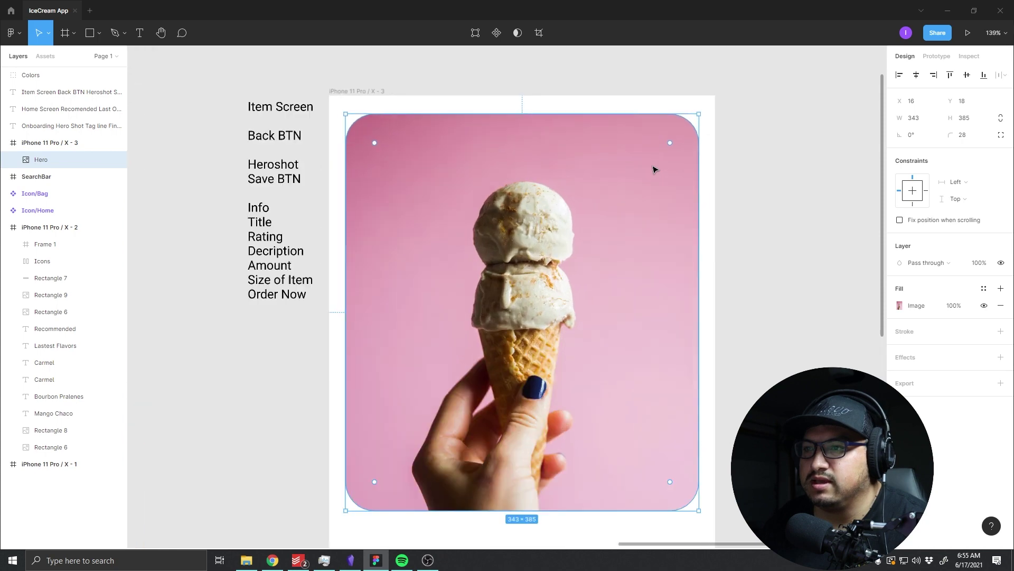
click(746, 164)
click(521, 124)
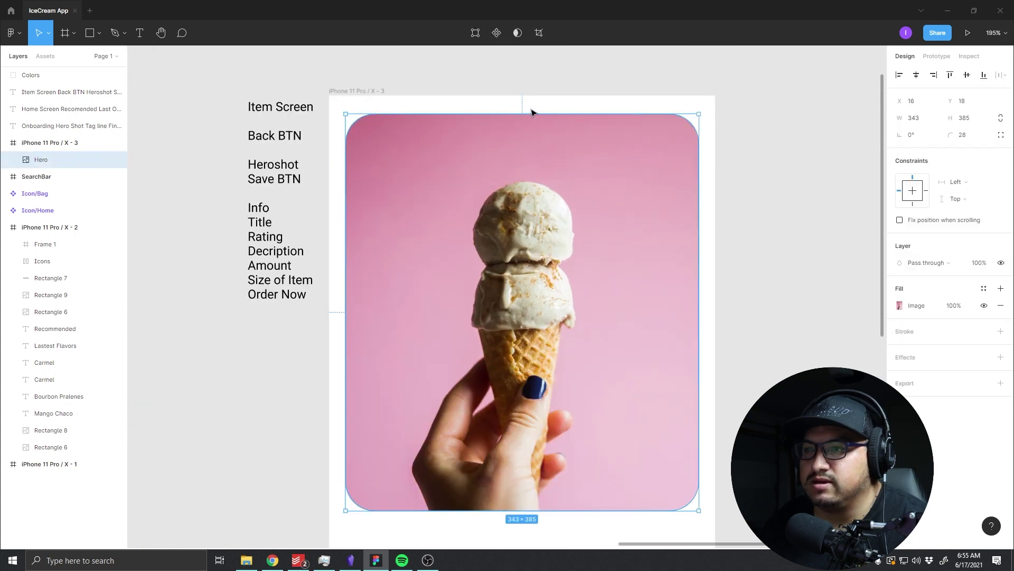
drag(524, 110, 529, 104)
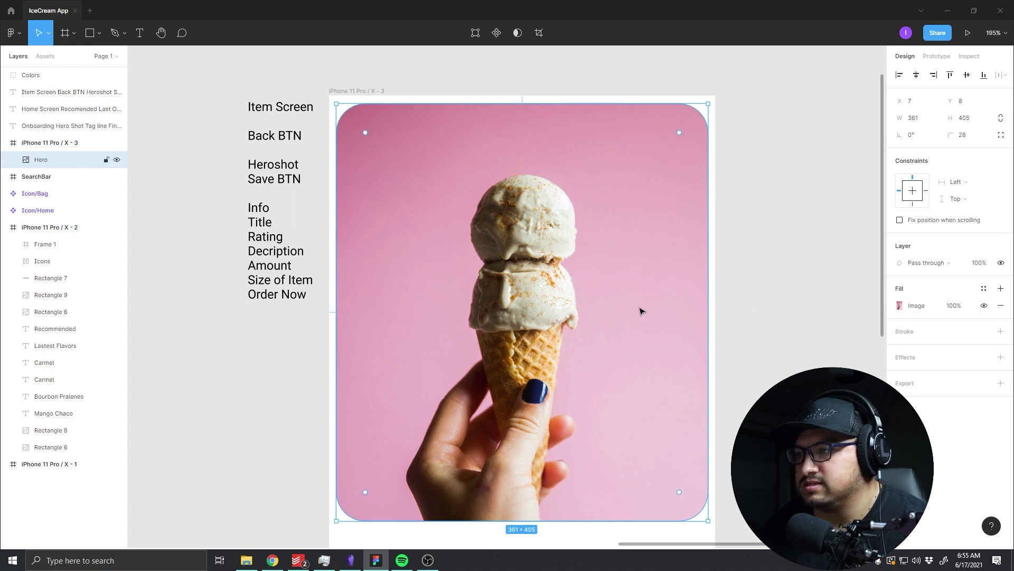
Step: Set the Hero image width to 359 after briefly checking its crop
double_click(688, 303)
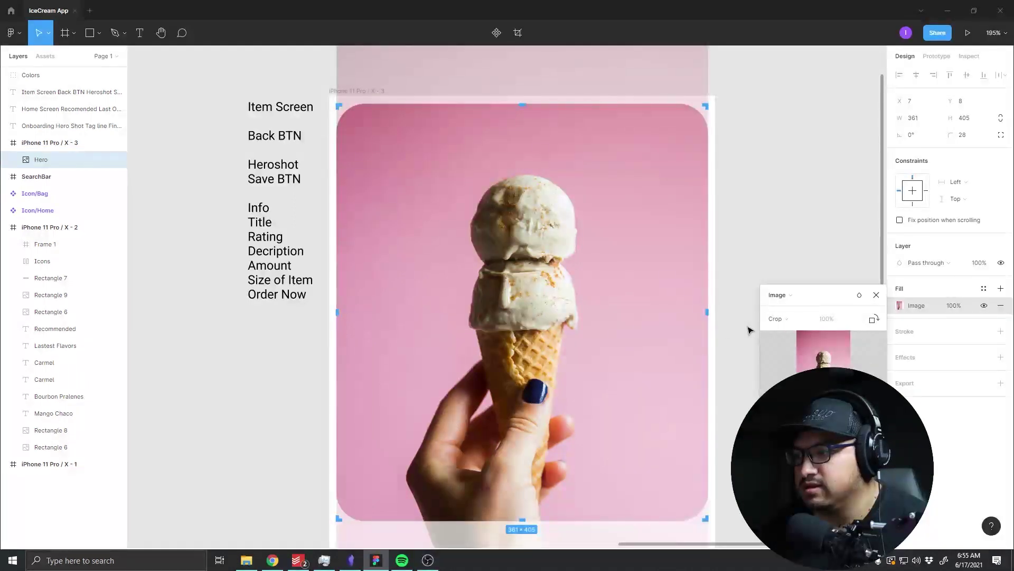
key(Escape)
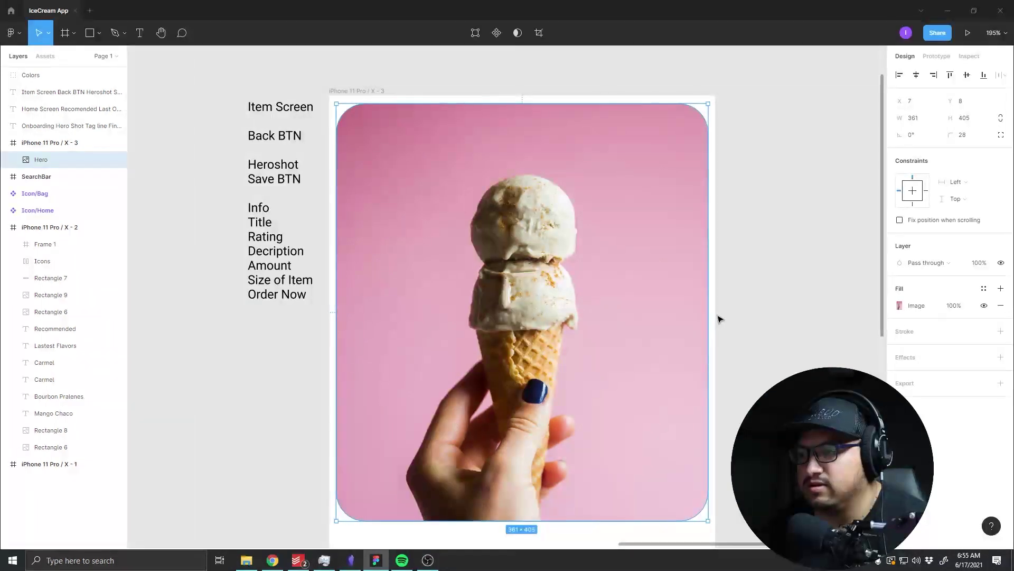
drag(710, 306, 707, 306)
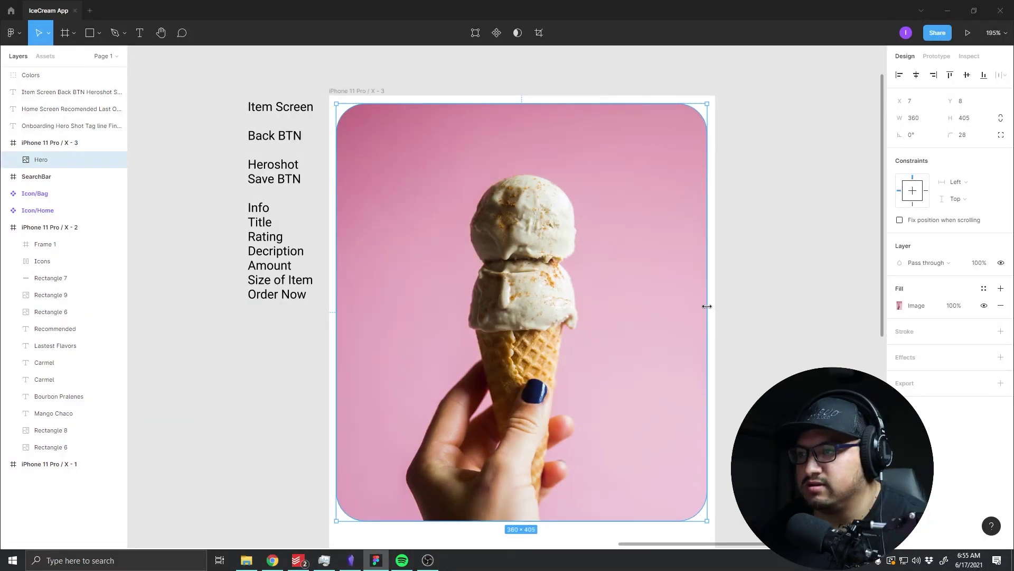
click(913, 119)
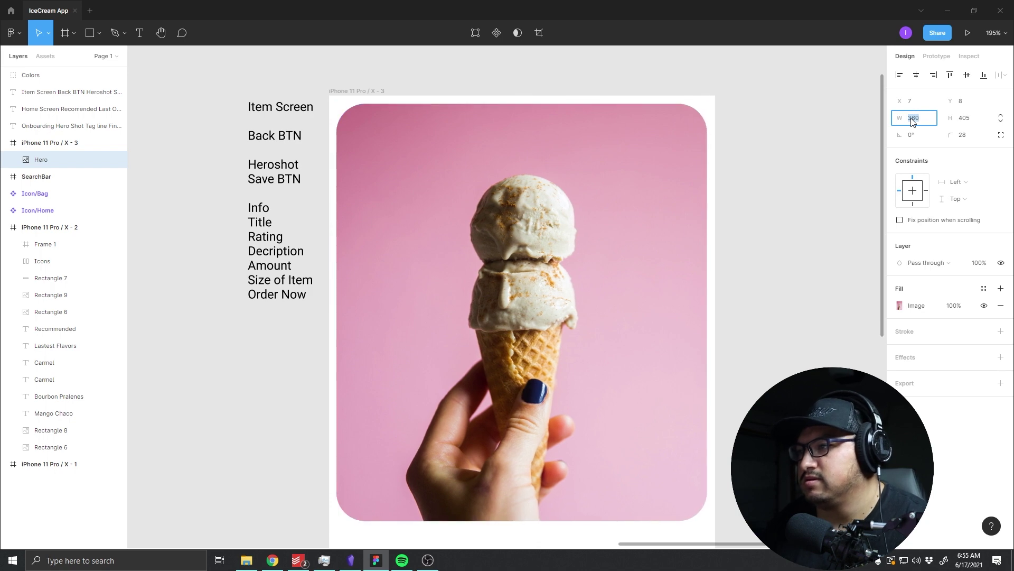
text(359)
key(Return)
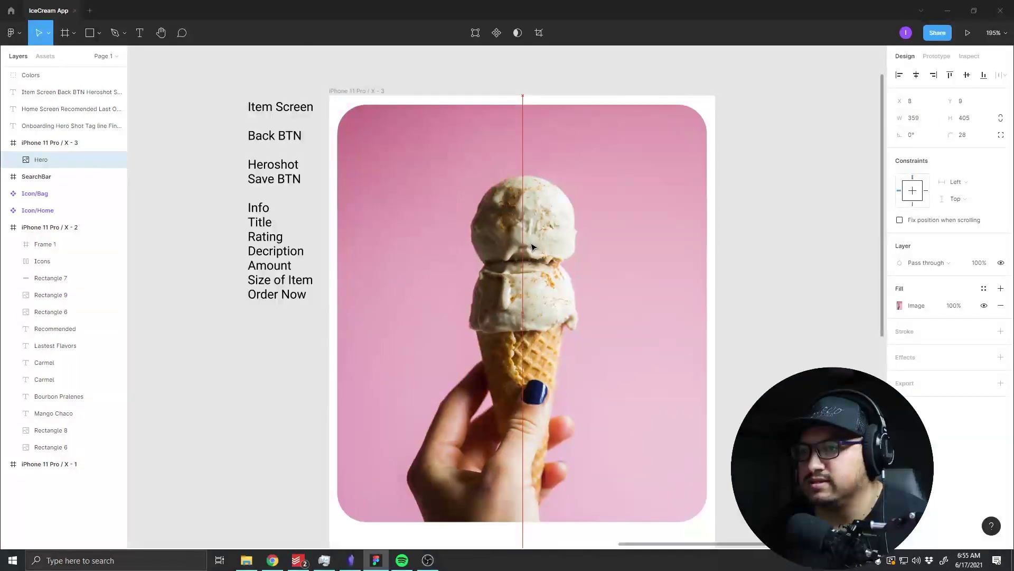
Step: Reselect the Hero image and open its image fill settings
click(814, 234)
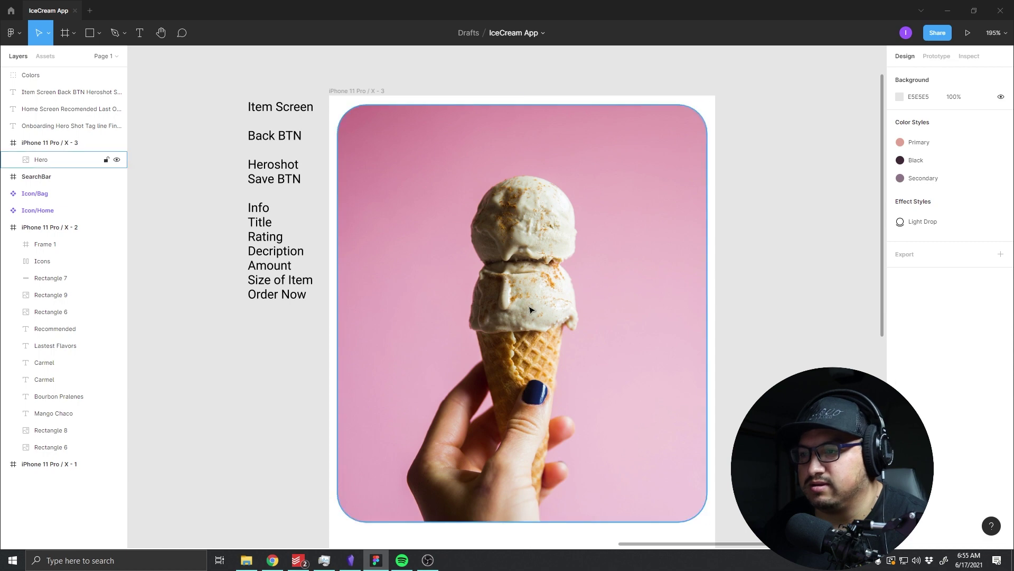
click(697, 254)
click(914, 306)
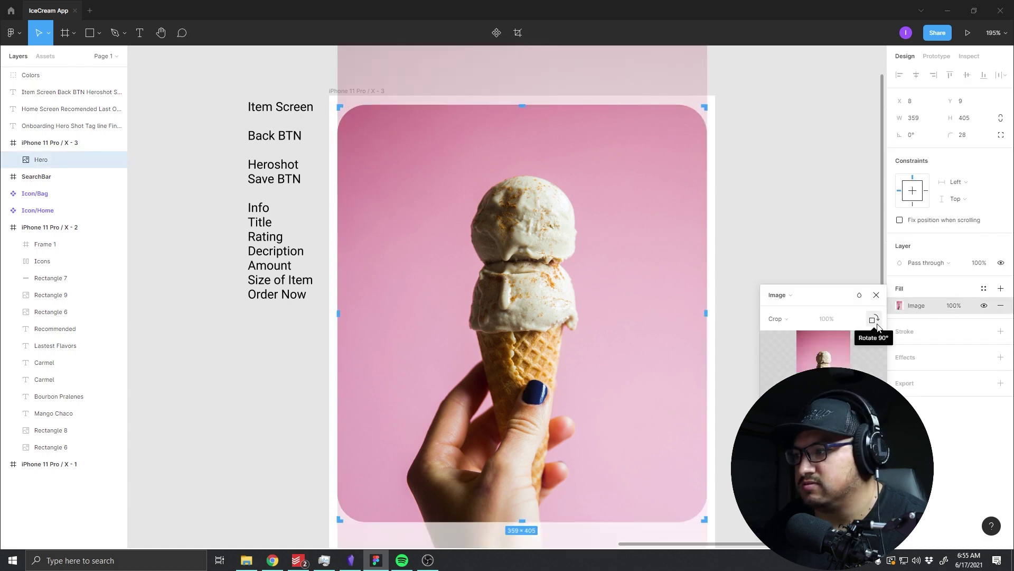
Step: Browse Downloads and load the pink-background double-scoop cone photo into Hero's image fill
click(859, 295)
click(822, 369)
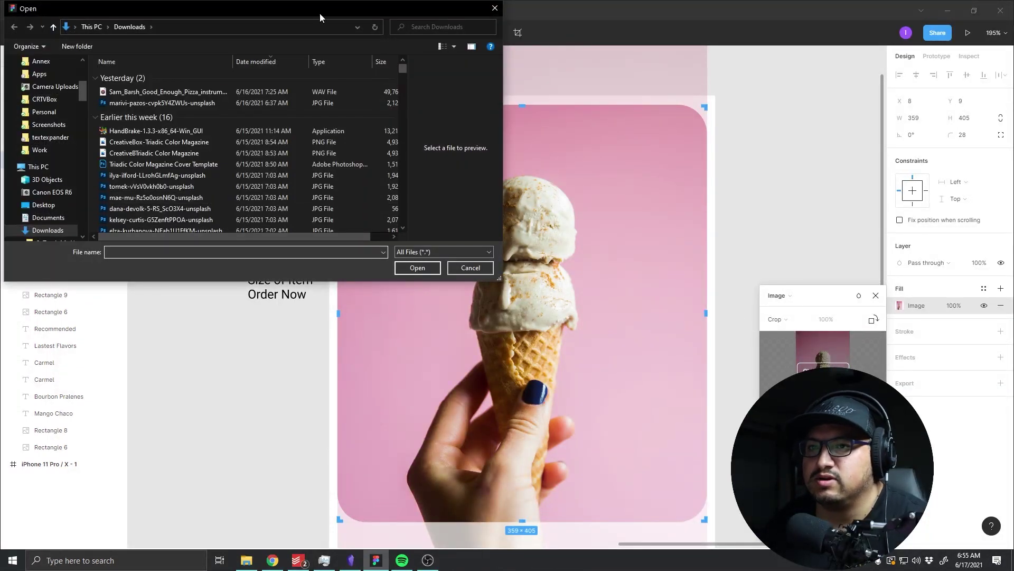
scroll(162, 167, down, 3)
click(160, 167)
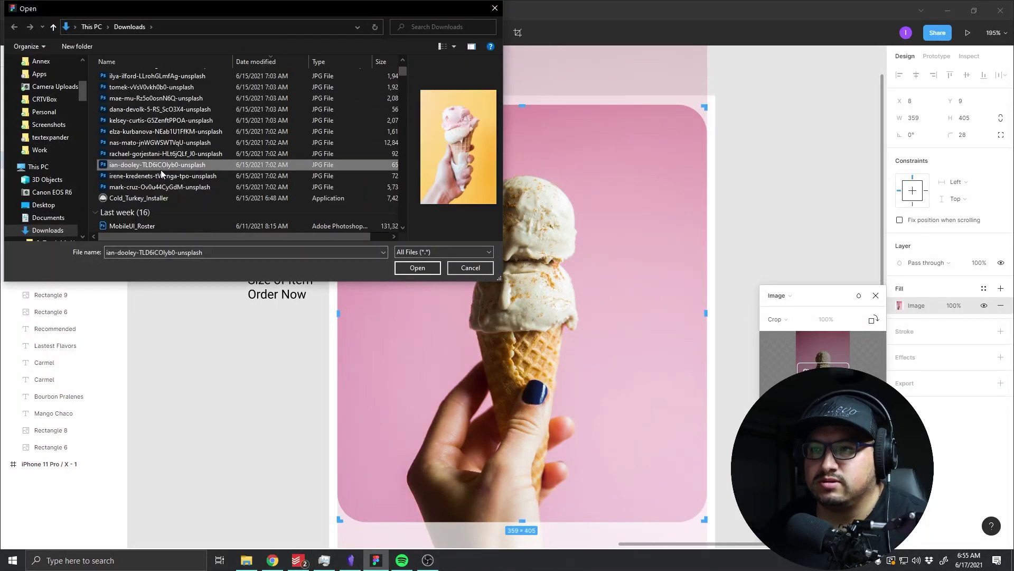
click(164, 164)
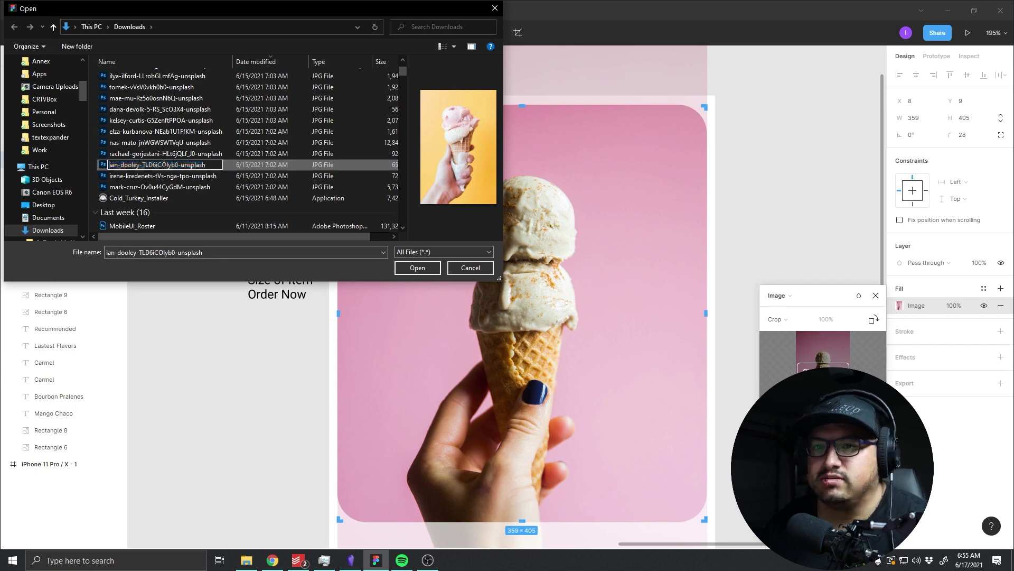
click(162, 186)
key(Up)
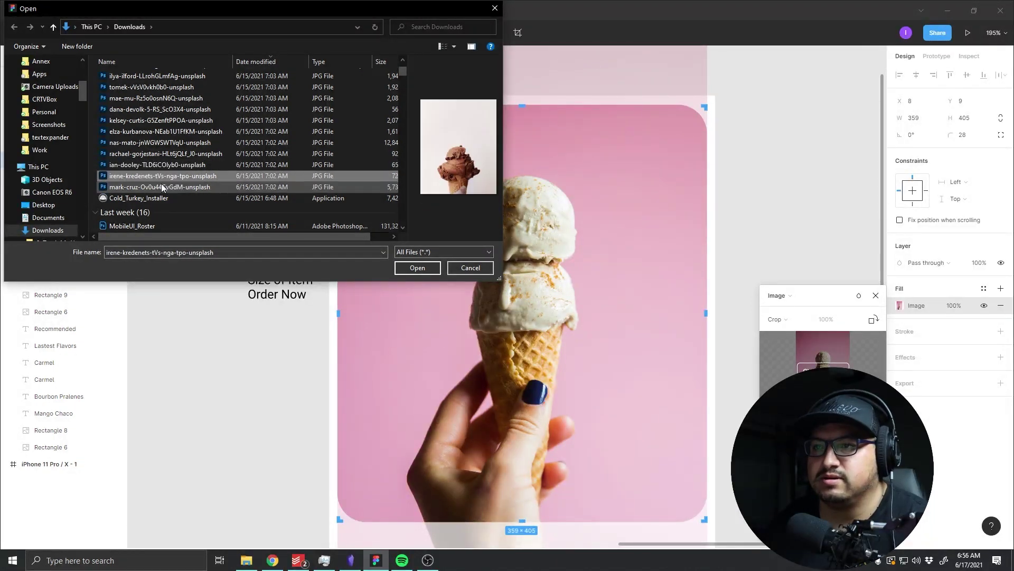
key(Up)
key(Up)
key(Up)
key(Down)
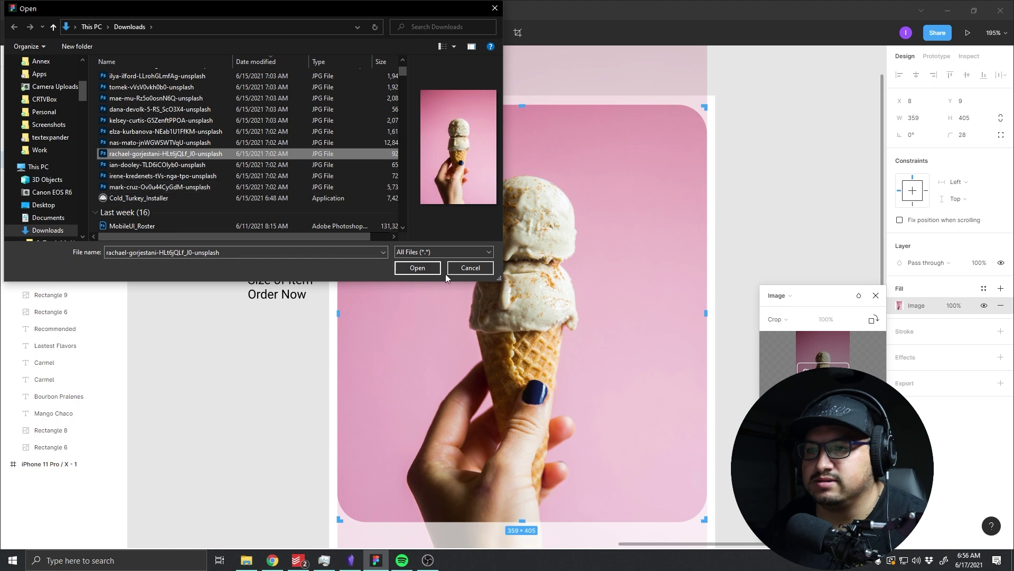
click(433, 270)
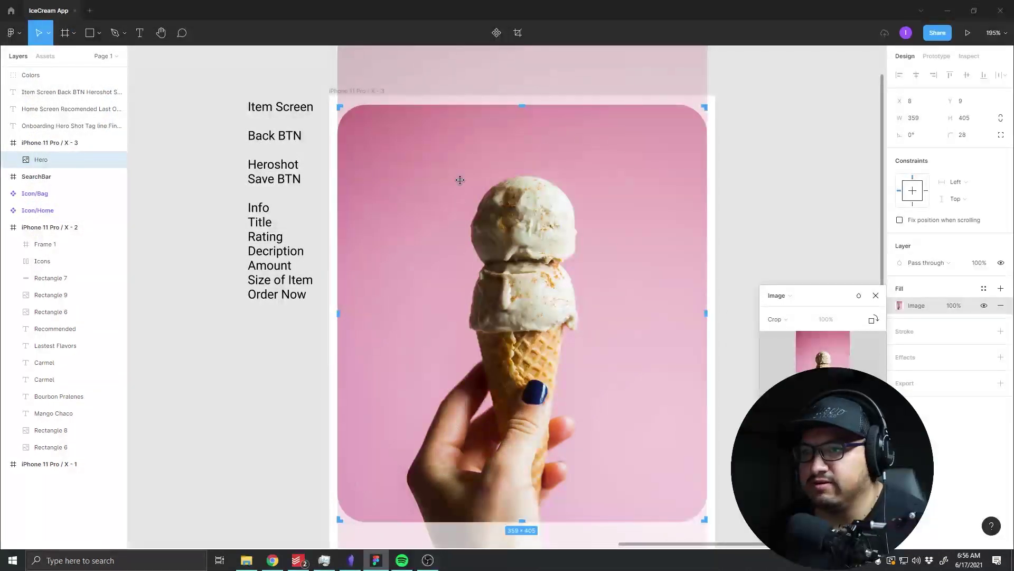
Step: Close the fill popup and move around the canvas, briefly toggling the text tool
key(Escape)
scroll(743, 220, down, 2)
scroll(633, 290, up, 2)
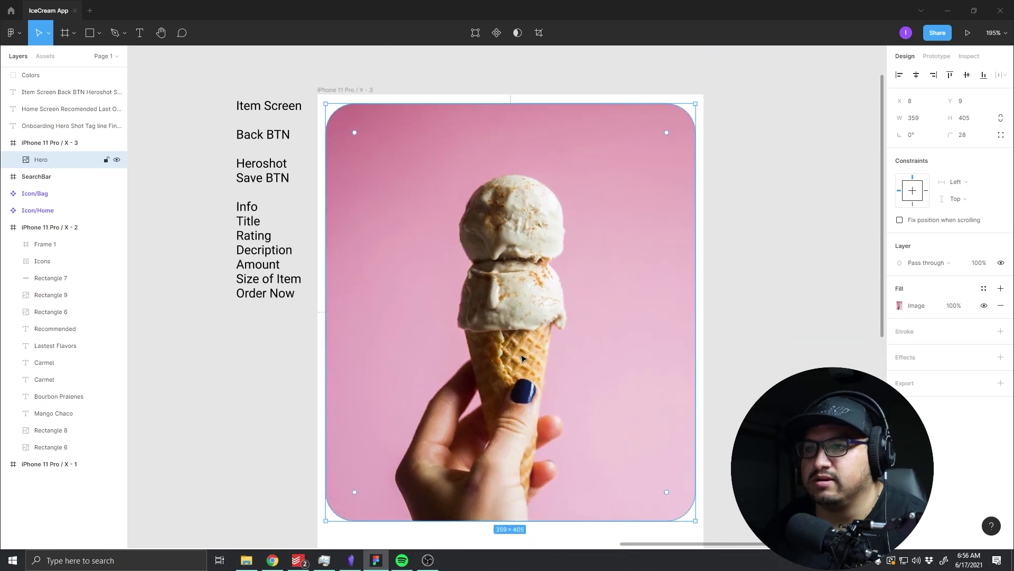
ctrl+scroll(522, 358, down, 3)
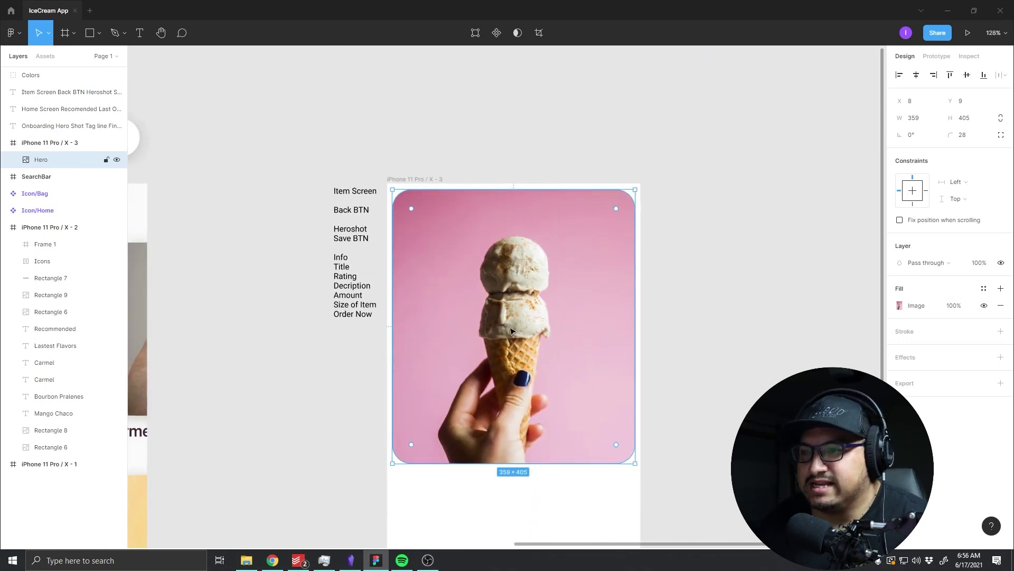
scroll(506, 332, down, 3)
click(673, 283)
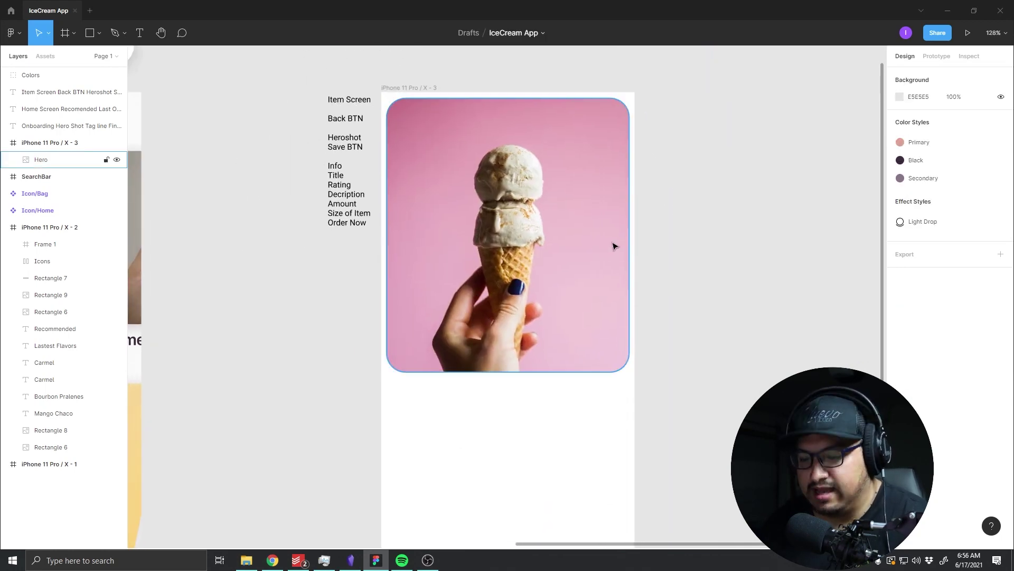
key(t)
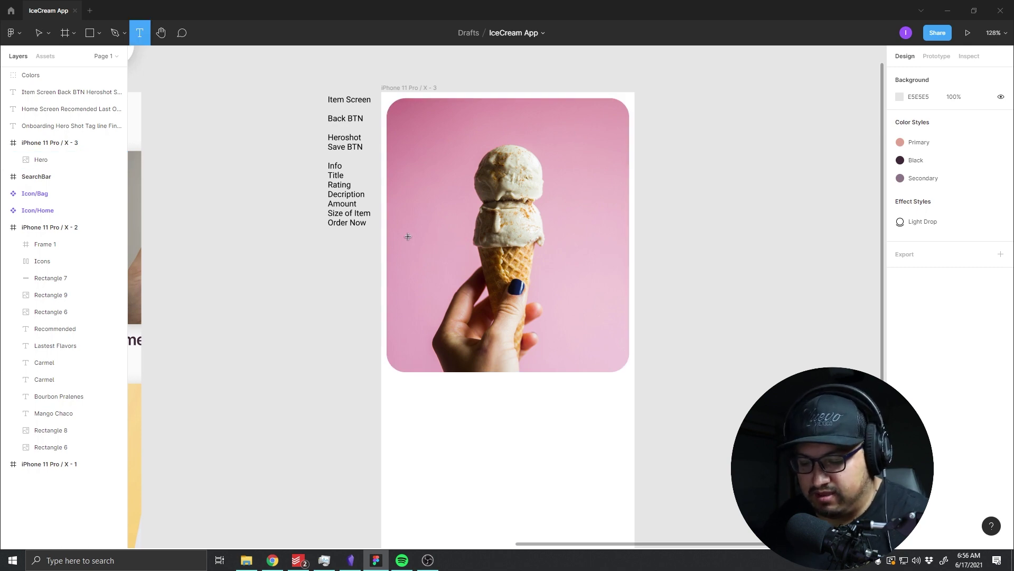
ctrl+scroll(323, 159, up, 1)
ctrl+scroll(323, 160, down, 5)
ctrl+scroll(554, 136, up, 3)
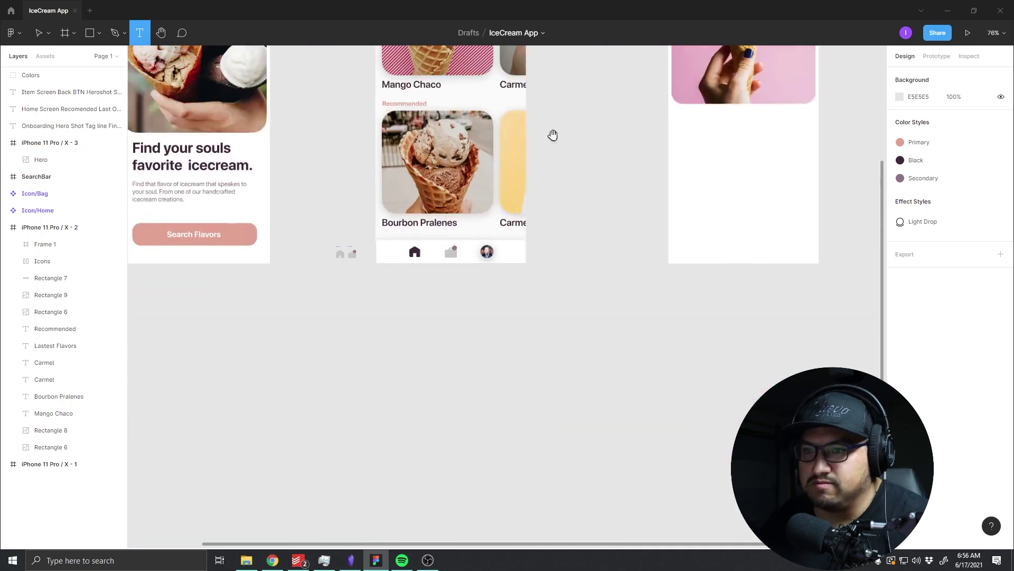
scroll(595, 294, left, 5)
key(v)
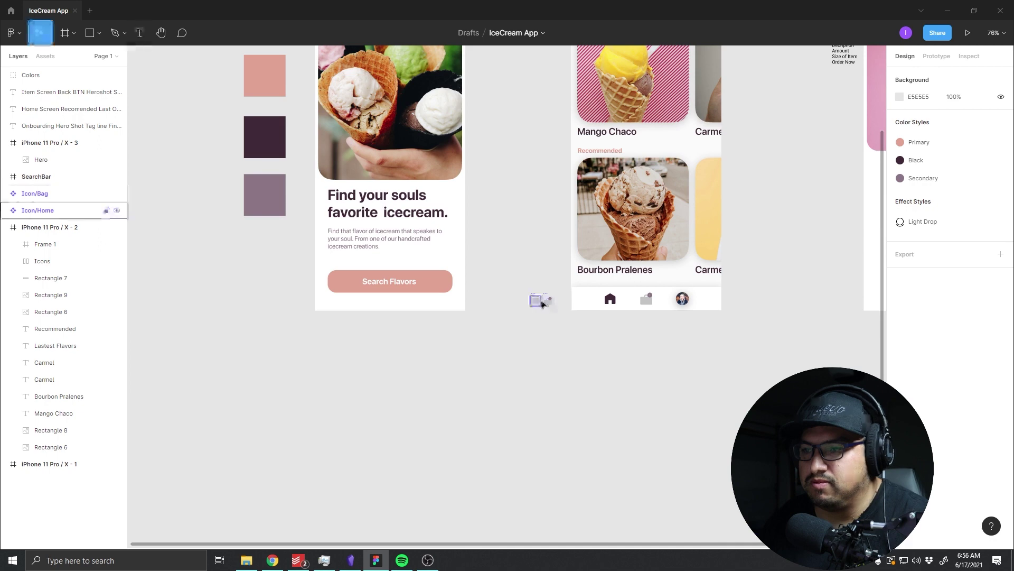
Step: Copy the home screen's Icon/Home icon beside the Item Screen notes, undoing the extra copy
click(535, 301)
drag(813, 62, 812, 64)
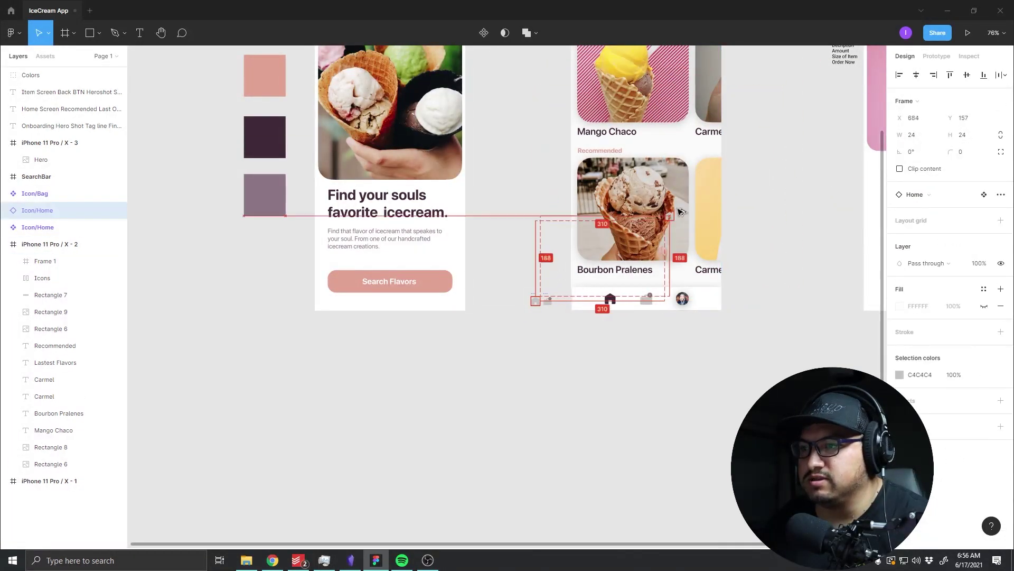
scroll(743, 150, up, 3)
scroll(743, 149, left, 3)
scroll(594, 242, up, 5)
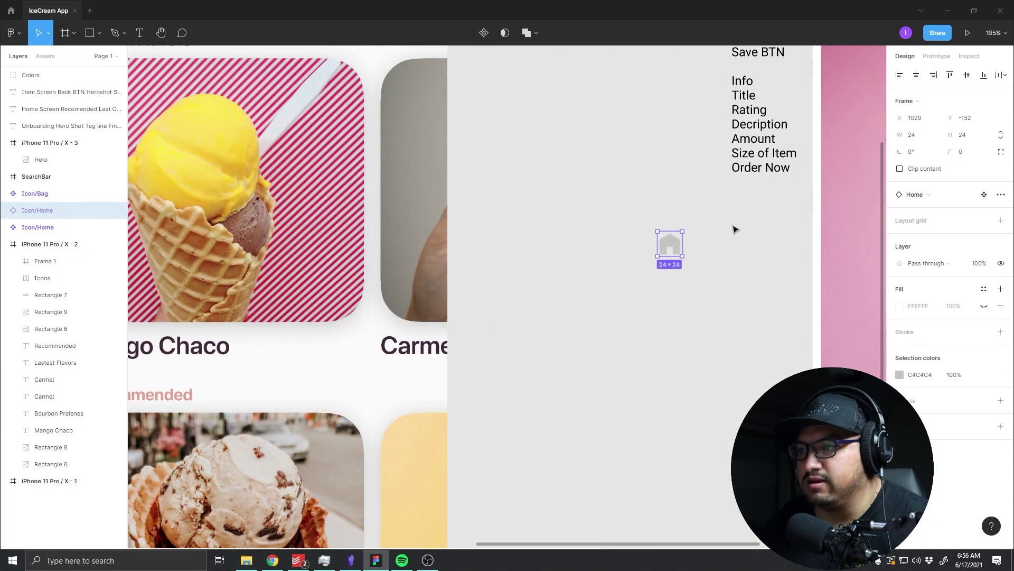
scroll(734, 227, right, 4)
mouse_move(491, 317)
mouse_down()
mouse_move(507, 184)
mouse_move(520, 255)
mouse_up()
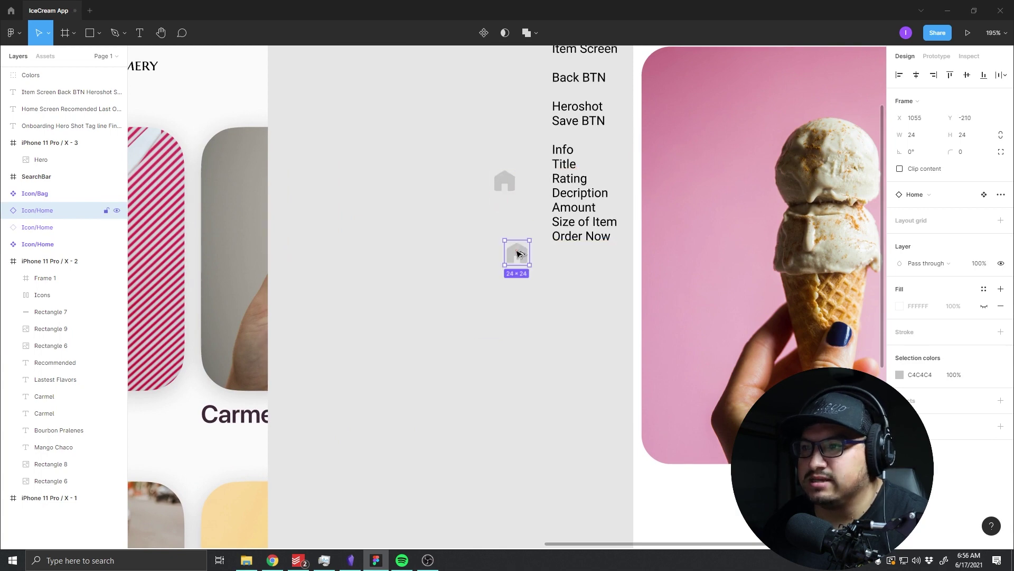
key(ctrl+z)
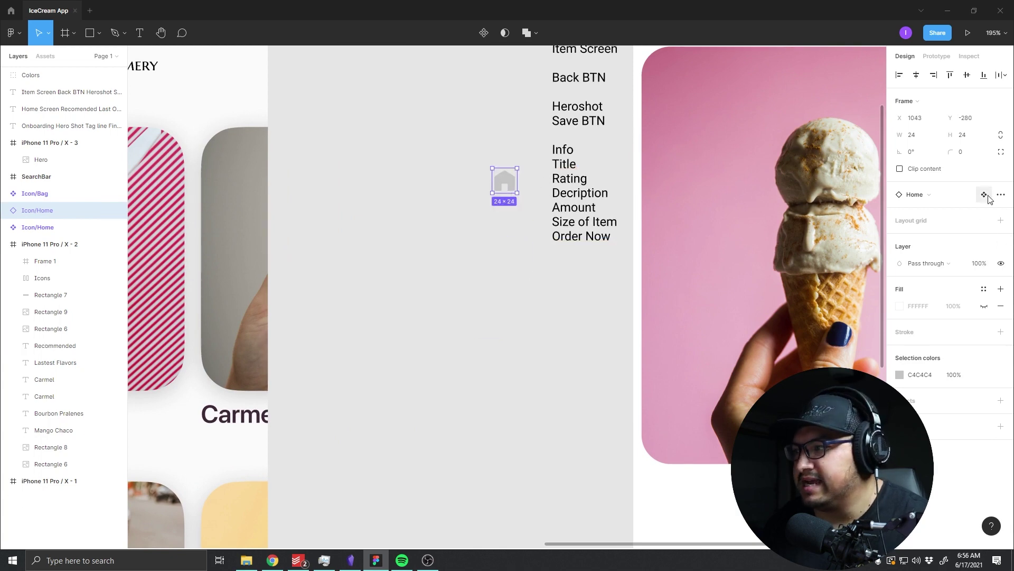
Step: Detach the Home icon copy from its component into a plain frame
click(983, 194)
drag(585, 281, 173, 361)
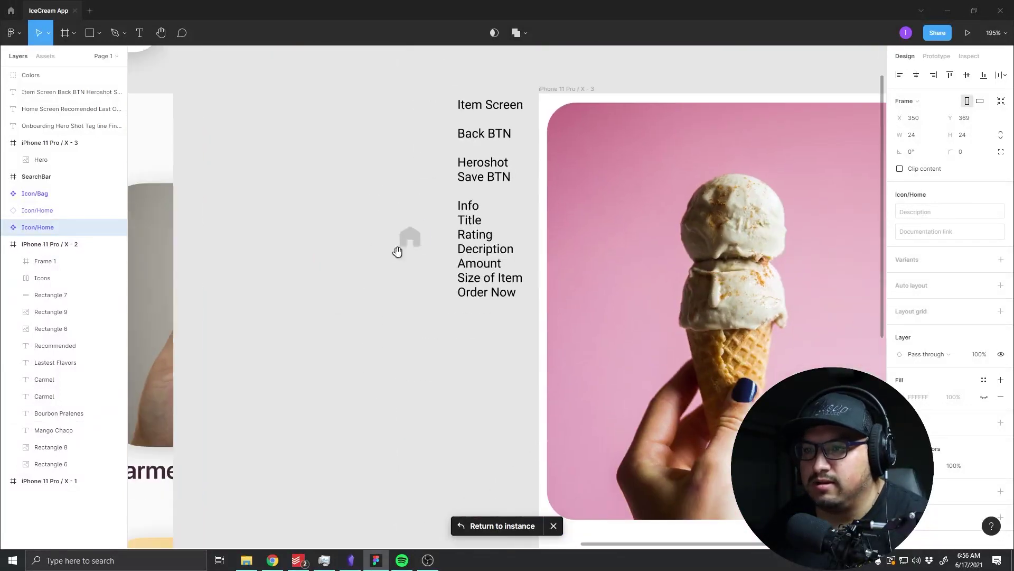
click(402, 244)
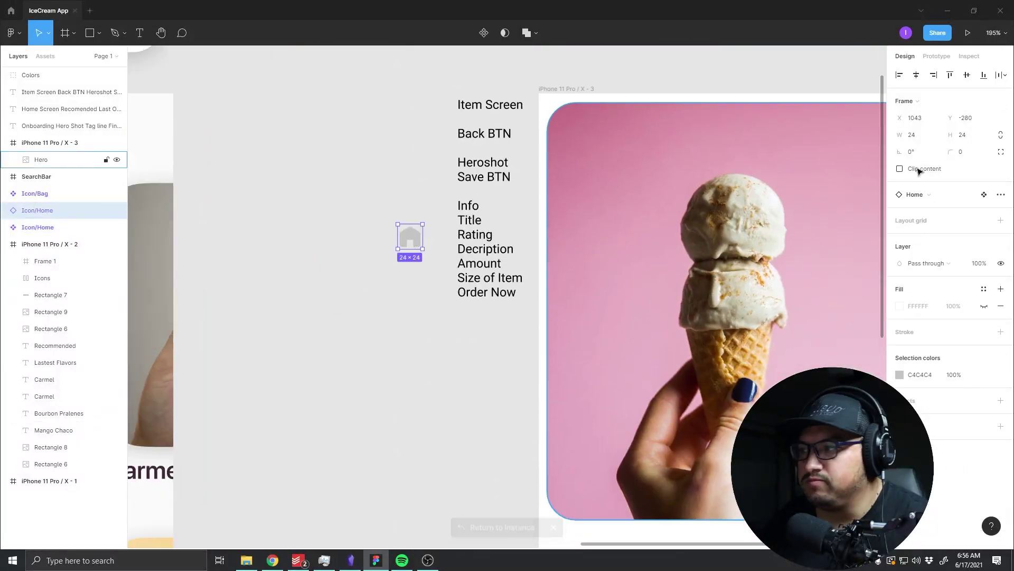
click(1001, 194)
click(946, 220)
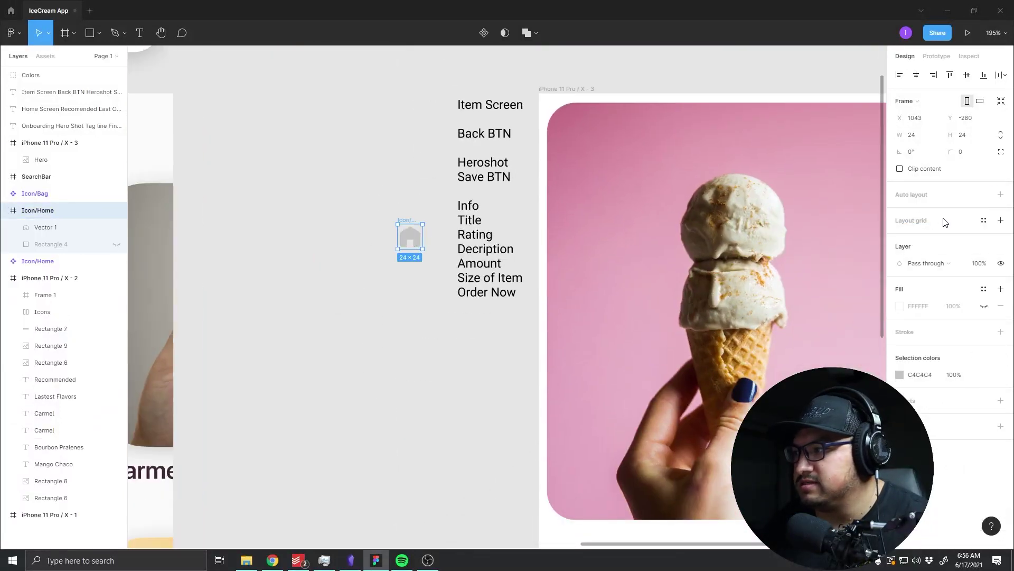
Step: Delete the house shape Vector 1 from the Icon/Home copy and begin renaming that frame
scroll(364, 253, up, 5)
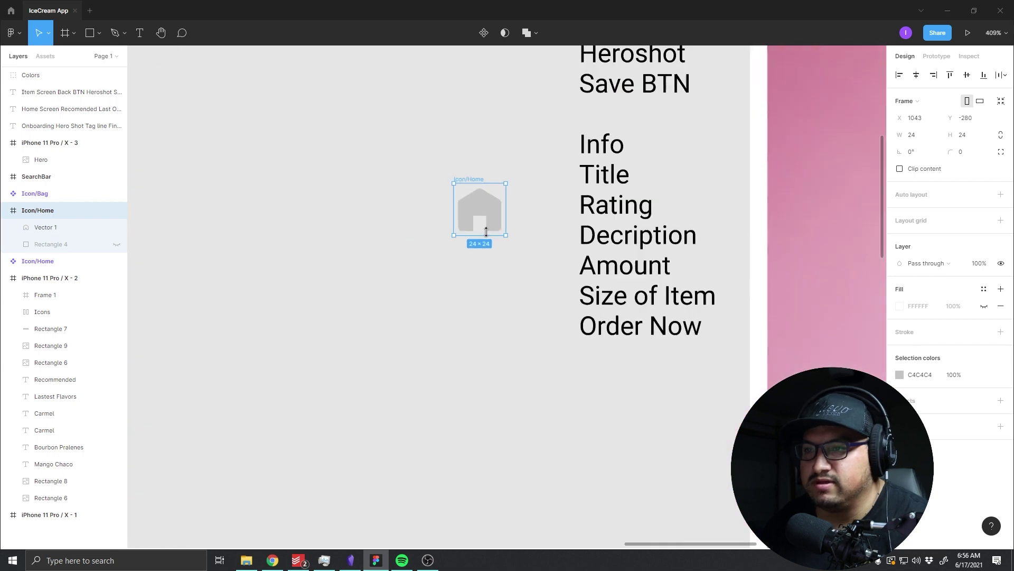
scroll(465, 243, up, 5)
scroll(442, 269, up, 3)
scroll(481, 295, up, 3)
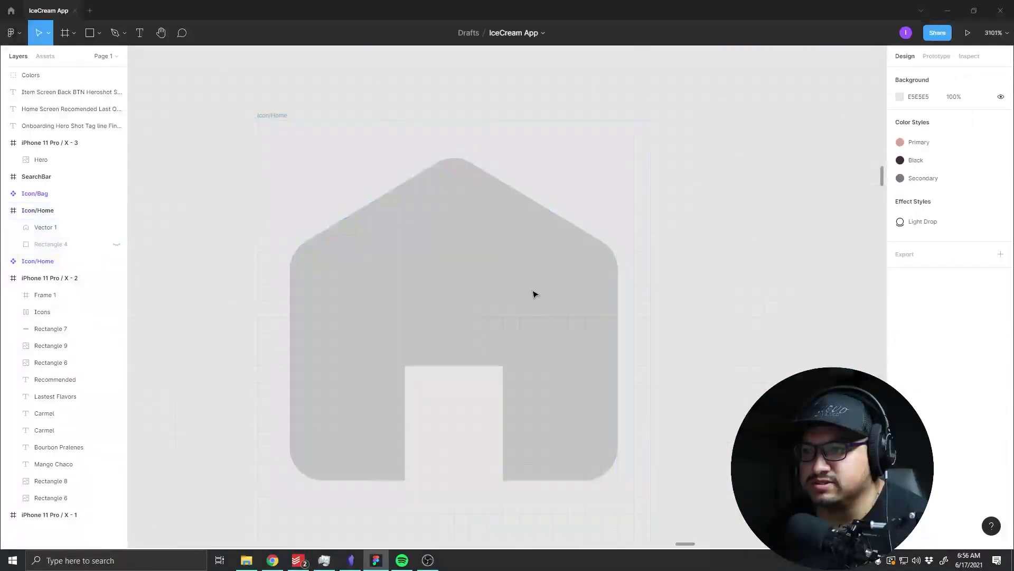
click(478, 298)
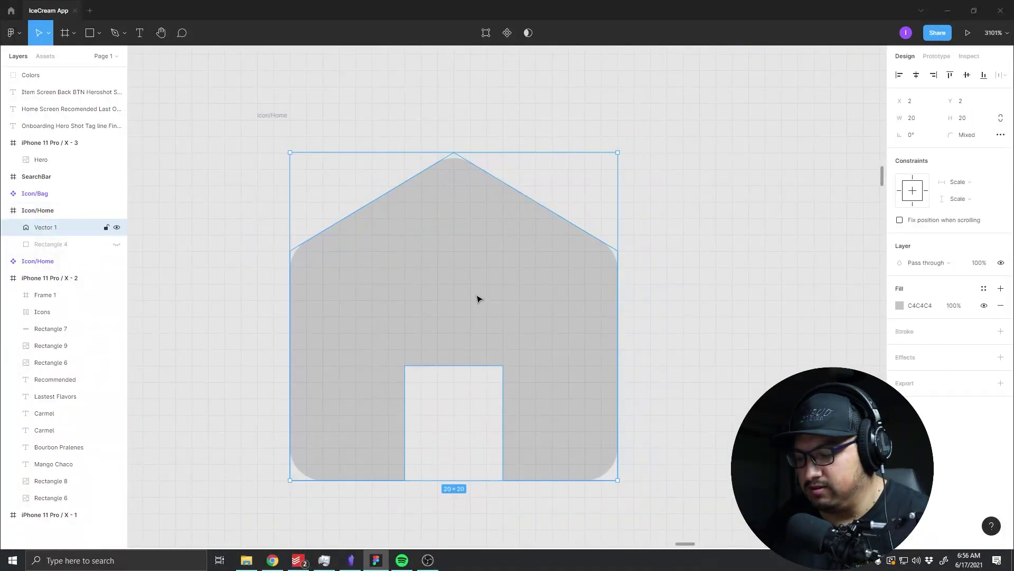
key(p)
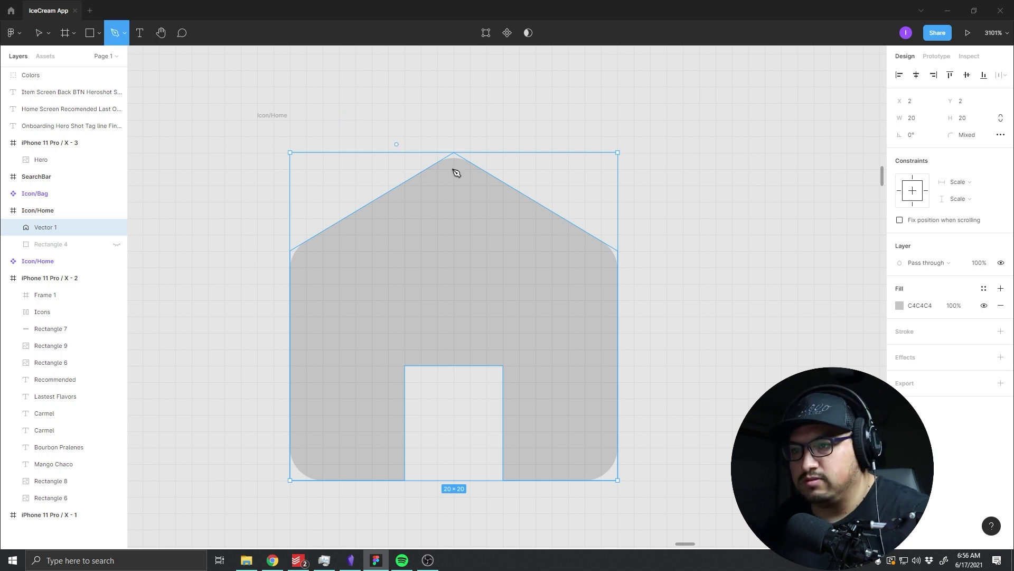
key(v)
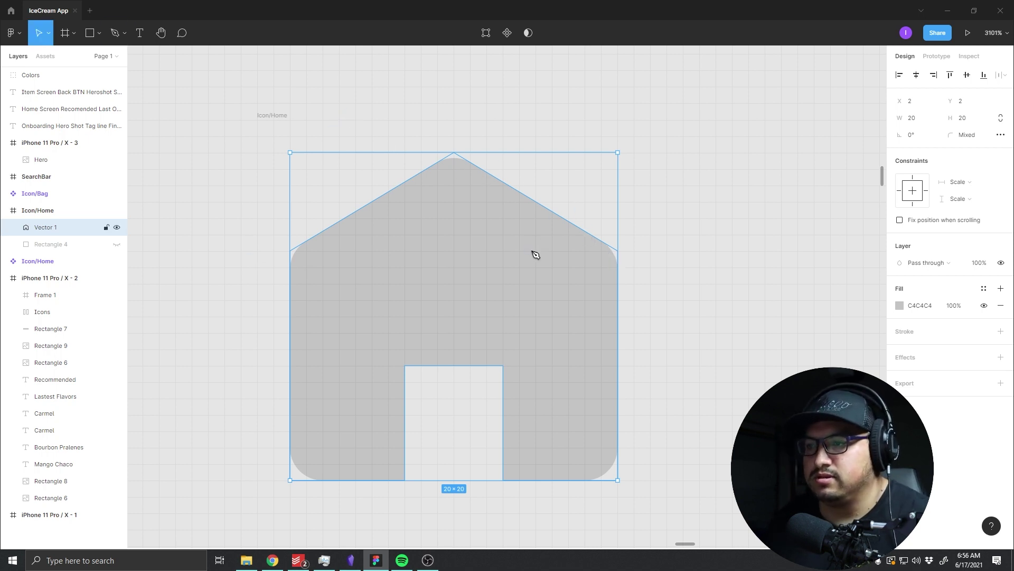
double_click(538, 285)
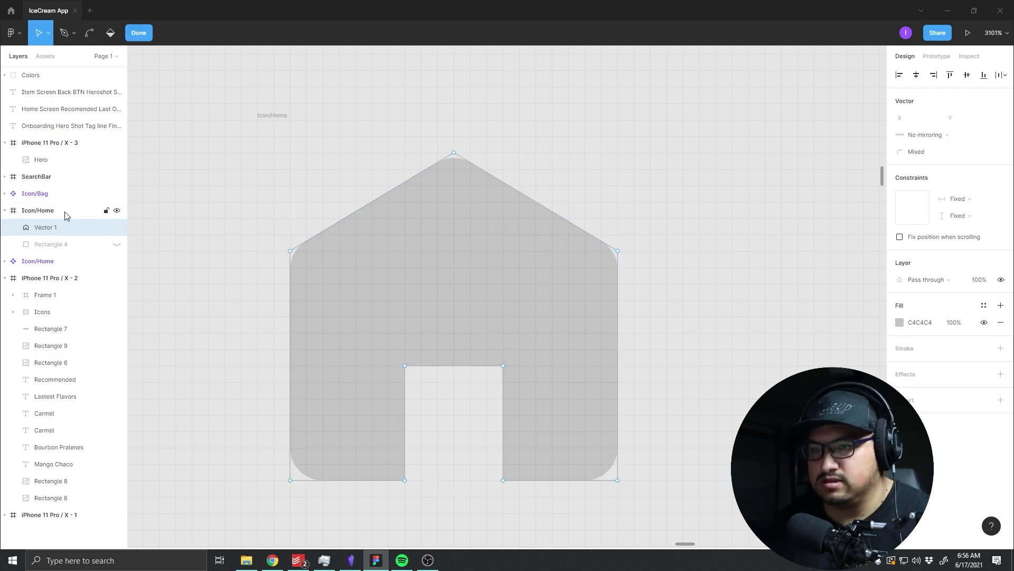
key(Escape)
key(Delete)
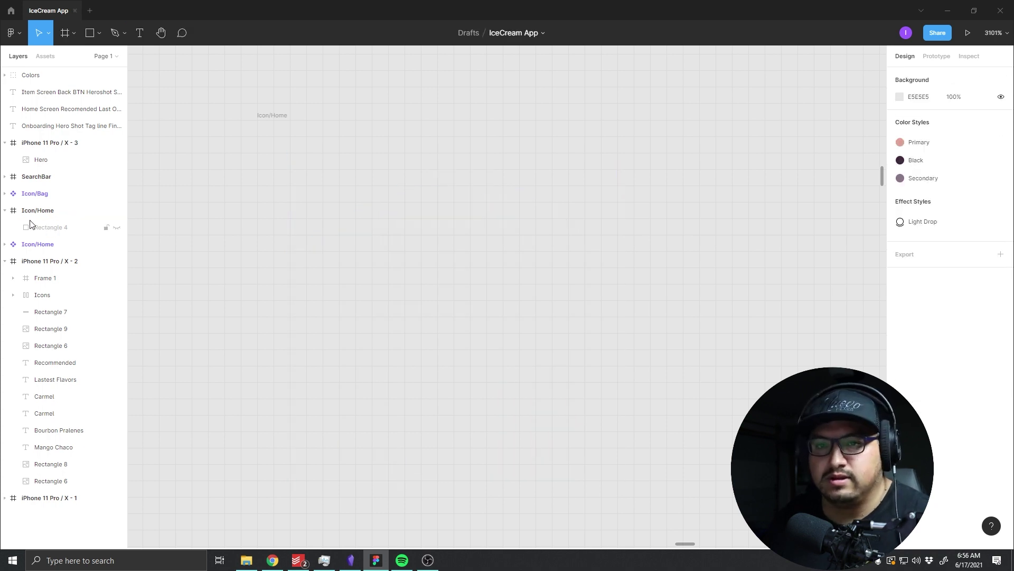
click(39, 210)
double_click(42, 212)
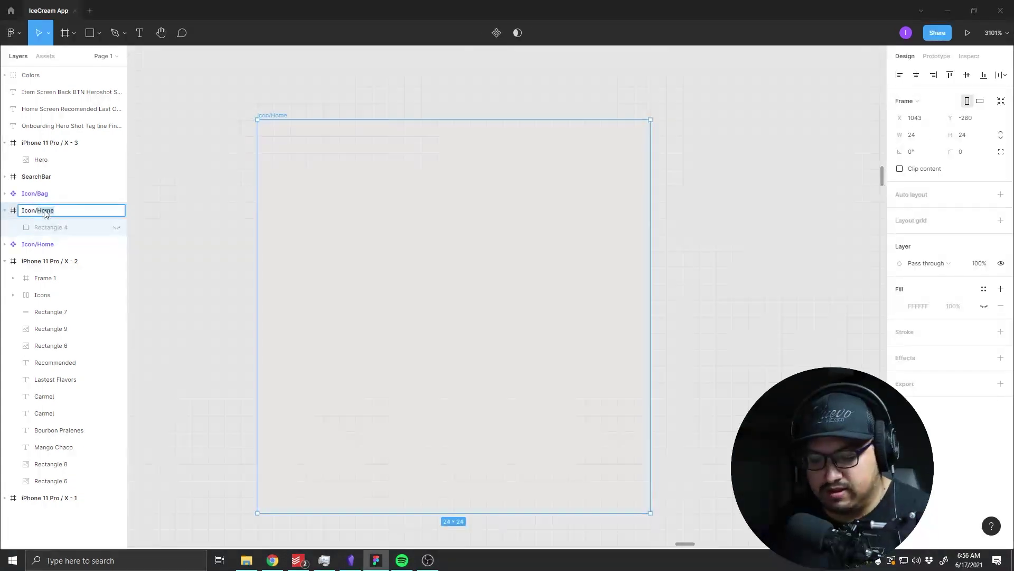
Step: Name the frame Icon/Back and reveal its hidden green Rectangle 4 square
text(Back)
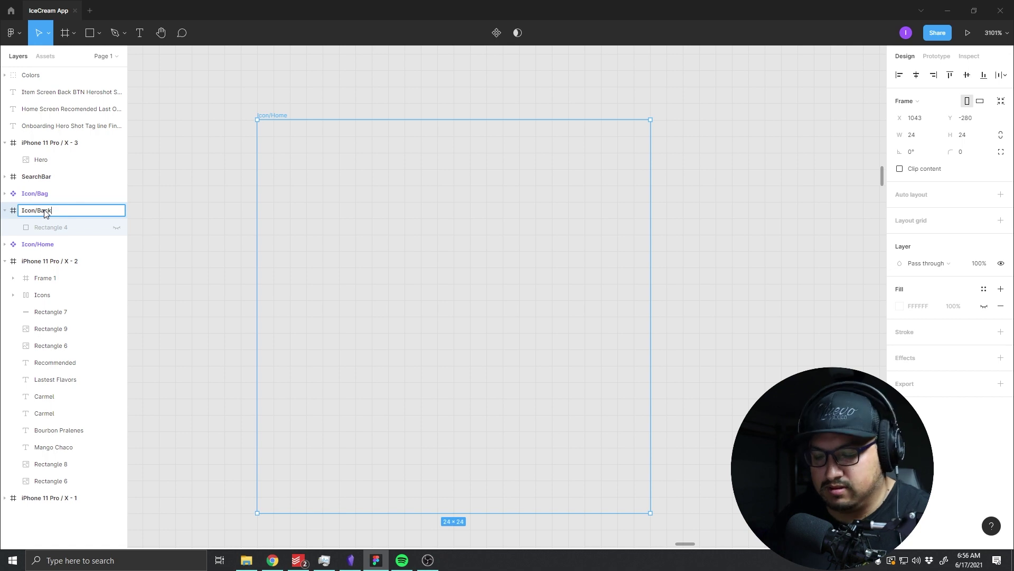
key(Return)
click(457, 218)
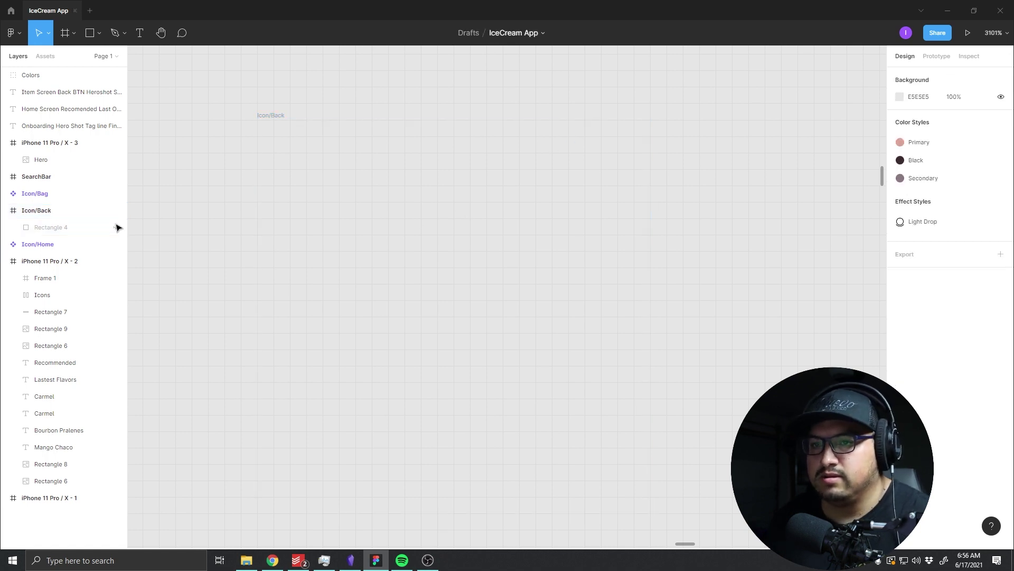
click(117, 229)
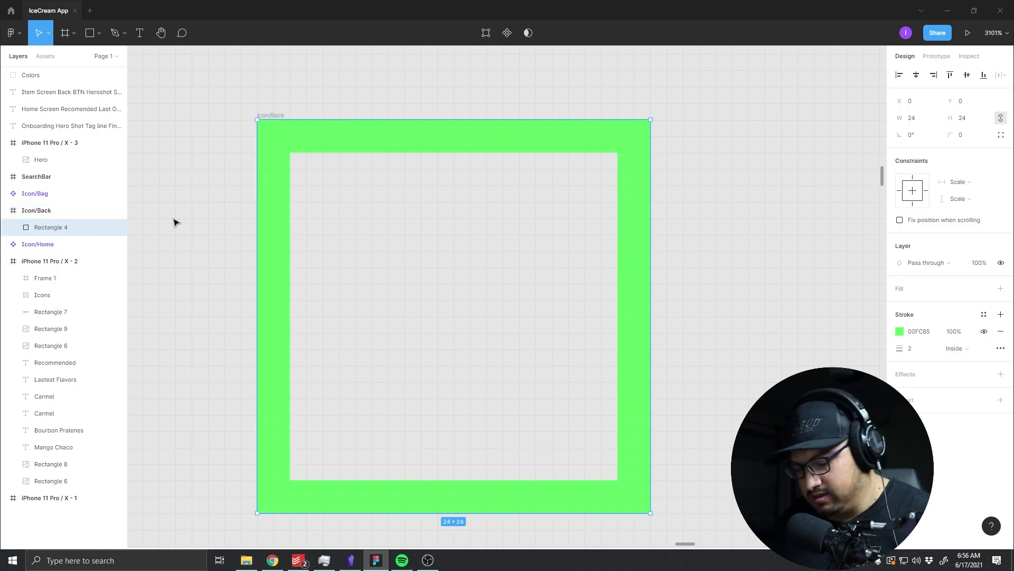
Step: Draw a three-point '<' chevron path, Vector 2, inside the Icon/Back frame
key(p)
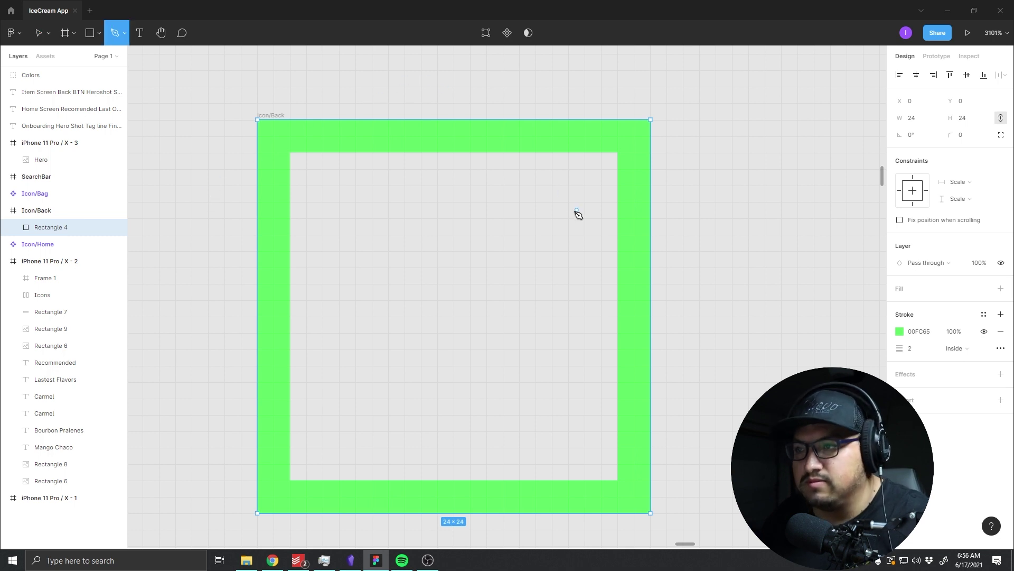
click(503, 153)
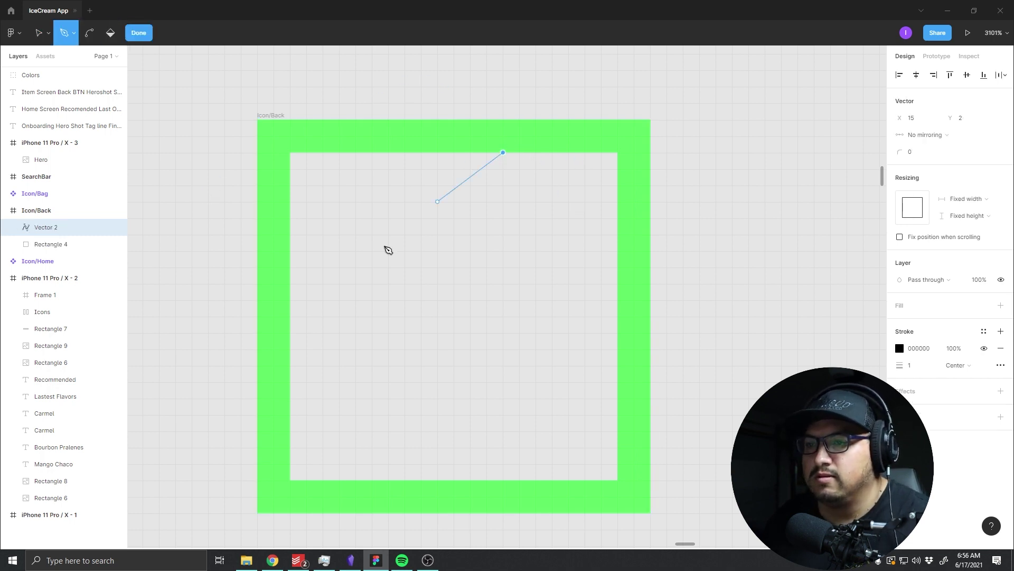
click(290, 315)
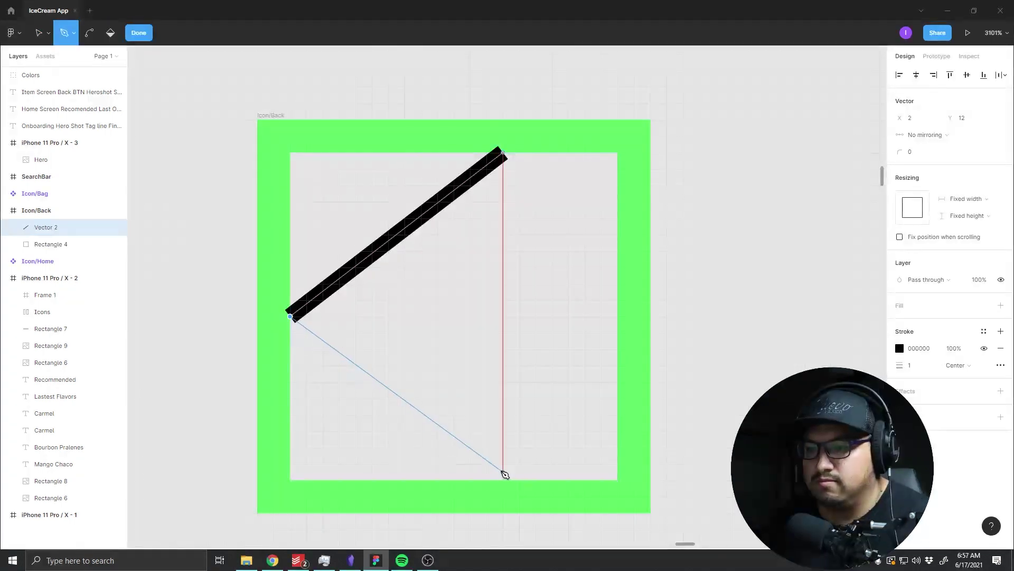
click(502, 479)
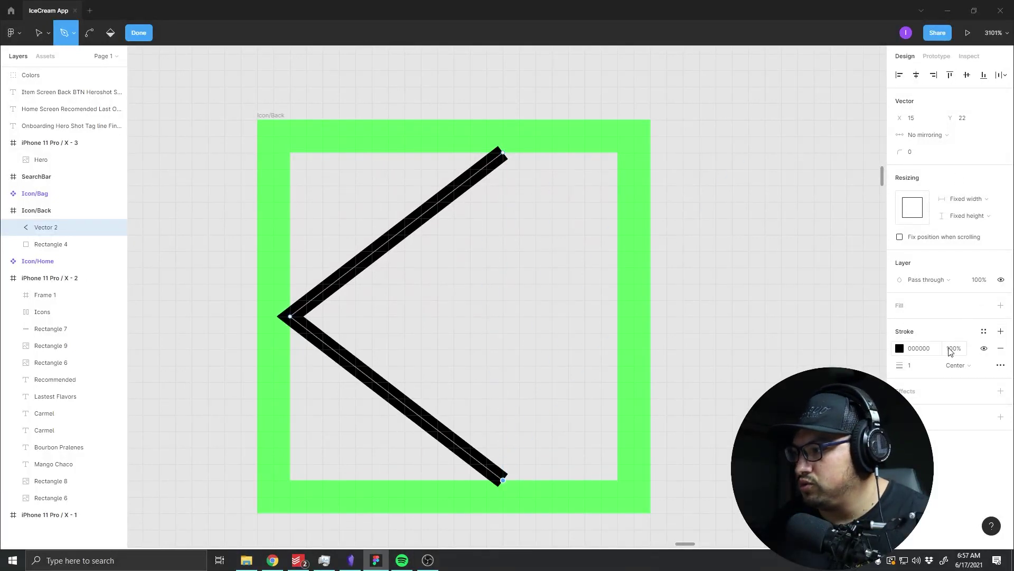
click(919, 368)
Step: Set the chevron's stroke weight to 3 with Inside alignment
text(3)
key(Return)
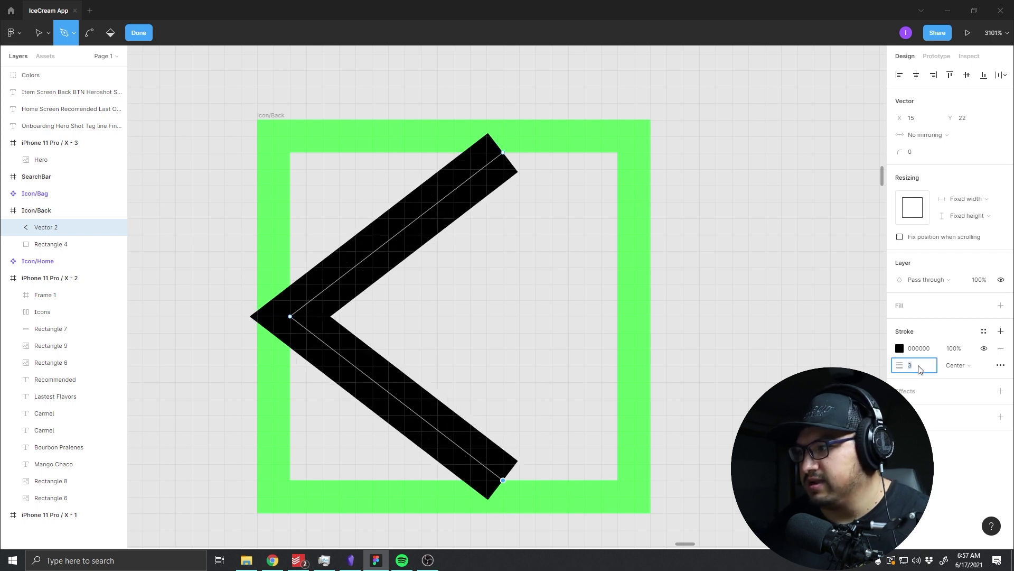
click(967, 366)
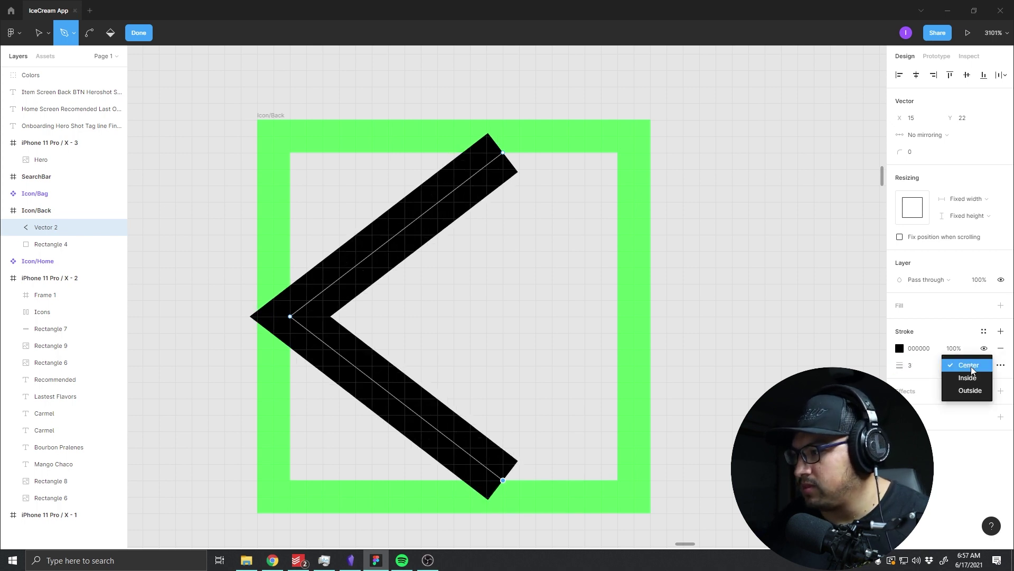
click(973, 379)
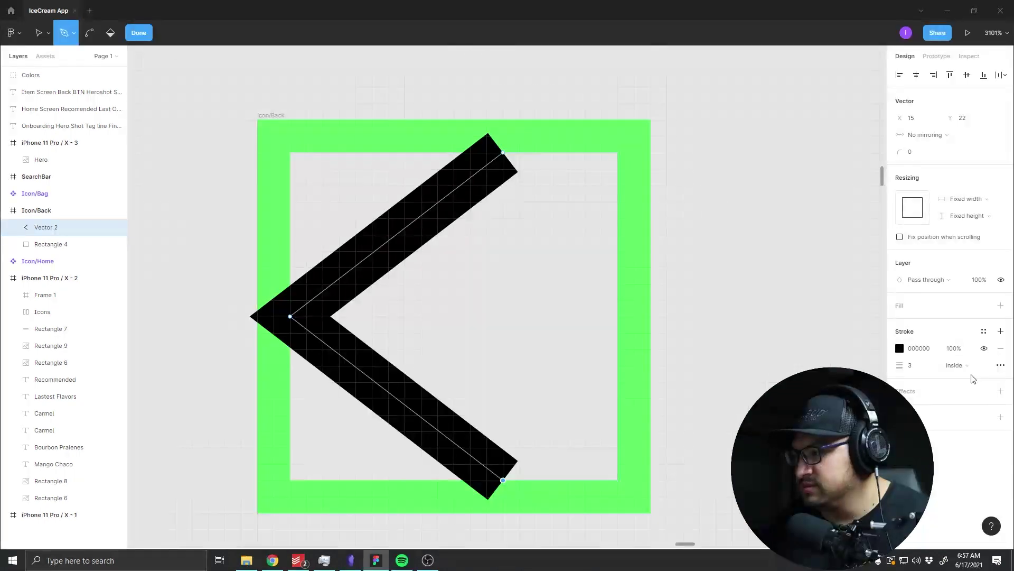
click(970, 373)
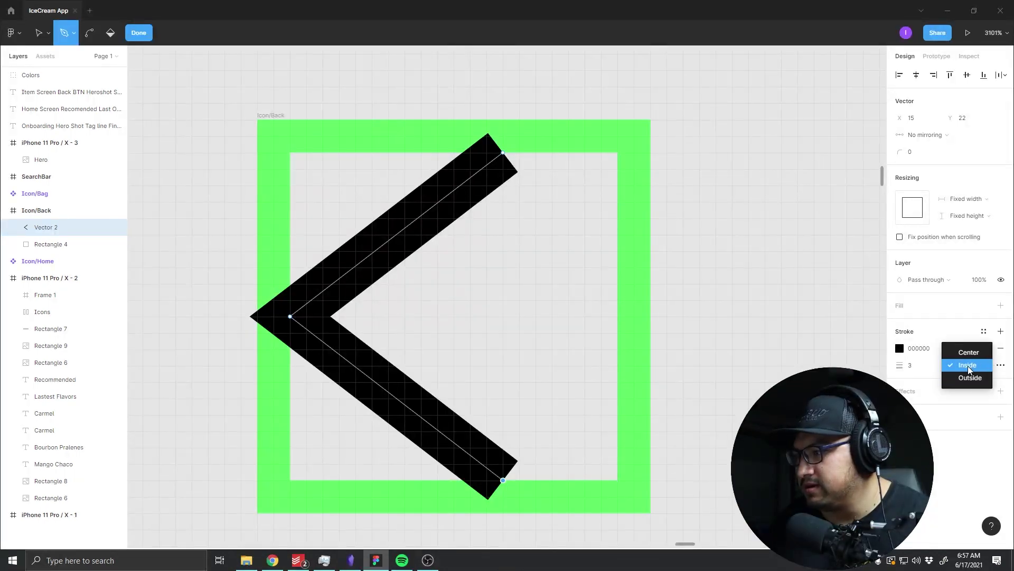
click(967, 376)
click(967, 352)
Step: Give both chevron ends round caps and drag the whole path lower in the frame
click(1001, 365)
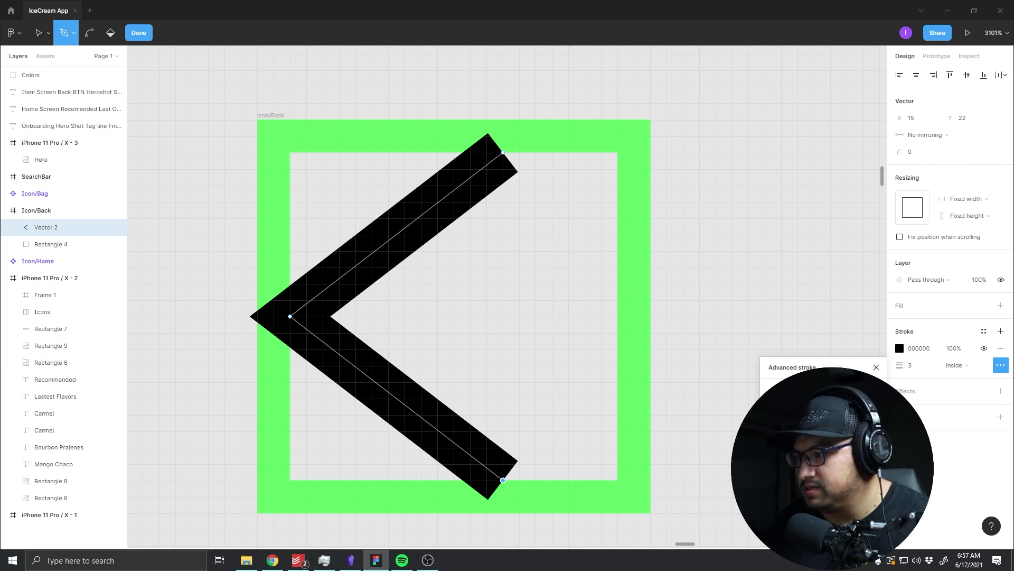
click(824, 422)
key(ctrl+a)
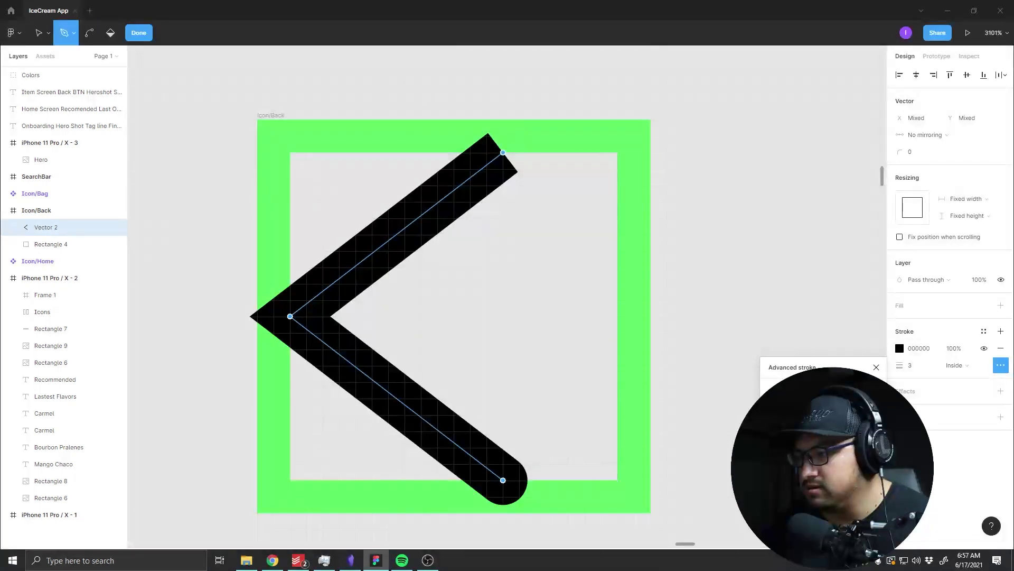
click(824, 422)
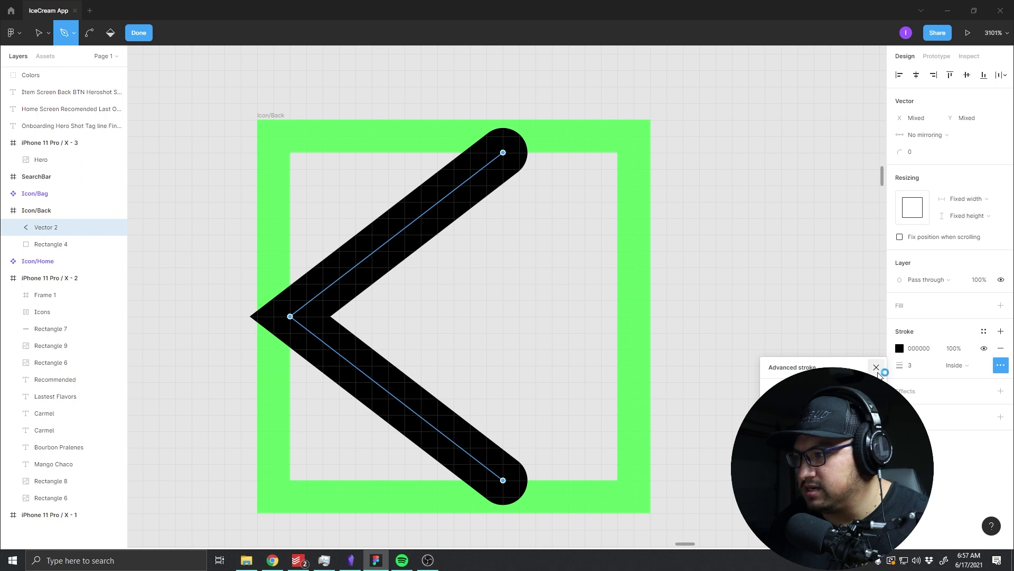
click(876, 368)
key(v)
drag(503, 152, 505, 181)
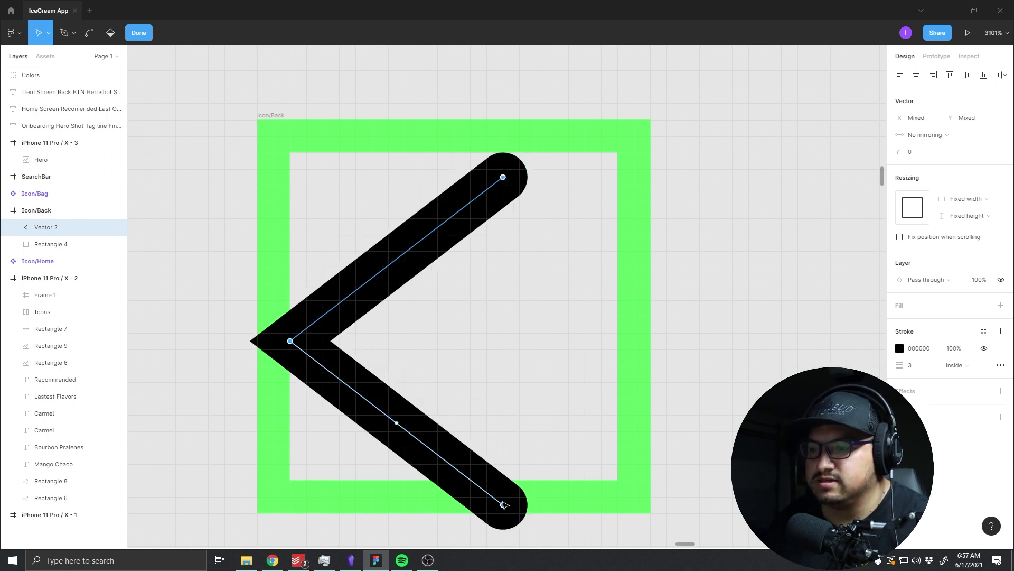
Step: Narrow the chevron by moving its bottom endpoint and corner point, and give it a Round join
key(Escape)
double_click(486, 491)
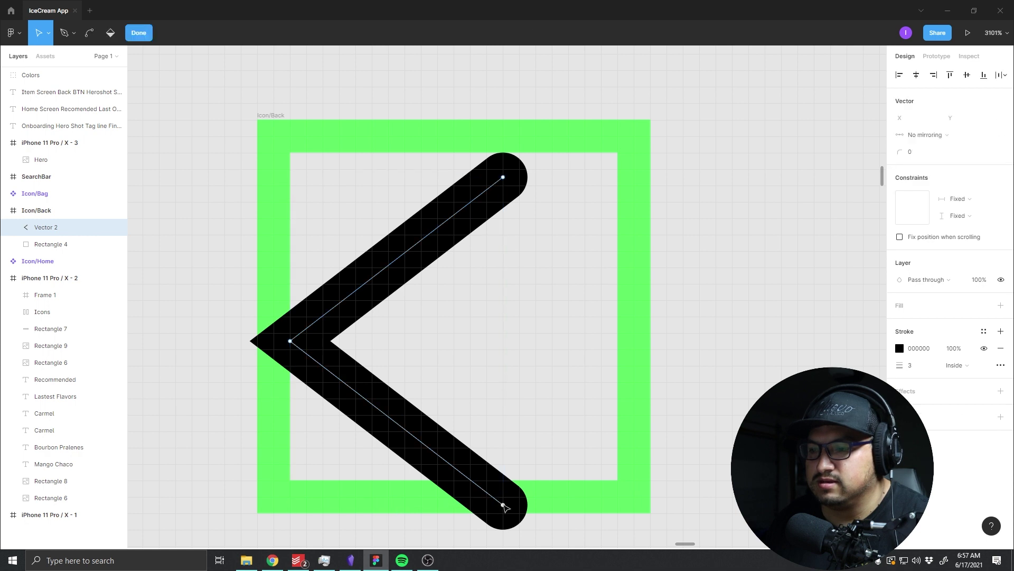
drag(503, 504, 503, 457)
click(290, 342)
drag(290, 341, 331, 317)
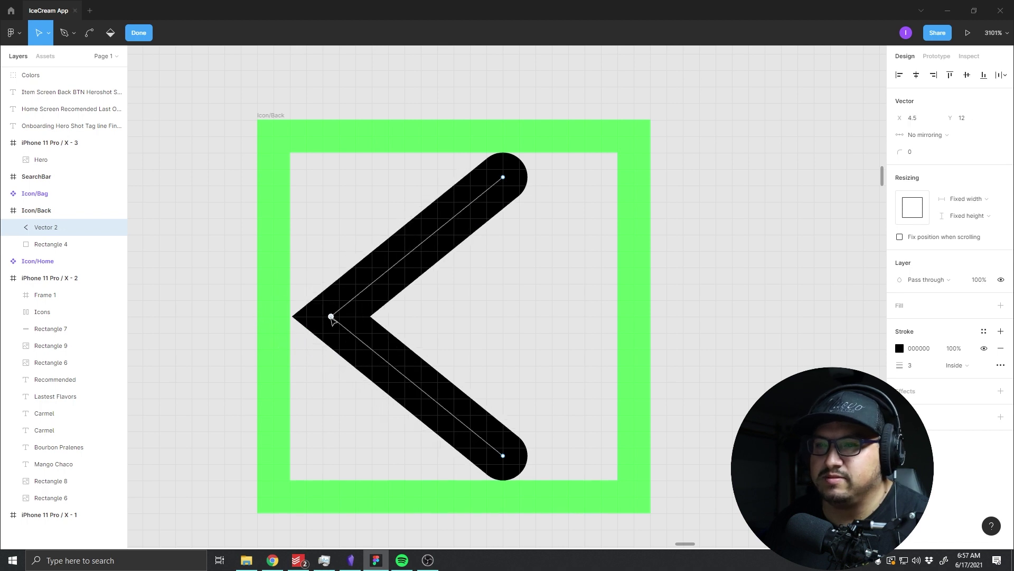
drag(331, 317, 365, 326)
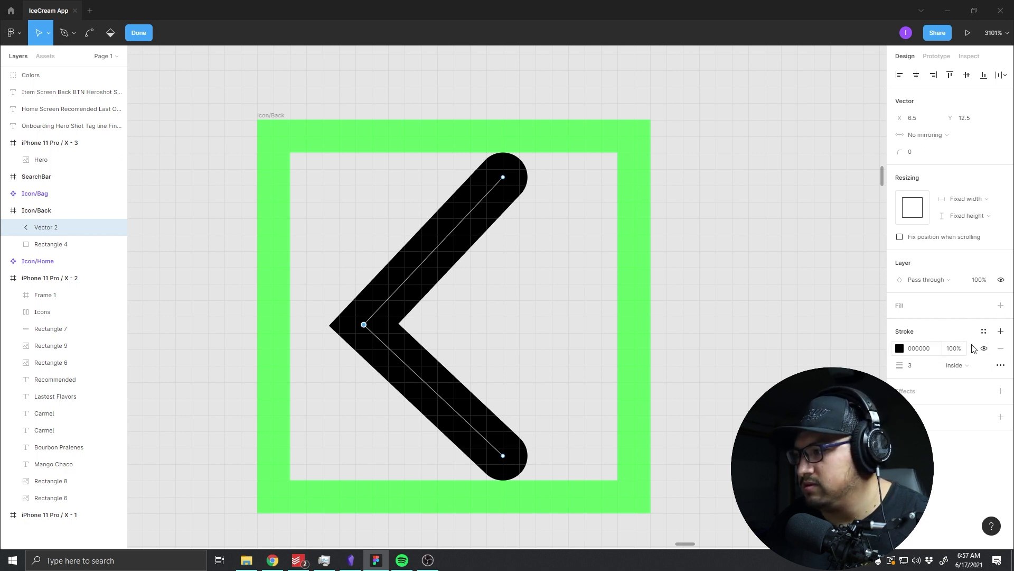
click(999, 364)
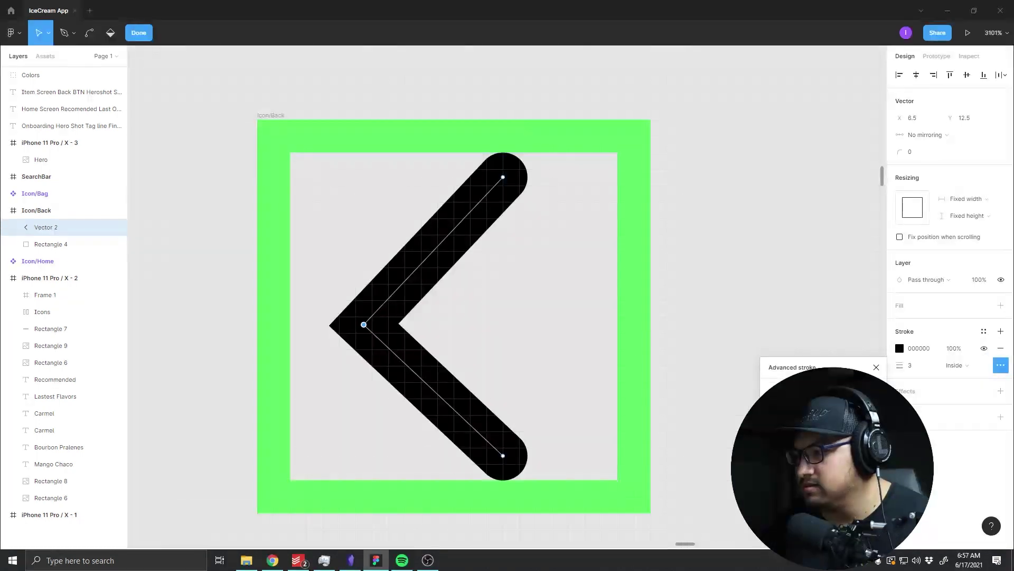
click(845, 422)
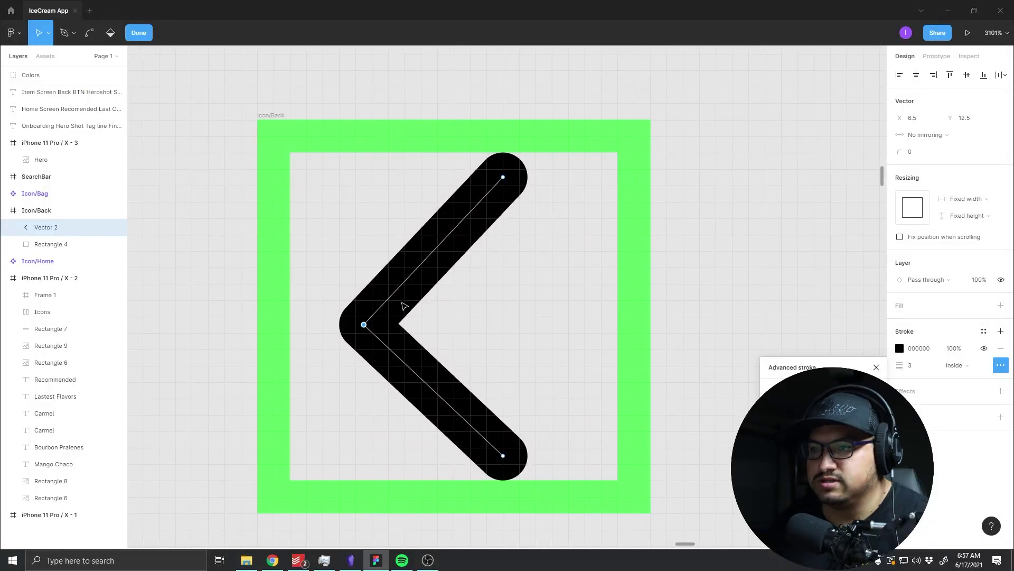
key(Escape)
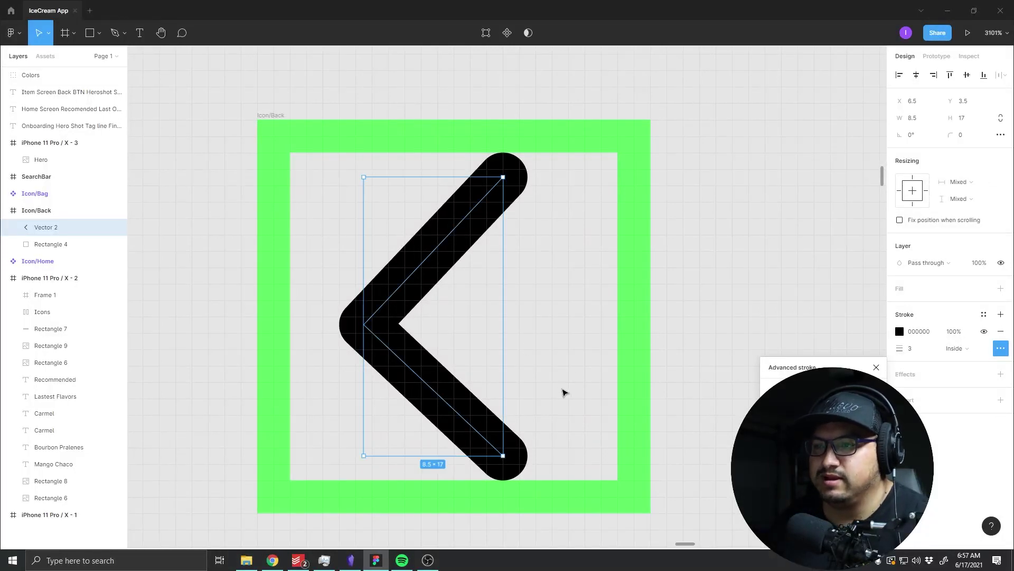
mouse_move(465, 233)
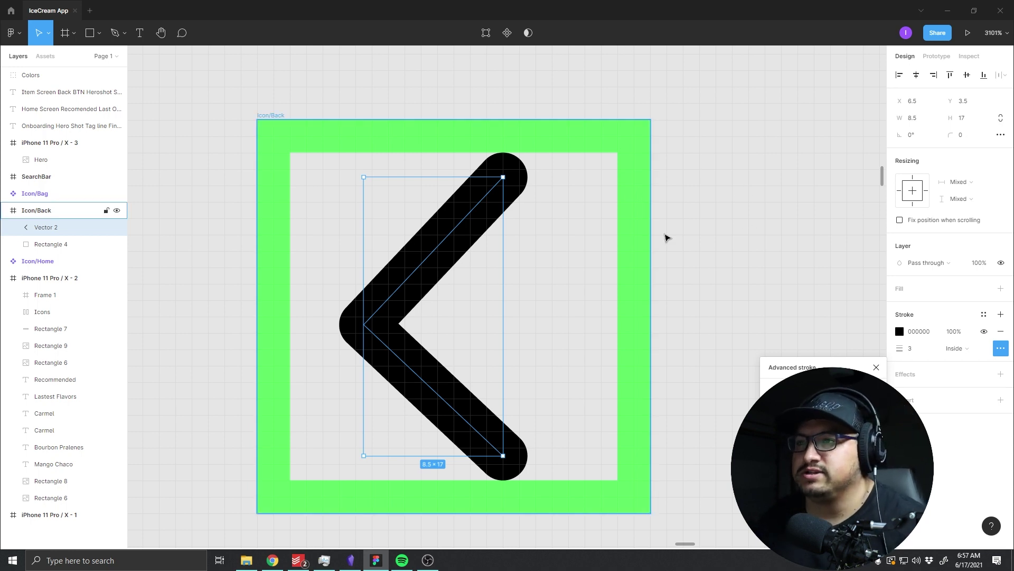
Step: Try moving the chevron toward the frame centre, undoing both attempts
click(493, 238)
drag(462, 233, 480, 233)
key(ctrl+z)
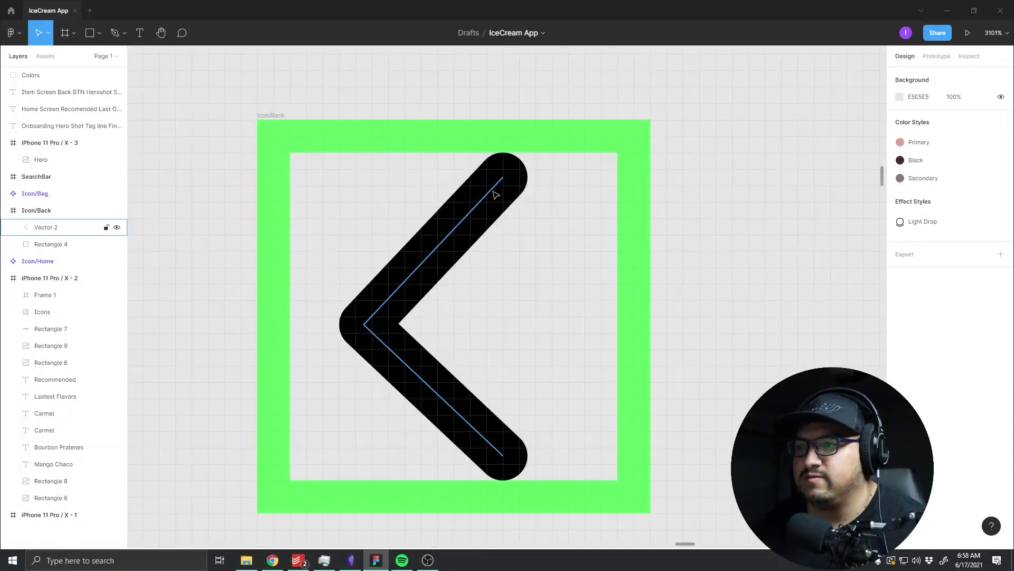
drag(496, 200, 497, 201)
key(ctrl+z)
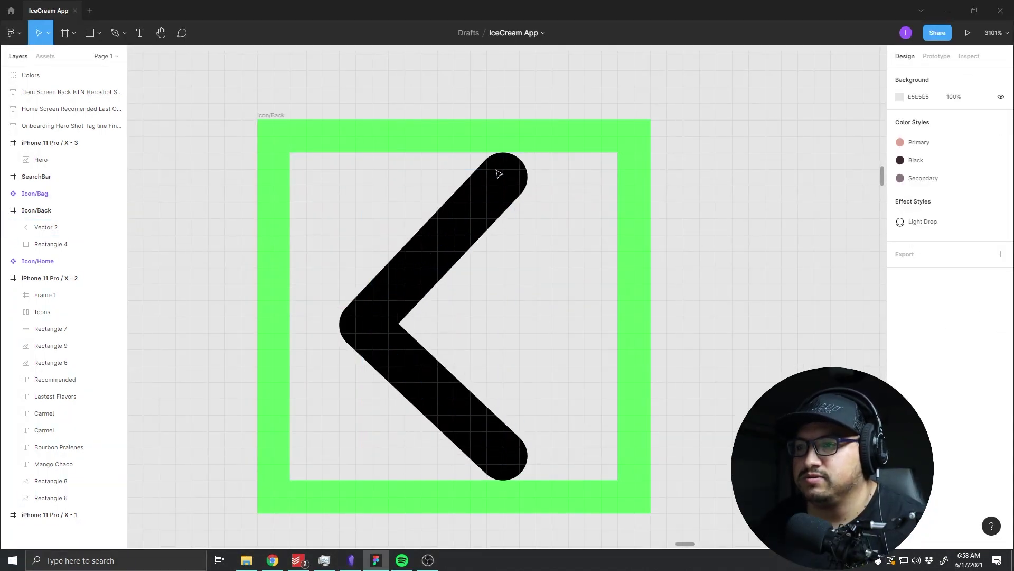
Step: Shift the chevron's endpoints and corner right, then nudge it left to centre it
click(496, 200)
key(Return)
drag(503, 178, 511, 179)
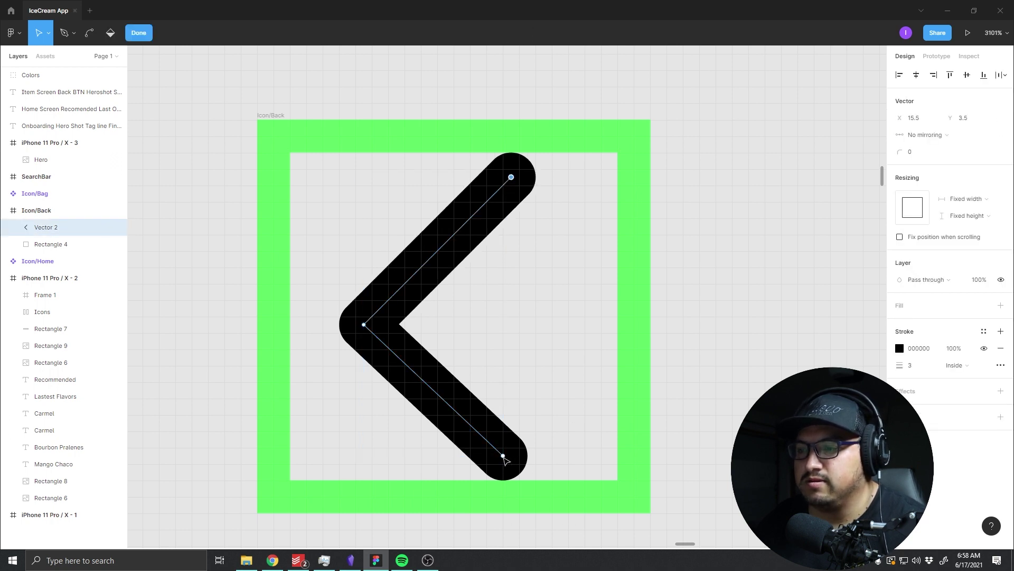
drag(503, 456, 511, 456)
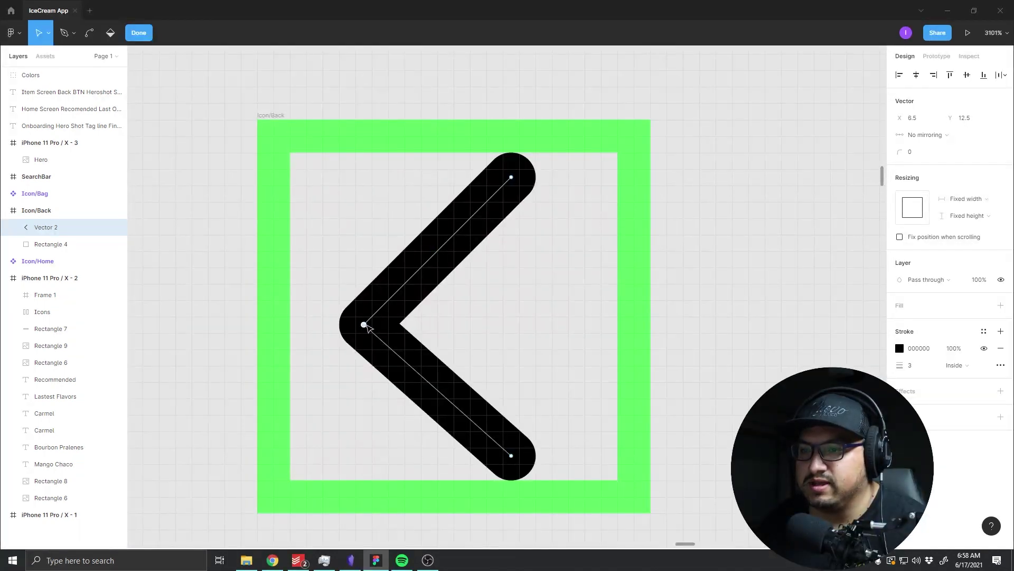
drag(365, 324, 380, 325)
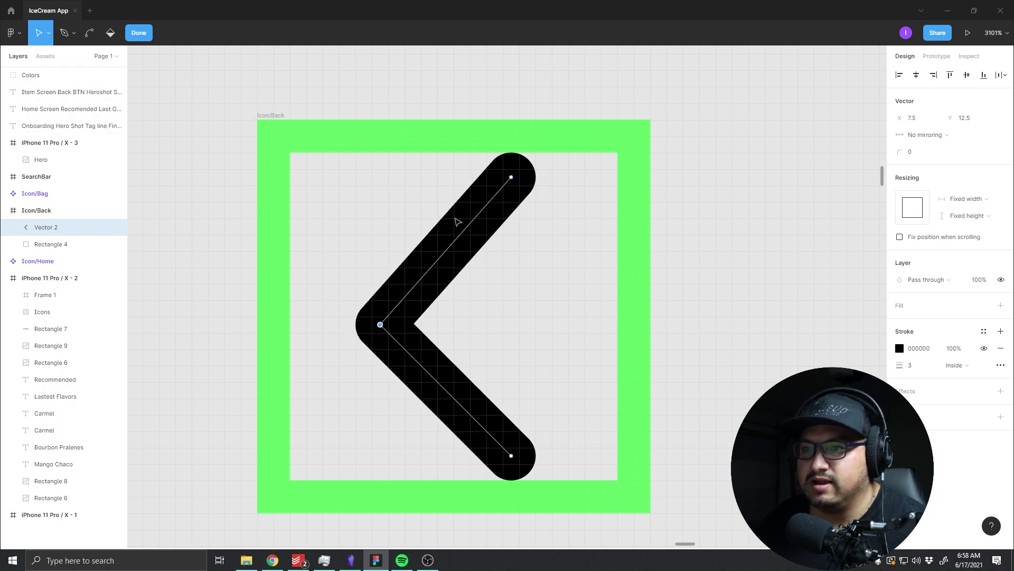
key(Escape)
key(Left)
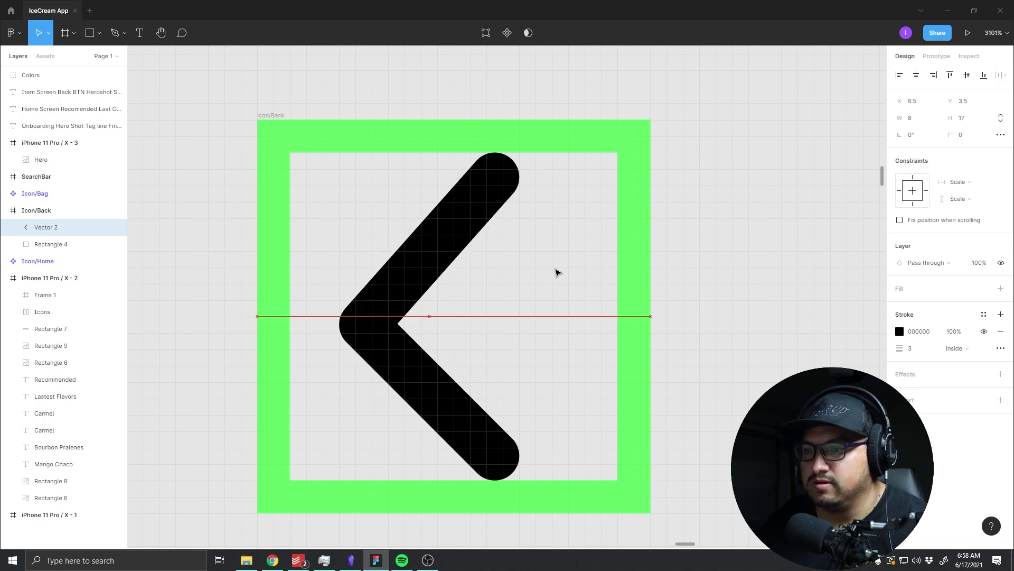
click(747, 197)
Step: Hide the green Rectangle 4 square and turn Icon/Back into a component
scroll(671, 338, down, 5)
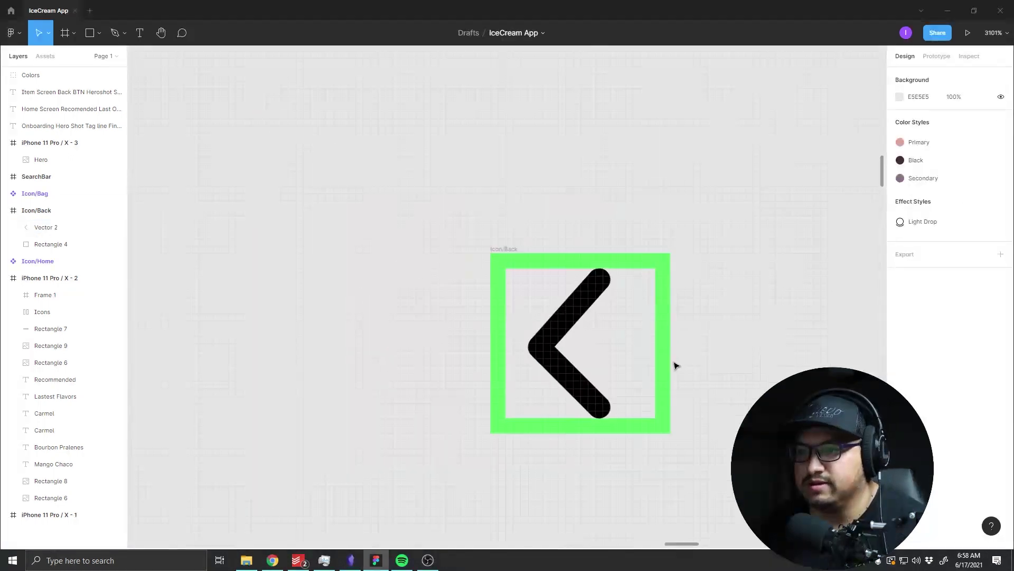
click(663, 343)
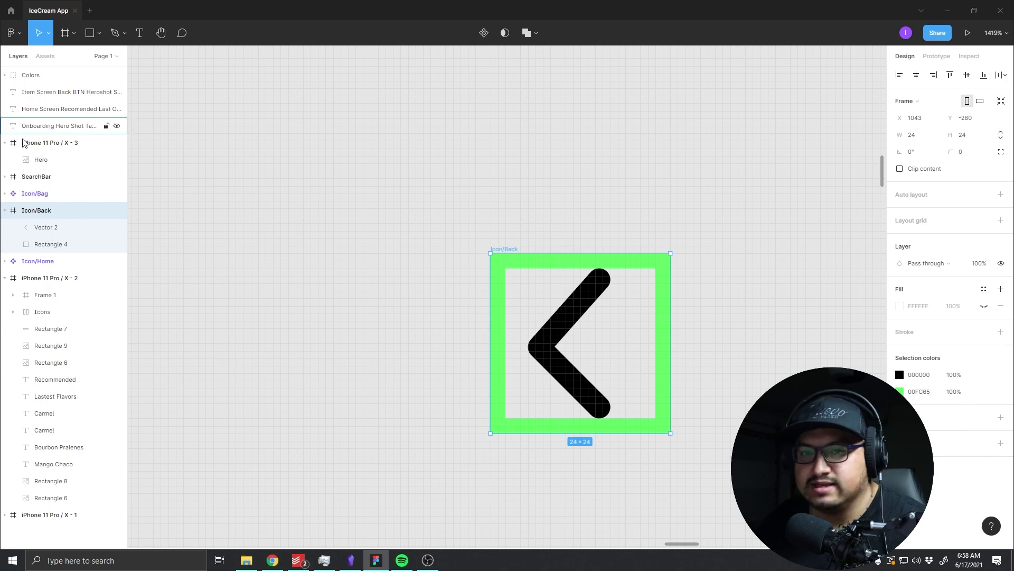
mouse_move(63, 244)
click(117, 245)
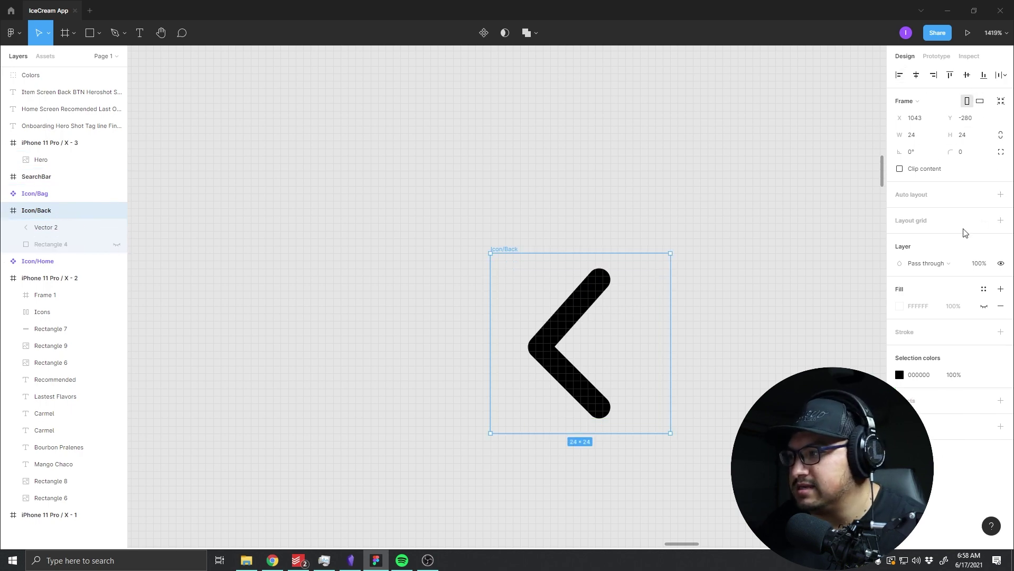
click(484, 33)
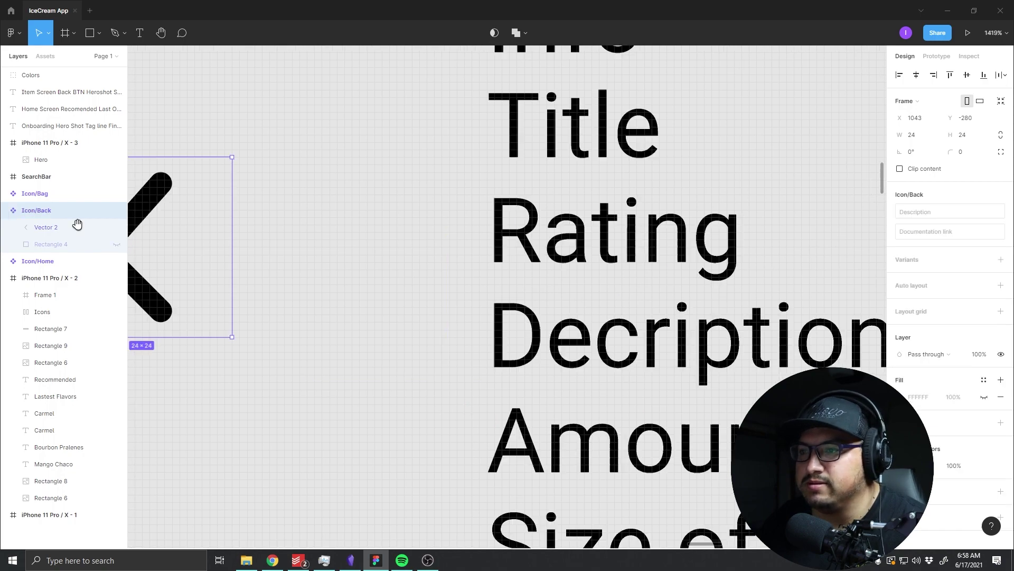
Step: Place a copy of the back icon on the item screen and make it white
scroll(482, 266, down, 5)
scroll(499, 296, down, 5)
scroll(455, 263, down, 5)
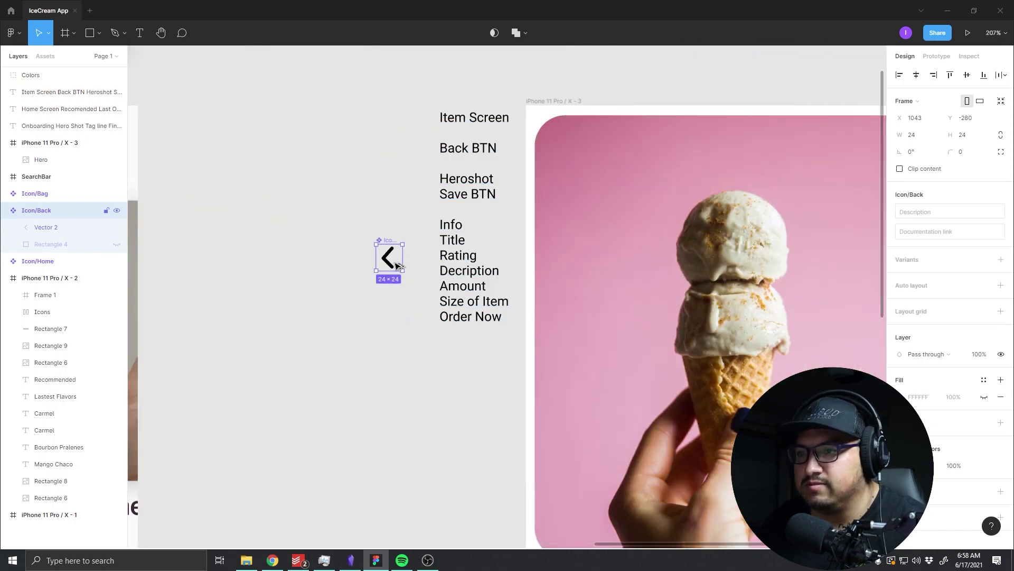
drag(398, 265, 580, 148)
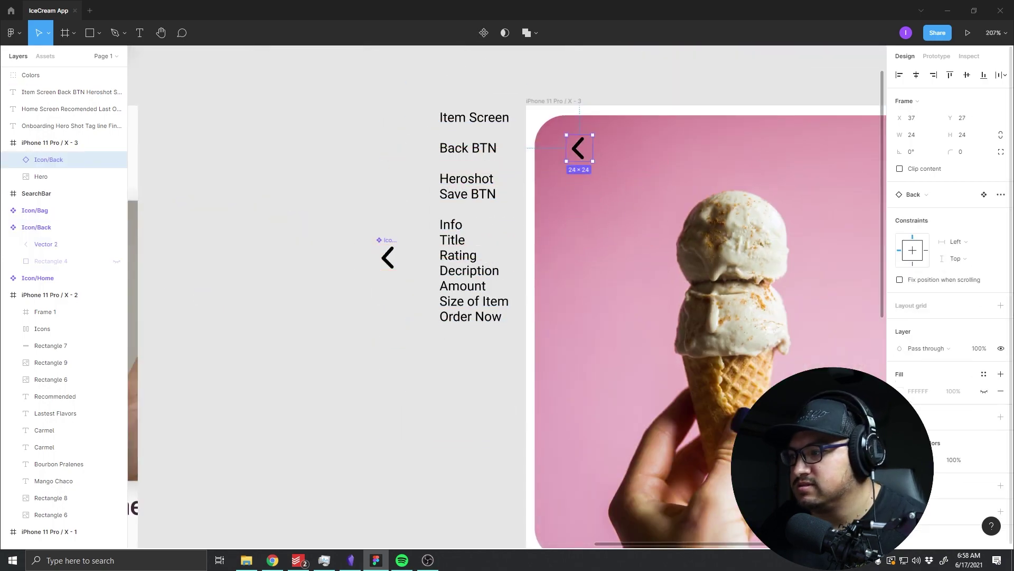
click(901, 391)
click(775, 285)
key(Escape)
key(Escape)
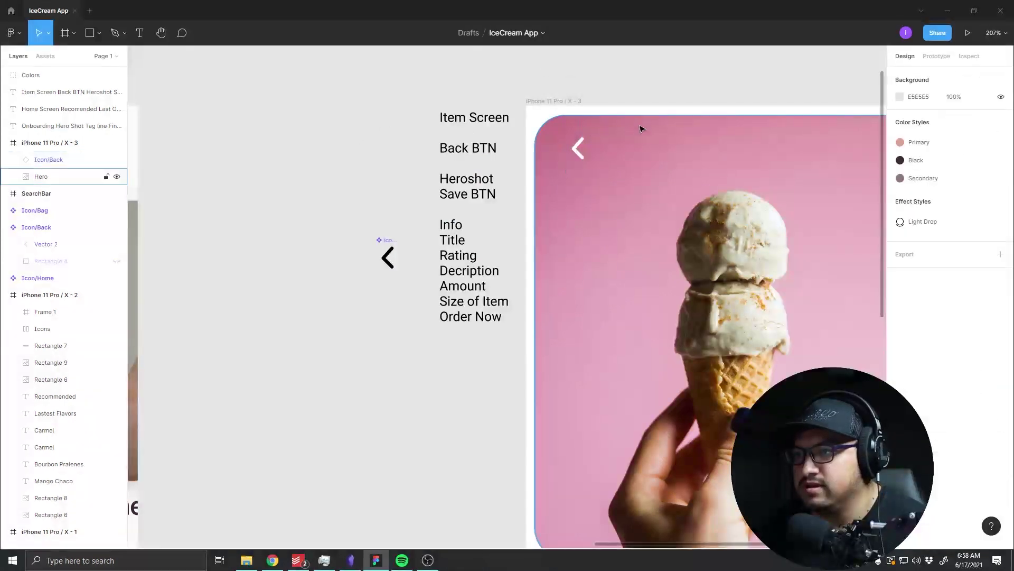
Step: Position the white back icon over the hero image at X 32, Y 32
scroll(581, 124, up, 2)
scroll(581, 124, right, 2)
drag(533, 207, 495, 181)
key(shift+Down)
key(shift+Down)
key(shift+Down)
key(shift+Right)
key(shift+Right)
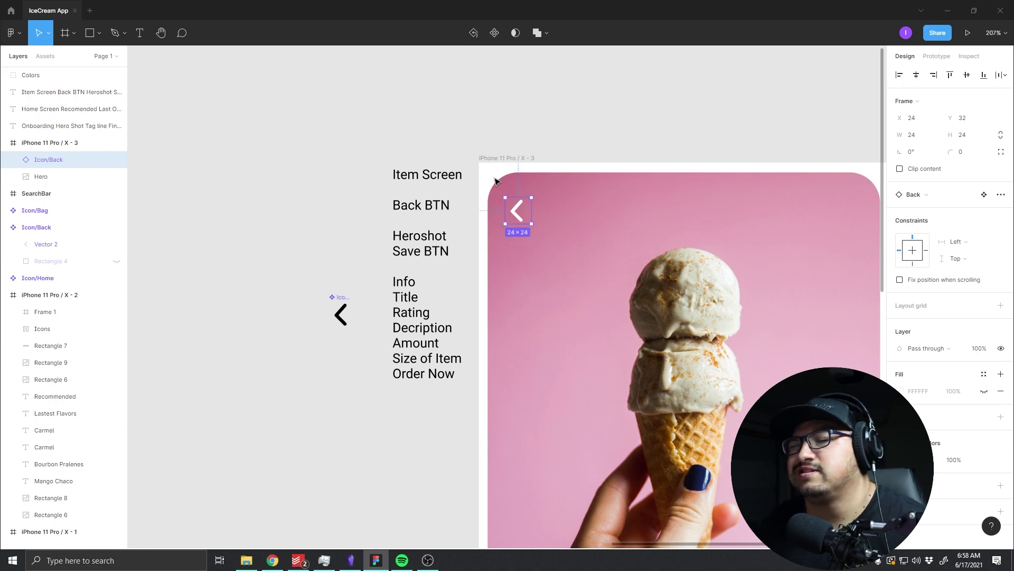
key(shift+Right)
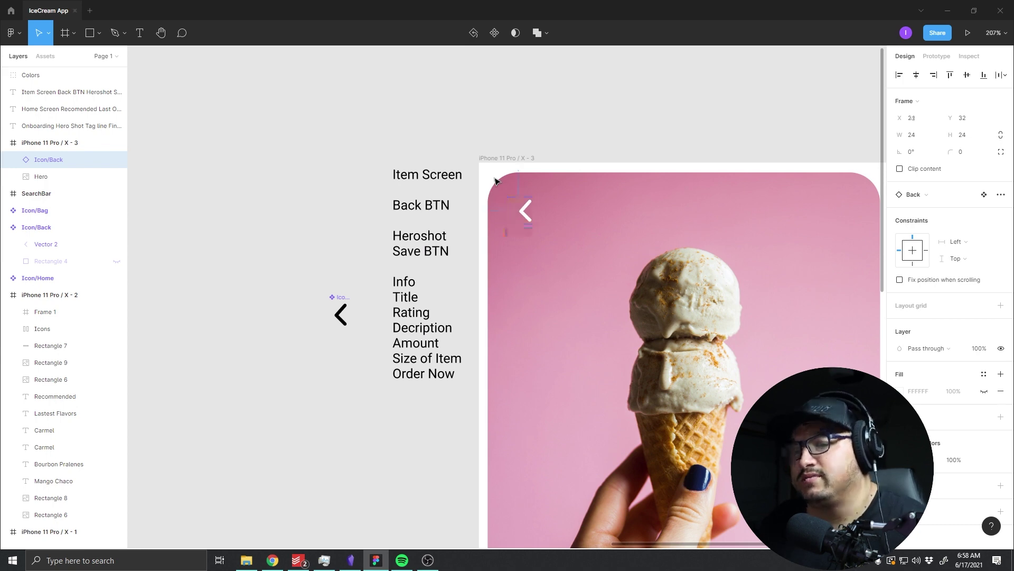
scroll(534, 215, down, 1)
scroll(534, 215, right, 1)
scroll(458, 314, down, 2)
scroll(459, 314, right, 2)
scroll(459, 314, down, 3)
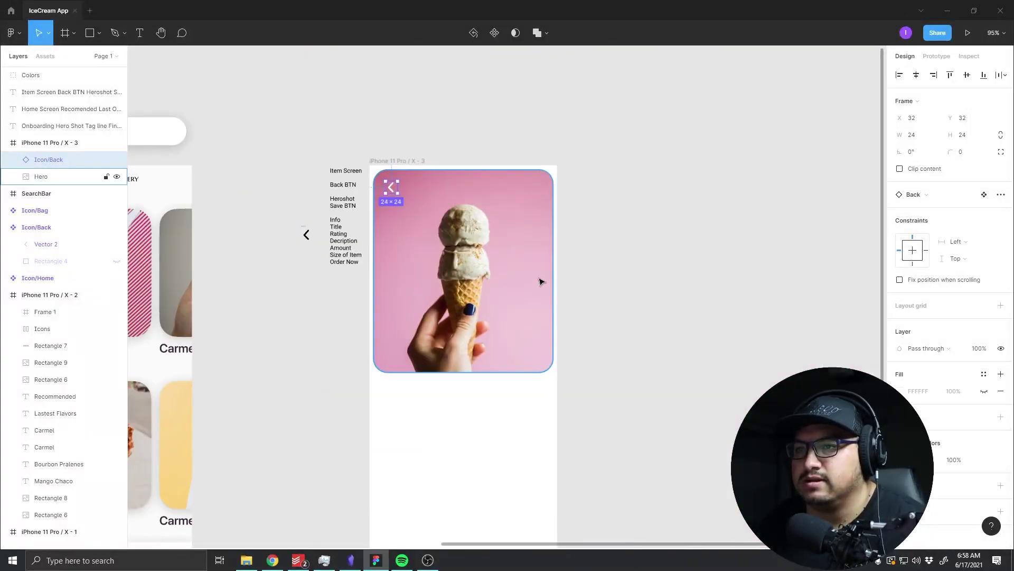
click(560, 272)
scroll(351, 311, left, 3)
scroll(535, 296, up, 3)
scroll(619, 295, down, 3)
scroll(618, 296, right, 4)
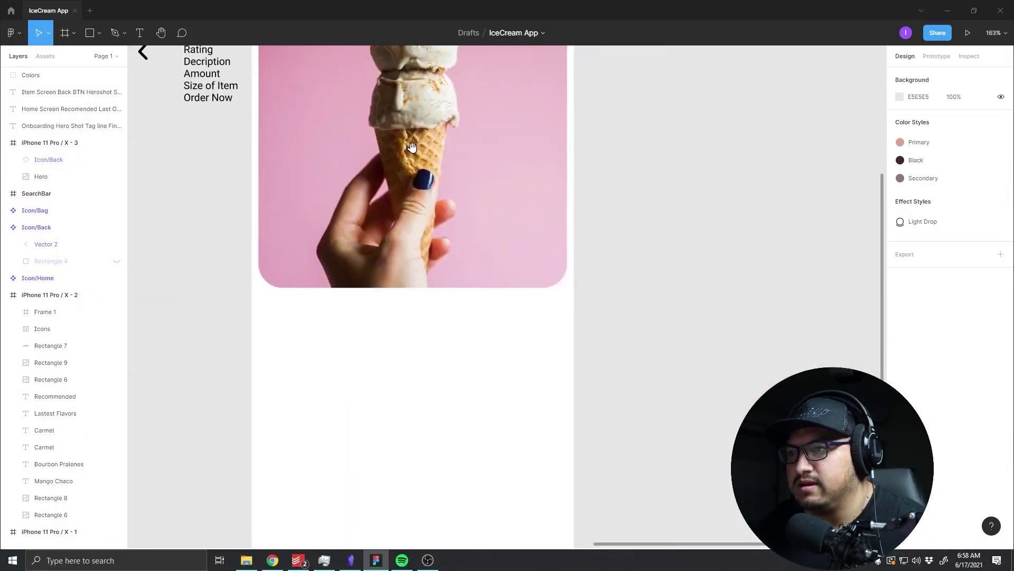
scroll(387, 299, left, 2)
scroll(387, 299, down, 1)
scroll(387, 299, left, 6)
scroll(387, 299, up, 3)
scroll(687, 418, down, 3)
scroll(687, 417, right, 3)
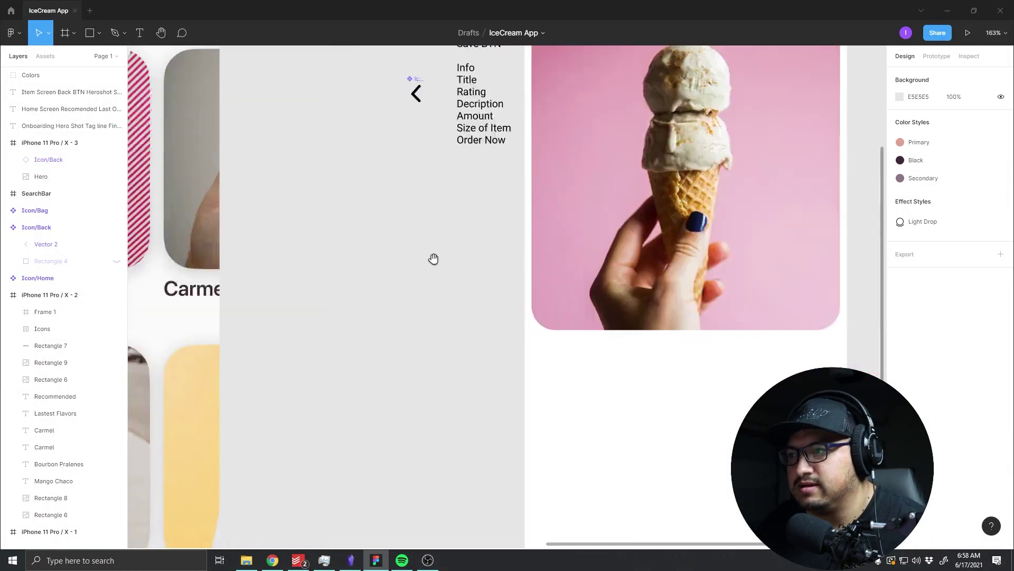
scroll(432, 259, right, 4)
click(407, 314)
click(607, 375)
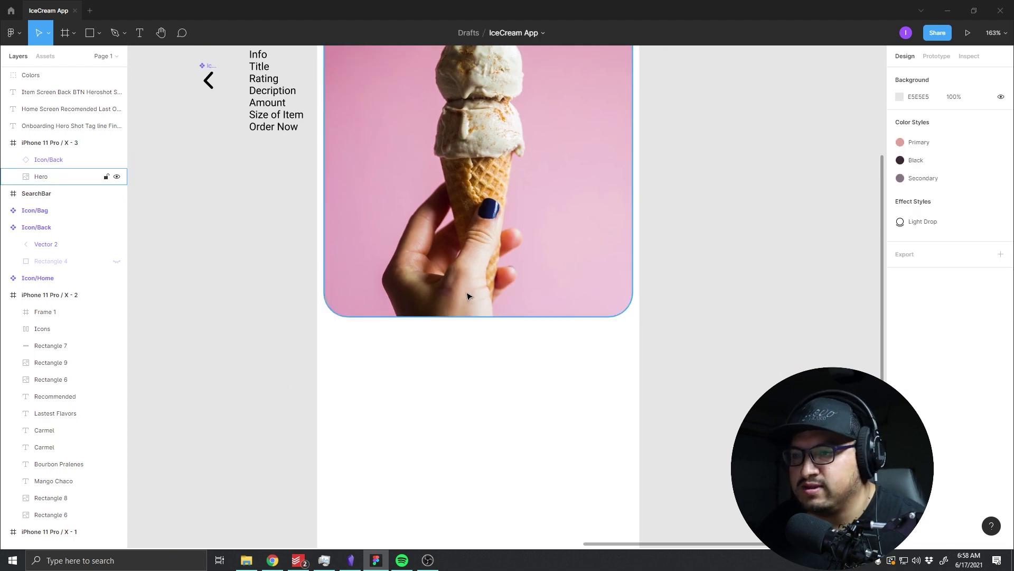
mouse_move(406, 384)
mouse_down()
mouse_move(627, 321)
mouse_move(301, 442)
mouse_move(432, 423)
mouse_up()
scroll(550, 159, up, 3)
scroll(543, 185, up, 2)
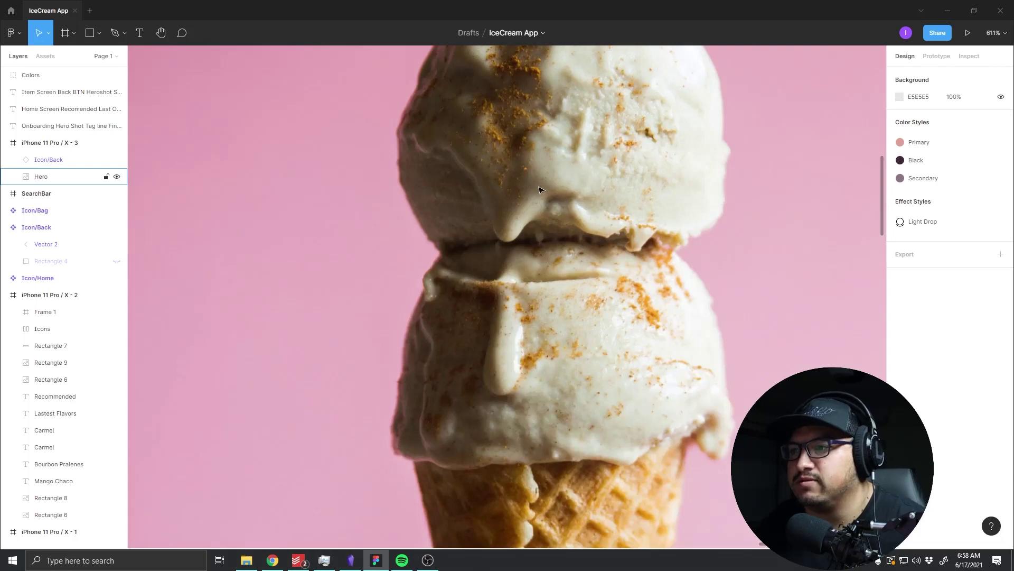
scroll(582, 368, up, 3)
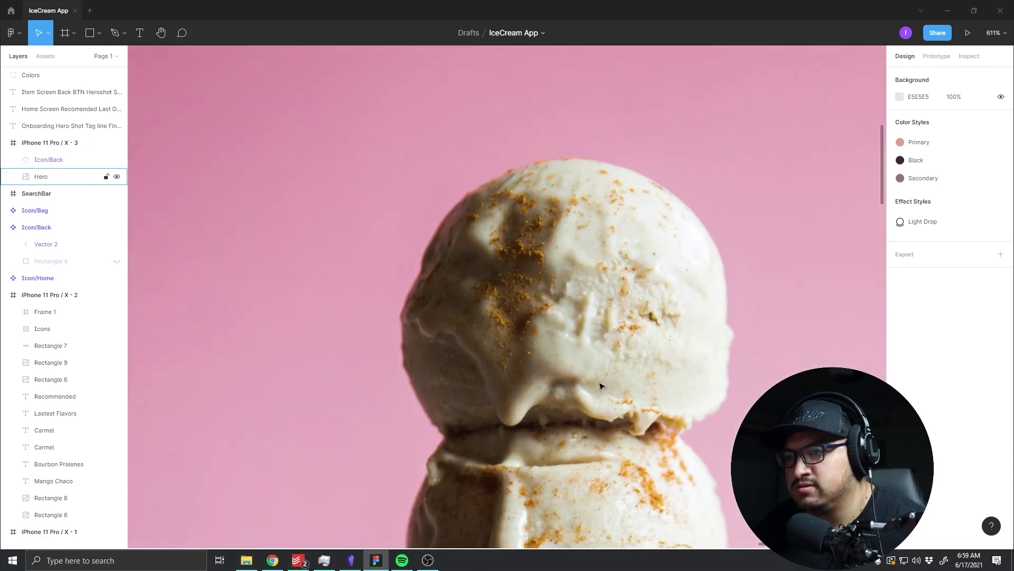
scroll(528, 428, right, 1)
scroll(519, 415, down, 5)
scroll(449, 465, up, 5)
scroll(449, 465, right, 3)
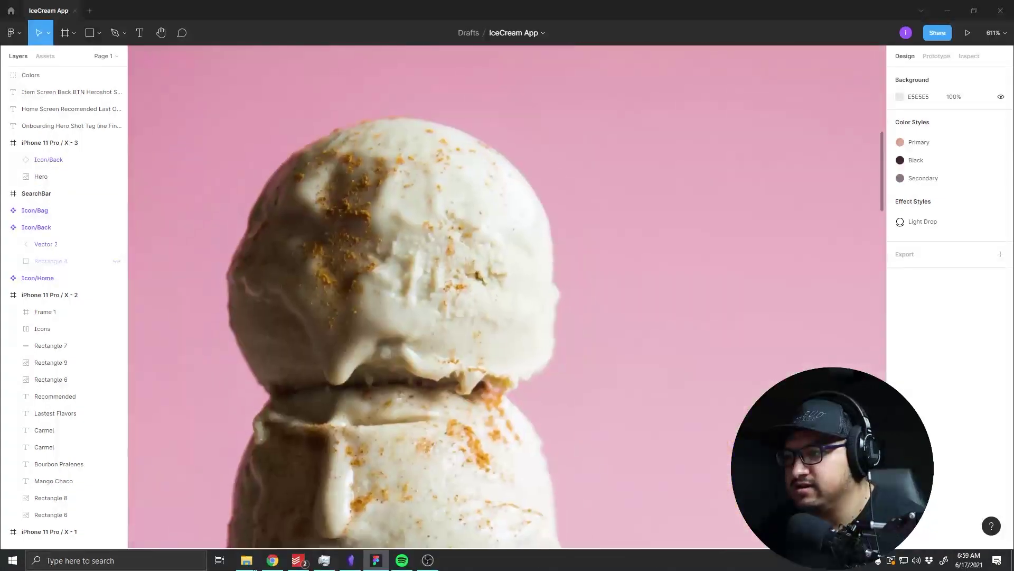
scroll(367, 514, down, 5)
scroll(449, 454, up, 1)
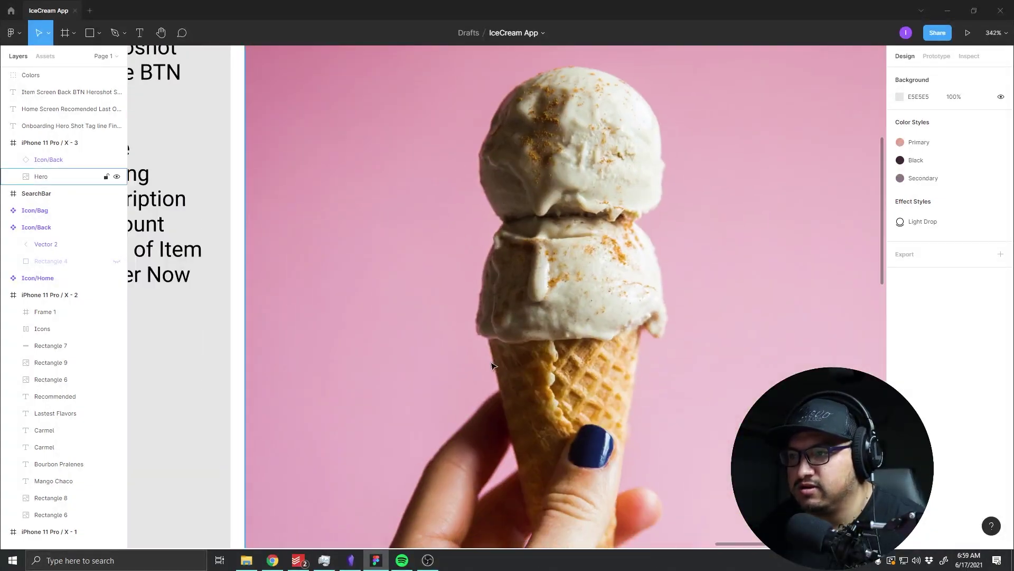
scroll(516, 398, down, 3)
scroll(507, 394, down, 4)
scroll(491, 390, down, 1)
click(478, 387)
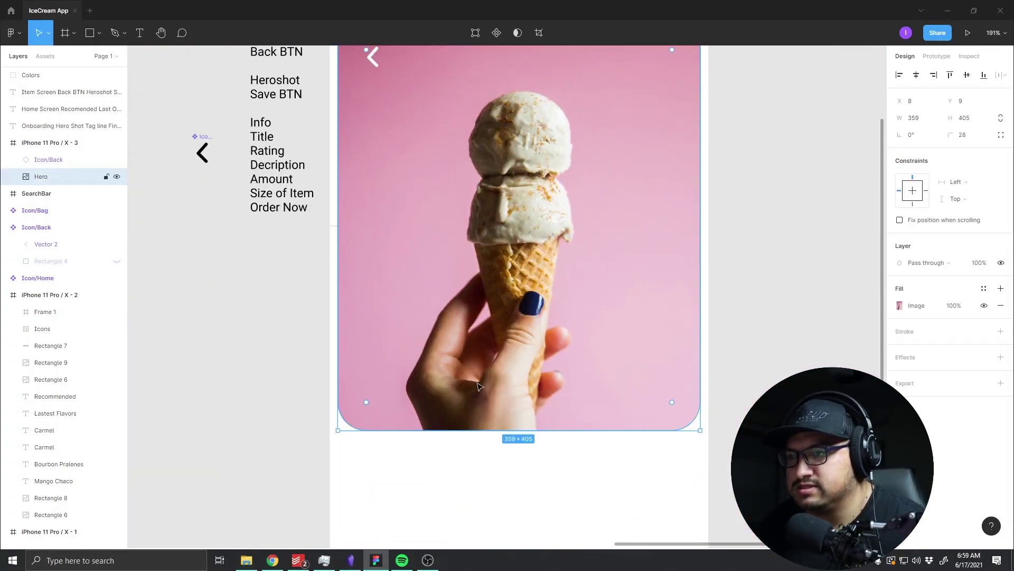
scroll(476, 317, down, 1)
scroll(551, 224, up, 5)
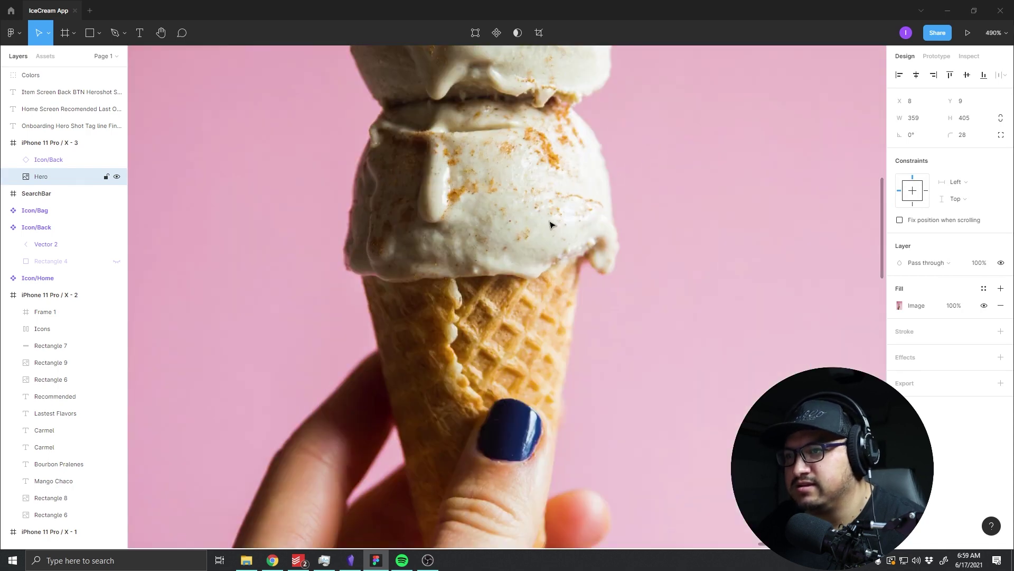
drag(515, 90, 451, 389)
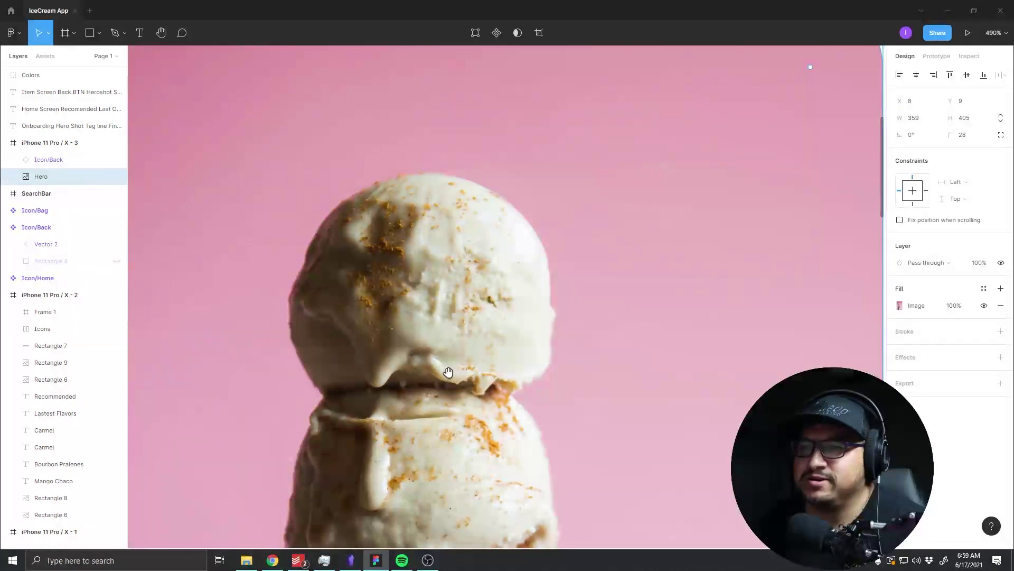
drag(448, 373, 502, 288)
Step: Add a 'Carmel con Leche' text layer below the hero image
scroll(423, 355, down, 5)
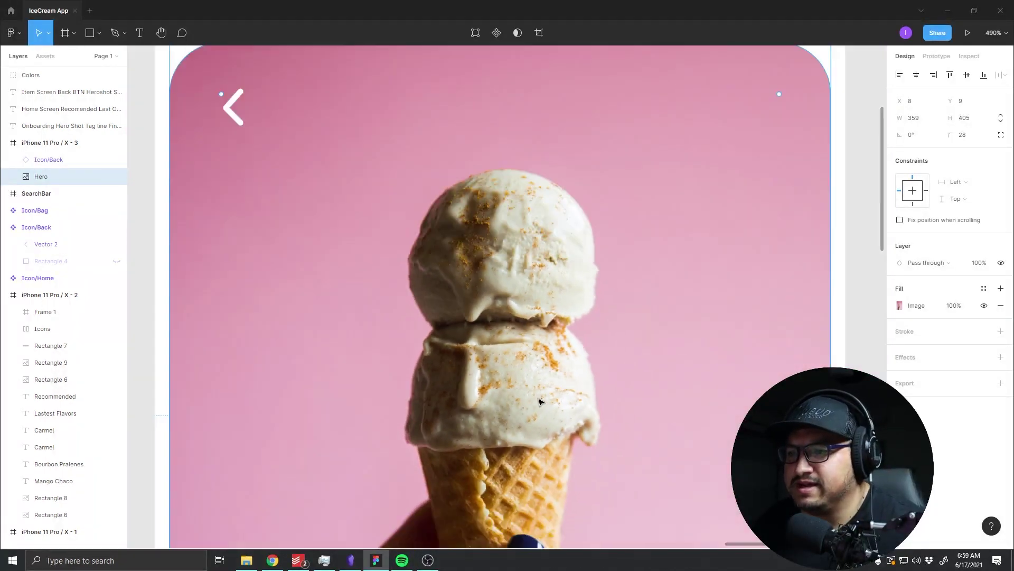
scroll(381, 404, down, 3)
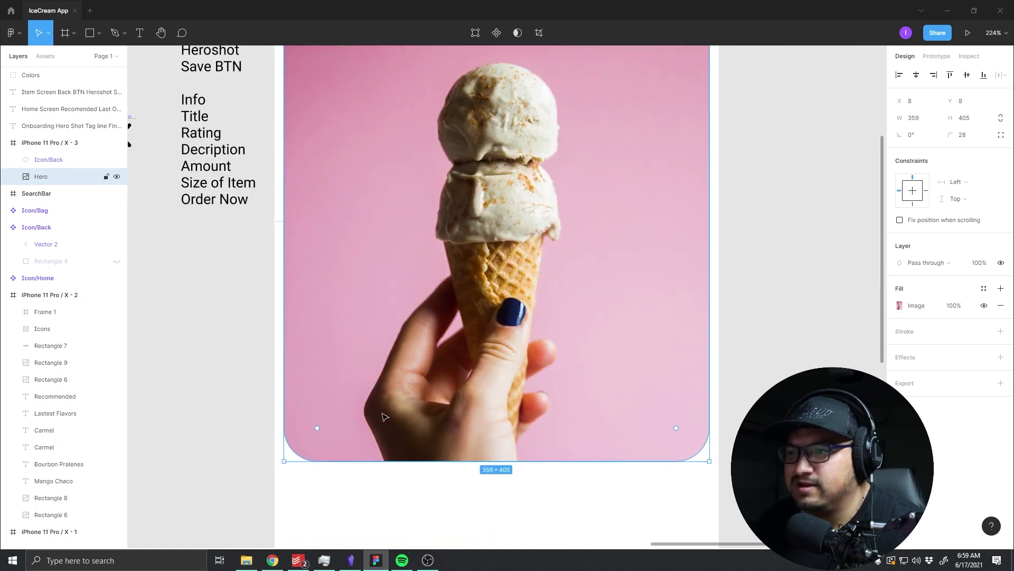
drag(384, 417, 399, 373)
click(413, 453)
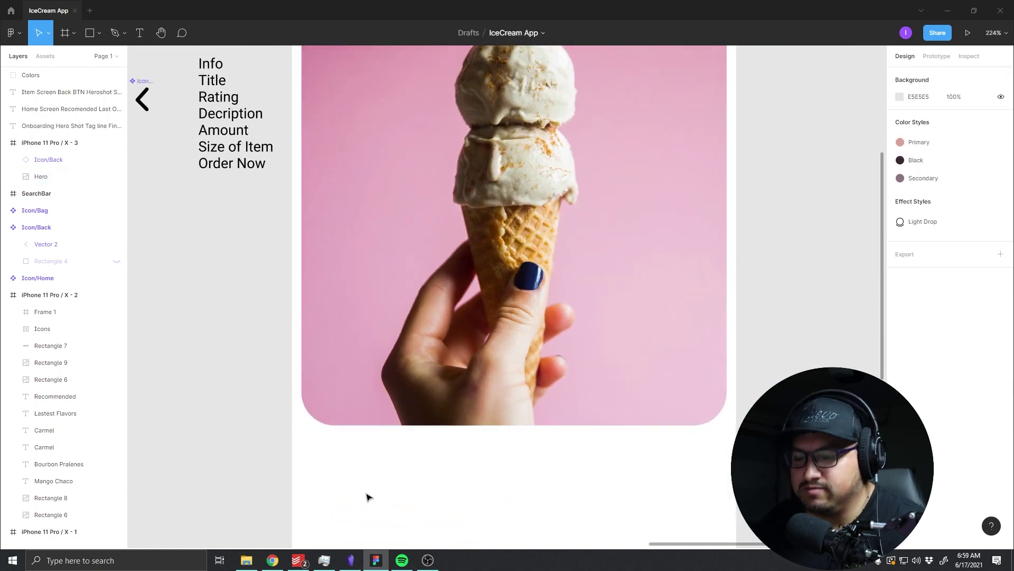
key(t)
click(340, 466)
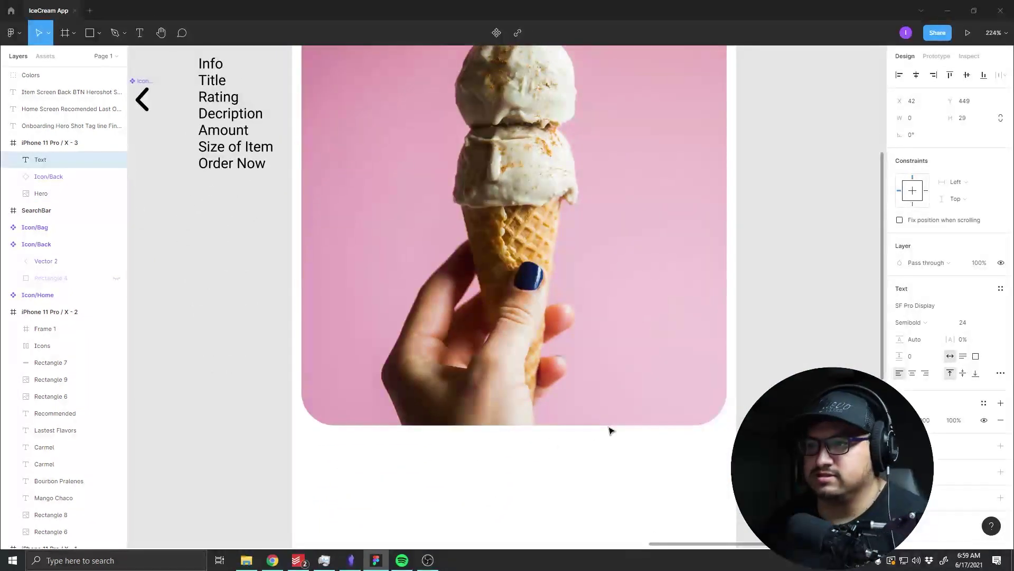
text(Ca)
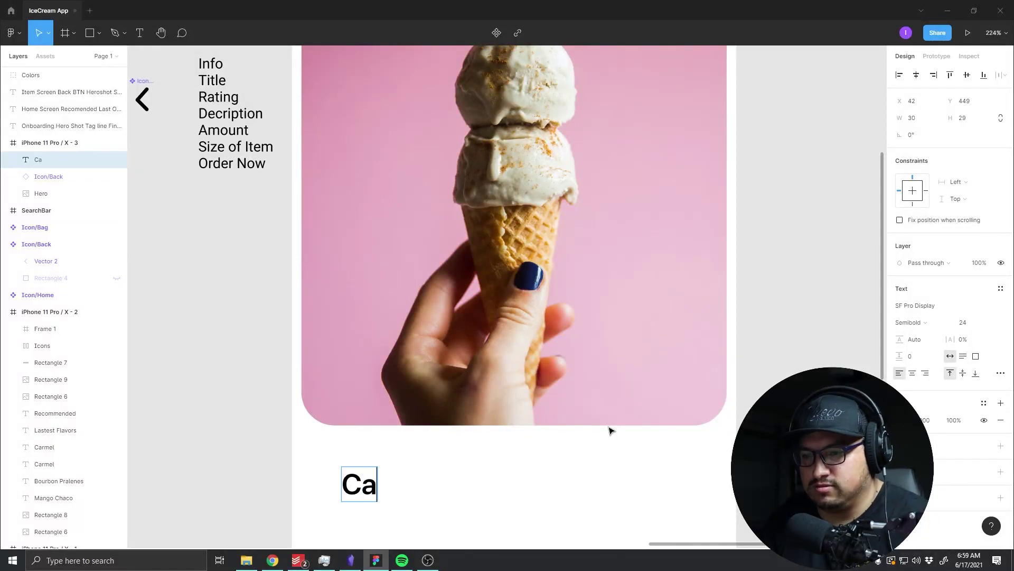
text(rmel)
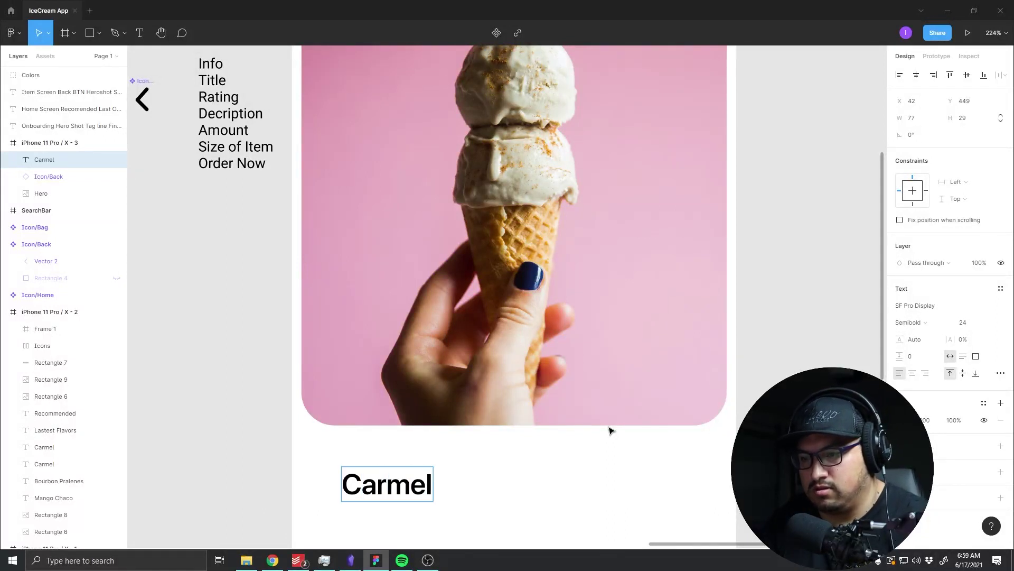
text( con Le)
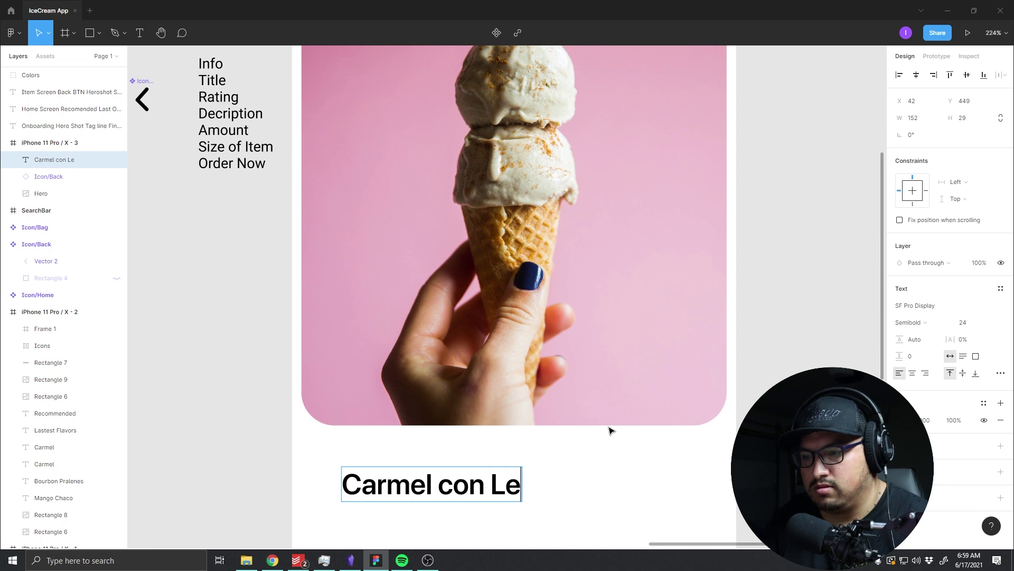
text(che)
key(Escape)
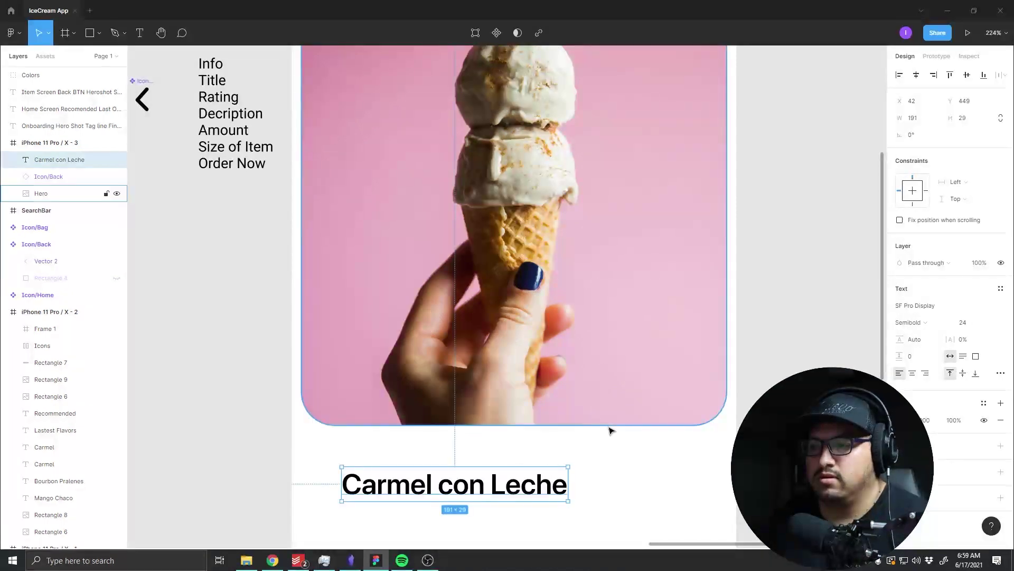
Step: Align the title at X 8 with a 16 px gap below Hero; add, then undo, a stroke
drag(536, 489, 499, 463)
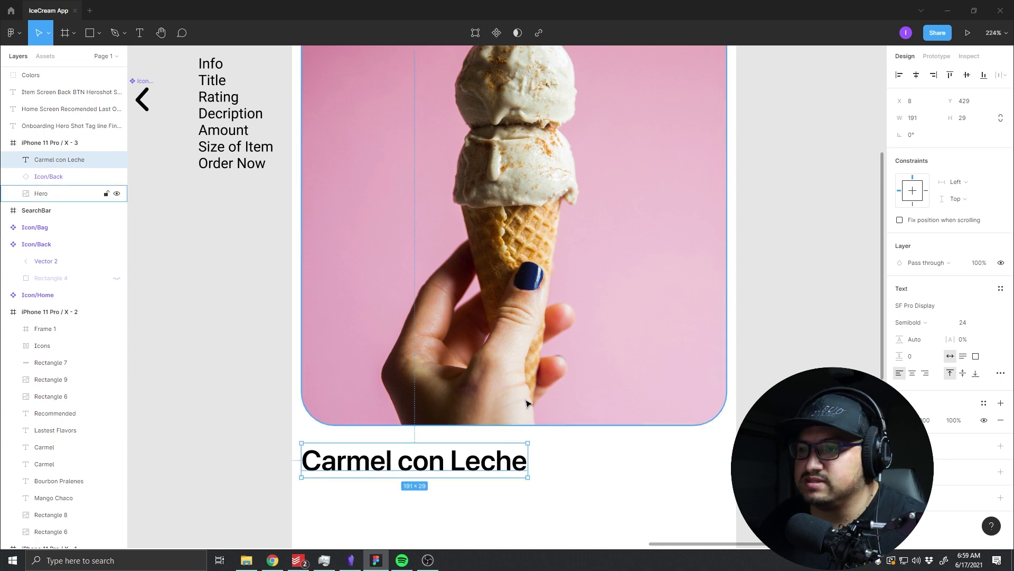
key(Right)
key(Down)
key(Left)
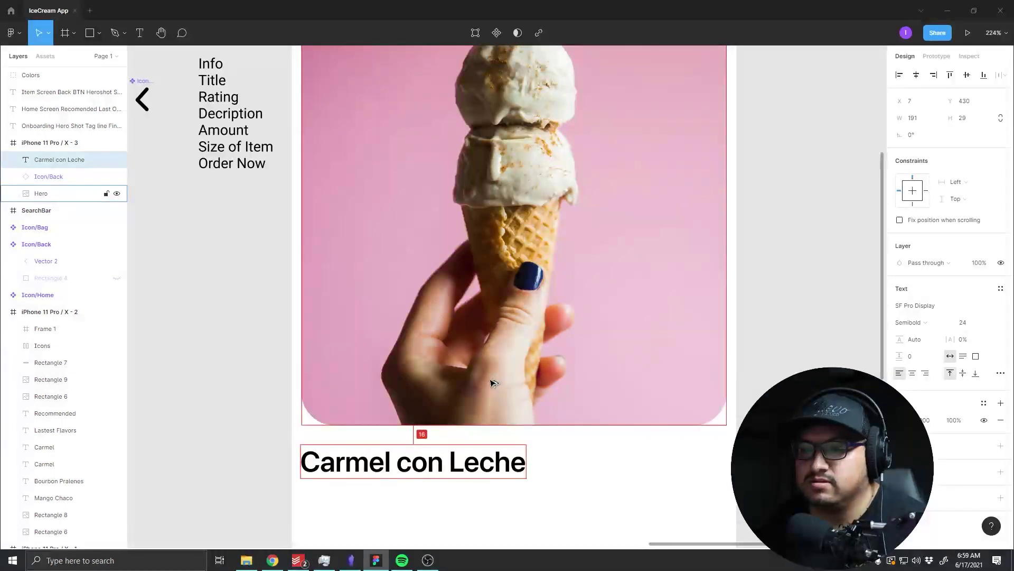
key(ctrl+alt+v)
scroll(631, 400, down, 2)
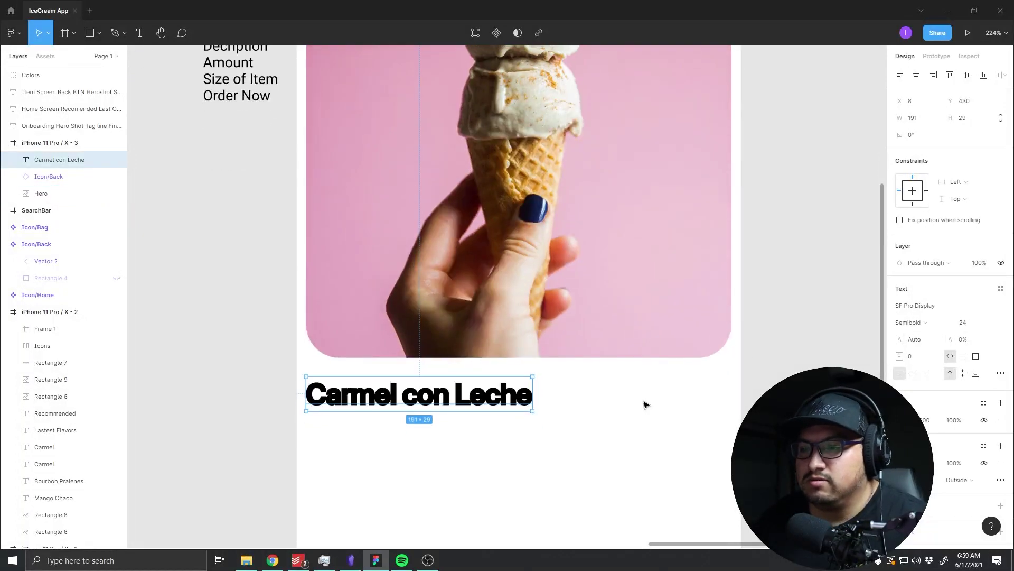
key(ctrl+z)
scroll(543, 471, down, 3)
scroll(616, 414, down, 5)
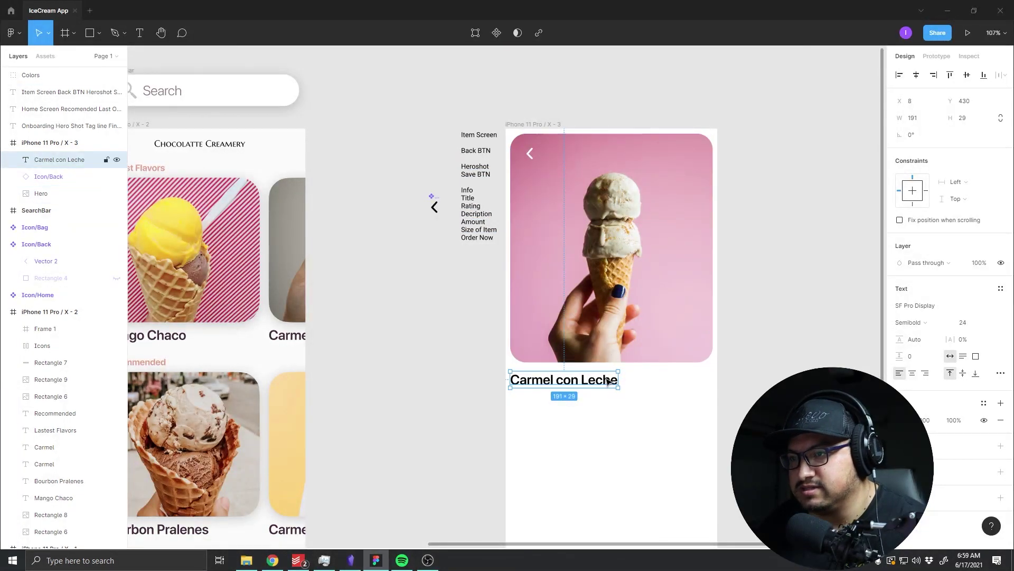
drag(604, 375, 604, 401)
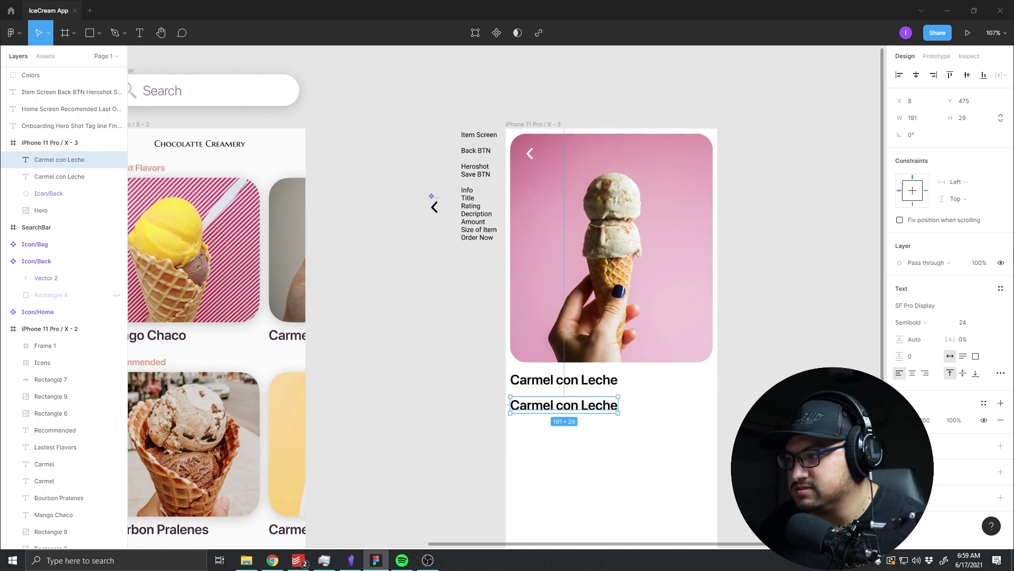
double_click(568, 405)
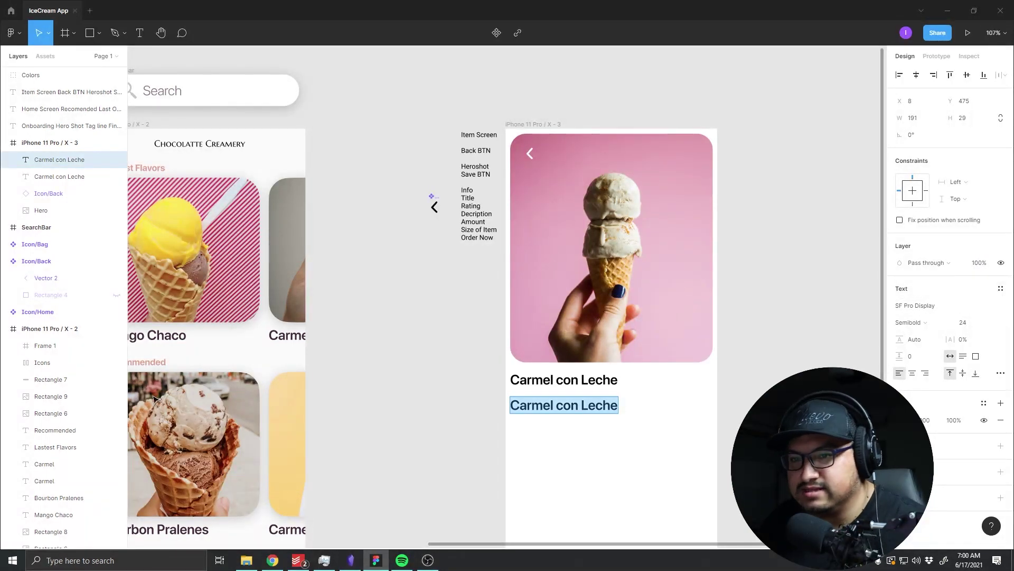
key(BackSpace)
scroll(457, 268, left, 3)
scroll(528, 317, left, 8)
click(398, 392)
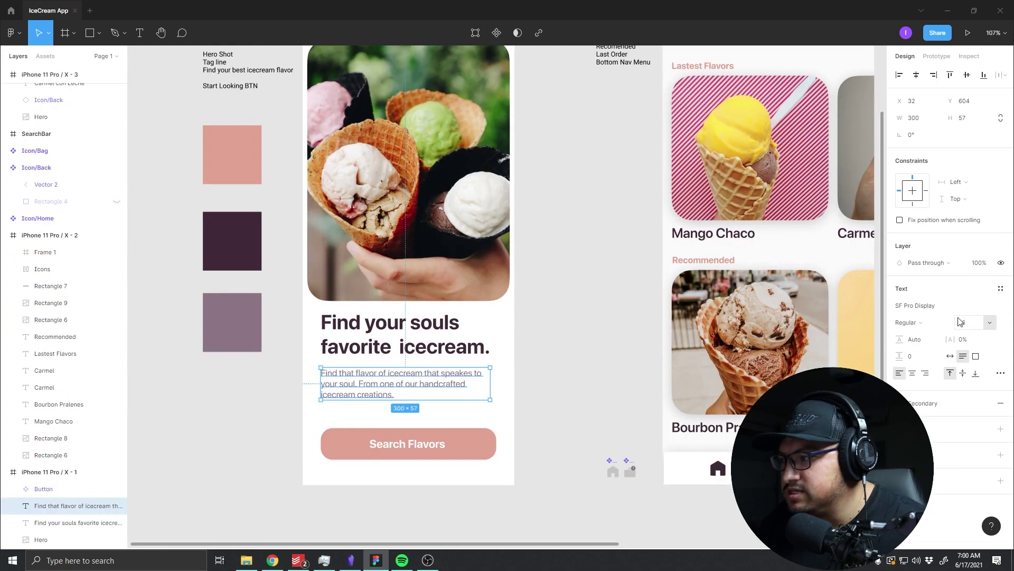
Step: Create a Body text style from the paragraph text
click(1001, 289)
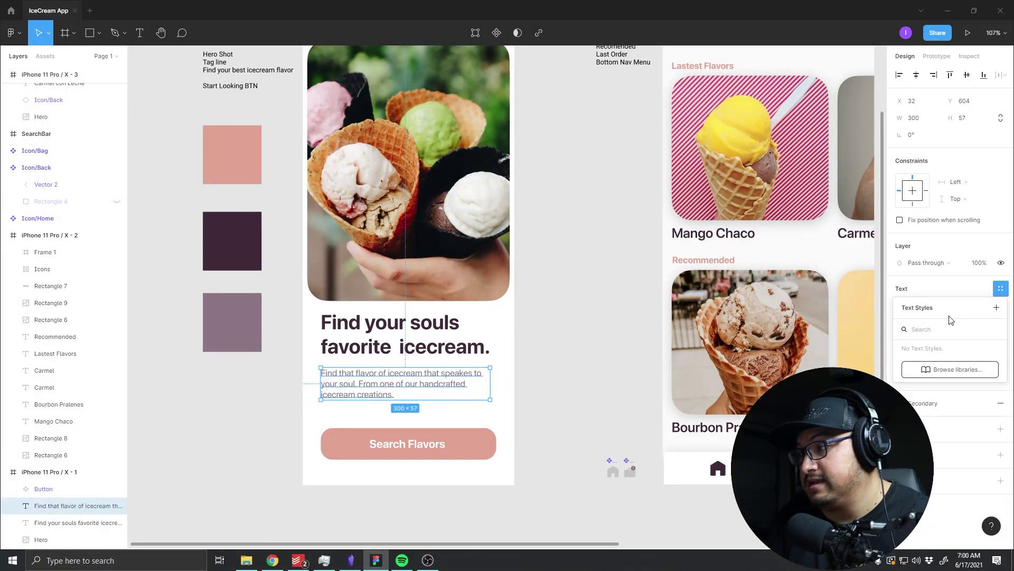
click(997, 308)
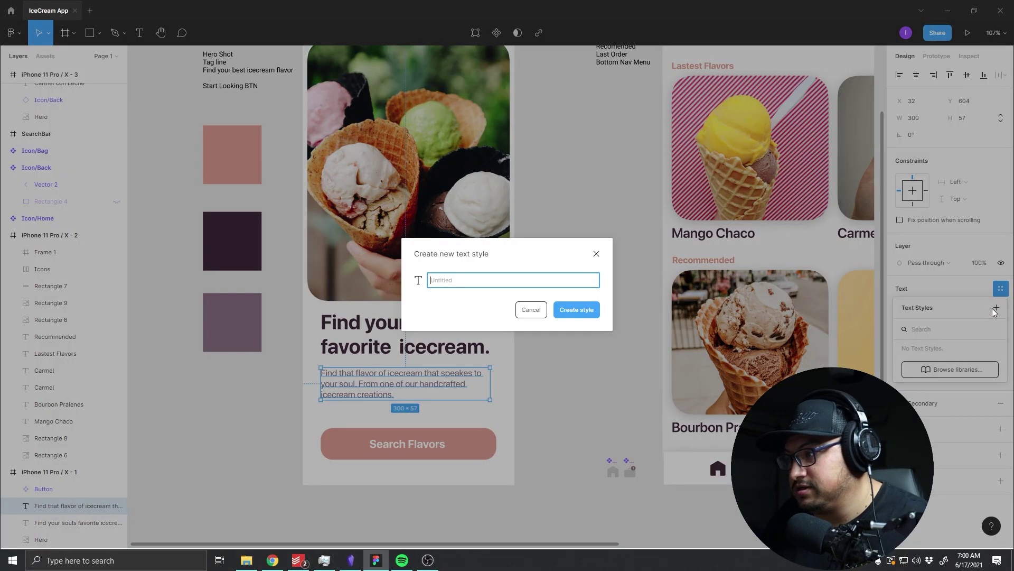
text(Body)
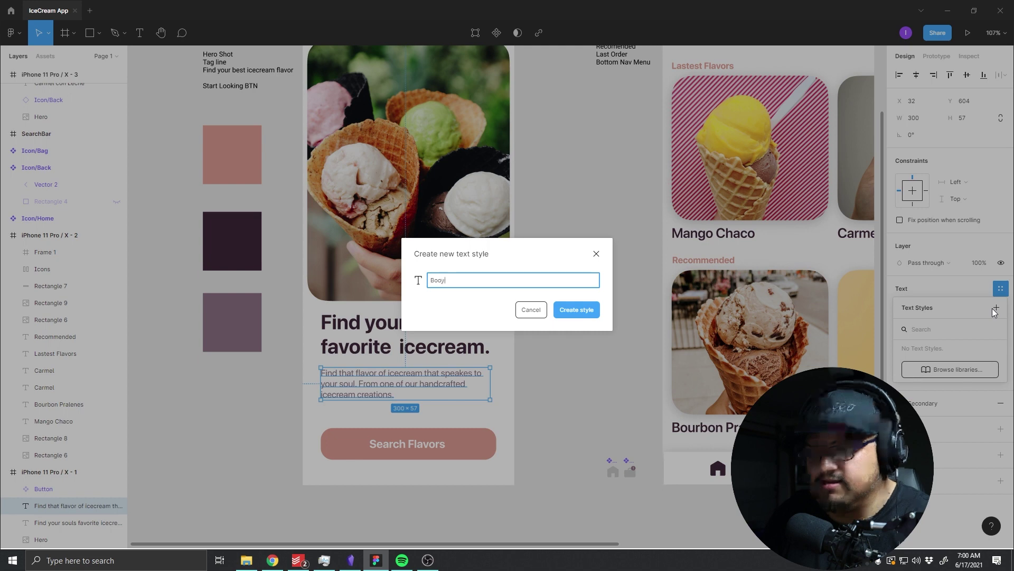
key(Return)
Step: Create a Display text style from the headline
click(383, 326)
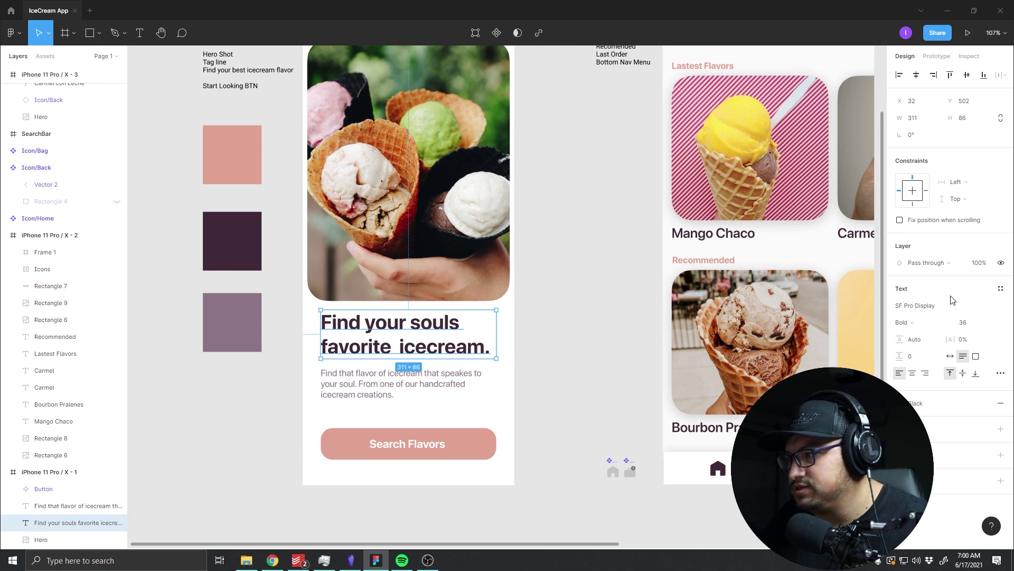
click(1000, 289)
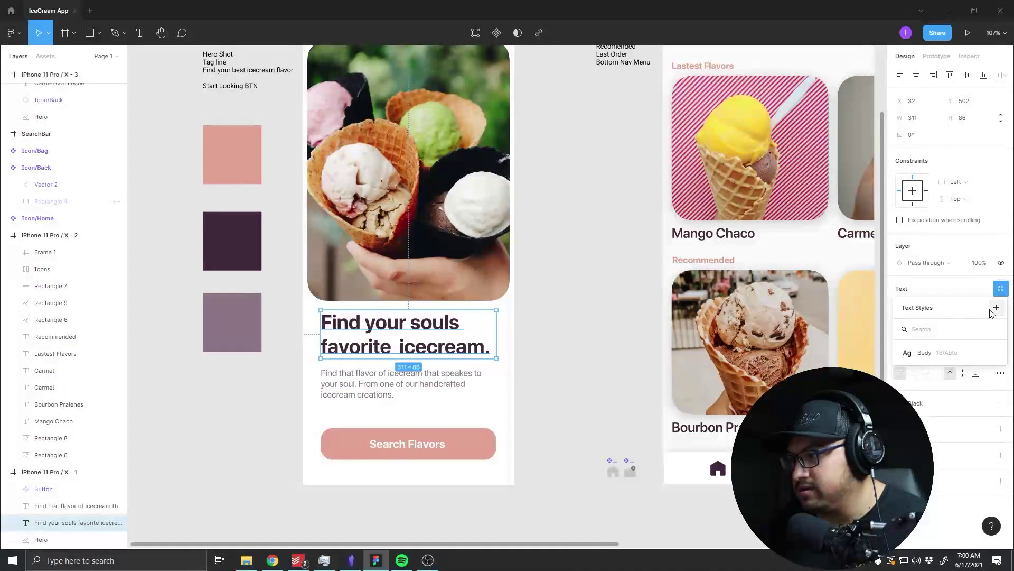
click(997, 308)
text(Dis)
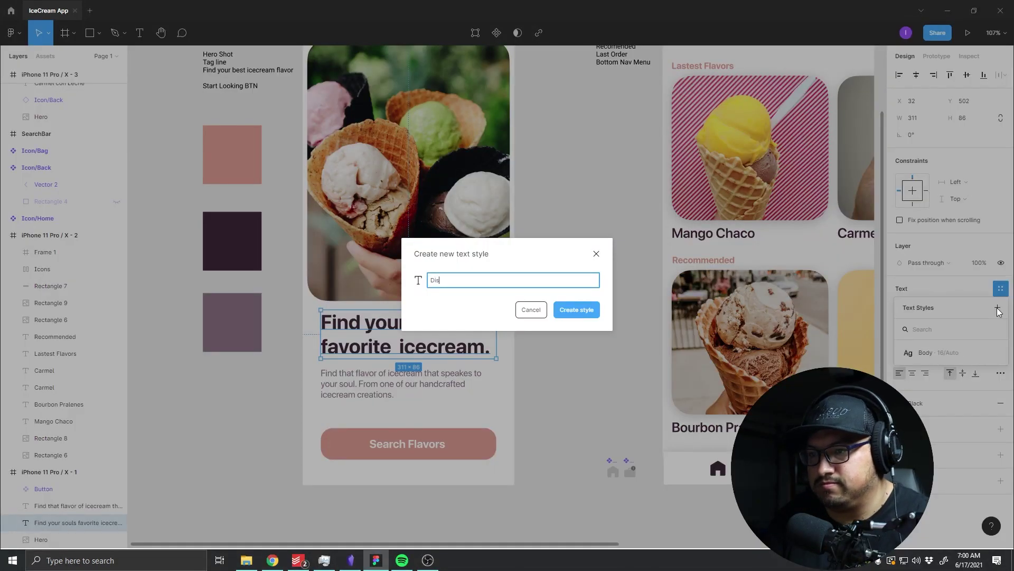
text(y)
key(Return)
Step: Create a Title text style from the Mango Chaco item name
scroll(425, 276, right, 5)
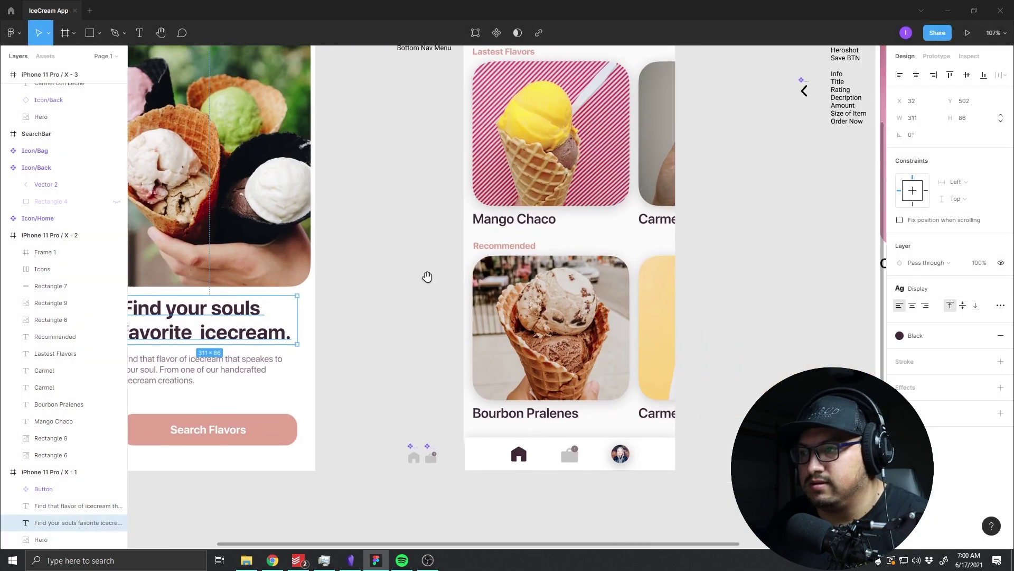
scroll(465, 209, right, 1)
click(465, 211)
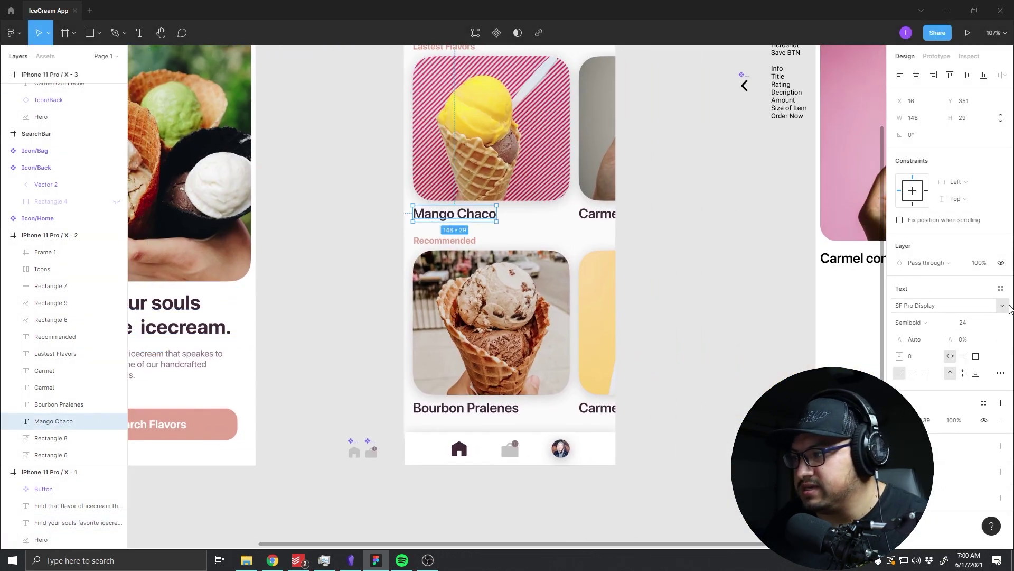
click(1001, 289)
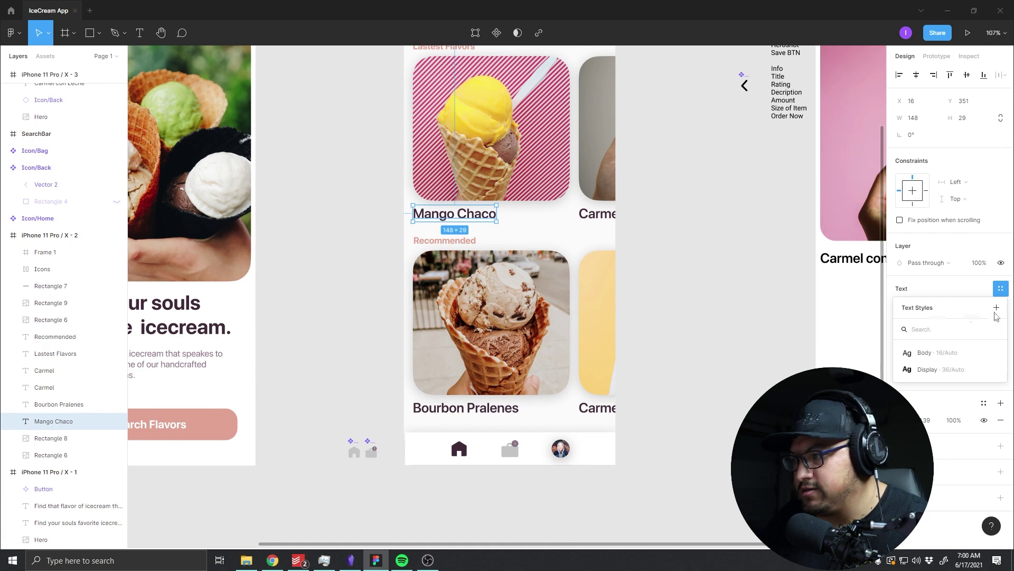
click(996, 309)
text(Ti)
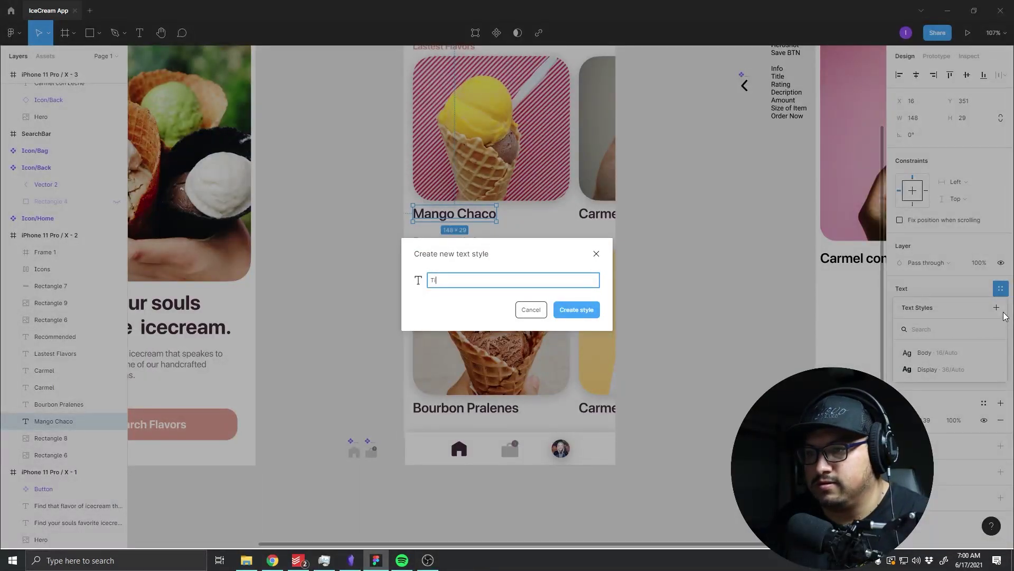
text(e)
key(Return)
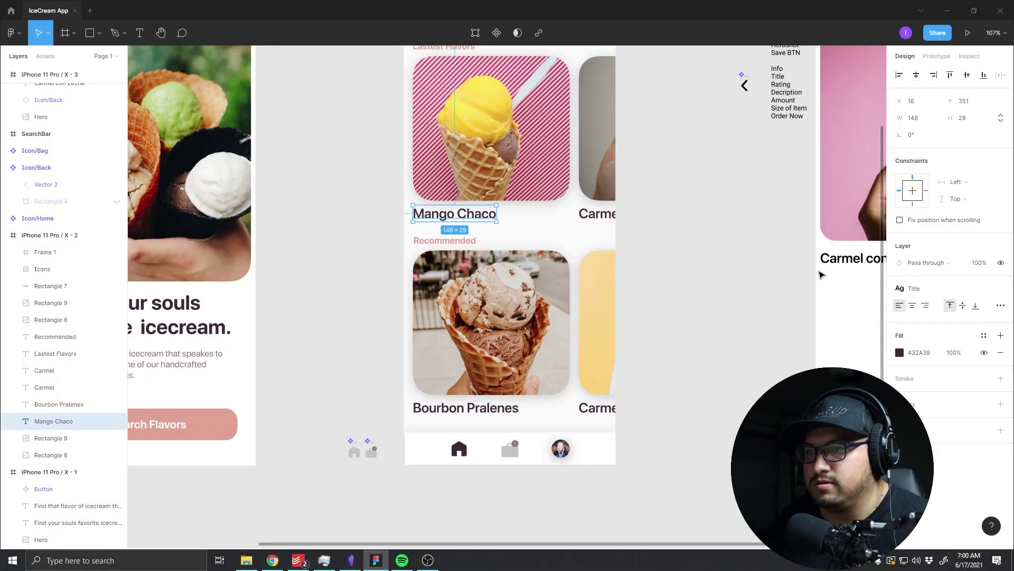
Step: Create a SubTitle text style from the Recommended section label
click(445, 241)
mouse_move(591, 171)
mouse_down()
mouse_move(621, 206)
mouse_move(617, 178)
mouse_up()
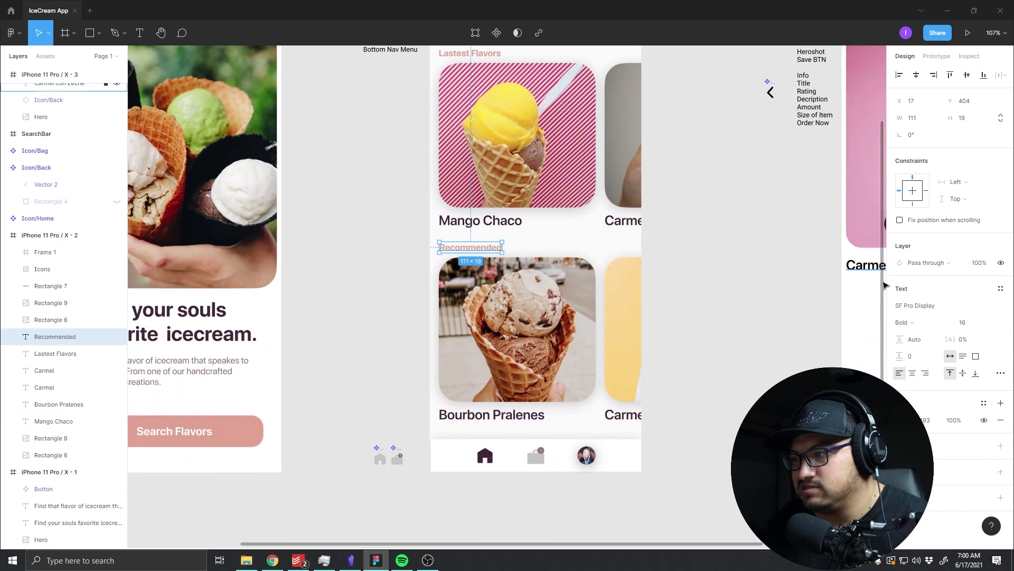
click(1000, 290)
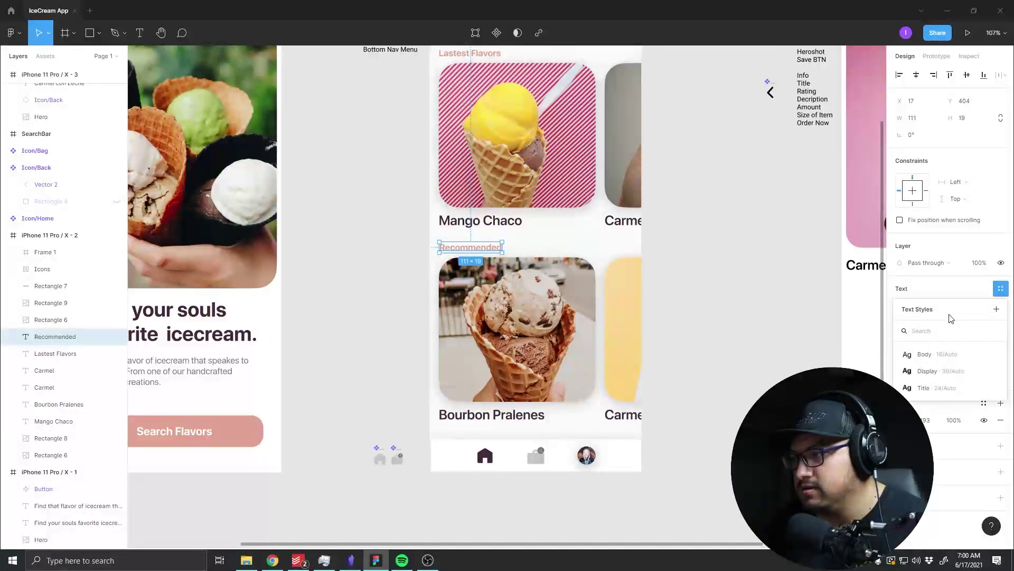
click(1003, 314)
text(S)
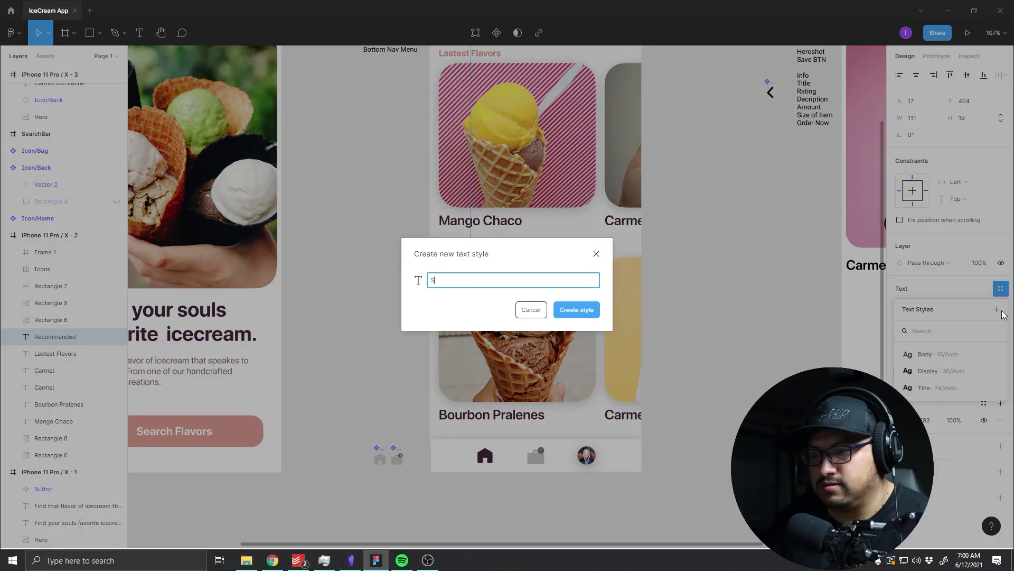
text(ubTitl)
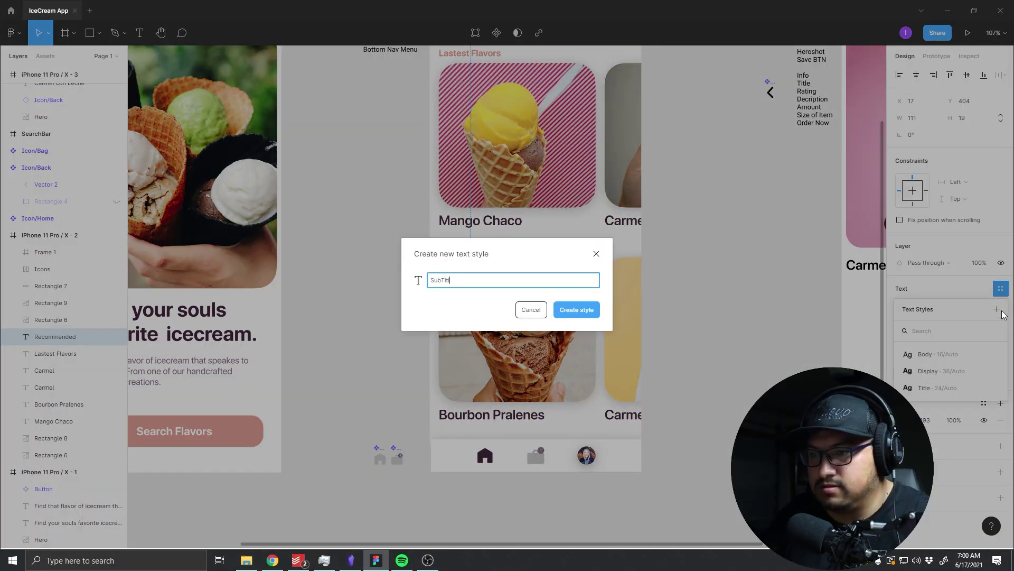
text(e)
key(Return)
drag(761, 253, 317, 233)
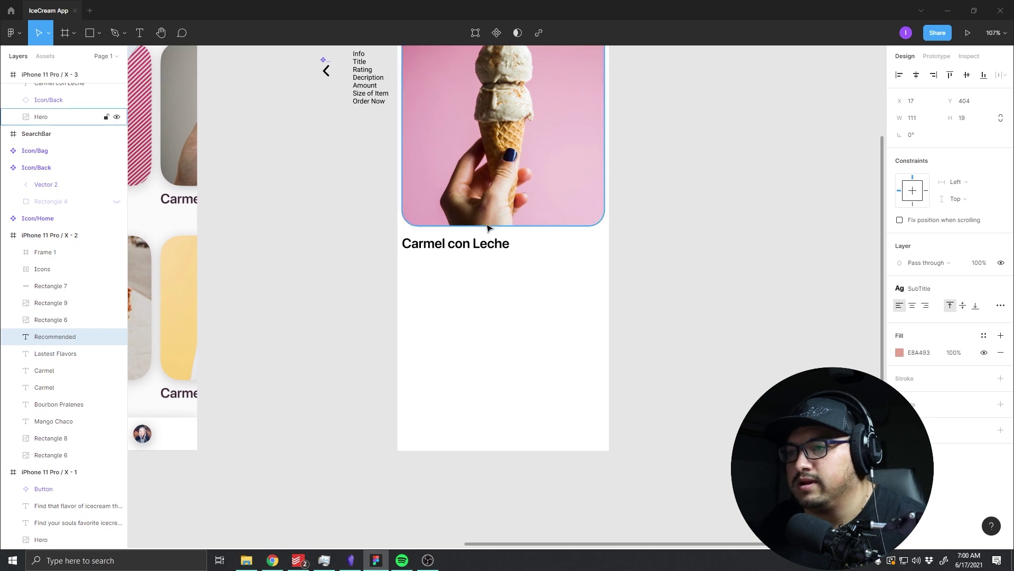
Step: Nudge the Carmel con Leche title up 8 px, then undo the move
scroll(512, 241, up, 3)
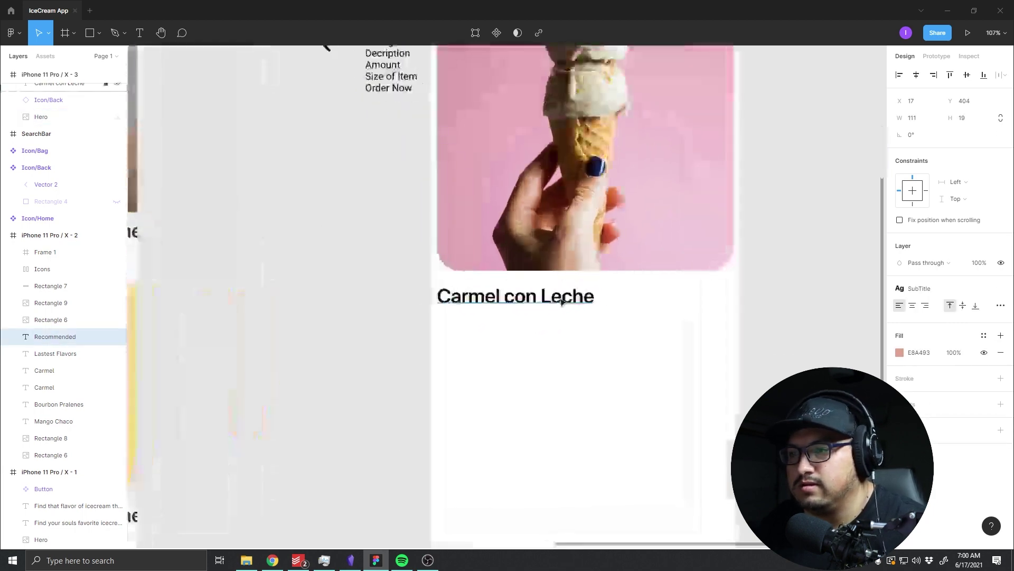
click(517, 341)
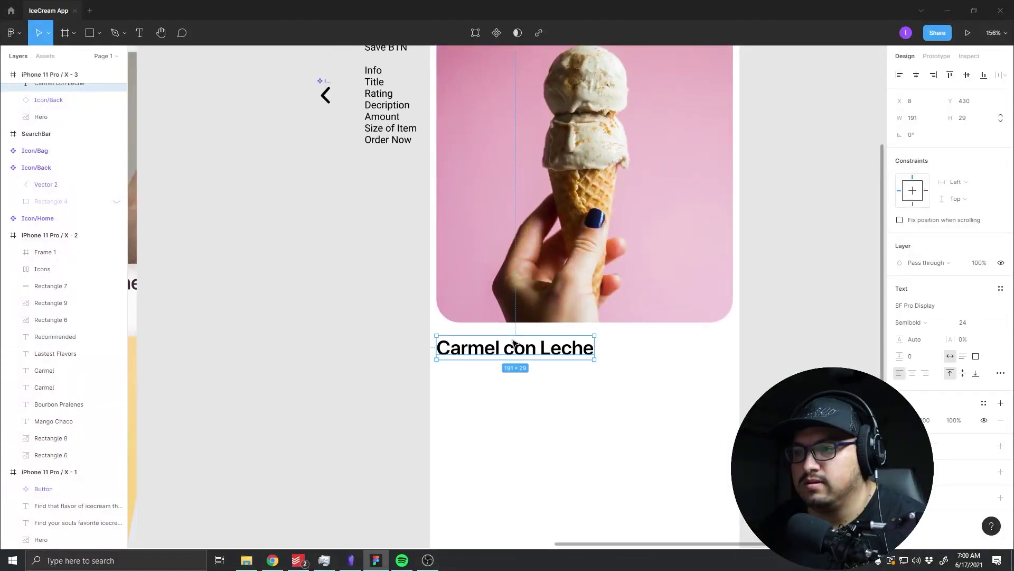
key(Up)
key(Up)
key(Up)
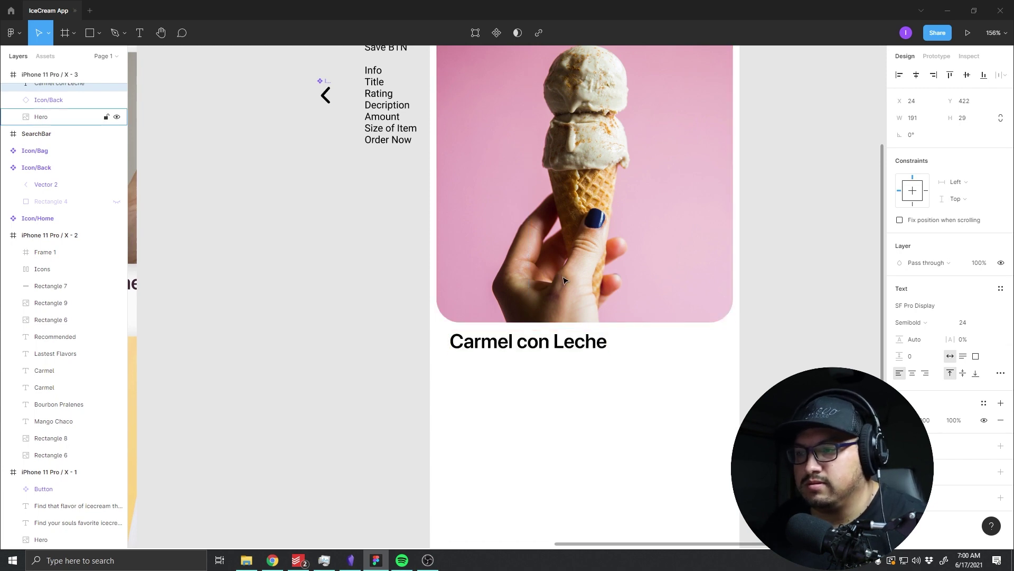
key(ctrl+z)
scroll(545, 284, down, 3)
click(548, 286)
Step: Draw a 309×107 text box below the title, then switch to Chrome's Dribbble NFT App Concept shot
key(t)
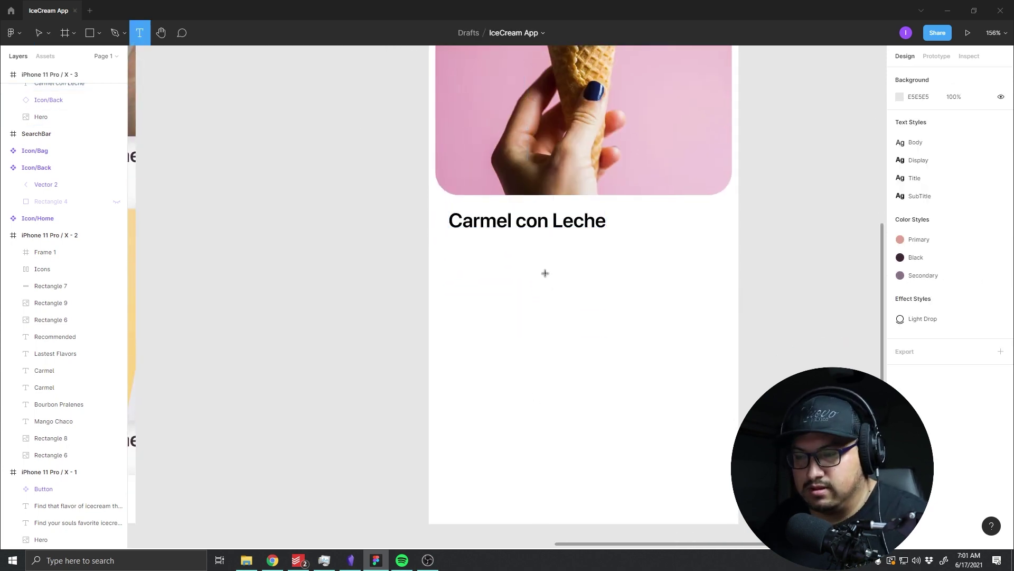
drag(451, 239, 708, 328)
click(424, 289)
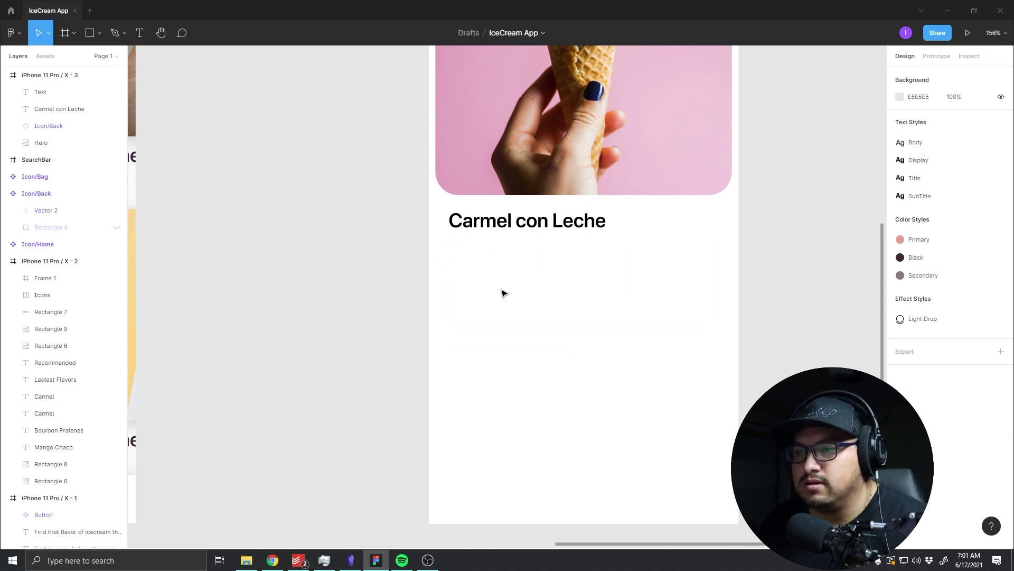
click(427, 256)
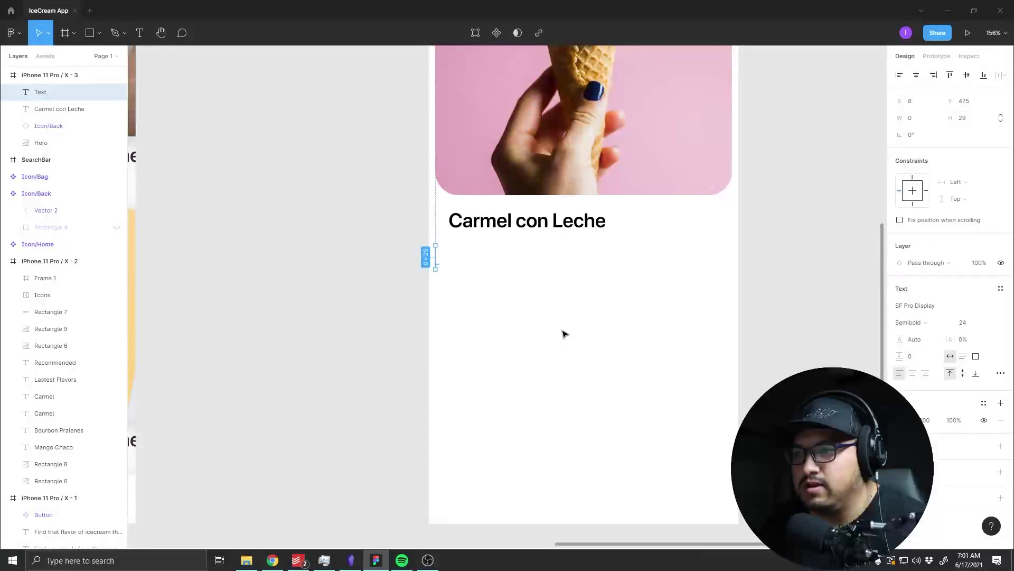
key(Escape)
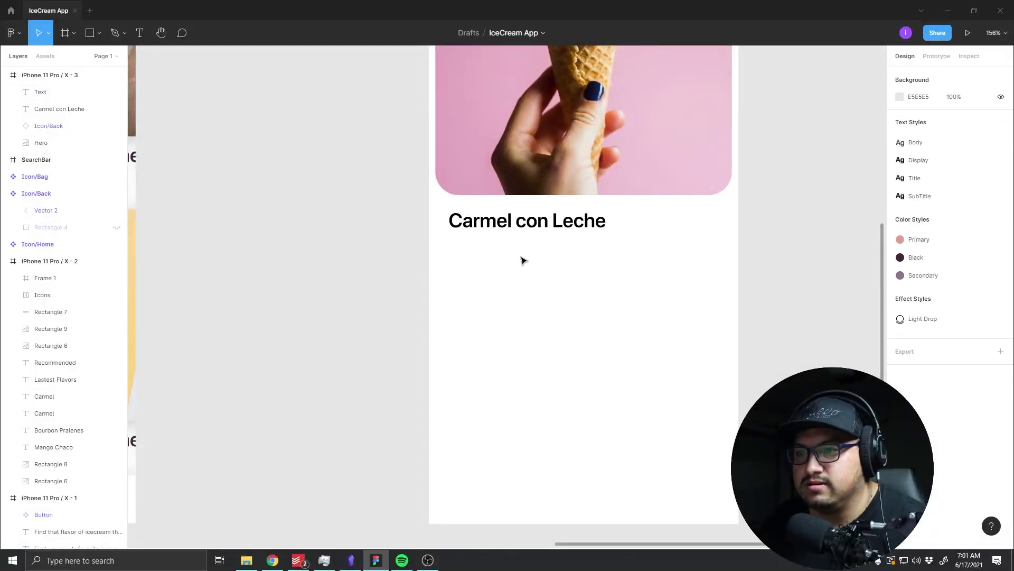
key(ctrl+z)
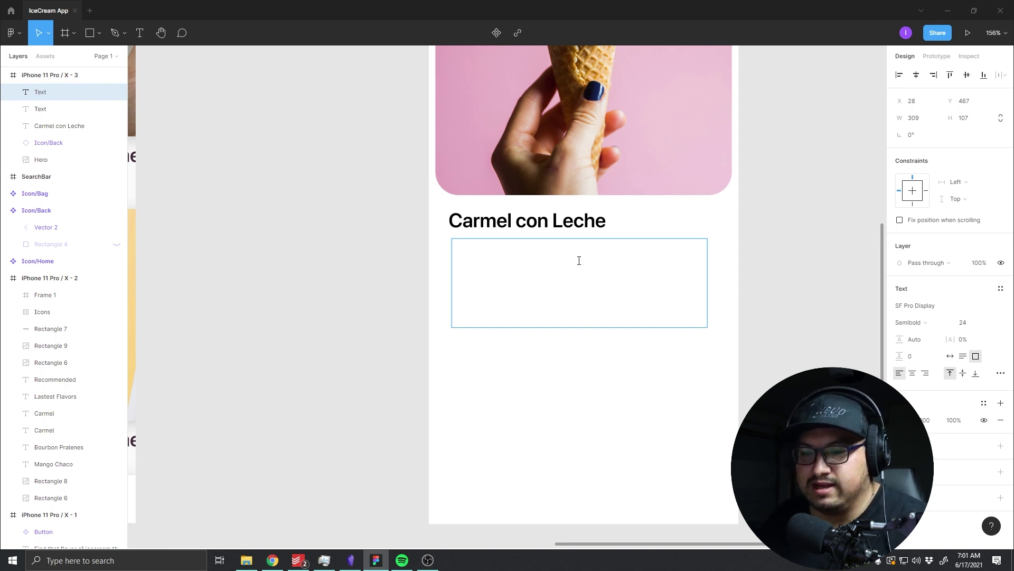
click(272, 560)
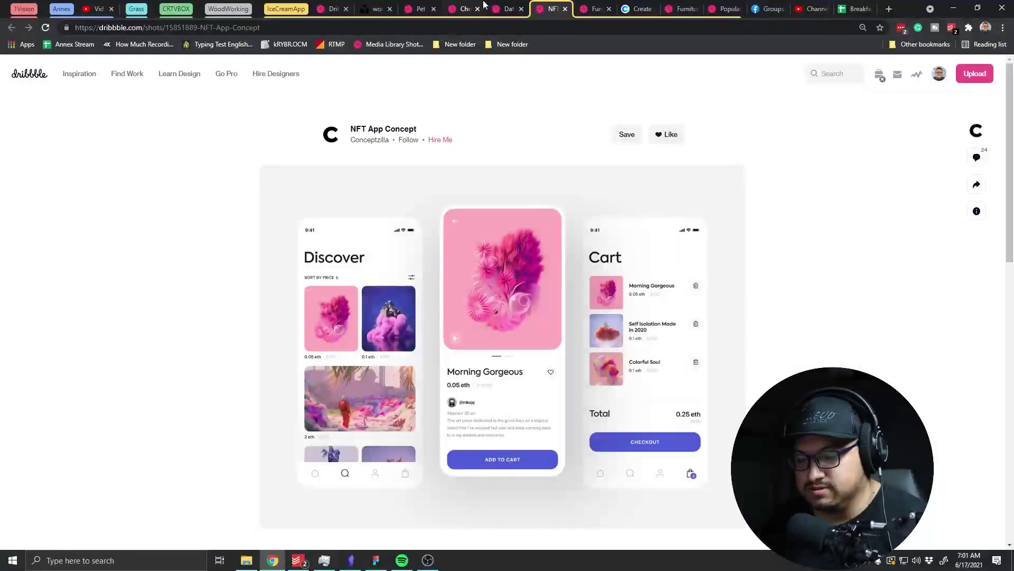
Step: Search Google for lorem ipsum in a new tab and open lipsum.com
key(ctrl+t)
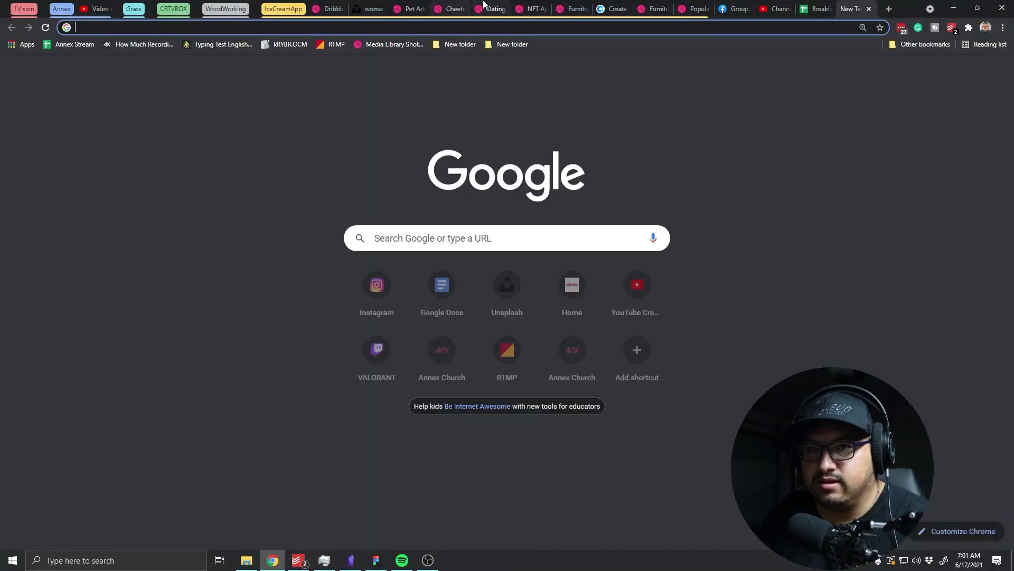
text(lo)
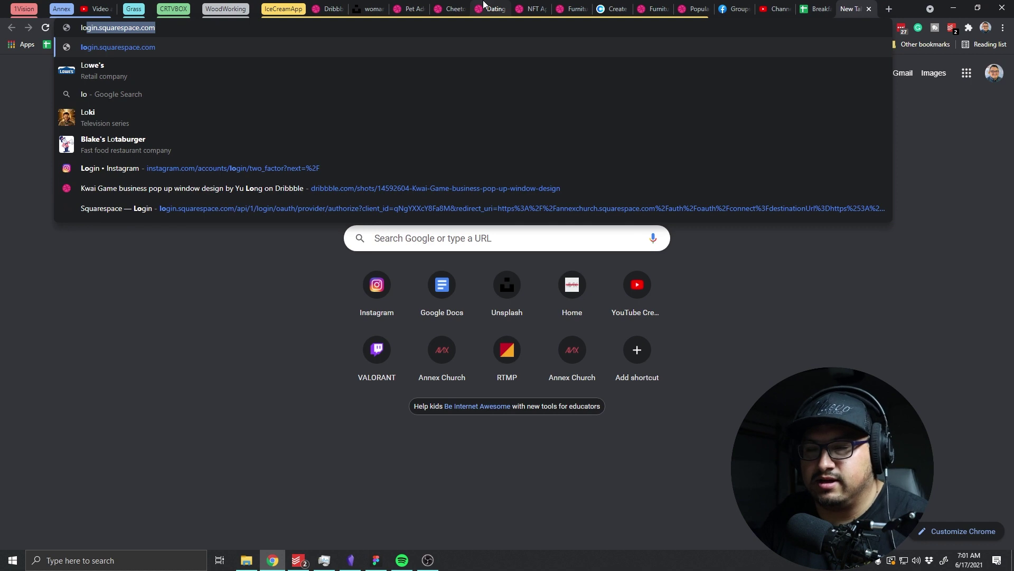
key(BackSpace)
key(BackSpace)
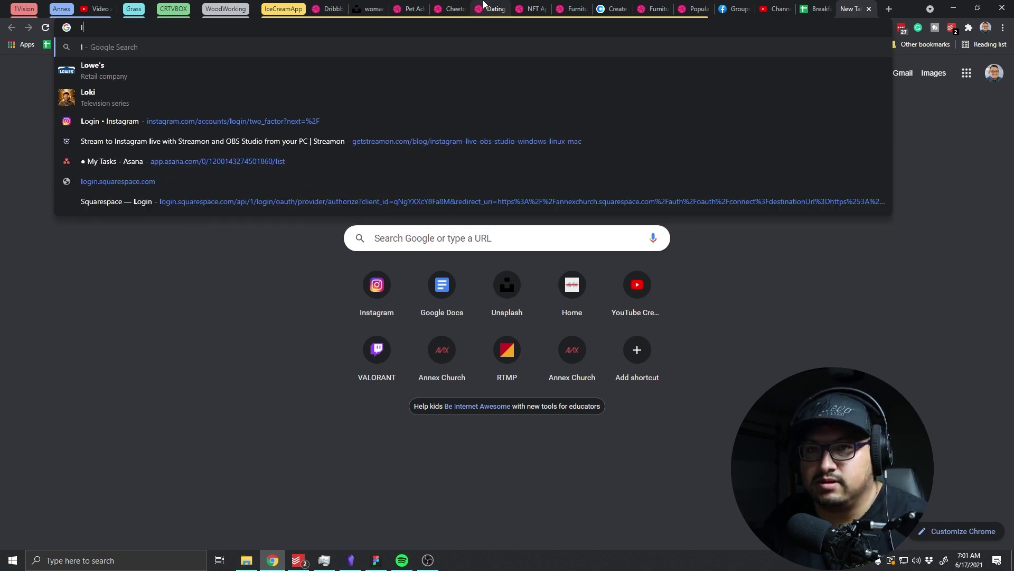
text(orm)
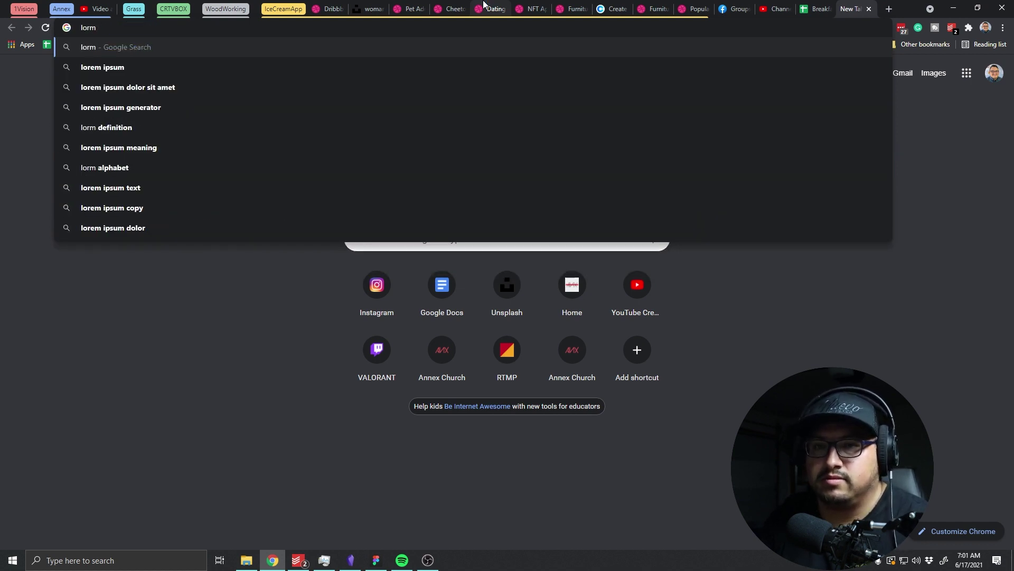
key(Down)
key(Return)
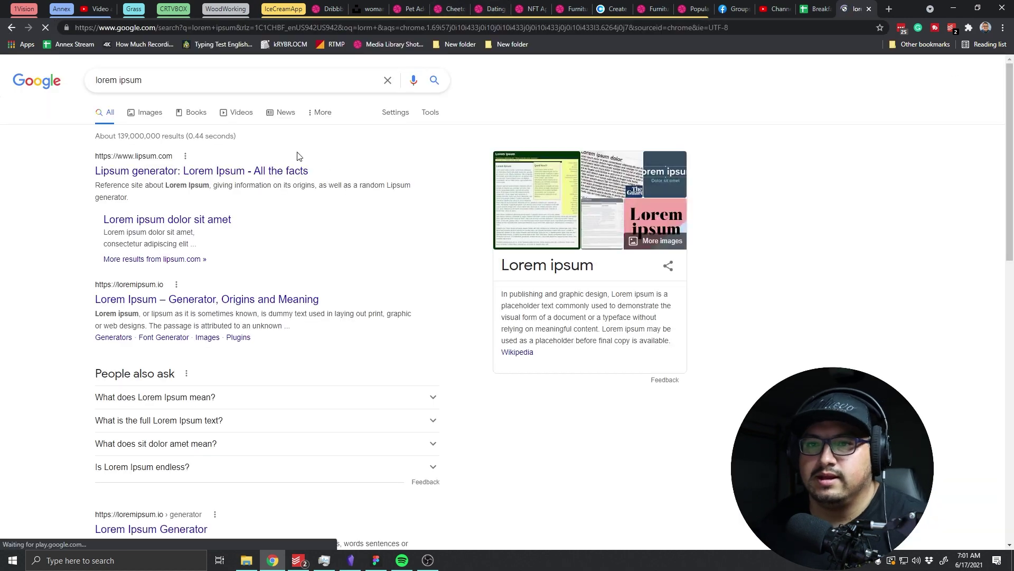
click(197, 172)
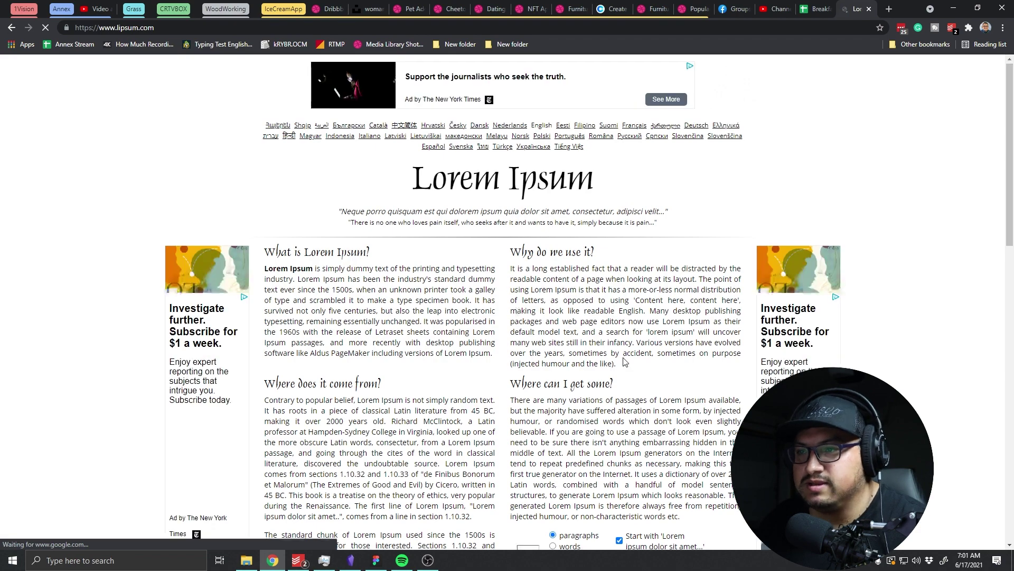
Step: Generate a single Lorem Ipsum paragraph on lipsum.com and select it
scroll(518, 313, down, 3)
scroll(581, 327, down, 3)
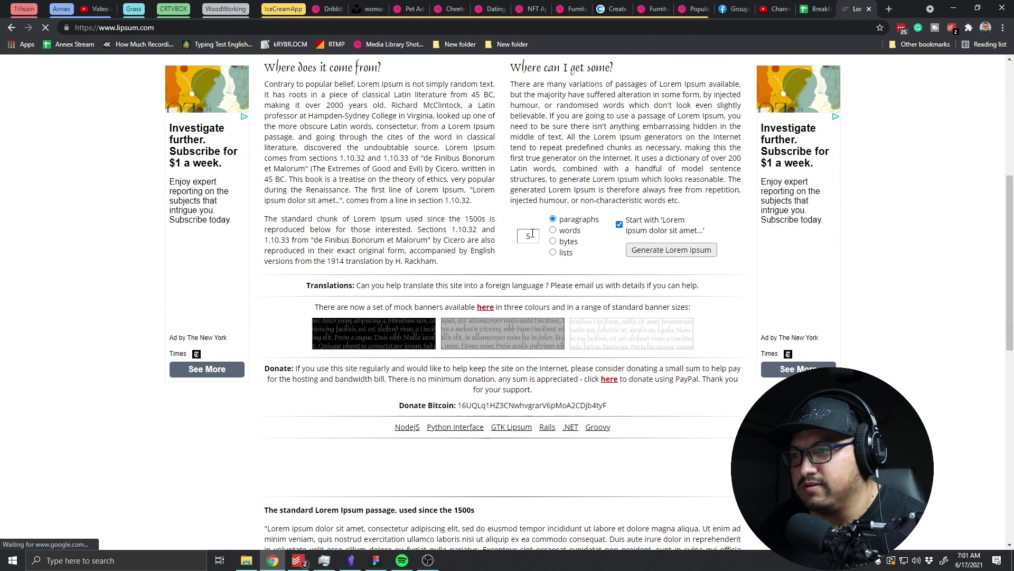
key(BackSpace)
text(1)
click(671, 249)
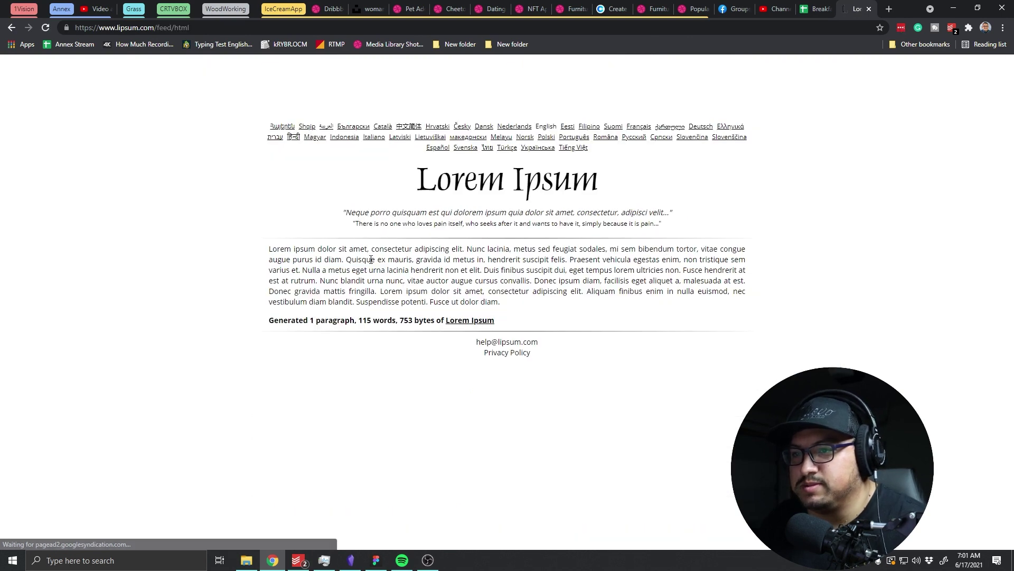
drag(502, 301, 210, 244)
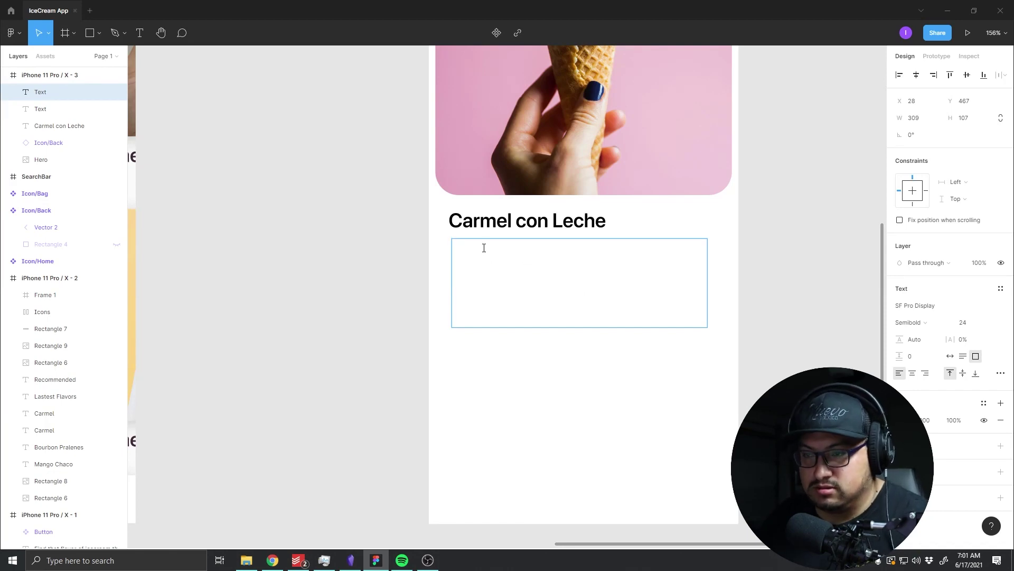
Step: Paste the copied Lorem Ipsum paragraph into Figma's text box and apply the Body text style
key(alt+Tab)
key(ctrl+c)
key(alt+Tab)
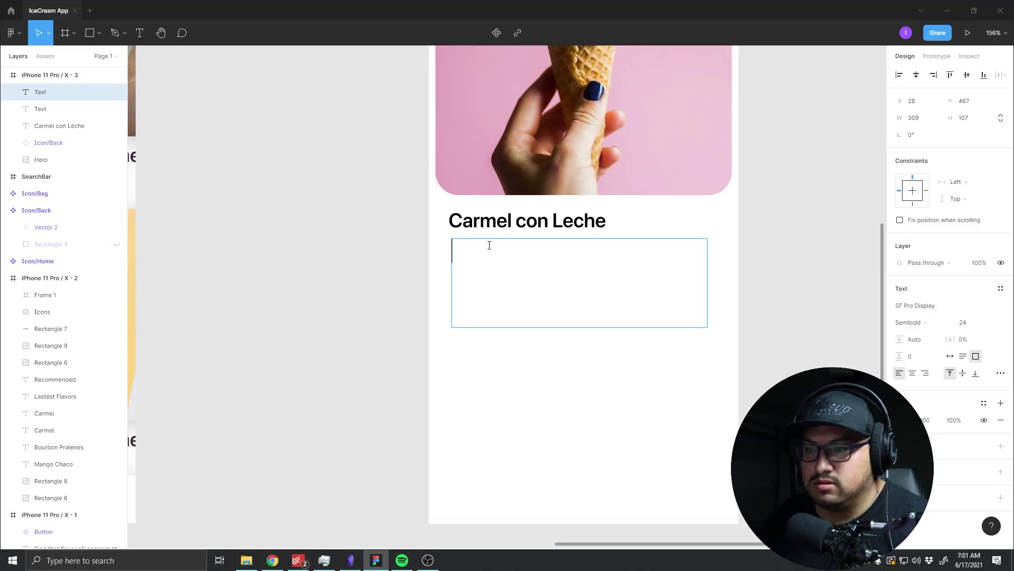
key(ctrl+v)
key(ctrl+a)
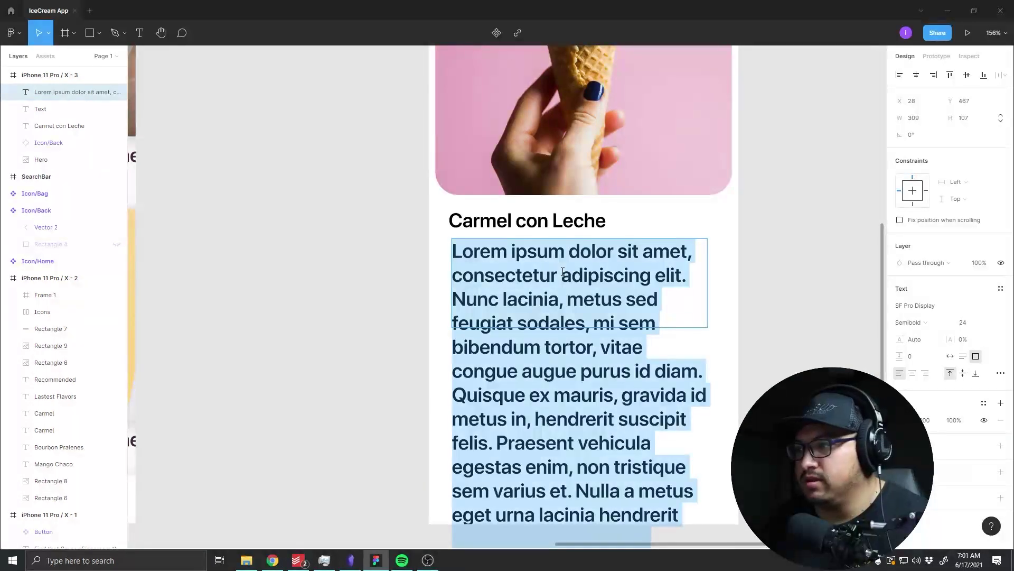
click(1000, 288)
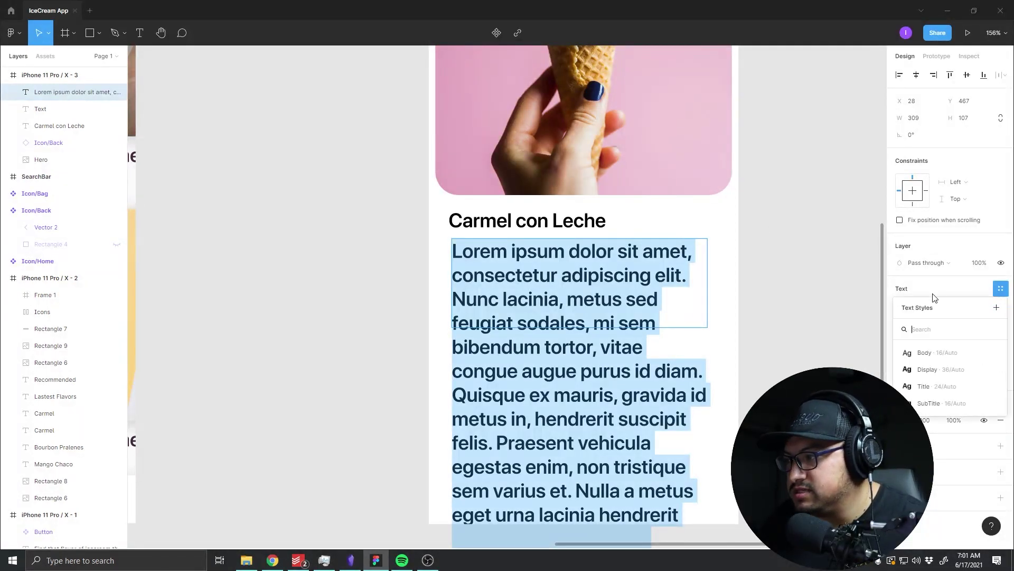
click(923, 356)
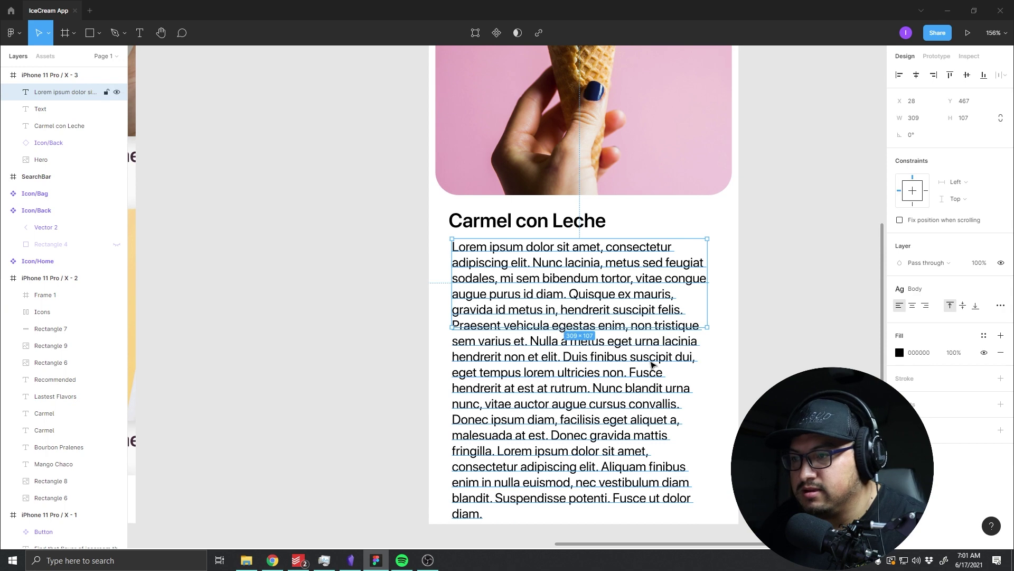
Step: Trim the paragraph to end at 'augue purus id diam.' and shrink the box to fit
double_click(580, 304)
click(511, 322)
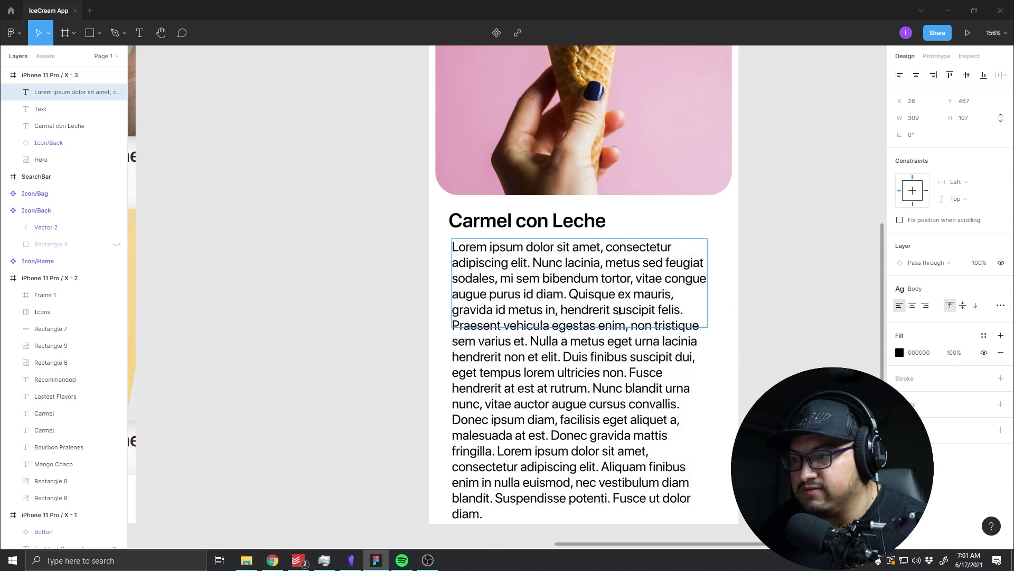
drag(569, 294, 486, 515)
key(BackSpace)
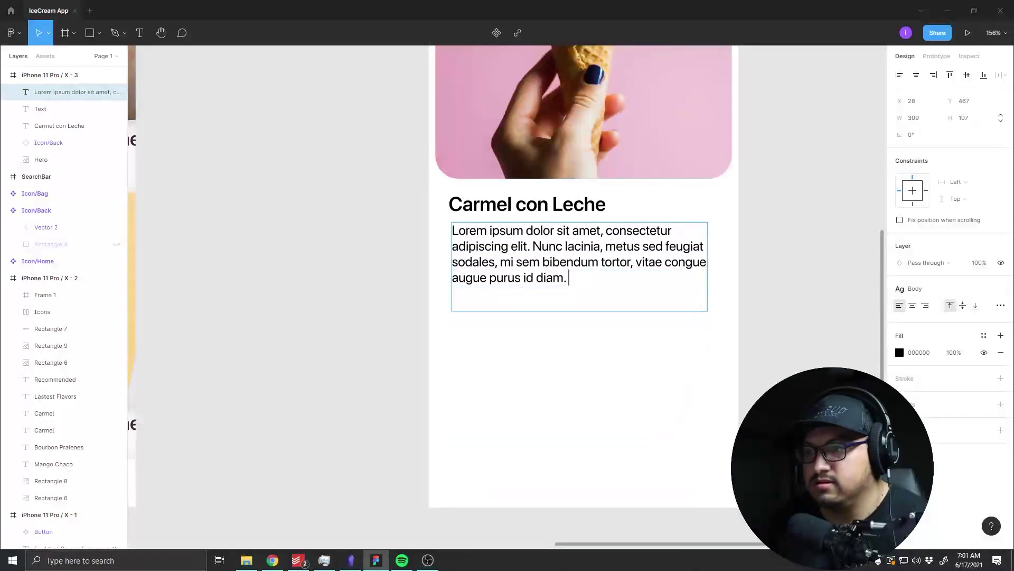
key(Escape)
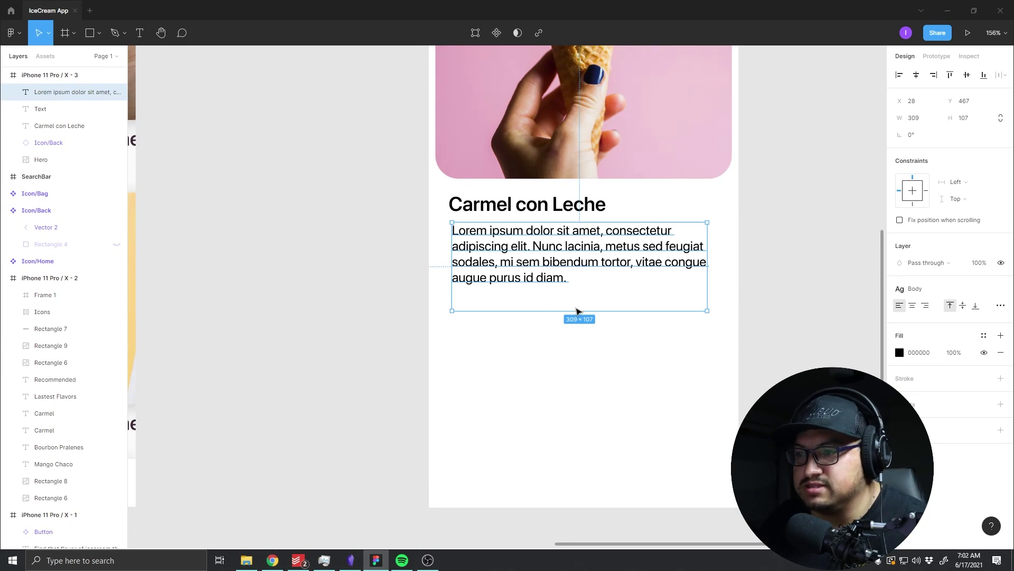
drag(576, 311, 579, 285)
click(644, 369)
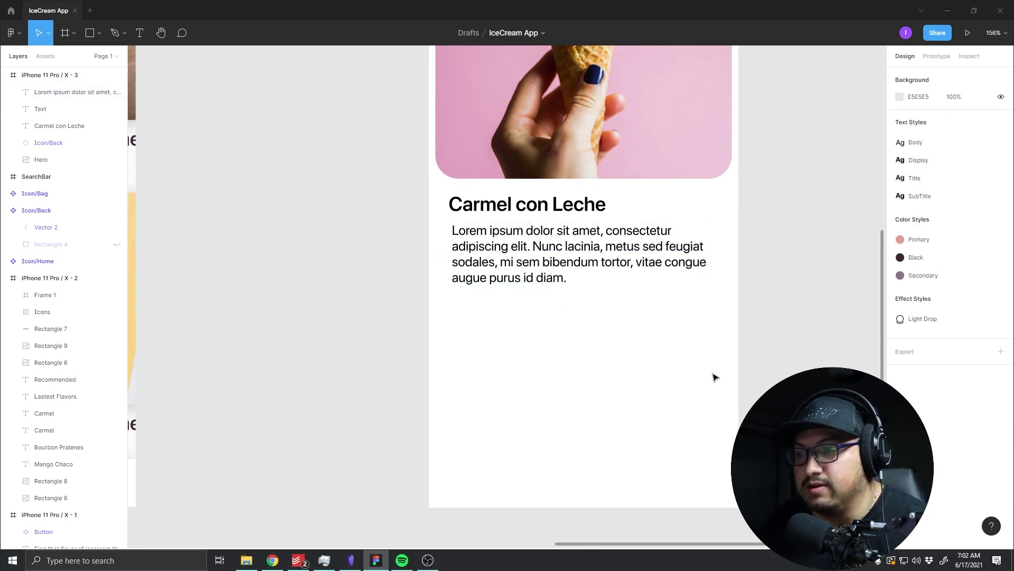
Step: Recentre the canvas on the item screen and switch back to the browser
drag(482, 351, 386, 377)
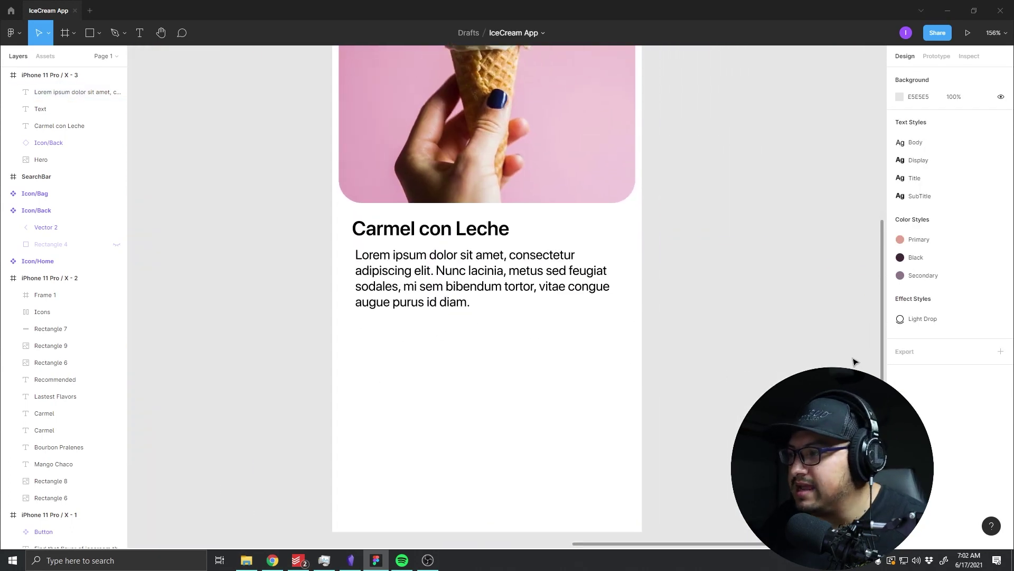
drag(210, 69, 411, 278)
drag(495, 432, 427, 340)
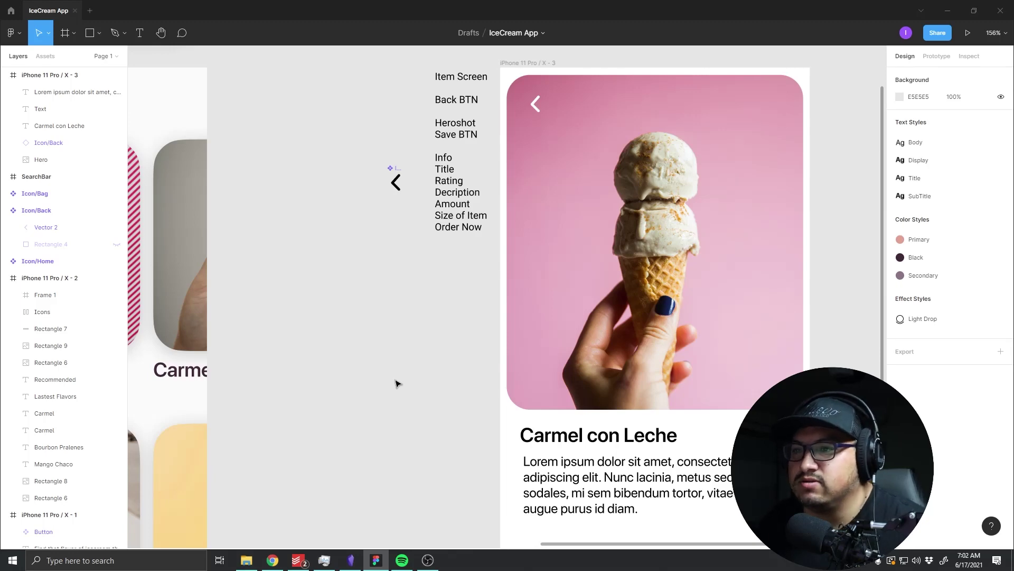
key(alt+Tab)
key(alt+Tab)
key(alt+Tab)
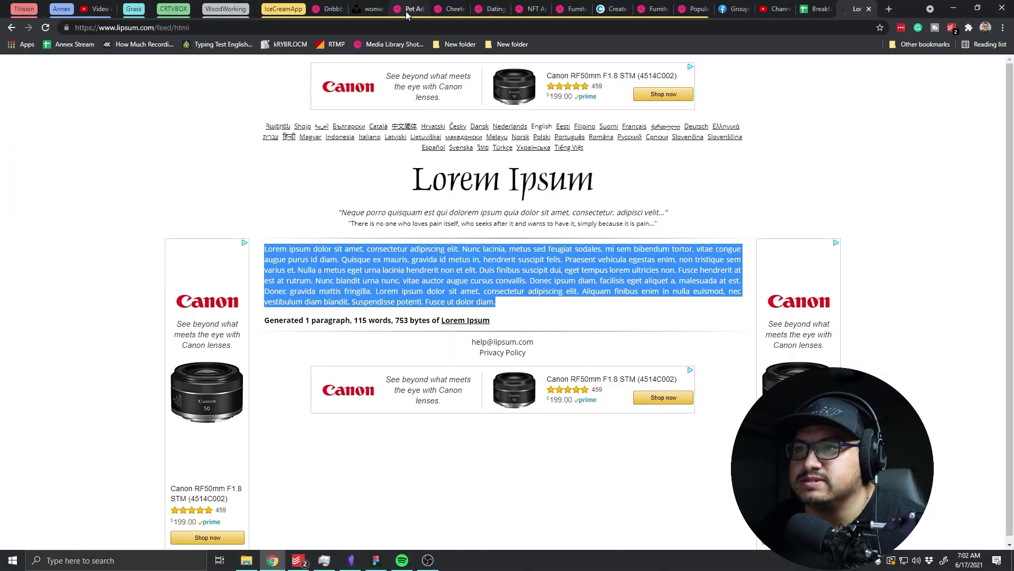
click(408, 9)
click(336, 9)
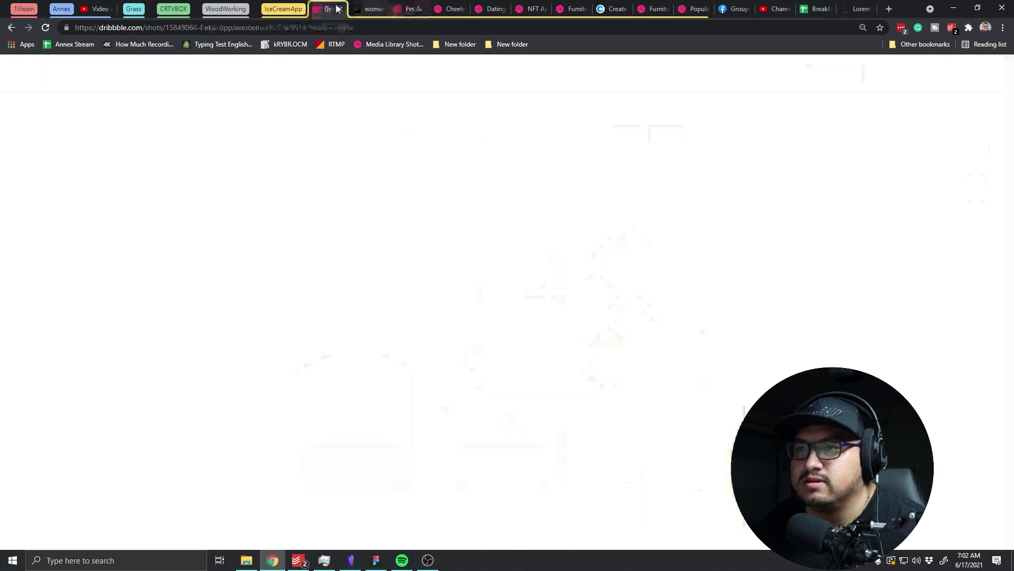
scroll(686, 396, down, 3)
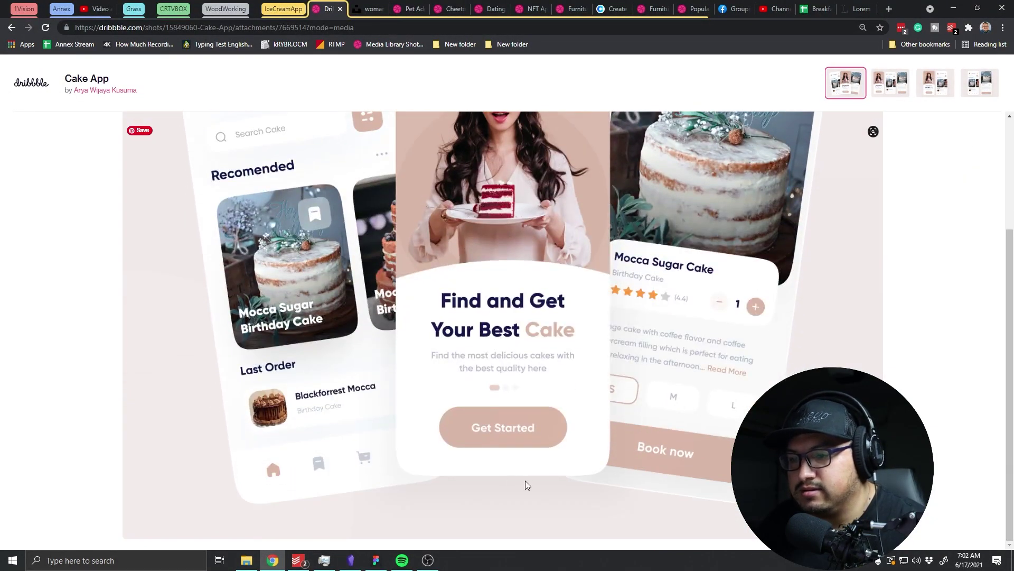
scroll(740, 264, up, 1)
click(890, 91)
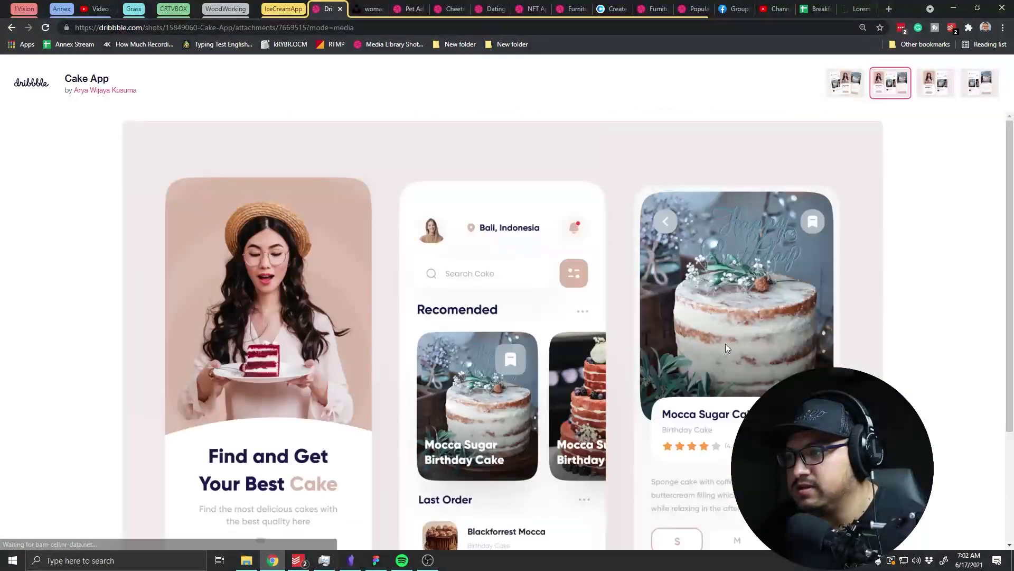
scroll(726, 347, down, 3)
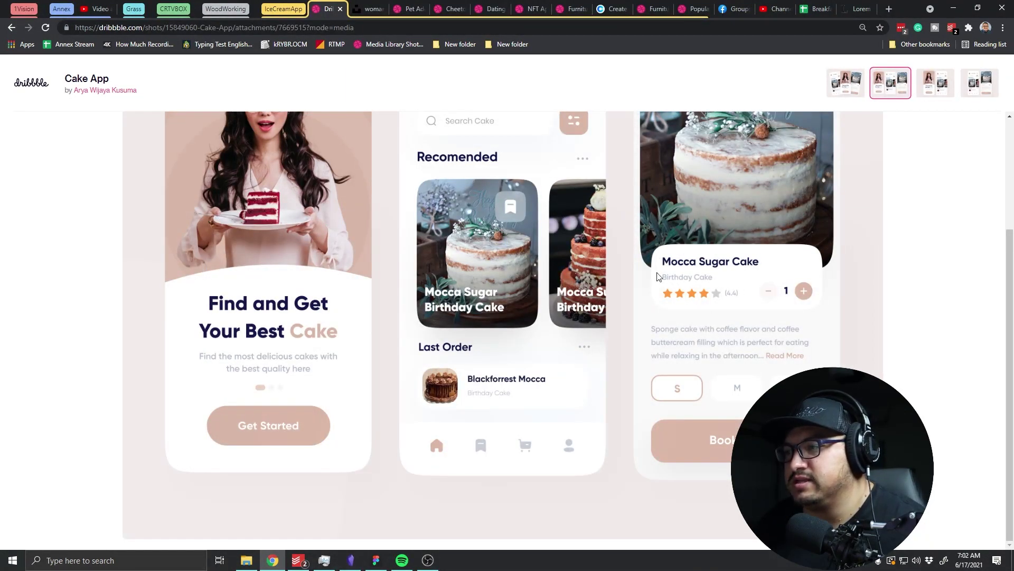
key(alt+Tab)
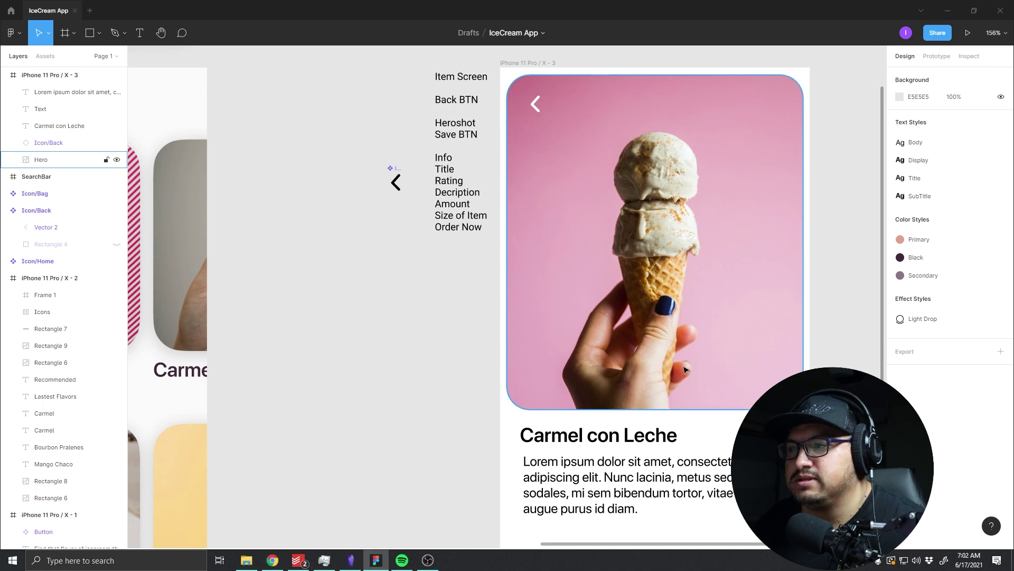
Step: Nudge the description text box lower beneath the title
scroll(597, 441, down, 4)
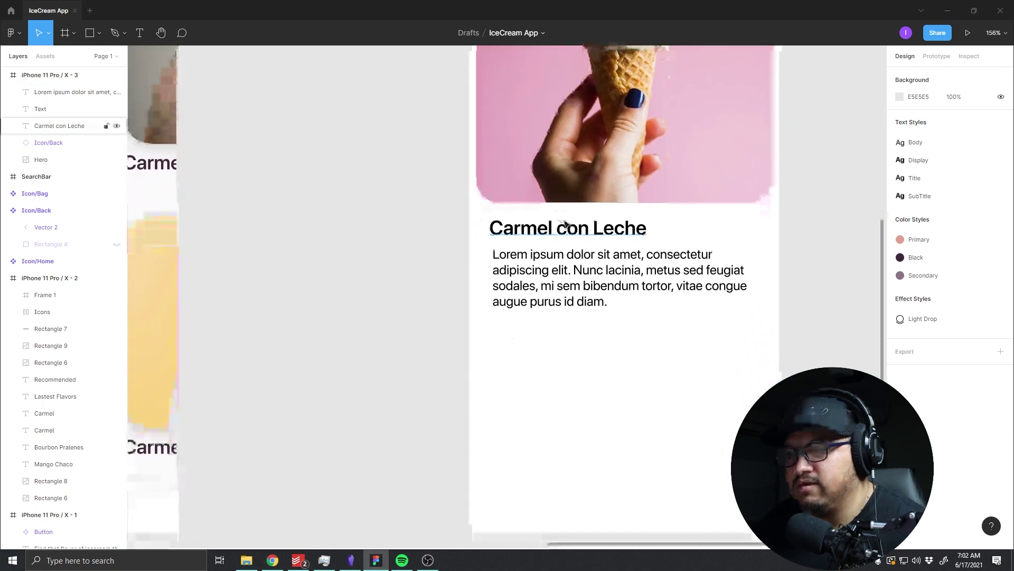
click(582, 271)
drag(582, 270, 579, 310)
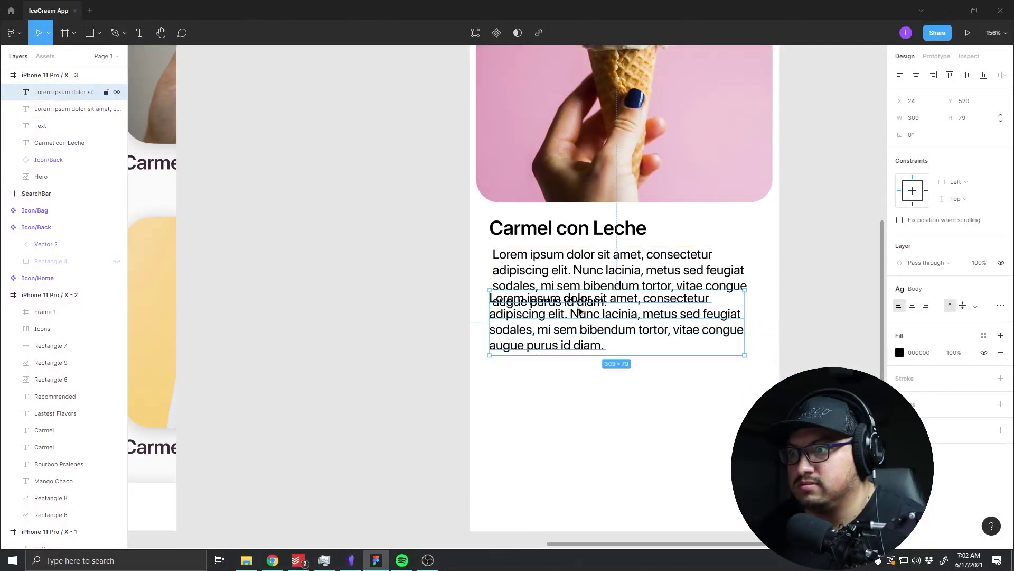
key(ctrl+z)
key(shift+Down)
key(shift+Down)
key(shift+Down)
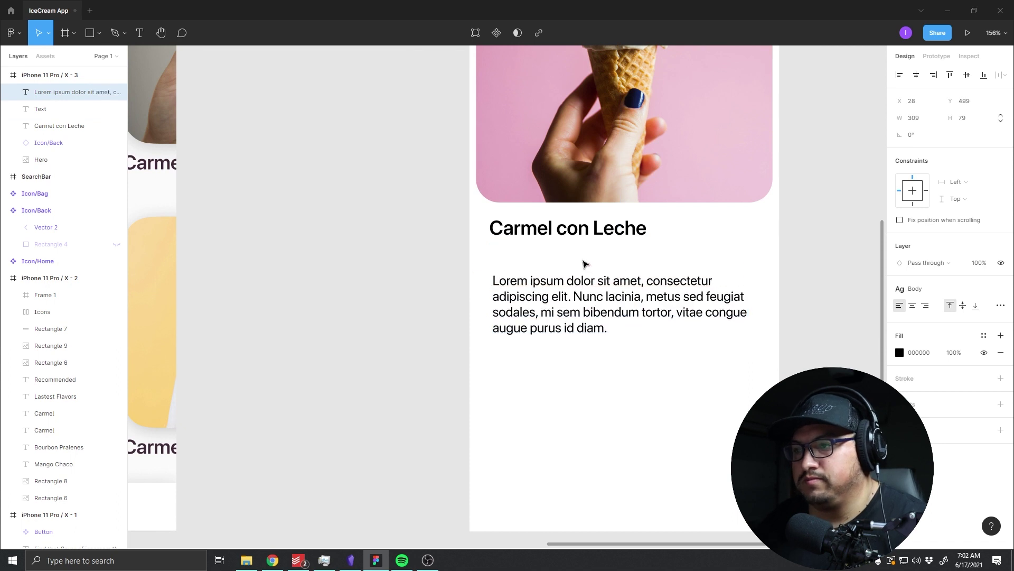
Step: Duplicate the Carmel con Leche title just below itself in the SubTitle text style
drag(584, 228, 584, 261)
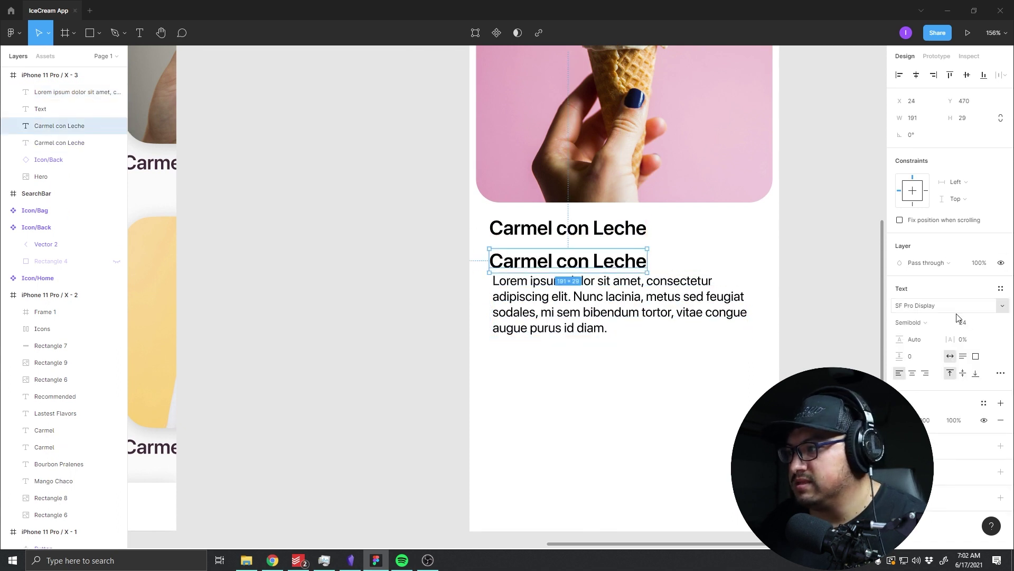
click(1000, 288)
mouse_move(937, 386)
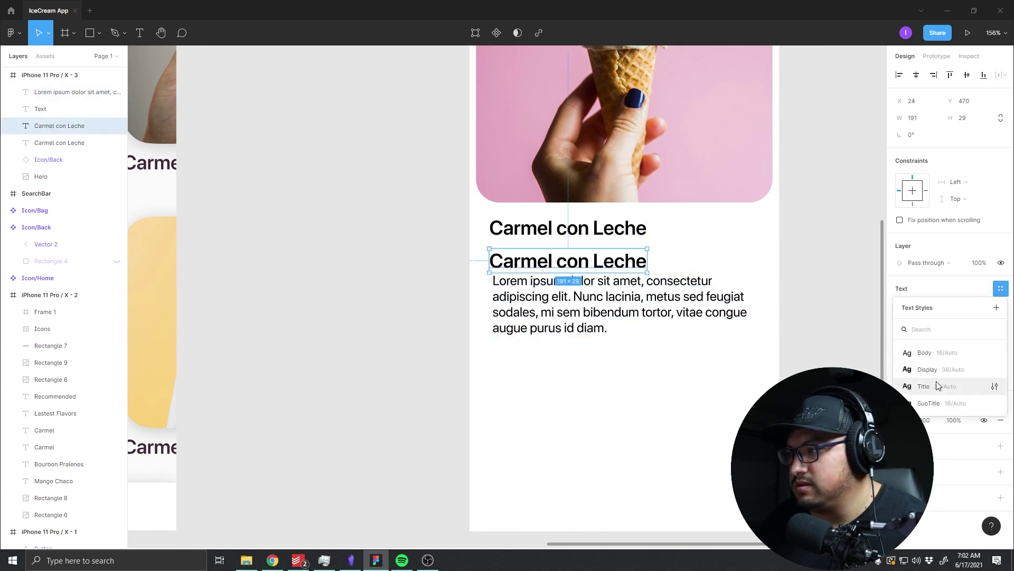
click(930, 403)
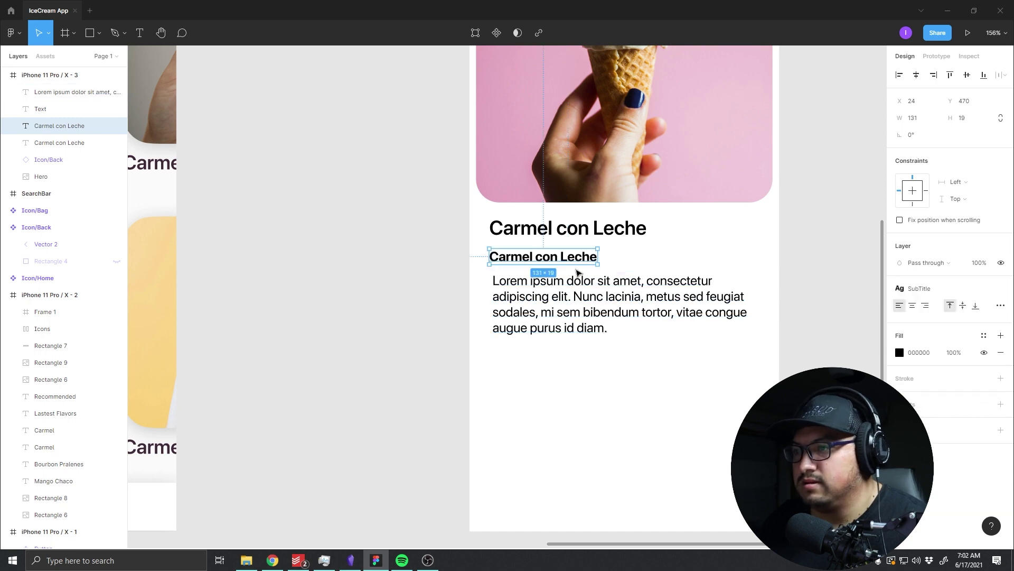
Step: Compare with the Recommended heading's text style, then reselect the Carmel con Leche subtitle
mouse_move(398, 274)
mouse_down()
mouse_move(508, 294)
mouse_move(579, 281)
mouse_move(548, 328)
mouse_move(335, 315)
mouse_move(839, 342)
mouse_up()
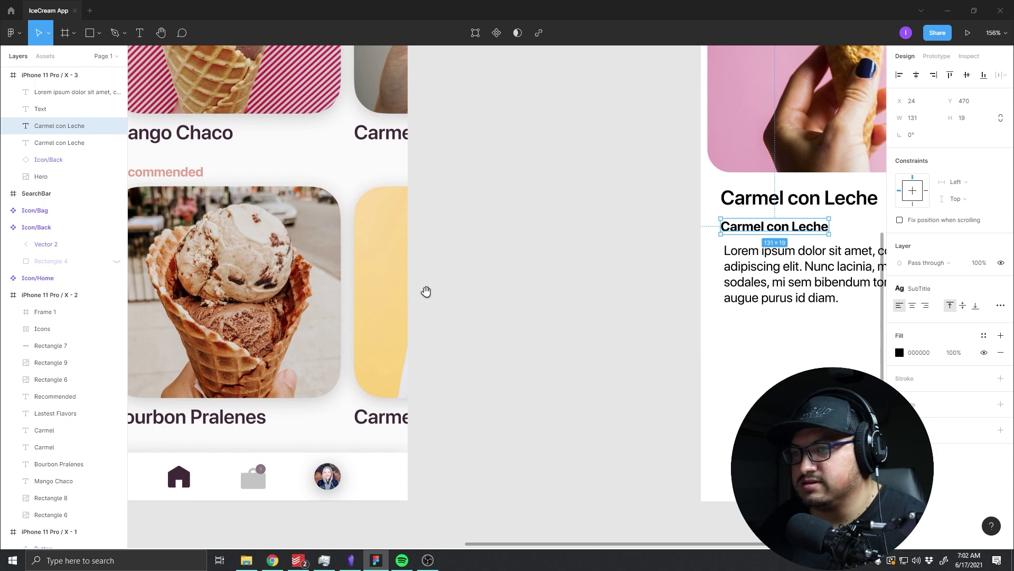
drag(426, 291, 560, 290)
click(311, 172)
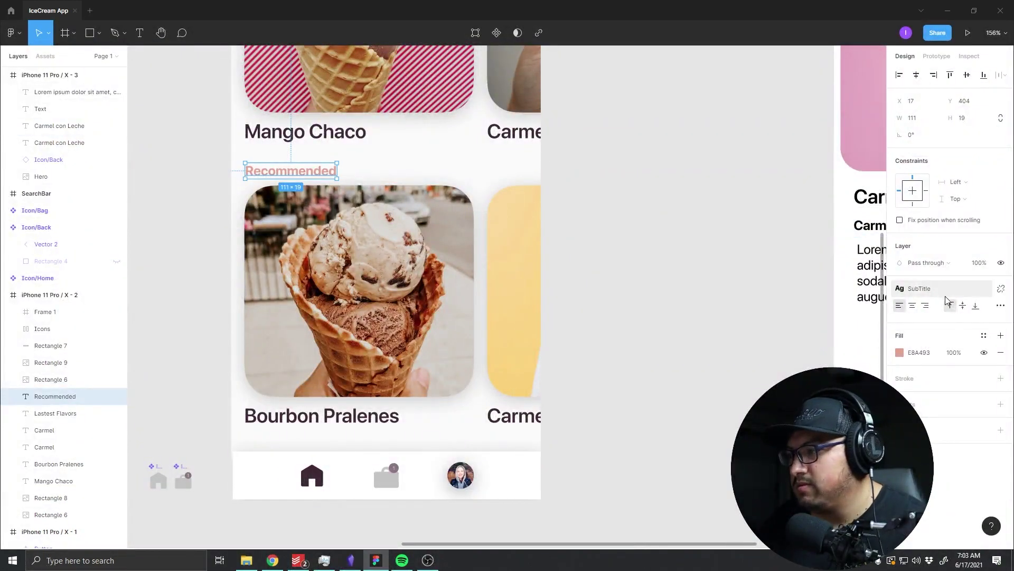
click(950, 305)
click(930, 289)
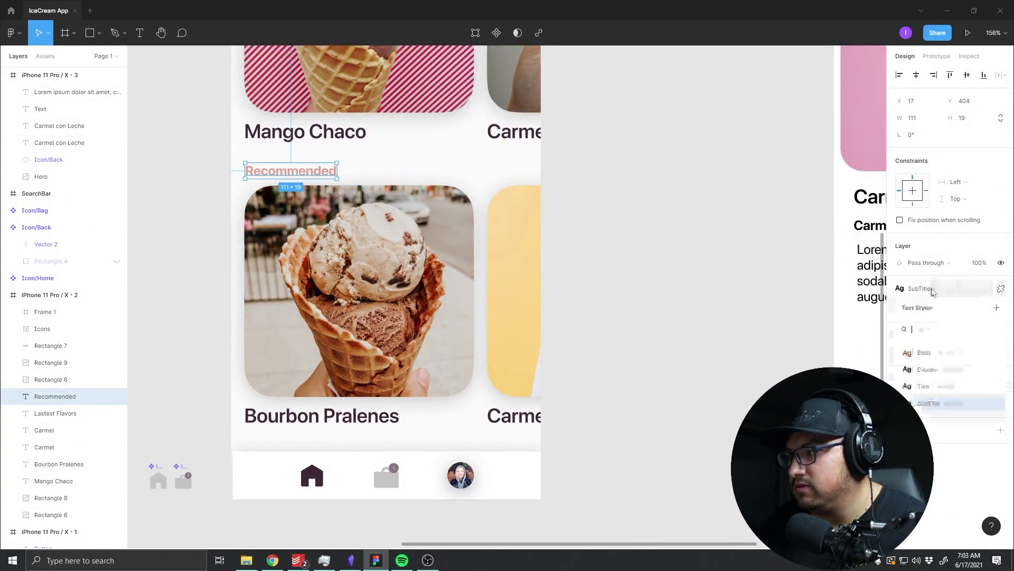
click(732, 307)
drag(719, 259, 534, 285)
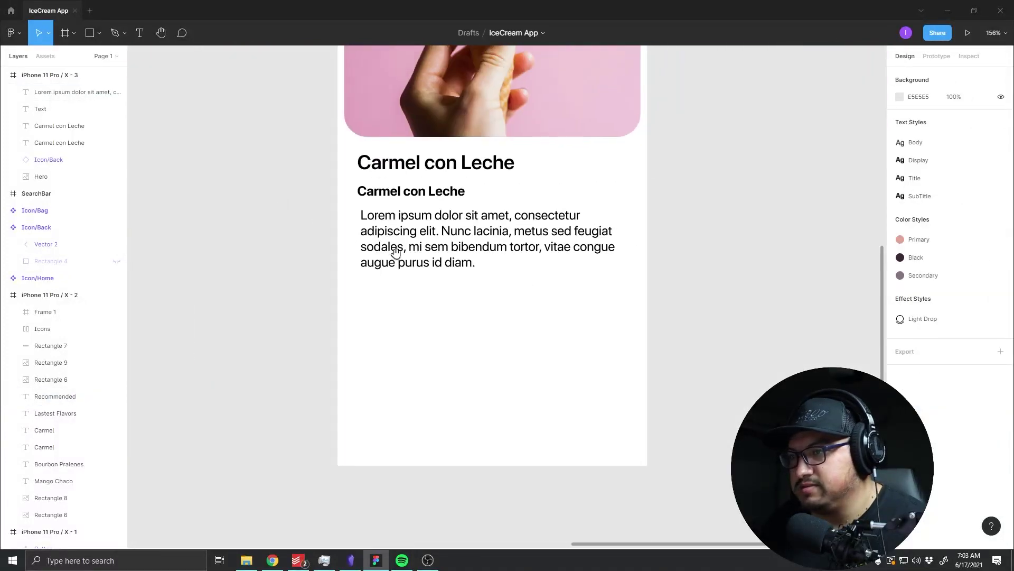
click(569, 264)
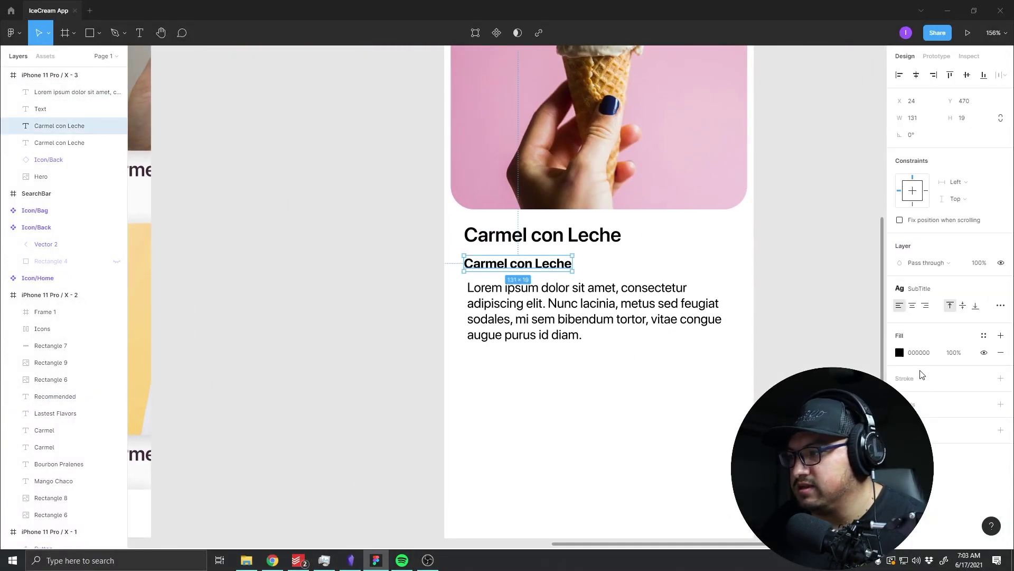
Step: Set the Carmel con Leche subtitle's fill to pink
click(899, 353)
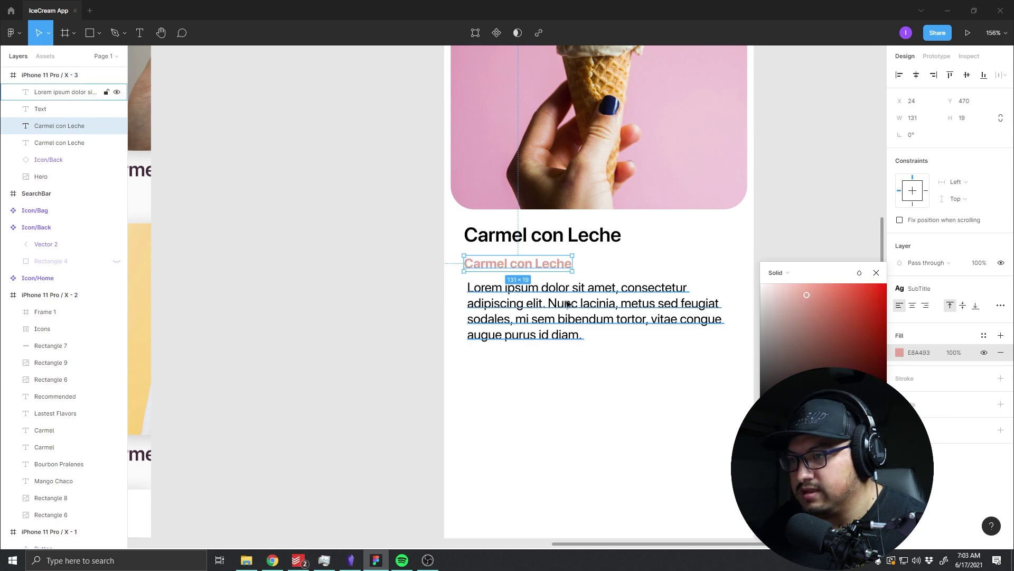
click(352, 321)
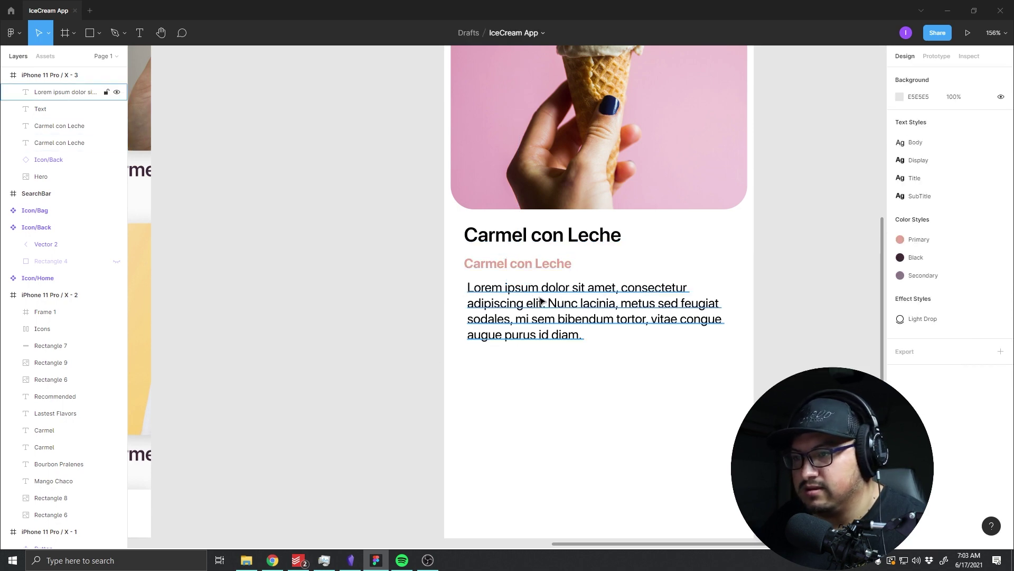
scroll(353, 320, left, 9)
scroll(543, 299, left, 6)
scroll(593, 287, left, 3)
scroll(720, 270, right, 5)
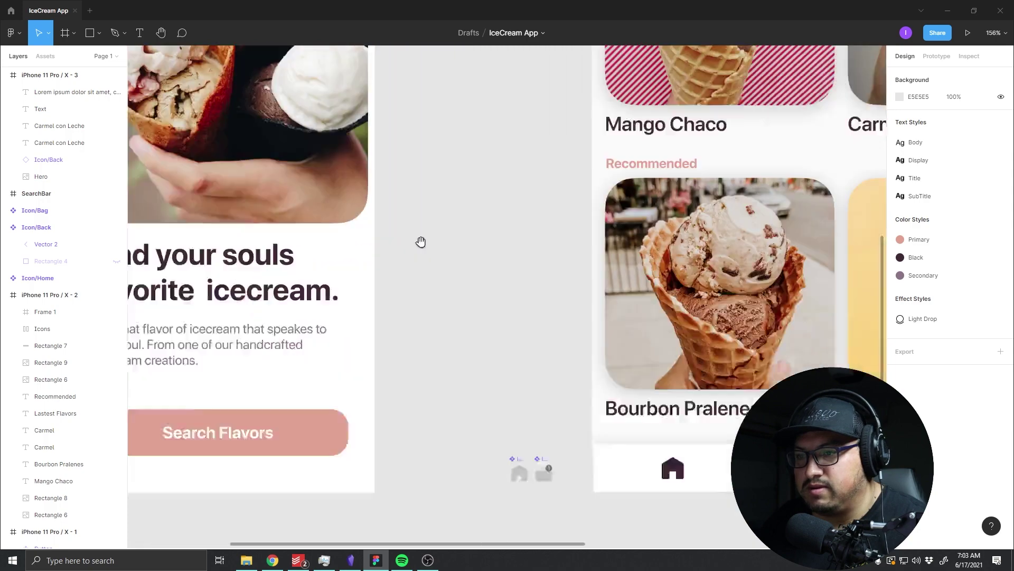
scroll(391, 224, left, 8)
scroll(258, 186, right, 8)
scroll(304, 213, right, 6)
scroll(303, 214, right, 2)
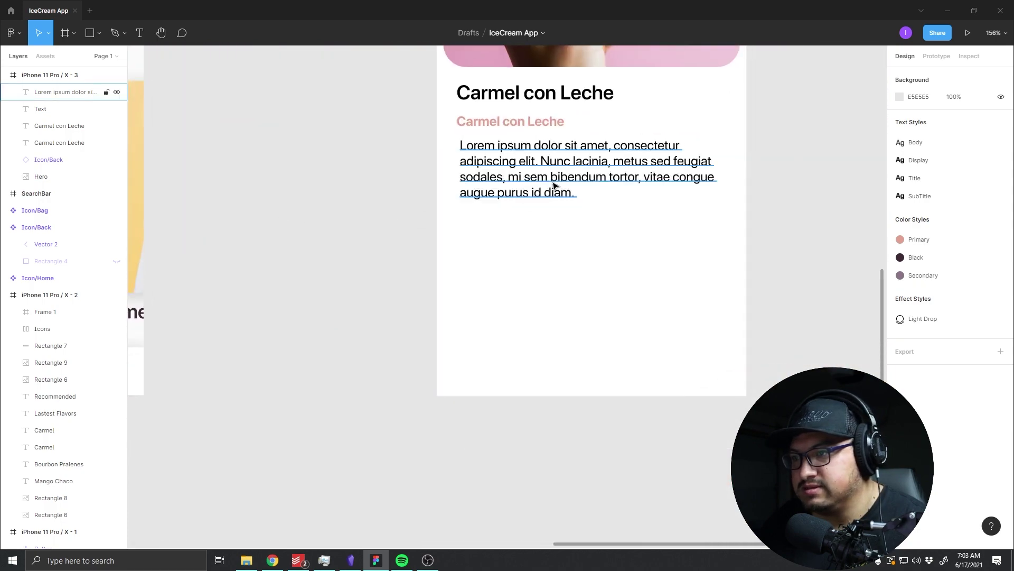
Step: Colour the Lorem ipsum body text 432A39
click(555, 186)
click(910, 355)
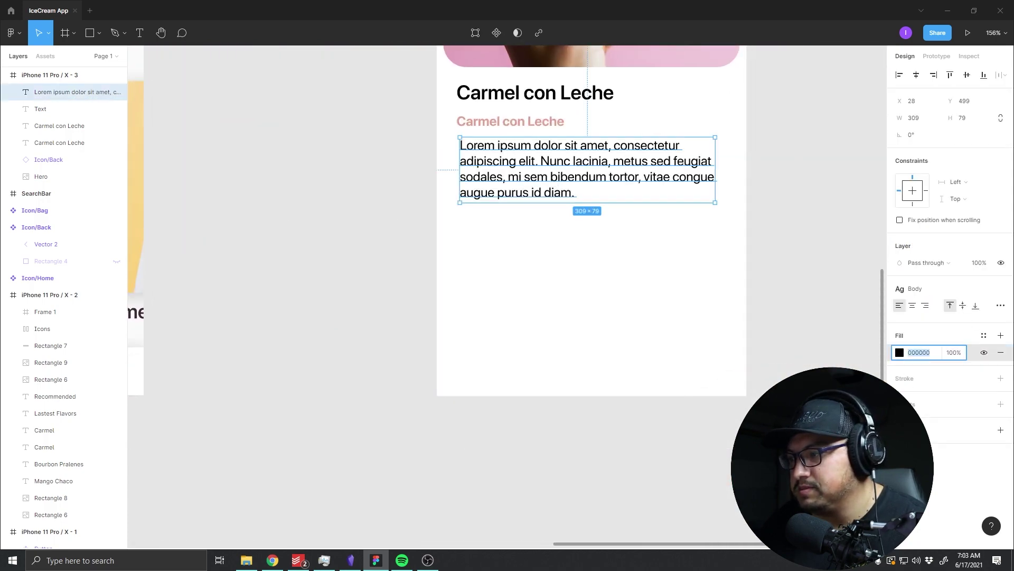
click(900, 353)
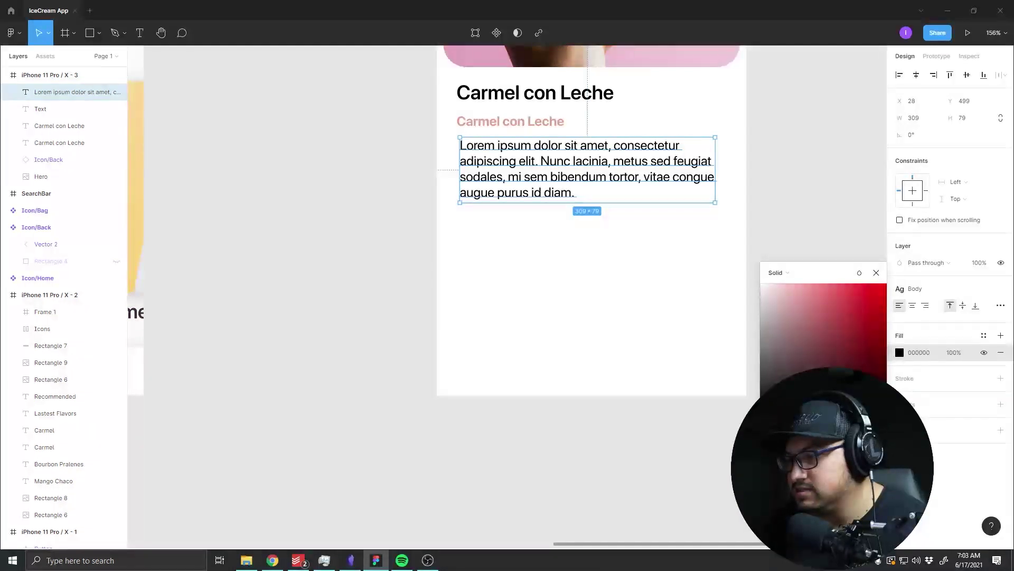
text(432A39)
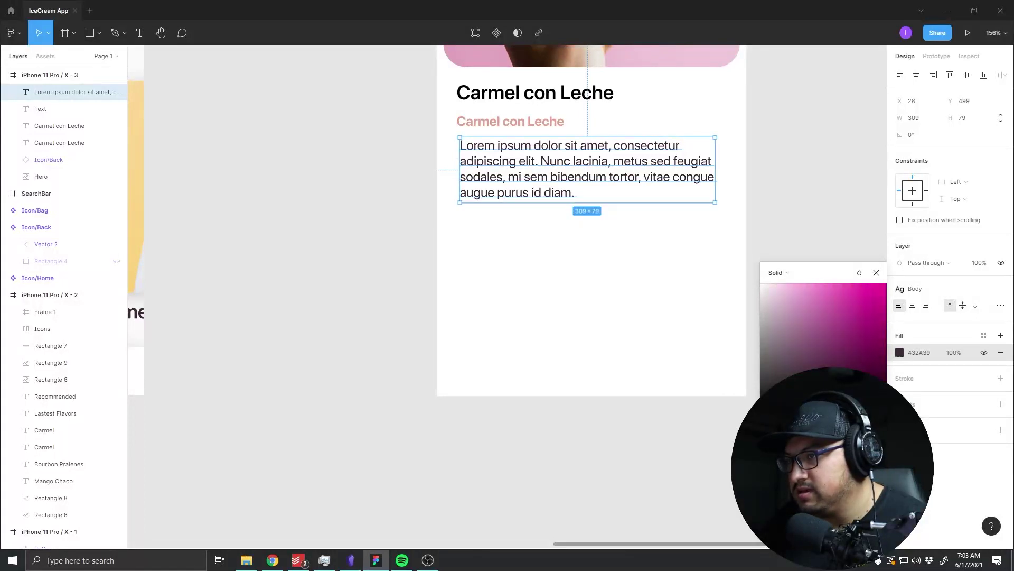
Step: Shift the subtitle left so it aligns directly under the title
drag(307, 356, 810, 358)
drag(211, 343, 586, 340)
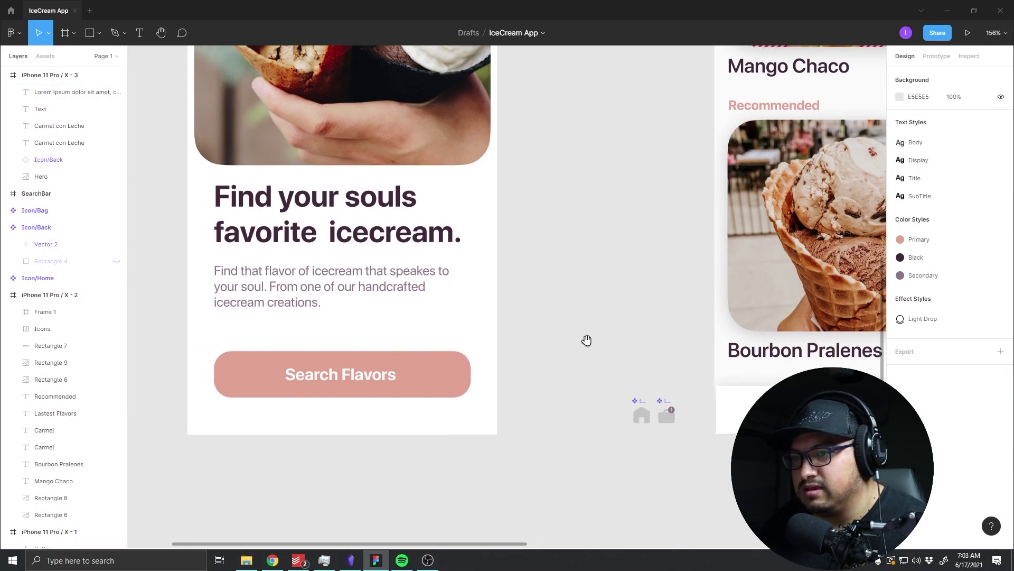
scroll(586, 340, right, 5)
scroll(455, 301, right, 4)
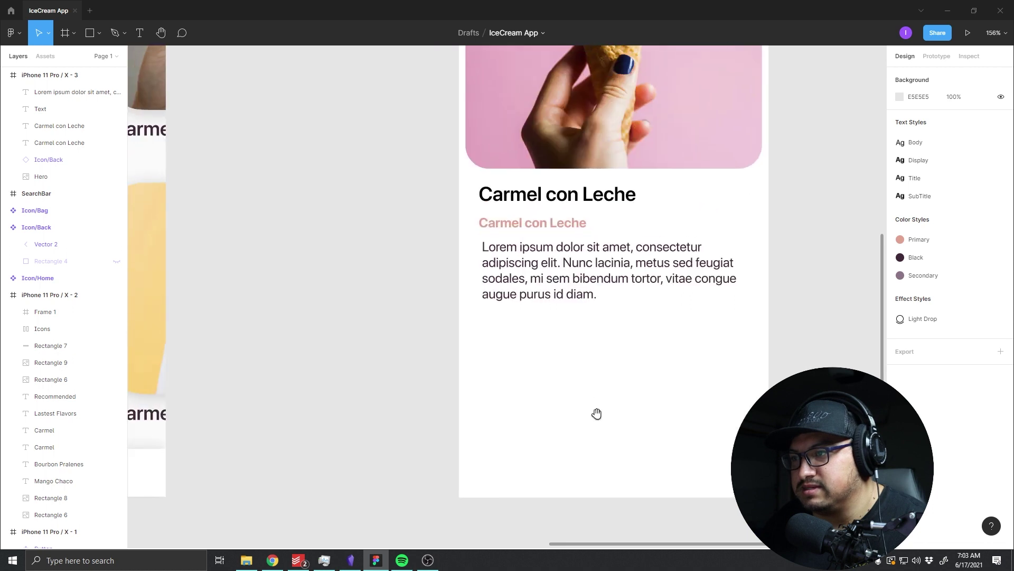
scroll(353, 281, up, 2)
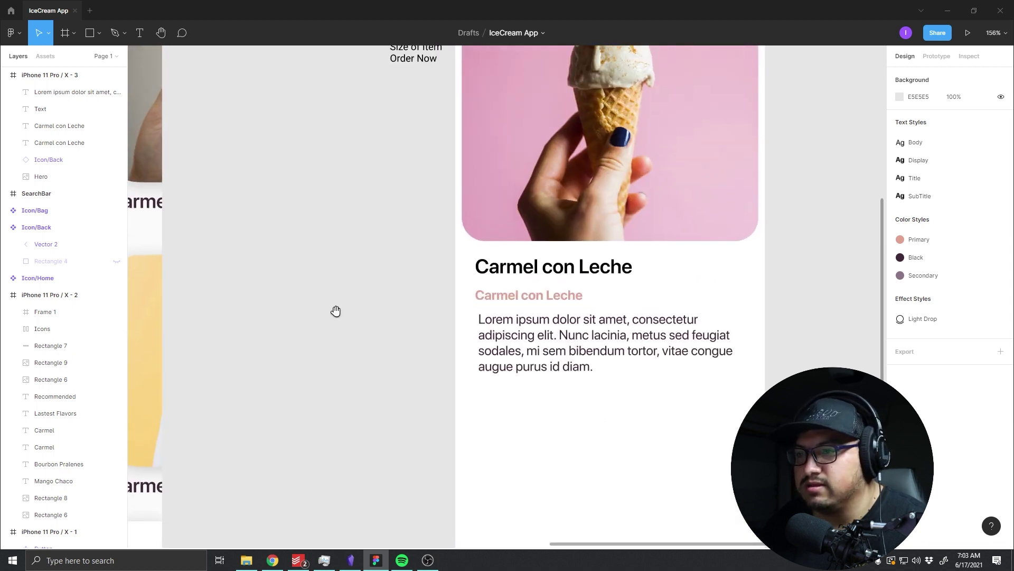
click(539, 288)
drag(543, 294, 540, 294)
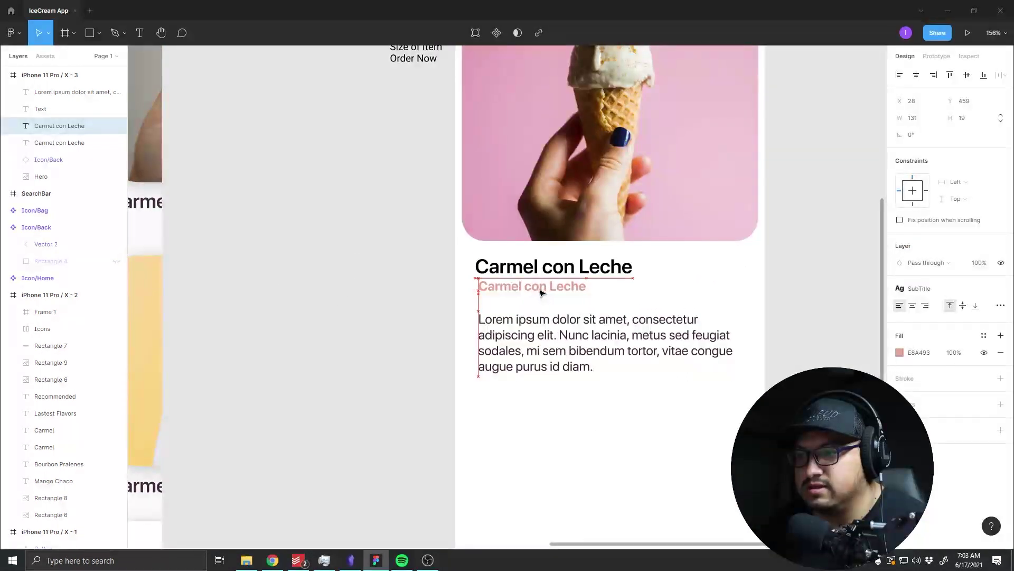
click(655, 304)
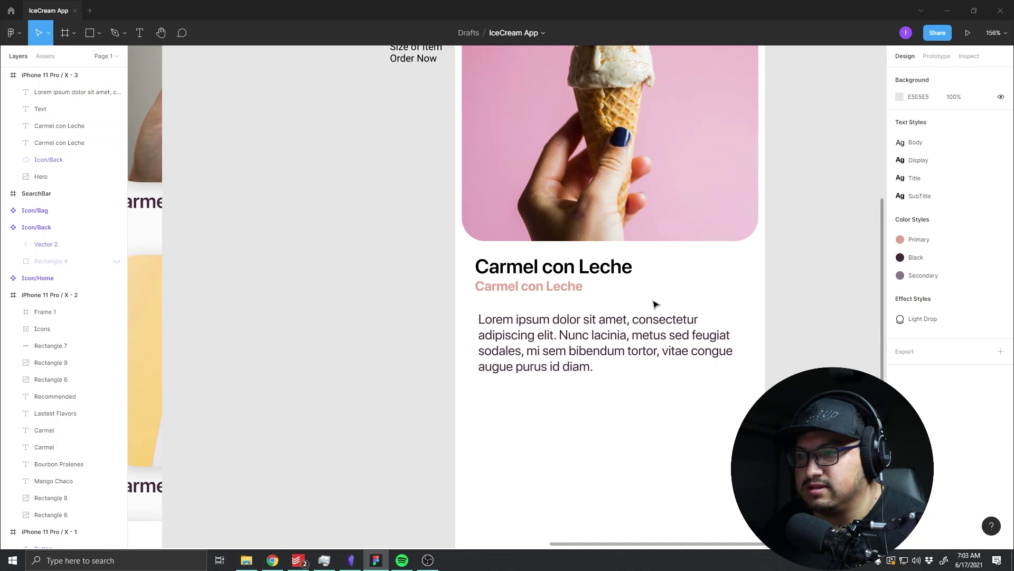
Step: After checking the Dribbble reference, move the title and subtitle up onto the hero photo
key(alt+Tab)
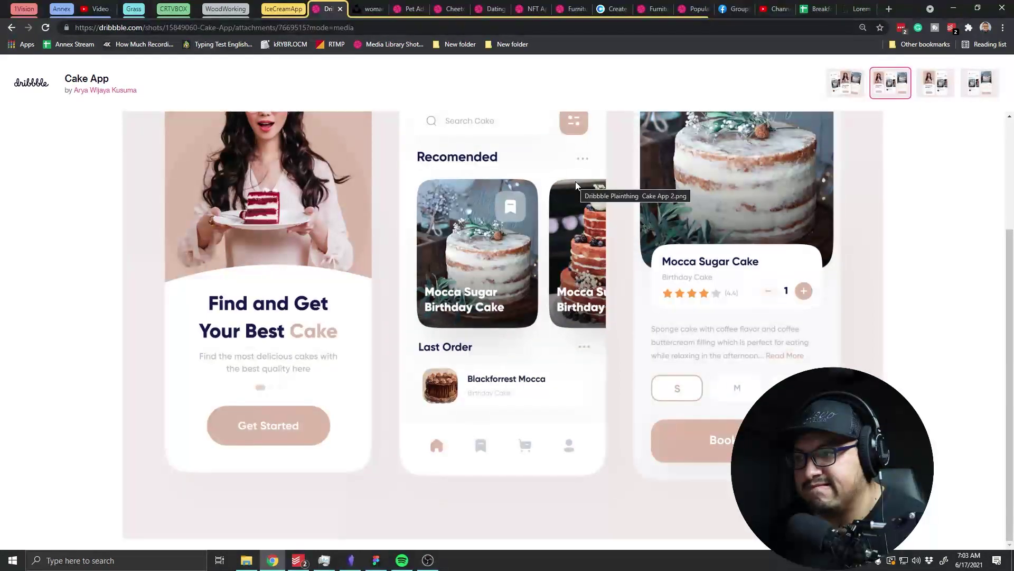
key(alt+Tab)
scroll(672, 296, up, 3)
scroll(668, 359, up, 2)
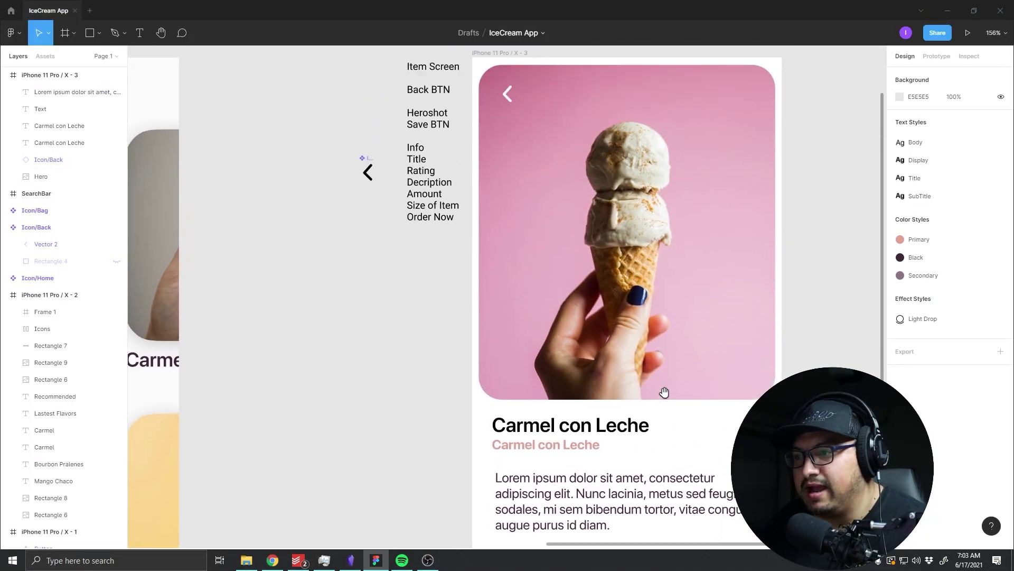
click(629, 443)
shift+click(581, 425)
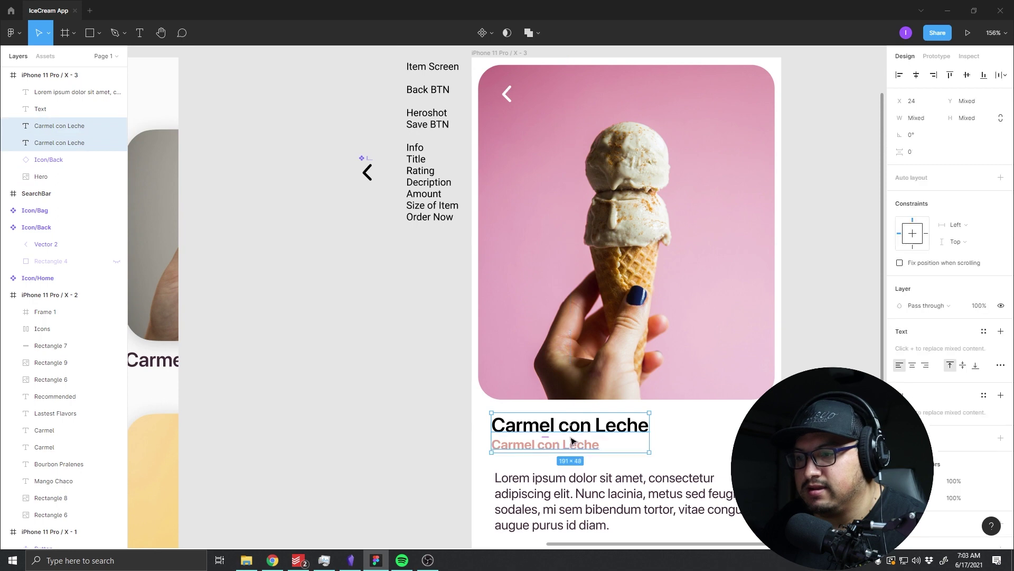
drag(571, 442, 573, 361)
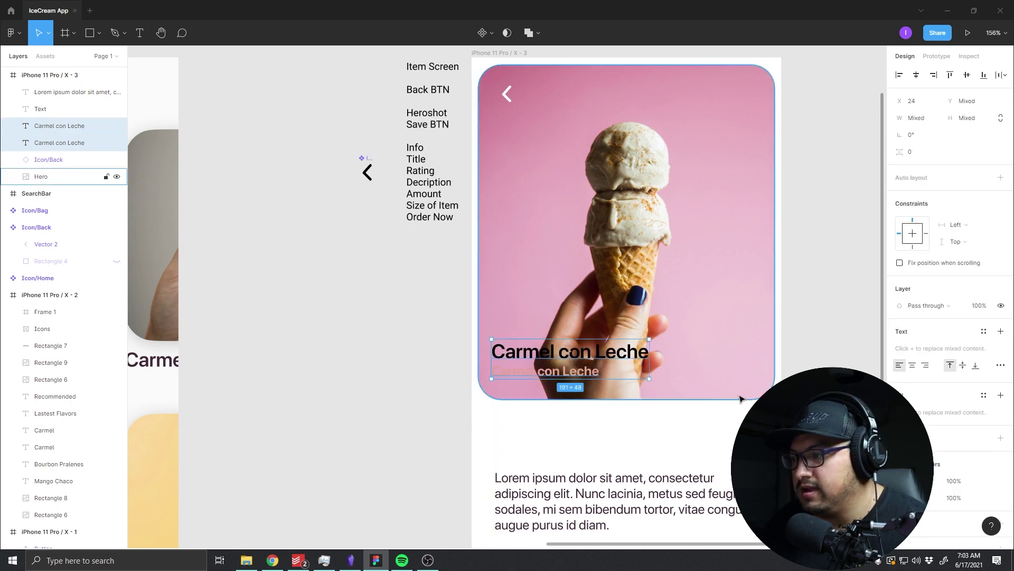
Step: Make both Carmel con Leche text lines white
click(943, 481)
click(761, 284)
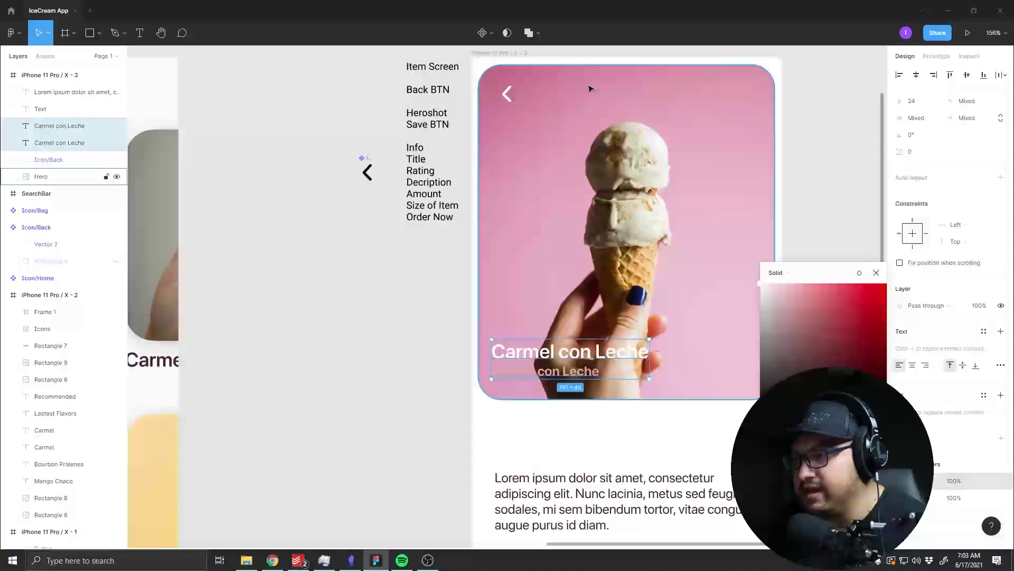
click(646, 448)
click(568, 371)
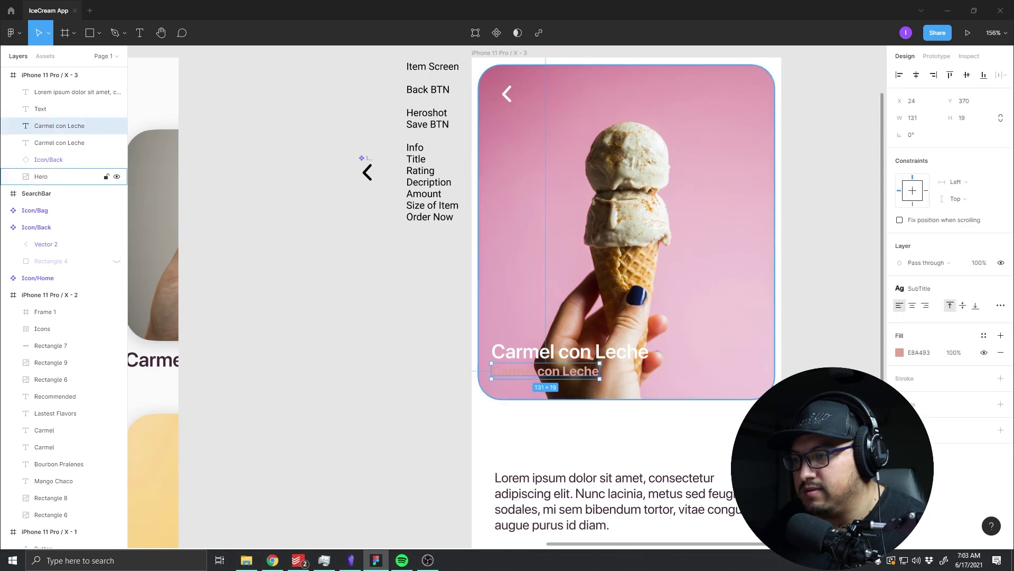
click(900, 353)
click(761, 284)
click(679, 453)
click(641, 355)
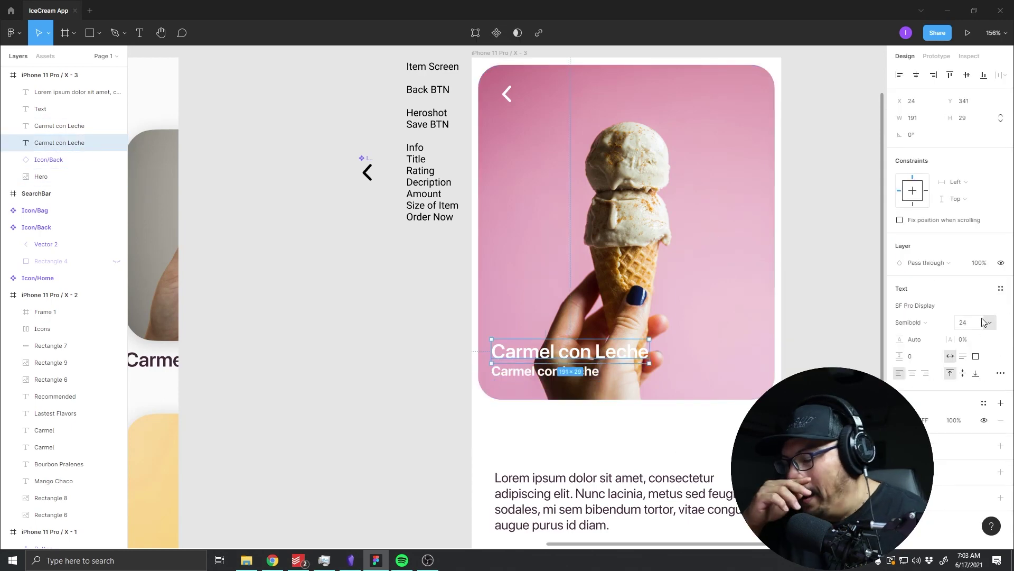
click(662, 369)
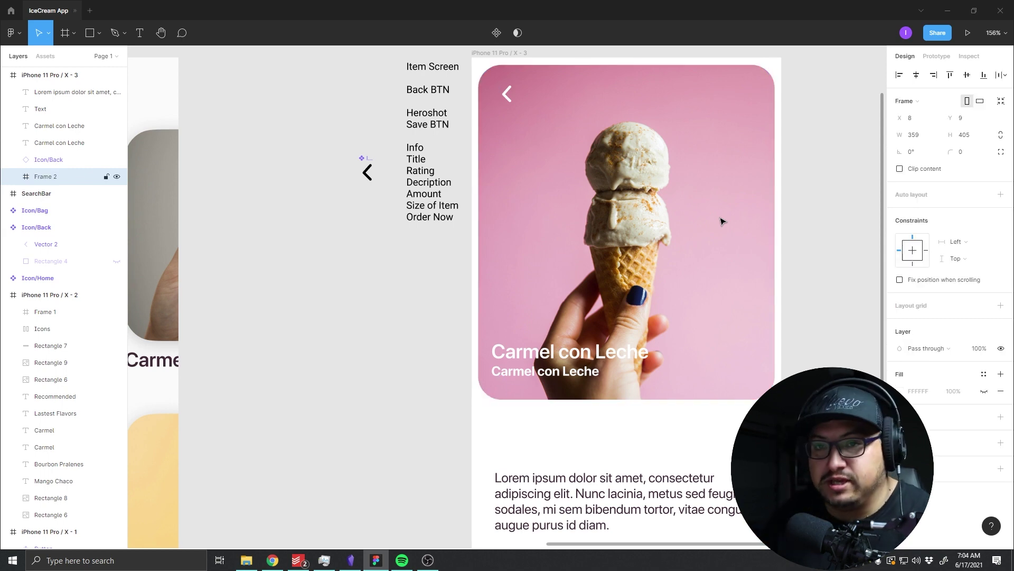
Step: Wrap the Hero image in a new frame, Frame 2, with Clip content turned on
key(ctrl+alt+g)
click(12, 176)
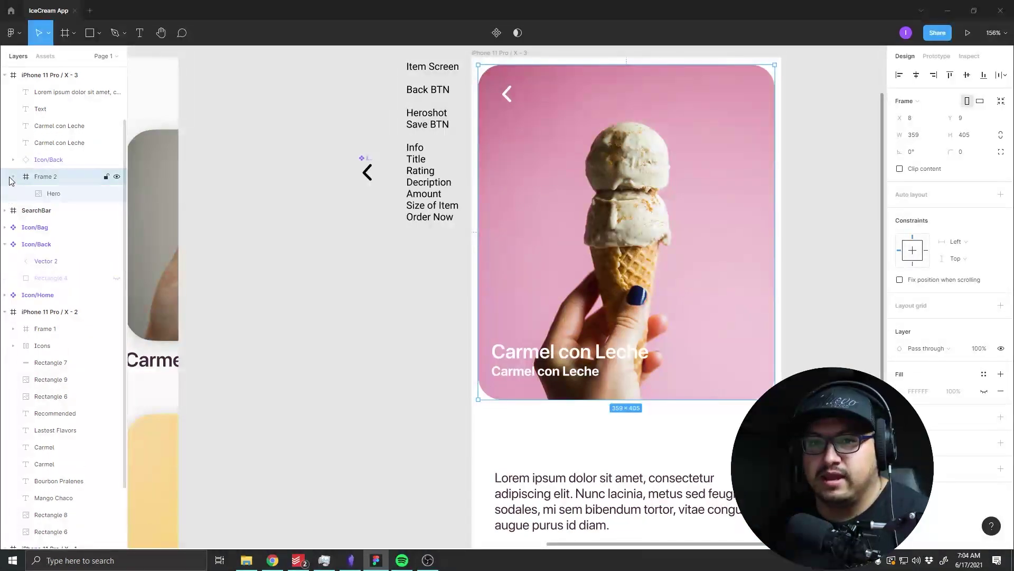
click(53, 194)
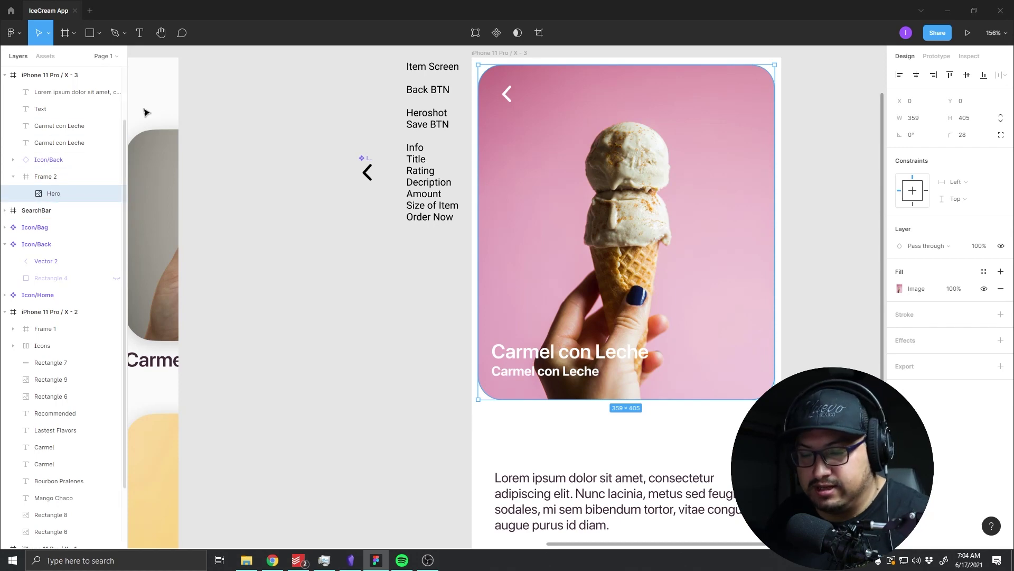
click(47, 176)
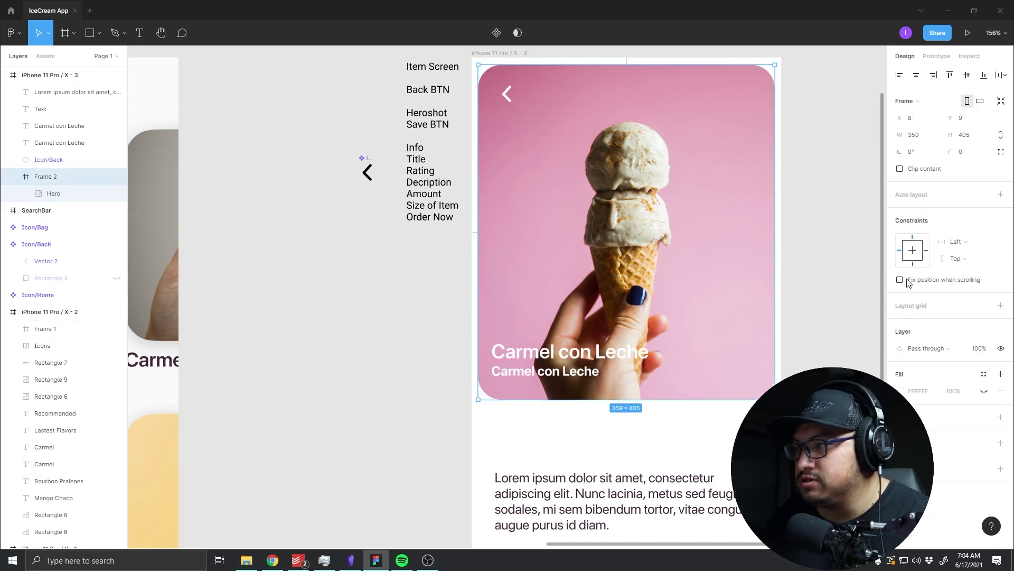
click(904, 168)
key(t)
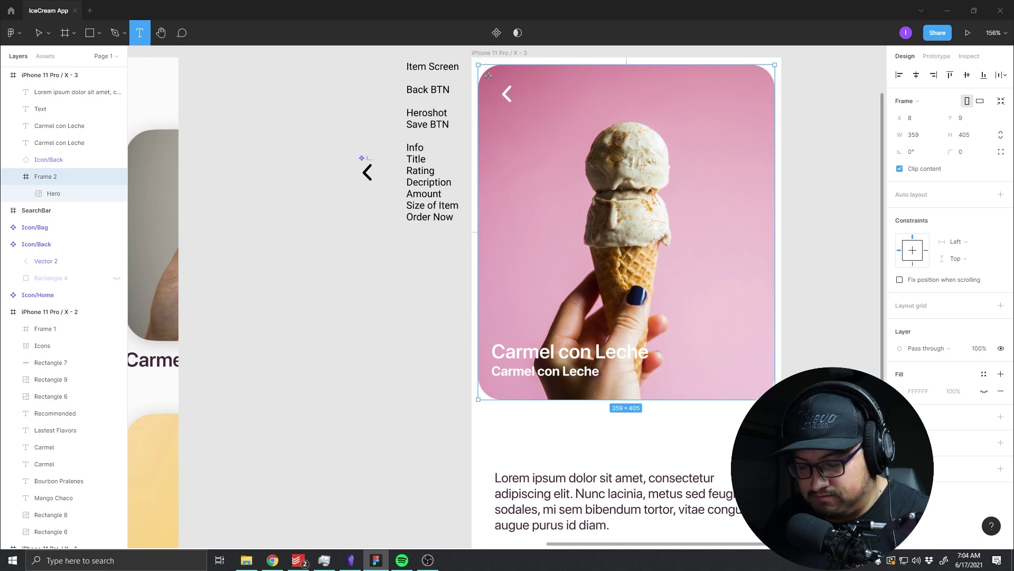
Step: Draw a 000000 black rectangle over the hero photo and switch its fill to a linear gradient
key(r)
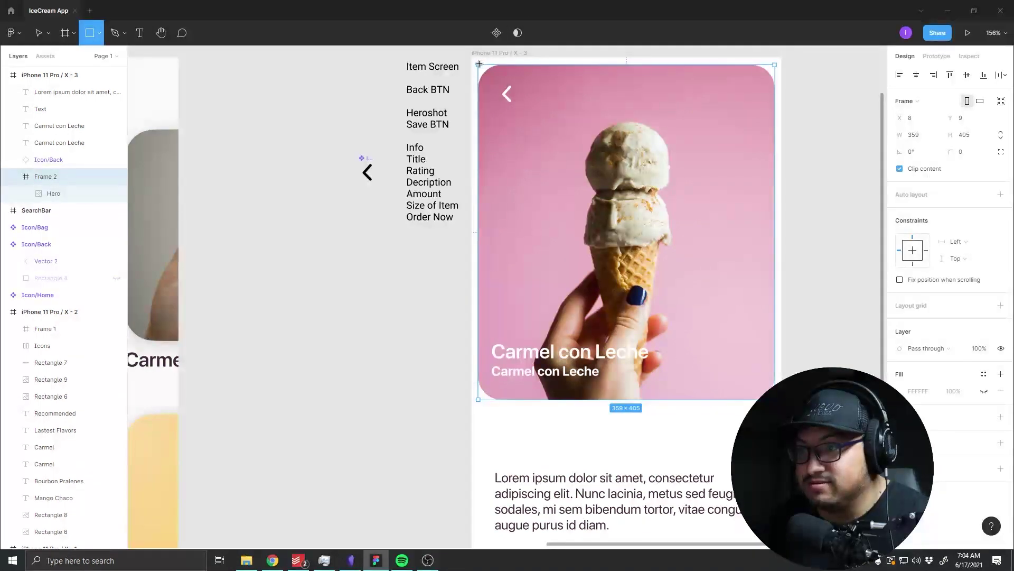
drag(480, 60, 759, 396)
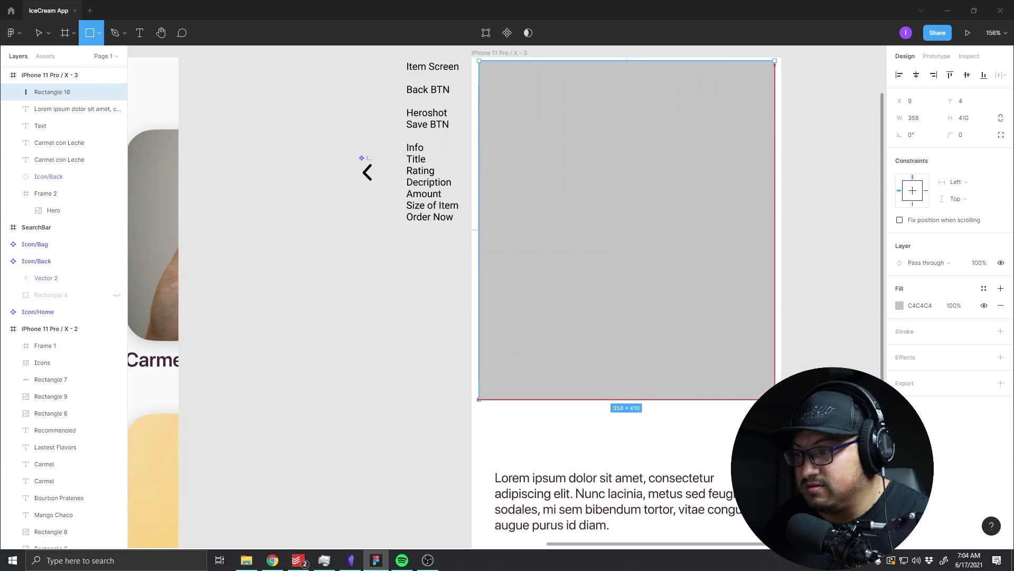
drag(475, 399, 474, 399)
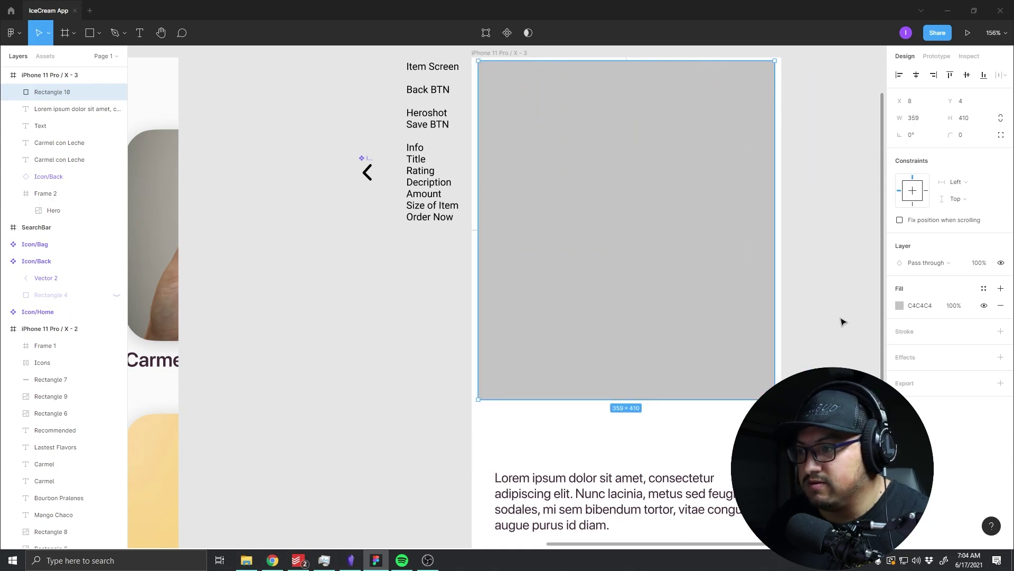
click(900, 306)
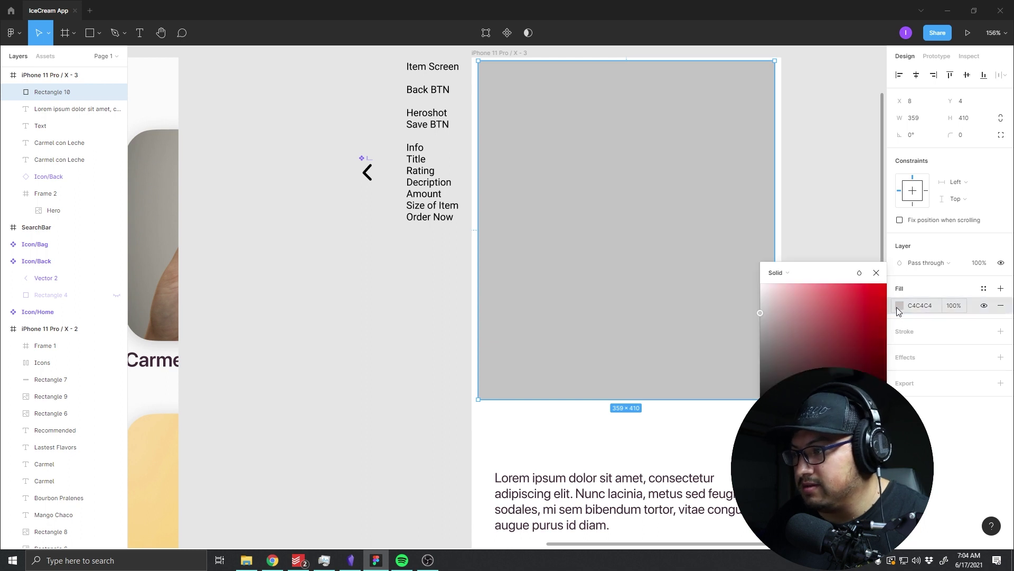
text(000000)
key(Return)
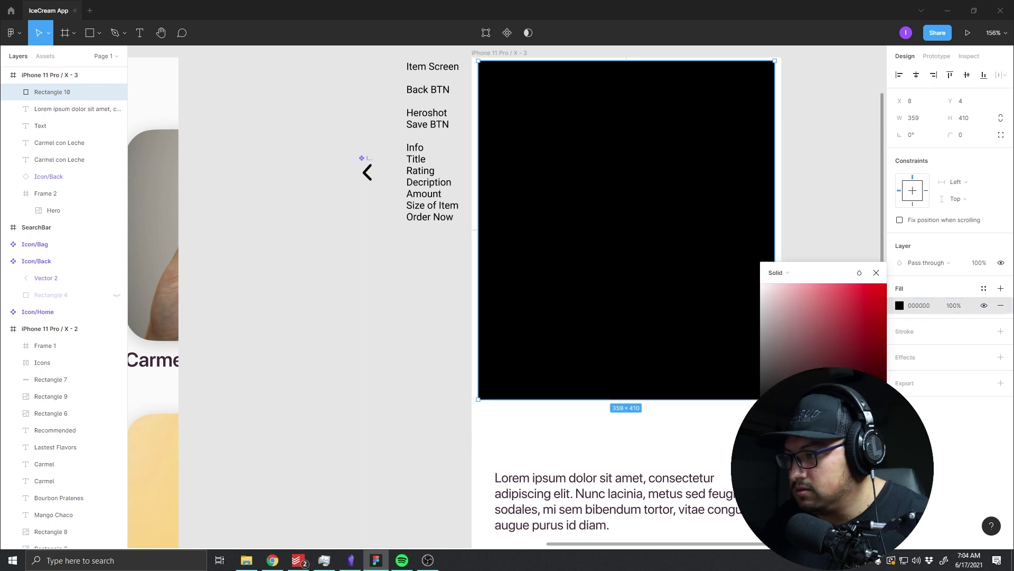
click(786, 272)
click(791, 286)
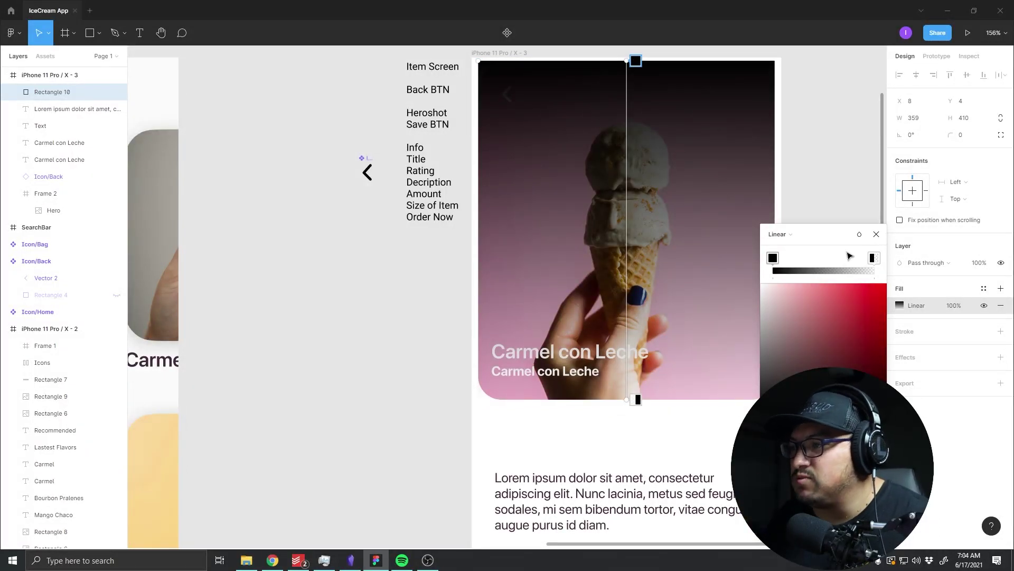
Step: Tune the gradient stops so the overlay stays transparent and darkens only toward the bottom
mouse_move(874, 257)
mouse_down()
mouse_move(806, 257)
mouse_move(874, 257)
mouse_up()
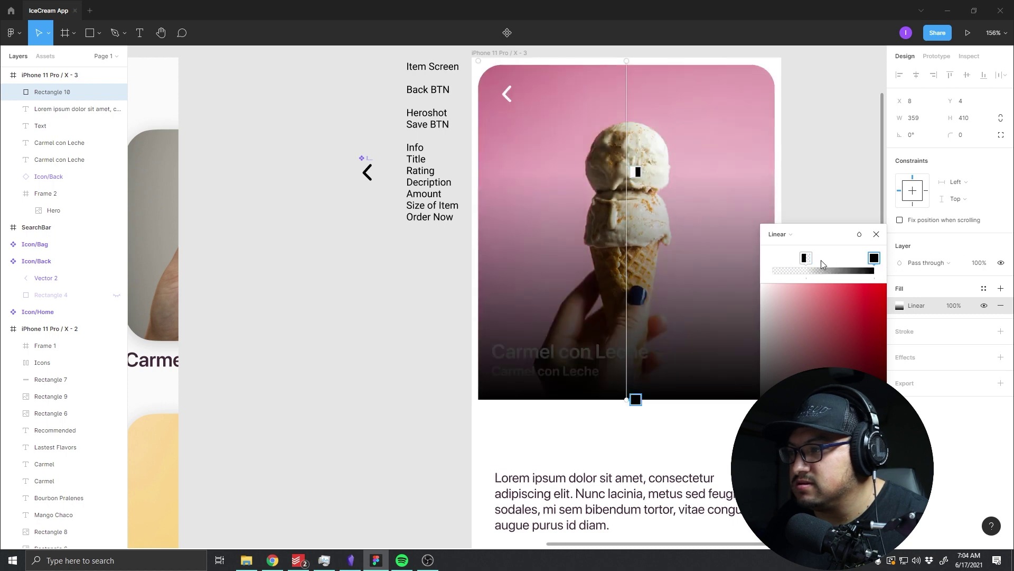
drag(806, 257, 772, 257)
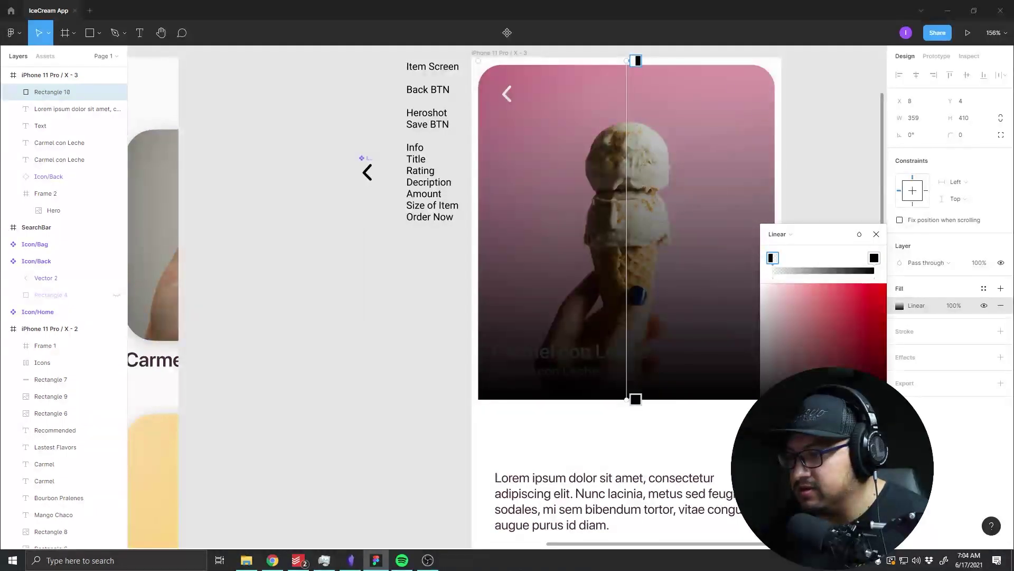
mouse_move(771, 431)
mouse_down()
mouse_move(846, 431)
mouse_move(782, 431)
mouse_up()
click(874, 257)
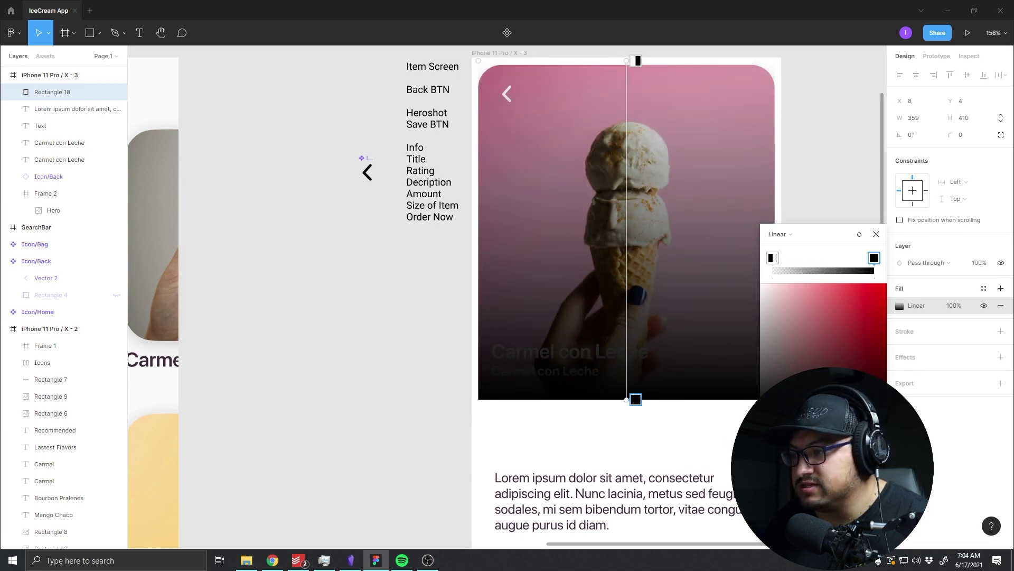
drag(875, 431, 829, 431)
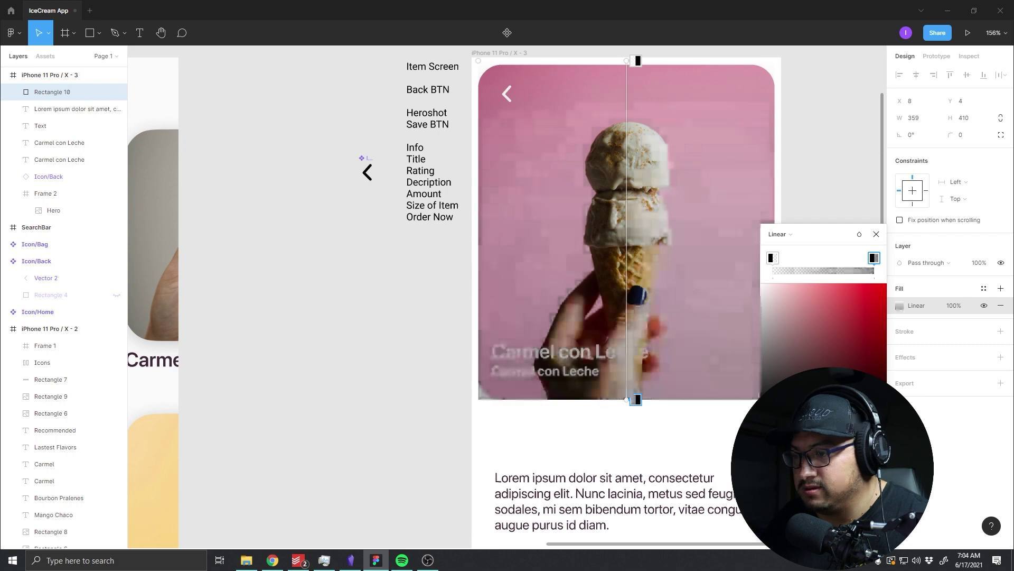
mouse_move(772, 258)
mouse_down()
mouse_move(852, 259)
mouse_move(836, 259)
mouse_up()
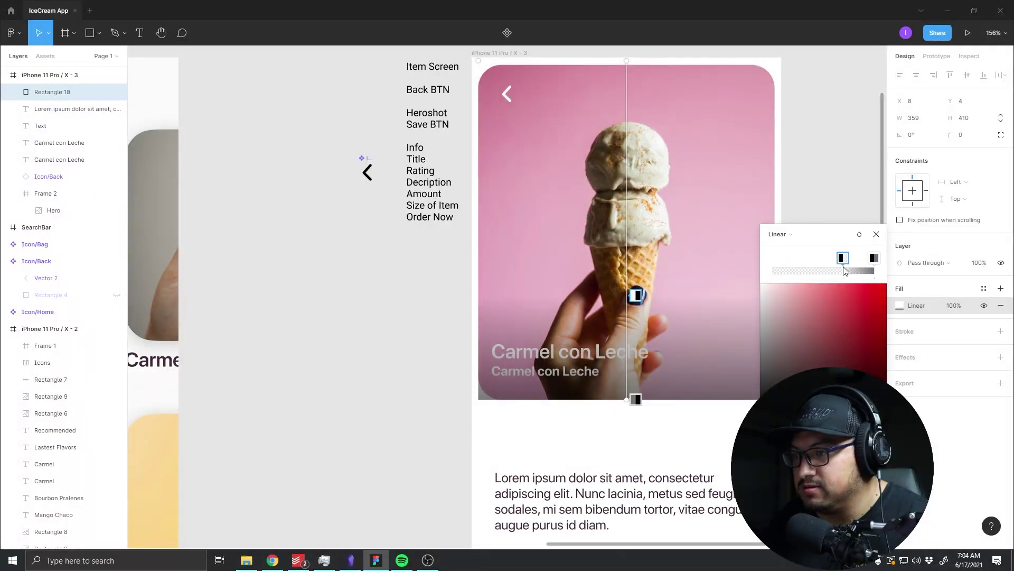
click(876, 259)
drag(845, 432, 824, 433)
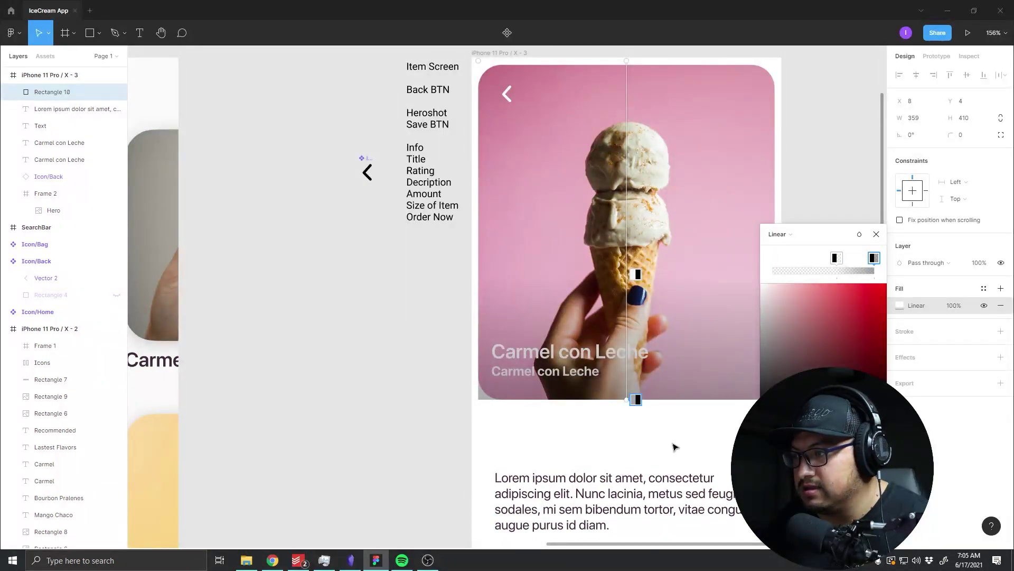
click(876, 234)
Step: Undo an accidental overlay move and reorder the Rectangle 10 layer in the Layers panel
click(867, 285)
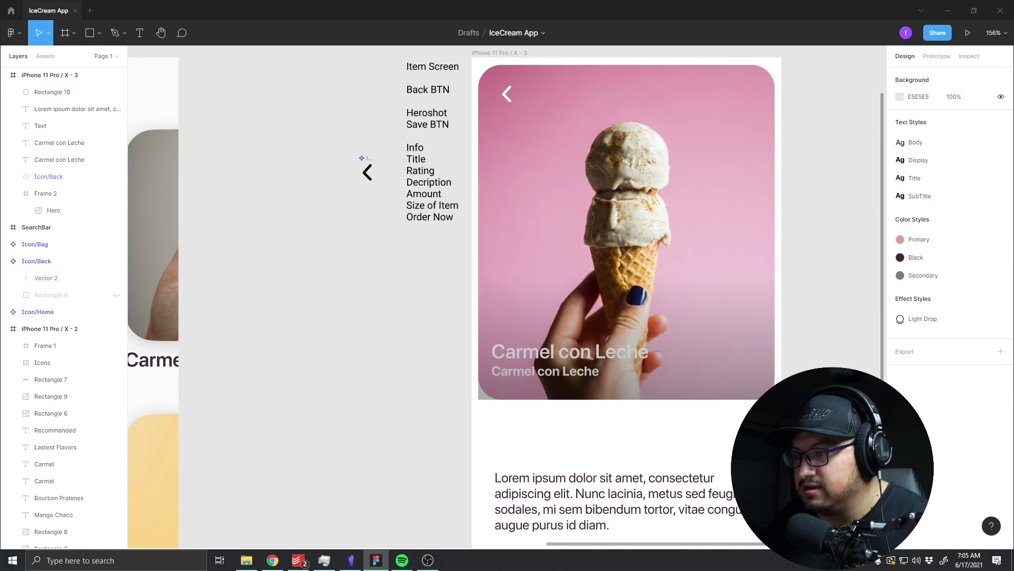
drag(737, 338, 363, 227)
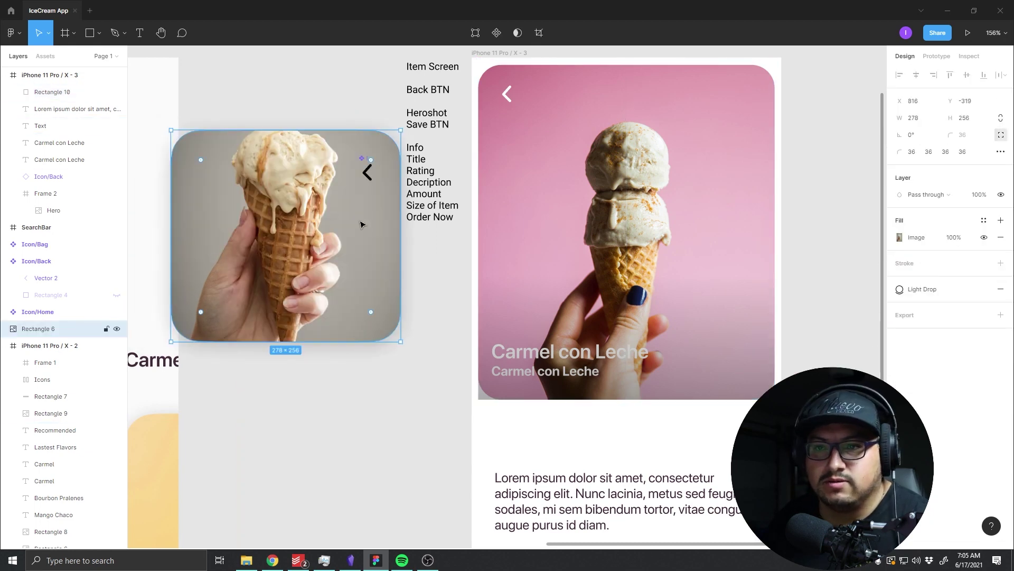
key(ctrl+z)
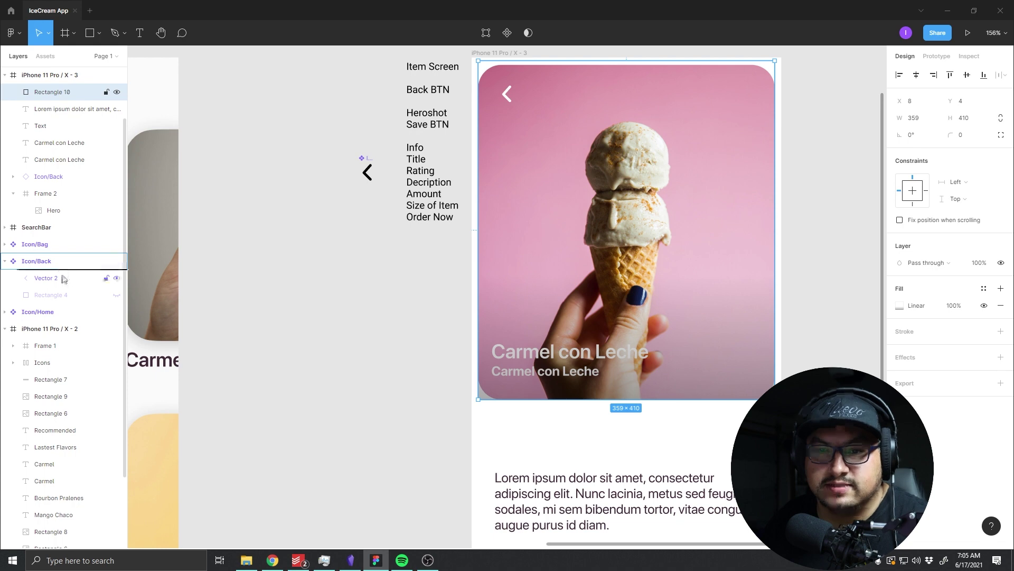
mouse_move(62, 341)
mouse_down()
mouse_move(58, 353)
mouse_move(59, 93)
mouse_up()
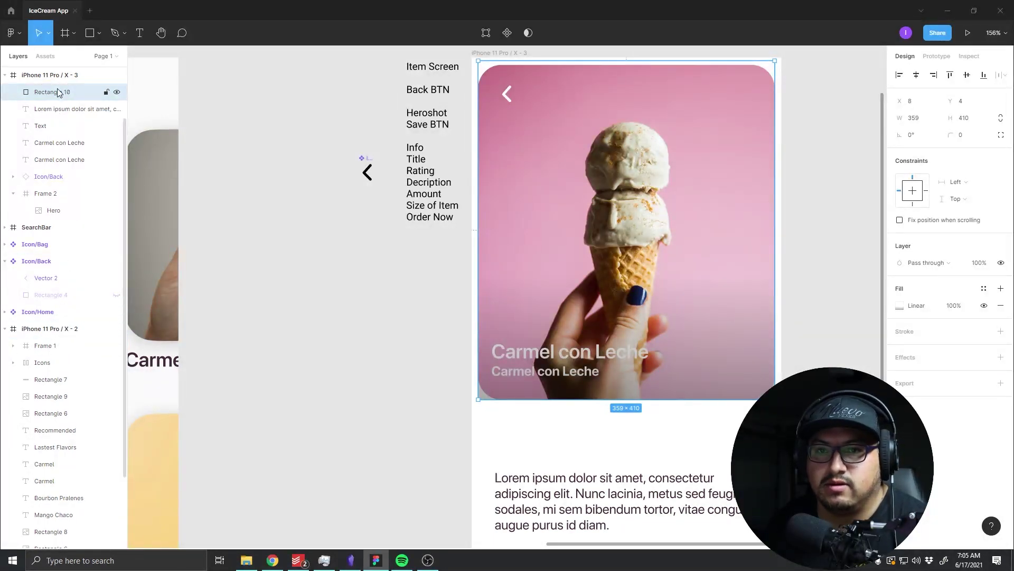
Step: Rename Frame 2 to HeroFrame and move Rectangle 10 inside it above Hero
double_click(52, 194)
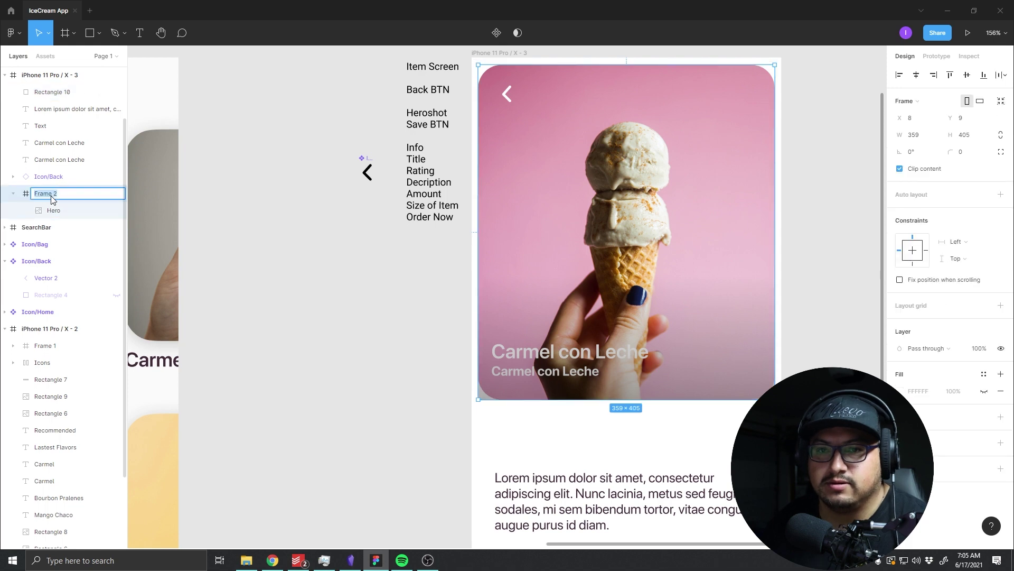
right_click(53, 198)
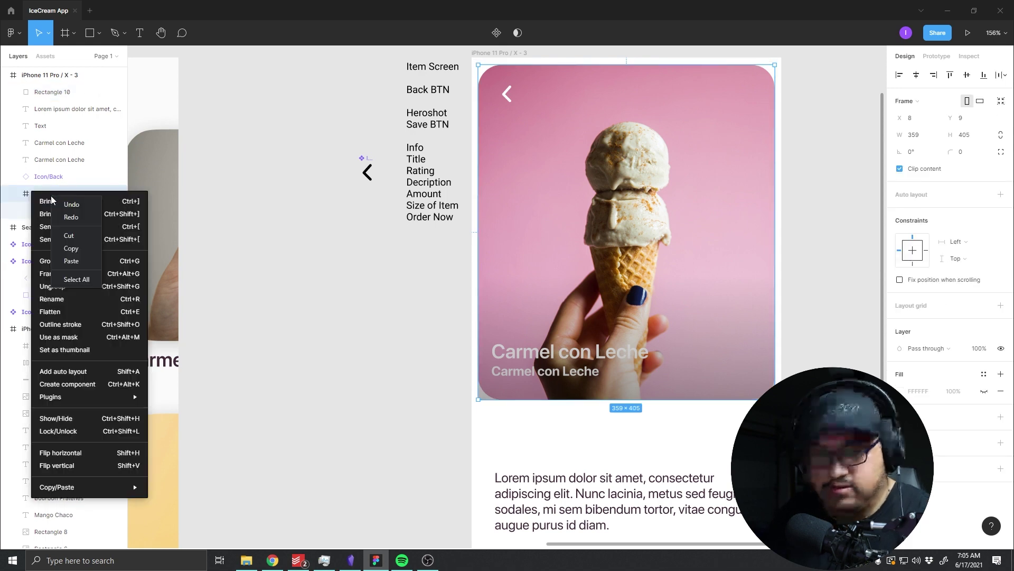
key(Escape)
key(Escape)
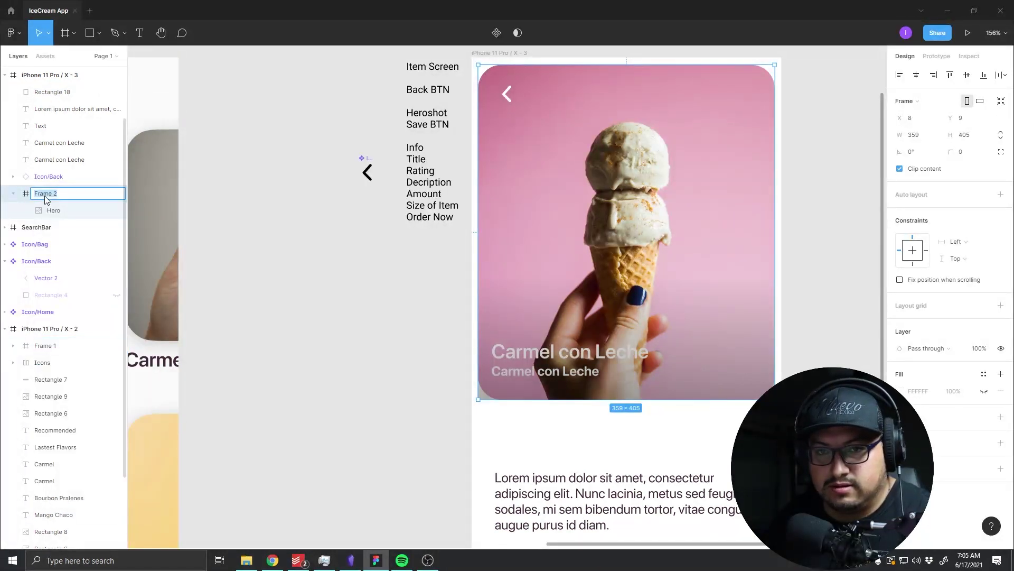
key(BackSpace)
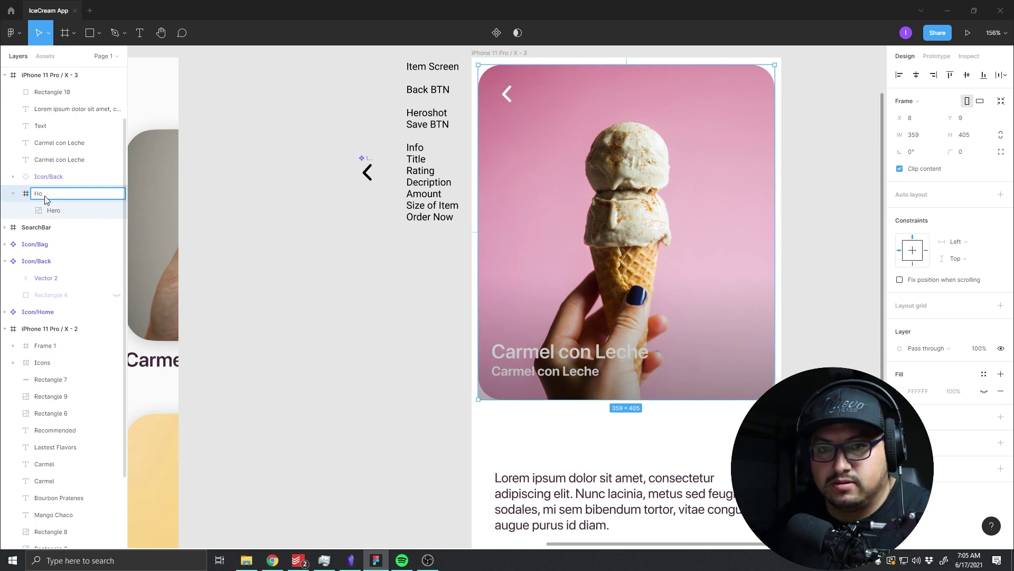
text(eroFram)
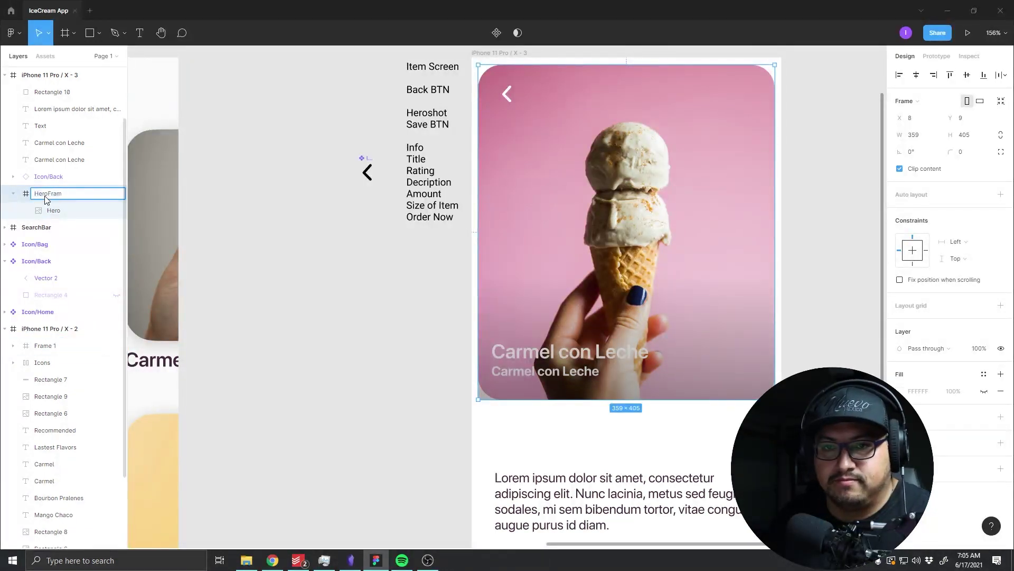
text(e)
key(Return)
drag(51, 92, 58, 217)
mouse_move(65, 193)
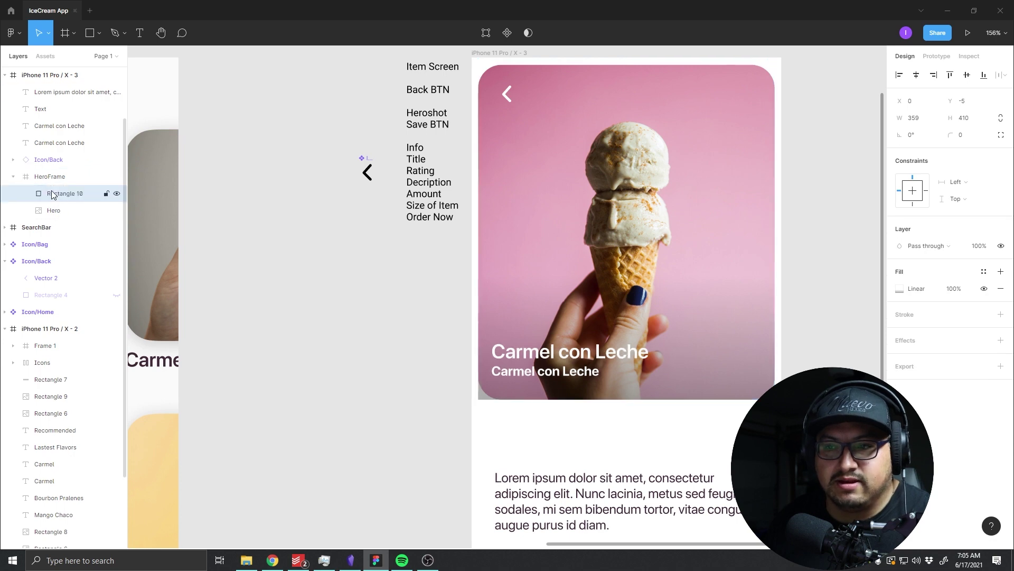
Step: Set the Hero image's corner radius to 0
click(49, 176)
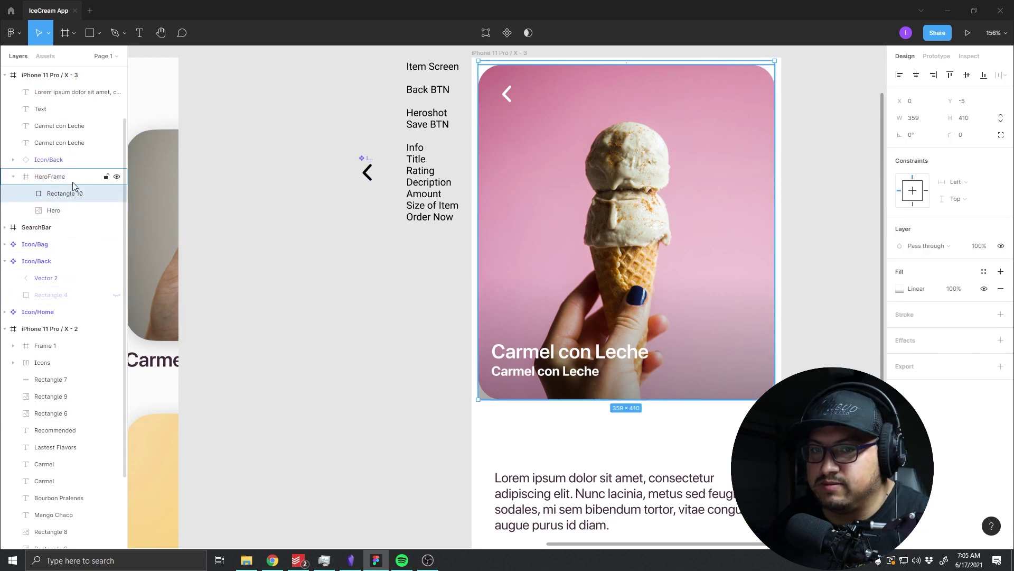
click(35, 216)
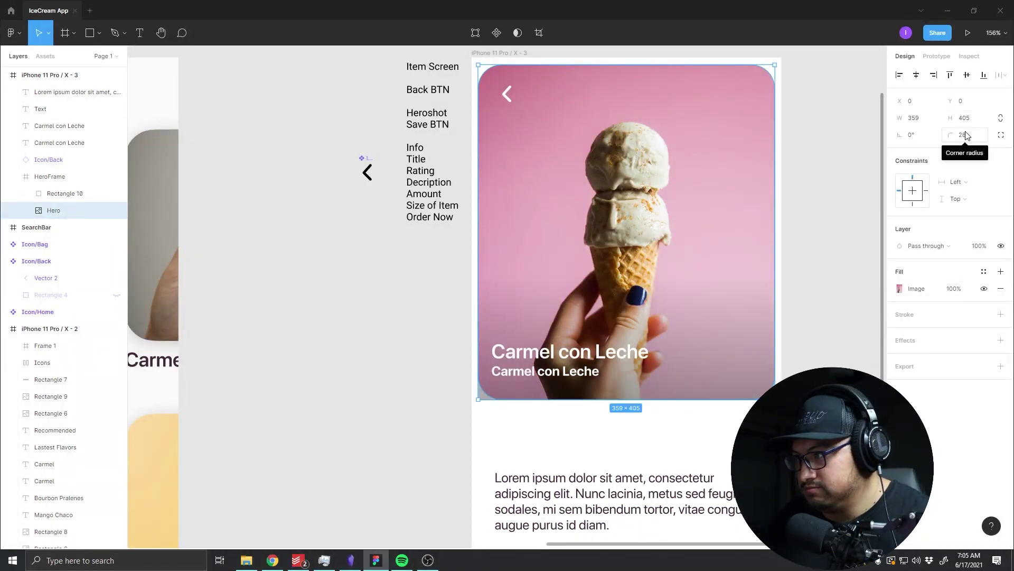
drag(951, 135, 945, 140)
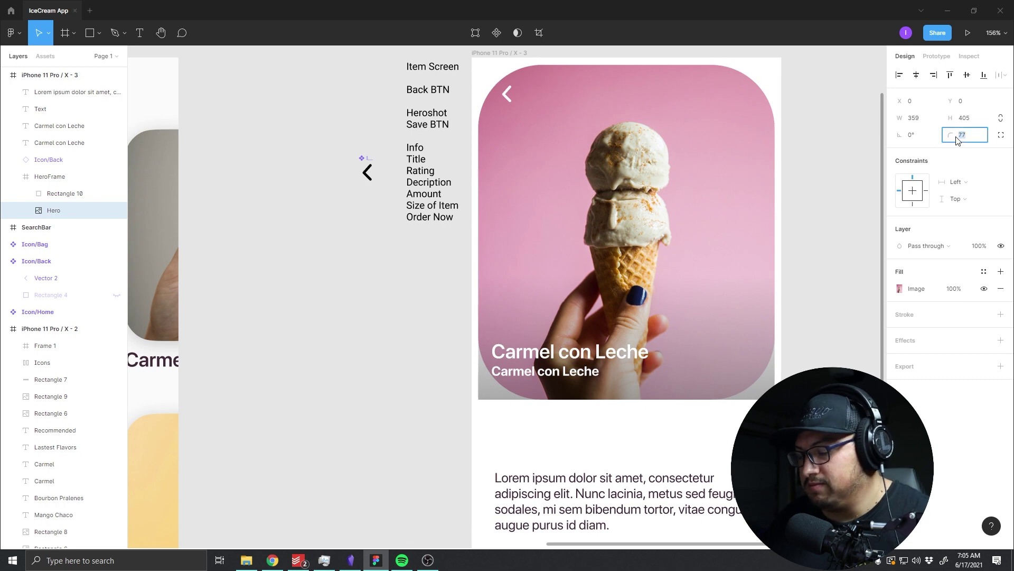
text(0)
key(Return)
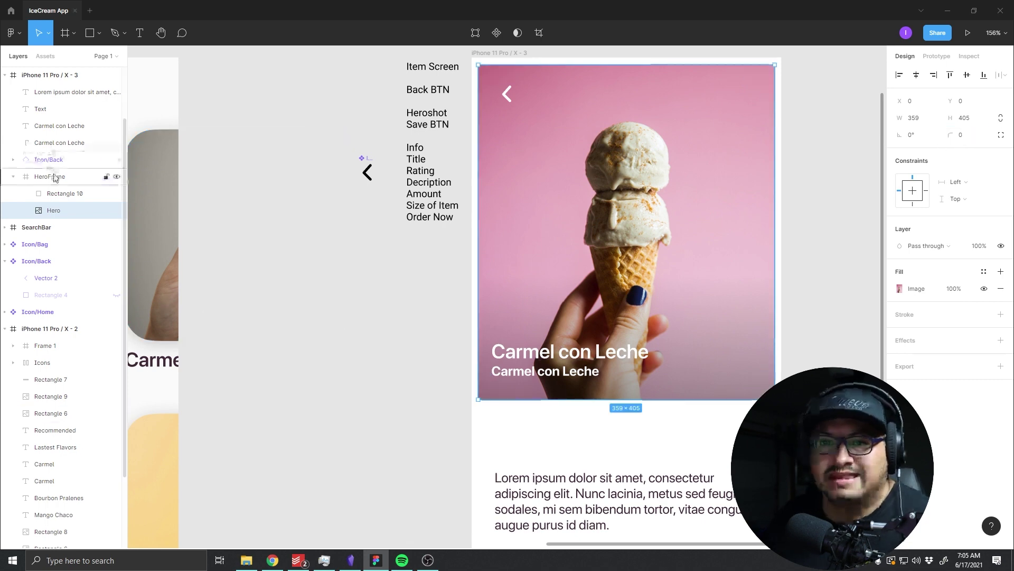
Step: Give HeroFrame a 28 corner radius
click(55, 177)
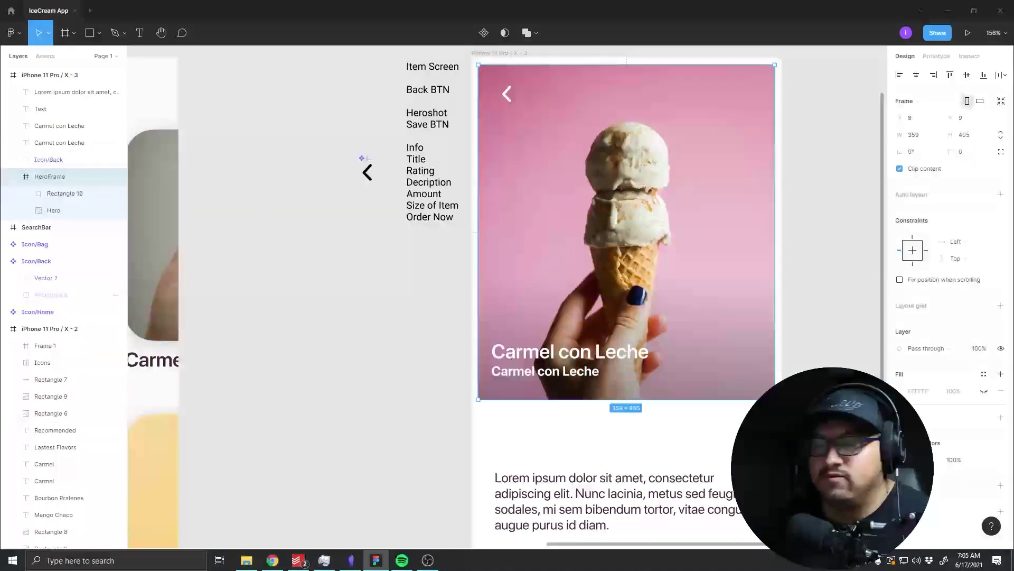
click(965, 151)
text(28)
key(Return)
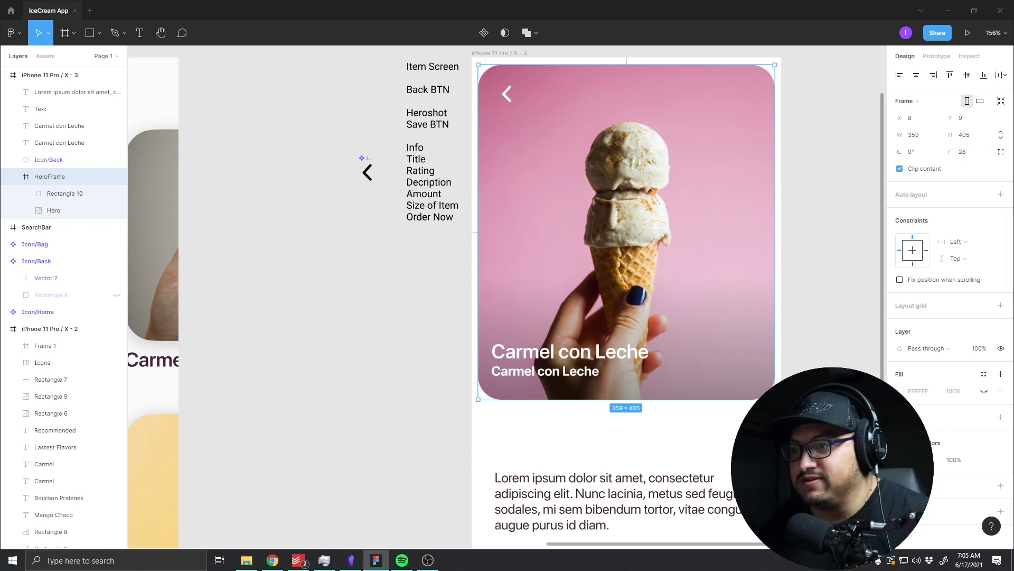
key(Escape)
click(568, 351)
Step: Nudge both Carmel con Leche texts slightly down and set the title weight to Bold
shift+click(561, 373)
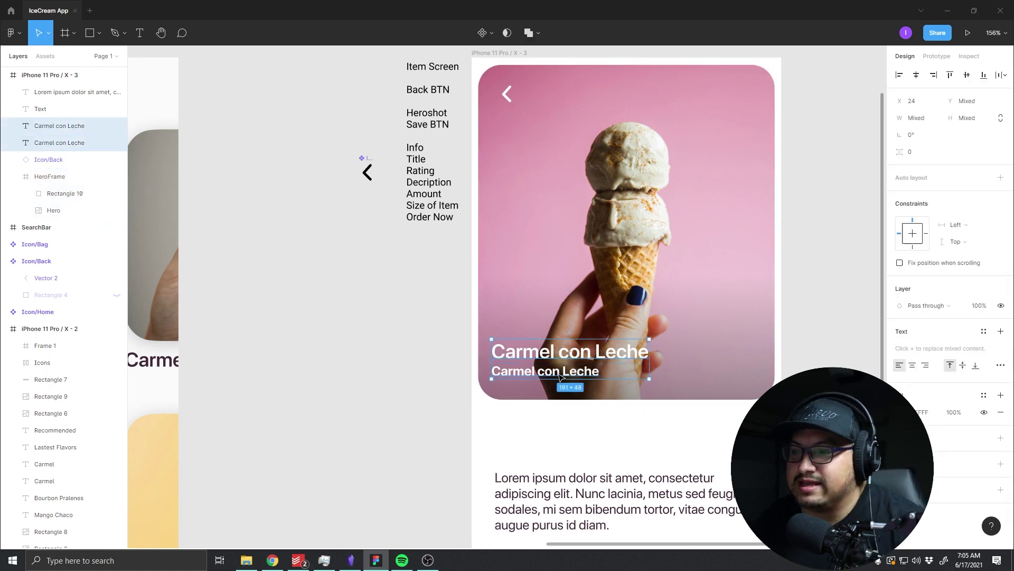
drag(561, 376, 561, 383)
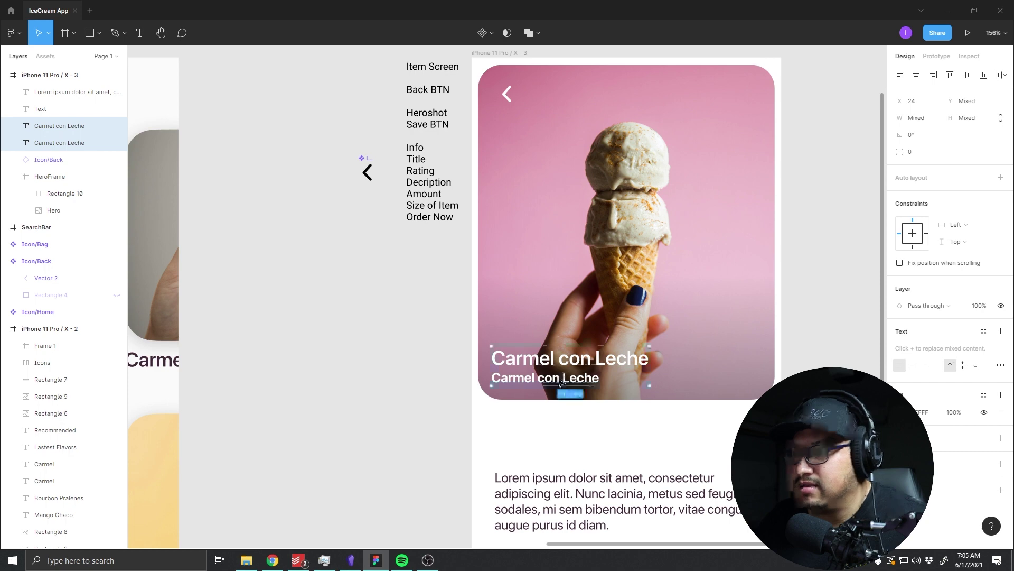
click(598, 378)
key(Tab)
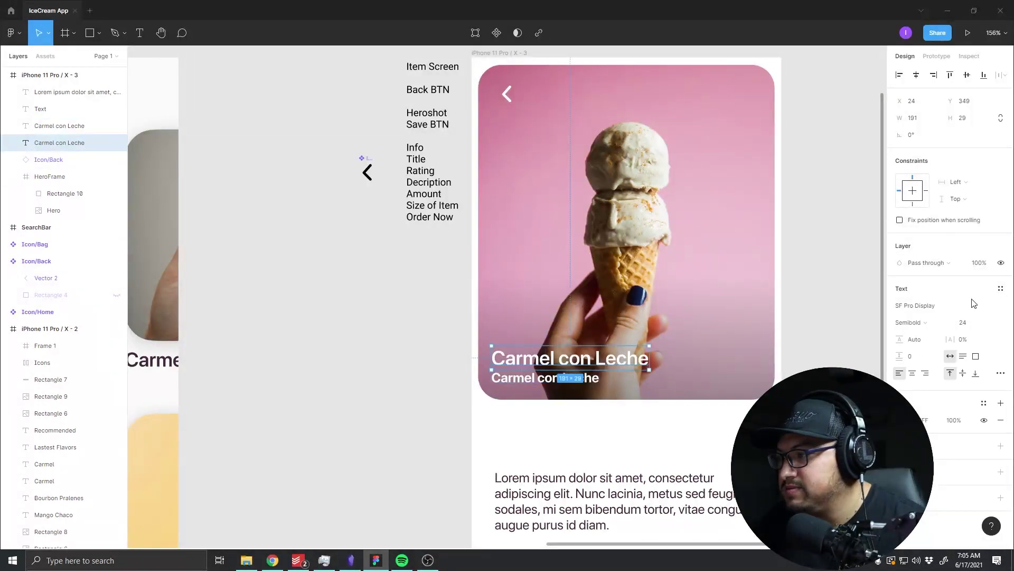
click(1000, 308)
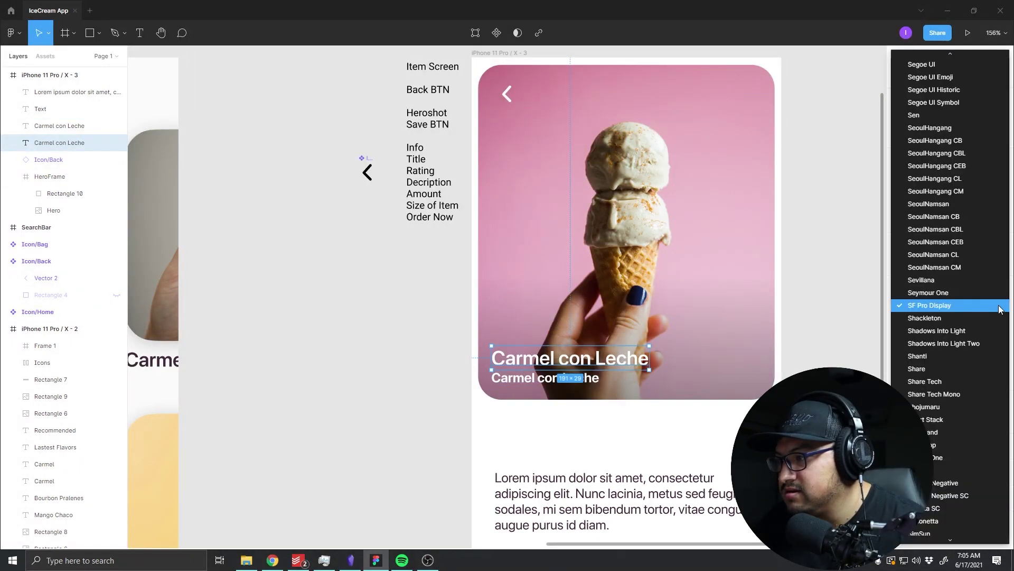
click(744, 297)
click(946, 325)
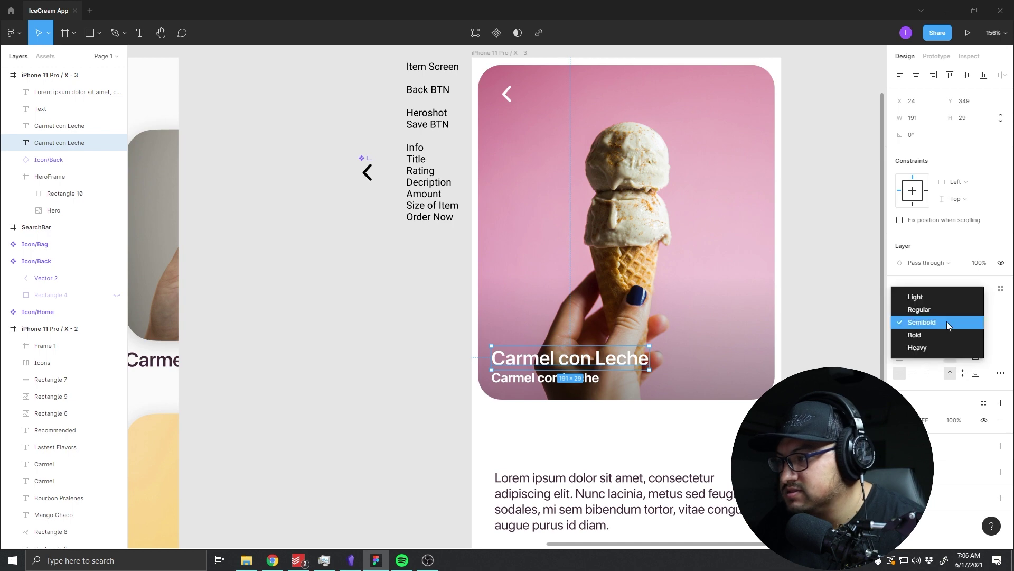
key(shift+Tab)
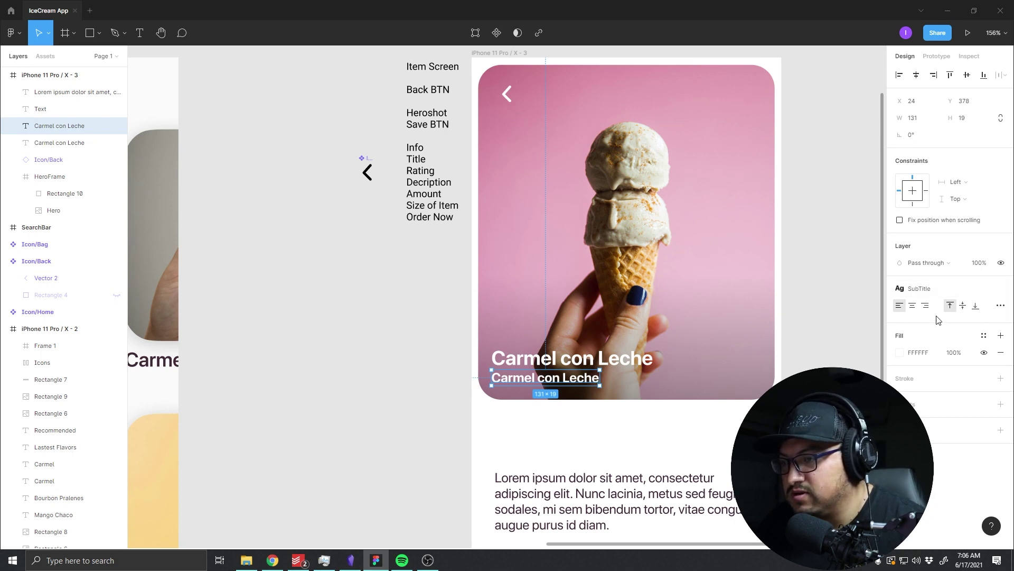
mouse_move(943, 287)
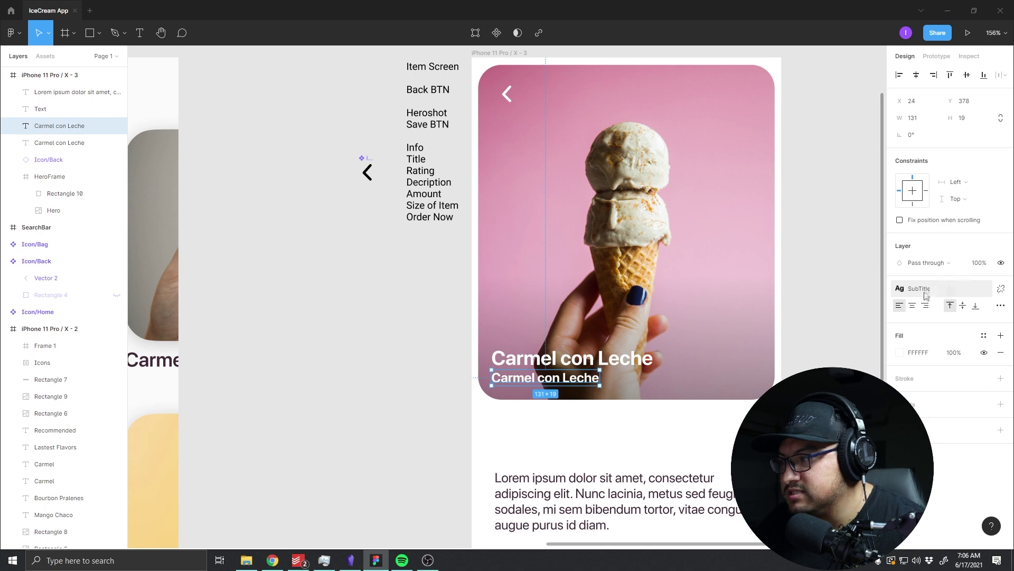
Step: Detach the subtitle from the SubTitle style and set it to SF Pro Display Semibold 16
click(925, 294)
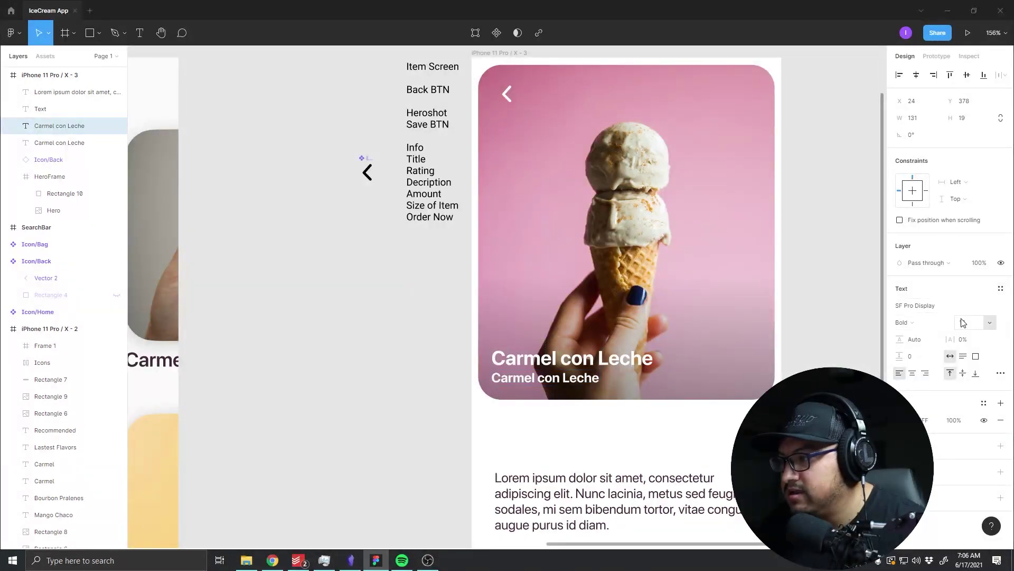
click(949, 321)
click(947, 308)
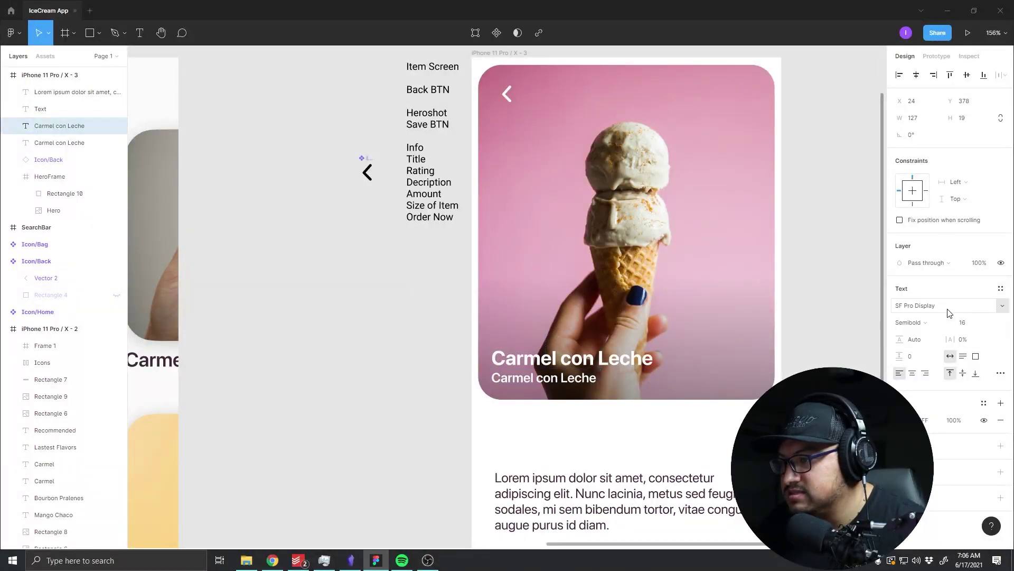
key(Escape)
click(551, 369)
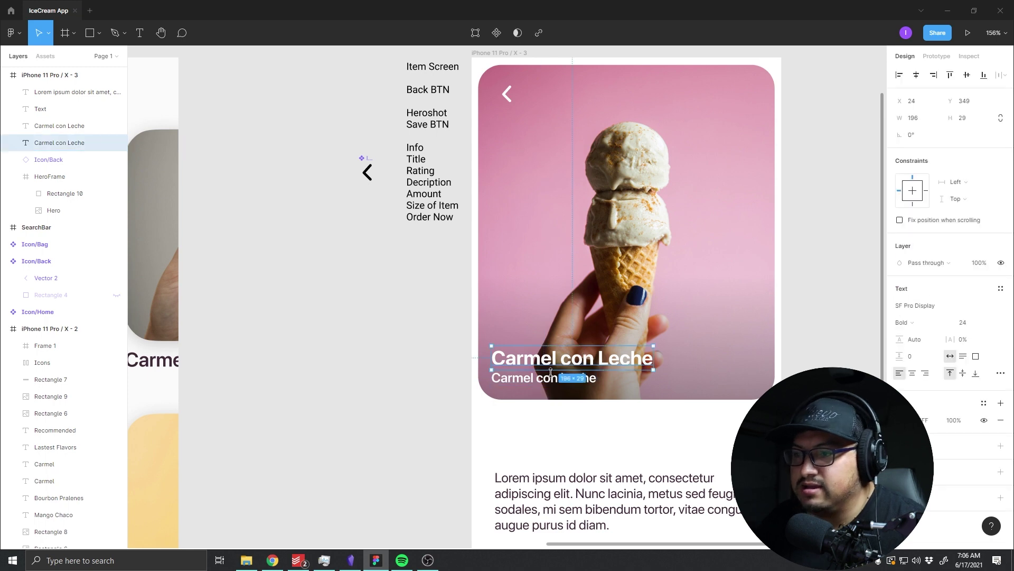
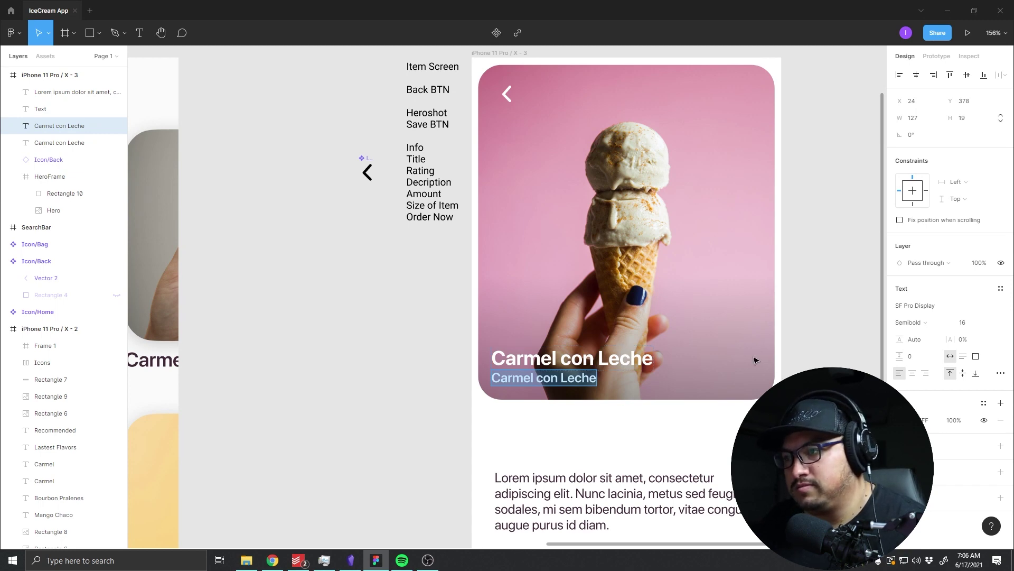
Step: Change the item screen's subtitle text to 'hand scooped'
text(hand sc)
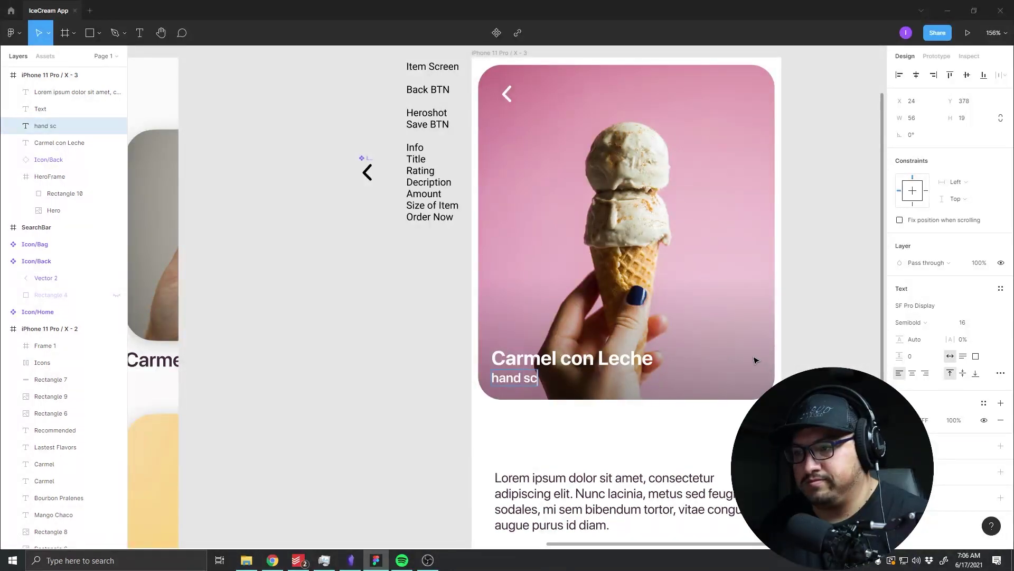
text(ooped)
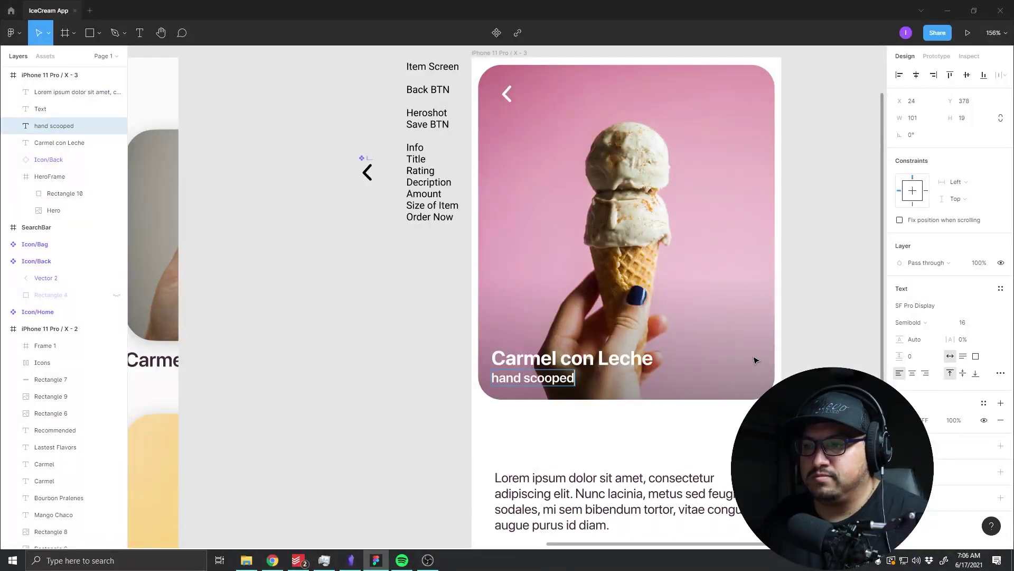
key(Escape)
click(502, 437)
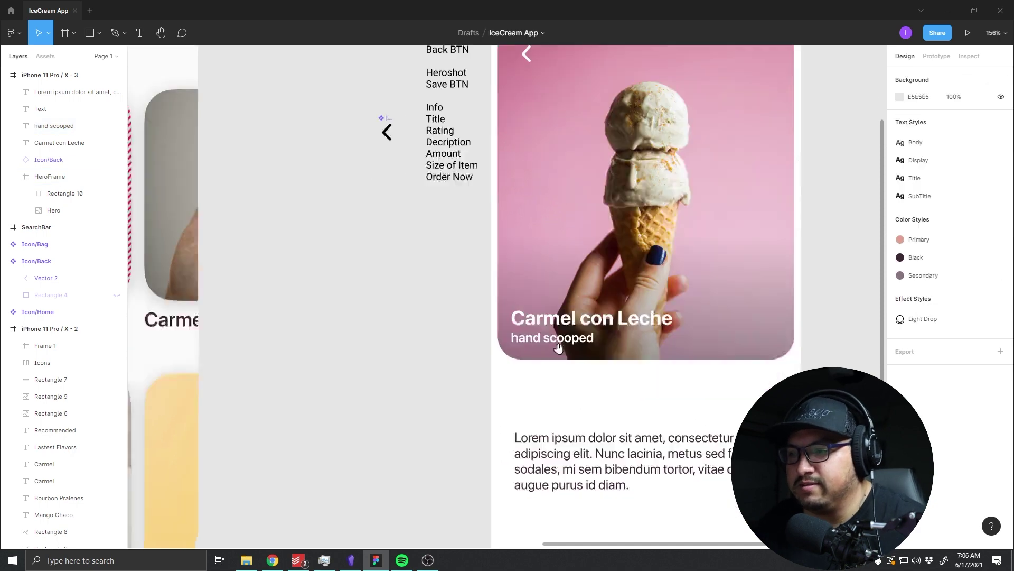
Step: Nudge the Lorem ipsum description up to sit 23 px below the hero image
mouse_move(502, 437)
mouse_down()
mouse_move(575, 317)
mouse_move(233, 449)
mouse_move(450, 306)
mouse_up()
click(529, 317)
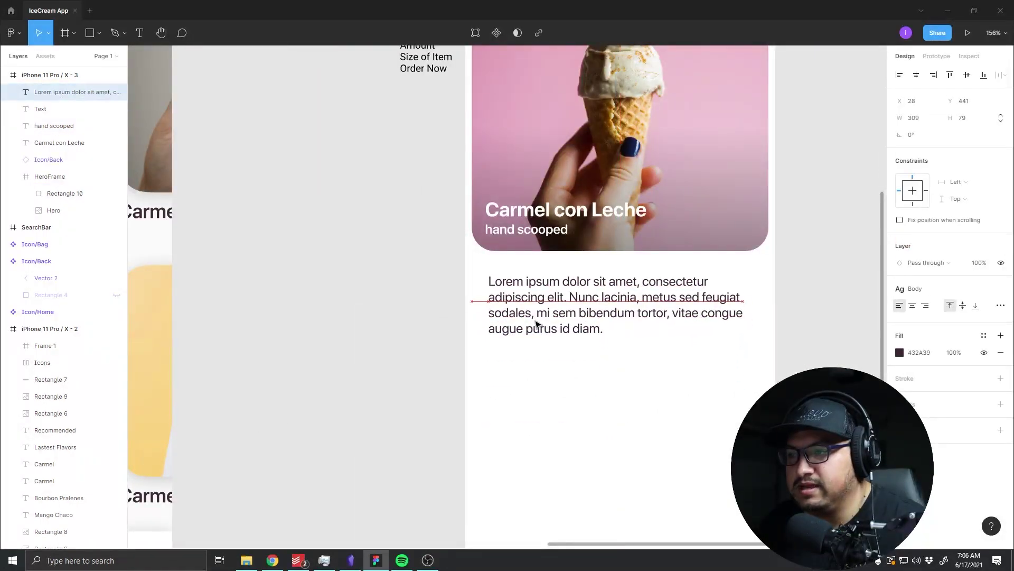
key(Up)
key(Up)
key(Up)
key(Up)
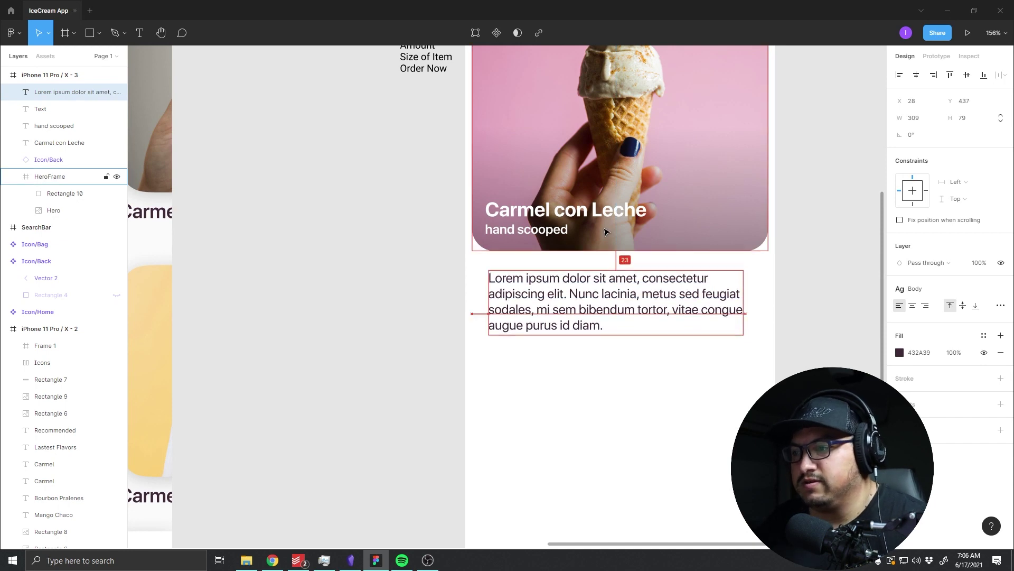
click(616, 403)
scroll(532, 486, down, 3)
scroll(530, 486, down, 5)
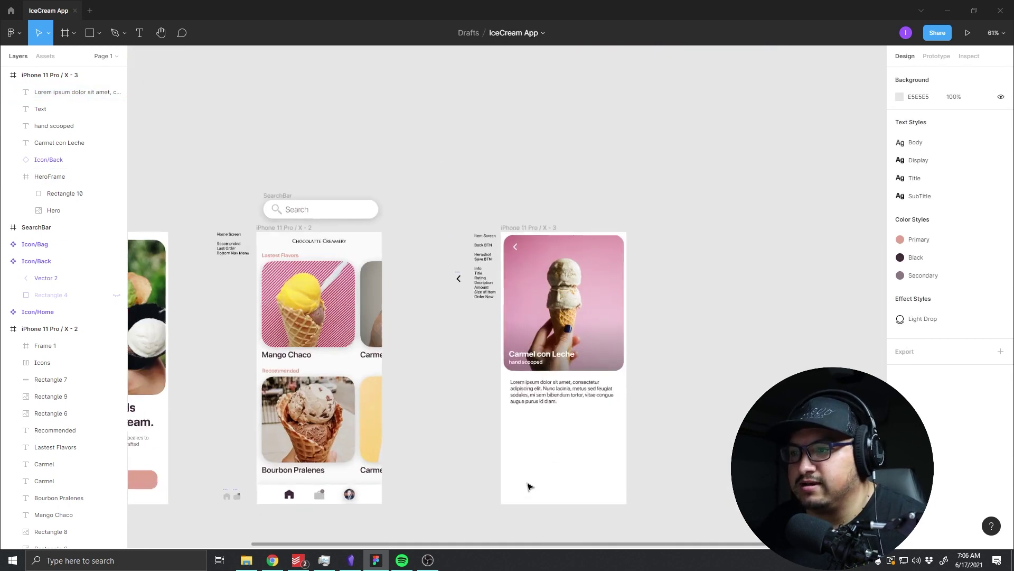
scroll(530, 487, up, 4)
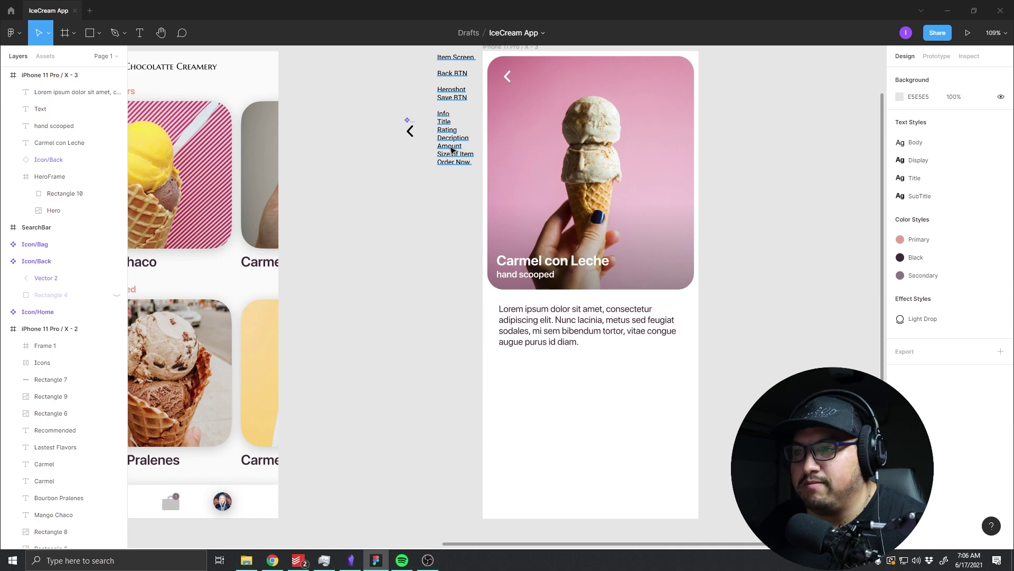
key(alt+Tab)
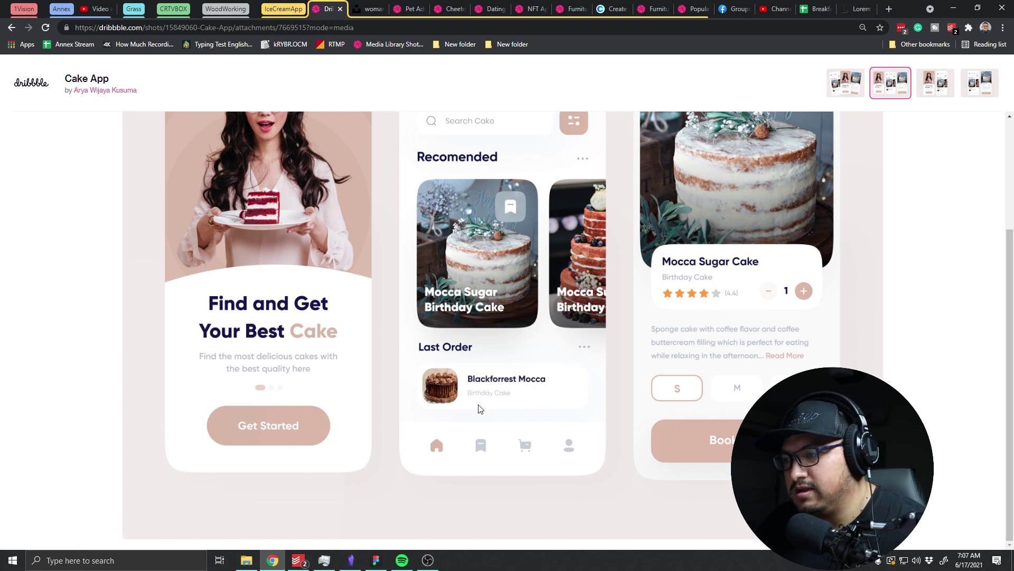
key(alt+Tab)
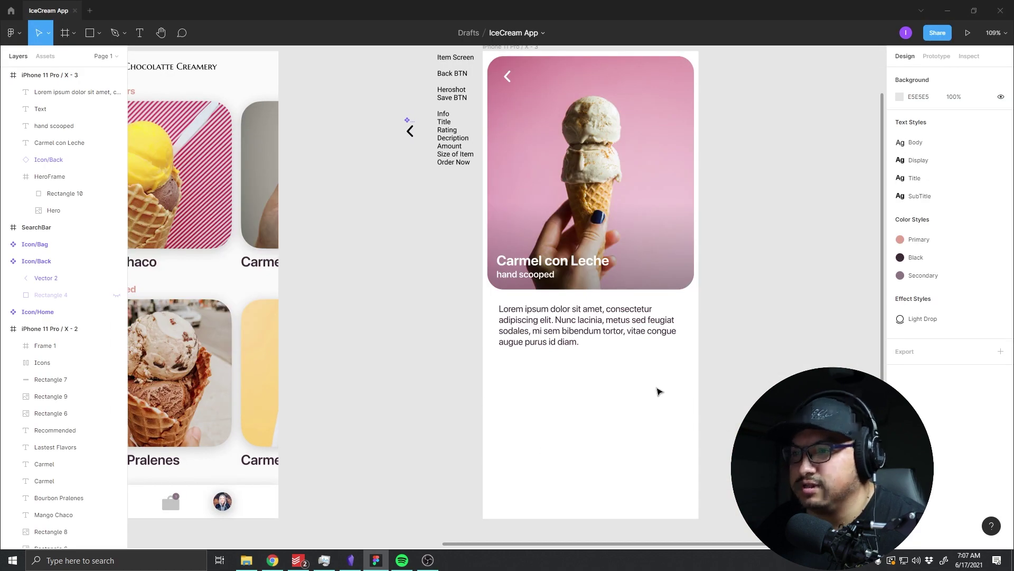
key(alt+Tab)
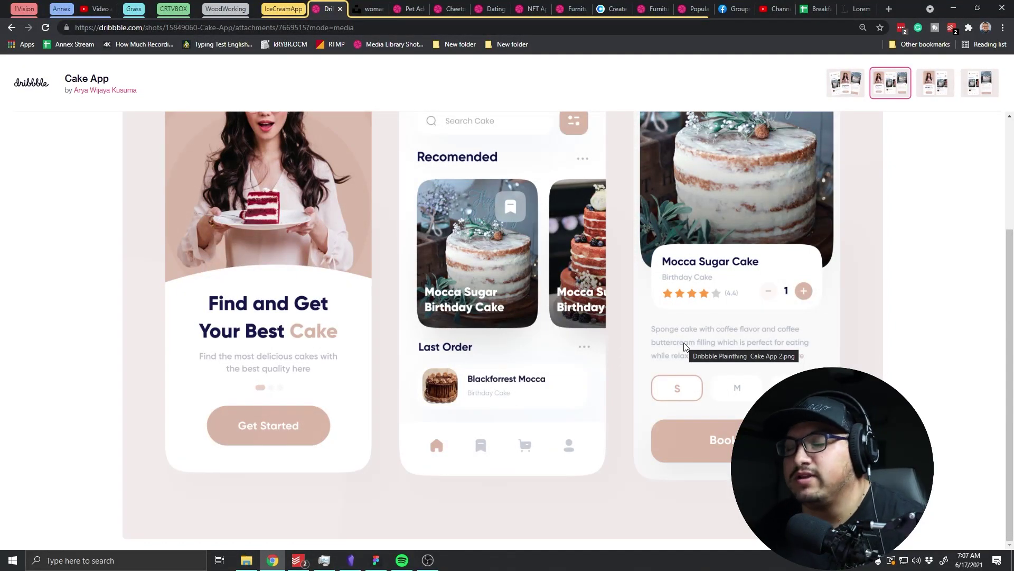
key(alt+Tab)
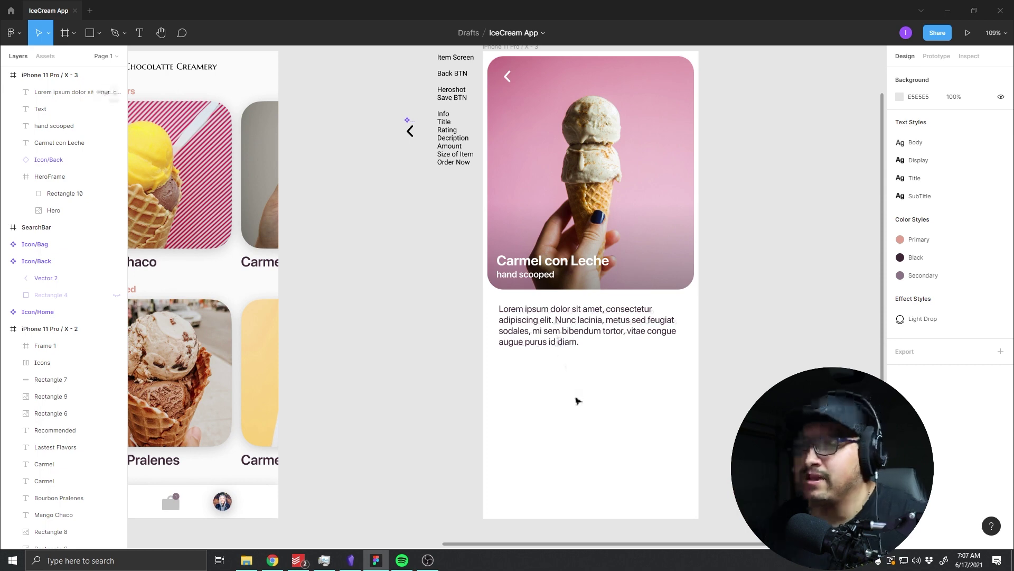
Step: Duplicate the pink Search Flavors button onto the bottom of the item screen
scroll(575, 418, left, 10)
click(343, 465)
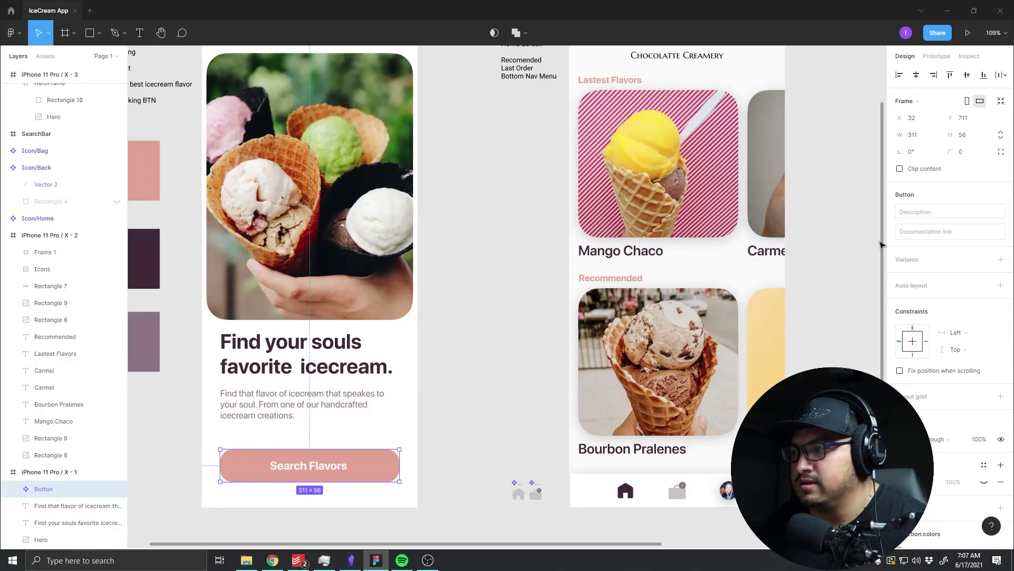
click(416, 426)
click(351, 474)
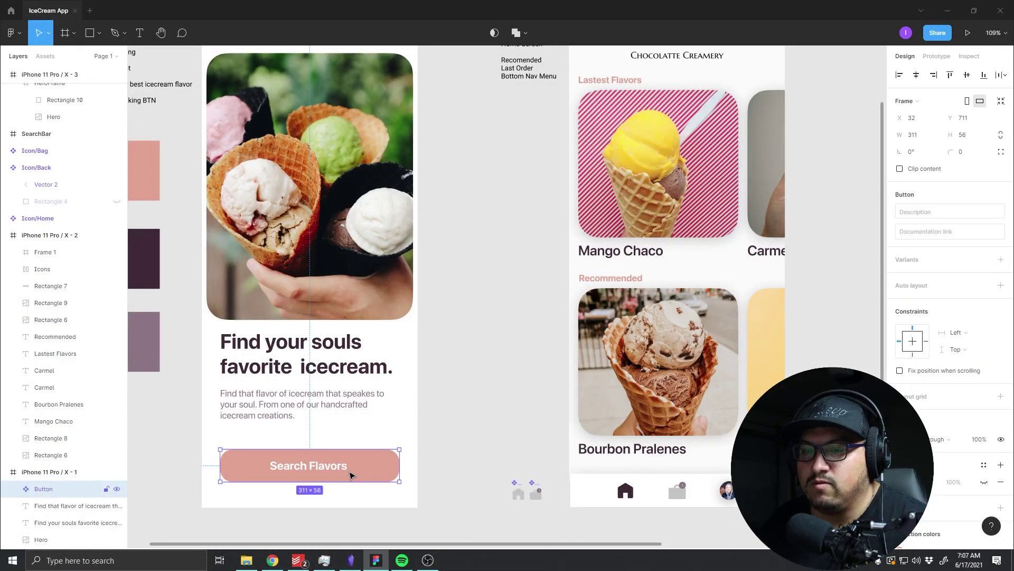
scroll(251, 357, right, 5)
scroll(251, 358, right, 5)
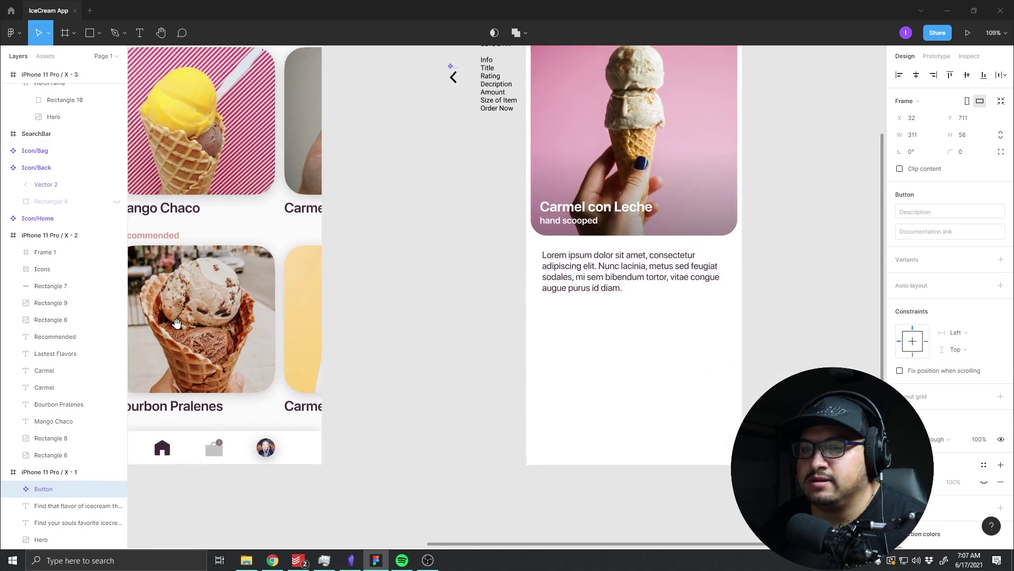
scroll(301, 490, left, 8)
drag(283, 438, 332, 409)
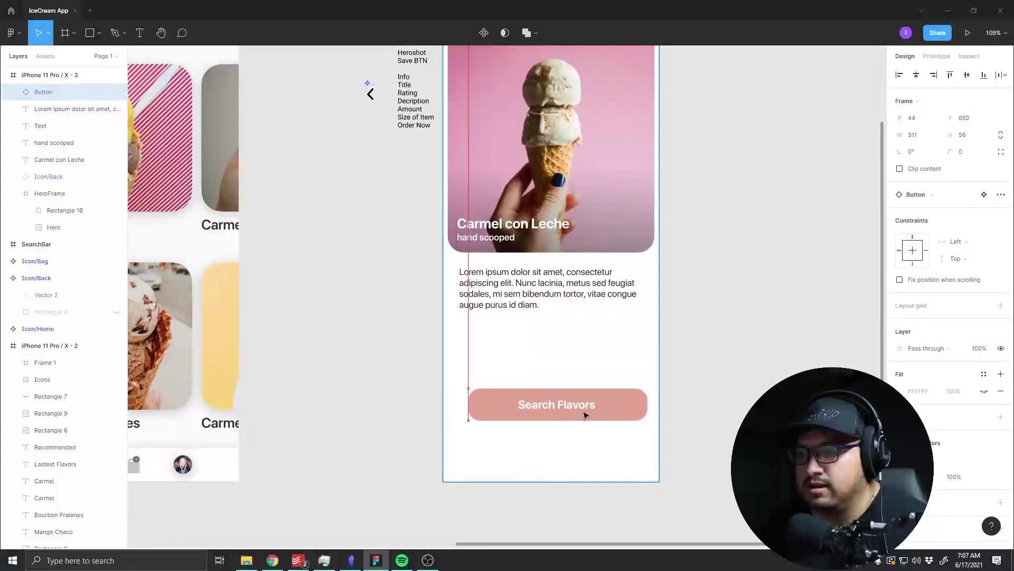
drag(333, 408, 576, 409)
Step: Relabel the button copy 'Add to Order'
double_click(575, 408)
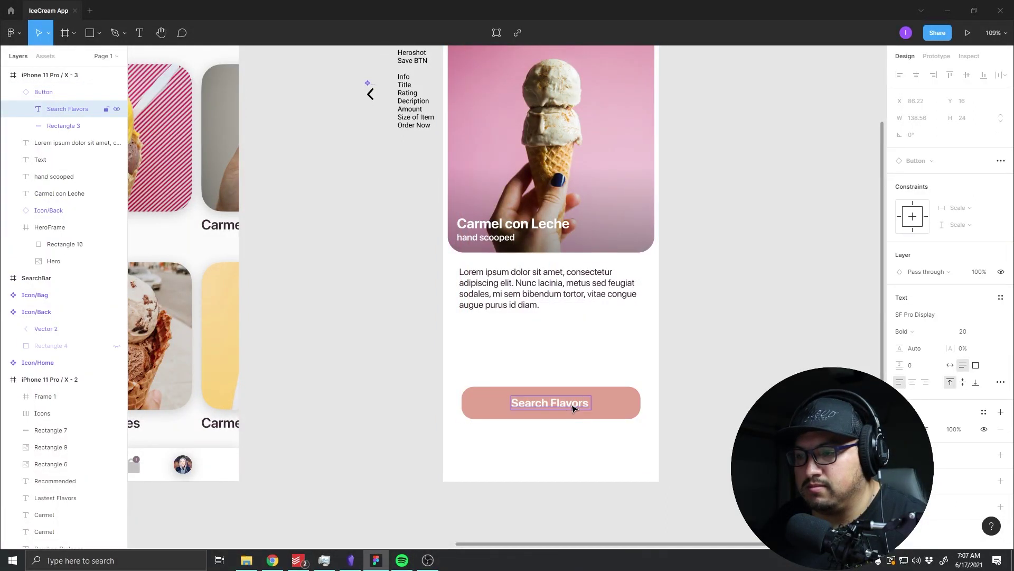
double_click(575, 408)
text(Q)
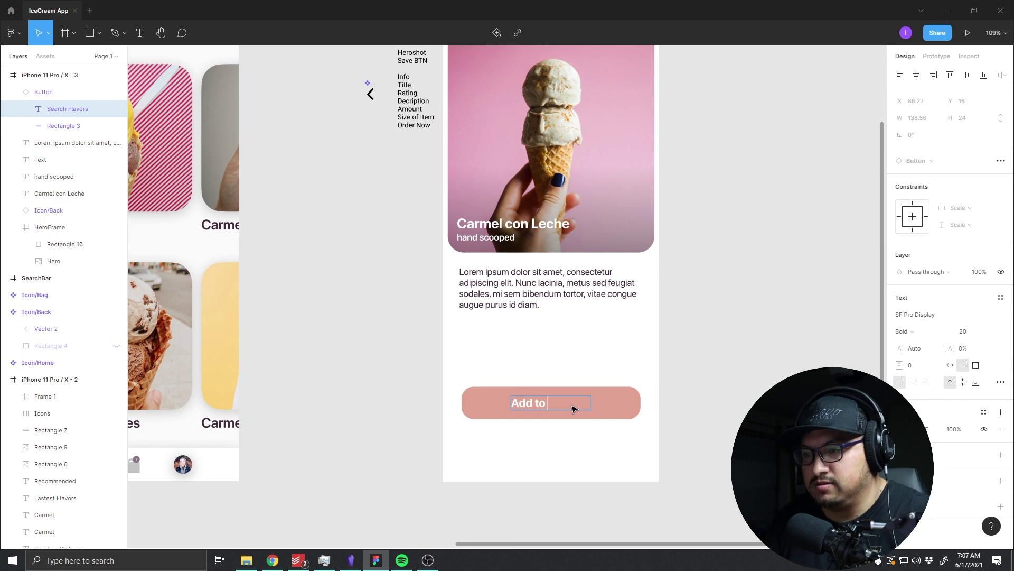
text(rder)
key(Escape)
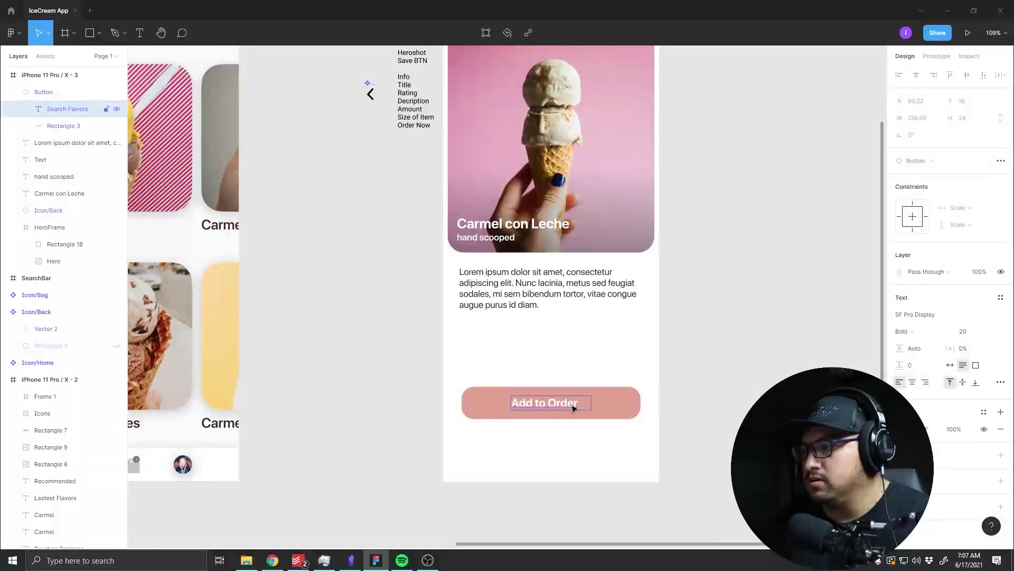
Step: Centre-align the Search Flavors label text on the onboarding button
scroll(634, 422, left, 10)
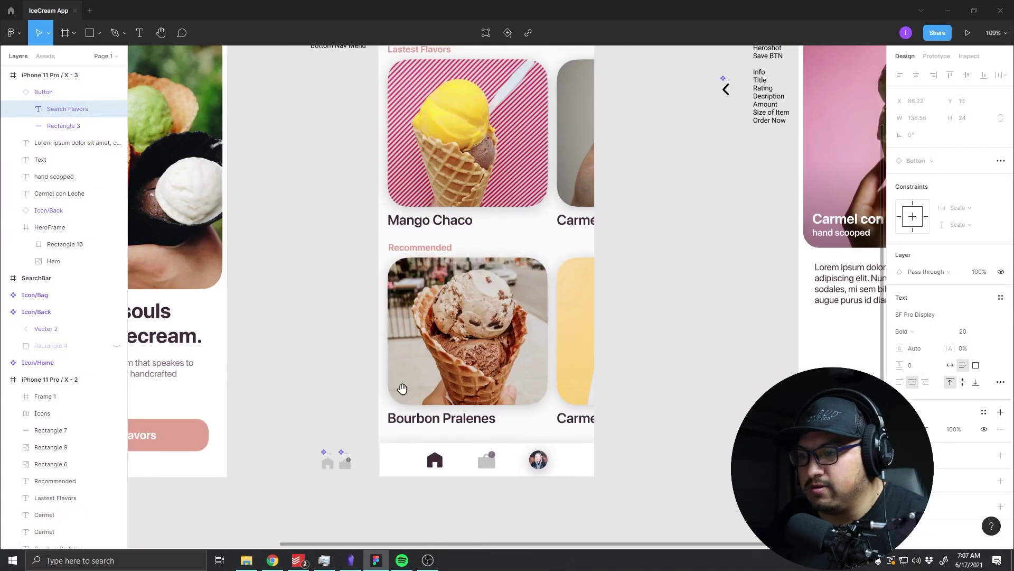
click(474, 449)
double_click(481, 447)
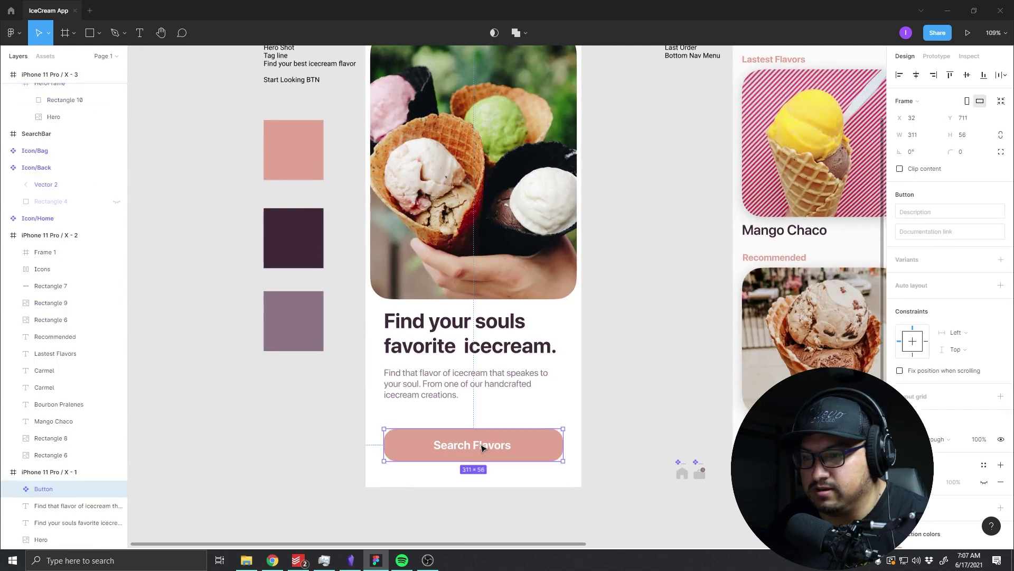
click(913, 356)
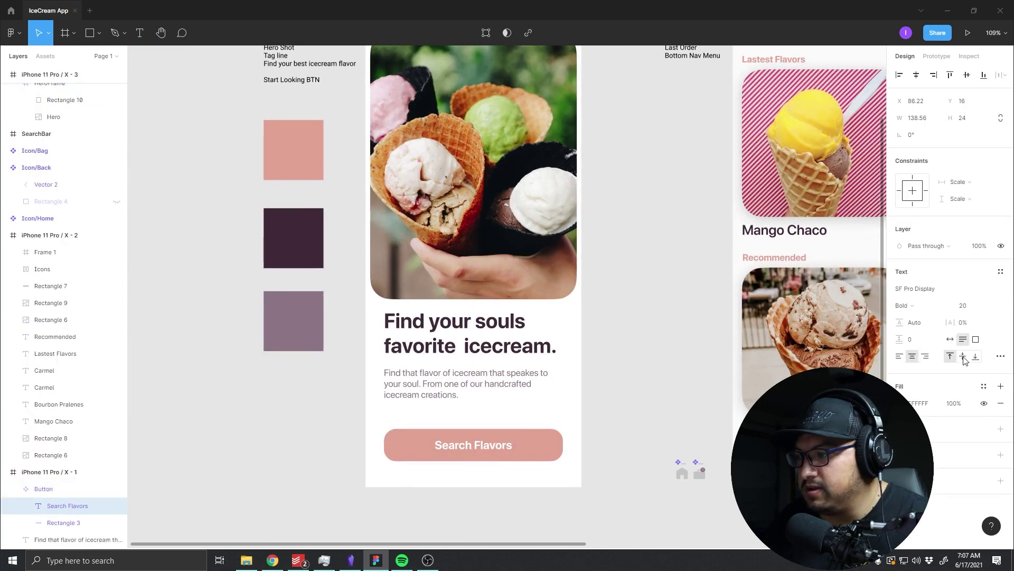
scroll(654, 352, right, 8)
scroll(505, 330, right, 8)
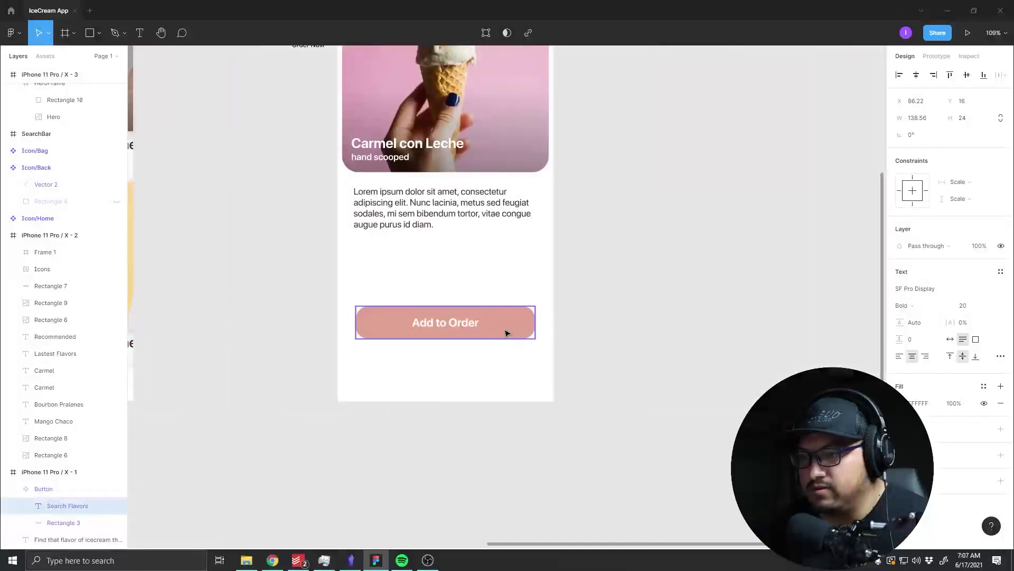
click(461, 328)
double_click(442, 324)
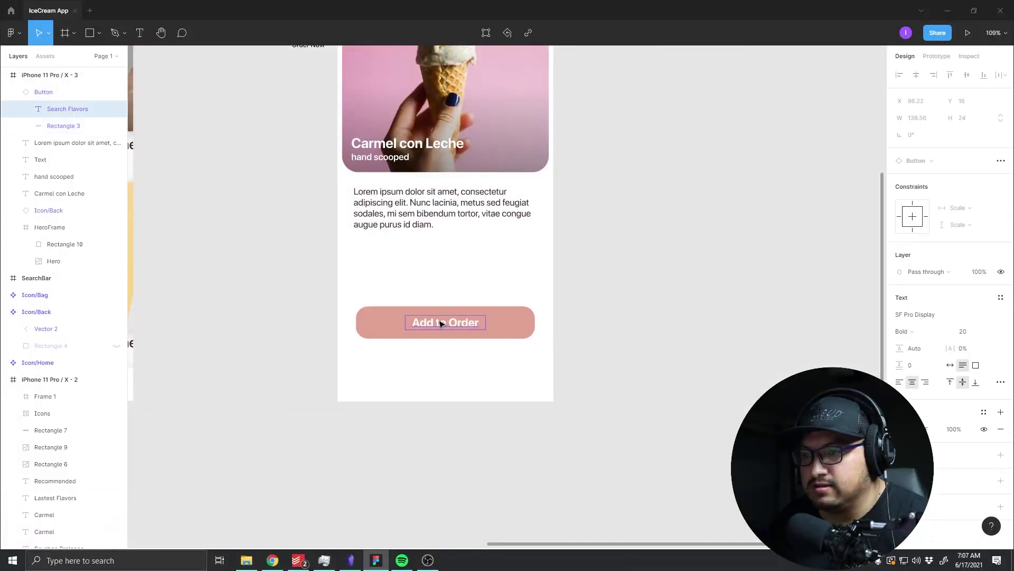
Step: Try resizing the Add to Order button by its handle
click(555, 351)
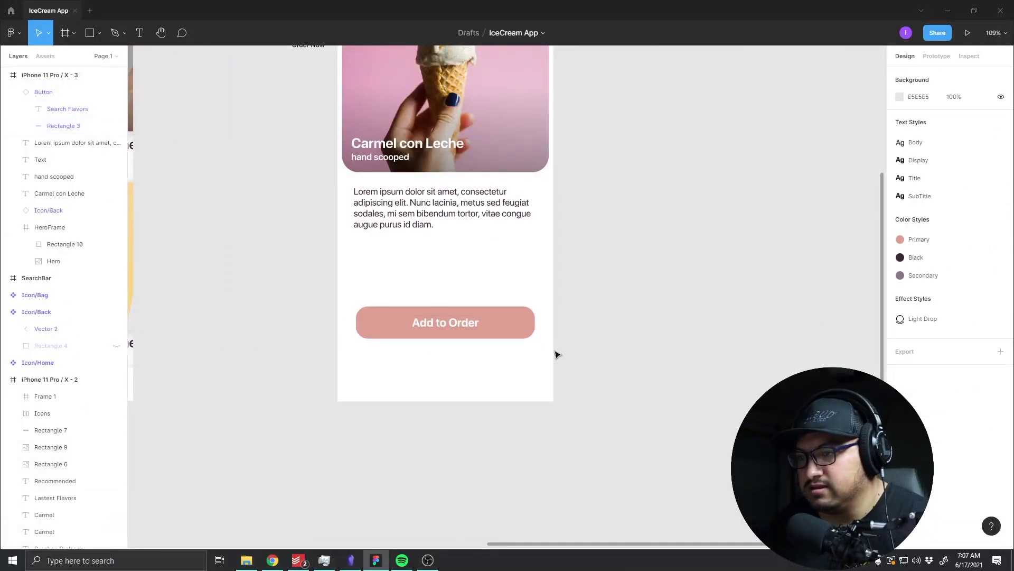
click(502, 332)
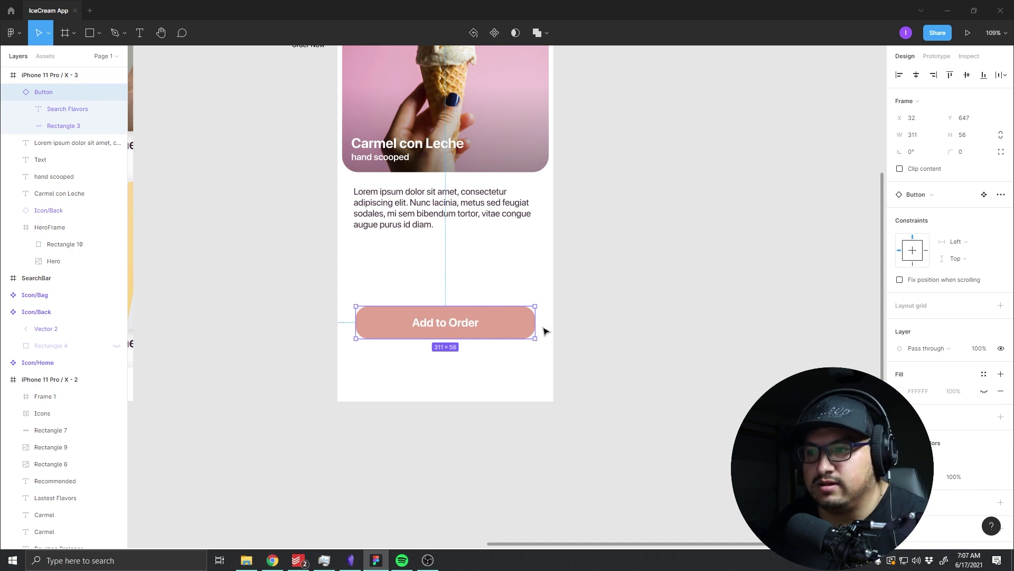
mouse_move(538, 325)
mouse_down()
mouse_move(466, 328)
mouse_move(535, 331)
mouse_up()
click(627, 347)
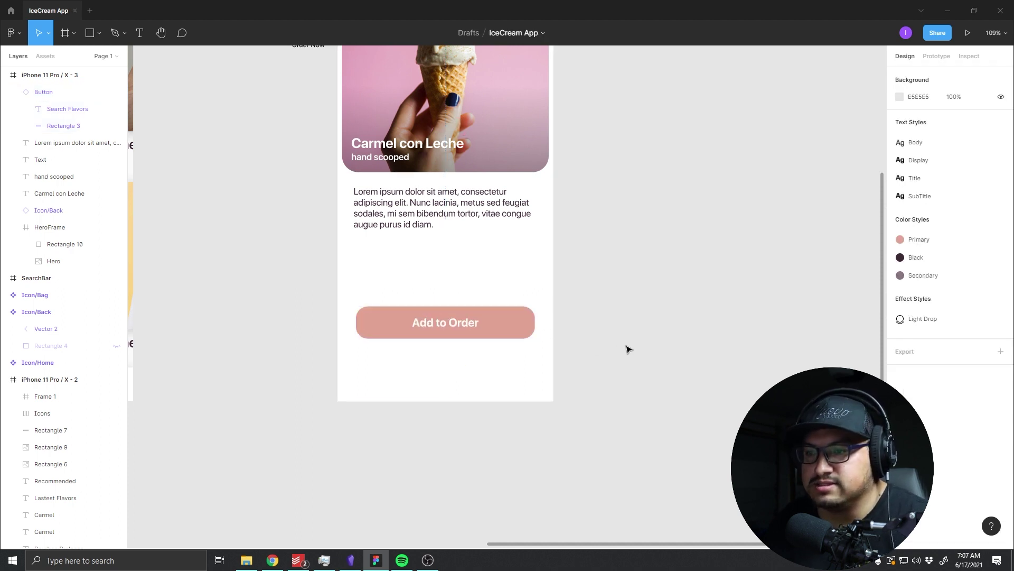
scroll(480, 235, down, 3)
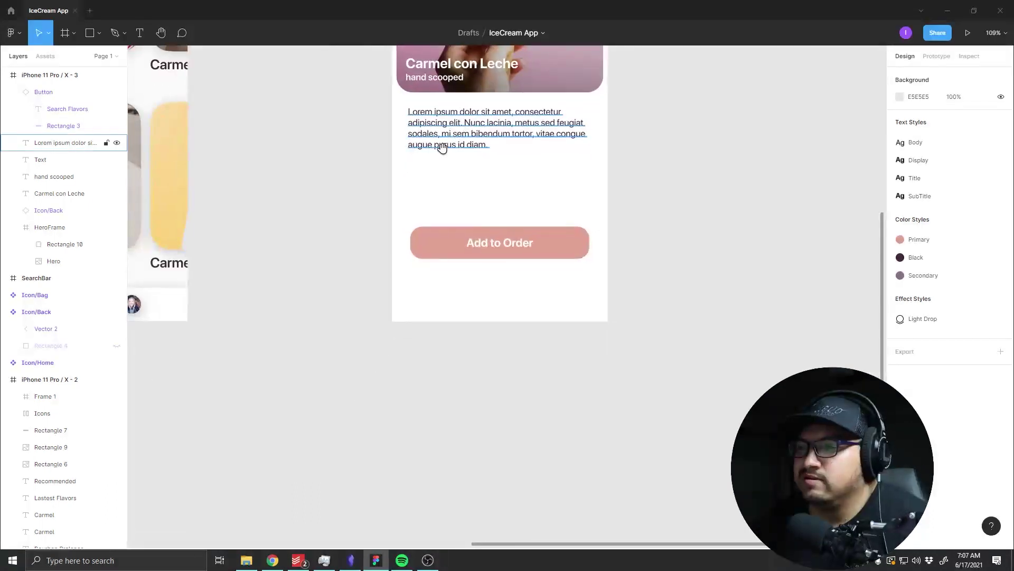
scroll(428, 264, up, 4)
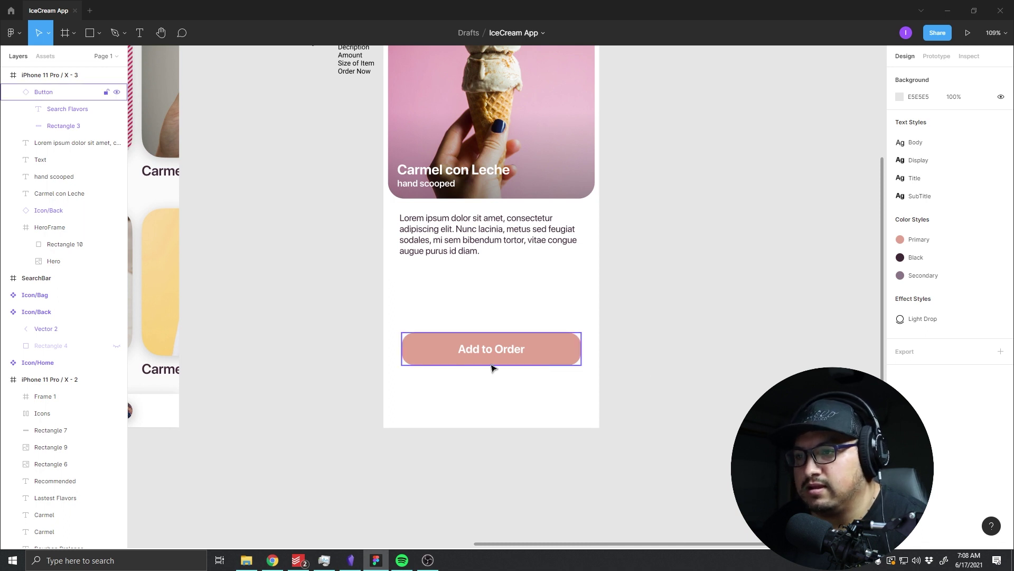
scroll(499, 333, up, 3)
Step: Move the hand scooped subtitle down near the button and adjust the button's edges
click(443, 250)
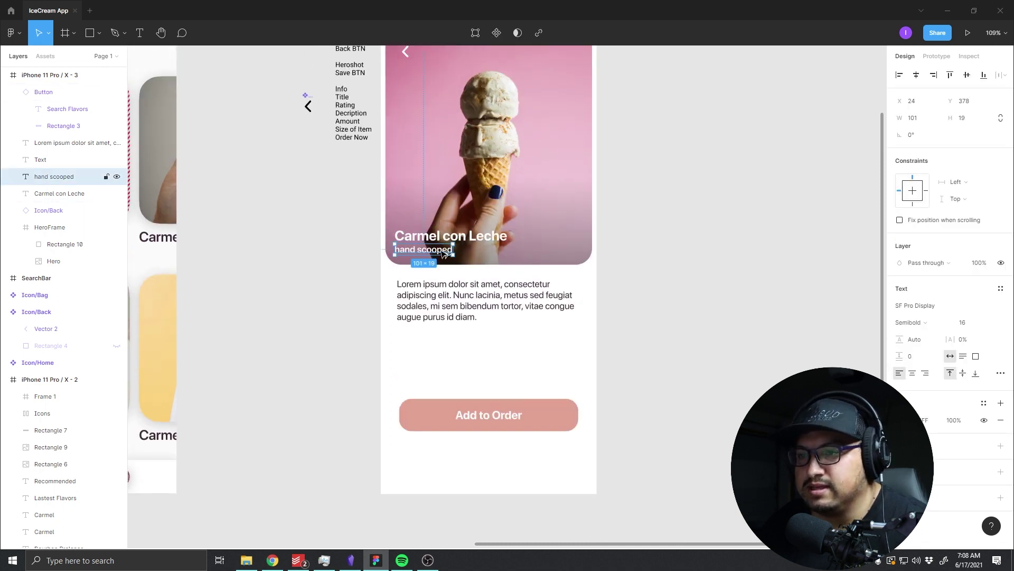
drag(443, 250, 452, 391)
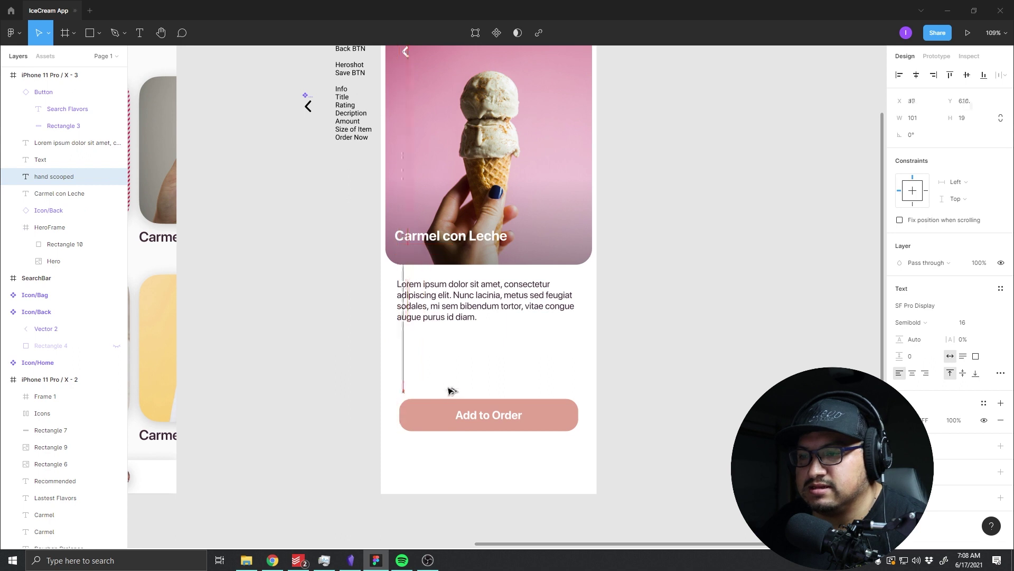
click(403, 415)
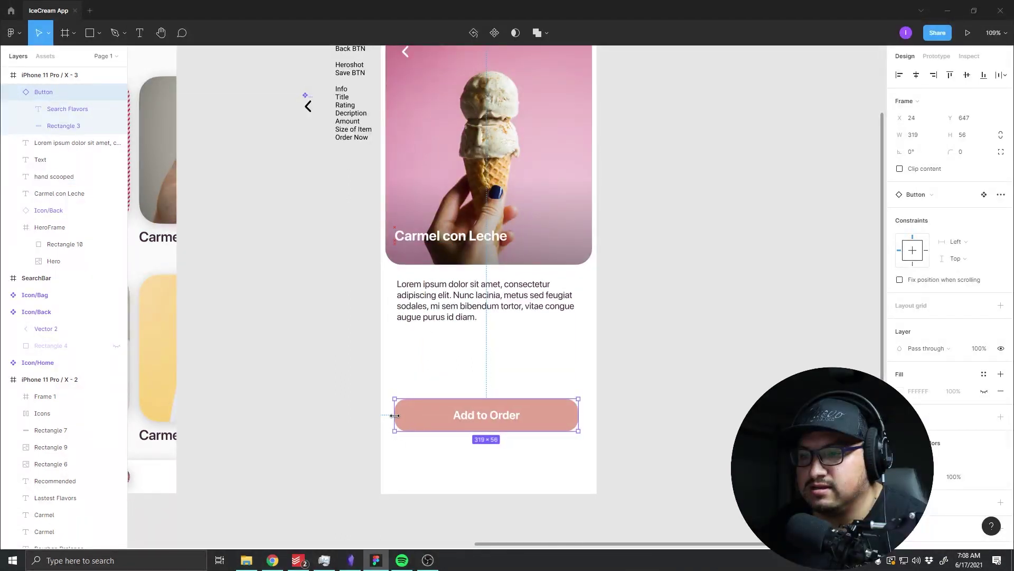
drag(400, 415, 396, 416)
drag(577, 416, 578, 416)
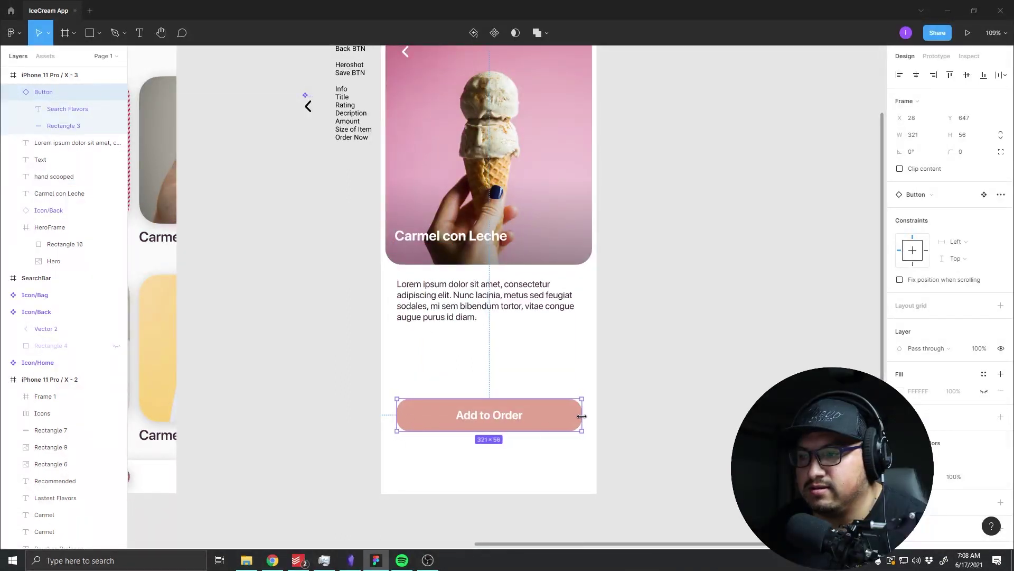
Step: Place the Lorem ipsum description at X 24 with a width of 327
click(542, 321)
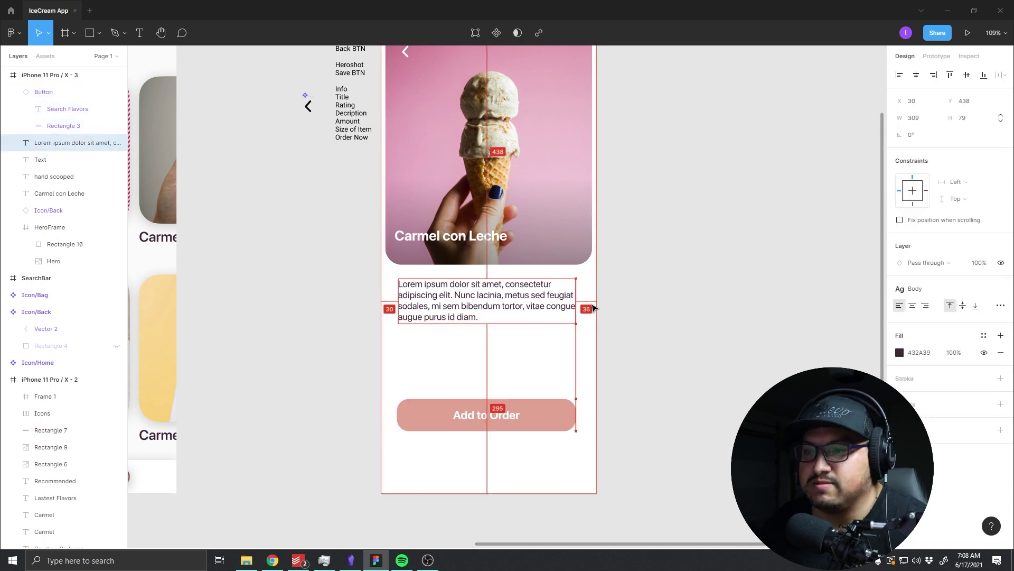
key(Left)
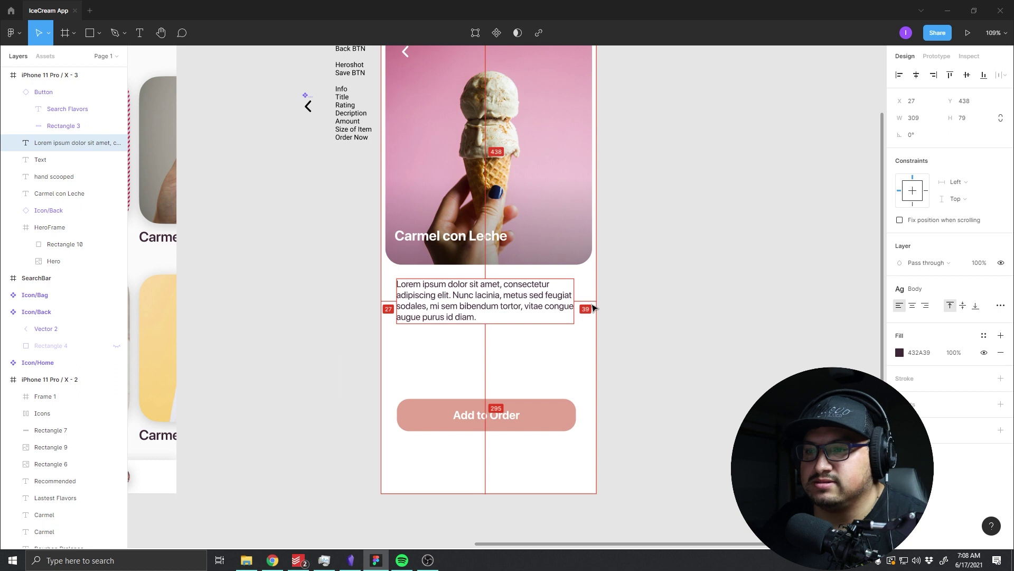
key(Left)
key(Left)
key(Left)
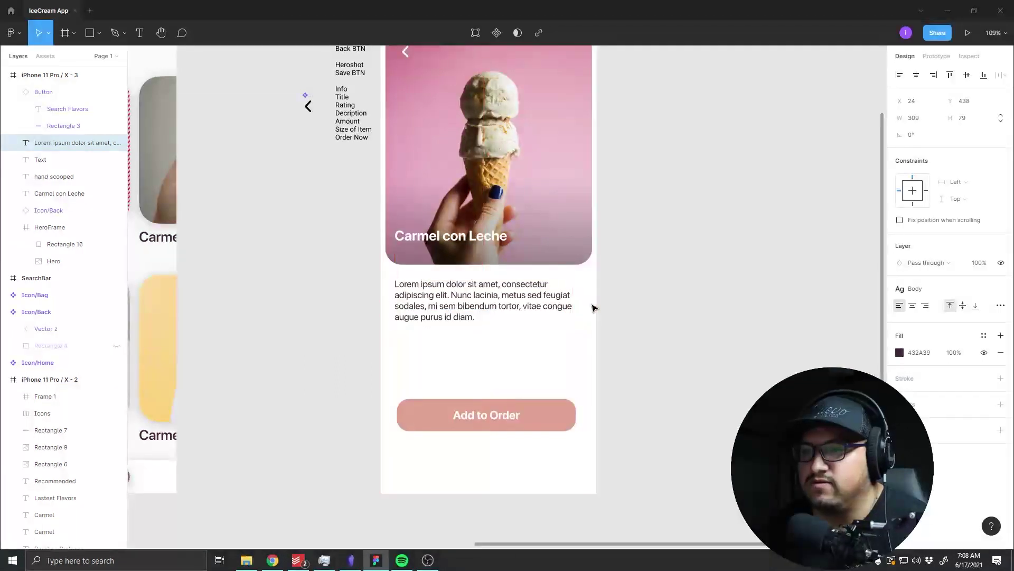
drag(575, 300, 594, 304)
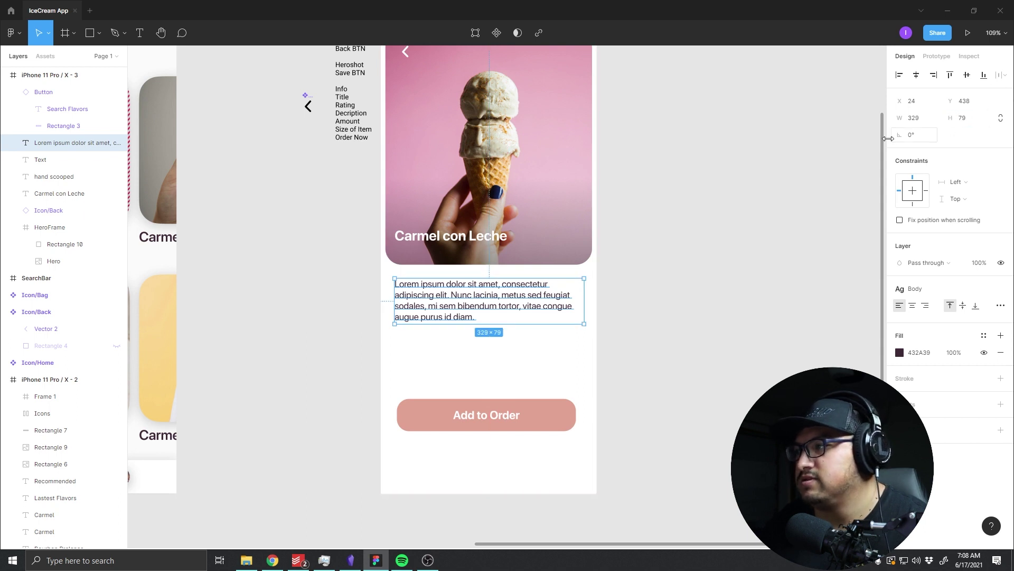
key(Down)
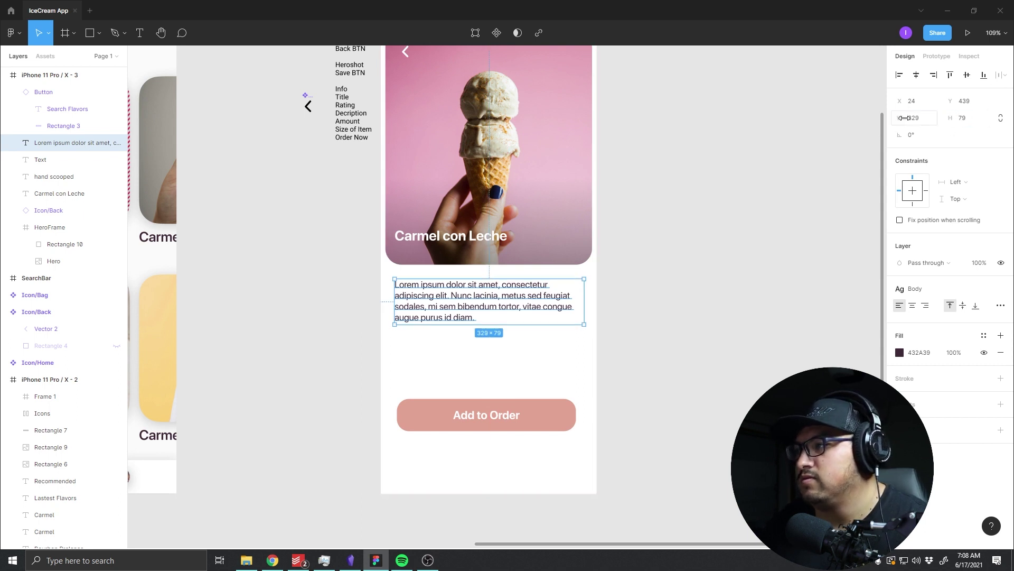
click(921, 119)
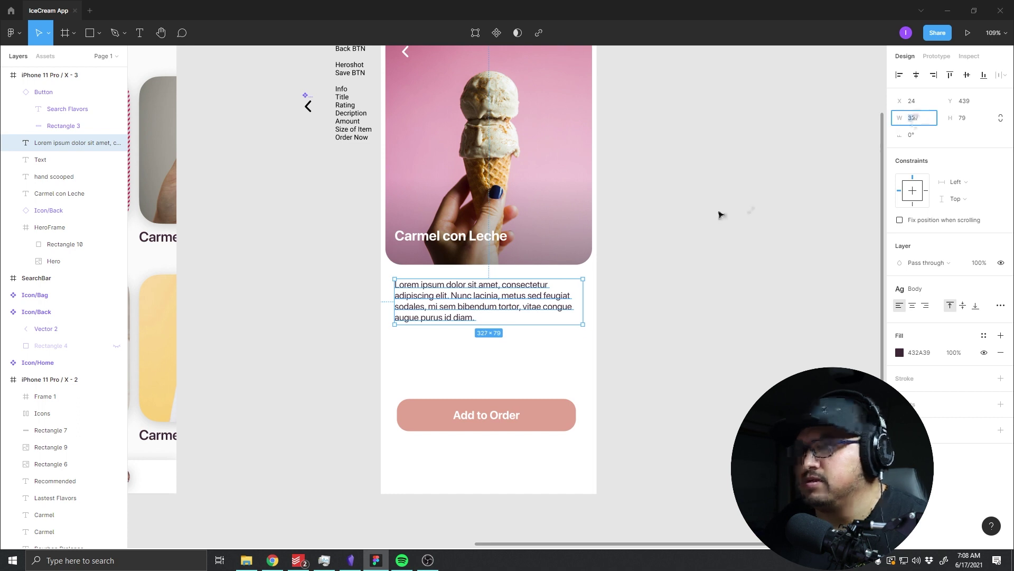
click(599, 313)
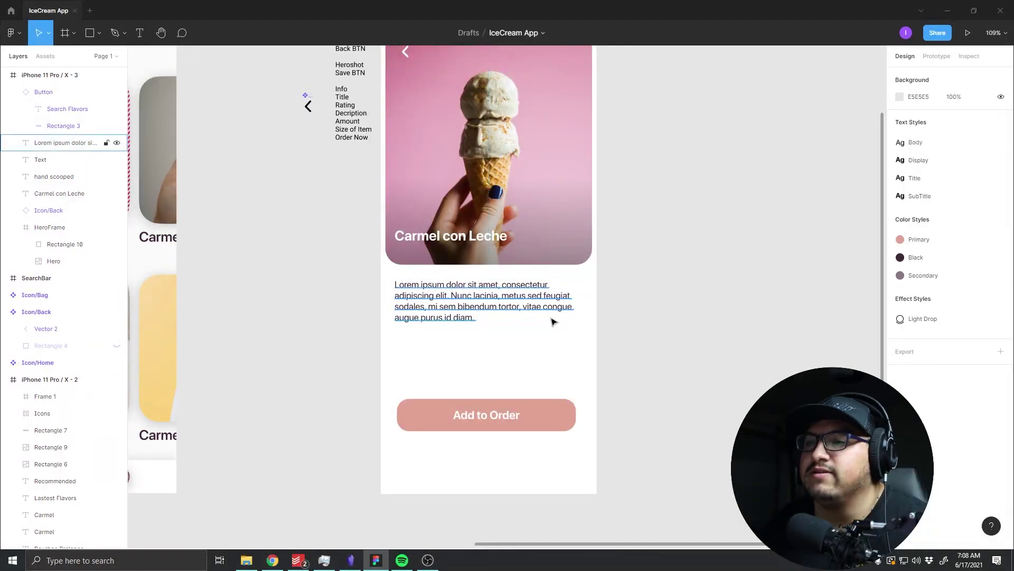
click(557, 310)
Step: Extend the Add to Order button's left edge to X 24 to match the description
click(586, 309)
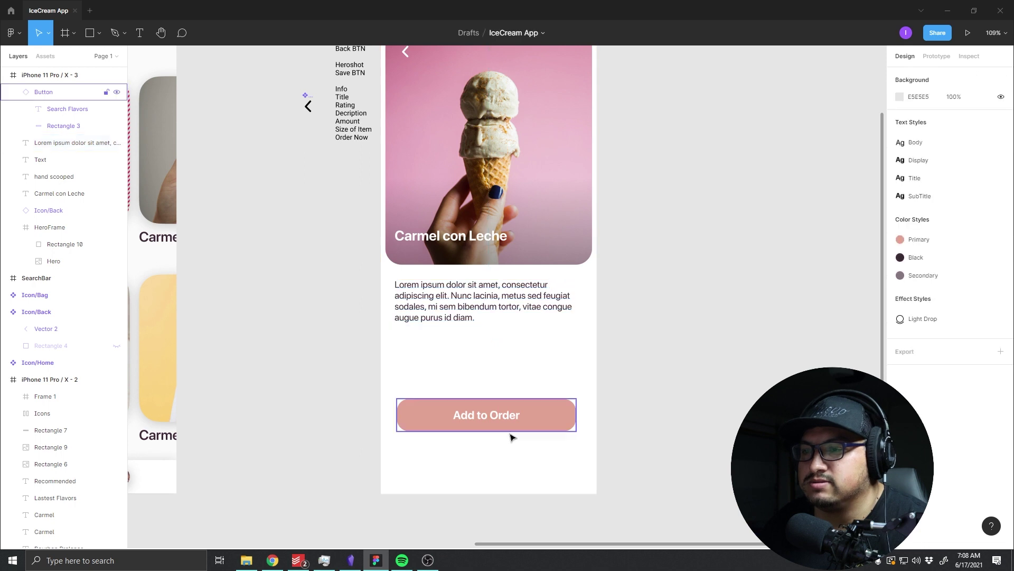
click(574, 415)
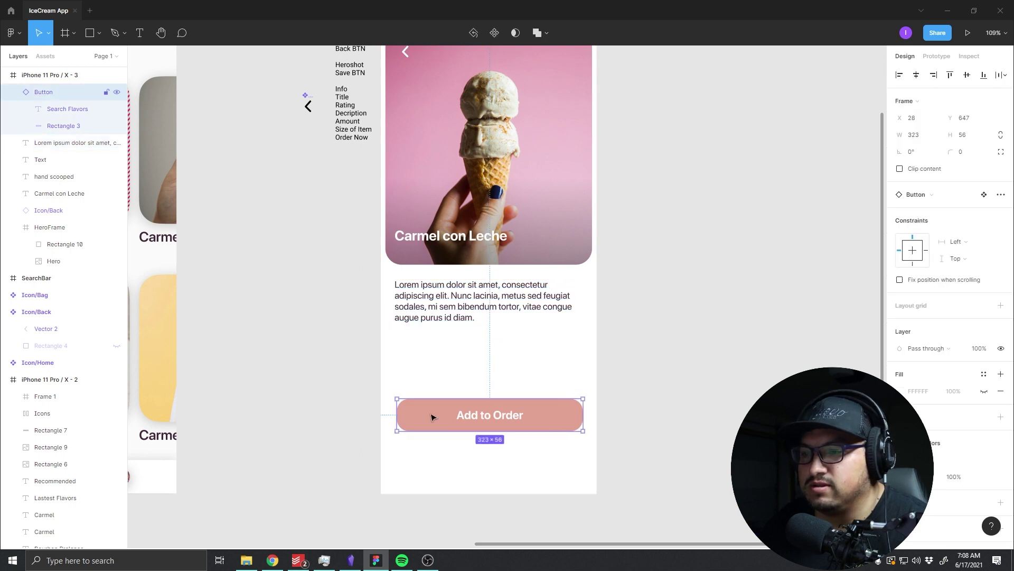
drag(396, 416, 393, 416)
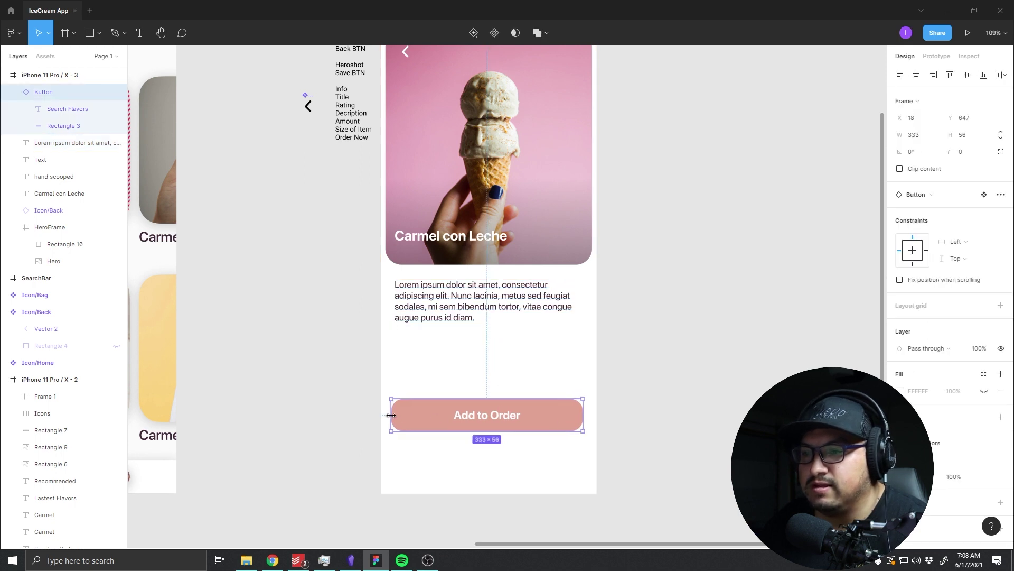
click(616, 399)
click(405, 387)
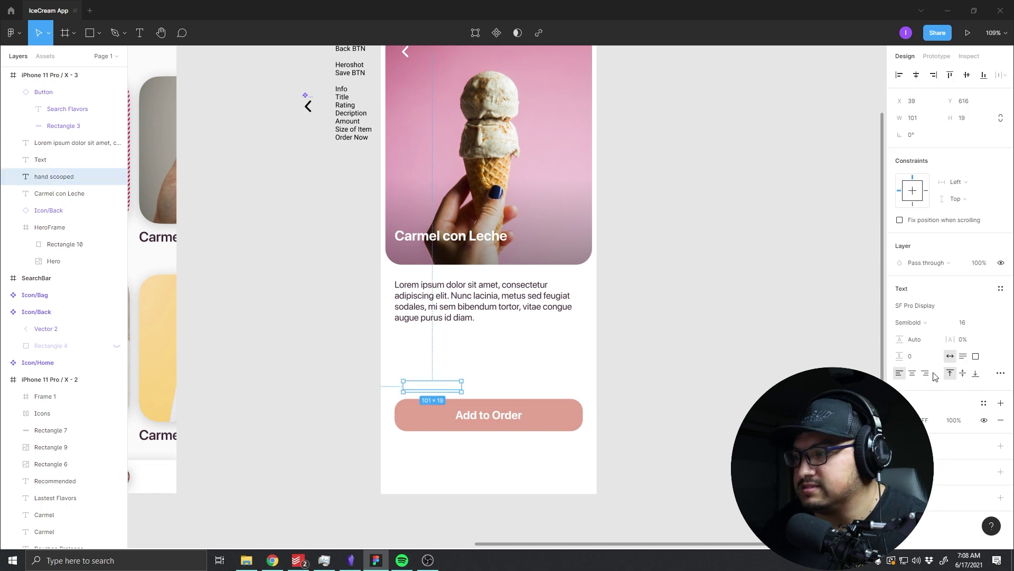
Step: Recolour the invisible hand scooped text dark so it shows
click(900, 420)
click(798, 370)
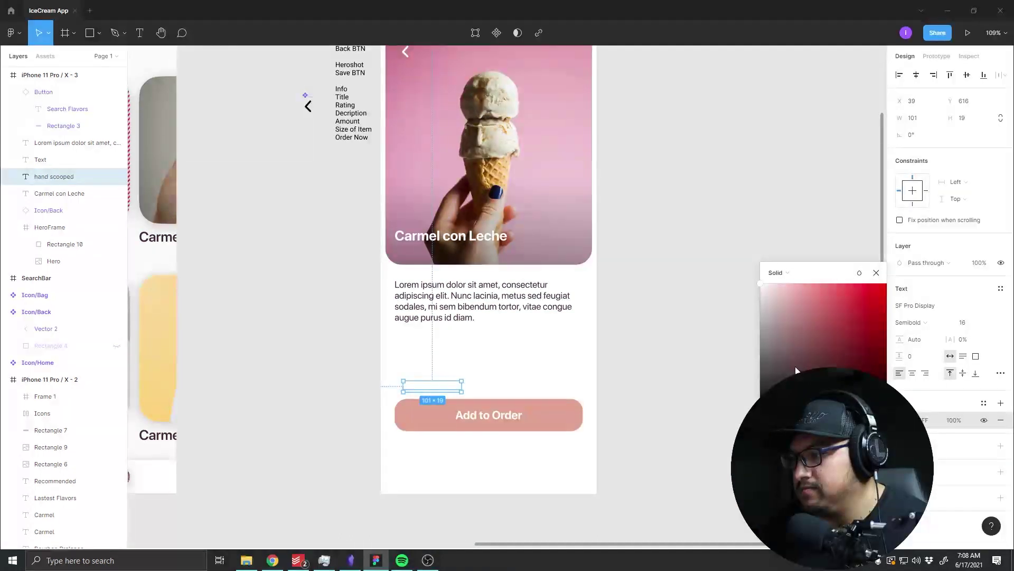
click(623, 385)
Step: Reword that text to 'How many scoops?'
click(437, 387)
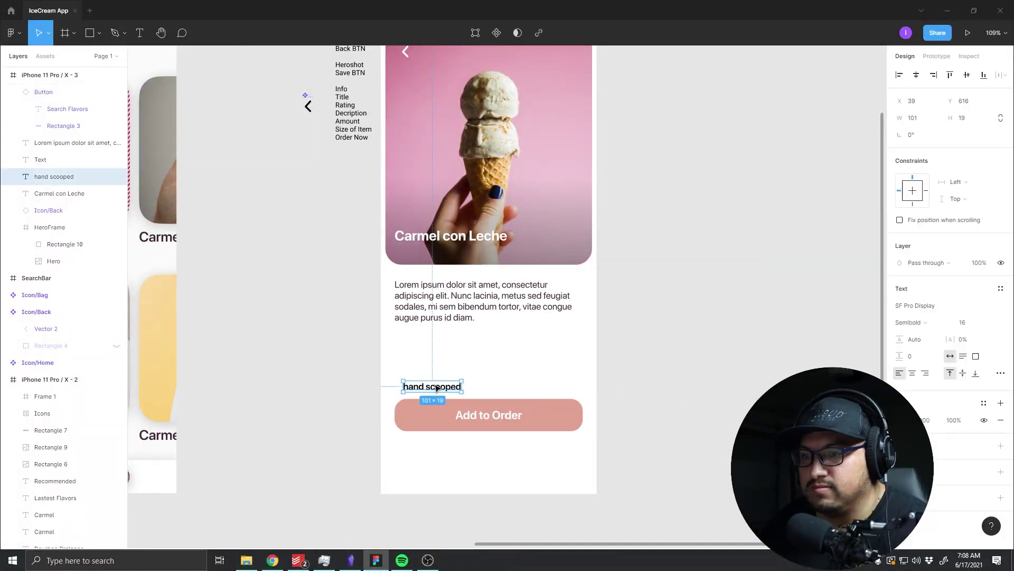
double_click(432, 388)
text(Ho)
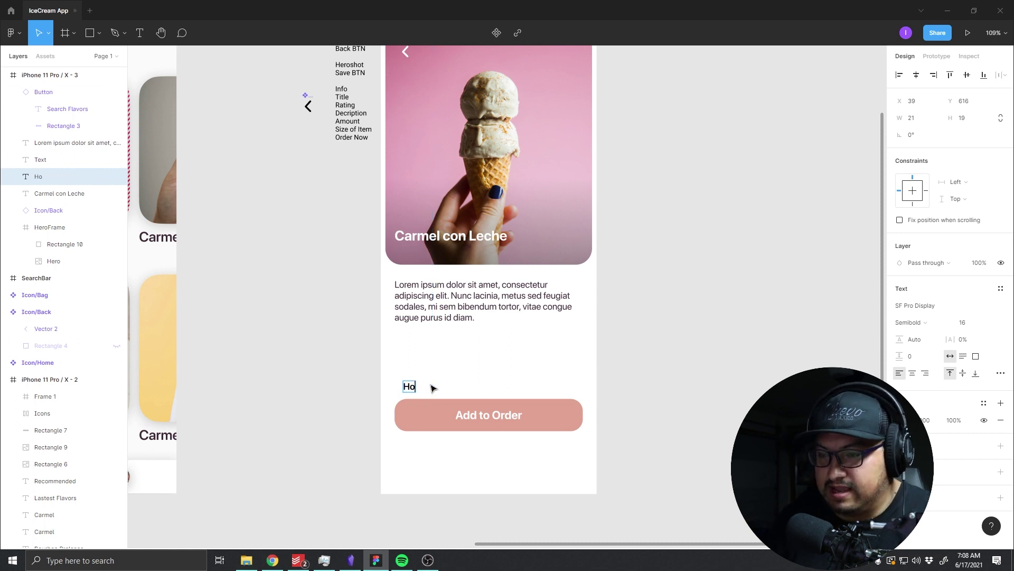
key(BackSpace)
key(BackSpace)
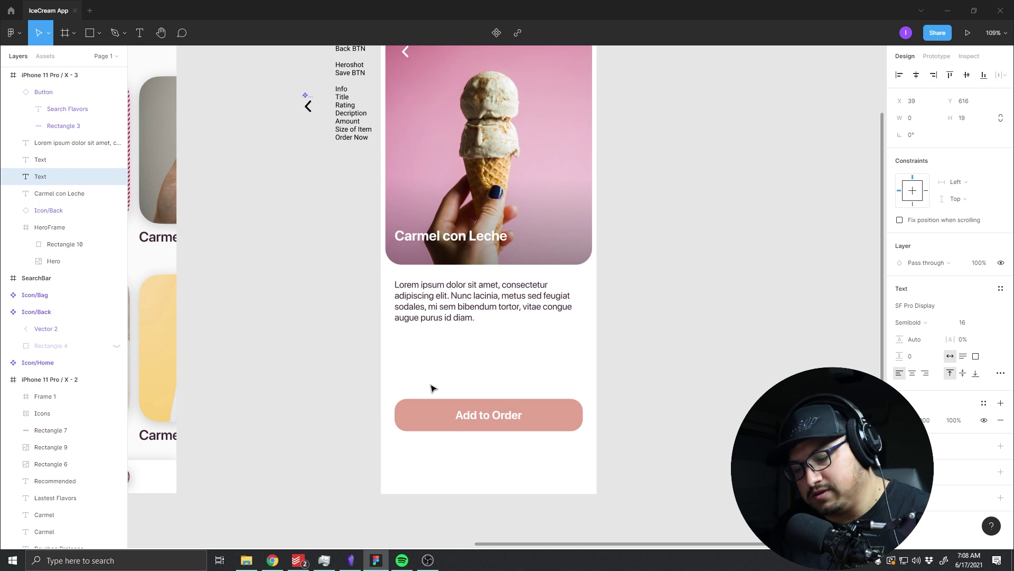
text(Hom)
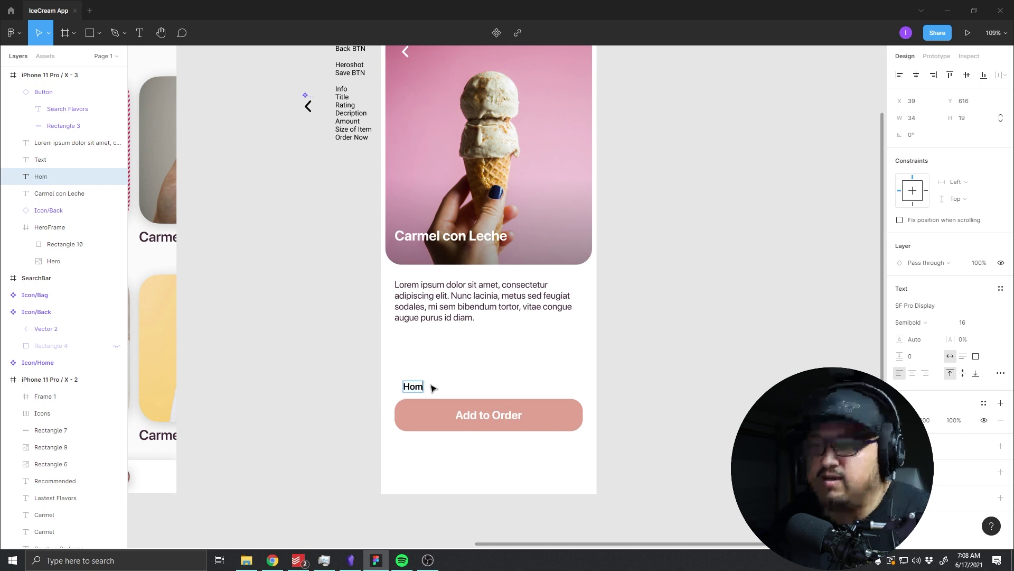
key(BackSpace)
text(w M)
key(BackSpace)
text(ma)
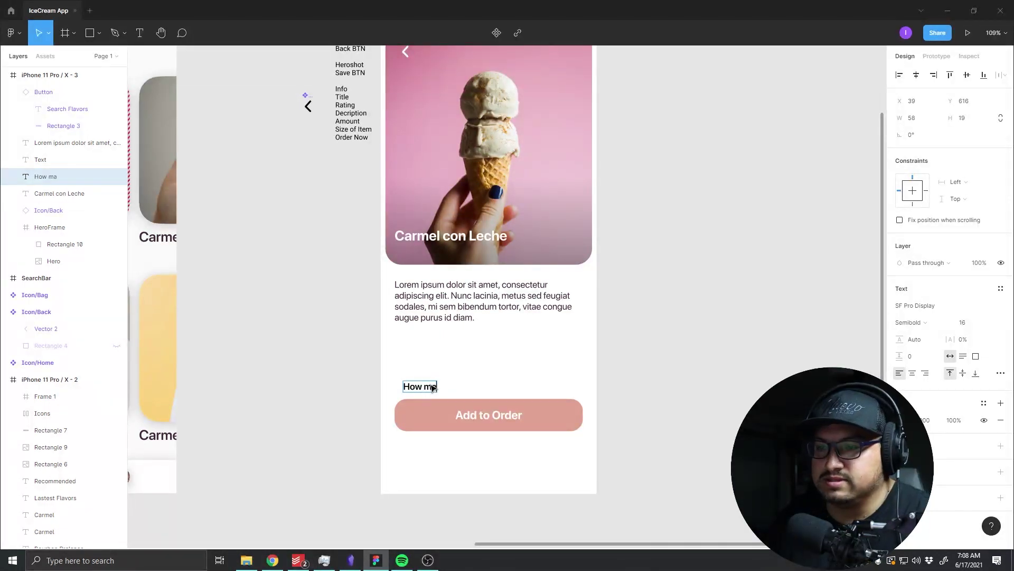
text(ny scho)
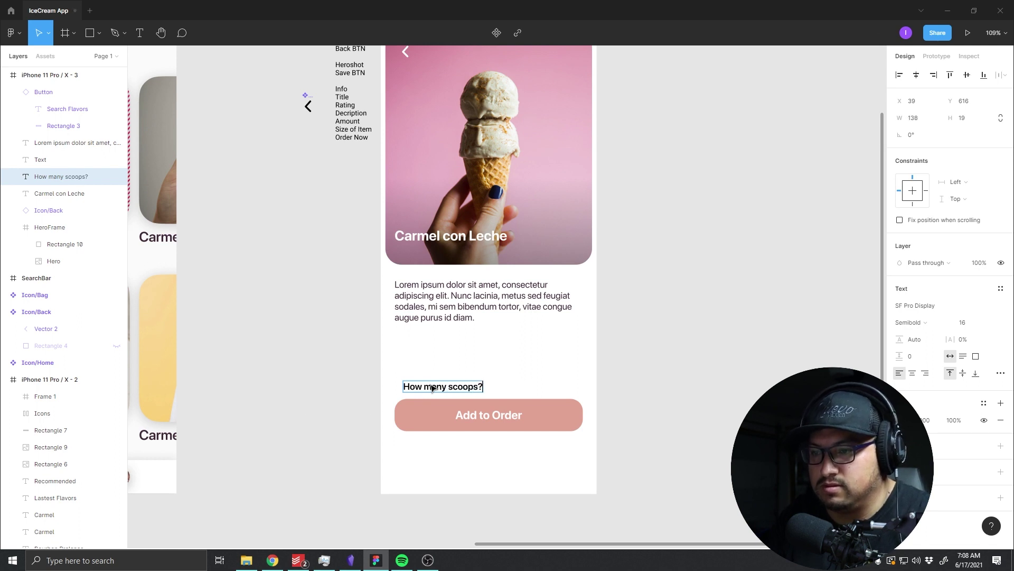
key(Escape)
Step: Place the heading just above the Add to Order button and move both lower
key(shift+Up)
key(Up)
key(Up)
key(Up)
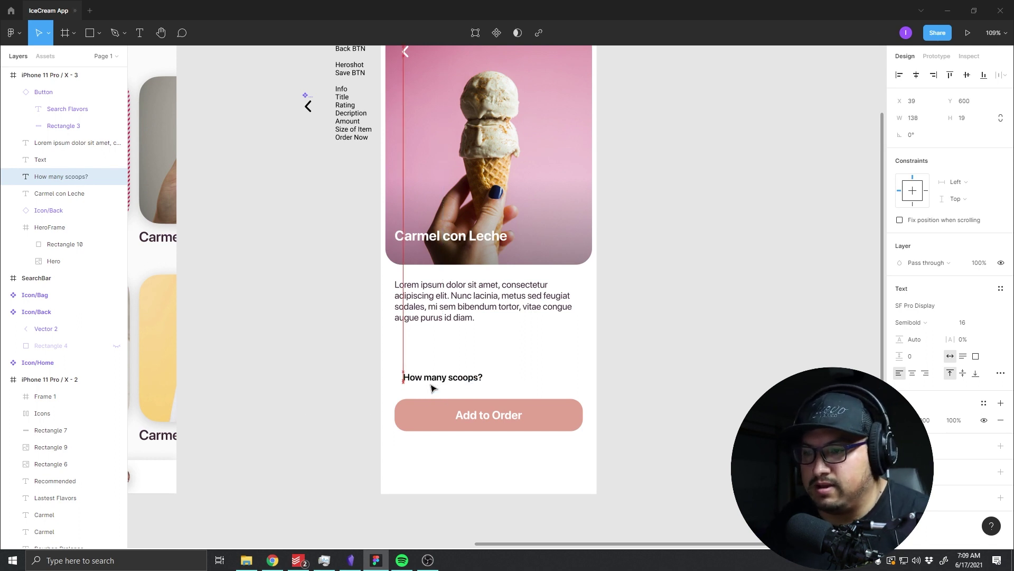
key(Escape)
double_click(476, 423)
shift+click(446, 378)
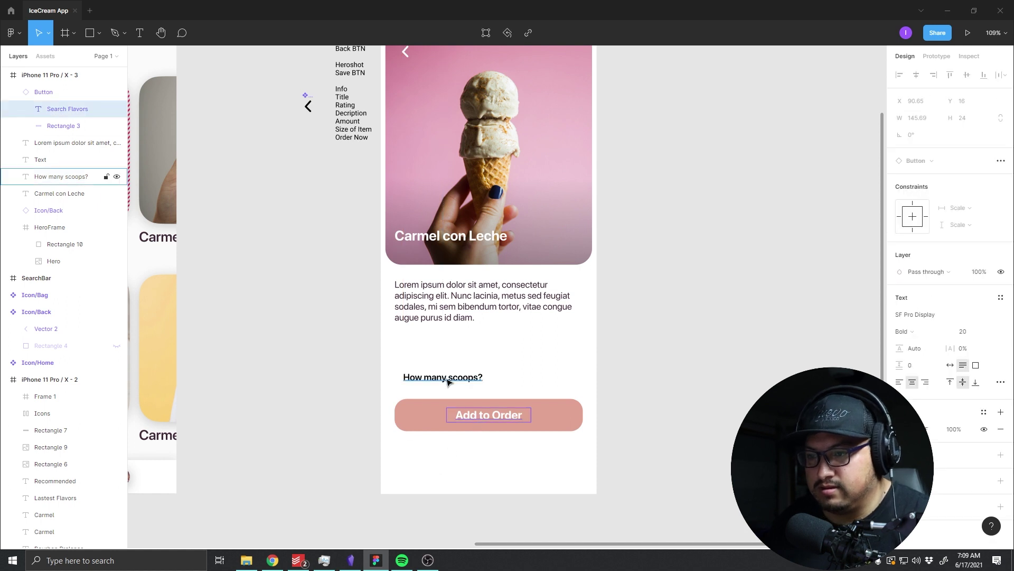
drag(446, 380, 452, 381)
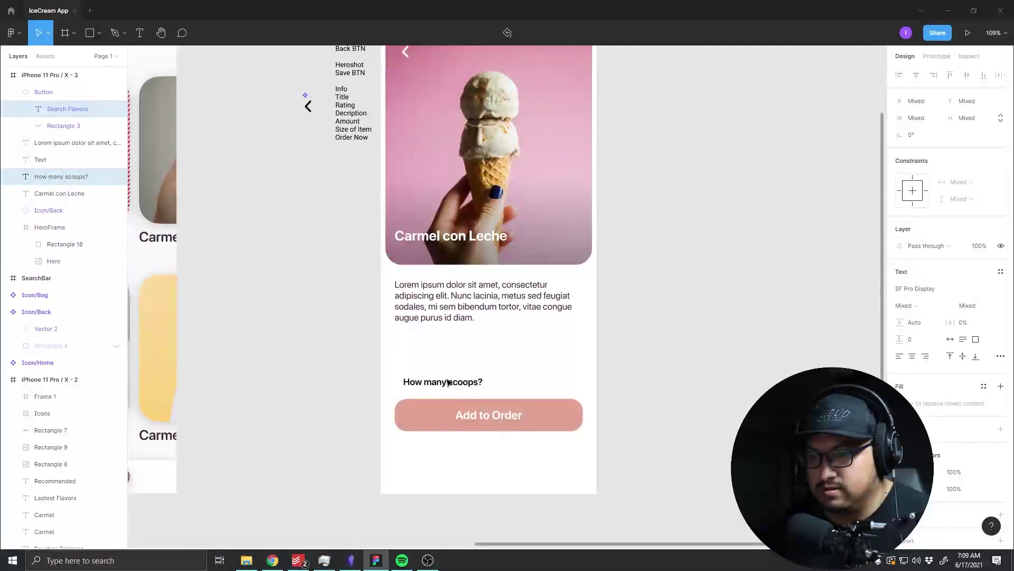
shift+click(431, 417)
key(shift+Down)
key(shift+Down)
key(shift+Down)
key(shift+Down)
key(shift+Down)
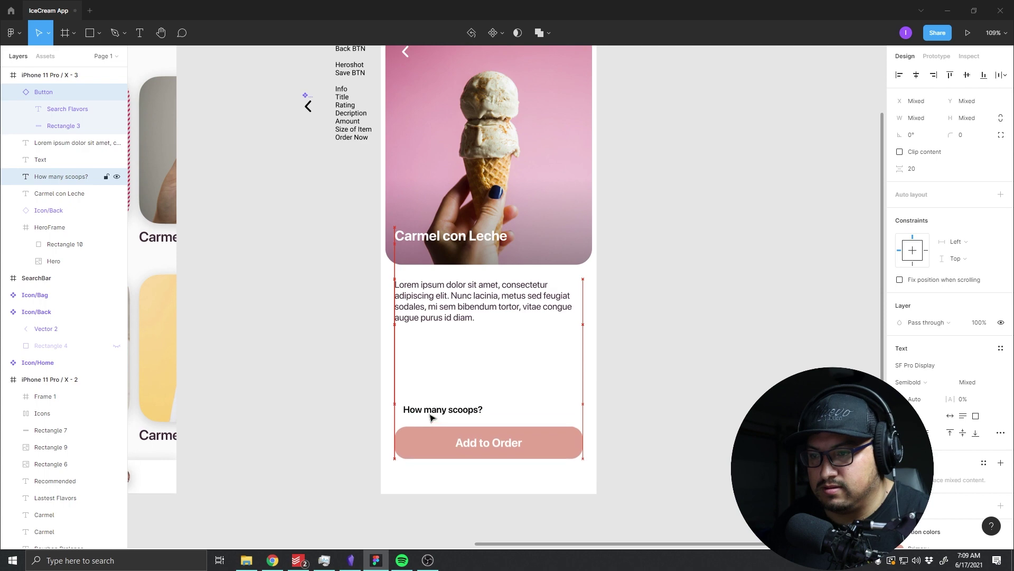
key(Escape)
scroll(574, 404, up, 5)
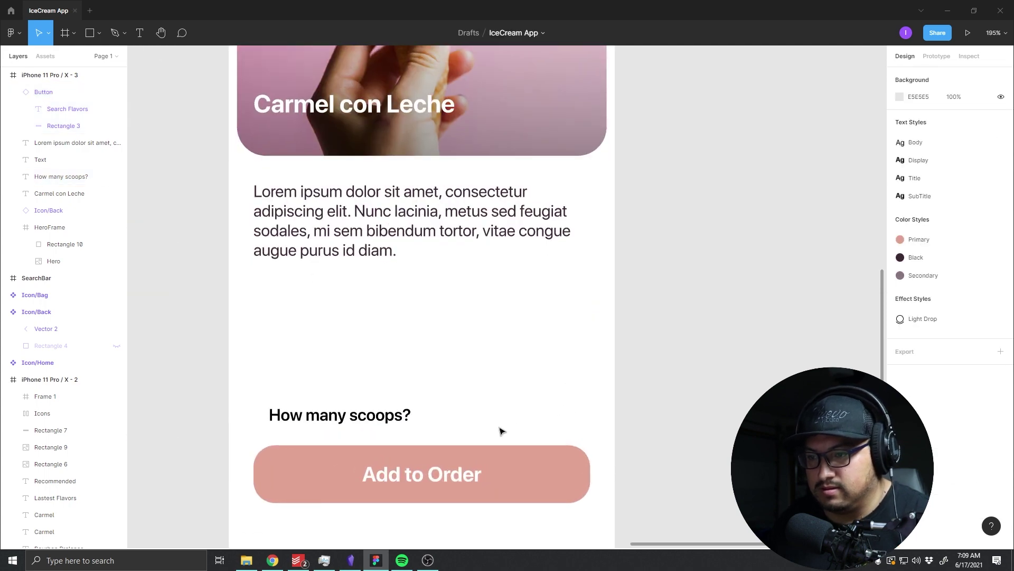
Step: Draw a 48×32 white rectangle to the right of the How many scoops? heading
key(r)
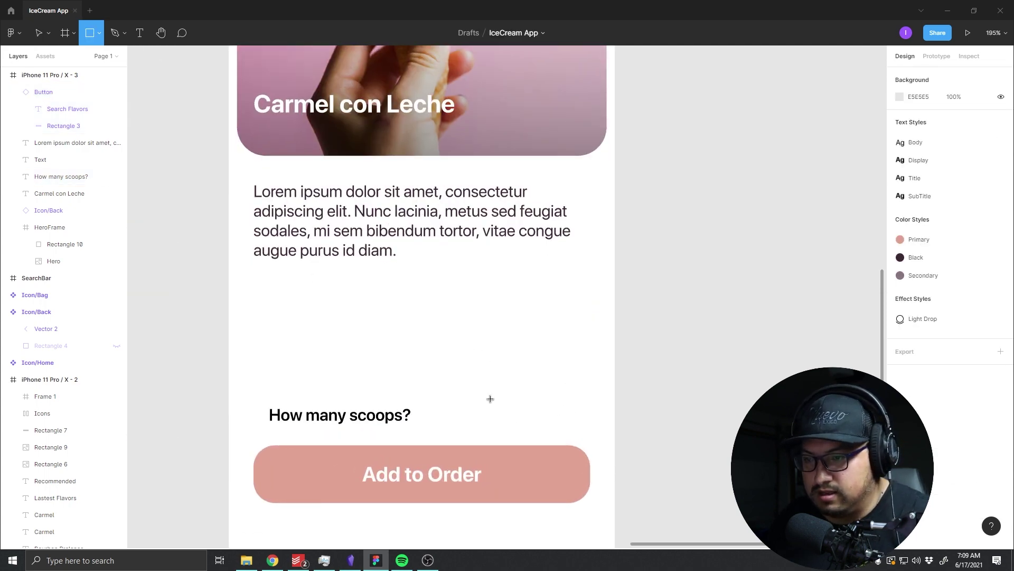
drag(491, 399, 539, 432)
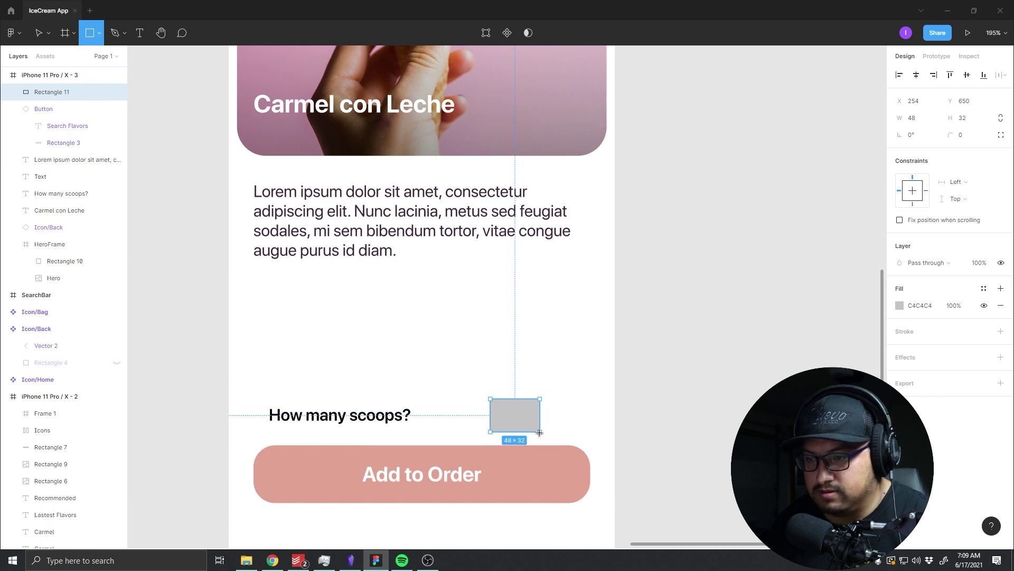
click(900, 305)
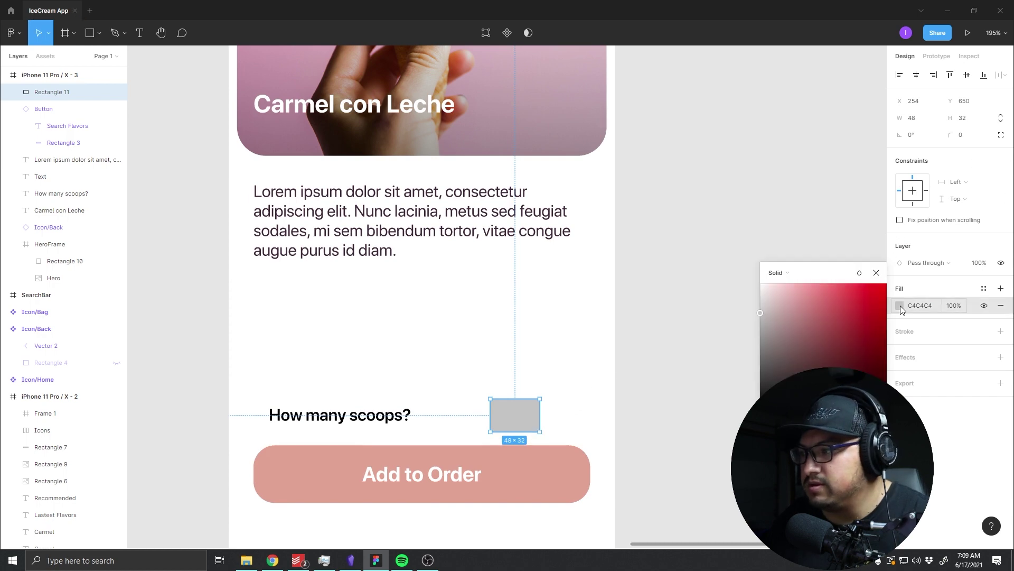
click(766, 285)
click(451, 357)
scroll(451, 357, down, 5)
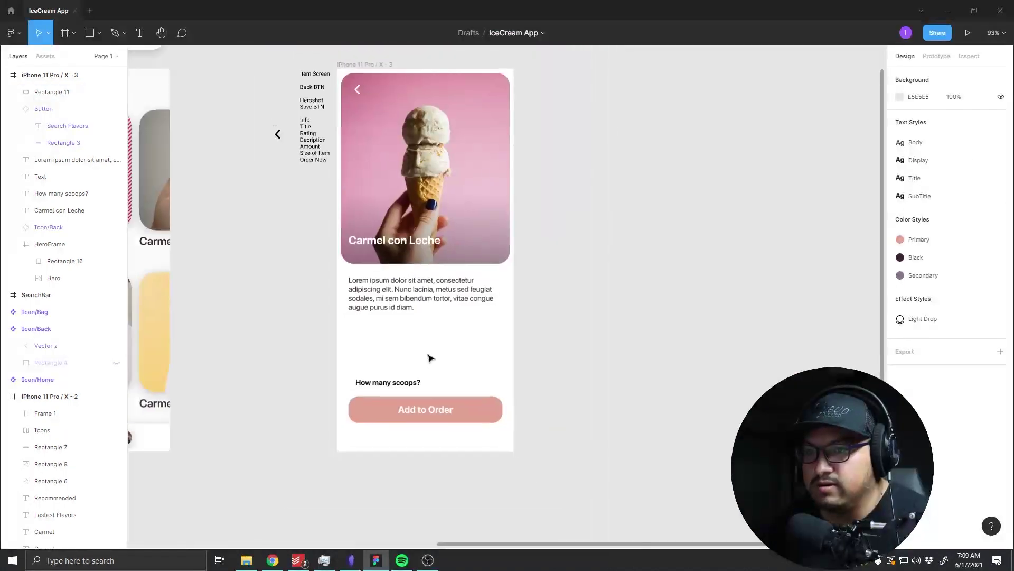
click(388, 64)
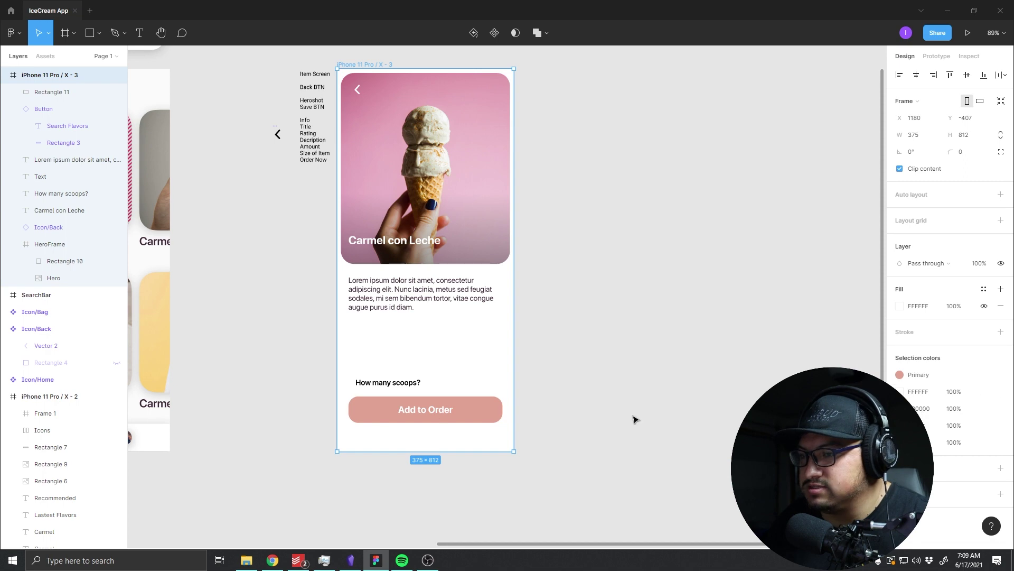
drag(228, 364, 605, 403)
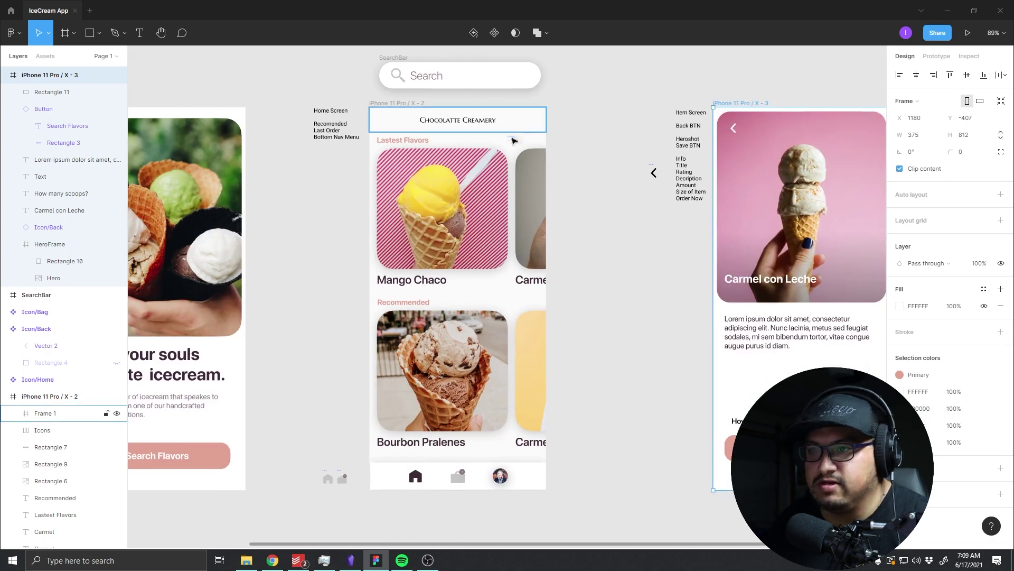
click(392, 103)
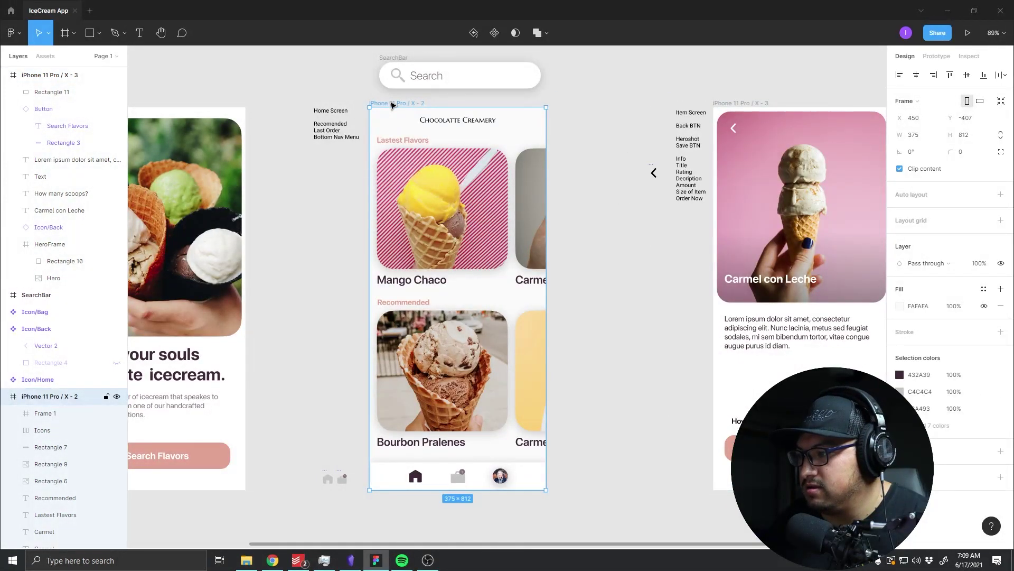
drag(308, 194, 477, 202)
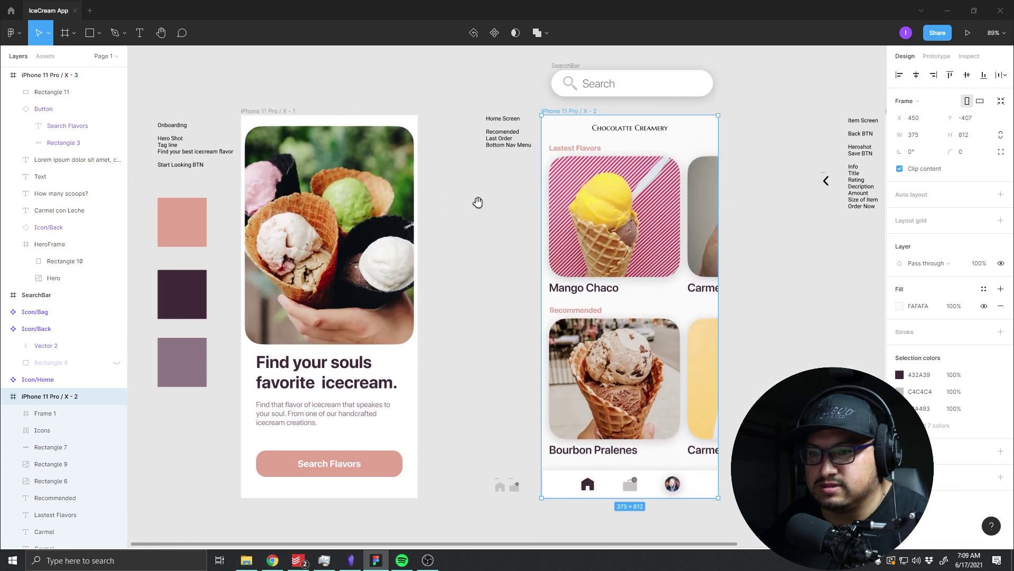
scroll(477, 202, right, 5)
scroll(407, 272, right, 3)
scroll(407, 272, right, 2)
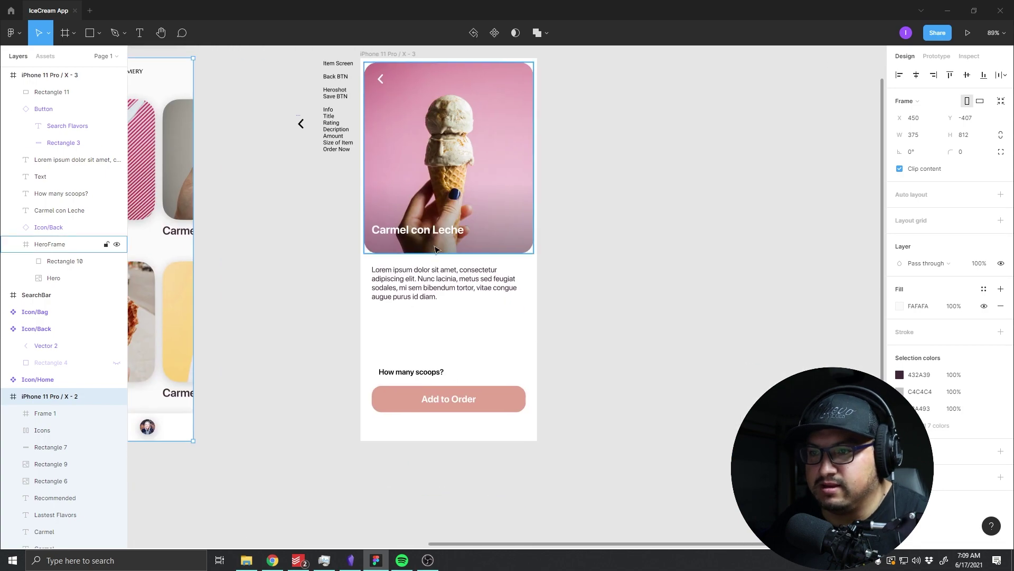
scroll(406, 272, up, 3)
scroll(407, 272, down, 3)
scroll(408, 273, down, 2)
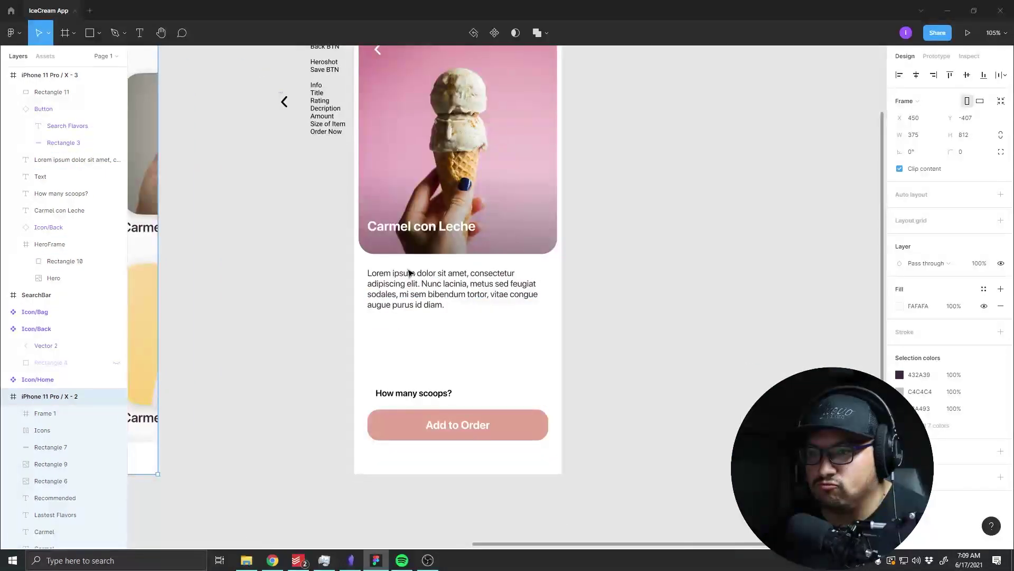
scroll(409, 273, up, 5)
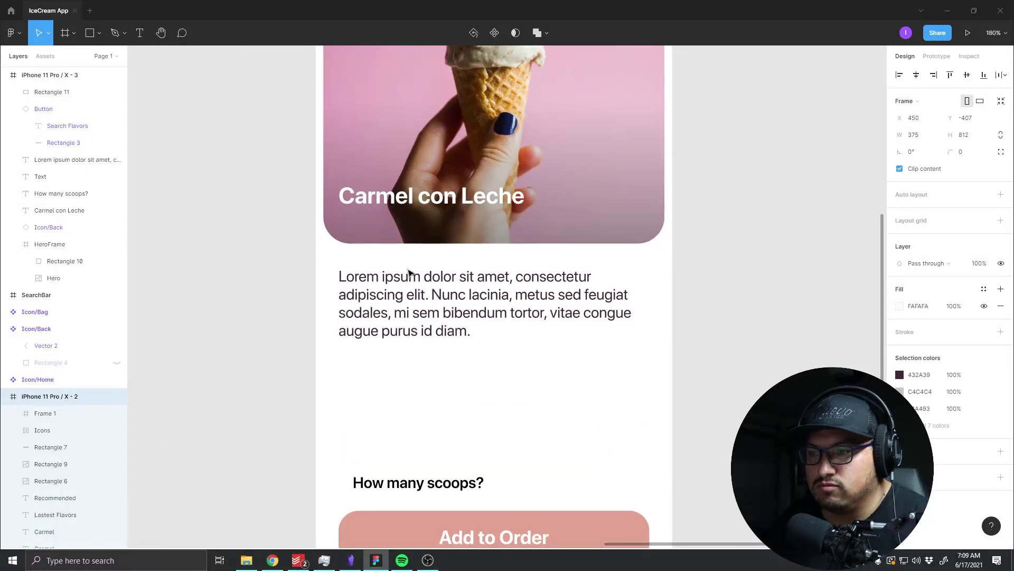
scroll(391, 269, down, 2)
scroll(317, 158, down, 2)
drag(410, 99, 400, 218)
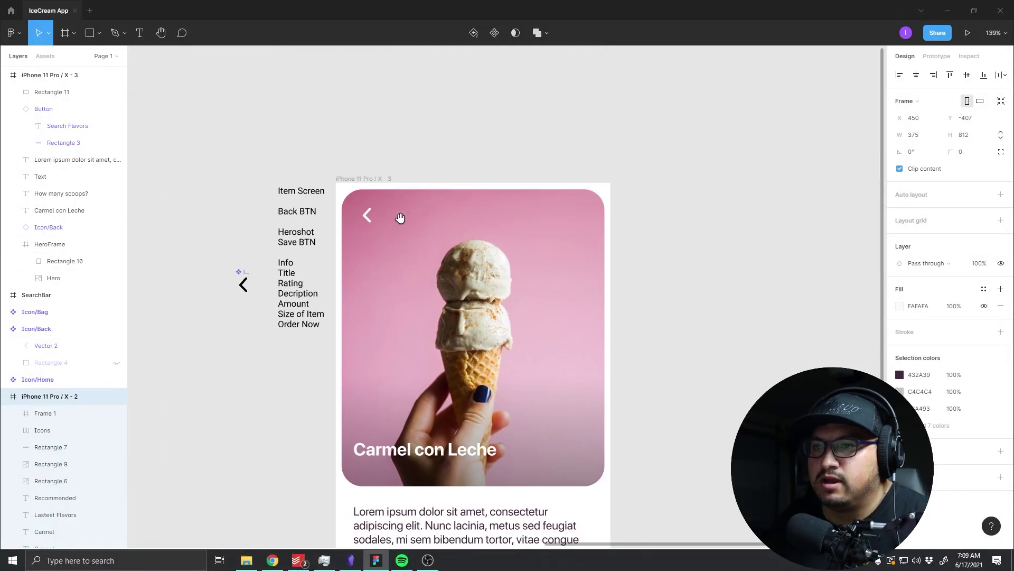
click(400, 217)
scroll(422, 264, down, 4)
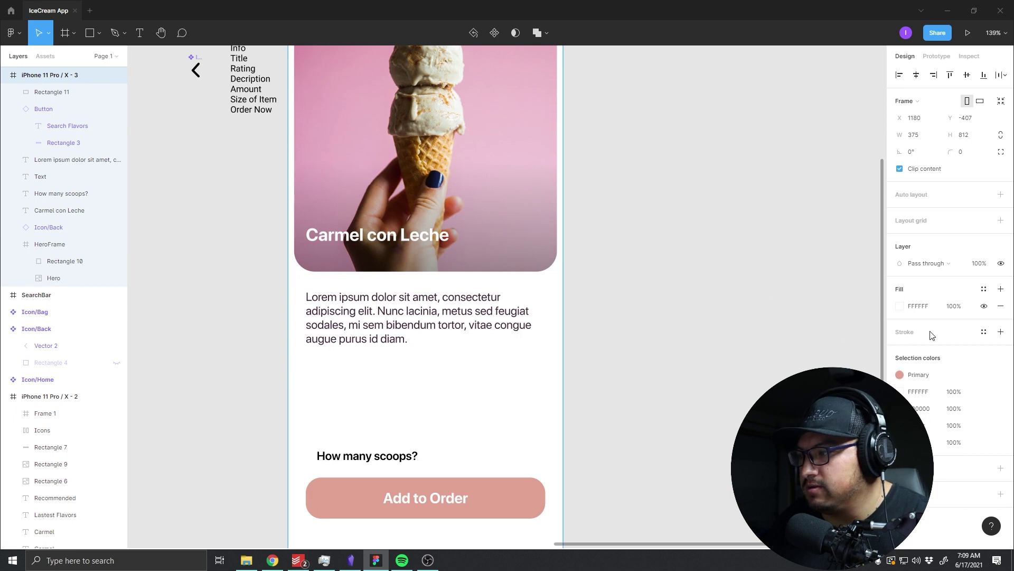
click(902, 307)
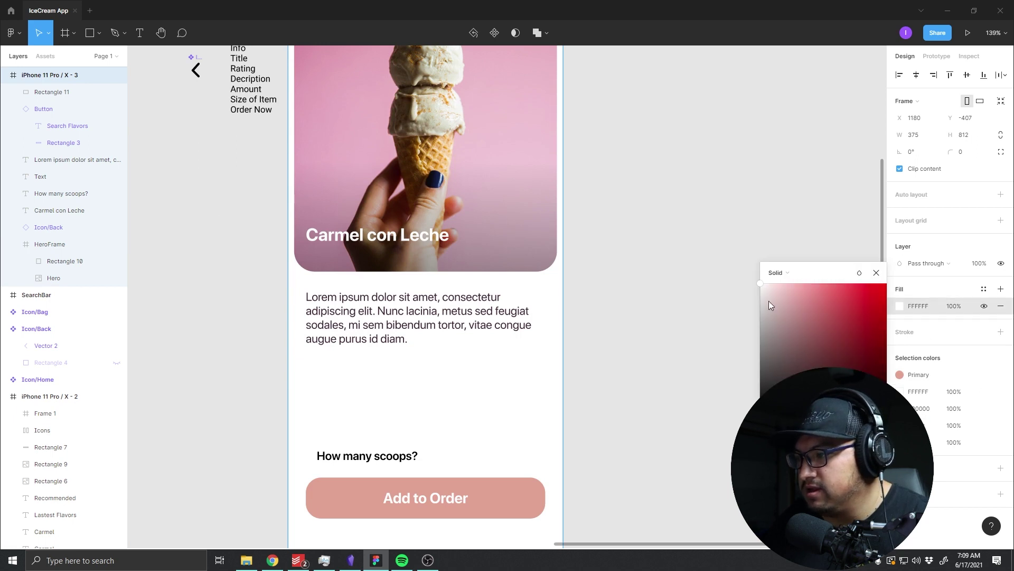
drag(760, 285, 751, 293)
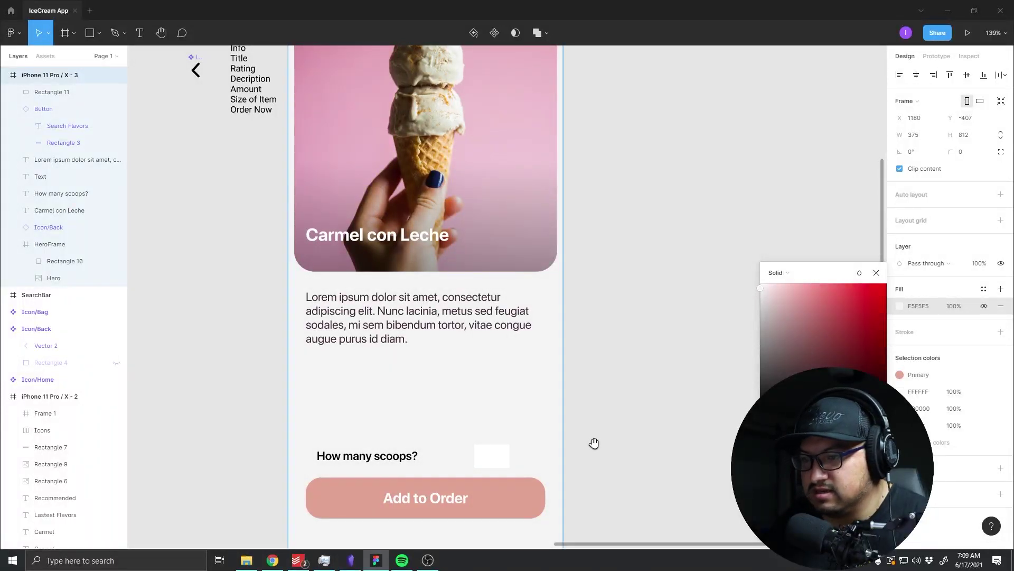
scroll(593, 442, down, 5)
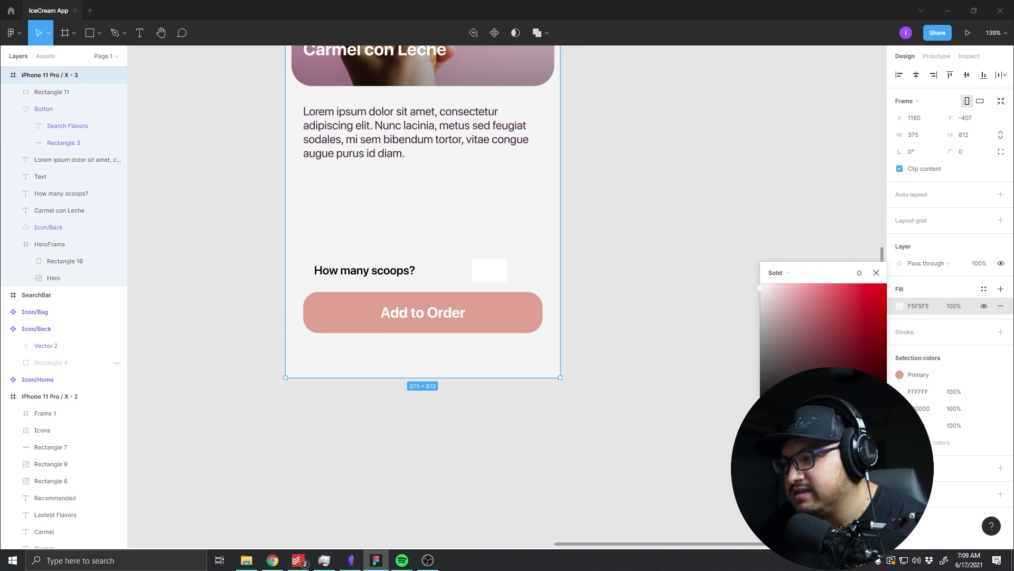
drag(772, 412, 841, 412)
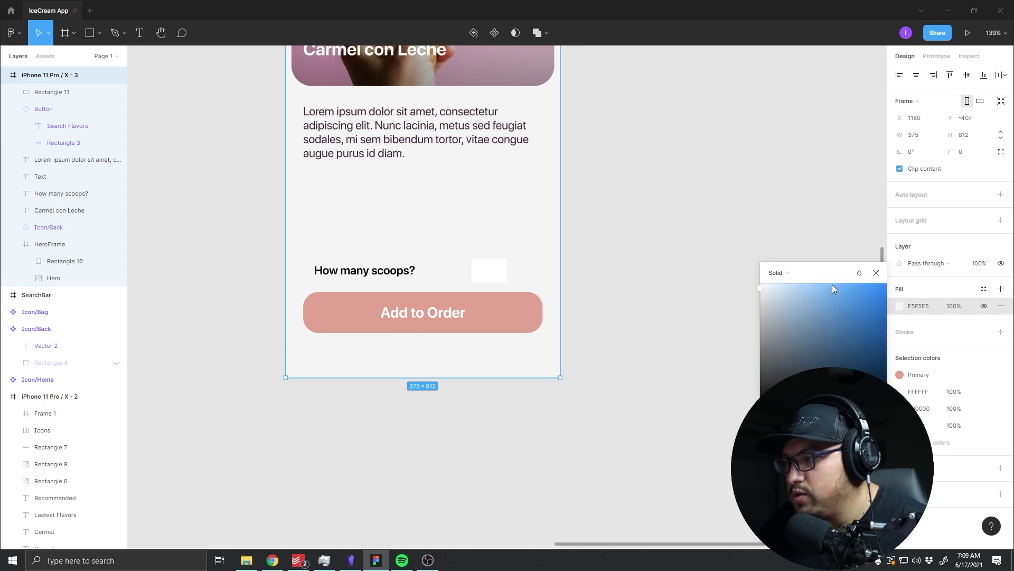
drag(759, 286, 759, 281)
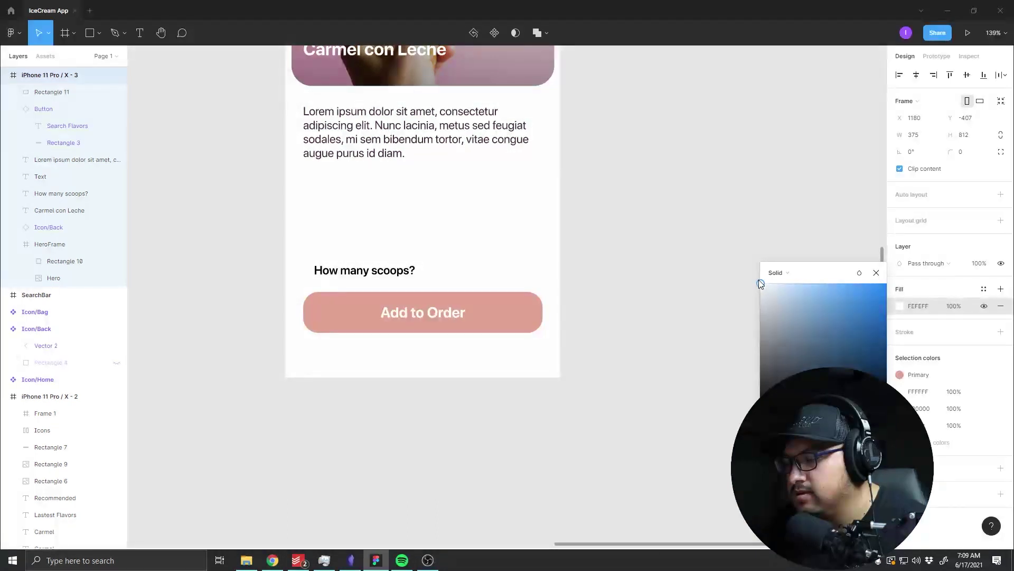
drag(759, 281, 757, 273)
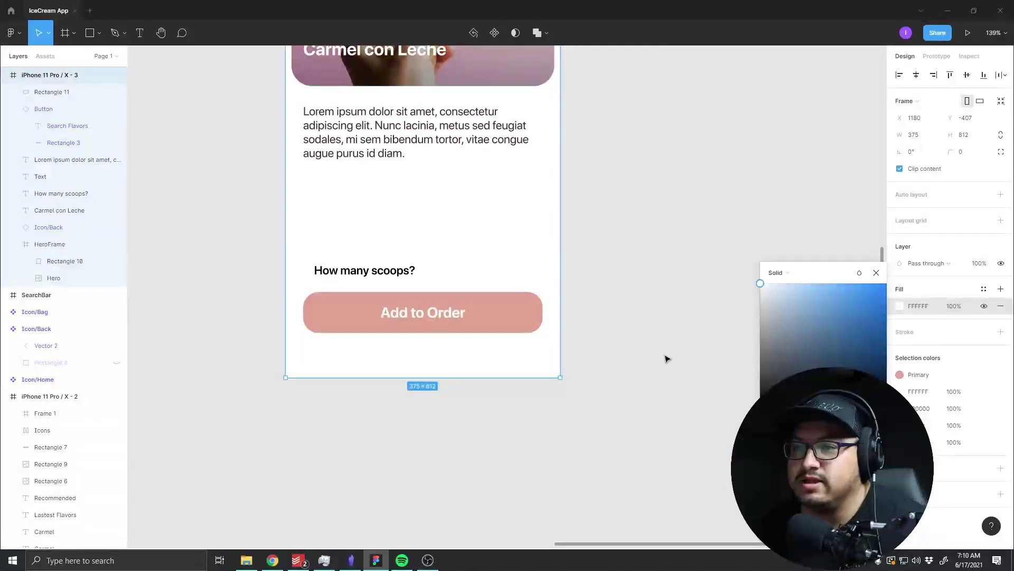
click(340, 293)
mouse_move(340, 294)
mouse_down()
mouse_move(430, 328)
mouse_move(593, 352)
mouse_up()
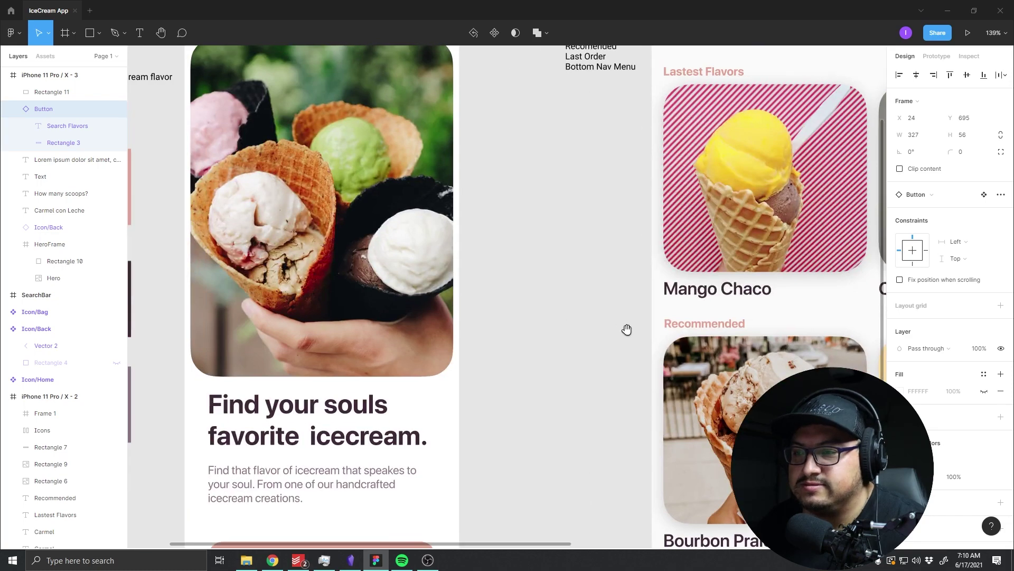
scroll(627, 329, right, 5)
scroll(477, 308, down, 3)
drag(477, 309, 351, 285)
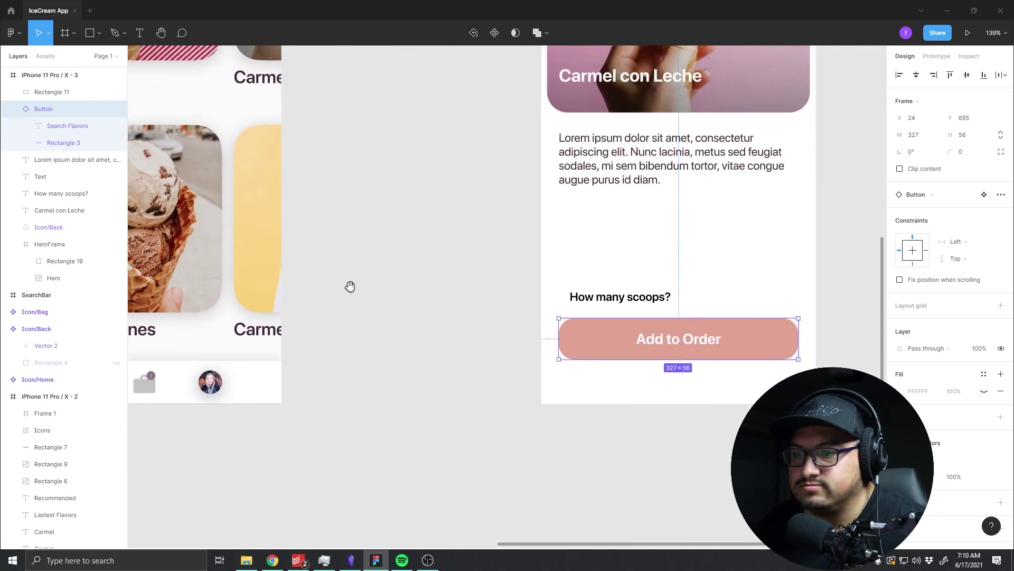
drag(564, 260, 437, 285)
scroll(503, 321, left, 8)
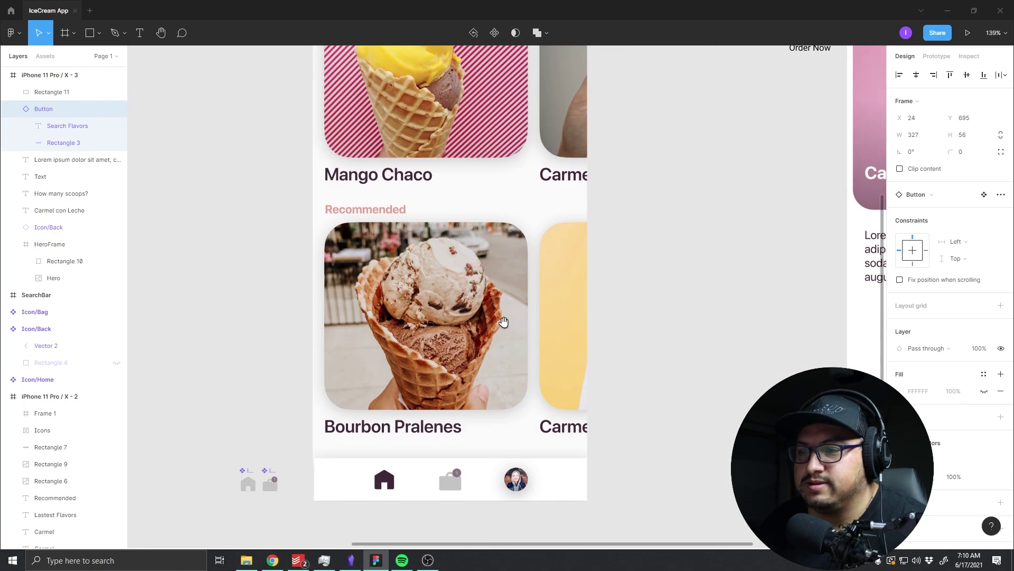
scroll(550, 267, left, 2)
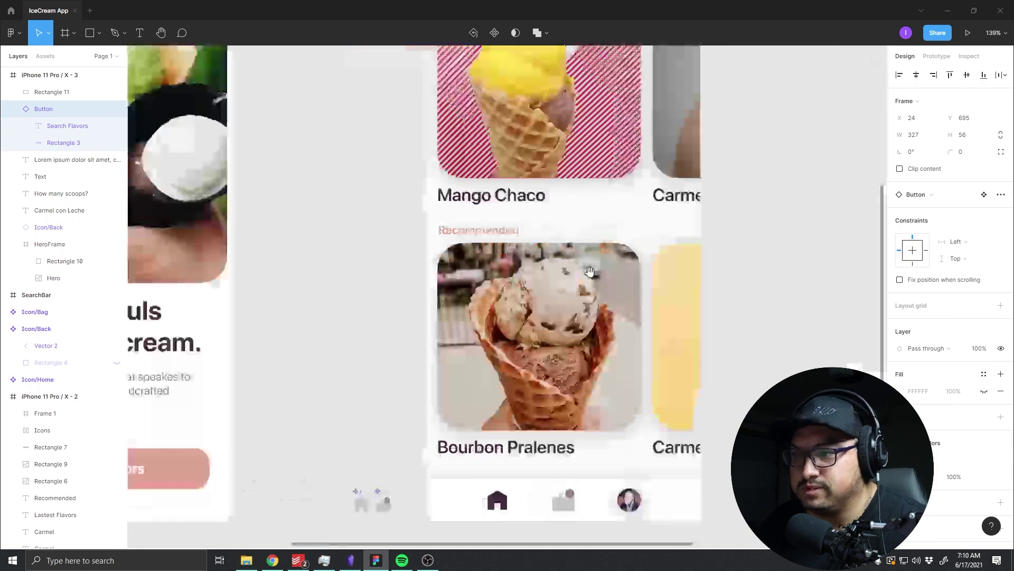
scroll(581, 259, left, 5)
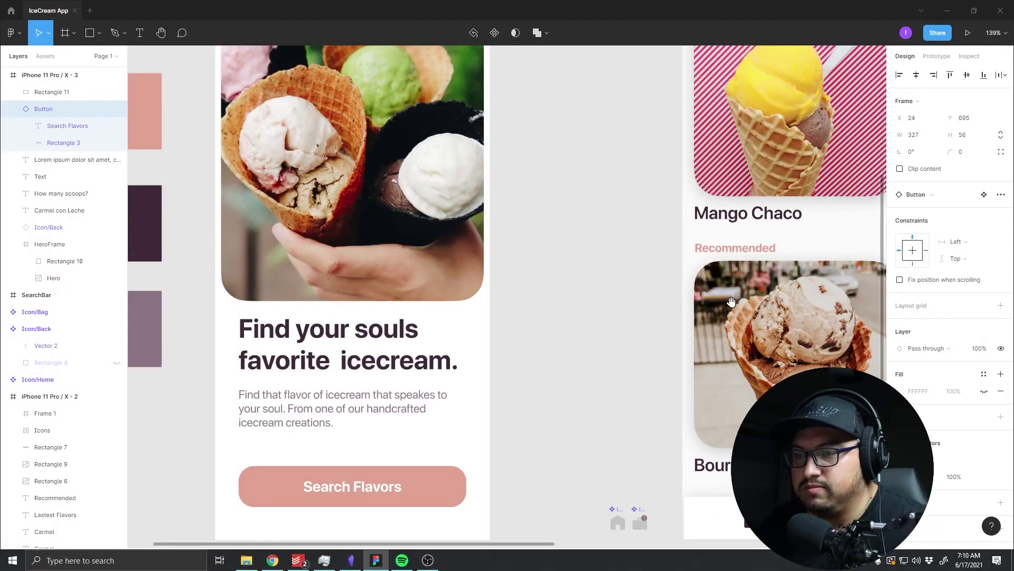
scroll(579, 301, right, 10)
scroll(410, 263, right, 6)
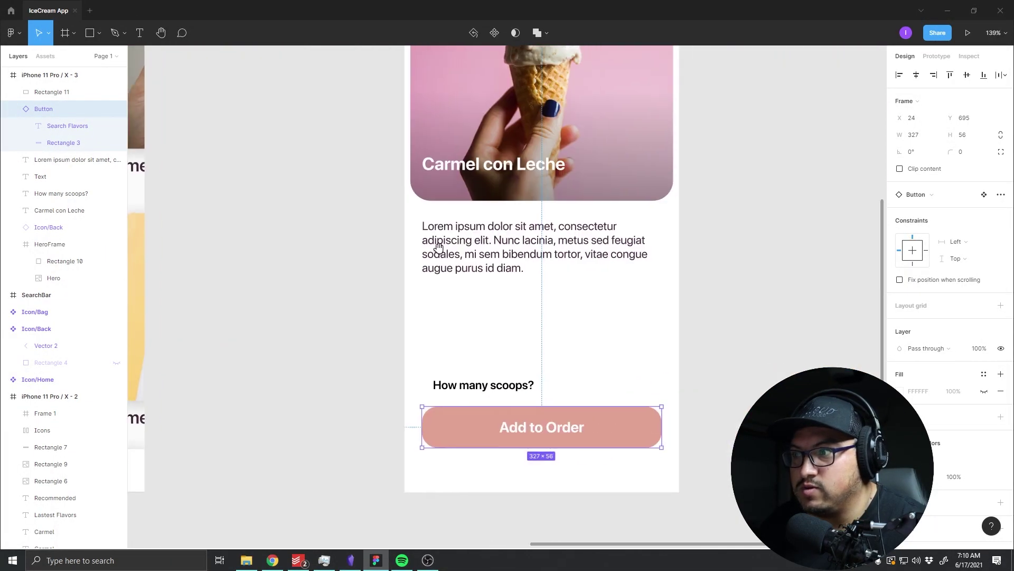
scroll(362, 299, up, 1)
scroll(419, 331, up, 3)
scroll(418, 331, down, 1)
click(429, 67)
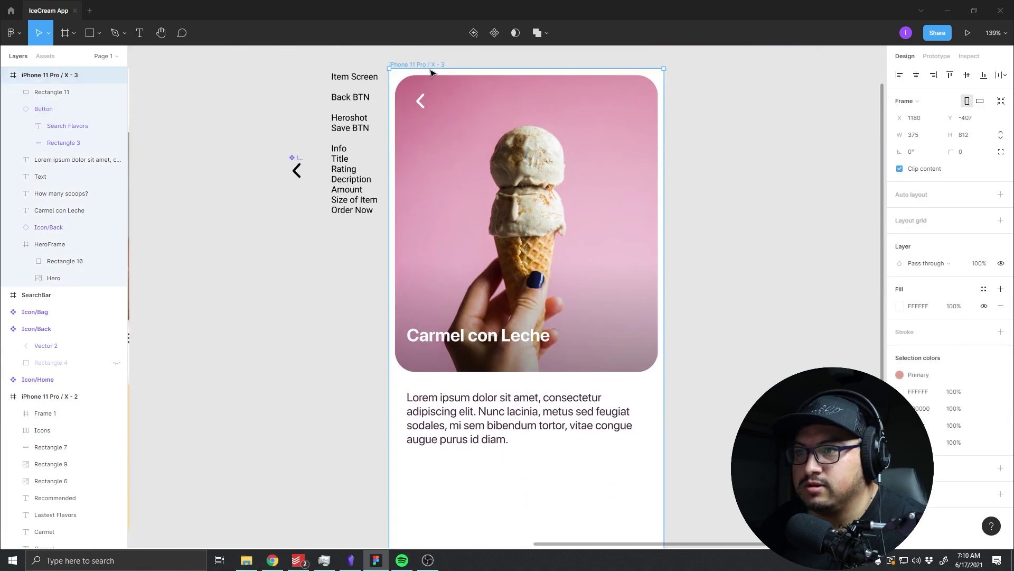
click(899, 306)
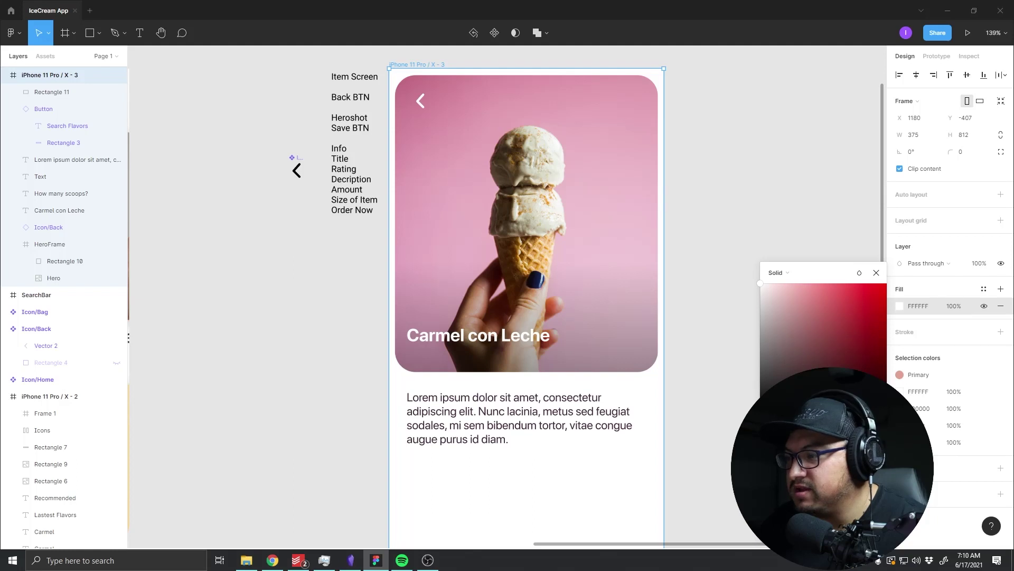
Step: Tint the item screen frame's fill to faint cyan F8FEFF
drag(877, 420, 828, 420)
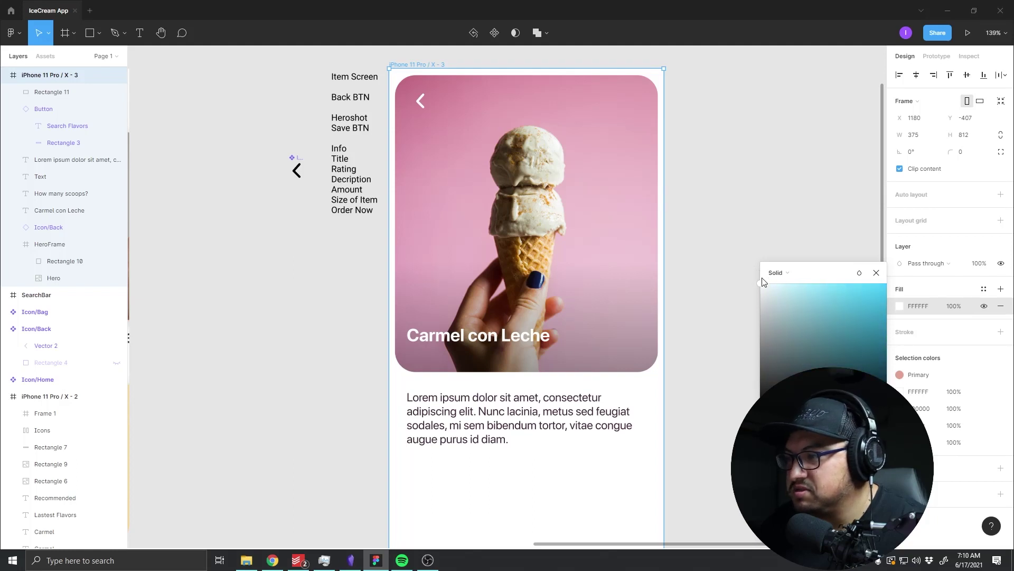
drag(763, 283, 765, 283)
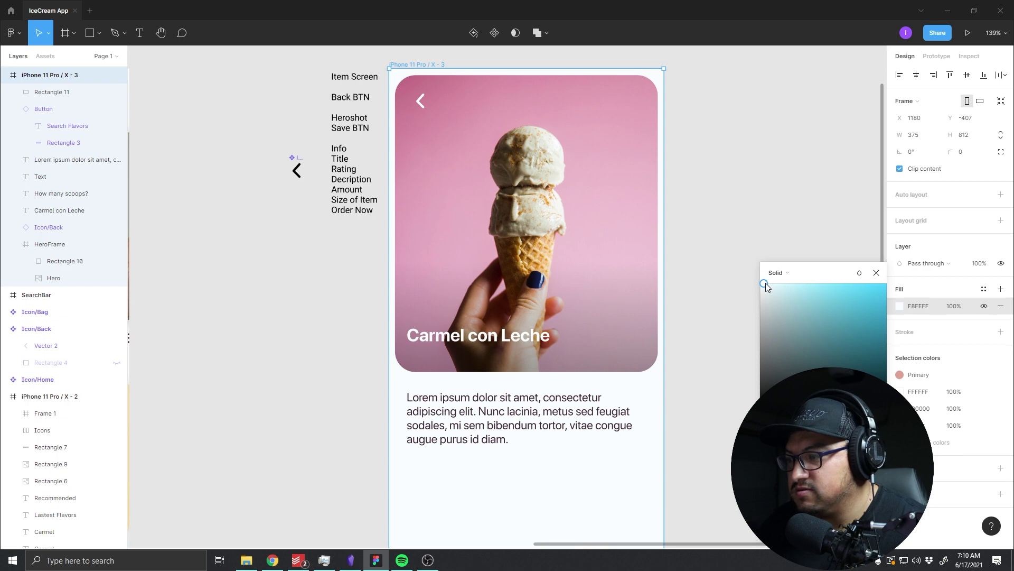
click(701, 349)
scroll(598, 190, down, 5)
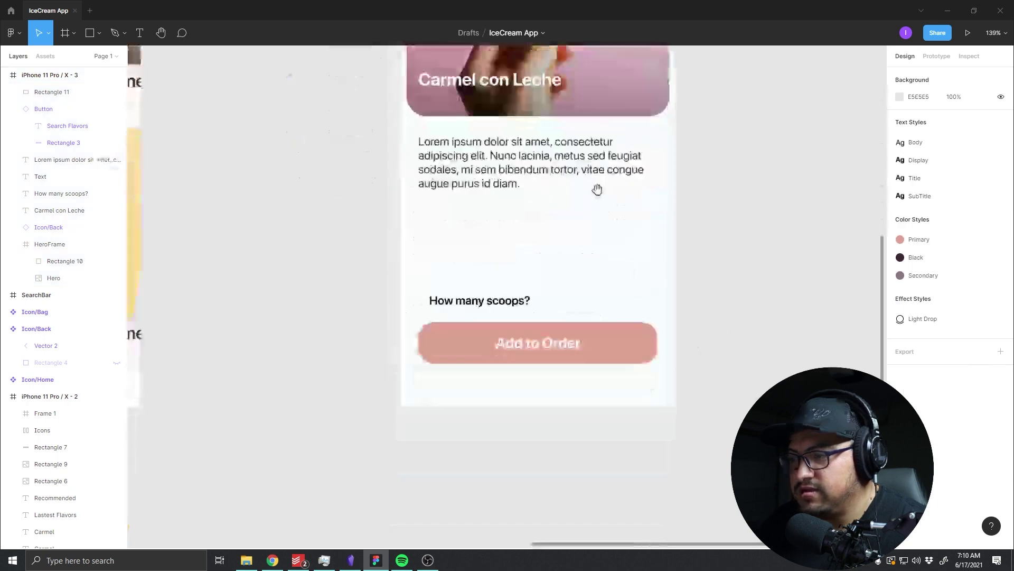
click(602, 301)
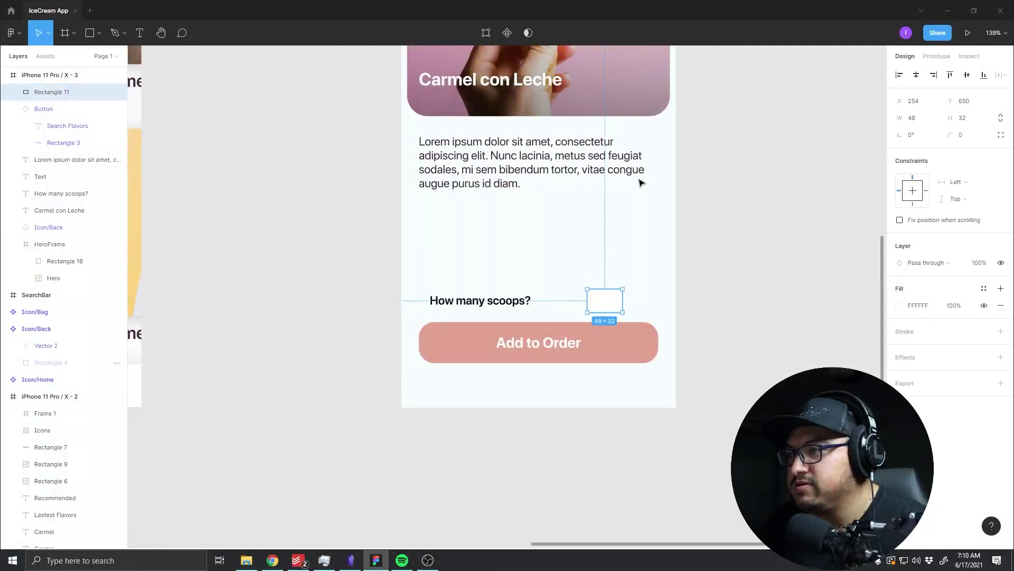
Step: Apply the Light Drop effect style to the small scoops box
click(1000, 358)
click(984, 357)
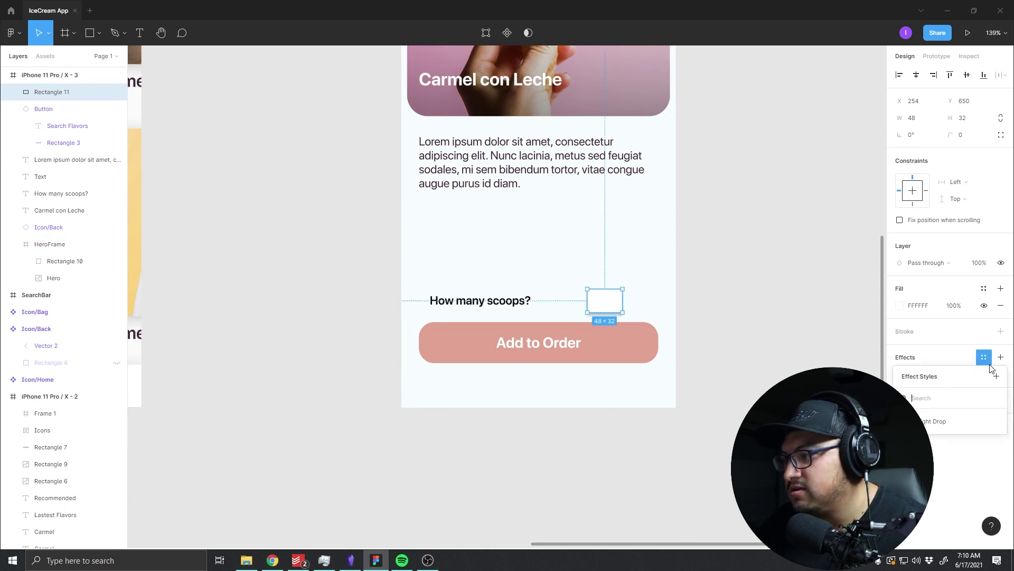
click(938, 421)
key(Escape)
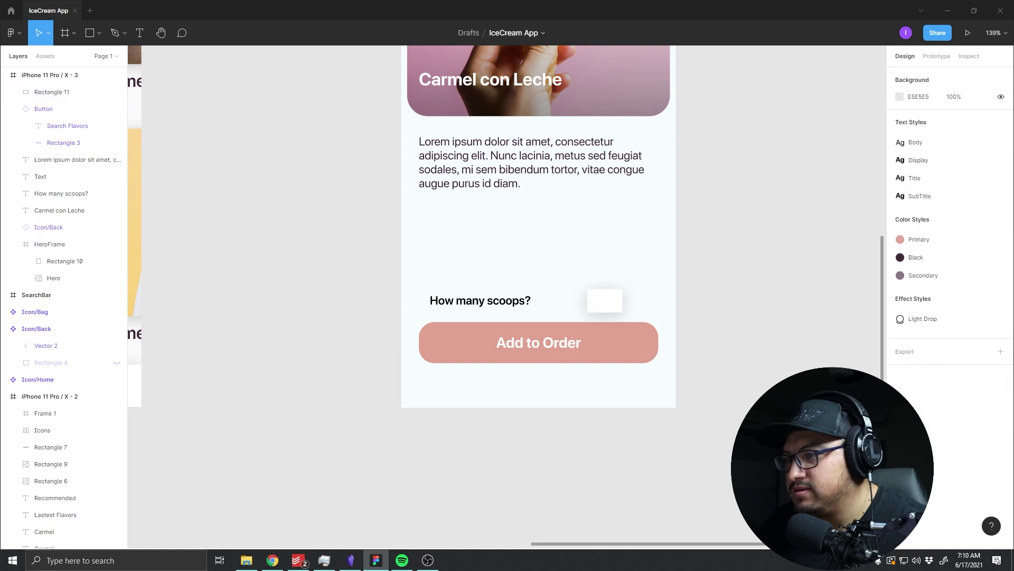
Step: Round the box's corners to a 9 px radius
click(604, 300)
click(962, 136)
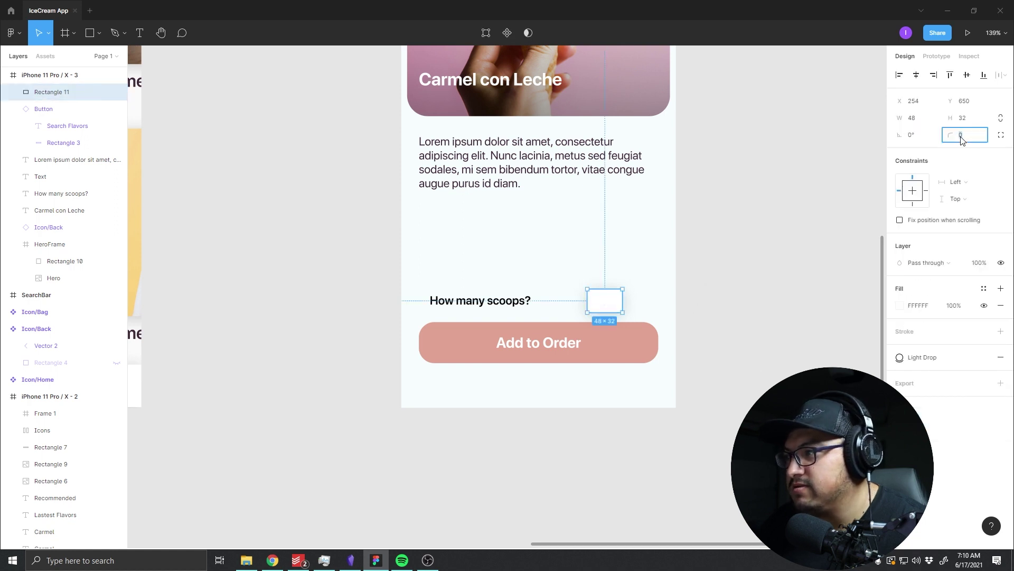
mouse_move(956, 136)
mouse_down()
mouse_move(43, 135)
mouse_move(722, 248)
mouse_up()
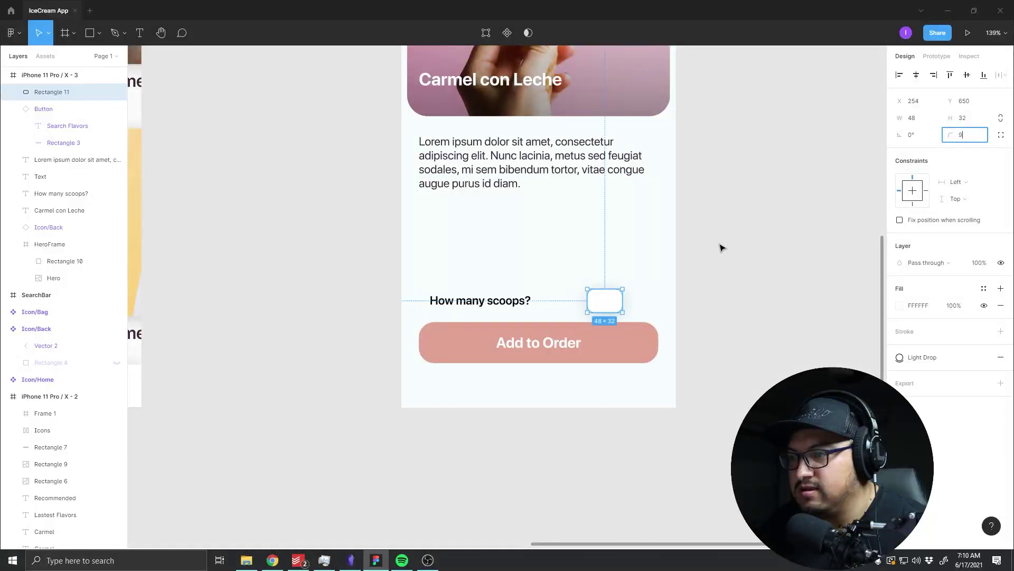
scroll(655, 318, up, 5)
click(763, 274)
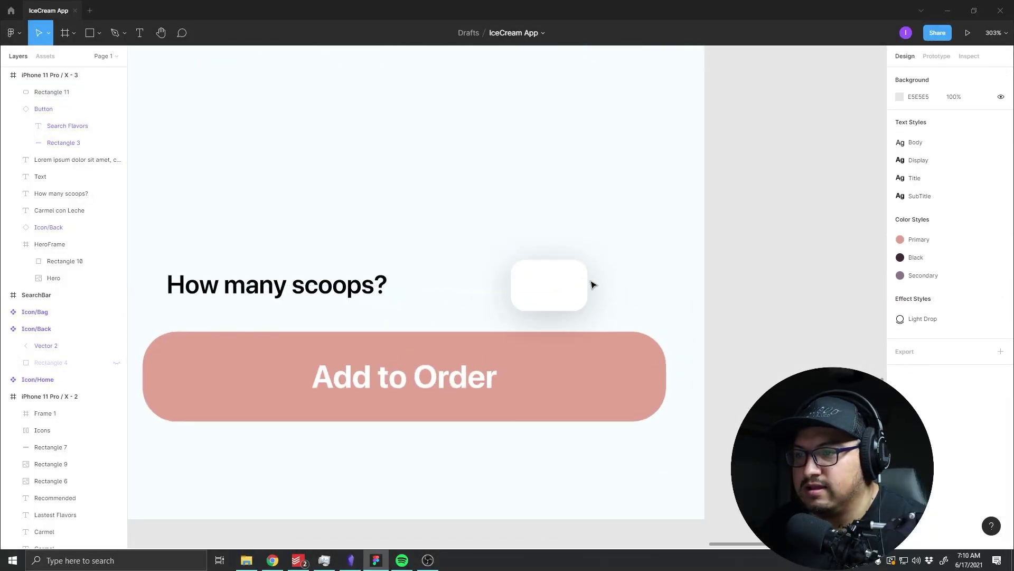
Step: Test the box at 10% opacity, then restore it to full opacity
click(550, 286)
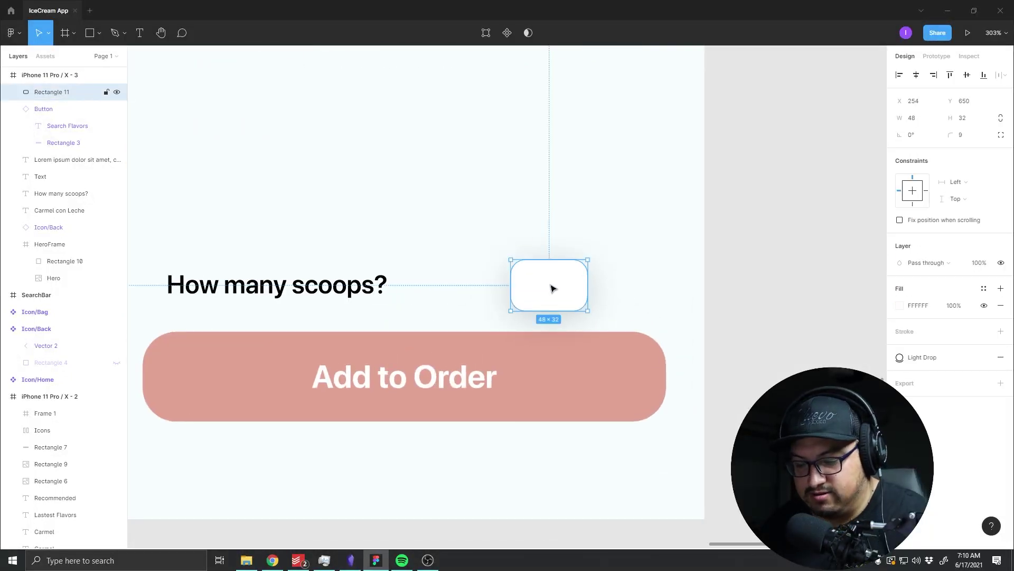
key(1)
click(654, 291)
key(ctrl+z)
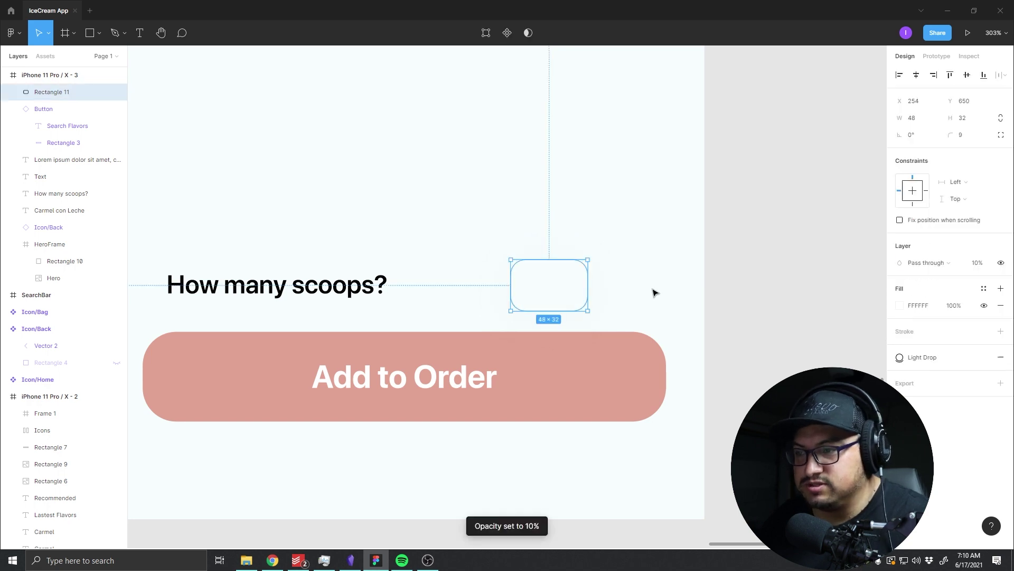
key(0)
click(651, 292)
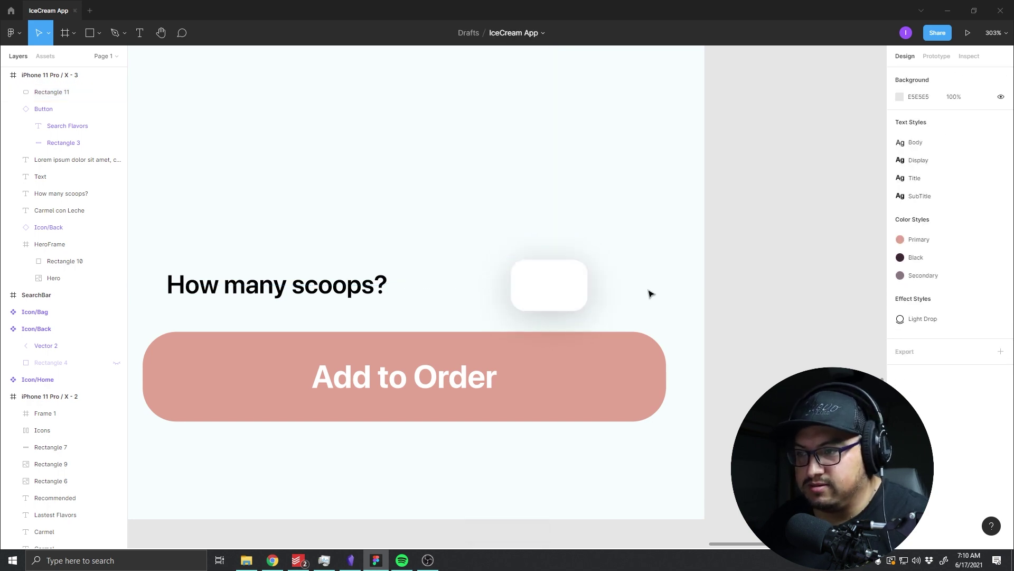
click(551, 287)
Step: Add a bold '1' text label centred inside the rounded scoops box
key(t)
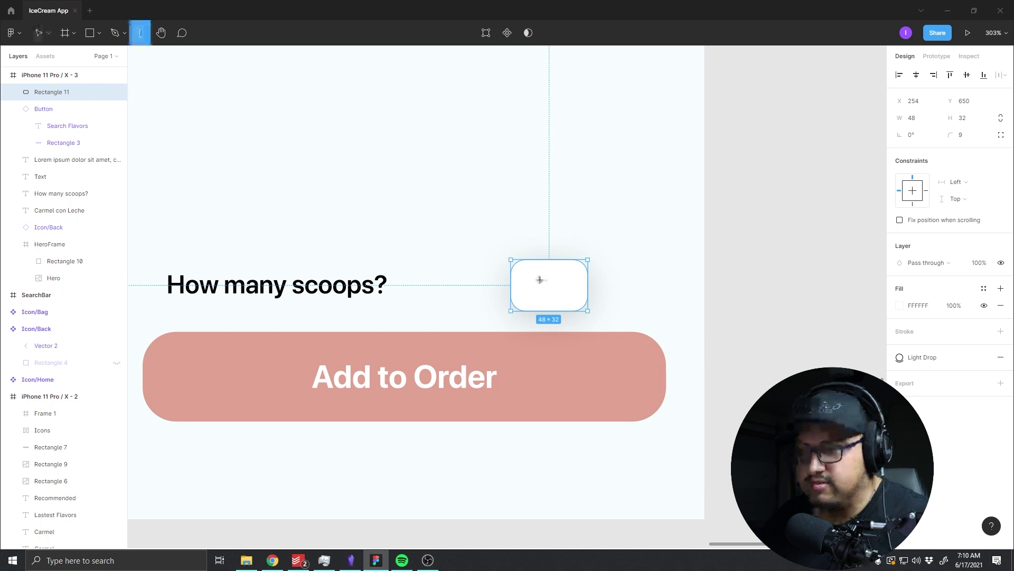
click(548, 286)
text(1)
key(Escape)
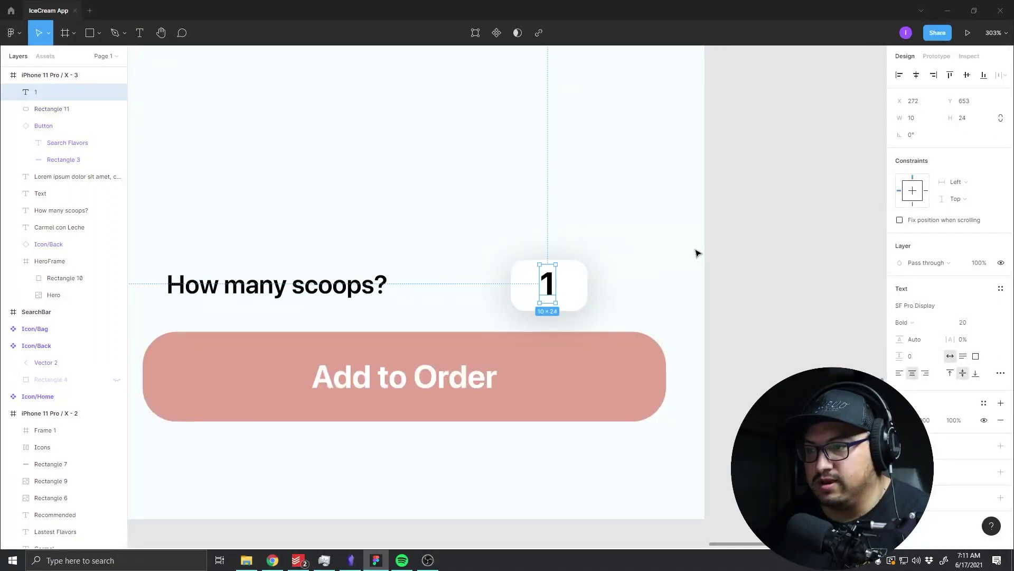
key(Escape)
click(553, 288)
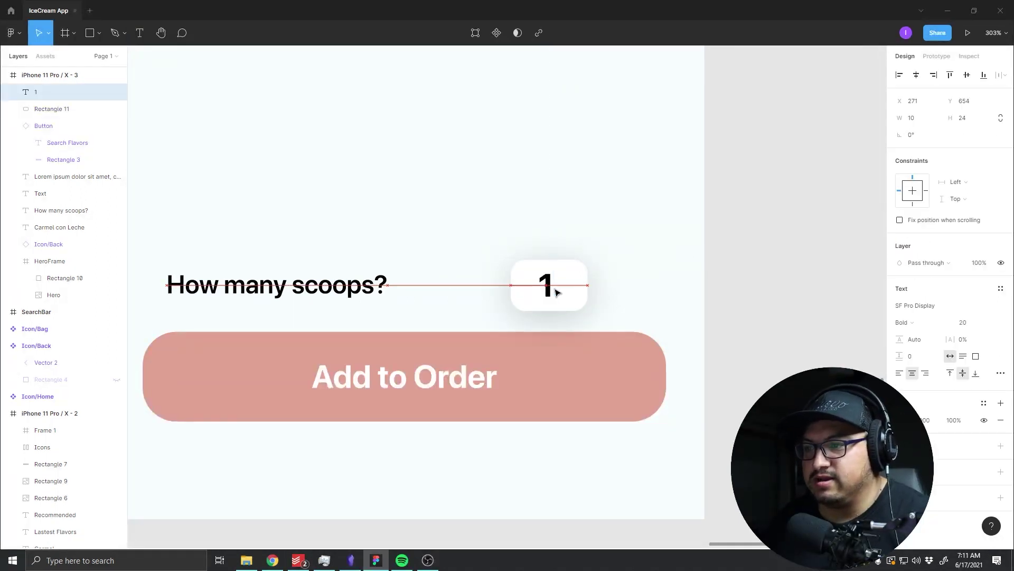
drag(557, 292, 558, 294)
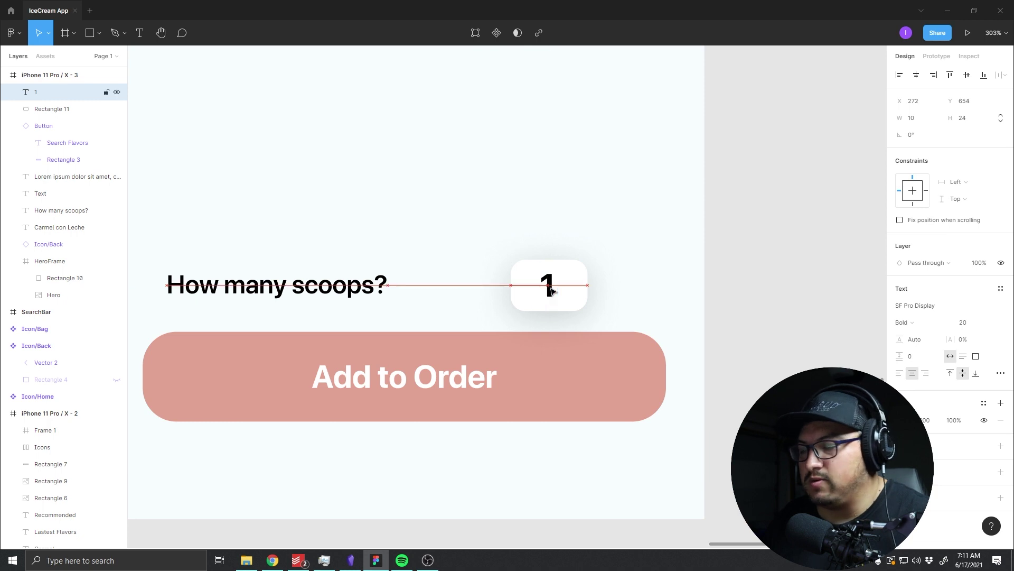
click(901, 420)
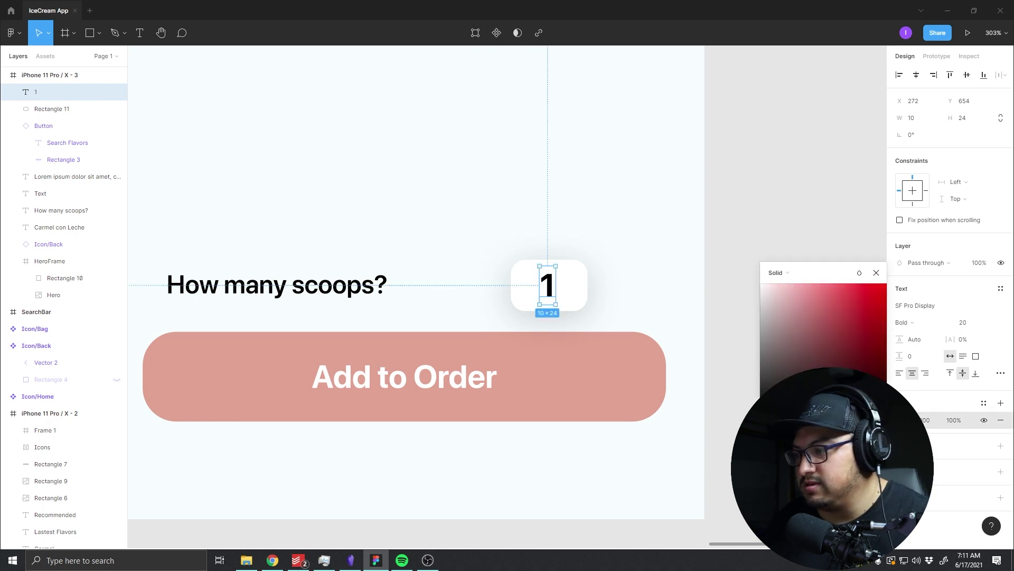
click(645, 262)
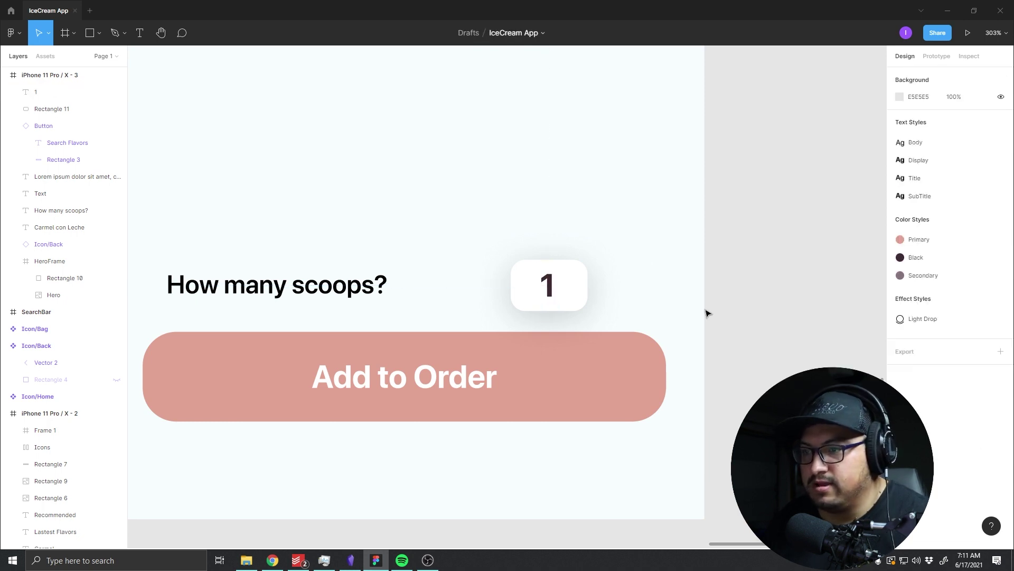
click(657, 374)
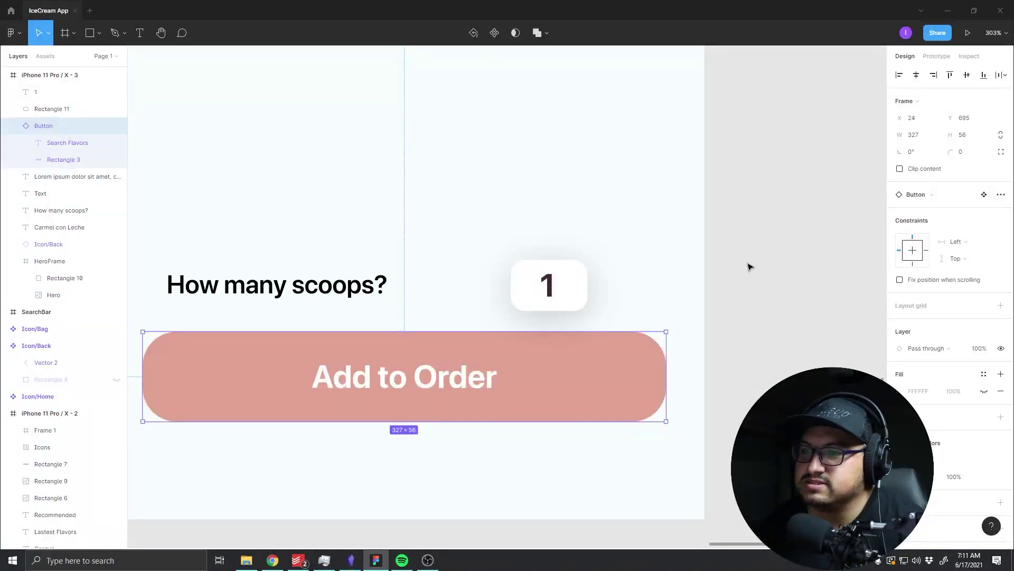
scroll(550, 316, down, 5)
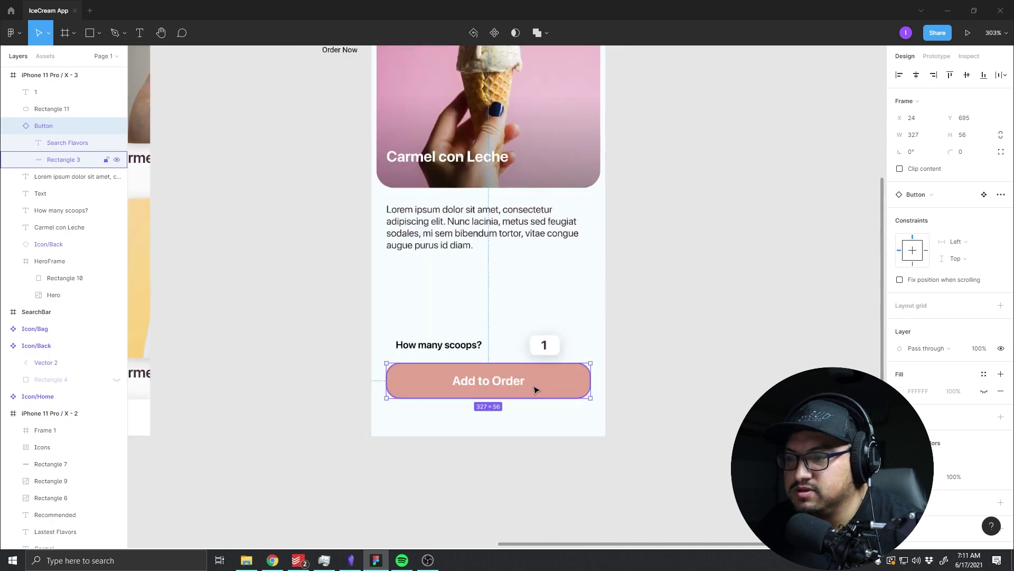
scroll(522, 380, down, 4)
mouse_move(404, 357)
mouse_down()
mouse_move(644, 324)
mouse_move(542, 339)
mouse_move(530, 319)
mouse_up()
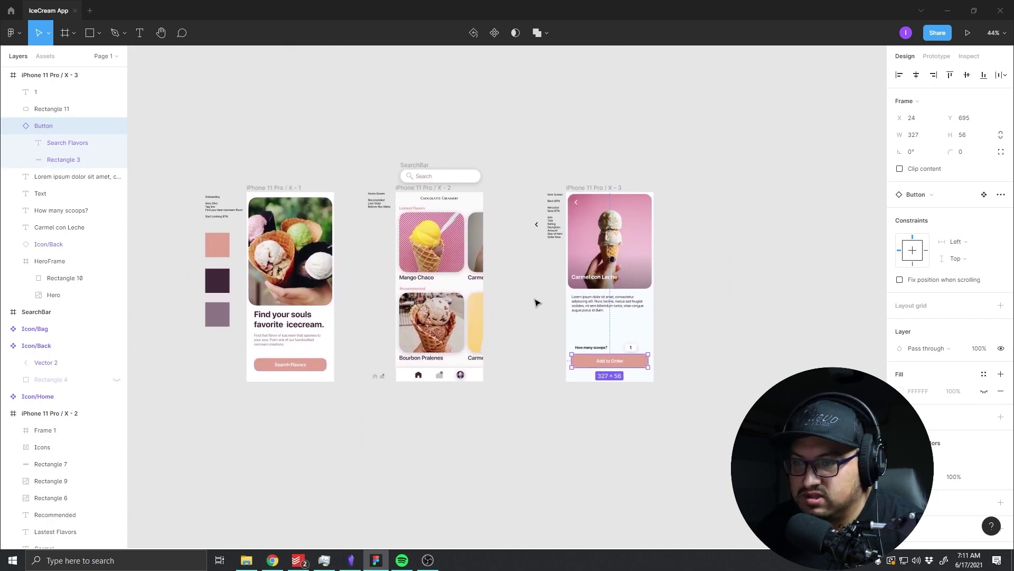
scroll(458, 307, up, 3)
scroll(459, 306, up, 2)
drag(458, 306, 278, 183)
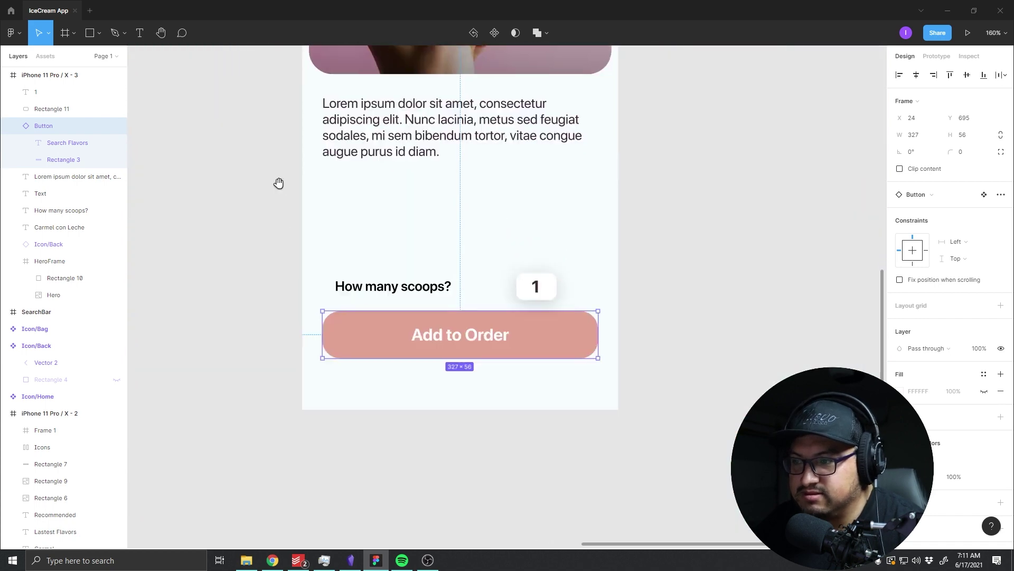
scroll(589, 295, up, 3)
click(514, 288)
drag(226, 315, 518, 287)
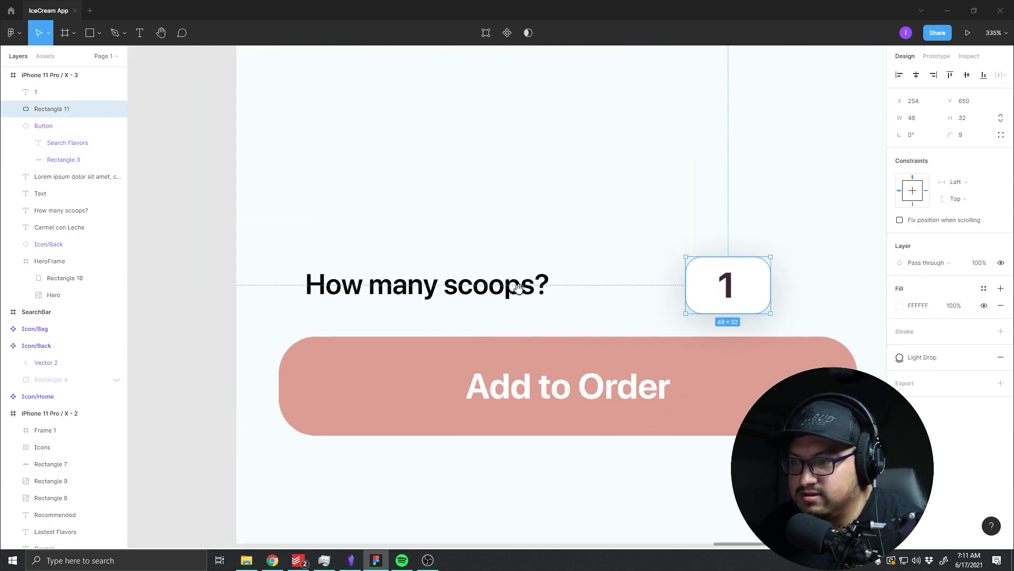
click(552, 262)
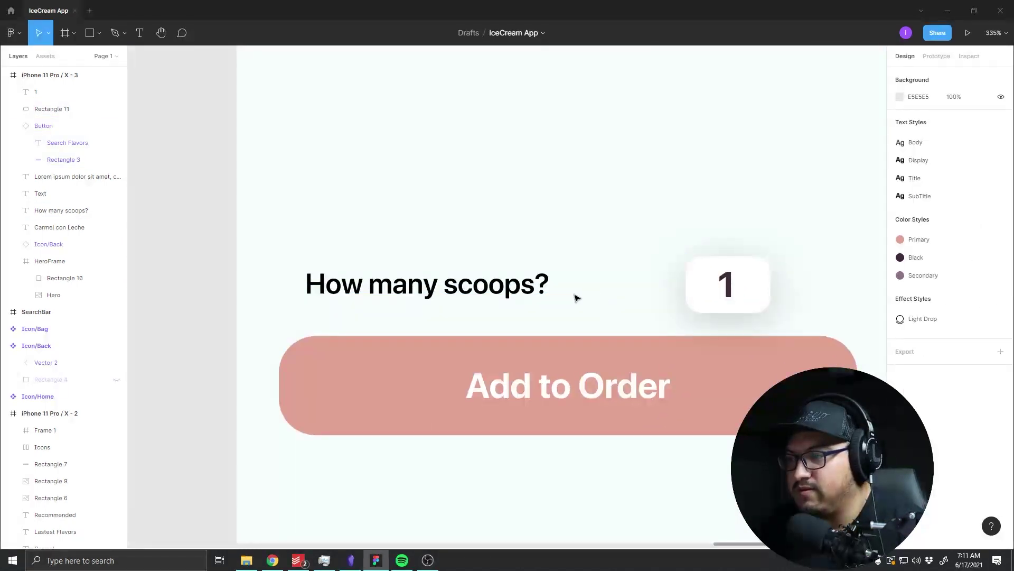
scroll(581, 301, down, 3)
scroll(561, 290, down, 2)
scroll(496, 156, down, 2)
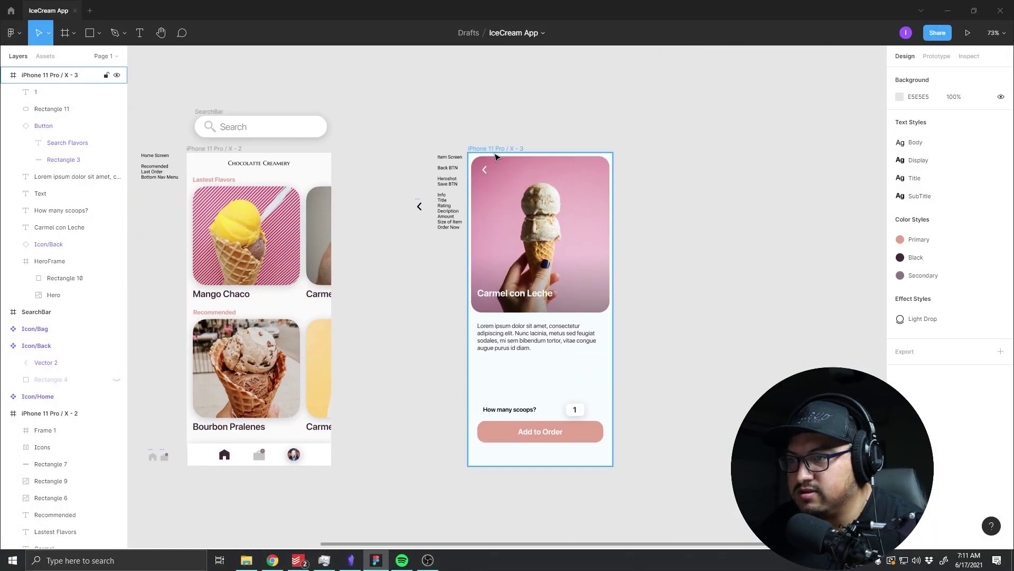
click(496, 149)
click(994, 309)
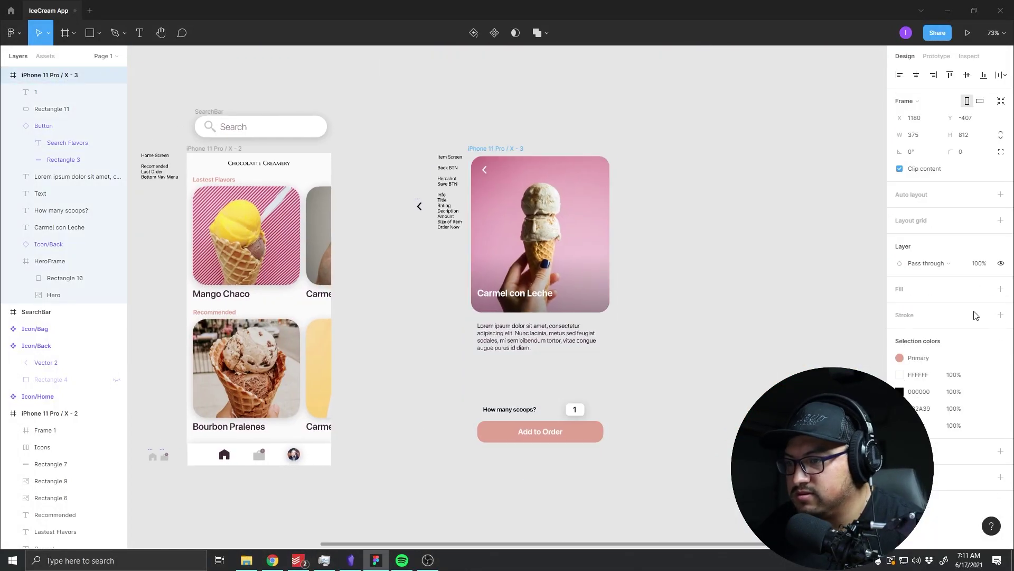
key(ctrl+z)
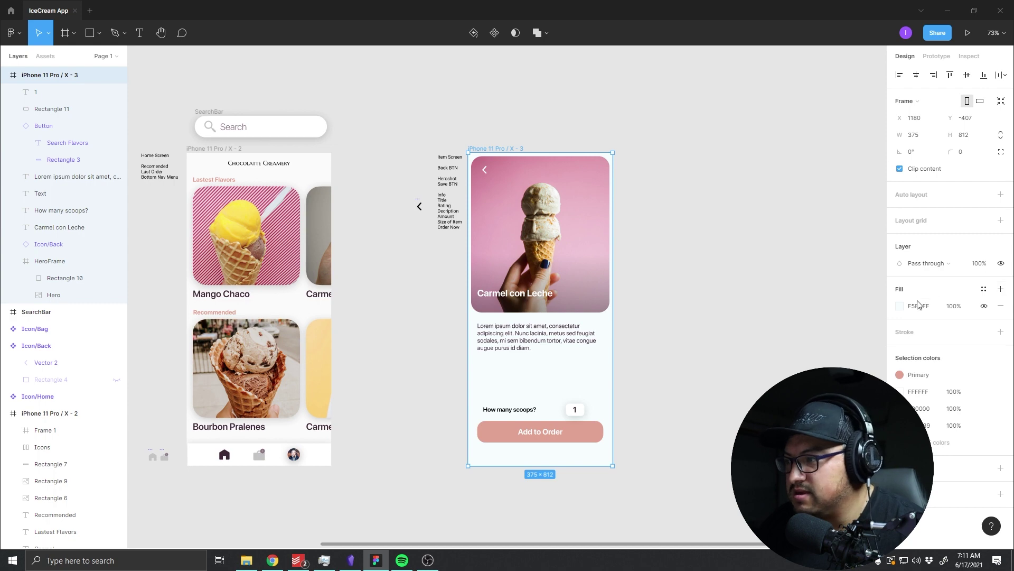
click(901, 307)
click(668, 373)
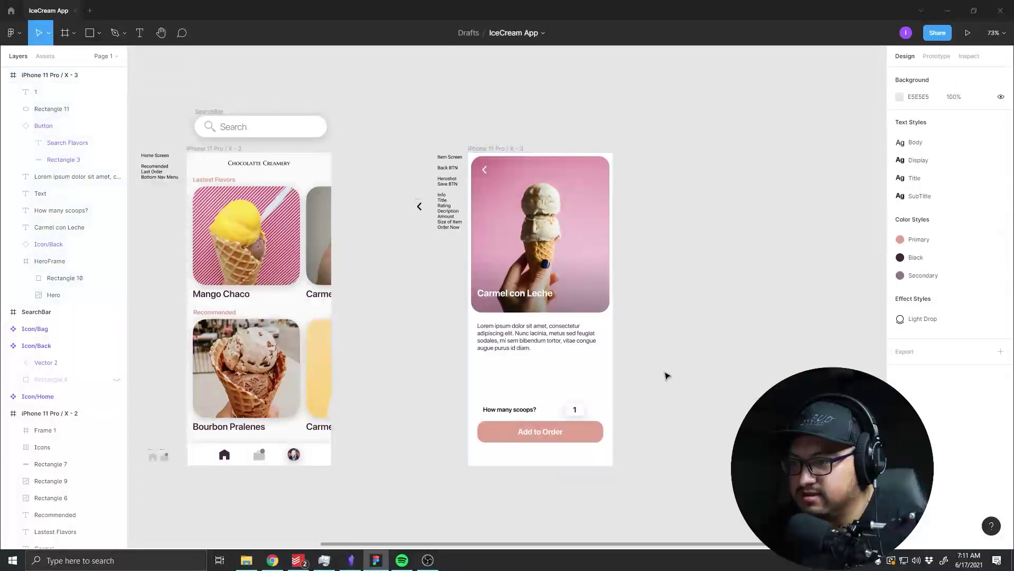
scroll(558, 418, up, 4)
click(686, 378)
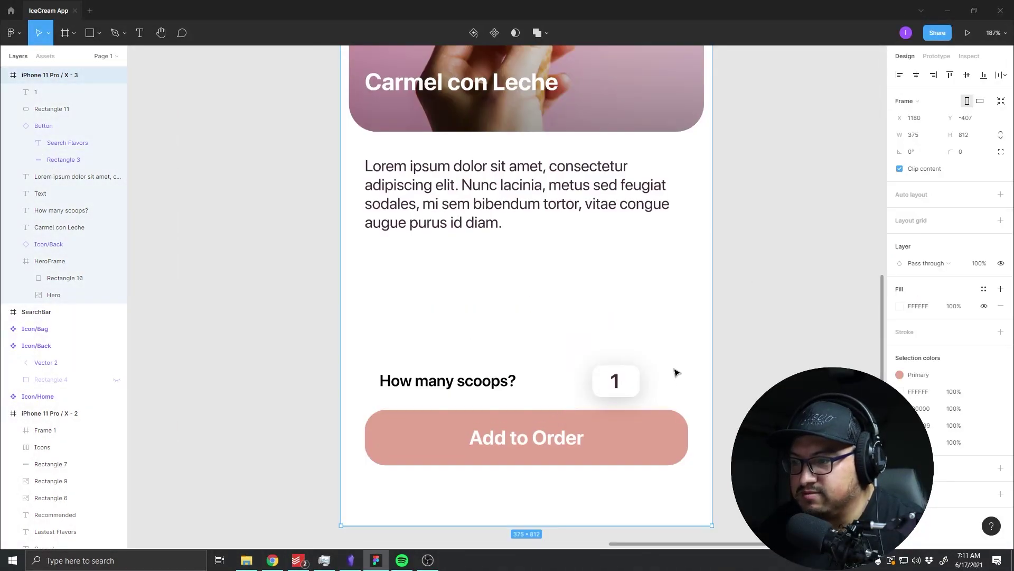
Step: Detach the Light Drop style from the number box, leaving an editable drop shadow
click(756, 354)
click(605, 383)
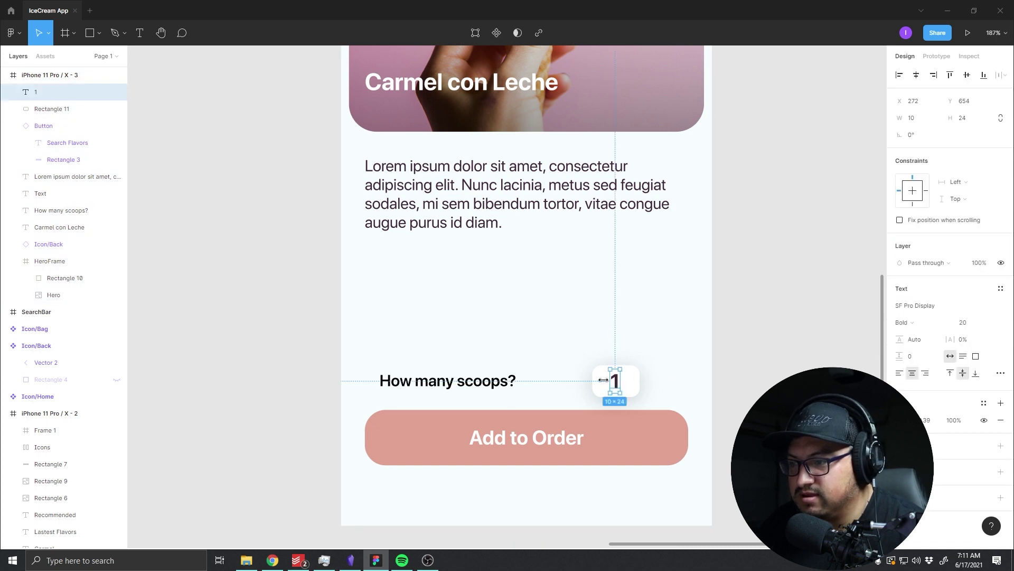
click(984, 358)
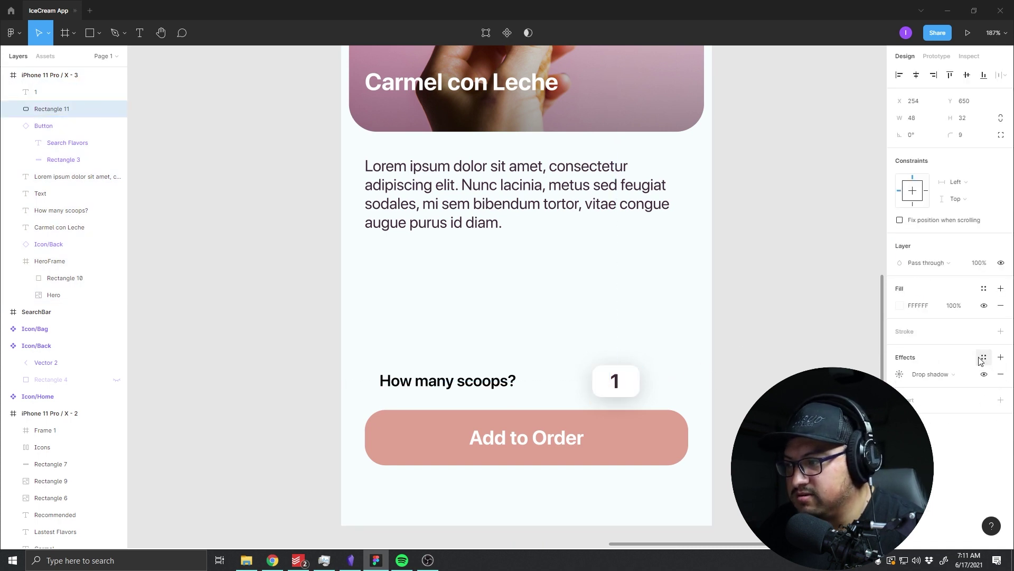
click(898, 375)
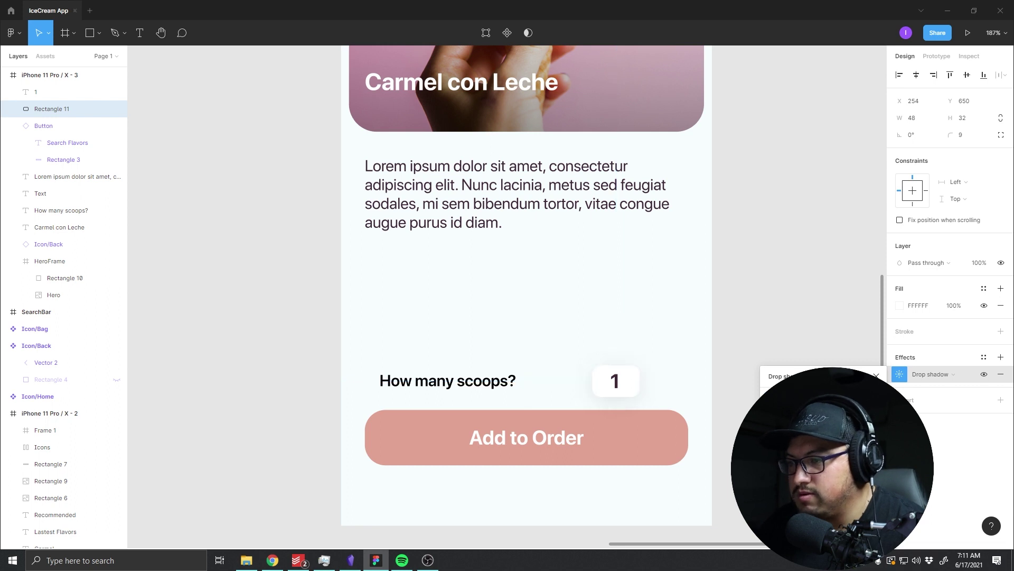
click(715, 287)
scroll(740, 414, down, 3)
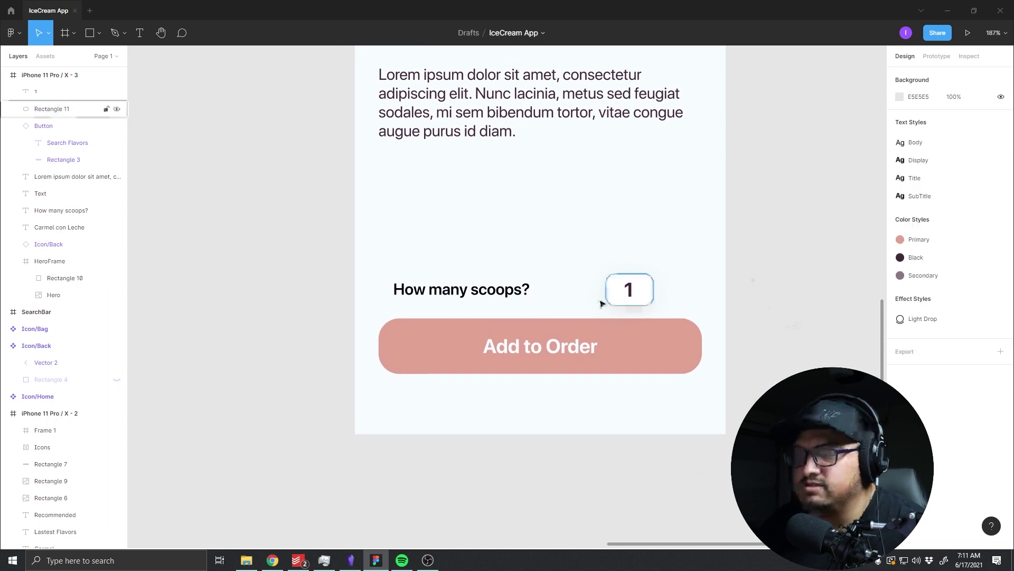
scroll(591, 339, up, 3)
scroll(573, 321, up, 3)
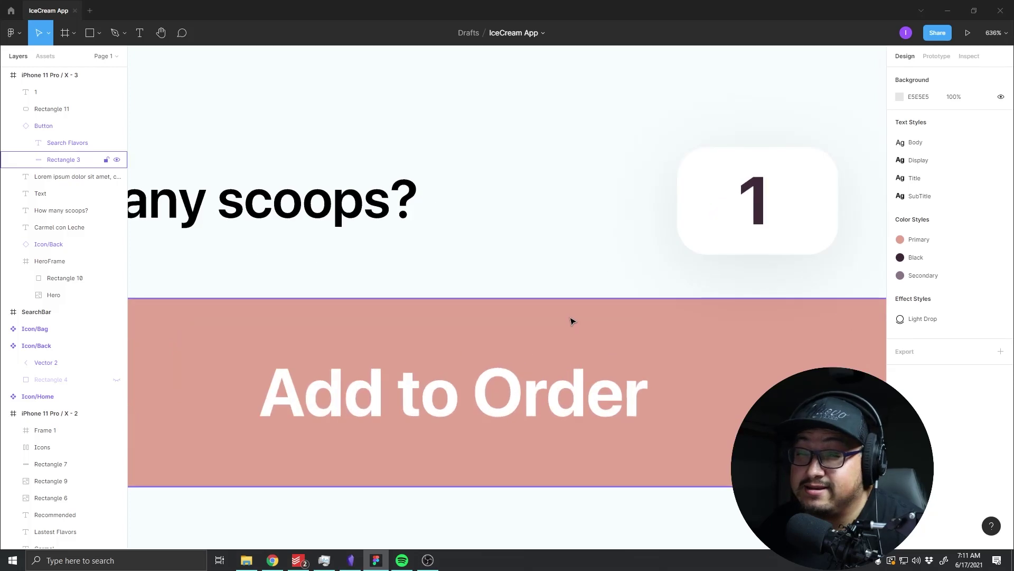
scroll(572, 321, down, 1)
scroll(562, 315, down, 3)
scroll(537, 304, down, 2)
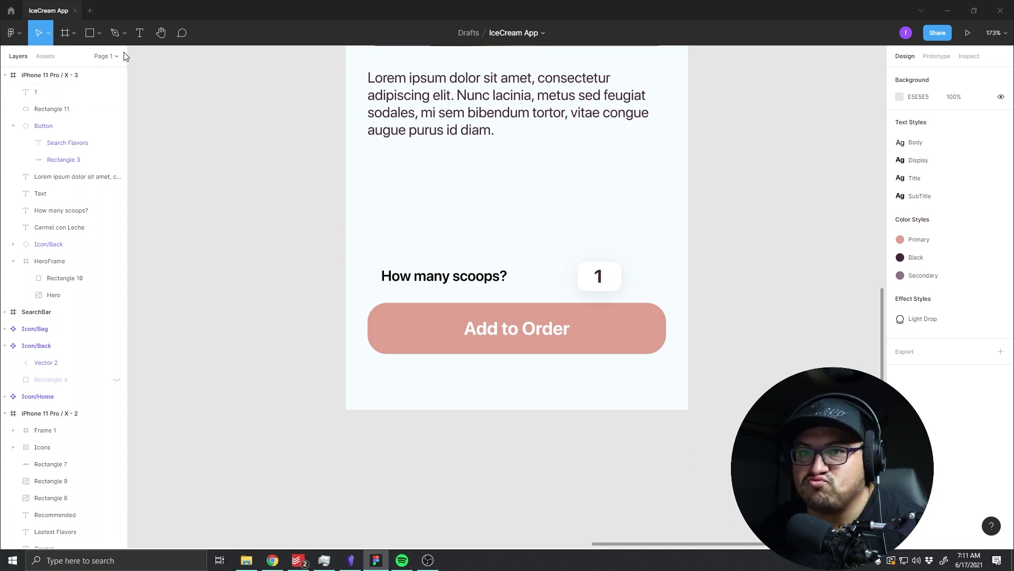
Step: Draw a 32×32 grey circle to the left of the number box
key(o)
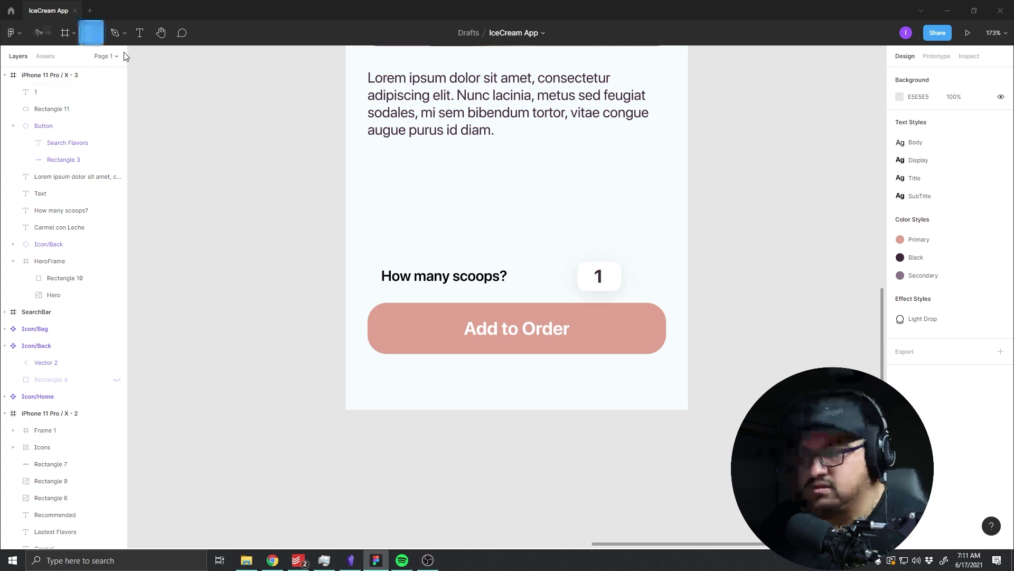
scroll(640, 301, up, 4)
scroll(634, 301, up, 2)
scroll(633, 302, up, 4)
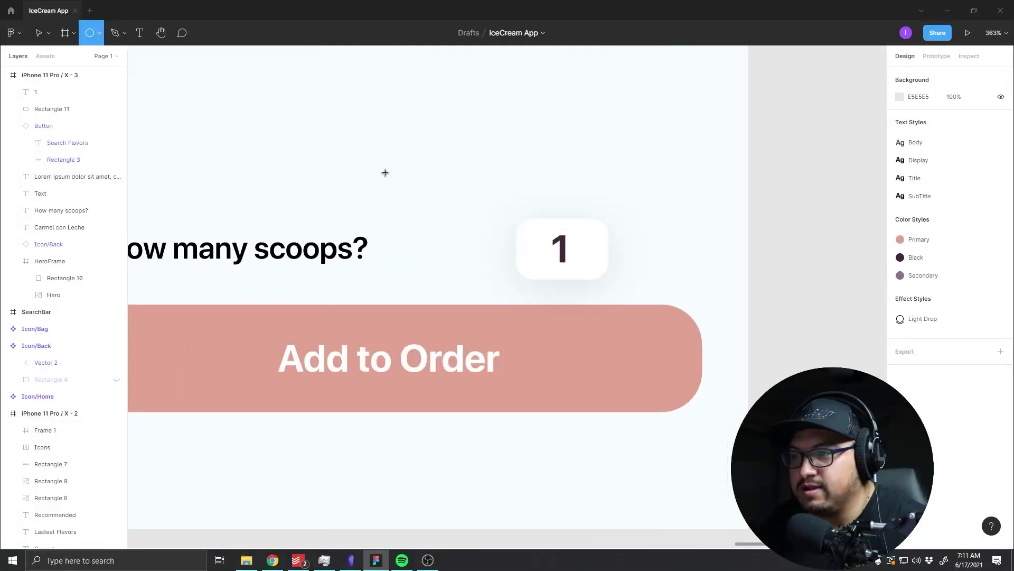
drag(462, 230, 496, 272)
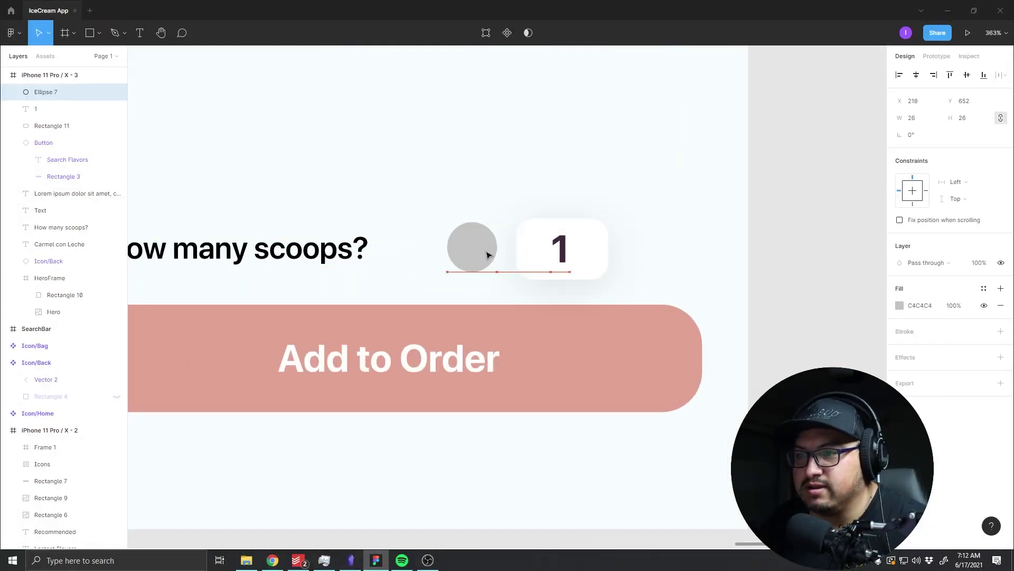
click(487, 255)
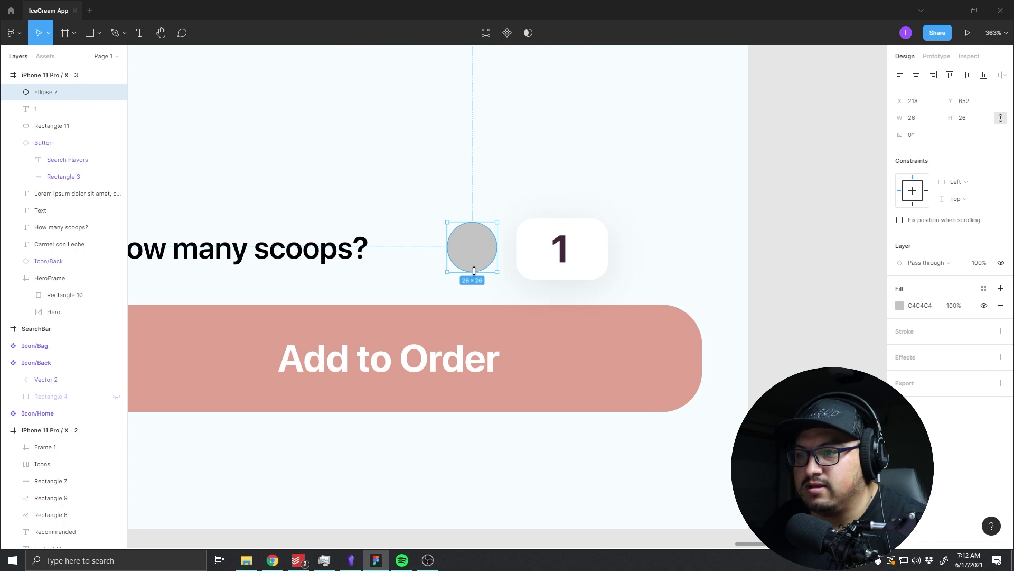
drag(475, 274, 475, 278)
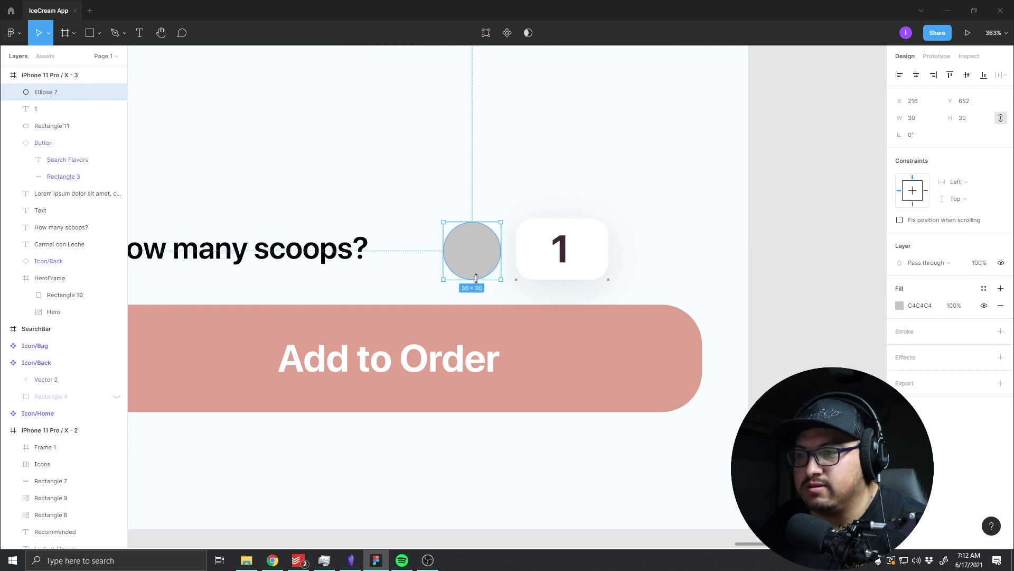
drag(473, 220, 473, 218)
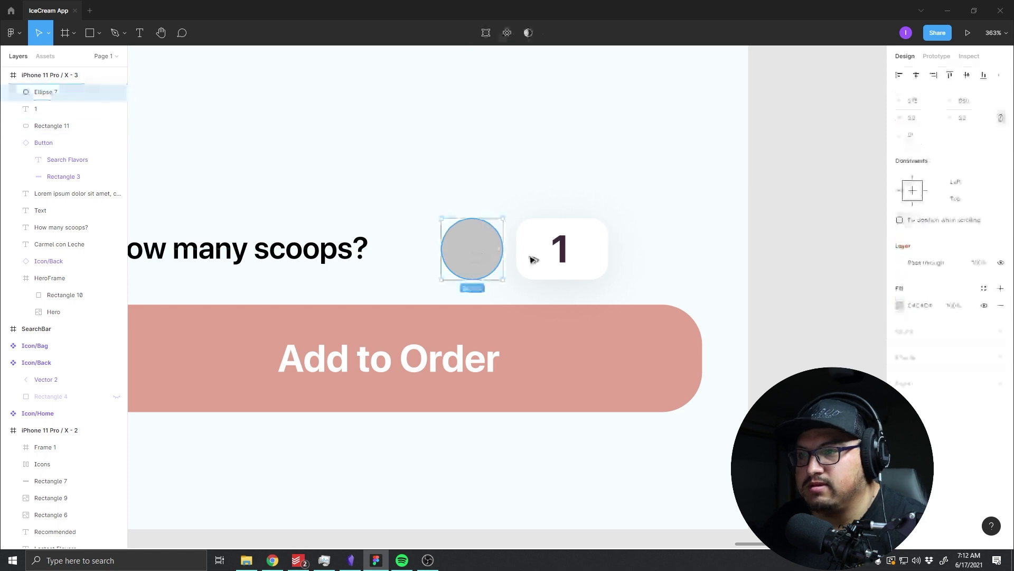
Step: Duplicate the circle to the box's right side and space both evenly
drag(486, 254, 651, 256)
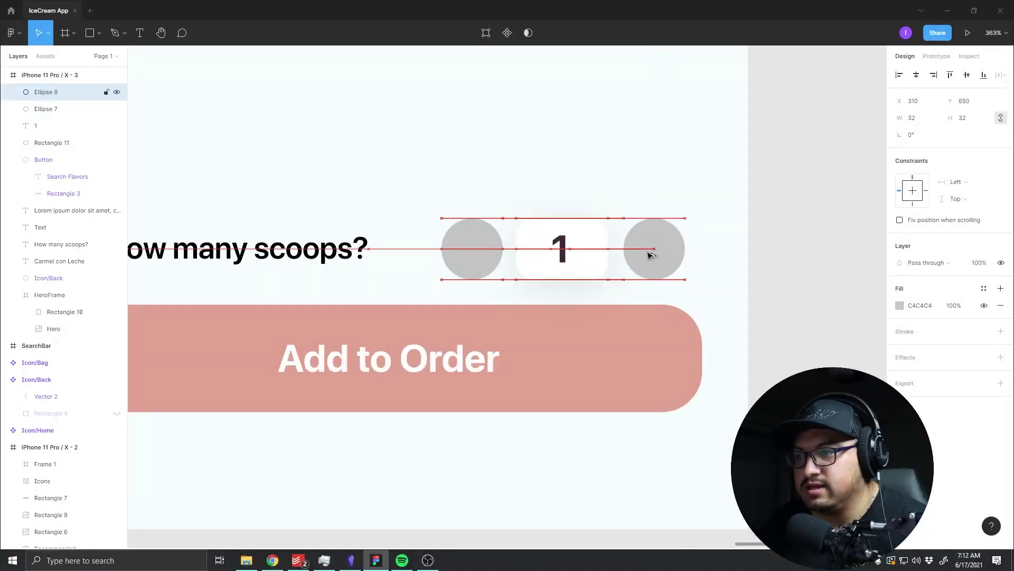
click(452, 258)
drag(452, 258, 450, 258)
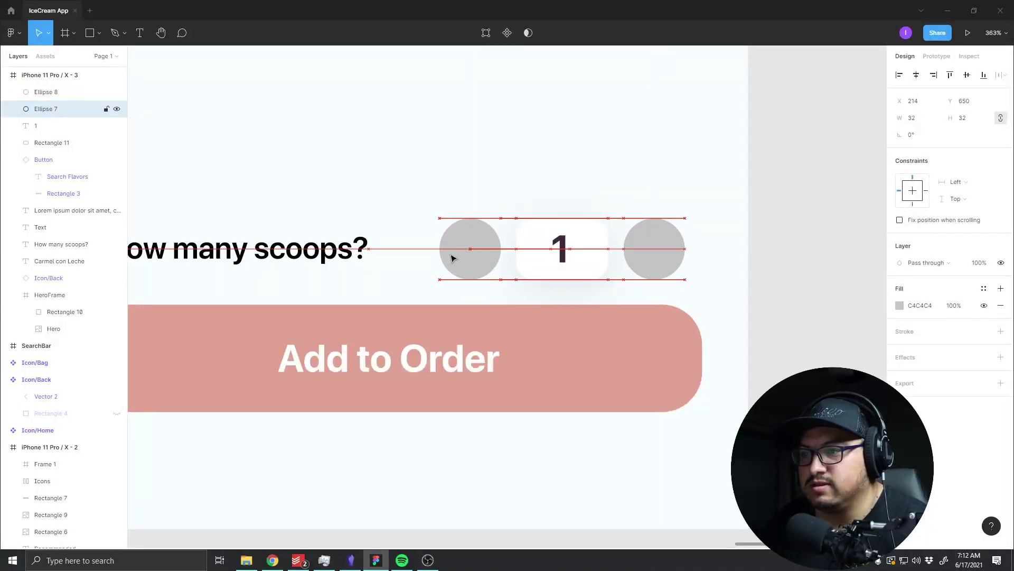
shift+click(669, 257)
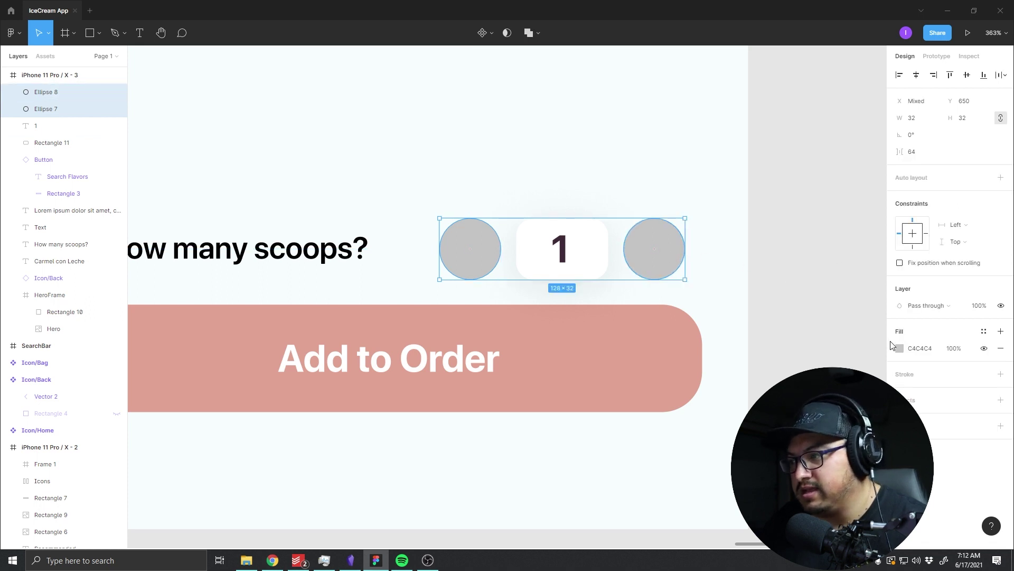
Step: Recolour both circles beside the 1 counter from grey to muted mauve 8F7585
click(899, 349)
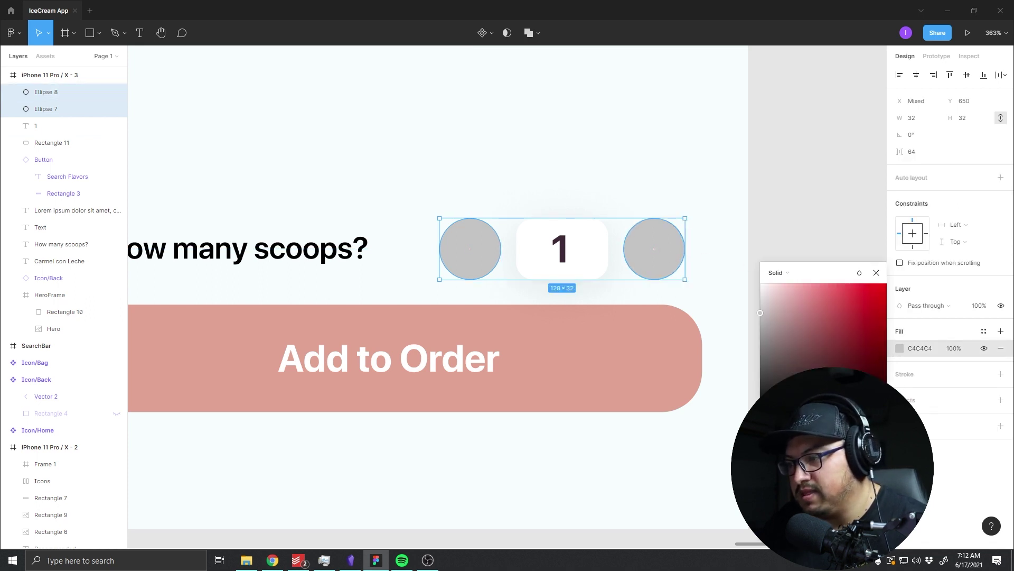
text(432A39)
key(Return)
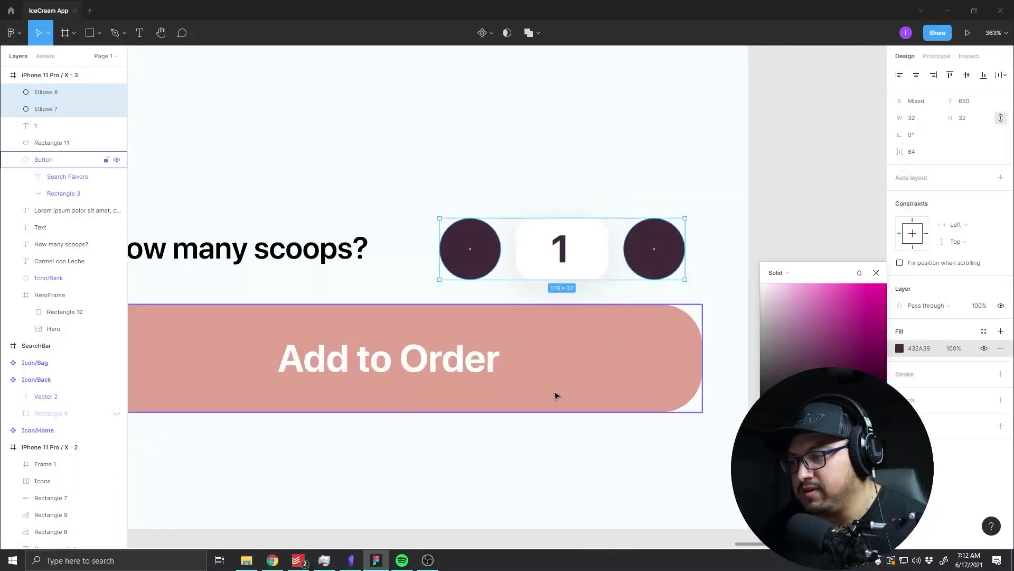
click(783, 335)
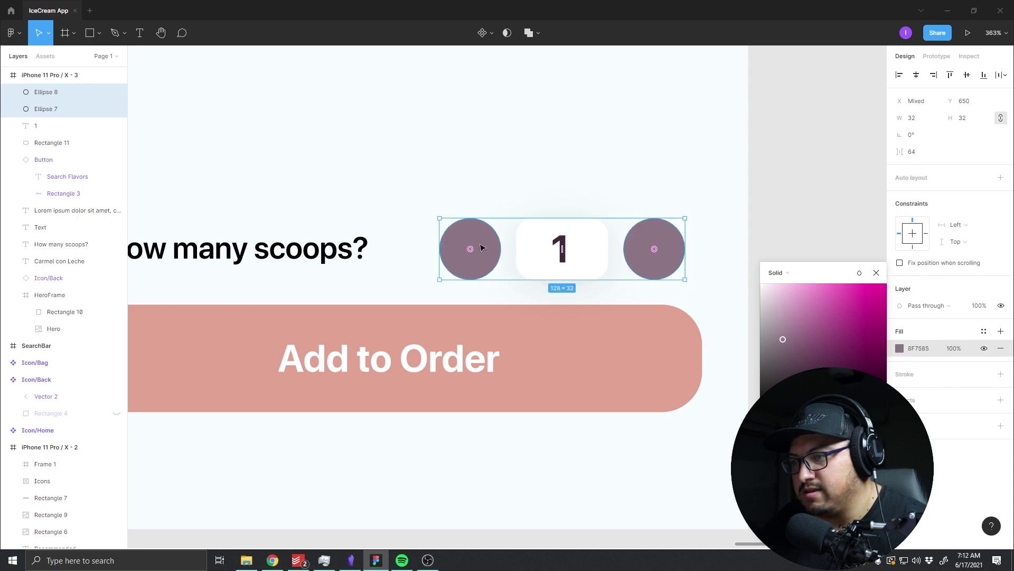
scroll(479, 245, up, 5)
click(409, 124)
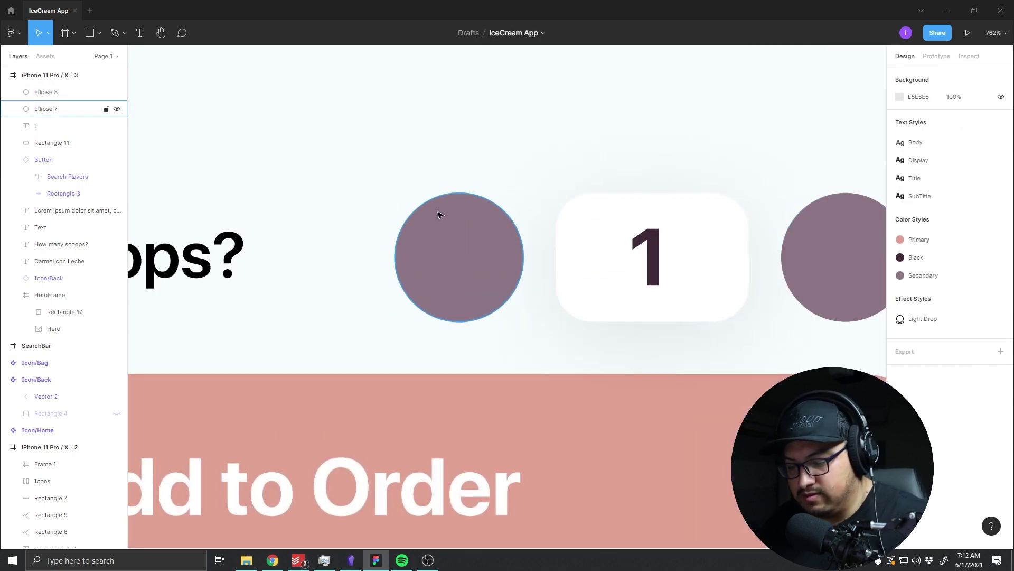
Step: Draw a thin, fully rounded white bar over the left mauve circle
scroll(466, 294, up, 3)
scroll(466, 294, up, 2)
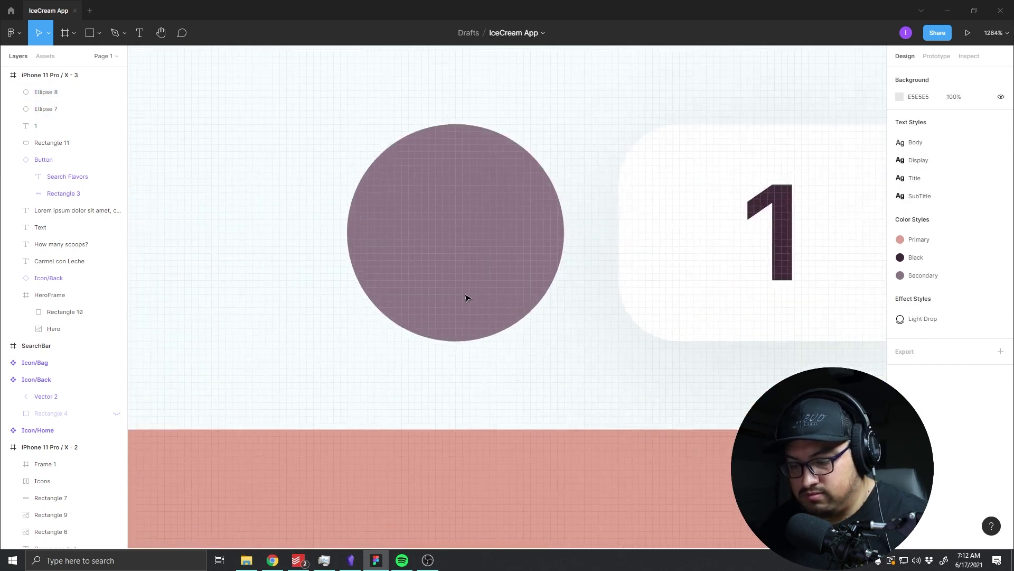
key(r)
mouse_move(421, 158)
mouse_down()
mouse_move(469, 307)
mouse_move(467, 287)
mouse_up()
drag(429, 236, 469, 233)
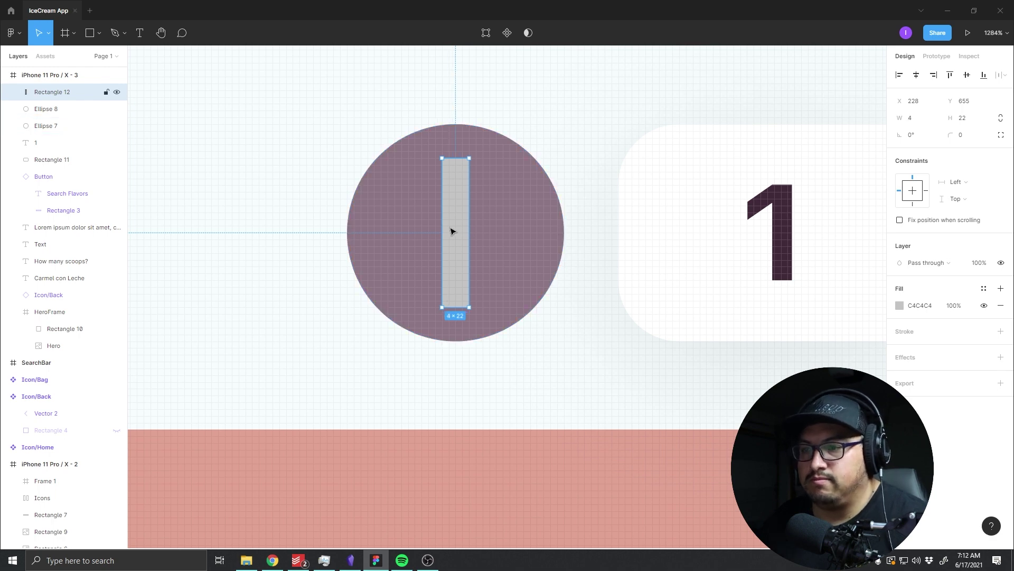
drag(951, 136, 960, 136)
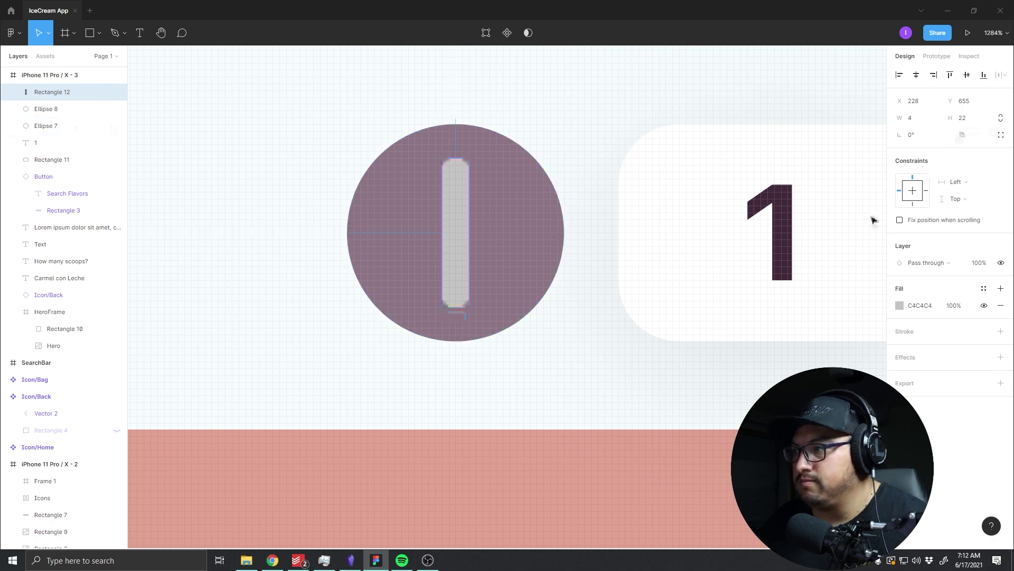
click(899, 306)
drag(767, 326, 628, 185)
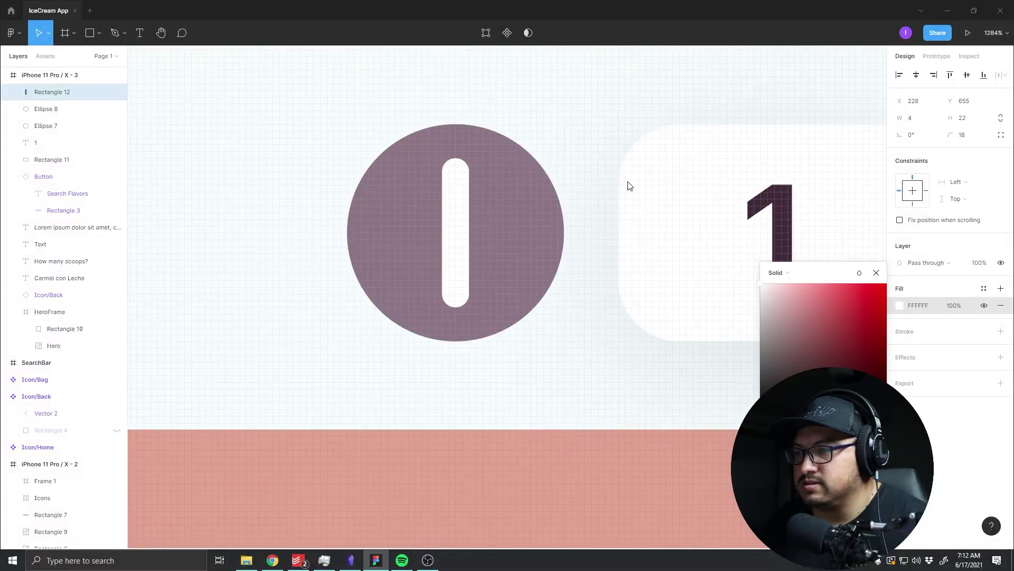
click(487, 224)
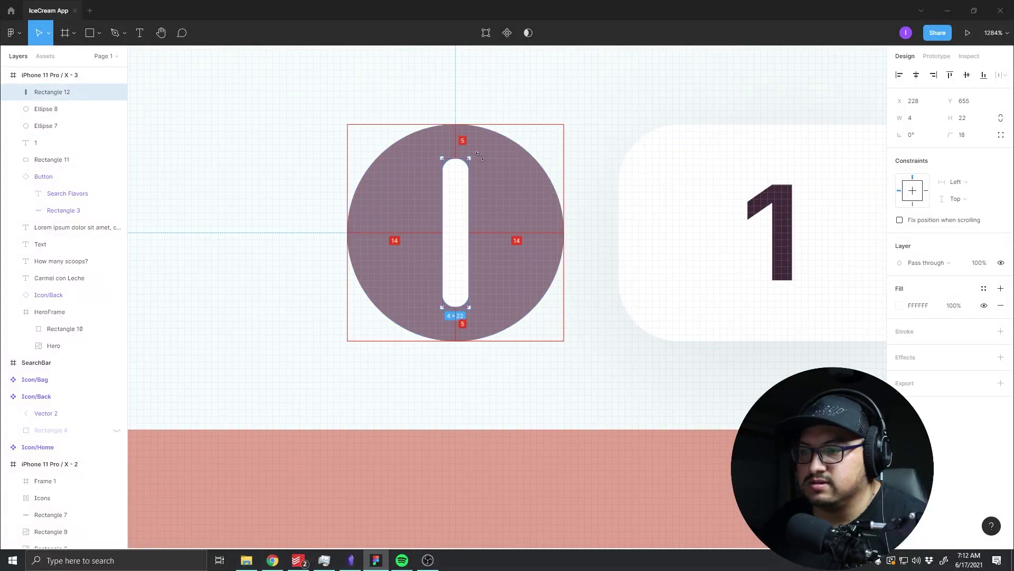
drag(476, 155, 502, 177)
key(ctrl+z)
Step: Duplicate the white bar and rotate the copy -90° to form a plus
key(ctrl+d)
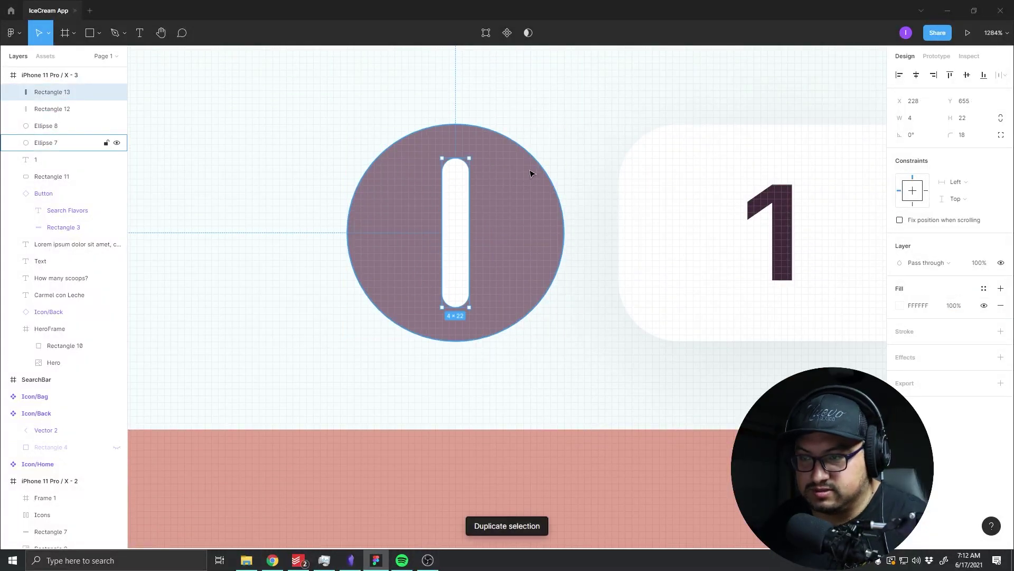
drag(503, 153, 535, 279)
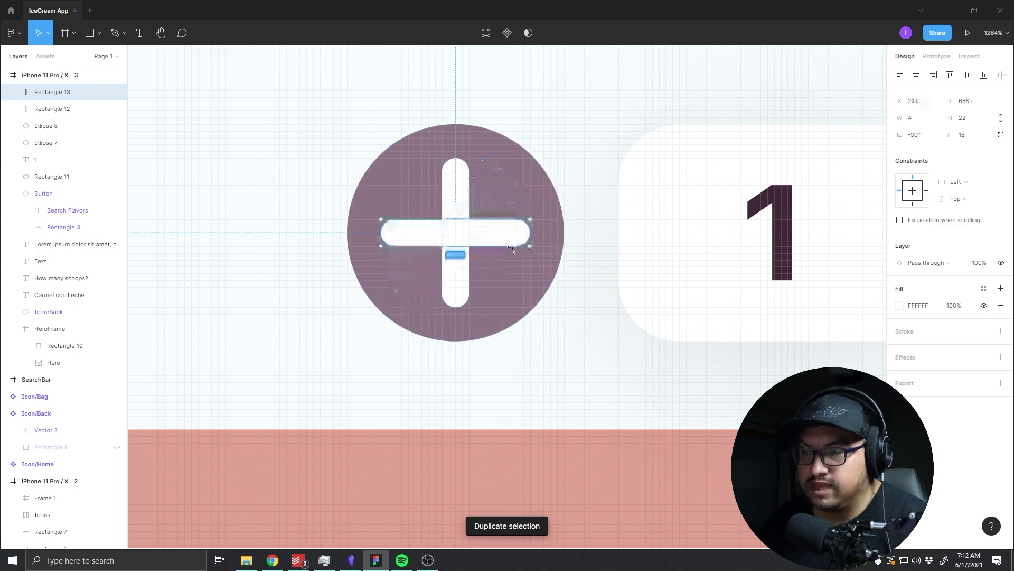
click(591, 294)
scroll(623, 359, down, 3)
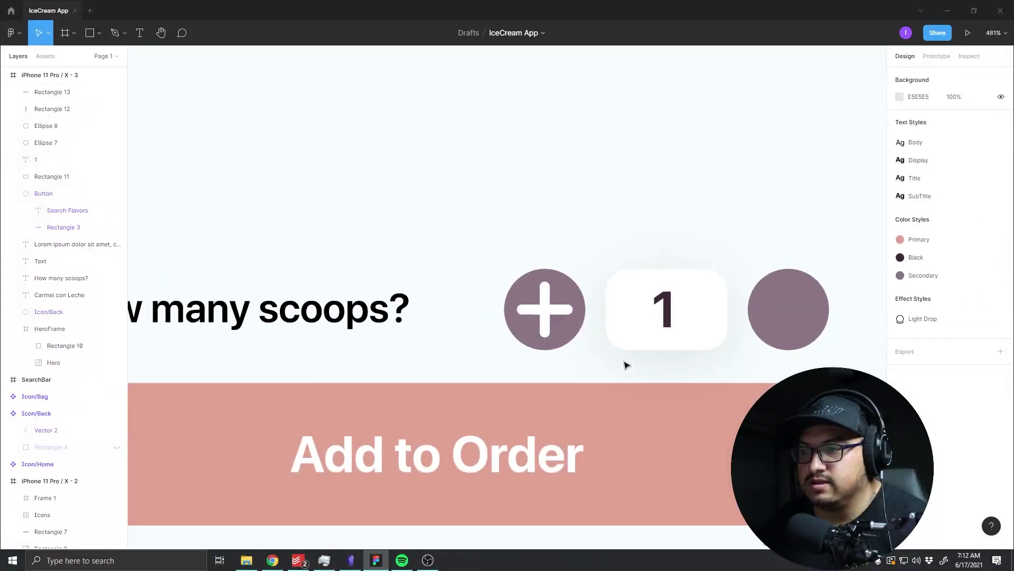
scroll(625, 363, down, 2)
scroll(623, 362, down, 3)
scroll(641, 363, up, 4)
scroll(529, 338, up, 2)
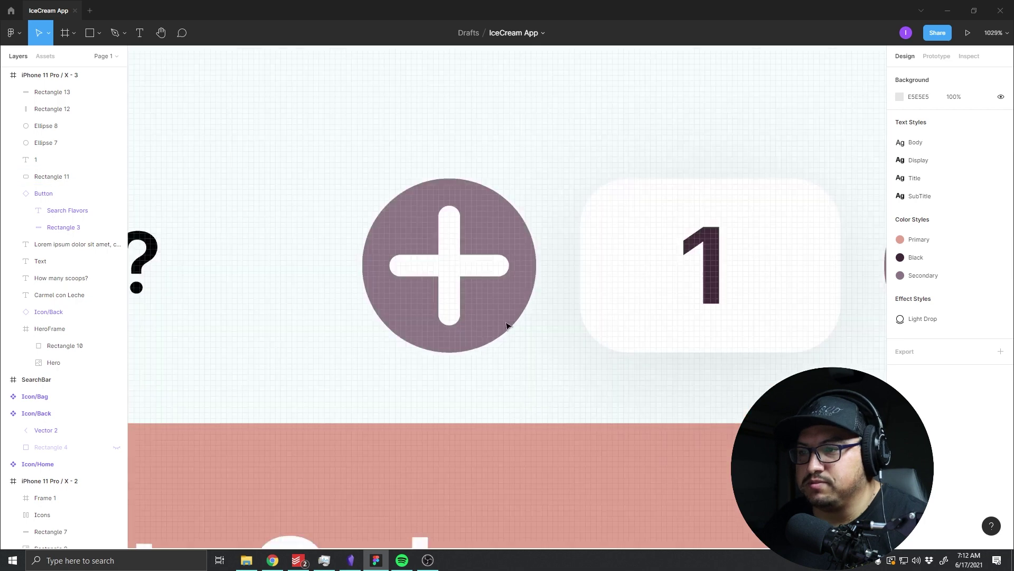
scroll(475, 312, up, 2)
Step: Thin both plus bars to 2 px wide
click(452, 278)
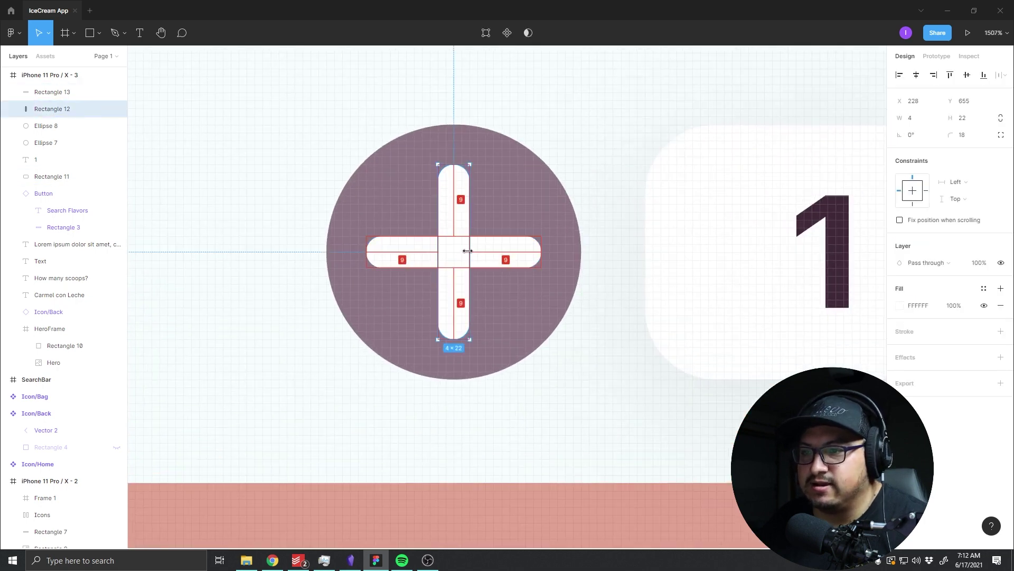
drag(469, 251, 461, 260)
click(491, 263)
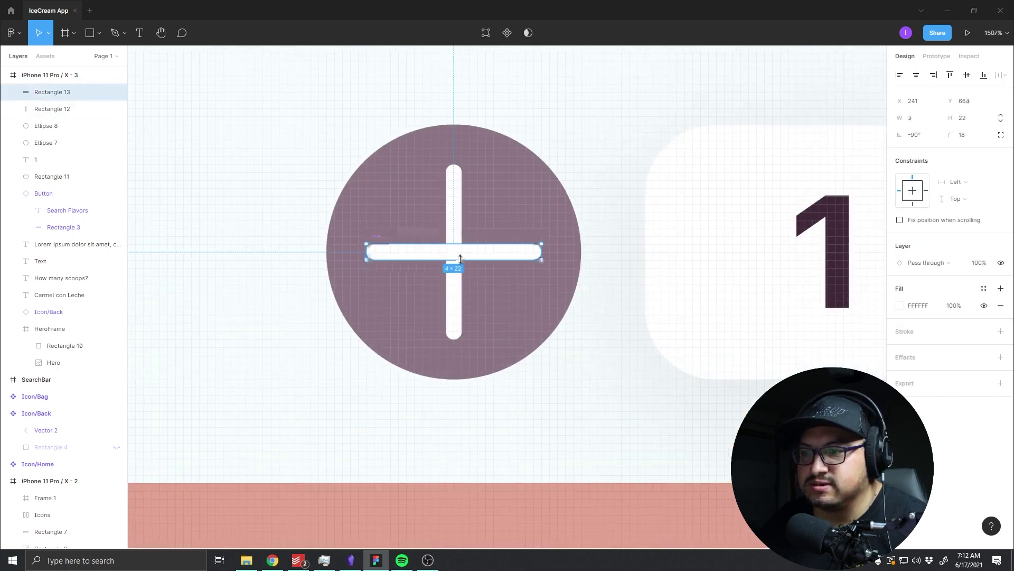
scroll(491, 296, down, 1)
scroll(486, 315, down, 3)
click(476, 324)
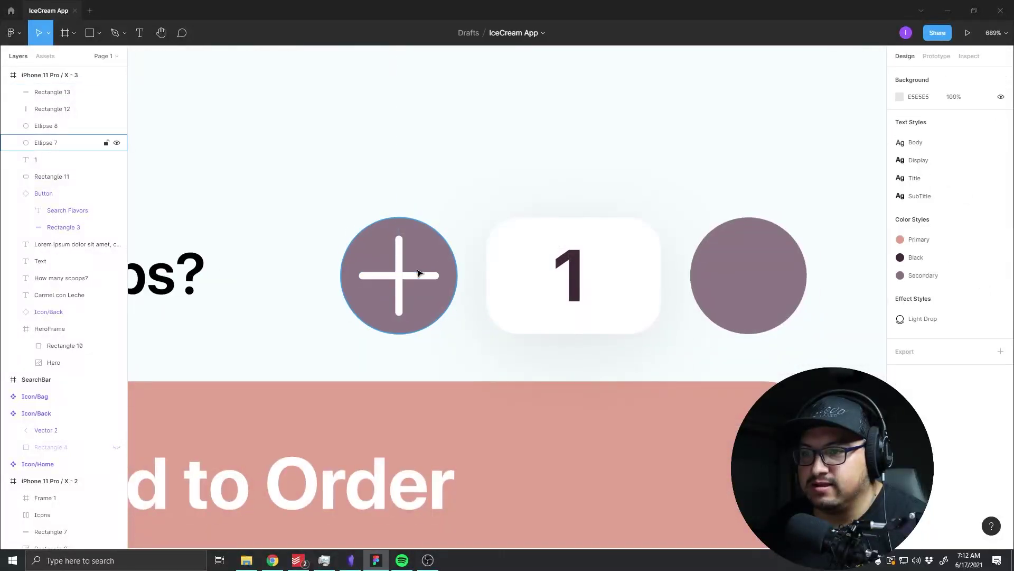
click(420, 279)
Step: Move the plus onto the right circle and copy its horizontal bar into the left circle as a minus
mouse_move(400, 307)
mouse_down()
mouse_move(776, 307)
mouse_move(400, 280)
mouse_up()
click(732, 276)
click(581, 348)
ctrl+scroll(576, 361, down, 4)
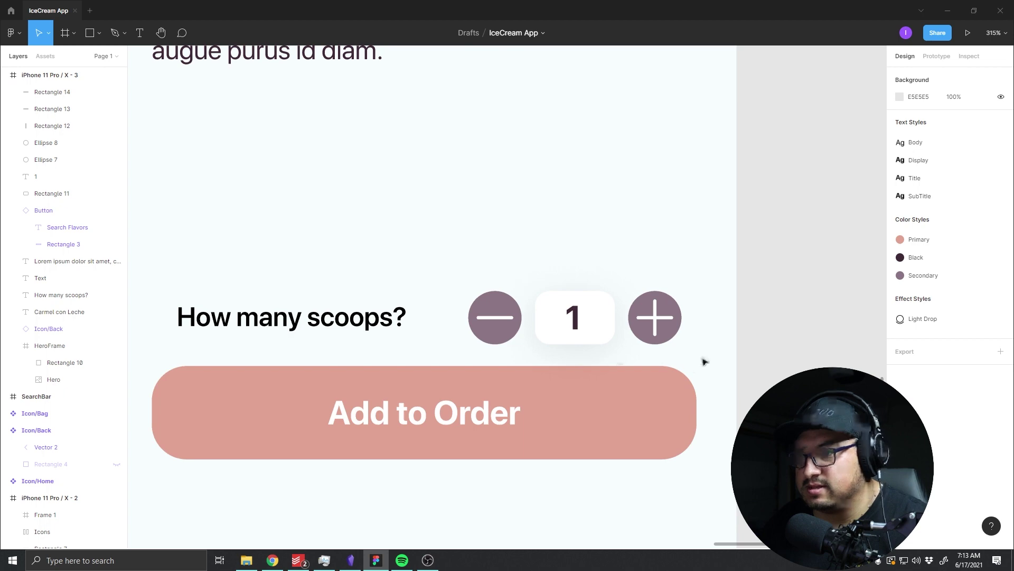
scroll(639, 344, up, 4)
scroll(634, 345, down, 4)
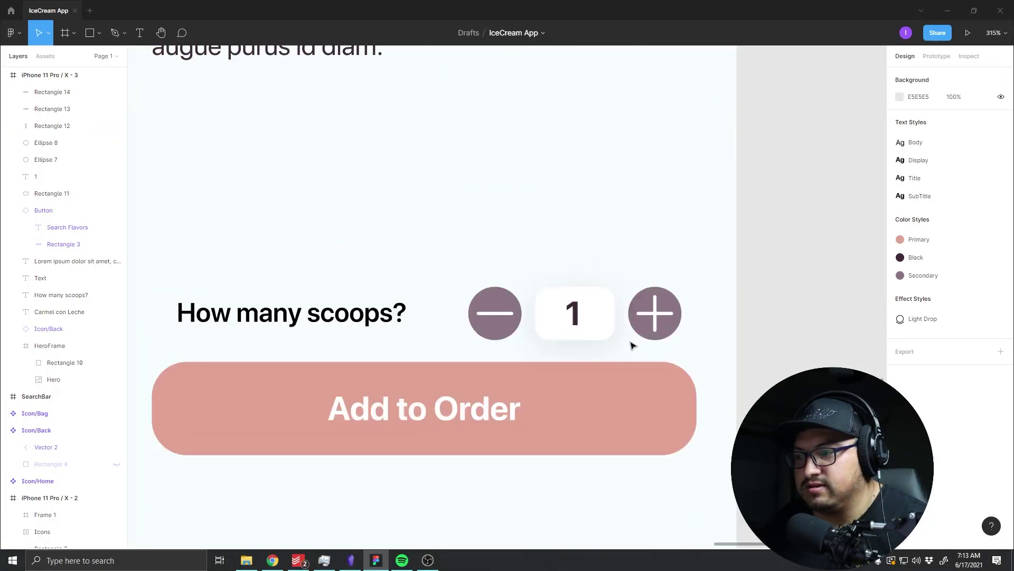
ctrl+scroll(632, 346, up, 3)
ctrl+scroll(630, 346, up, 2)
ctrl+scroll(687, 307, up, 3)
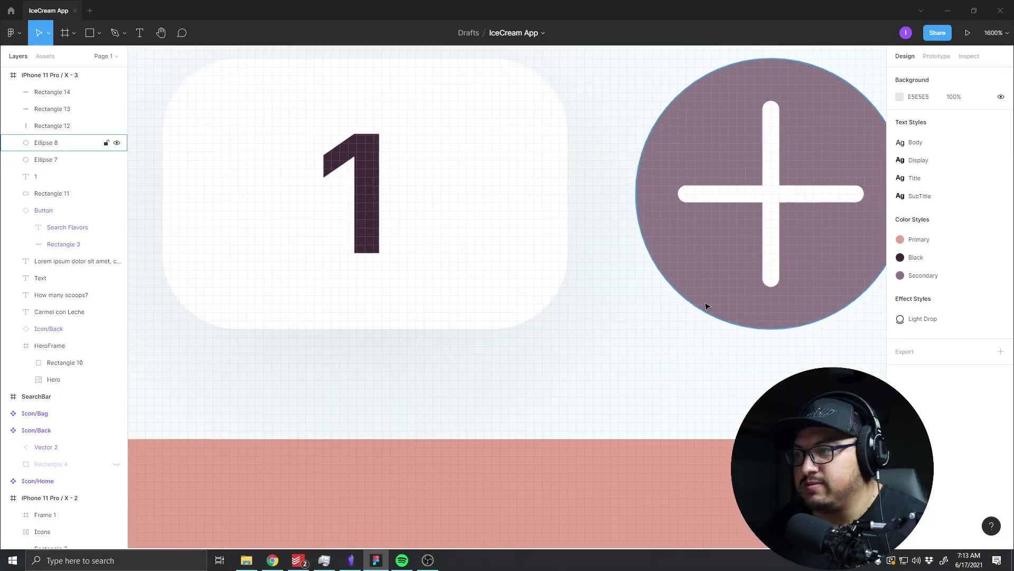
ctrl+scroll(707, 305, down, 3)
Step: Shorten the vertical plus bar to 18 px, checking its spacing to the circle edge
click(743, 280)
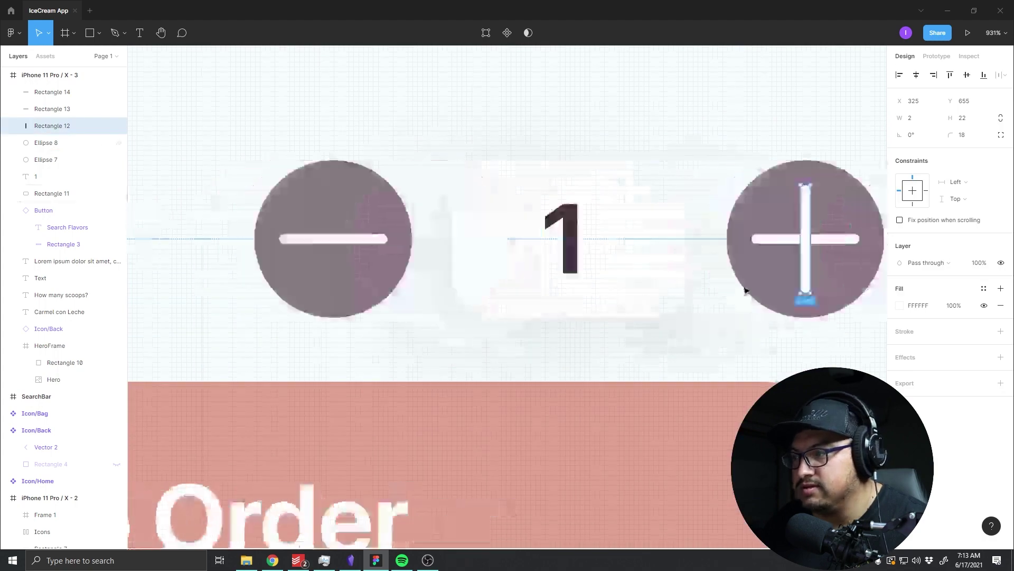
scroll(752, 283, down, 2)
ctrl+scroll(737, 159, up, 2)
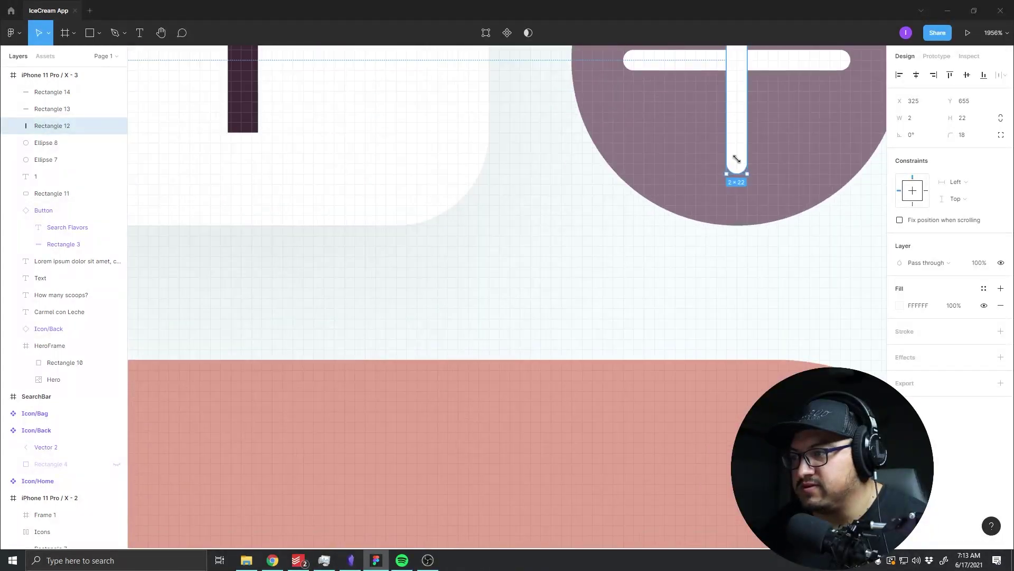
drag(736, 158, 619, 319)
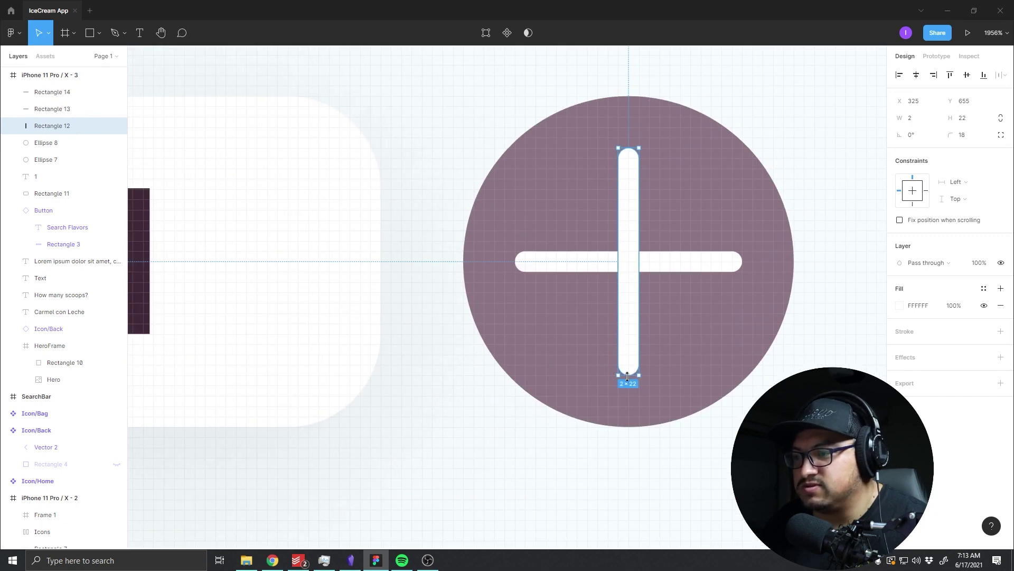
drag(628, 376, 628, 369)
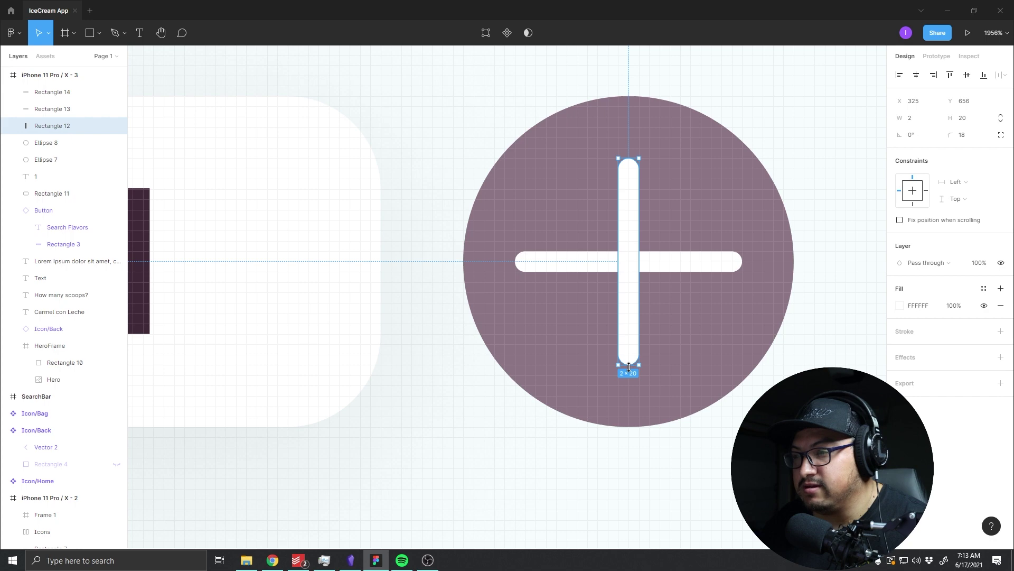
key(alt)
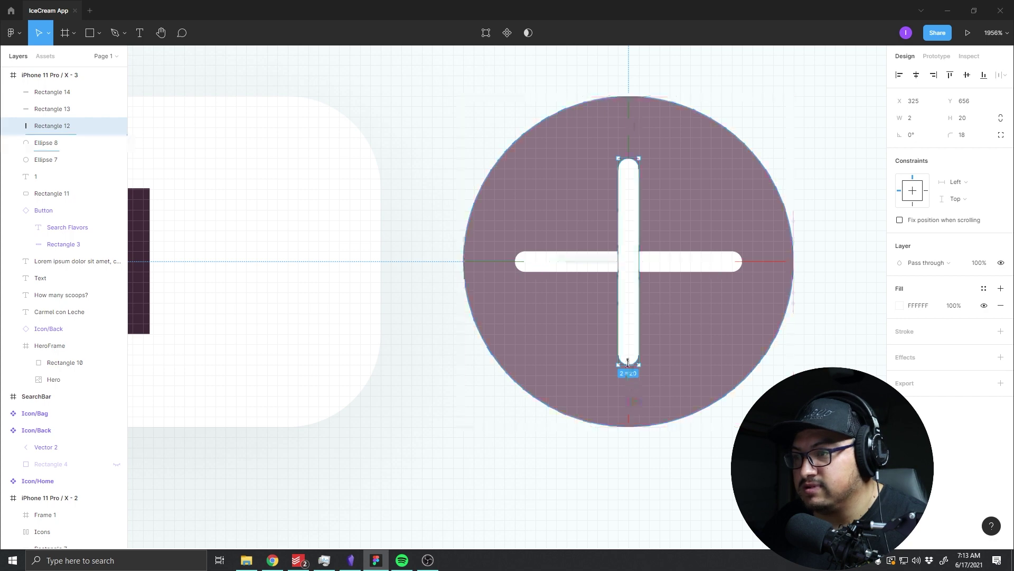
drag(628, 364, 628, 354)
Step: Shorten the horizontal plus bar and the minus bar to 16 px each
click(696, 264)
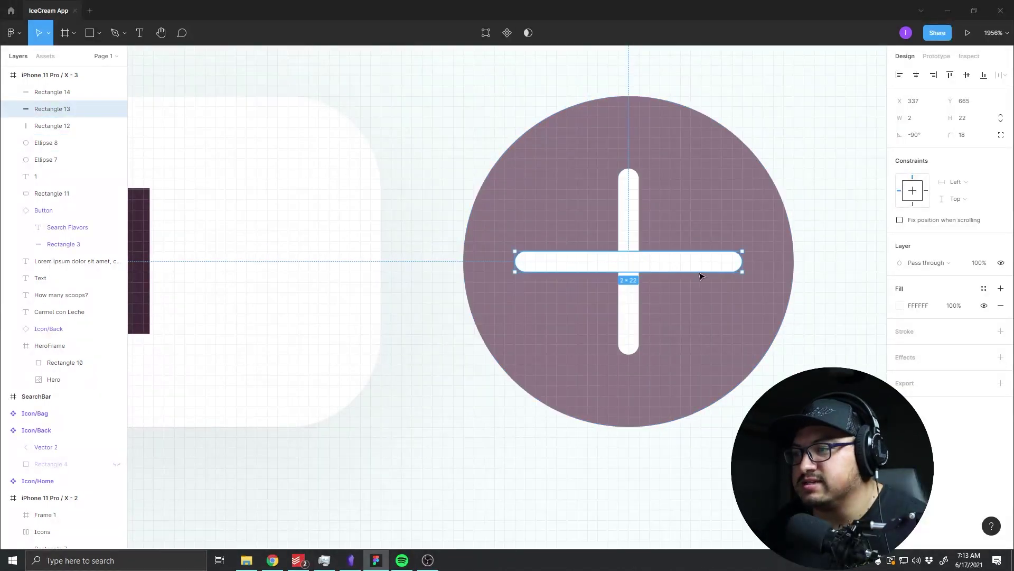
drag(743, 263, 710, 263)
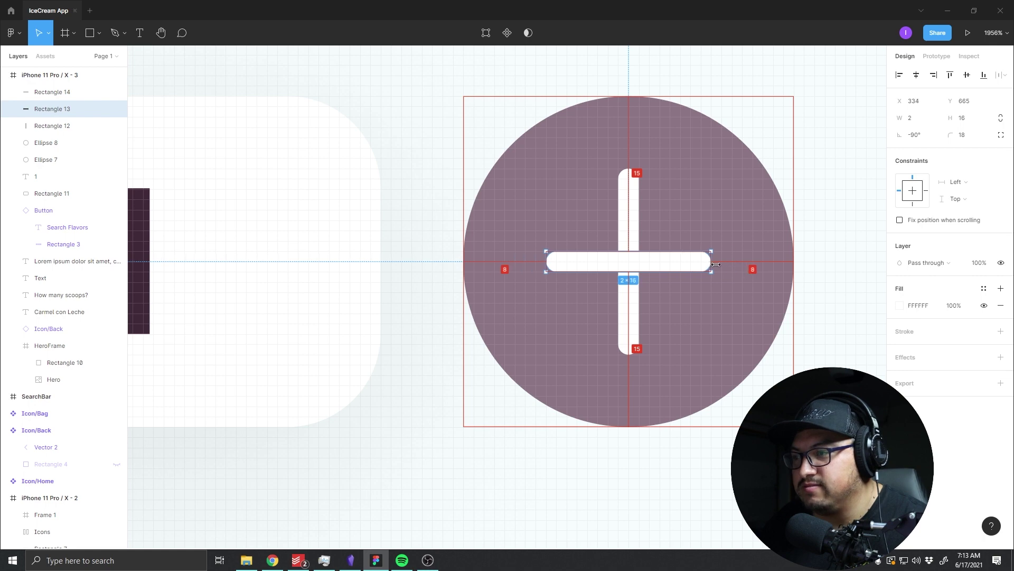
scroll(738, 338, right, 5)
scroll(738, 338, left, 5)
click(469, 289)
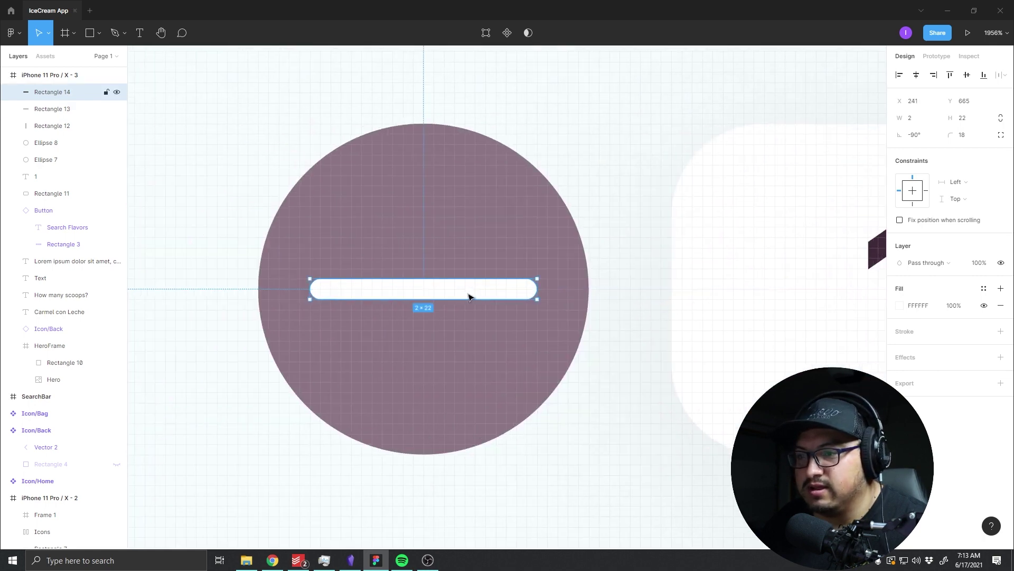
drag(536, 289, 503, 291)
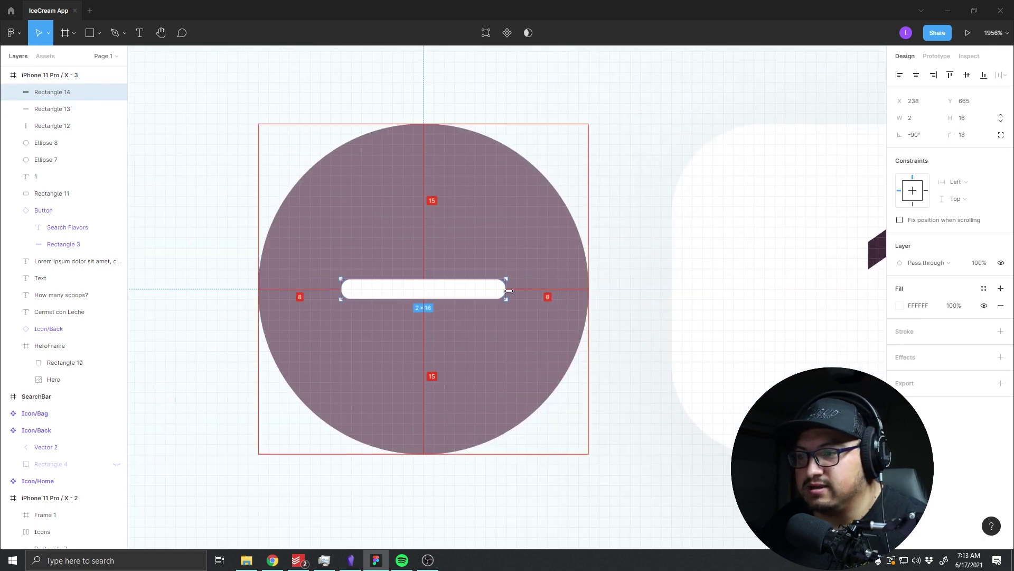
click(620, 396)
scroll(571, 437, down, 5)
scroll(559, 414, down, 3)
Step: Change the scoop counter number from 1 to 2
scroll(586, 423, down, 3)
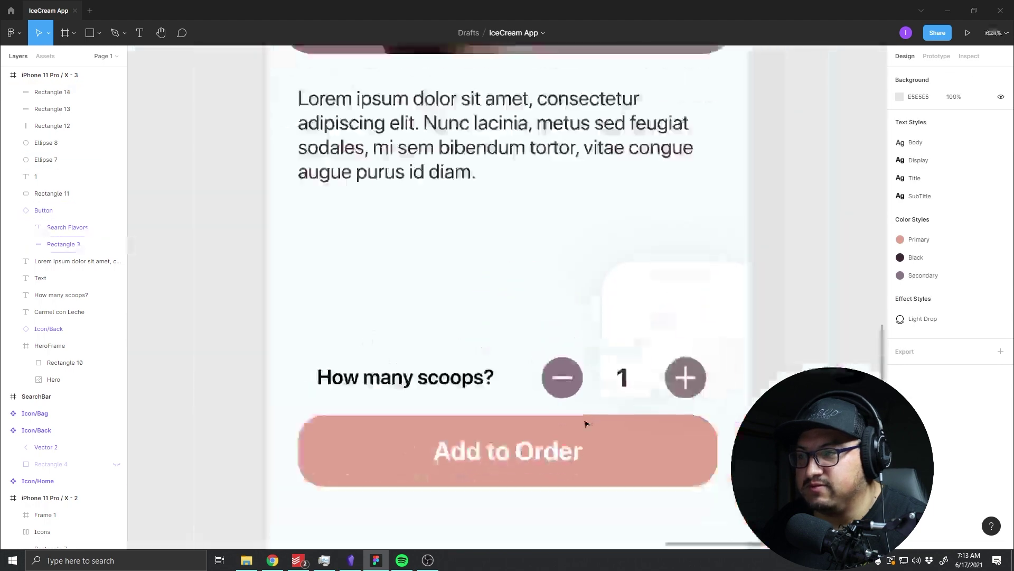
drag(586, 423, 483, 303)
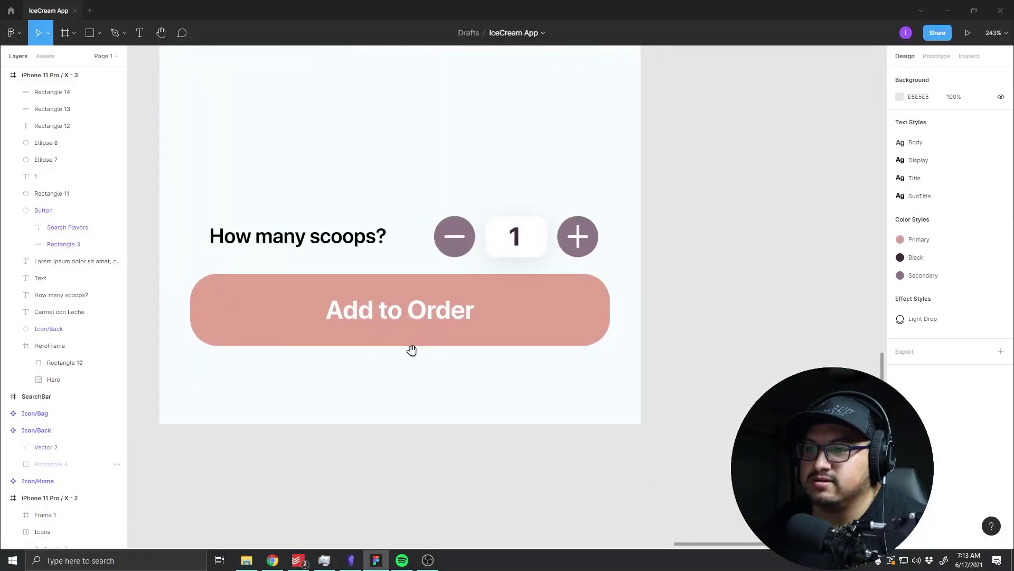
drag(412, 350, 496, 391)
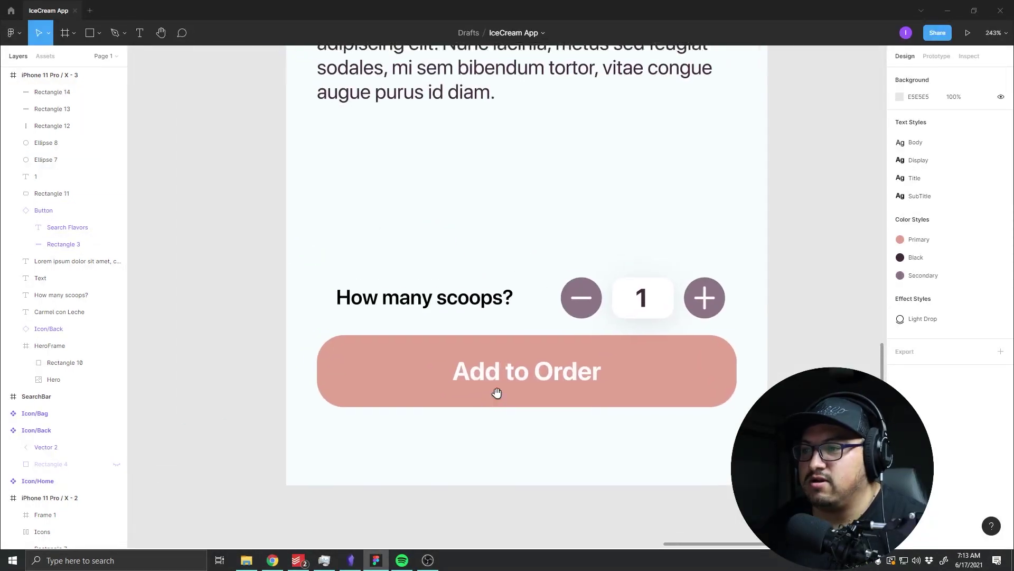
double_click(642, 295)
text(2)
key(Escape)
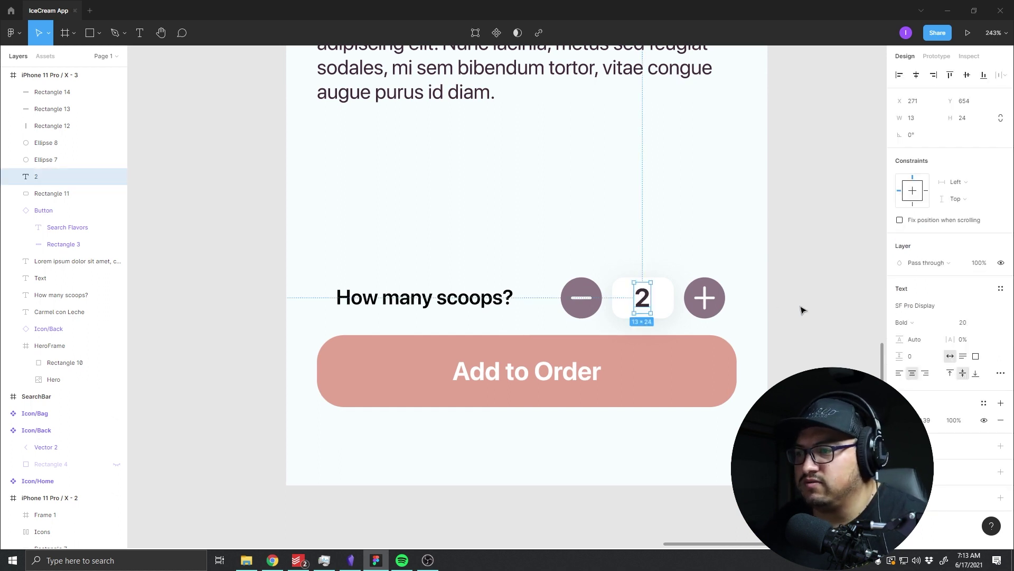
click(754, 302)
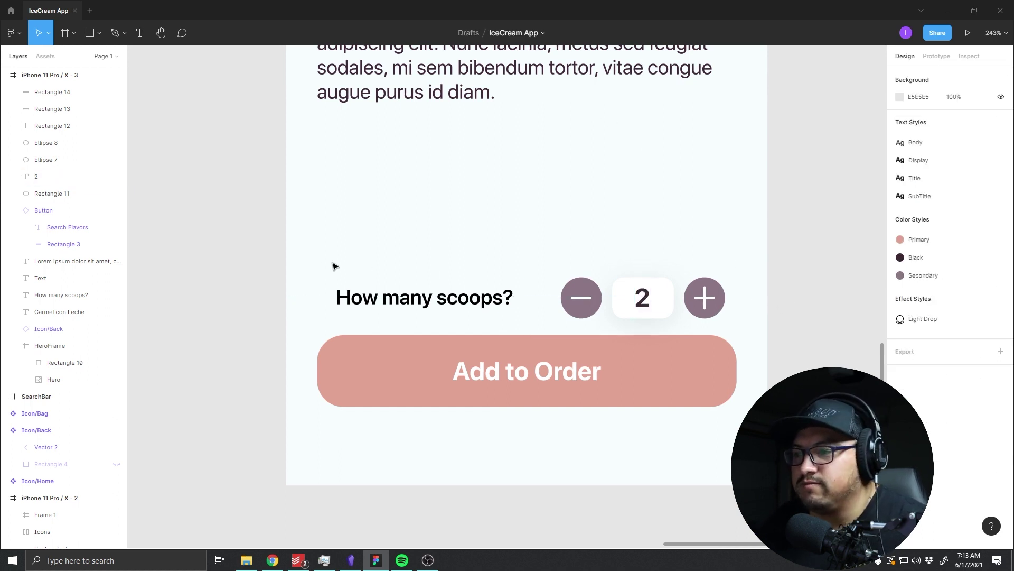
Step: Shift the How many scoops? label slightly left
drag(335, 264, 550, 245)
scroll(545, 312, up, 2)
scroll(566, 267, right, 2)
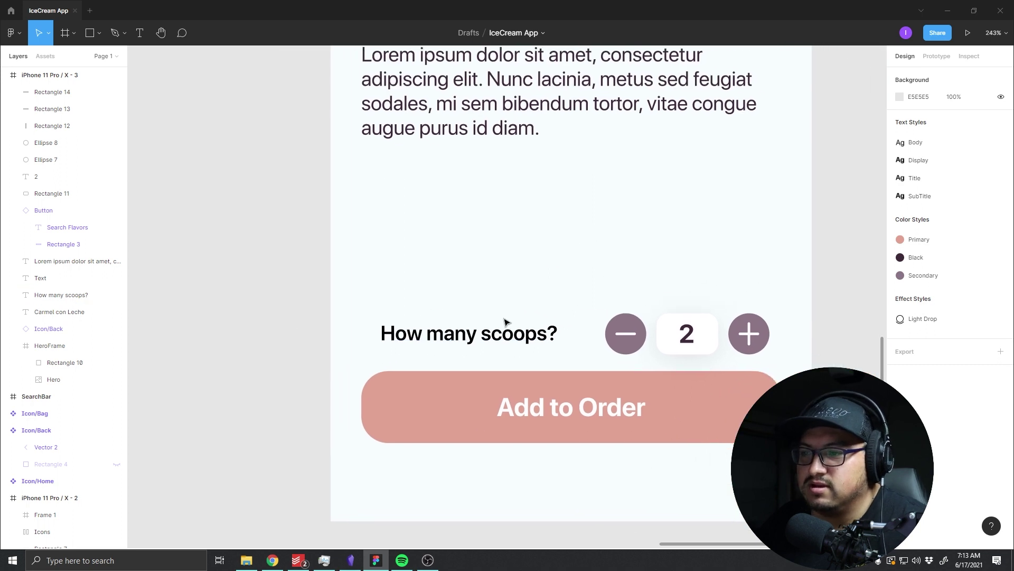
click(505, 326)
drag(294, 288, 723, 354)
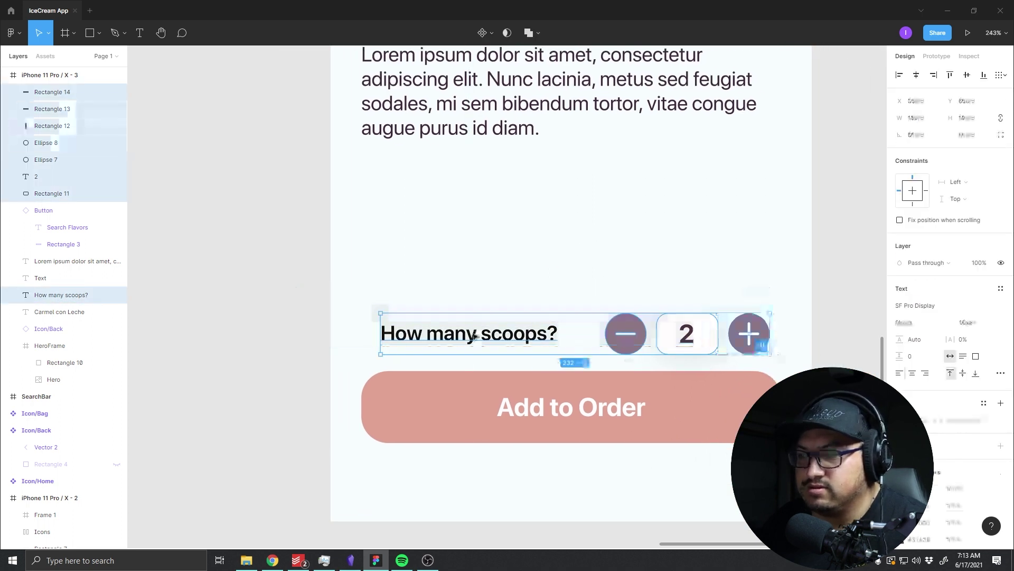
click(423, 308)
click(411, 328)
drag(511, 344, 493, 340)
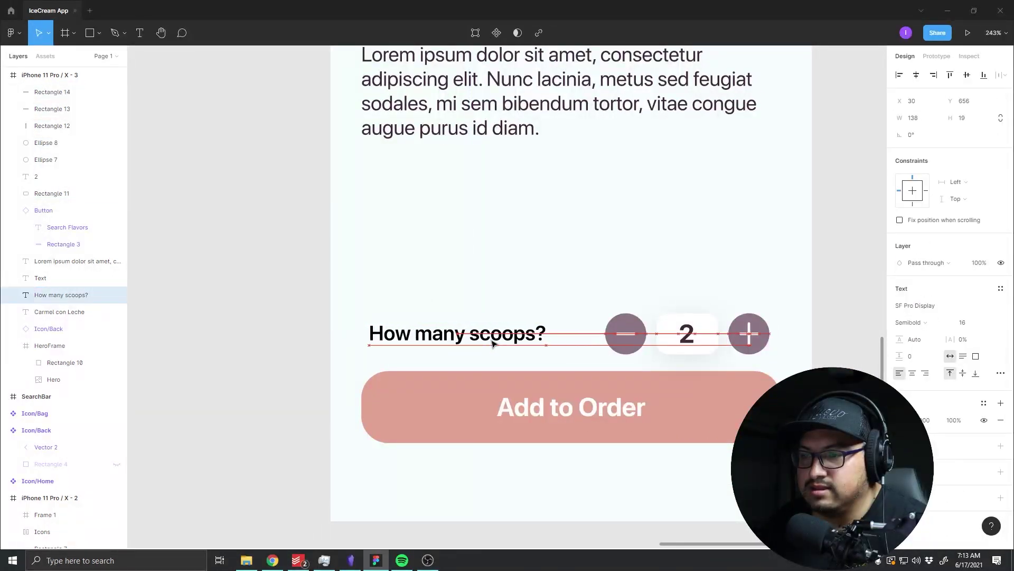
click(549, 304)
Step: Nudge the whole counter row to line up with the description's left edge
mouse_move(566, 269)
mouse_down()
mouse_move(785, 335)
mouse_move(761, 346)
mouse_up()
mouse_move(354, 264)
mouse_down()
mouse_move(472, 308)
mouse_move(779, 344)
mouse_up()
key(shift+Up)
key(shift+Left)
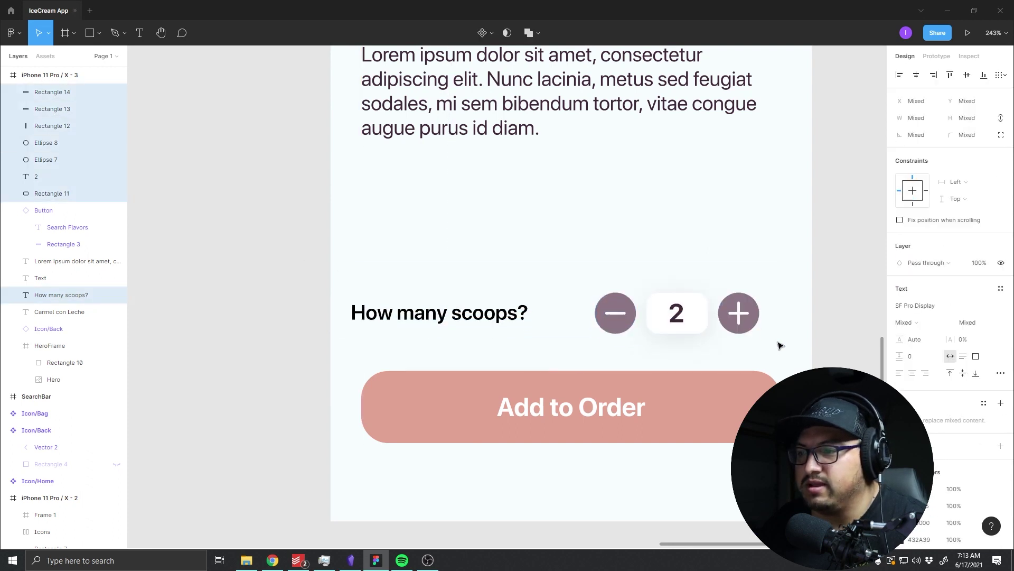
key(shift+Right)
key(Down)
key(Down)
key(Down)
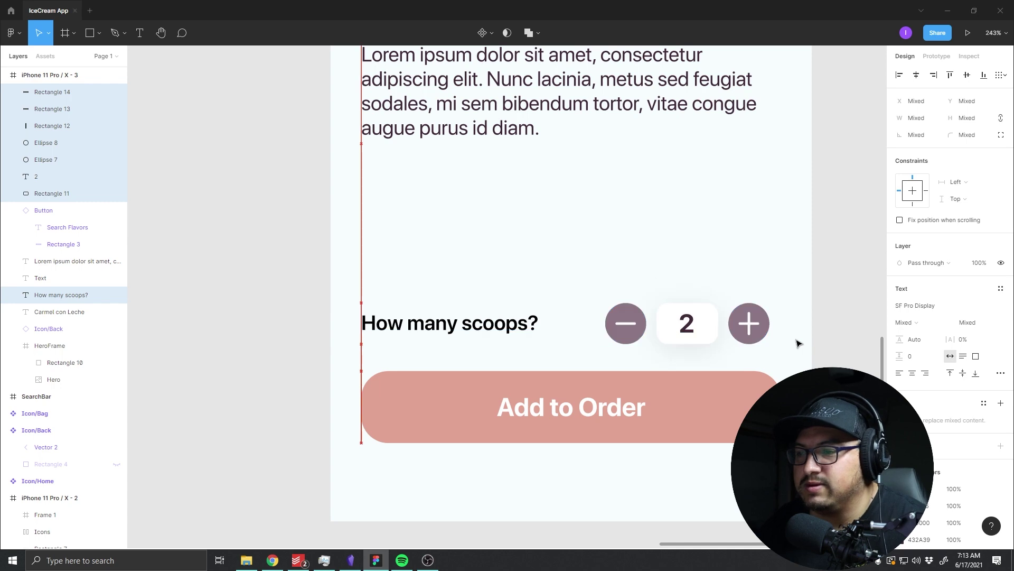
click(528, 350)
Step: Compare the counter row's alignment against the reference design in the browser
click(531, 323)
click(763, 263)
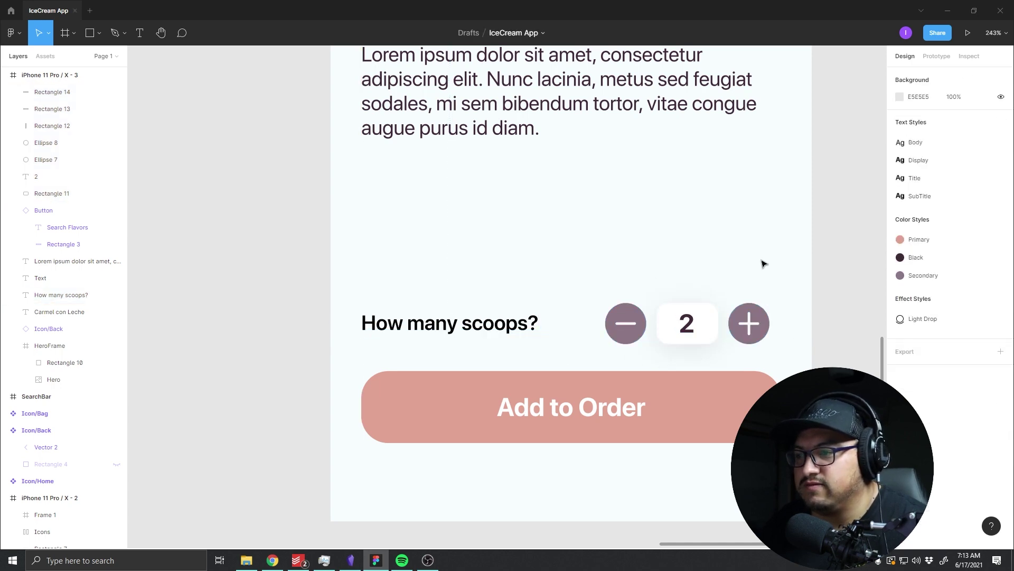
drag(782, 355, 608, 303)
click(618, 266)
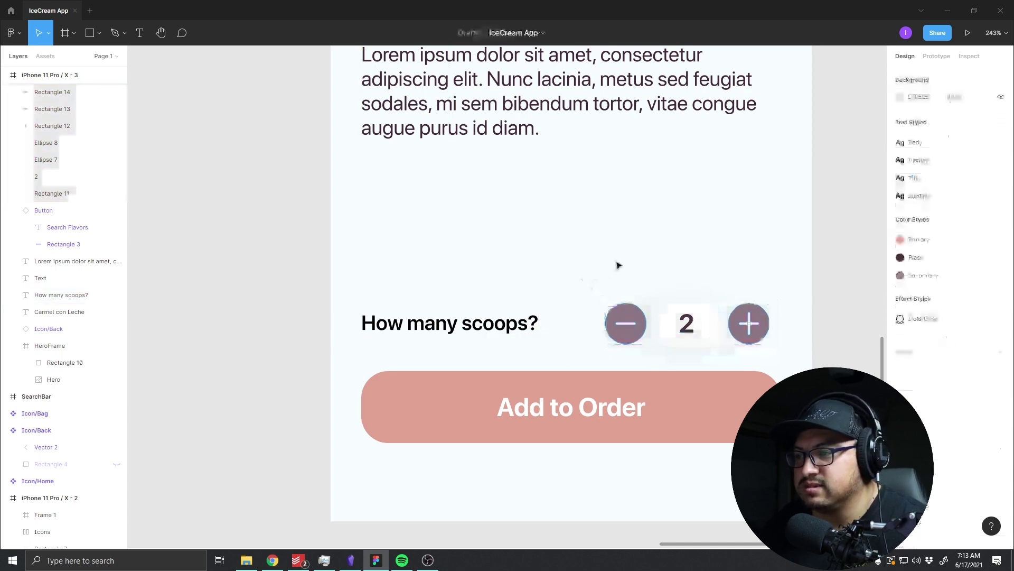
key(alt+Tab)
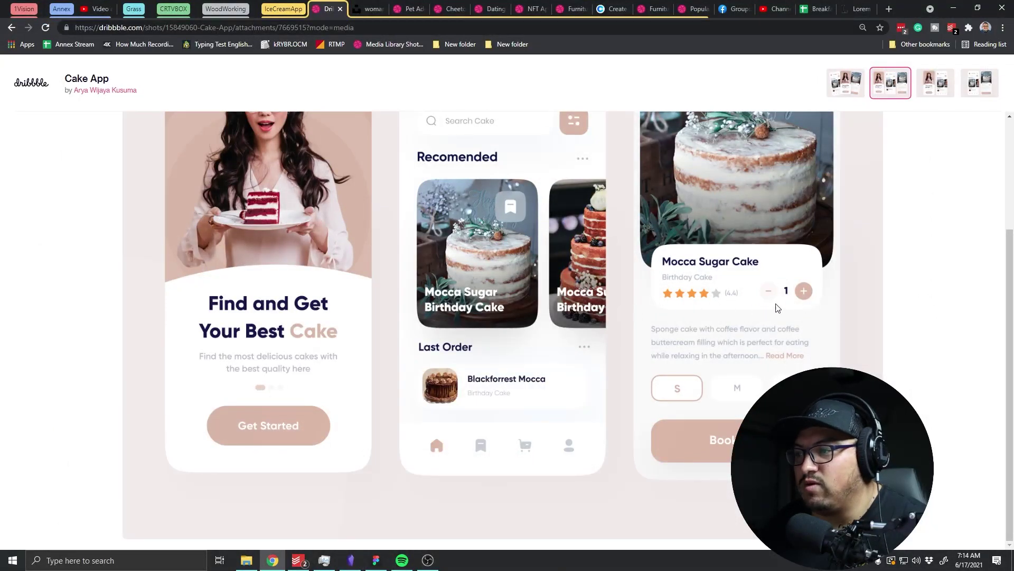
key(alt+Tab)
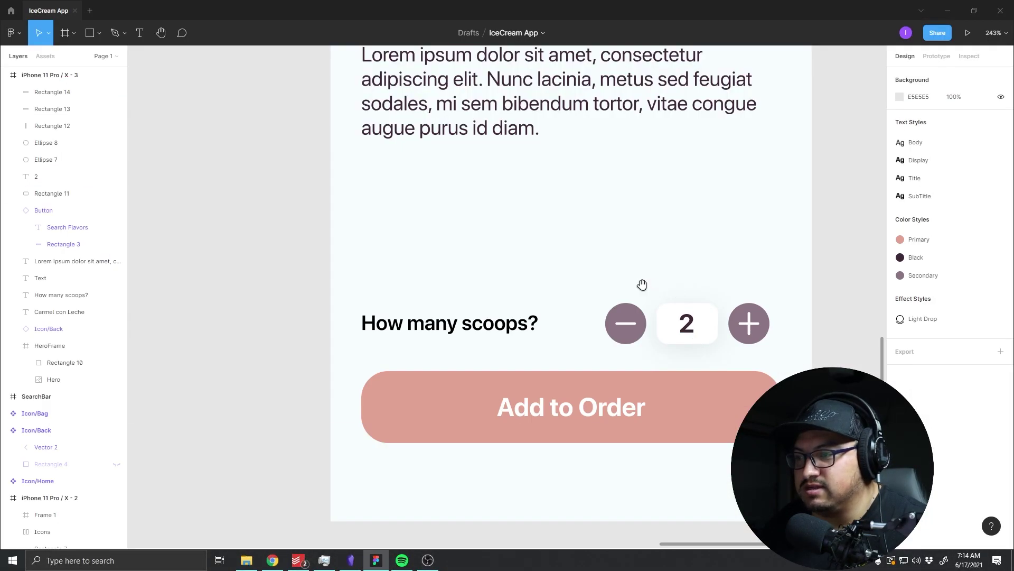
drag(642, 285, 634, 255)
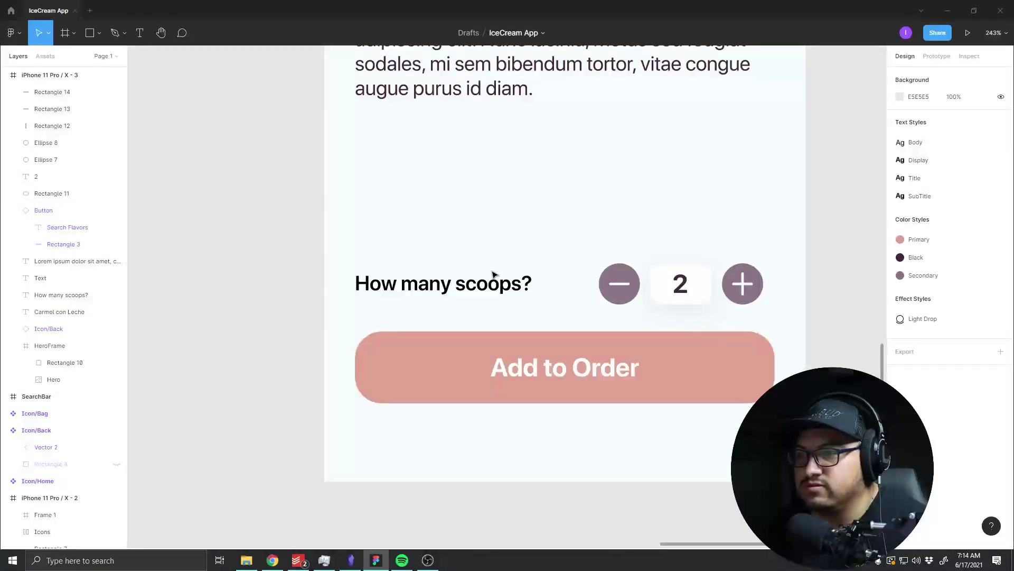
Step: Nudge the How many scoops? label right and back, settling it at X 32
click(477, 287)
key(Right)
key(Right)
key(Right)
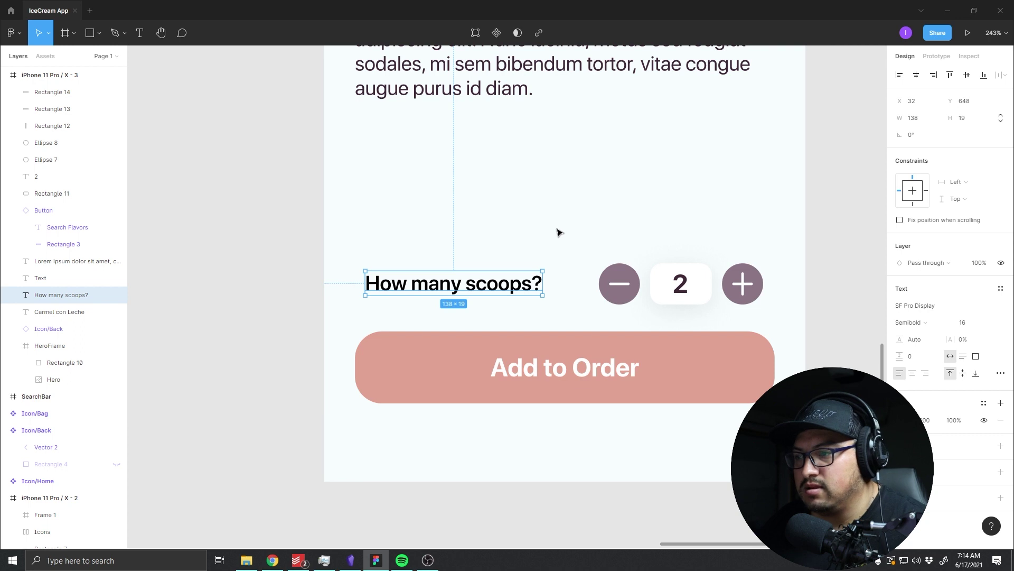
key(Right)
key(Right)
key(Right)
key(Right)
key(Right)
key(Right)
key(Right)
key(Right)
key(Right)
key(Right)
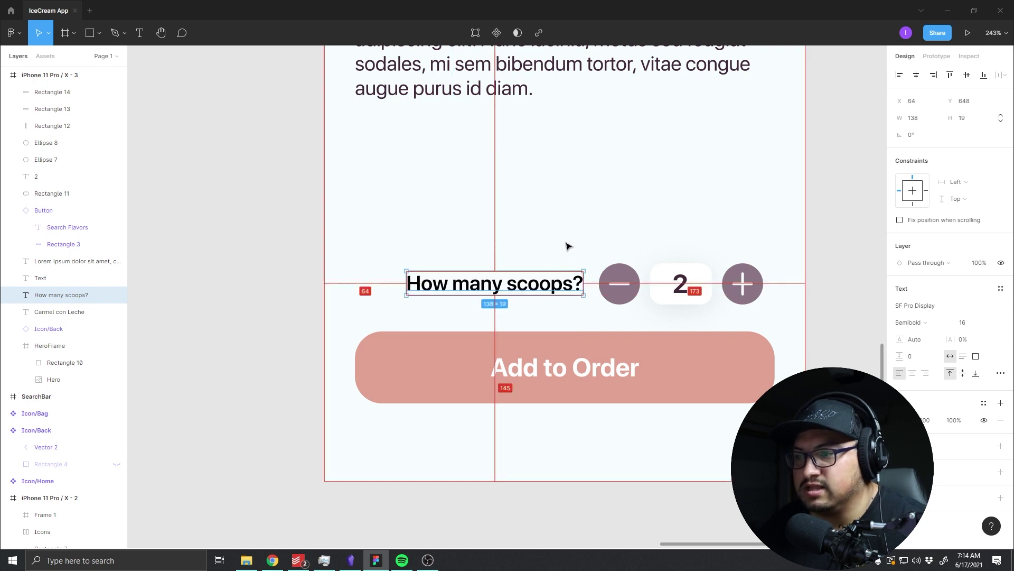
key(Left)
key(Left)
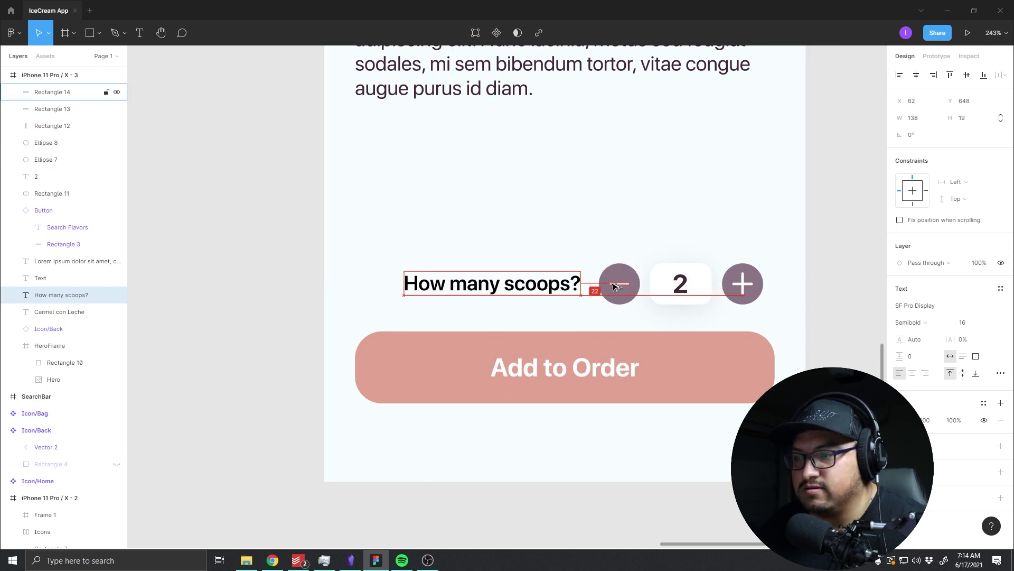
key(Left)
key(Left)
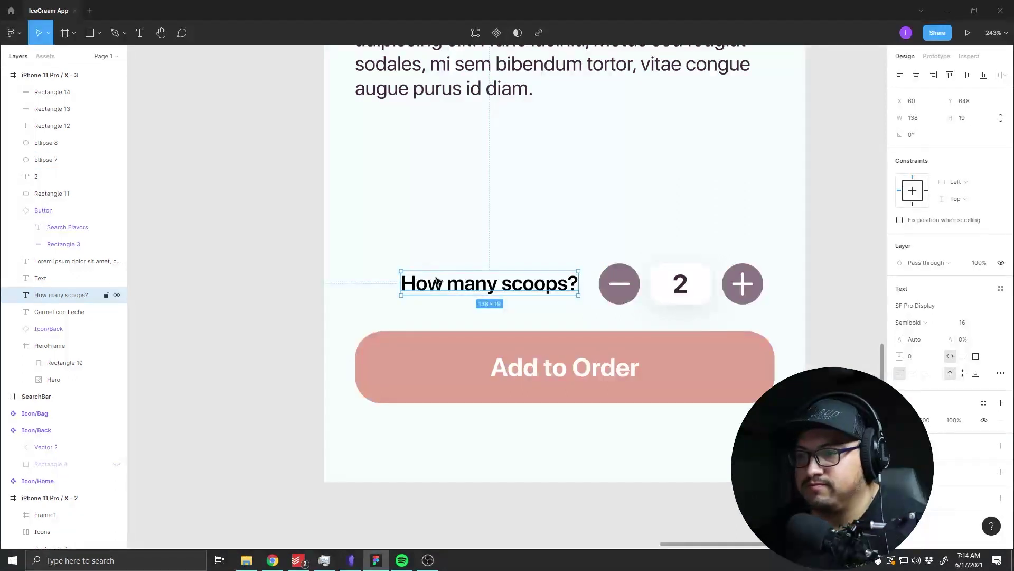
drag(451, 290, 416, 288)
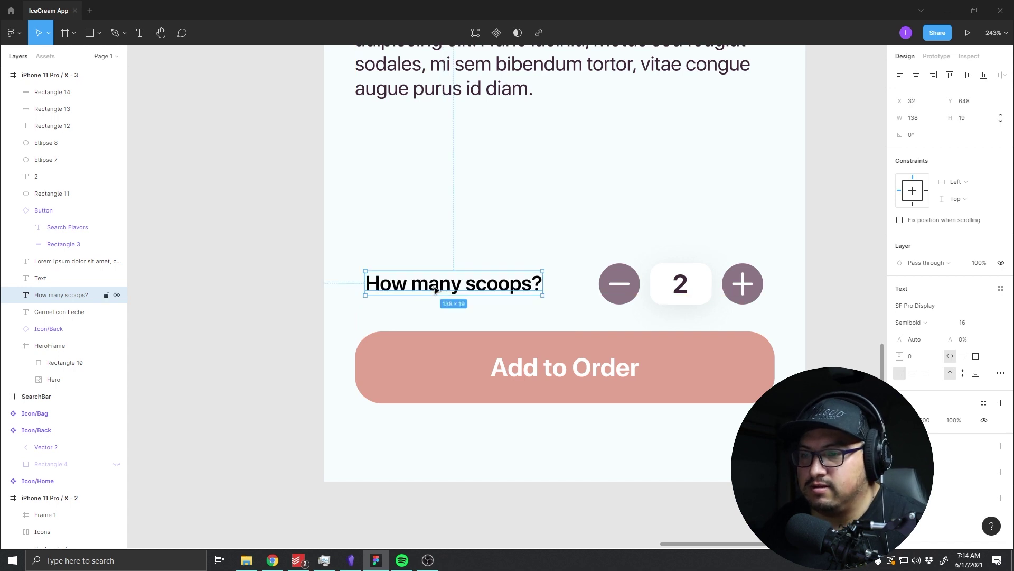
click(410, 242)
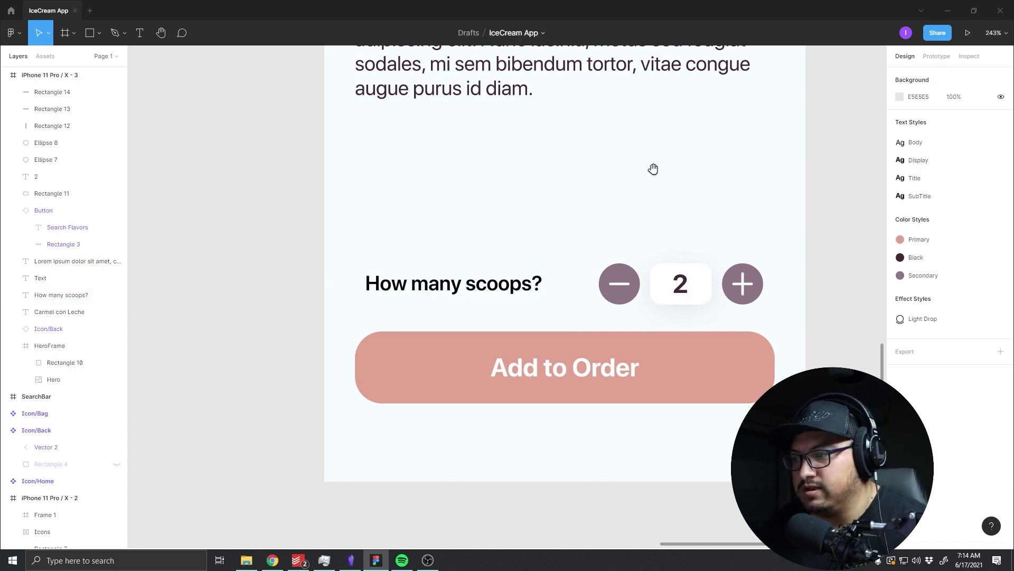
drag(653, 168, 515, 250)
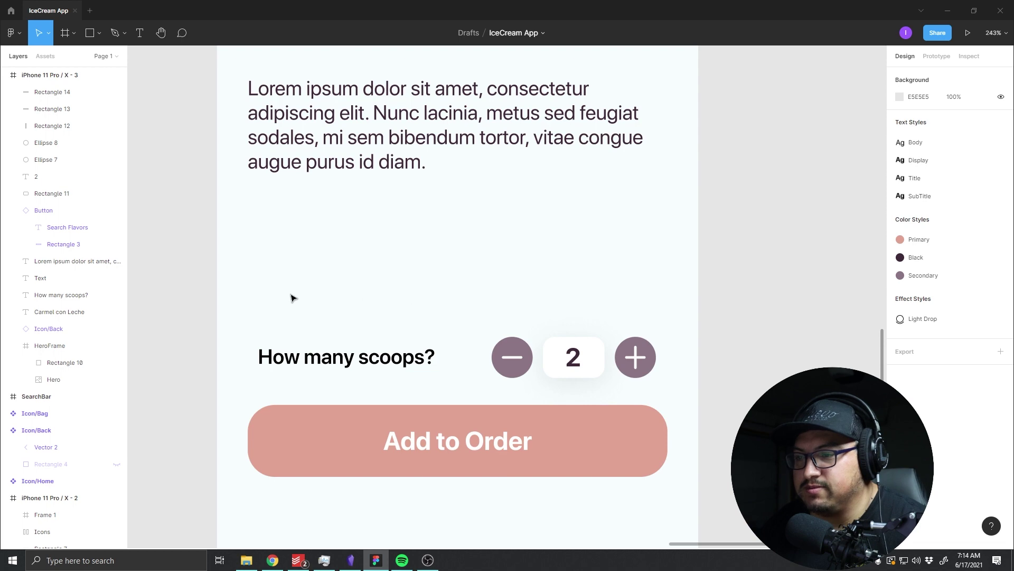
Step: Nudge the Add to Order button and the scoops row separately to test their positions
scroll(688, 357, down, 5)
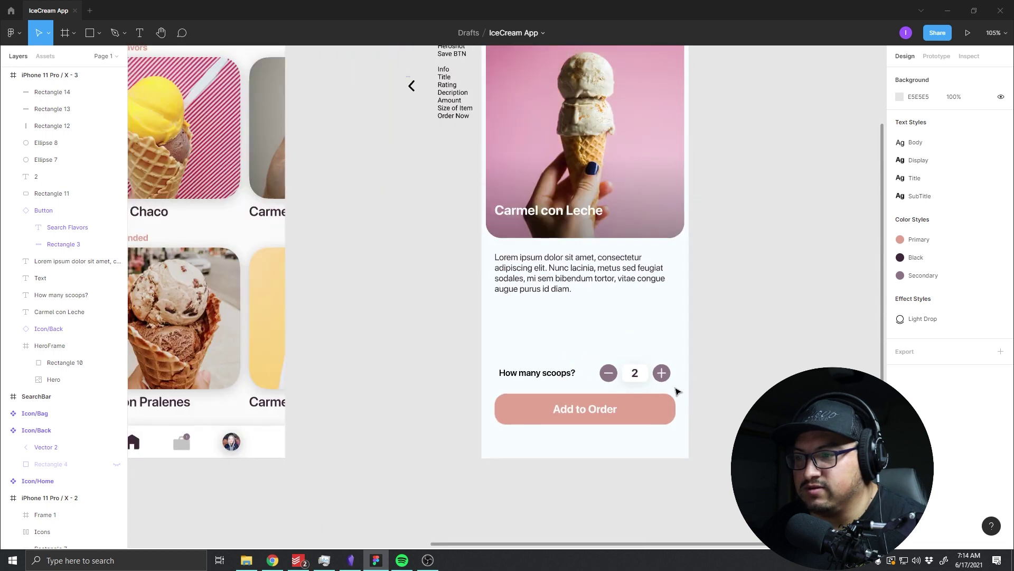
click(631, 414)
drag(631, 414, 634, 445)
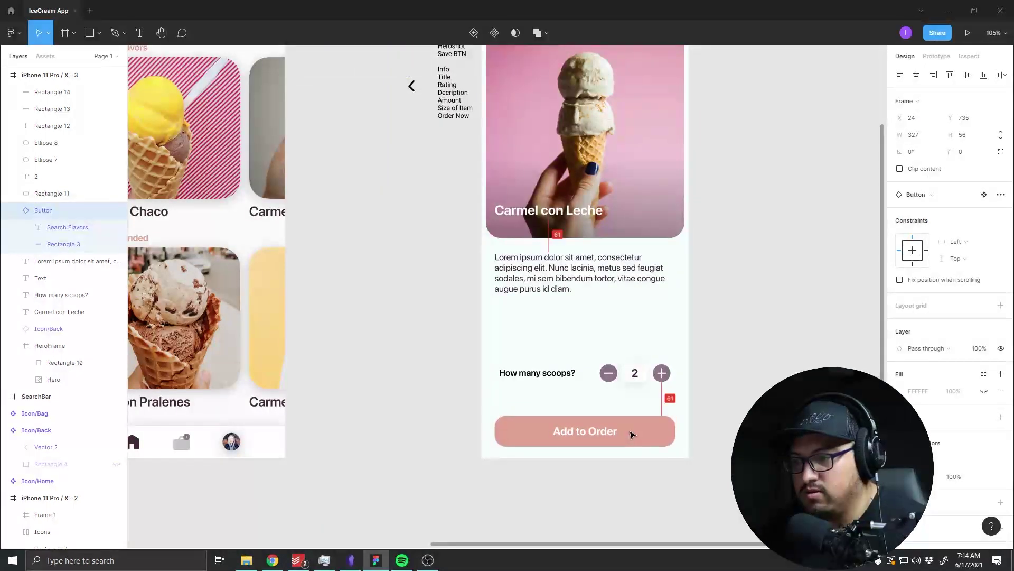
key(shift+Up)
key(shift+Up)
key(shift+Up)
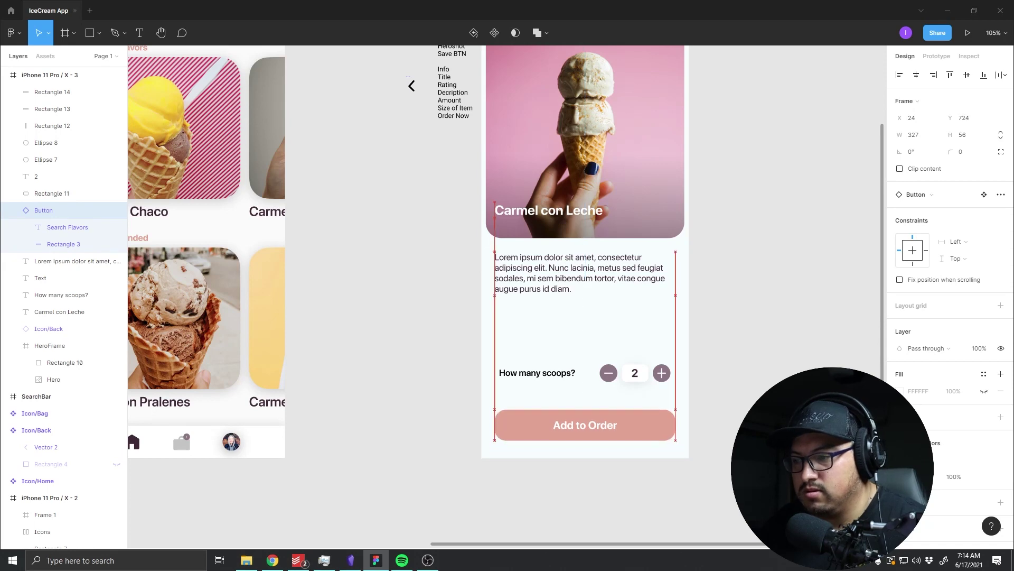
key(shift+Up)
key(shift+Down)
drag(725, 395, 418, 354)
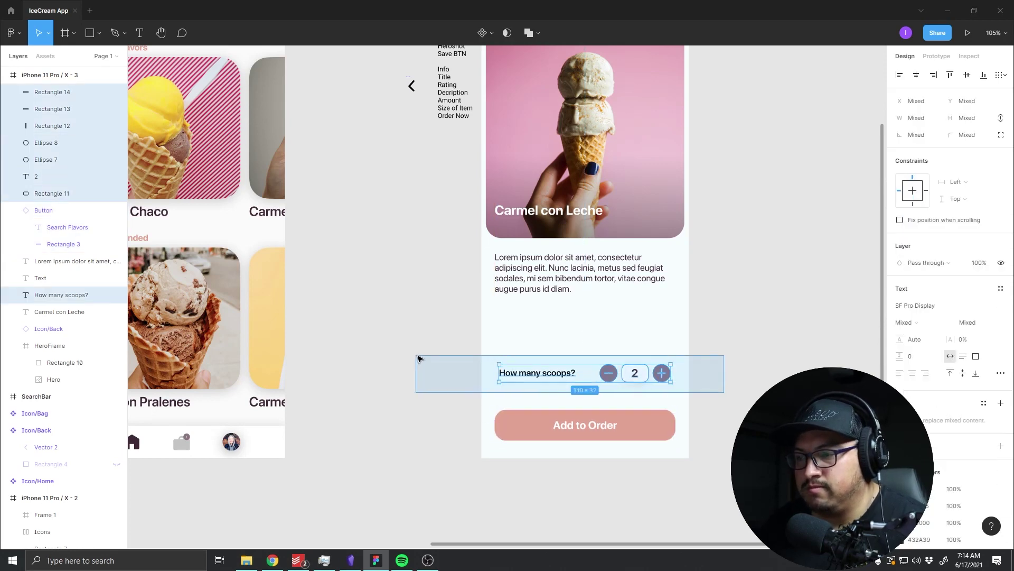
key(shift+Down)
key(shift+Down)
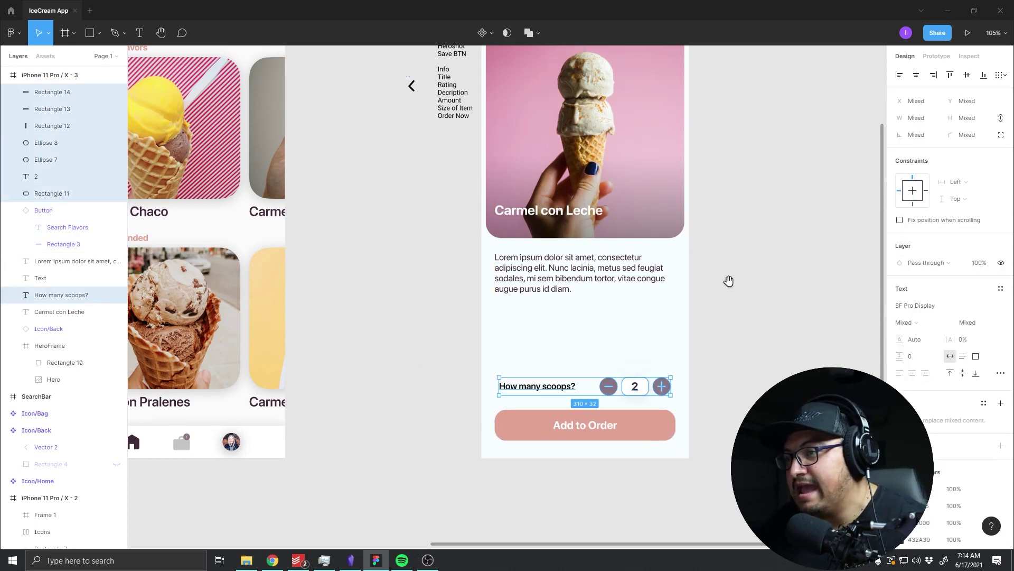
scroll(487, 373, up, 3)
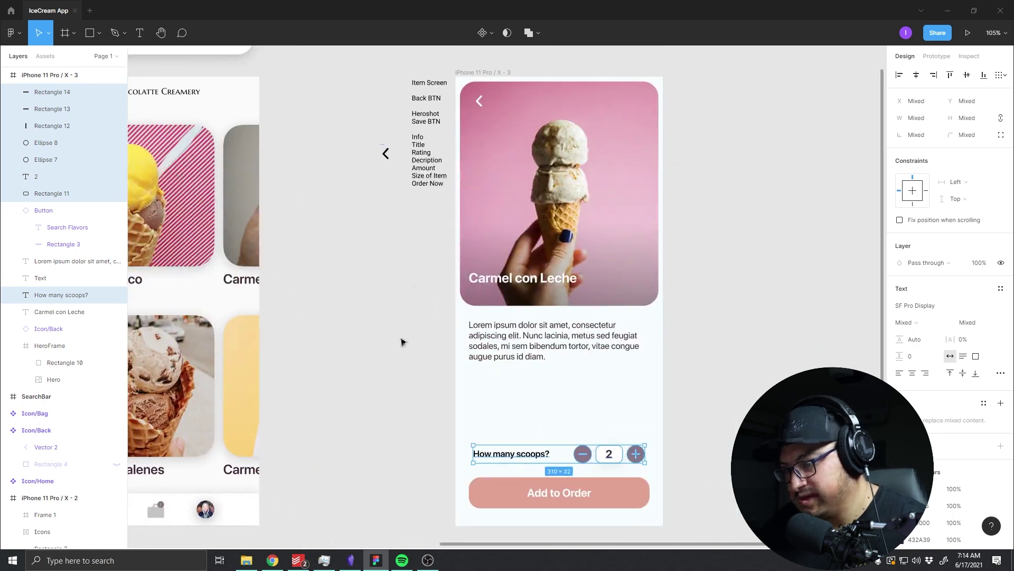
Step: Move the scoops row and Add to Order button up about 100 px together
drag(429, 415, 793, 485)
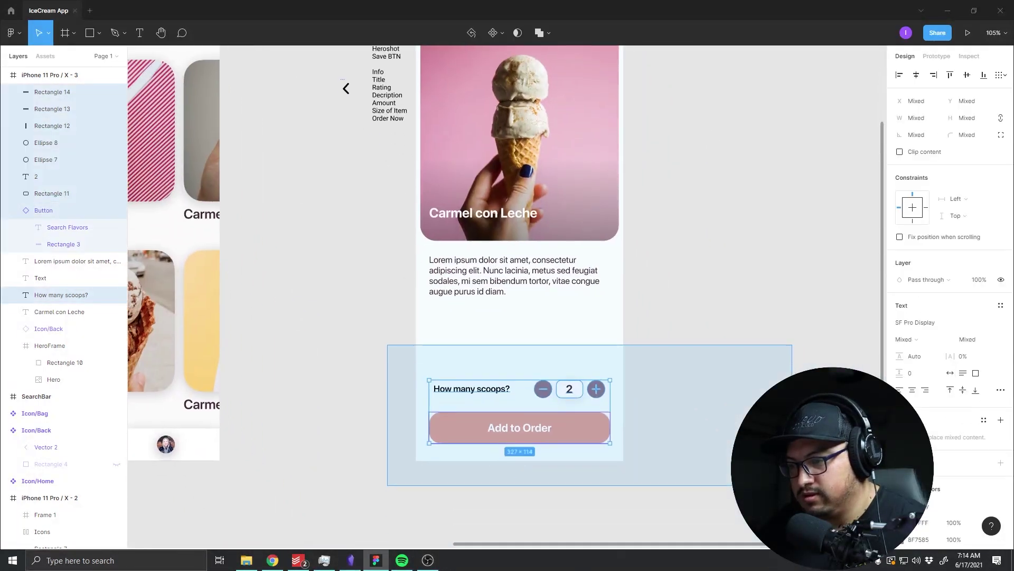
drag(580, 440, 575, 388)
drag(490, 423, 703, 353)
click(395, 387)
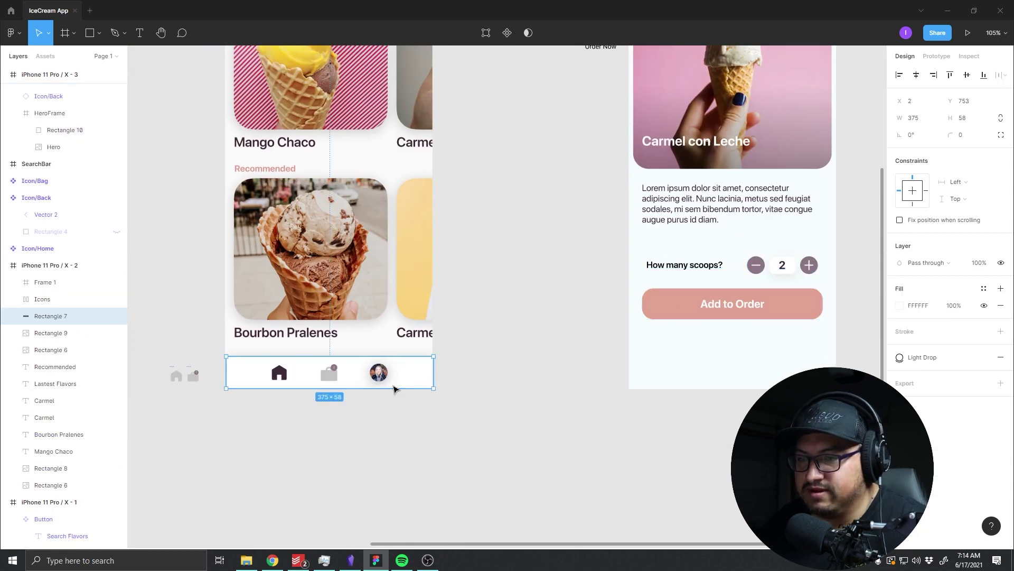
mouse_move(394, 388)
mouse_down()
mouse_move(801, 387)
mouse_move(394, 387)
mouse_up()
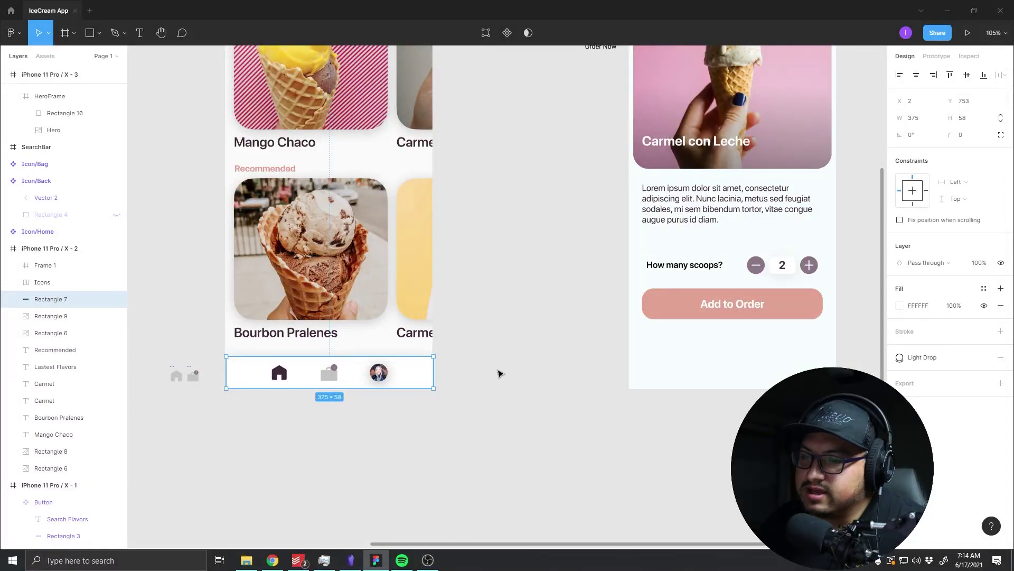
drag(607, 335, 405, 437)
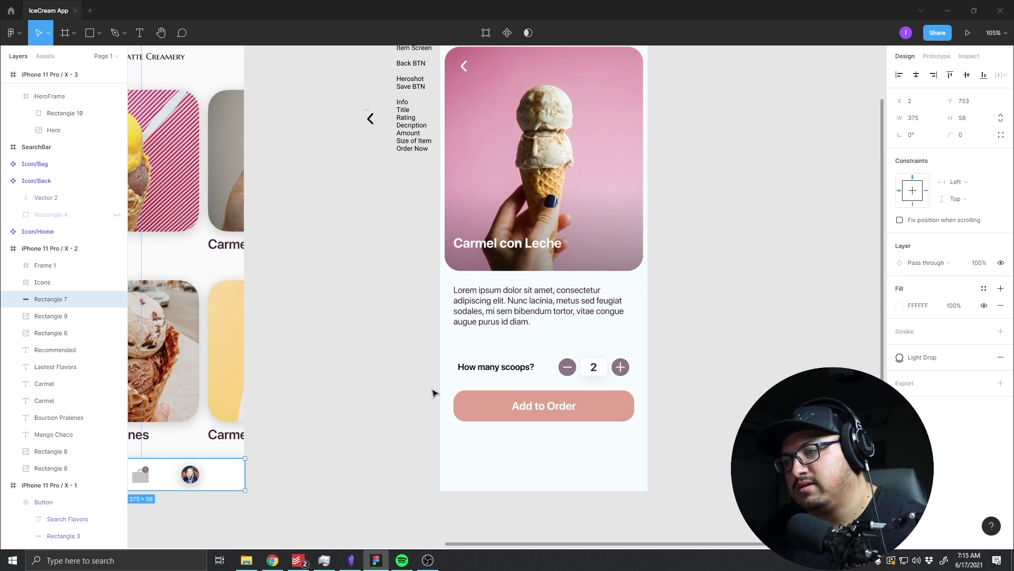
click(785, 353)
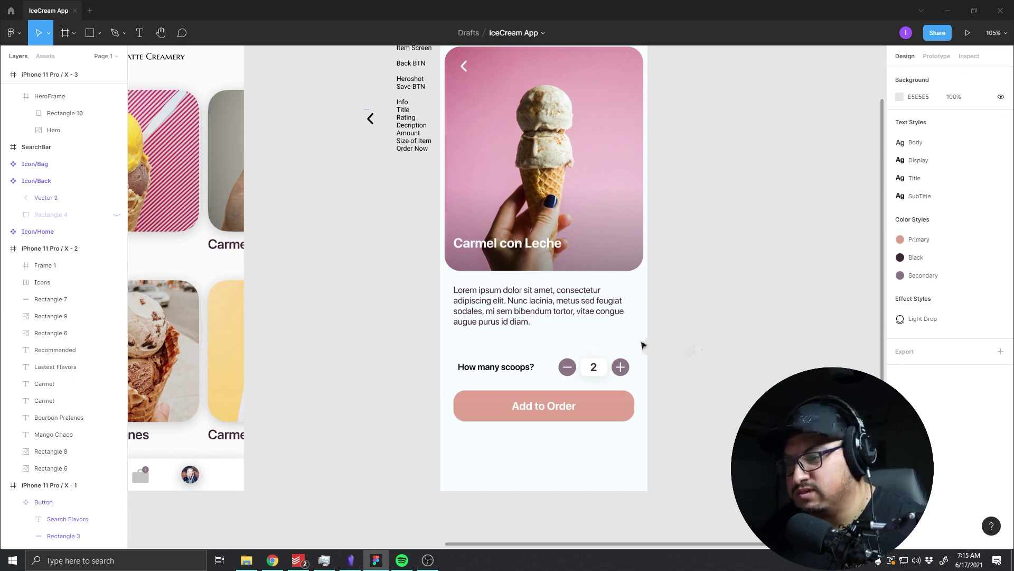
click(581, 323)
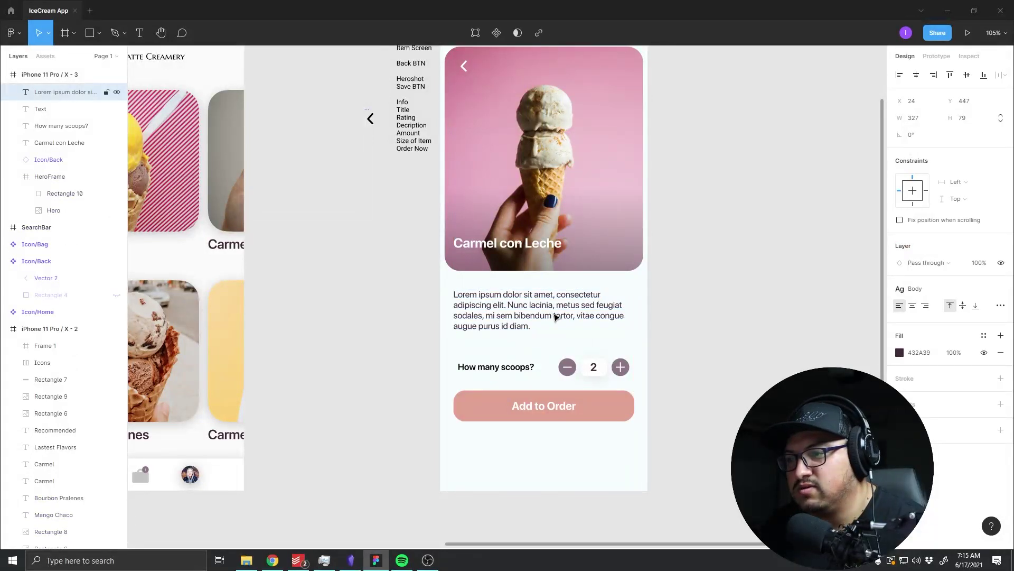
click(490, 379)
key(alt+Tab)
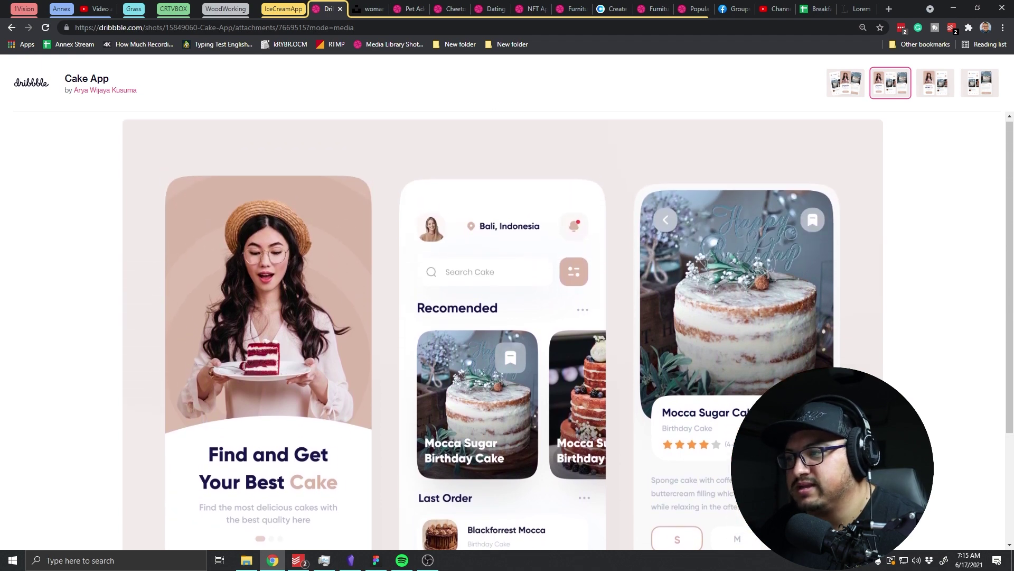
key(alt+Tab)
click(602, 410)
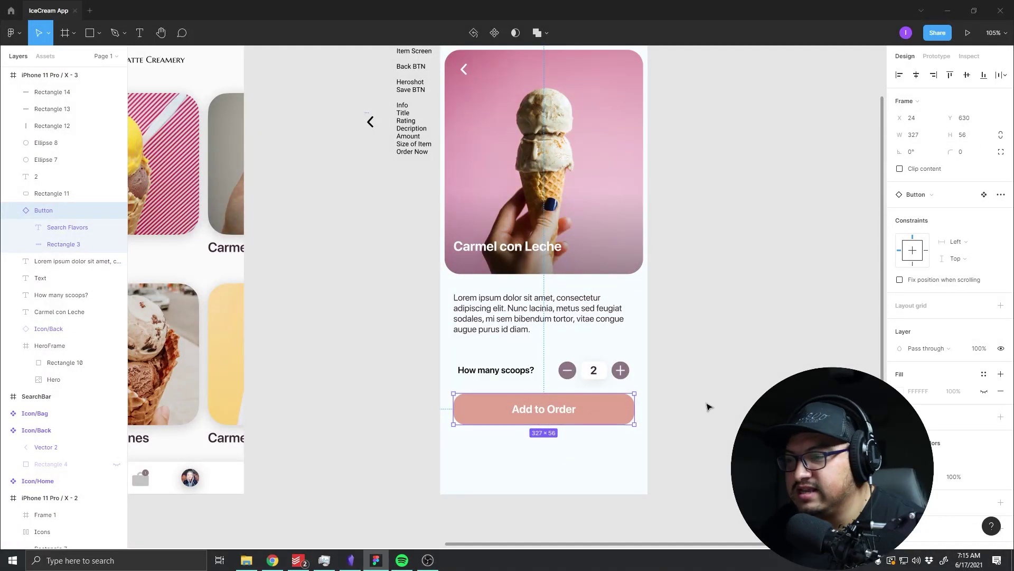
Step: Nudge the scoops row and Add to Order button down together
scroll(703, 406, up, 2)
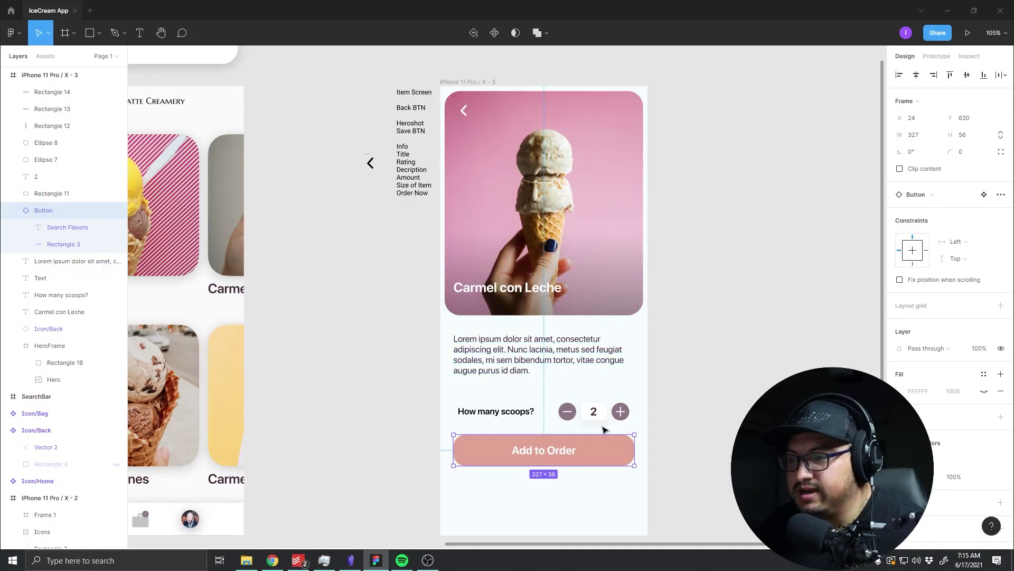
click(719, 432)
drag(448, 397, 688, 428)
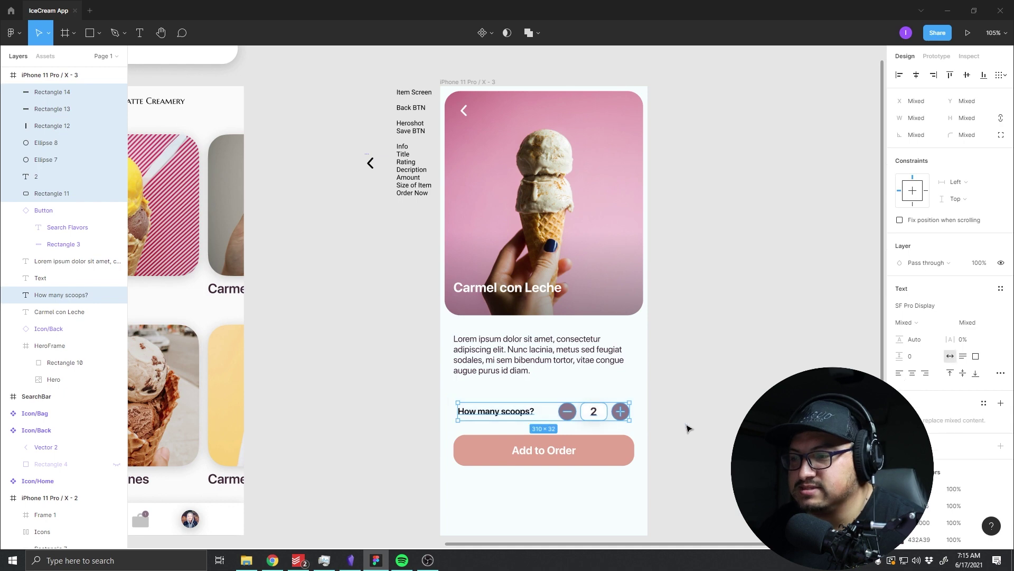
key(Down)
key(Down)
key(Down)
shift+click(614, 447)
key(Down)
key(Down)
key(Down)
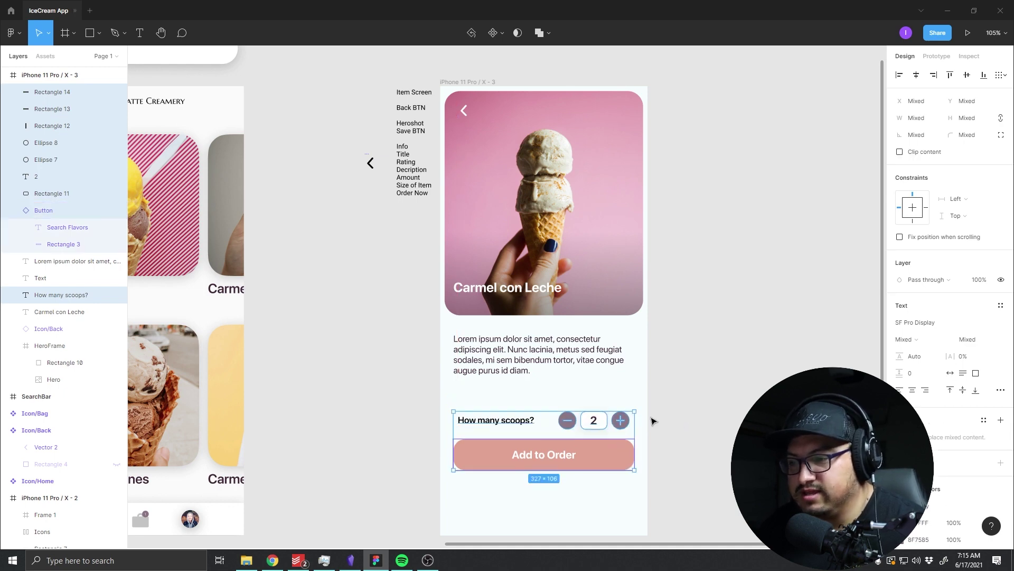
key(shift+Down)
key(shift+Down)
click(658, 413)
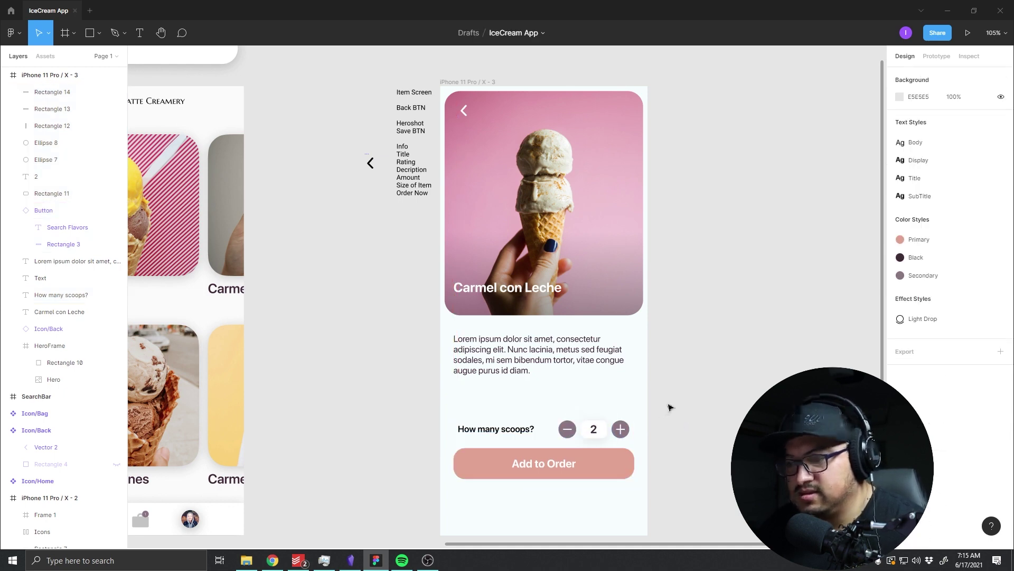
Step: Nudge the Lorem ipsum description text up slightly
click(501, 349)
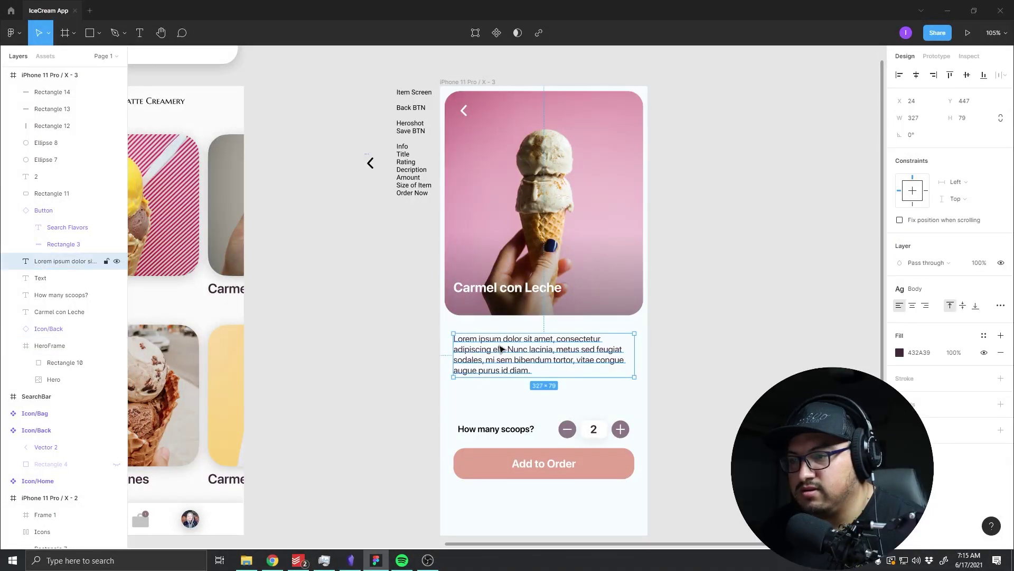
key(Up)
key(Up)
key(Up)
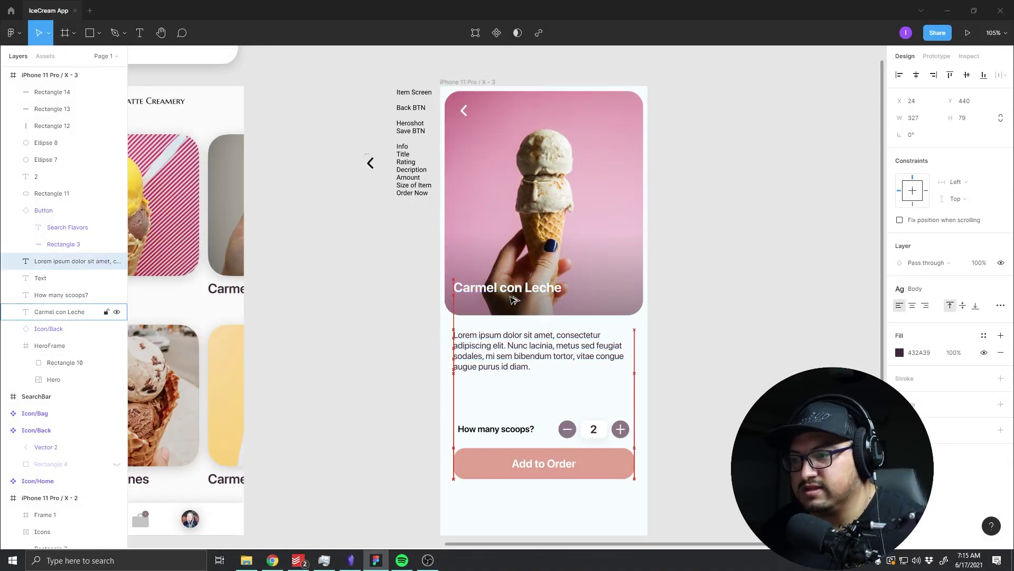
click(513, 301)
click(660, 397)
Step: Move the scoops row and Add to Order button further down near the screen's bottom
scroll(661, 398, down, 3)
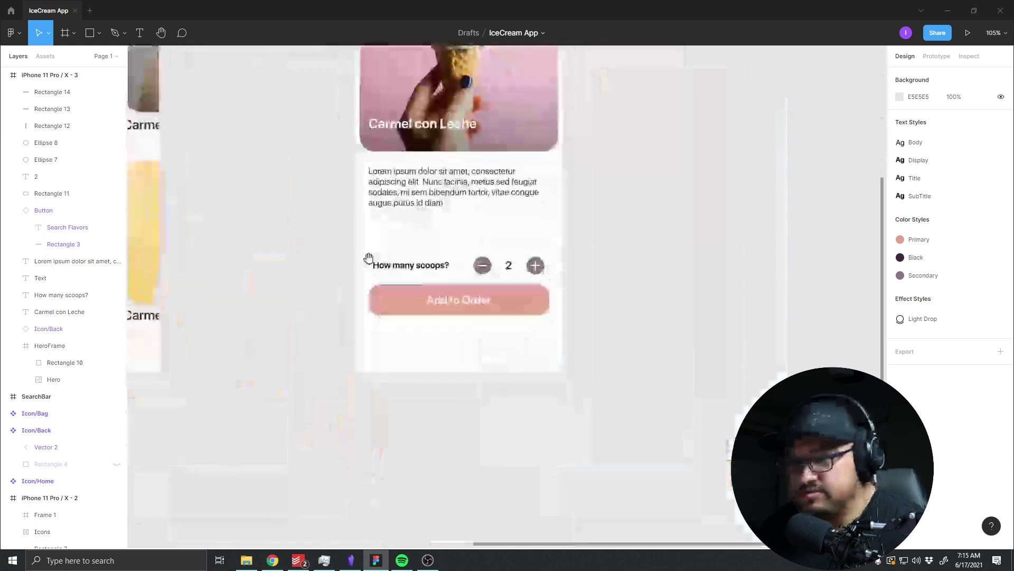
drag(320, 227, 596, 337)
key(shift+Down)
key(shift+Down)
key(shift+Down)
key(shift+Down)
key(shift+Down)
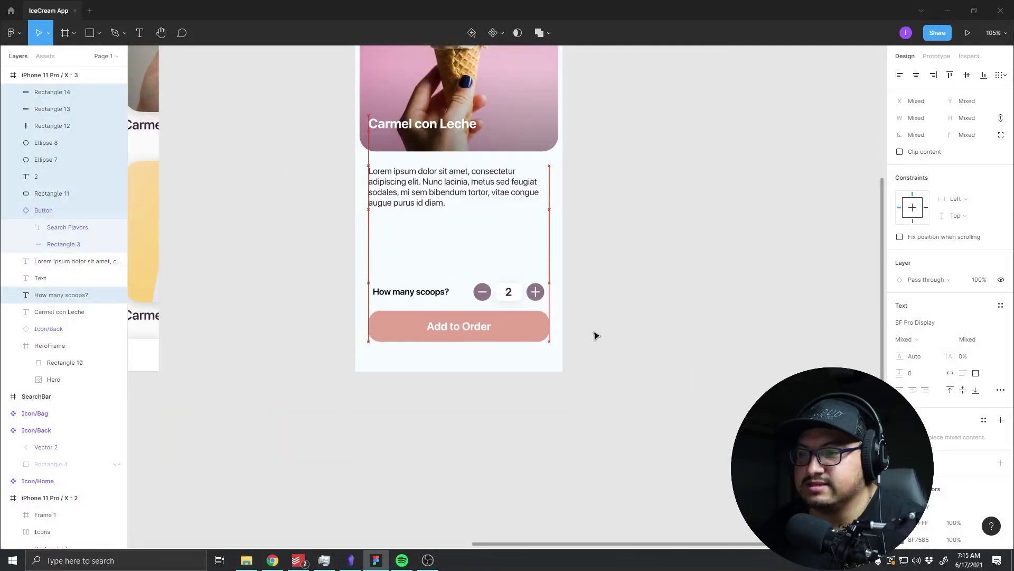
key(shift+Down)
key(shift+Down)
click(596, 336)
drag(459, 235, 515, 320)
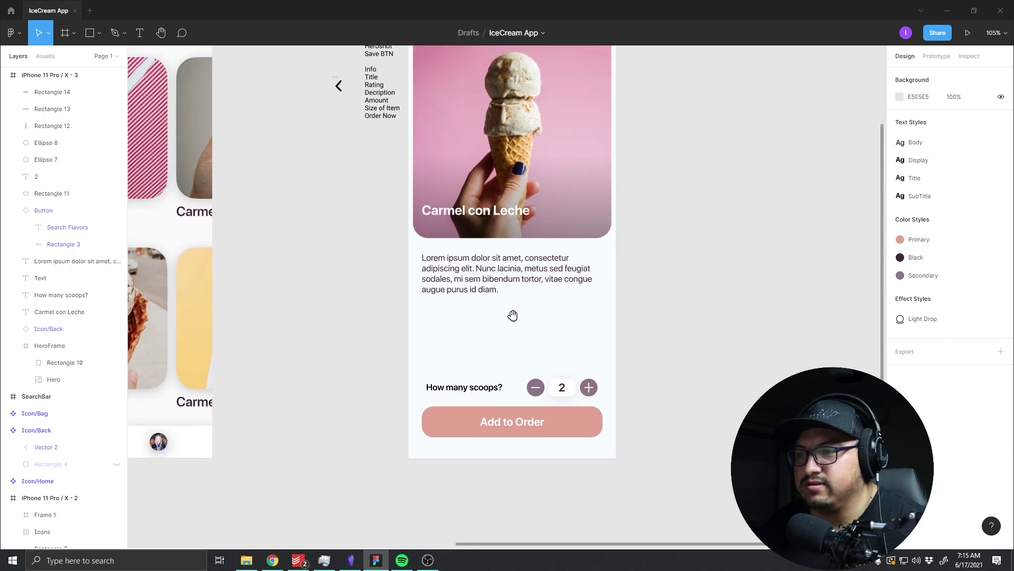
mouse_move(347, 292)
mouse_down()
mouse_move(286, 431)
mouse_move(317, 316)
mouse_up()
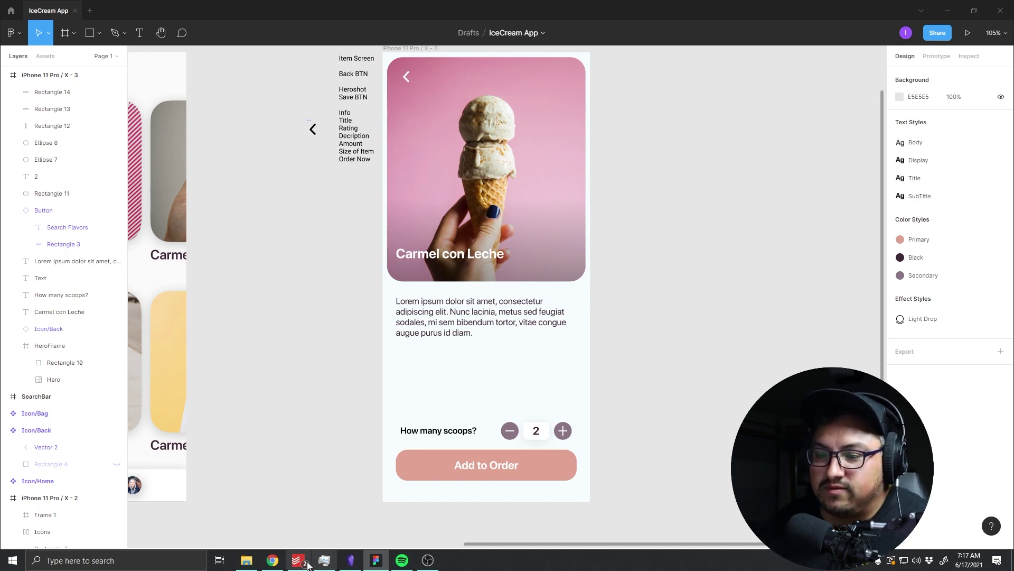
Step: Bring up the Pet Adoption App and Cheetos Snacks Product App Dribbble shots in Chrome
click(272, 560)
click(402, 9)
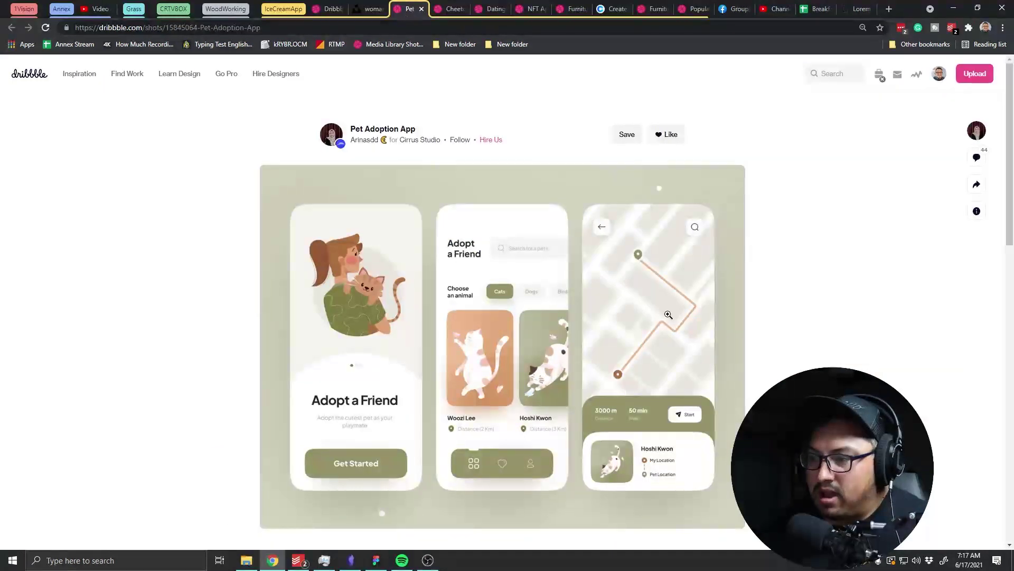
click(452, 9)
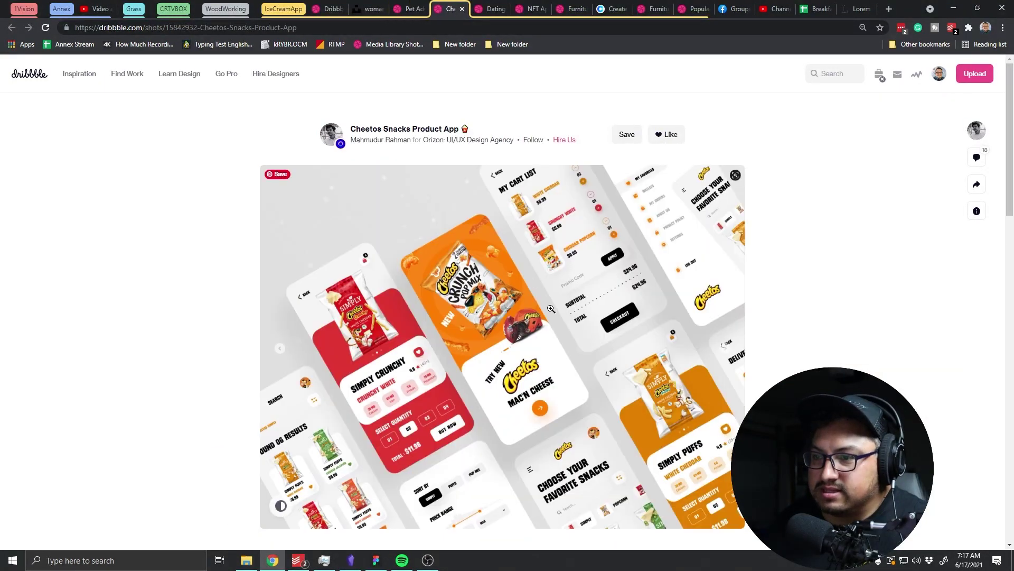
mouse_move(502, 346)
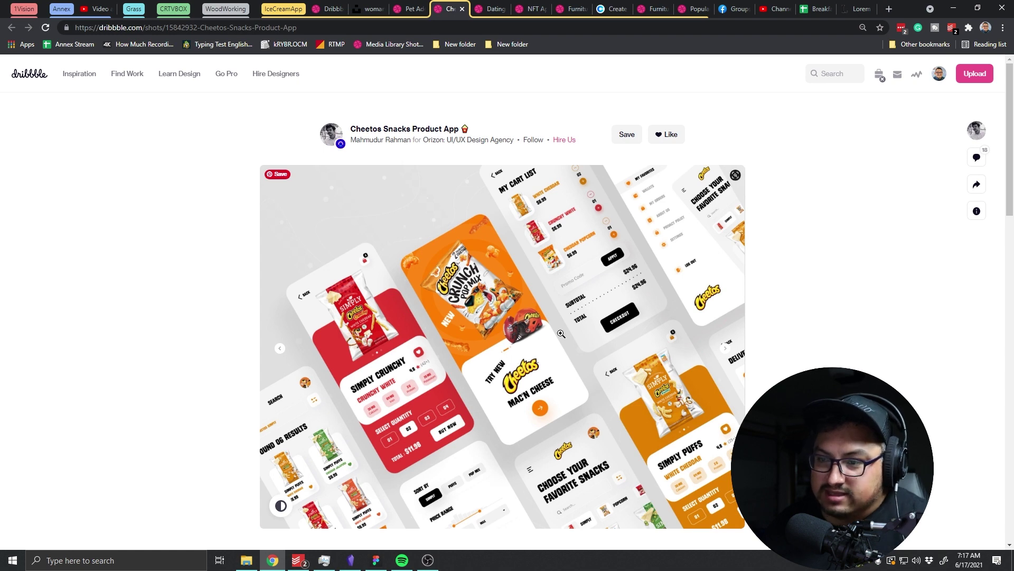
scroll(431, 377, down, 1)
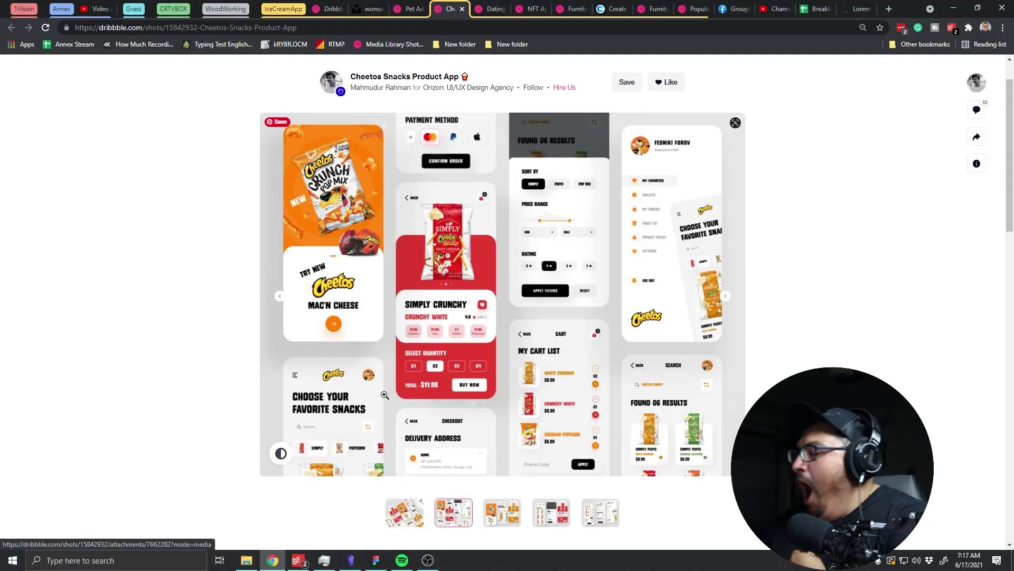
Step: Show the Cheetos shot's third image and compare it against the IceCream App design
key(alt+Tab)
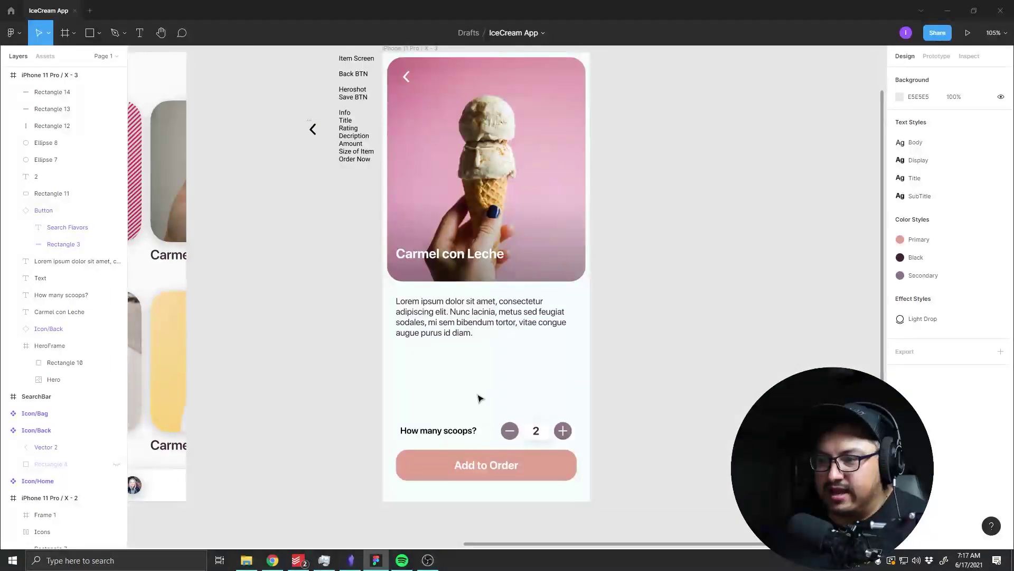
key(alt+Tab)
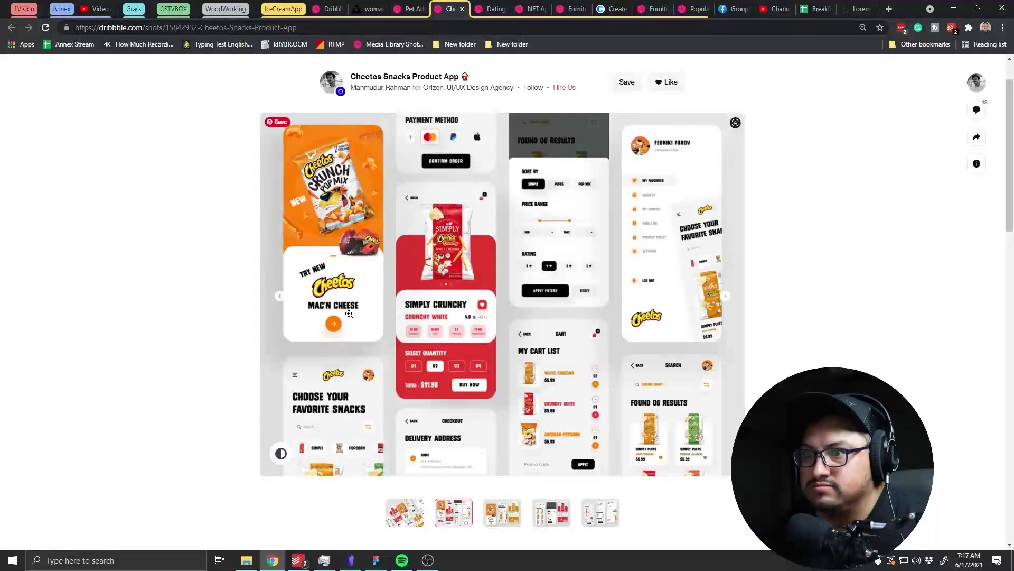
scroll(452, 321, down, 1)
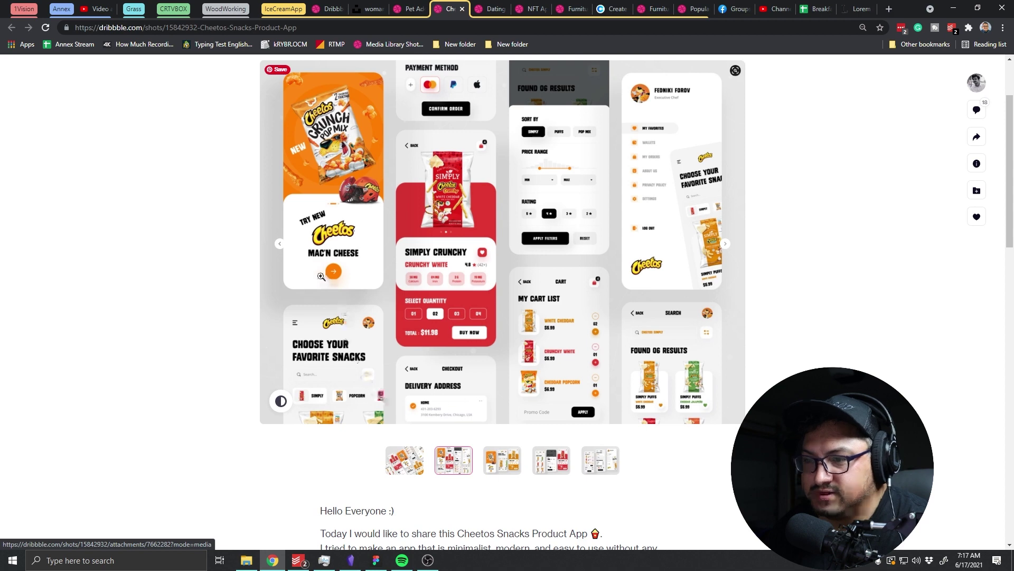
click(509, 465)
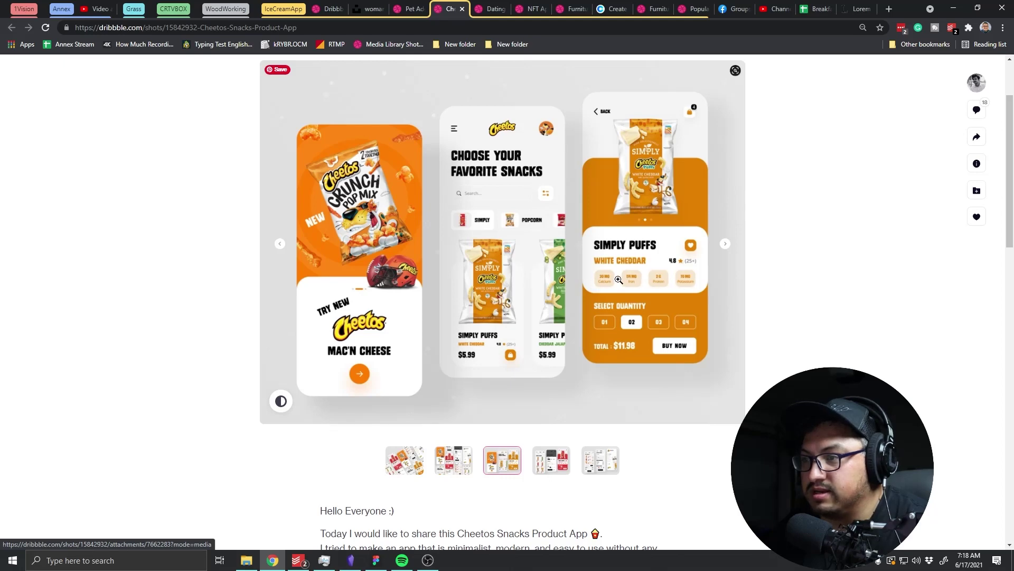
key(alt+Tab)
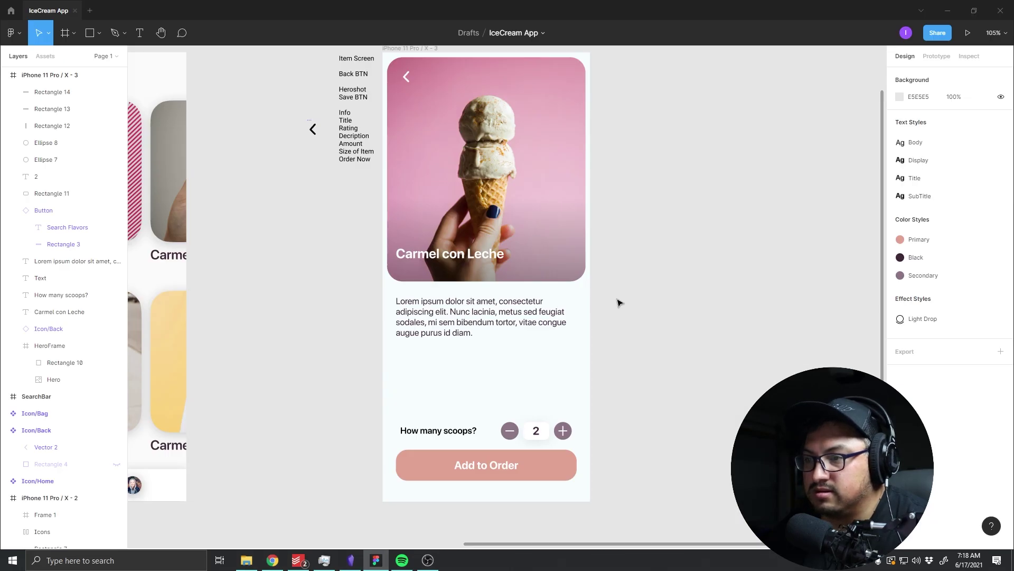
key(alt+Tab)
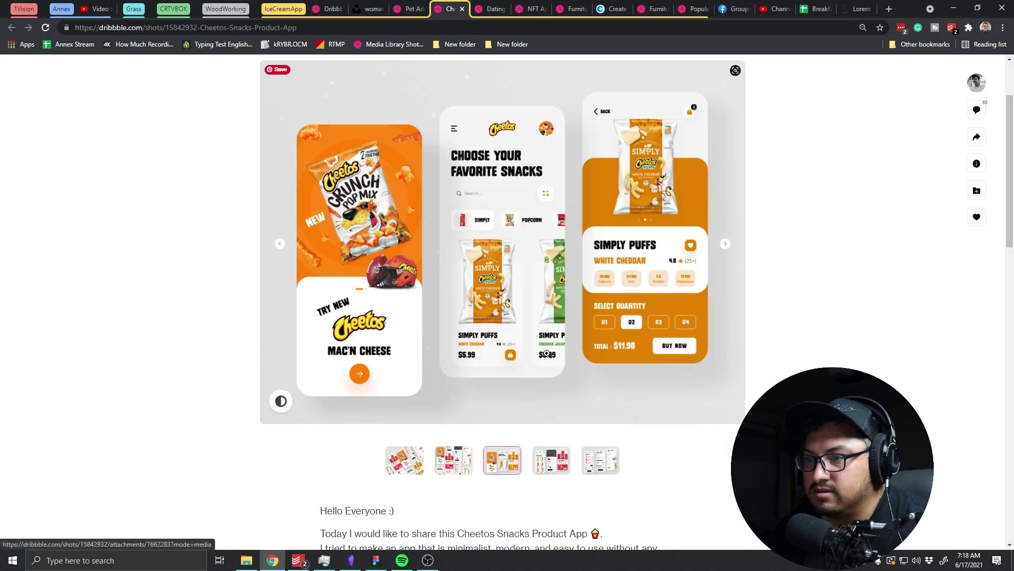
key(alt+Tab)
key(alt+Tab)
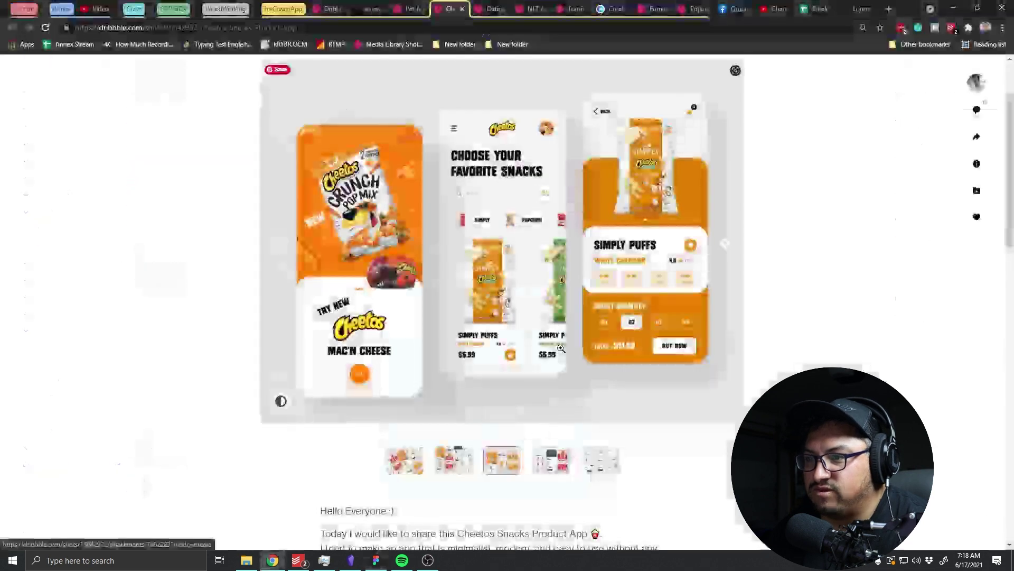
key(alt+Tab)
key(alt+Tab)
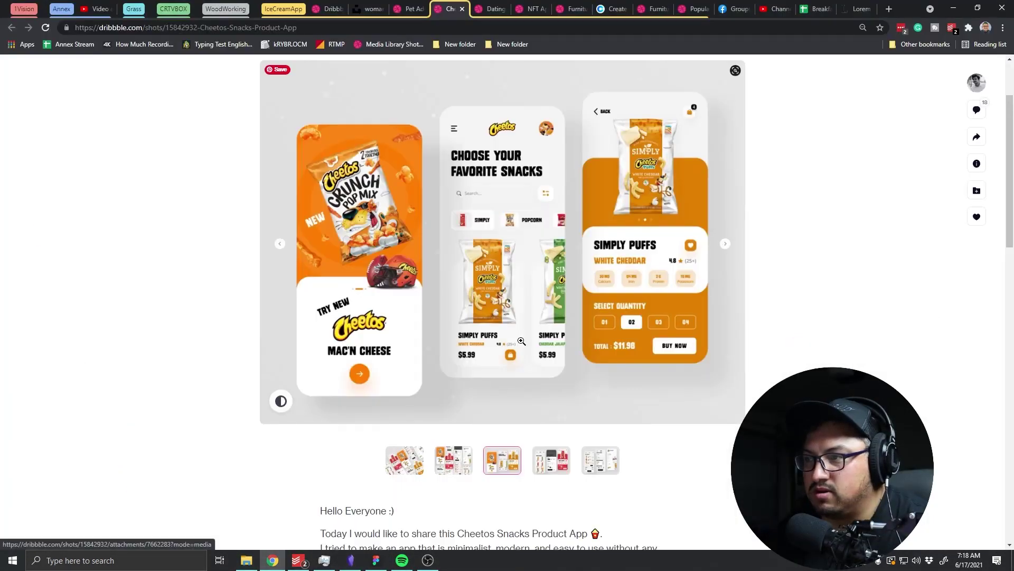
key(alt+Tab)
Step: Lighten the prototype background colour to CCCCCC grey
click(945, 59)
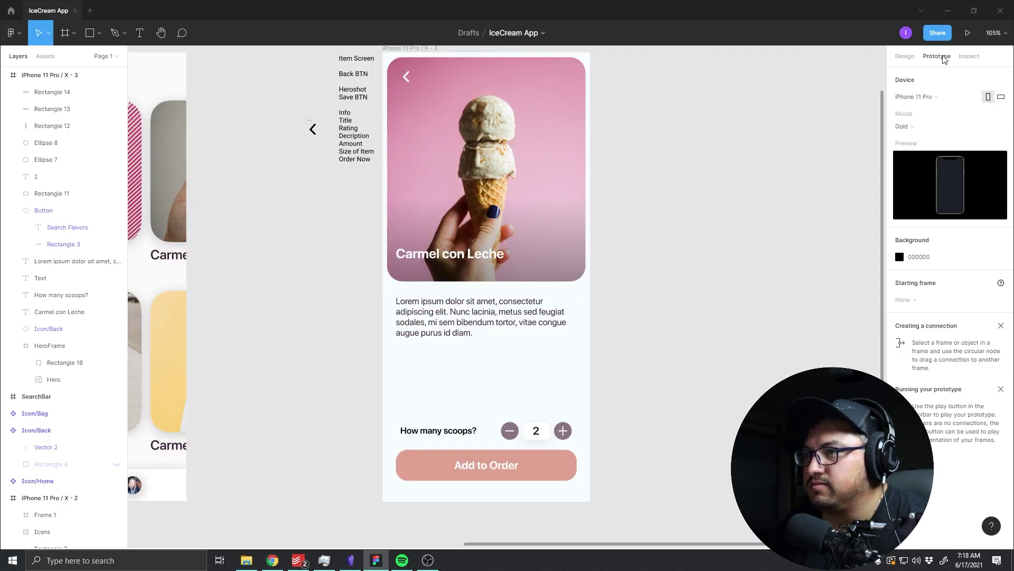
scroll(681, 296, down, 5)
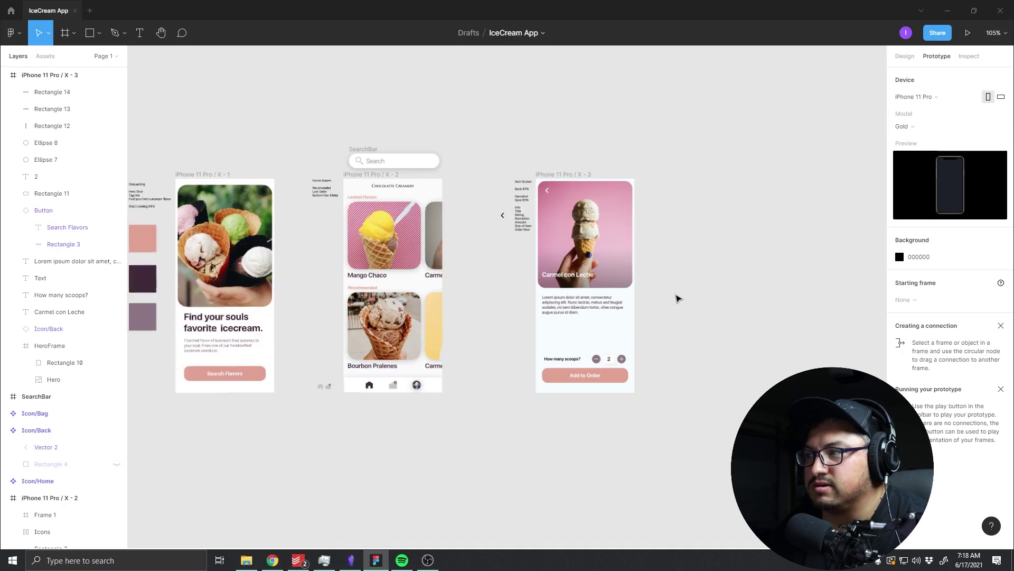
scroll(727, 276, down, 1)
scroll(727, 277, down, 1)
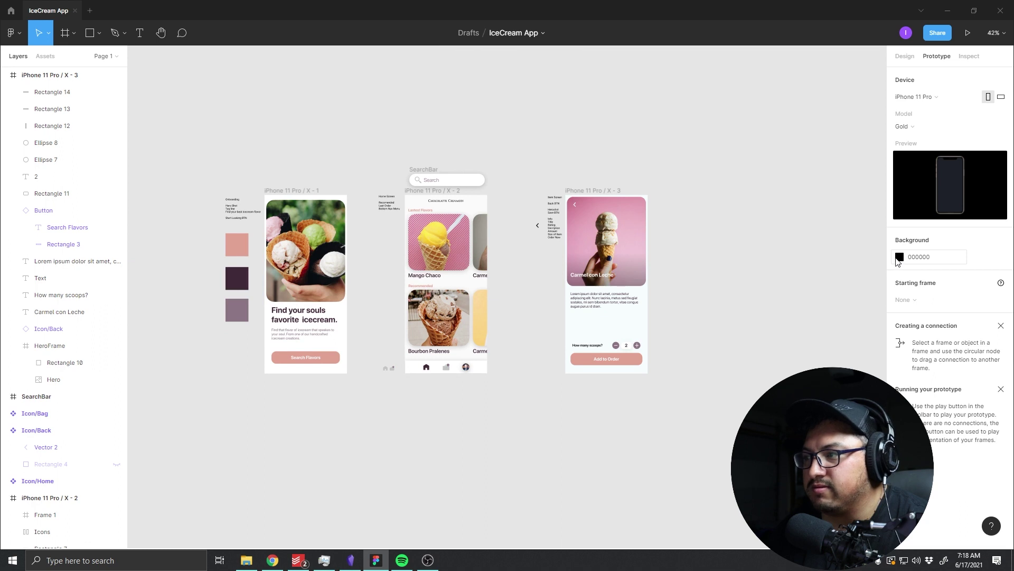
click(898, 262)
drag(767, 314, 716, 303)
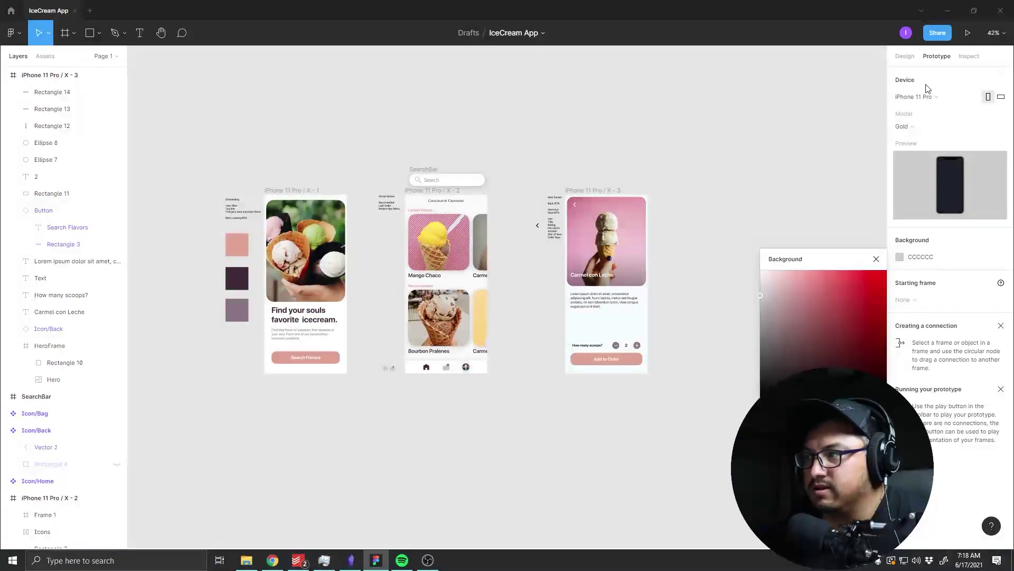
click(875, 260)
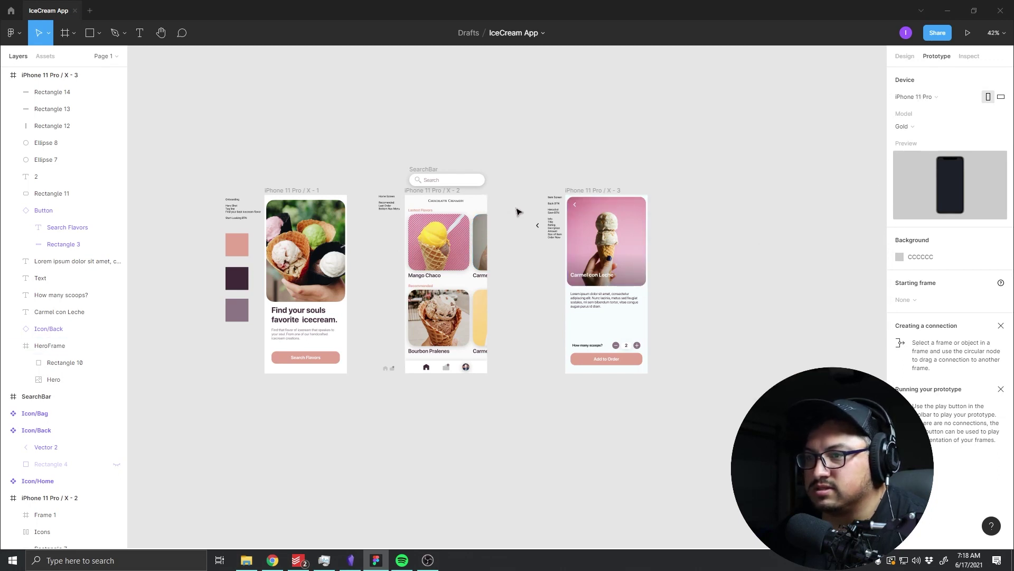
Step: Link Mango Chaco to the item screen, back icon and Search Flavors to home, then present
drag(469, 242, 576, 240)
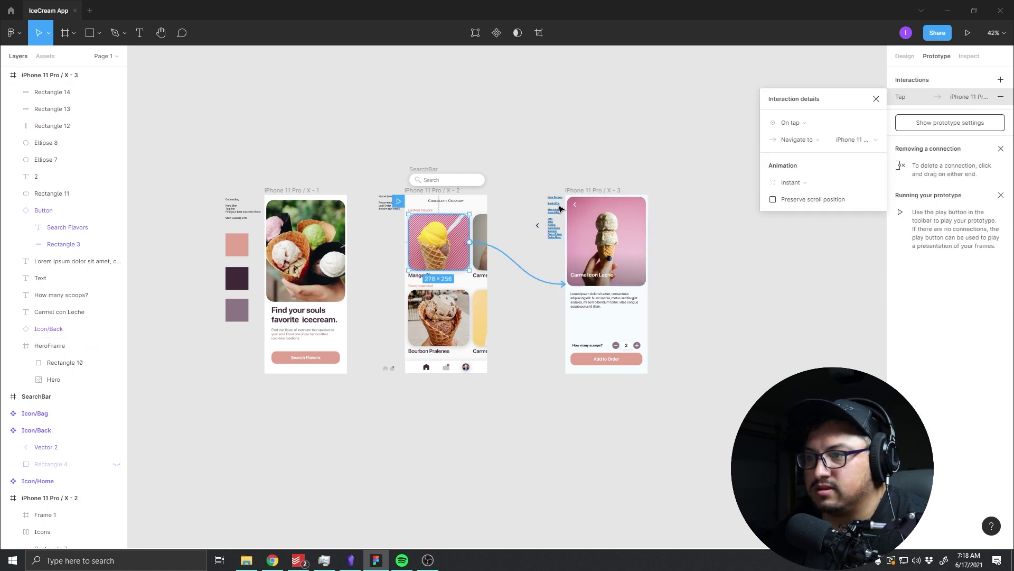
click(576, 206)
drag(580, 206, 475, 248)
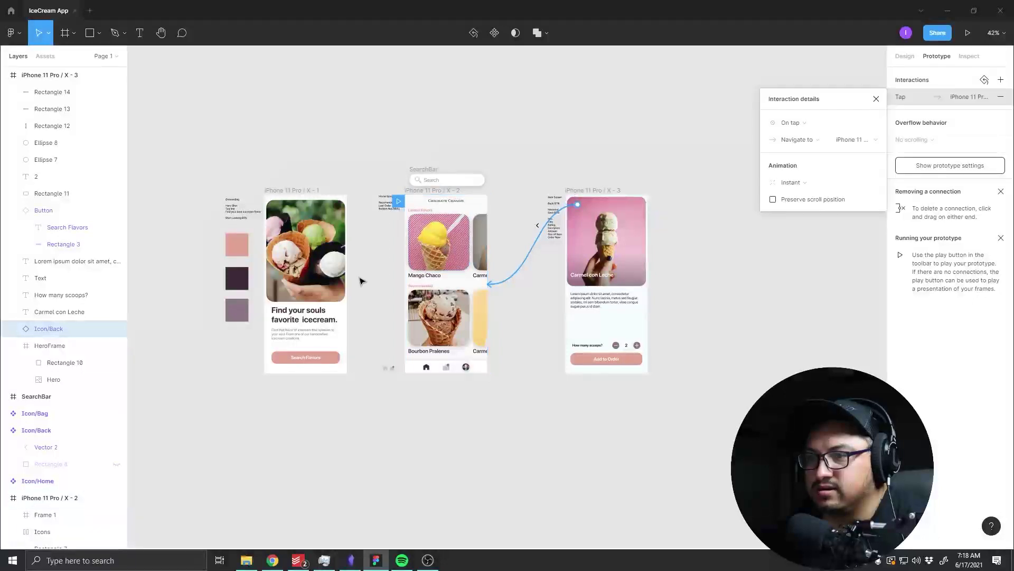
click(333, 358)
drag(340, 358, 444, 285)
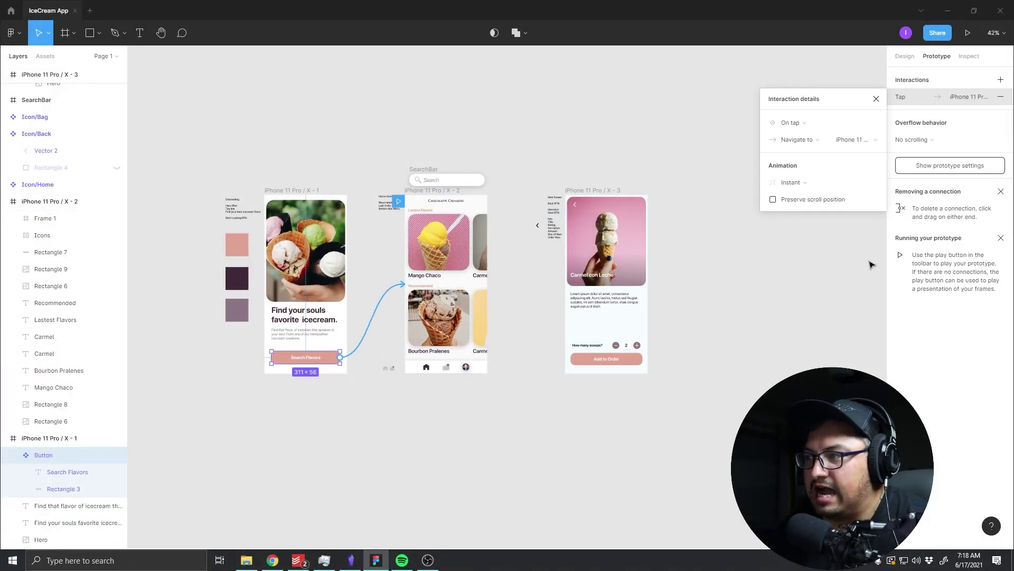
click(958, 168)
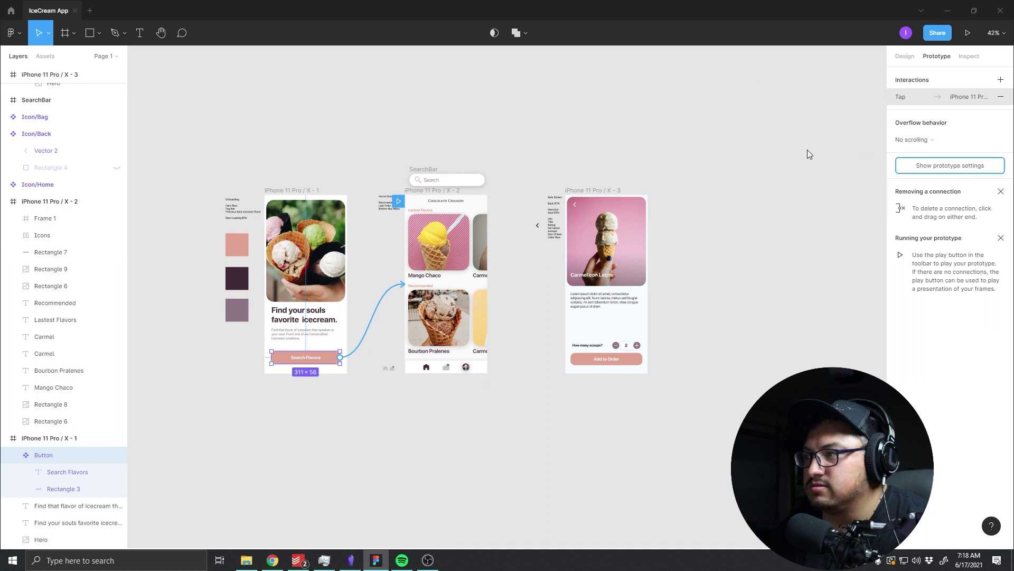
click(968, 32)
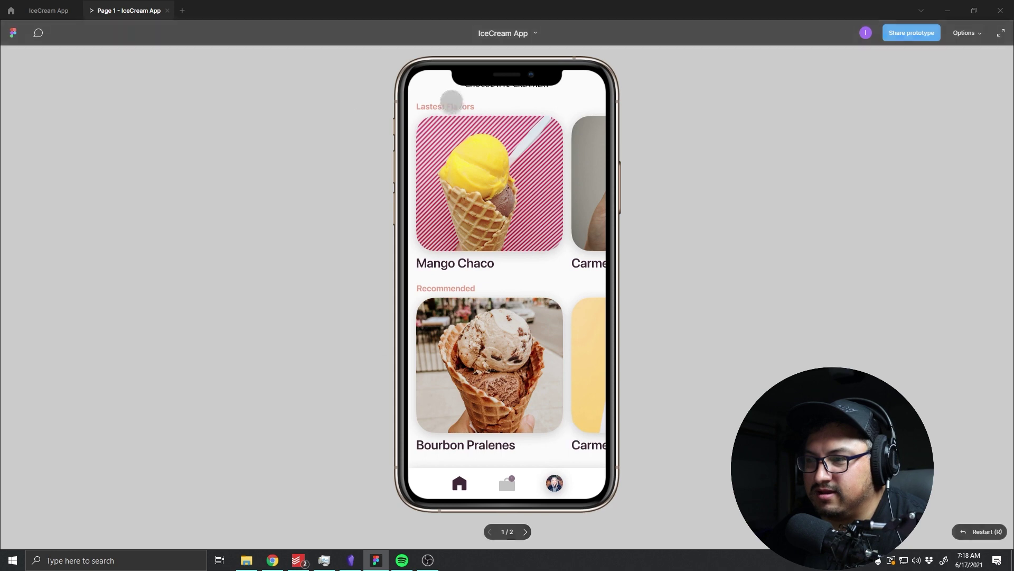
Step: Tap a flavor card to reach the Carmel con Leche item screen, then reveal the toolbar
click(513, 174)
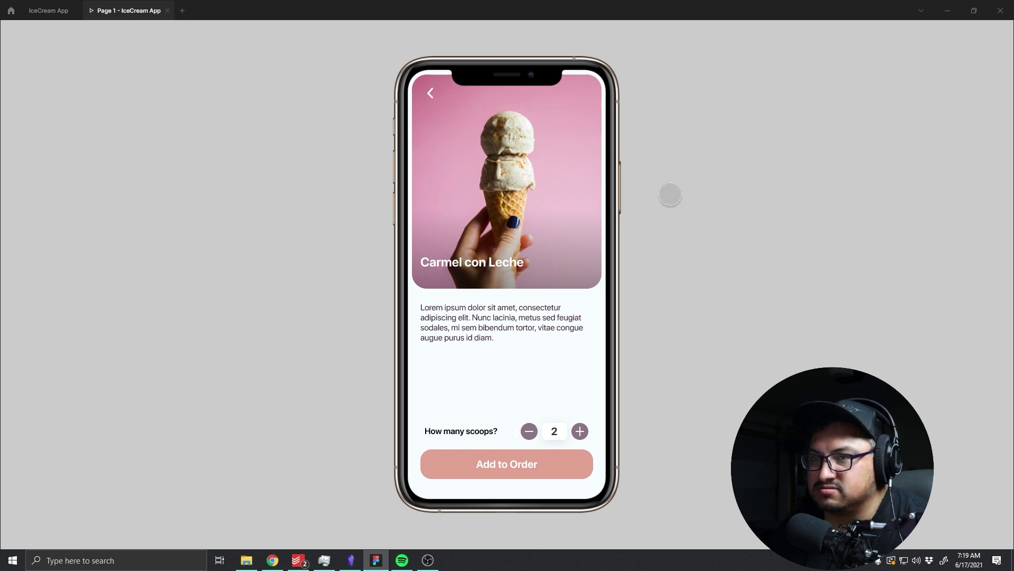
key(Escape)
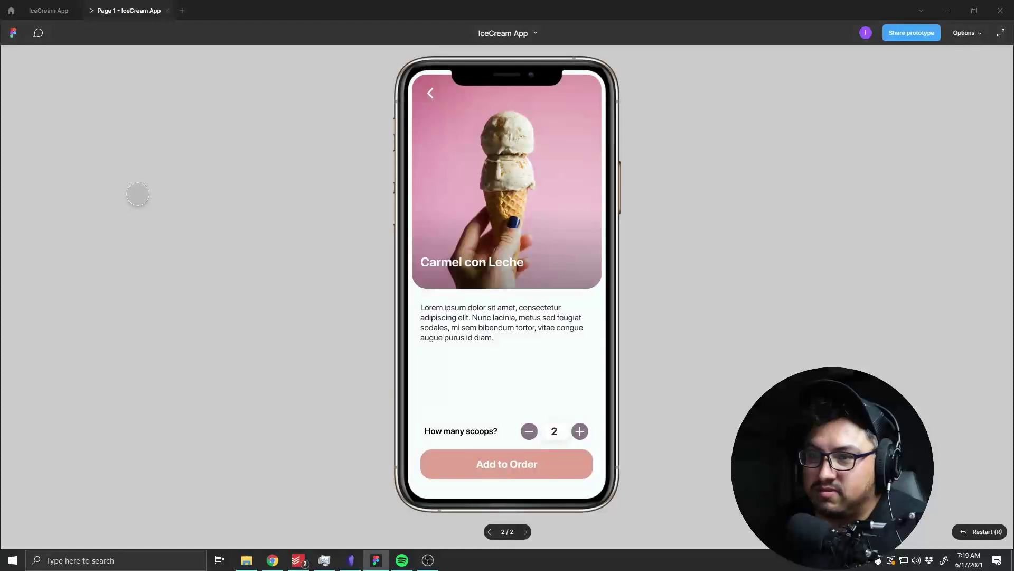
Step: Return to the design editor and frame the three phone screens around the item screen
click(48, 10)
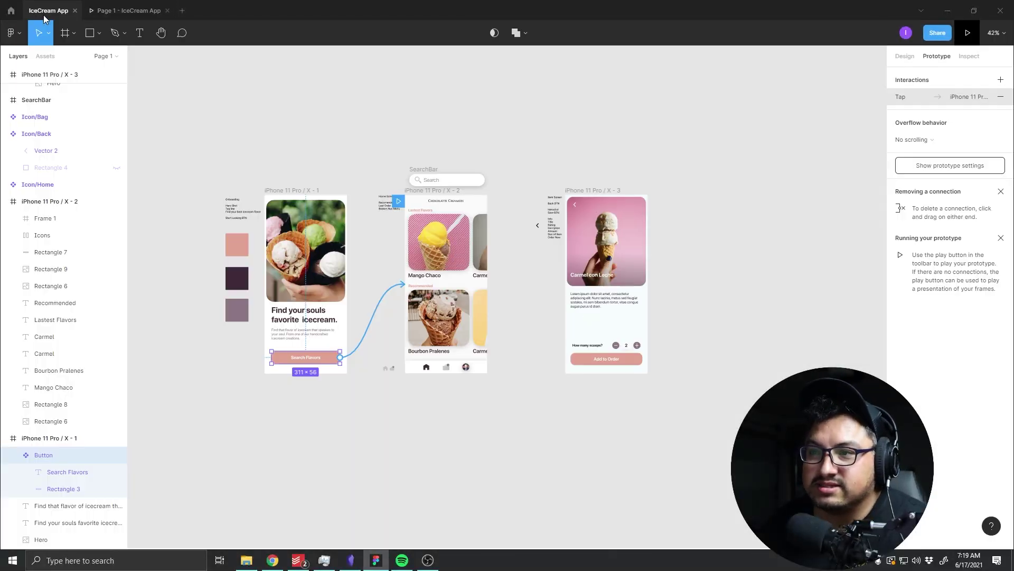
scroll(660, 333, down, 3)
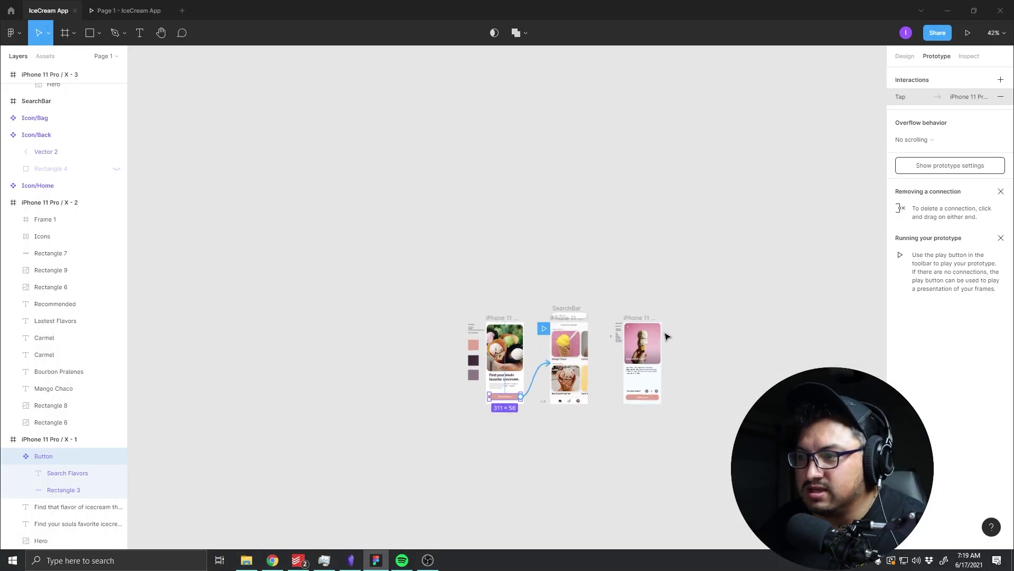
scroll(673, 341, up, 5)
drag(674, 341, 501, 227)
scroll(585, 411, up, 5)
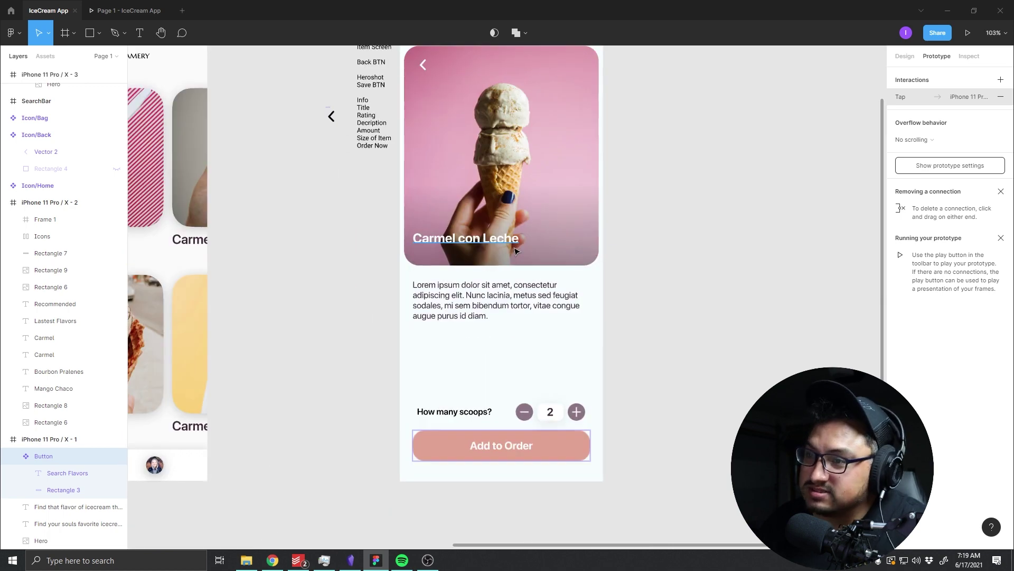
drag(278, 191, 274, 234)
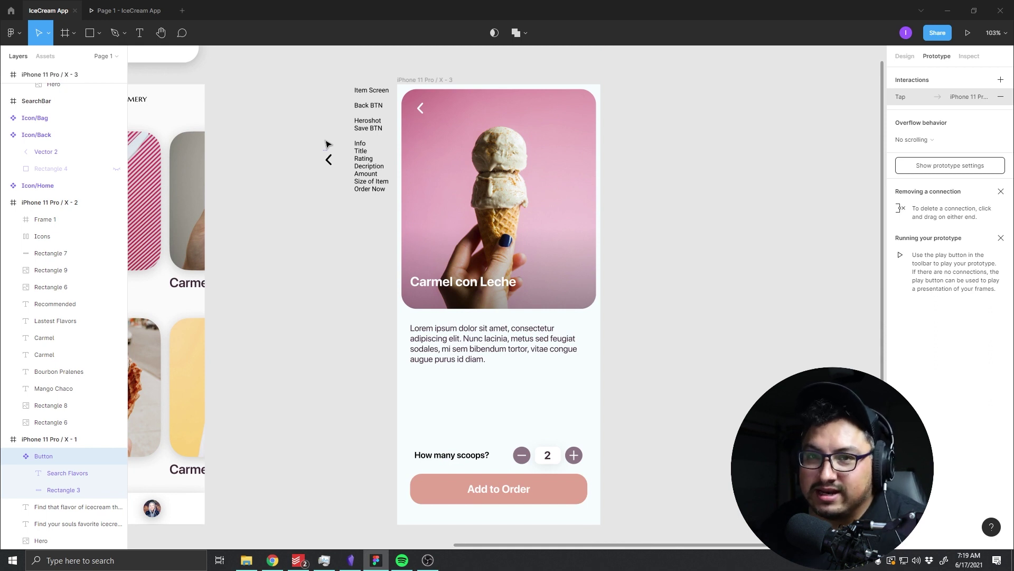
click(546, 426)
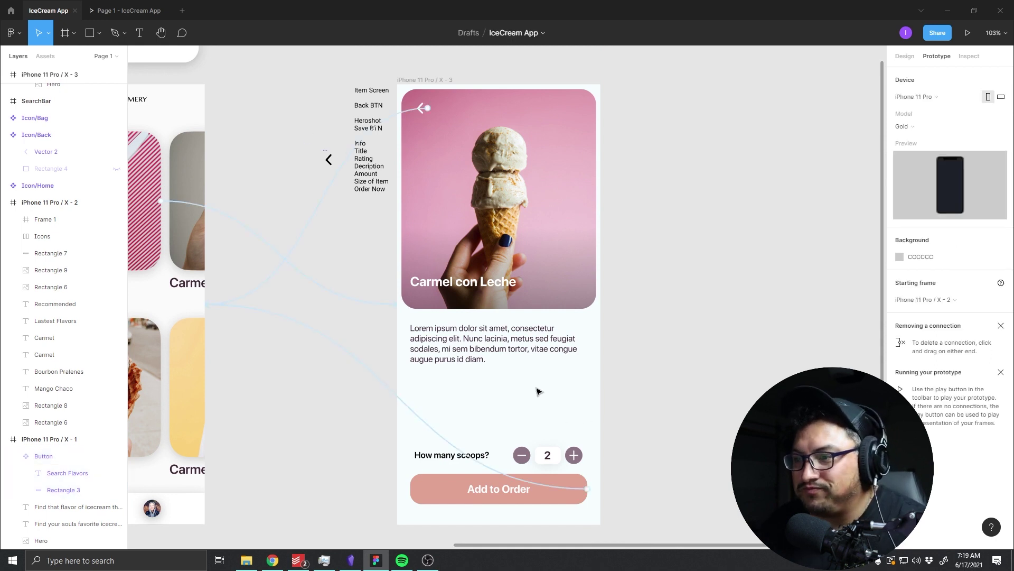
drag(501, 387, 488, 364)
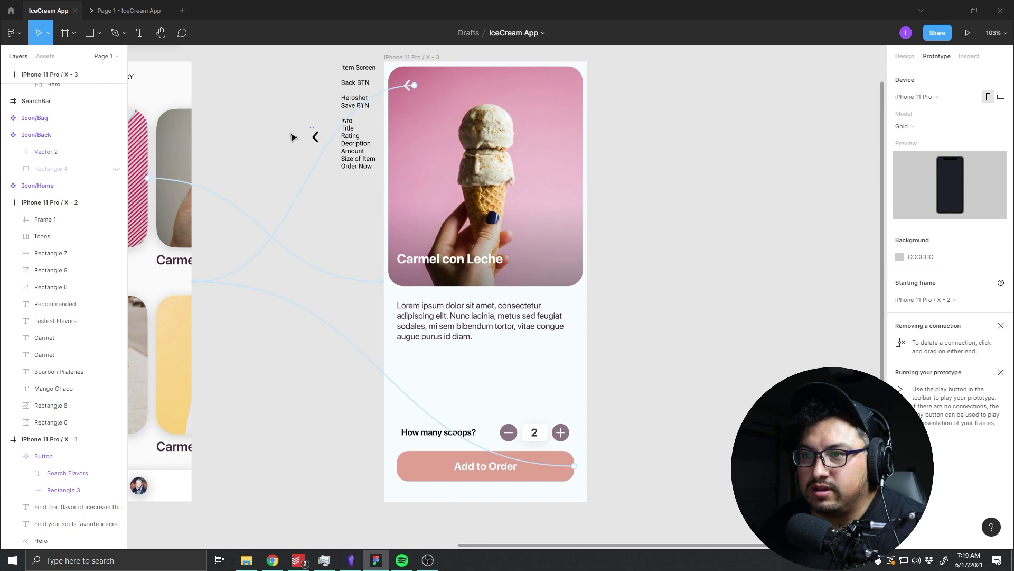
Step: Inspect the item screen's label notes, Lorem ipsum description and Carmel con Leche title
click(352, 85)
click(675, 355)
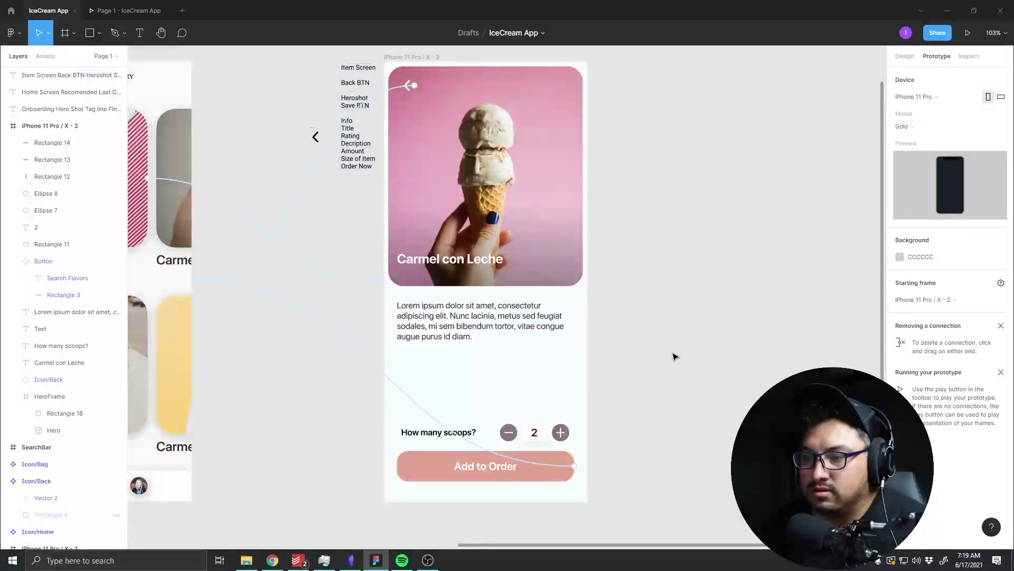
click(468, 338)
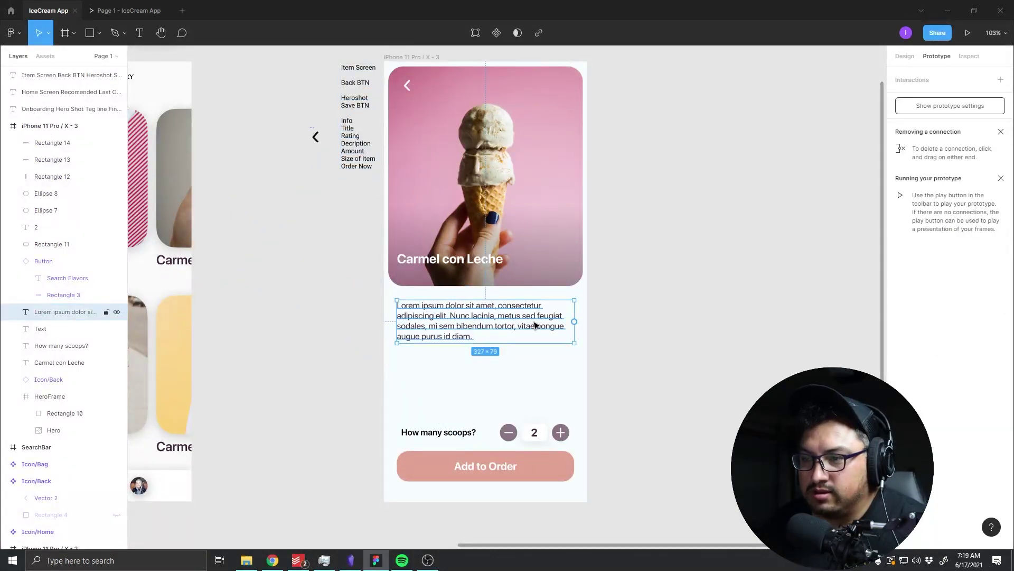
click(478, 376)
click(548, 306)
click(590, 309)
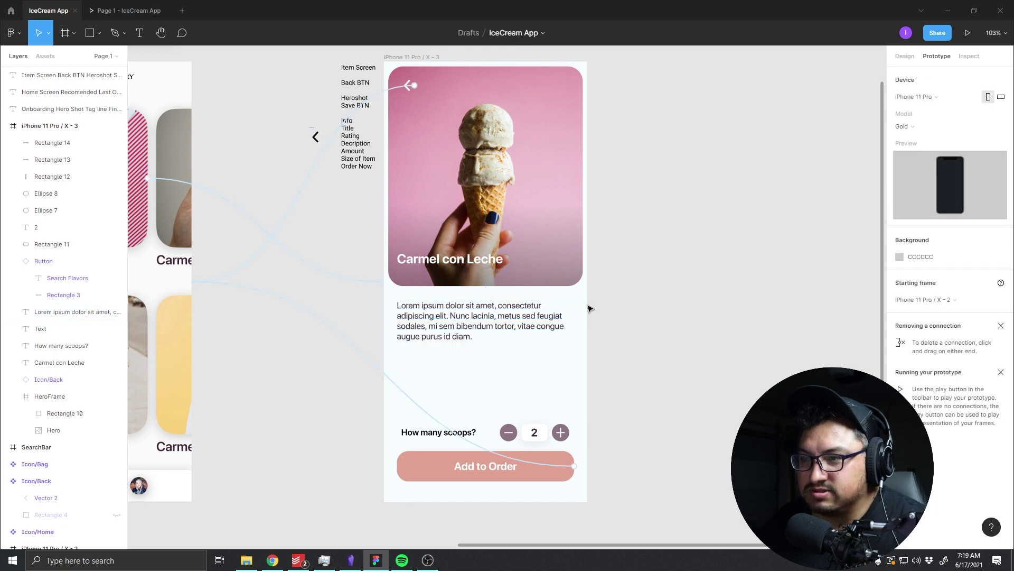
click(478, 262)
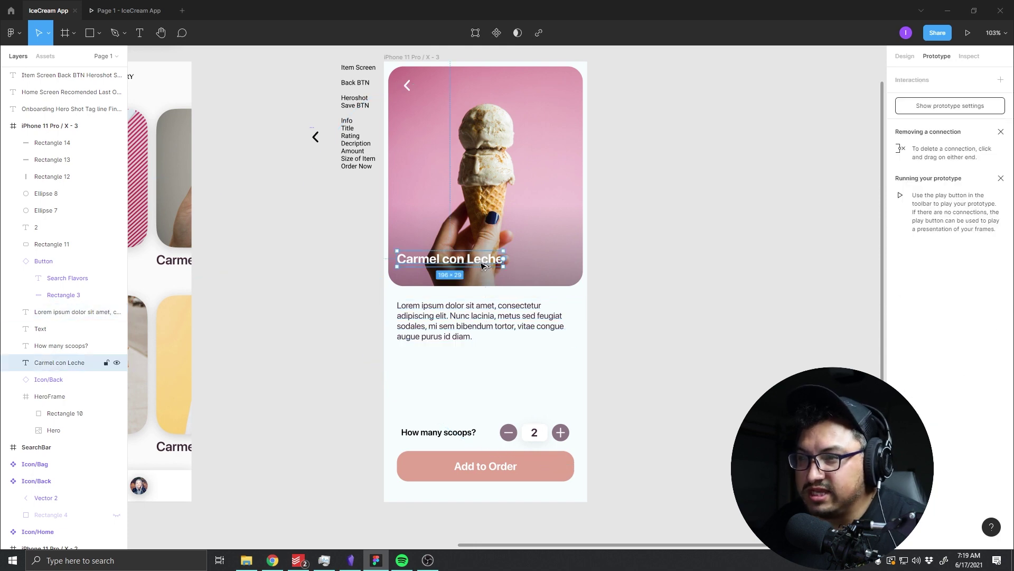
click(688, 271)
click(478, 259)
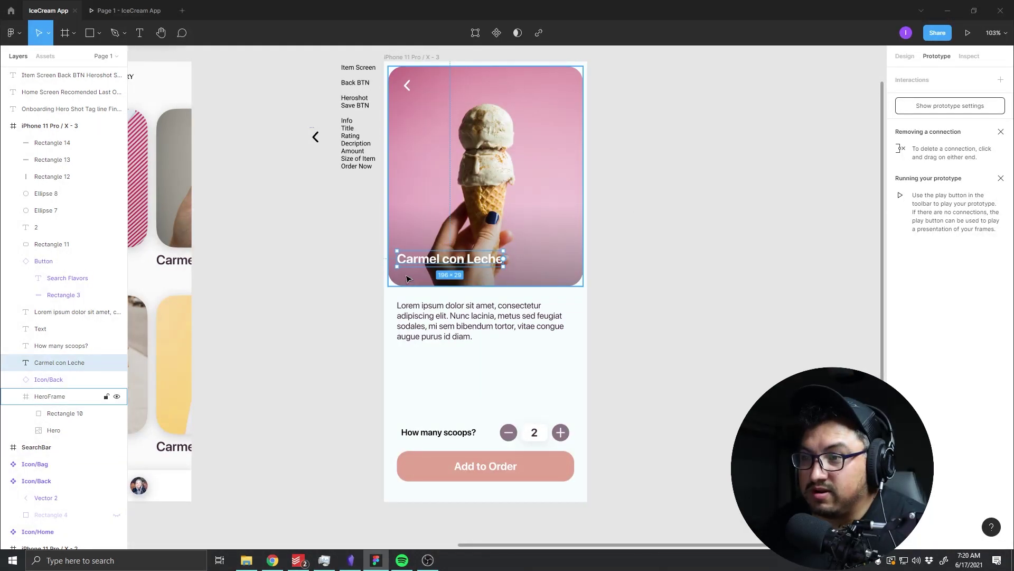
scroll(407, 279, up, 2)
scroll(423, 285, up, 2)
scroll(426, 288, down, 1)
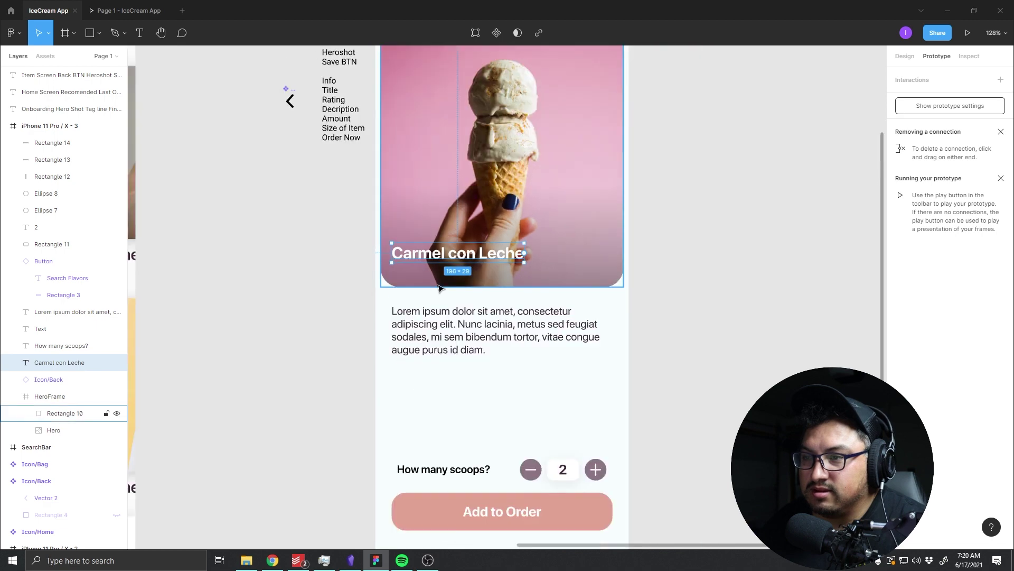
scroll(438, 287, down, 5)
Step: Move the hero image, title, back icon and description down to 57 px from the frame top
drag(609, 323, 419, 161)
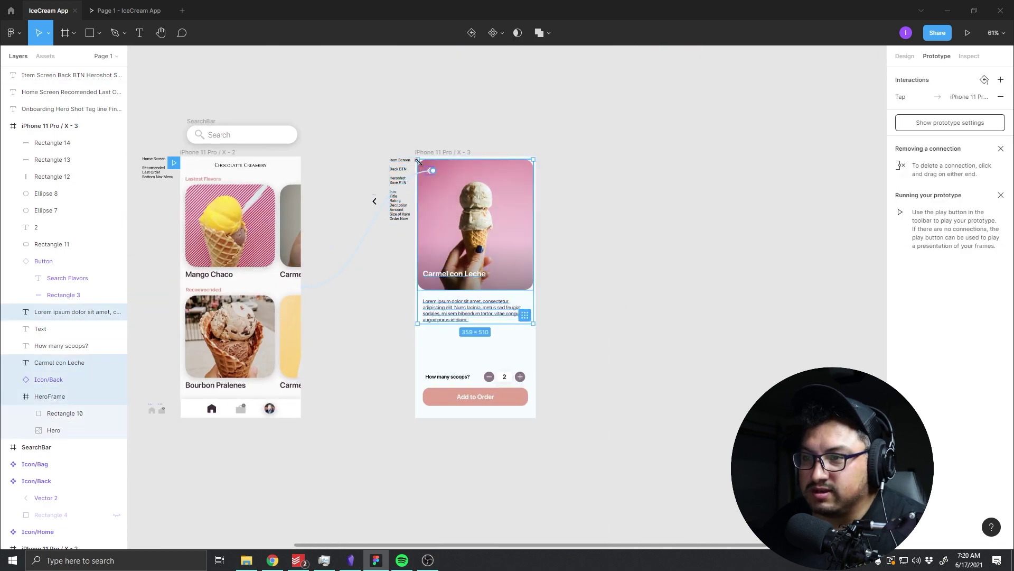
key(shift+a)
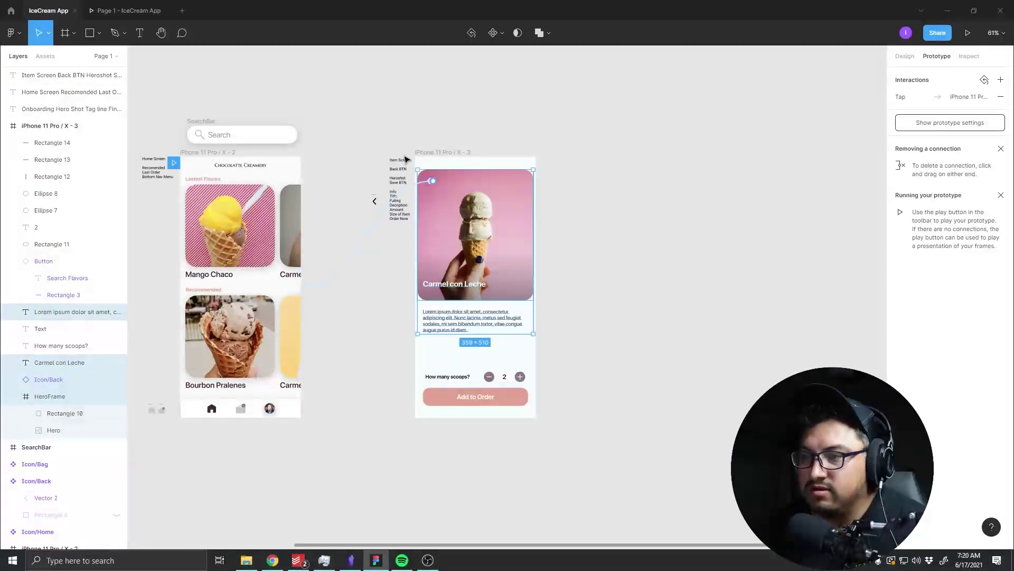
scroll(457, 193, up, 5)
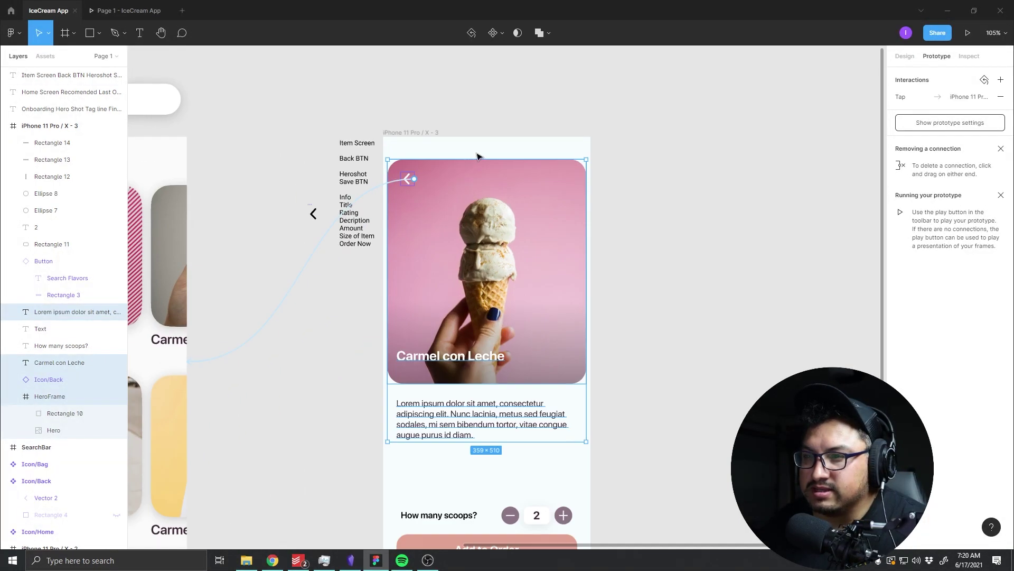
key(alt)
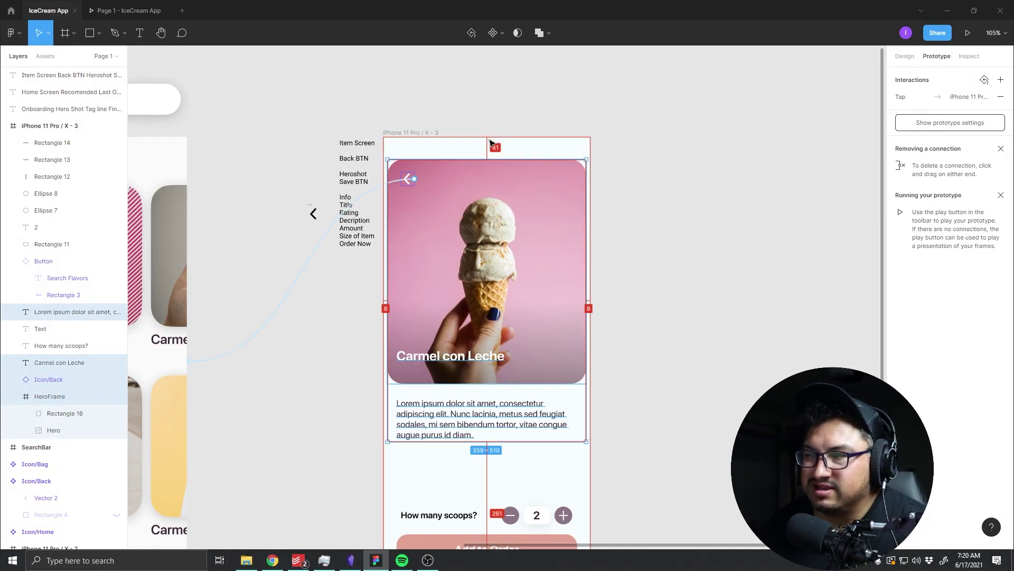
key(shift+Down)
key(Down)
key(Down)
key(Down)
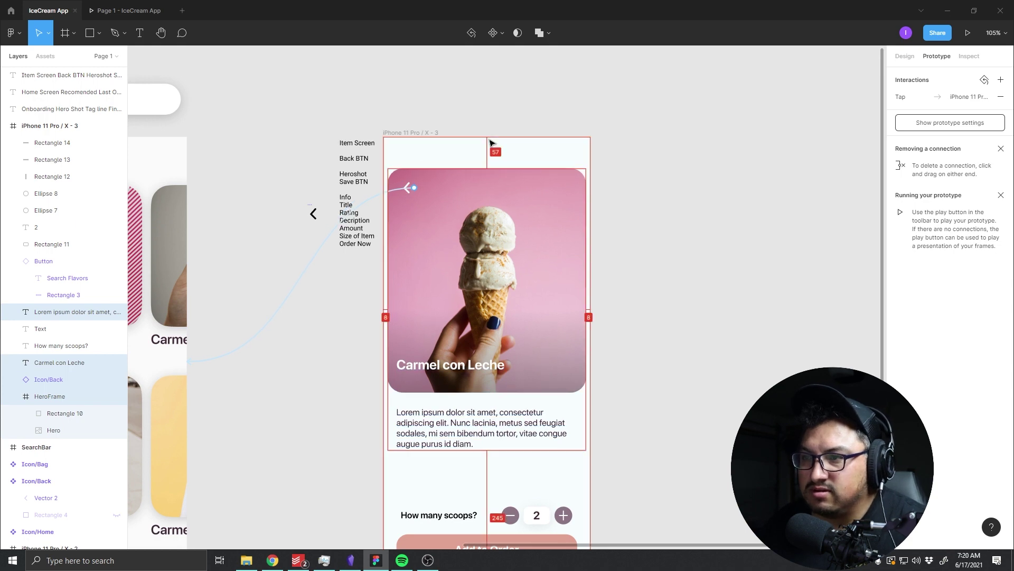
Step: Replay the prototype through to the updated Carmel con Leche item screen
click(618, 193)
mouse_move(453, 349)
mouse_down()
mouse_move(497, 272)
mouse_move(468, 378)
mouse_up()
click(967, 33)
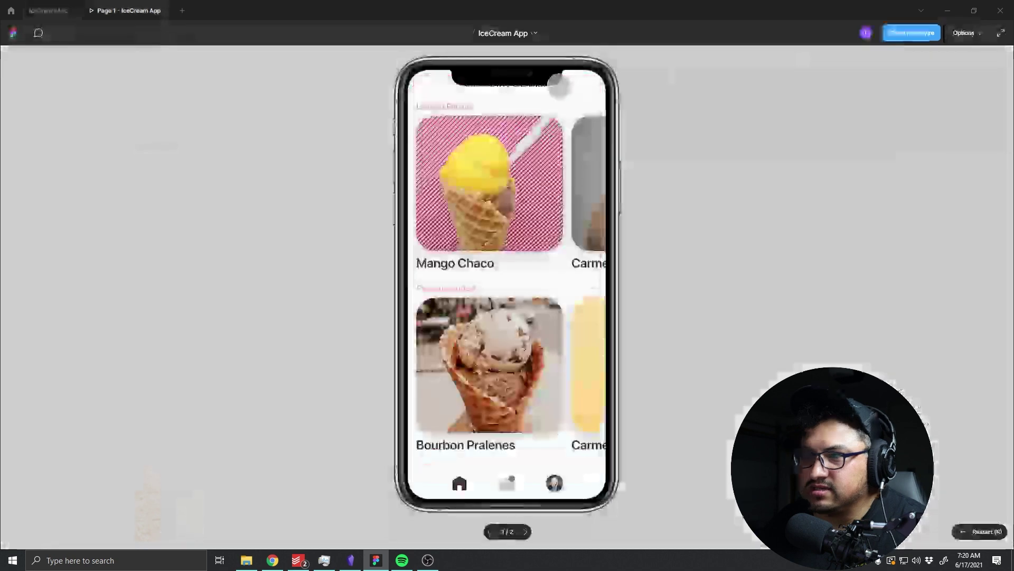
click(491, 174)
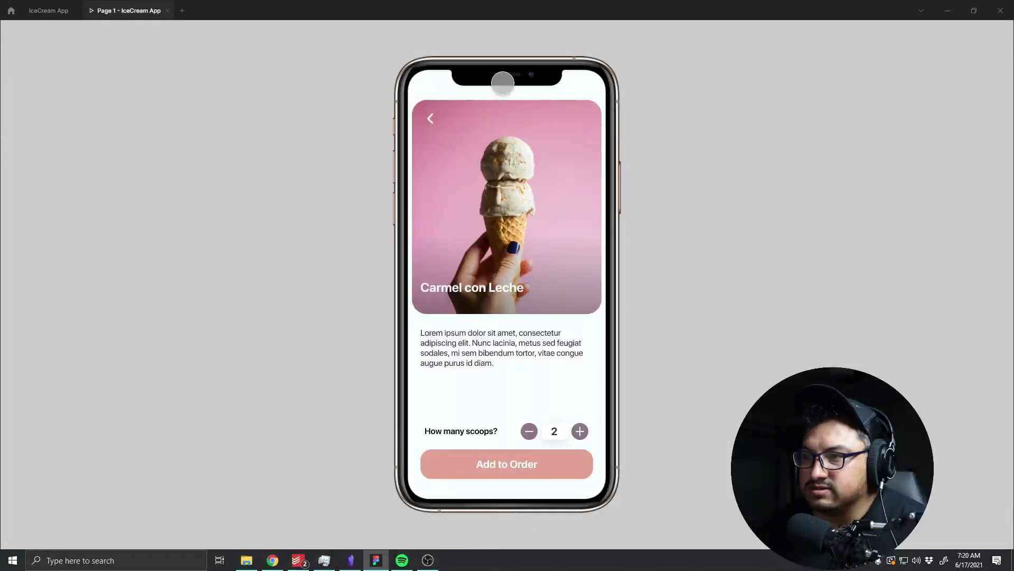
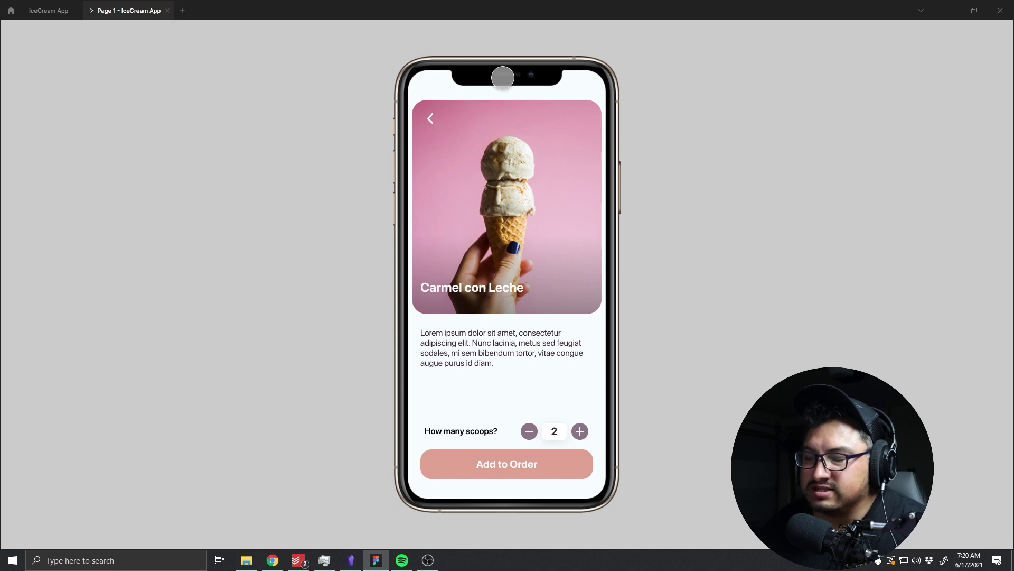
Step: Check the prototype preview's tappable hotspots, then return to the IceCream App editor tab
key(alt+Tab)
key(alt+Tab)
key(alt+Tab)
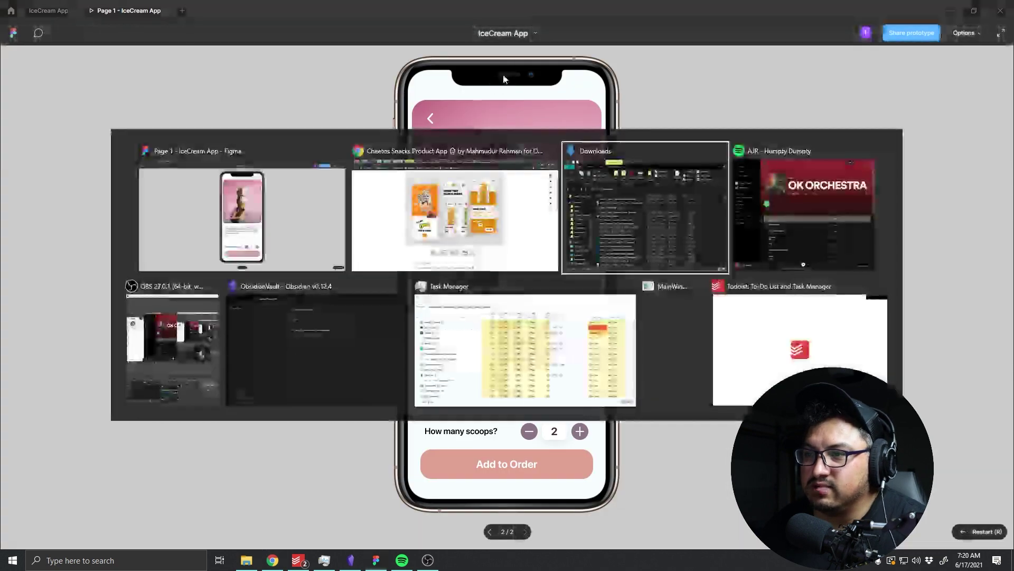
key(alt+Tab)
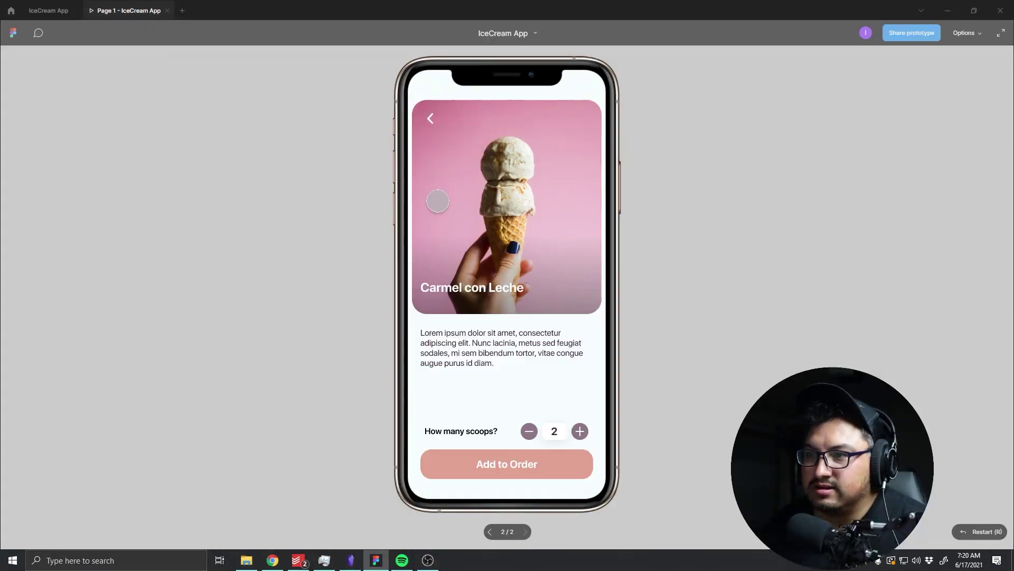
key(alt+Tab)
click(149, 59)
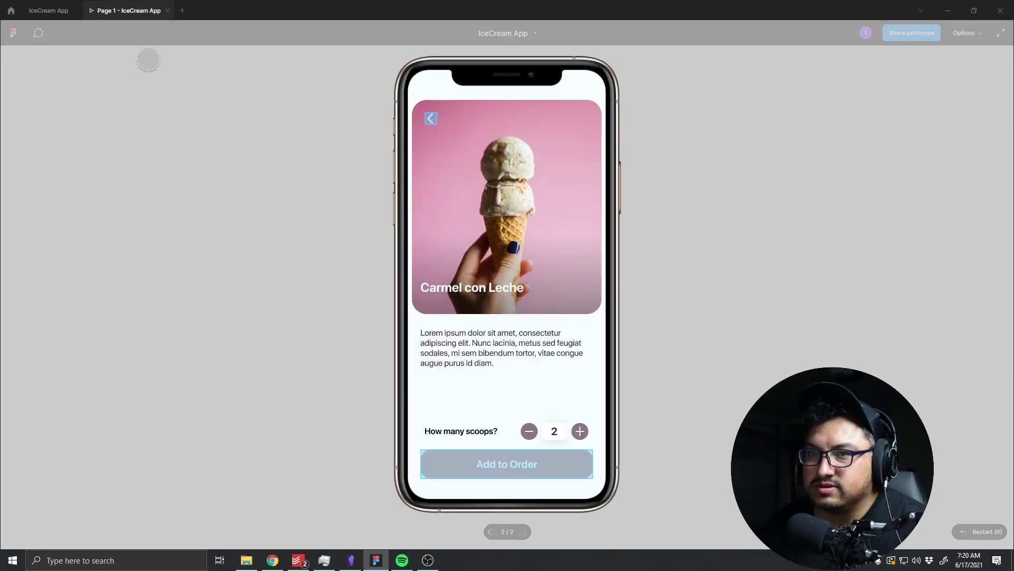
click(42, 10)
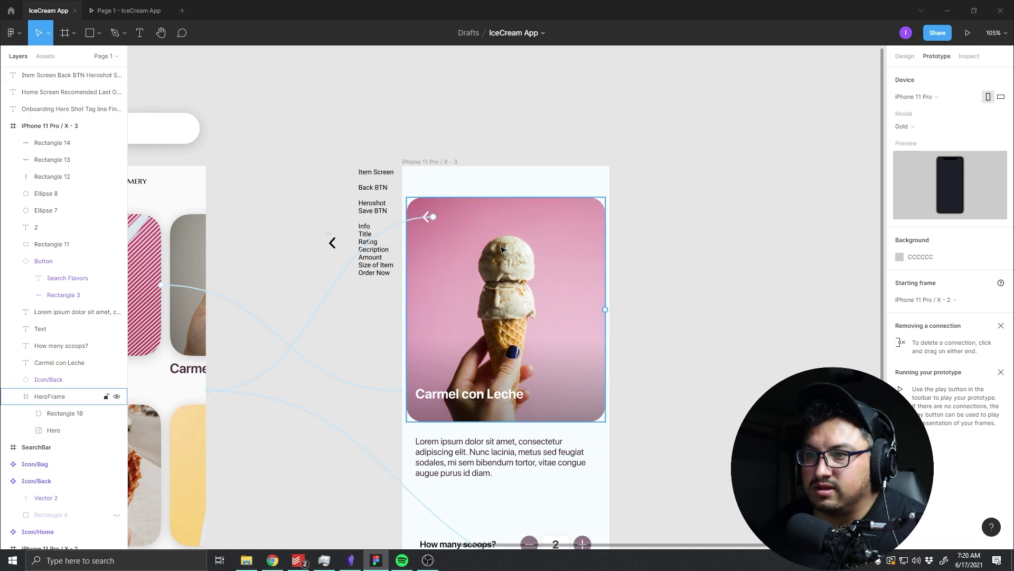
Step: Select the item screen's hero image, title and description and nudge them up
scroll(651, 404, down, 1)
drag(651, 404, 441, 223)
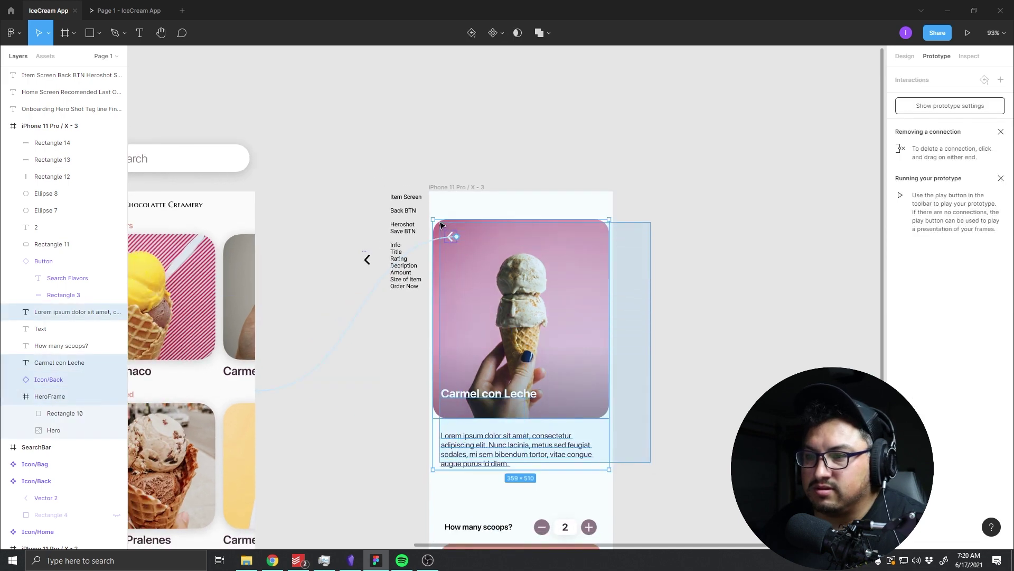
key(shift+Up)
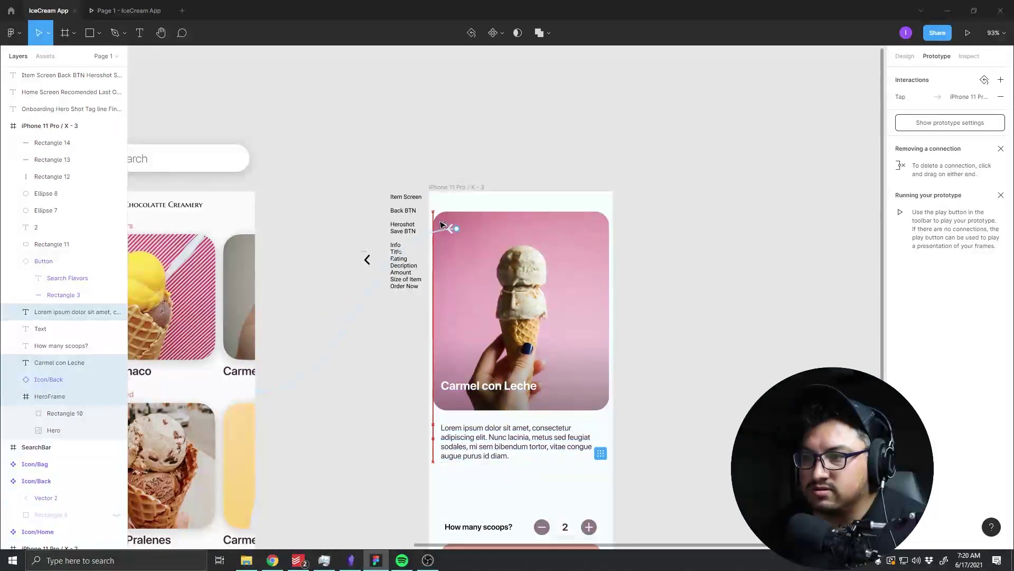
key(shift+Up)
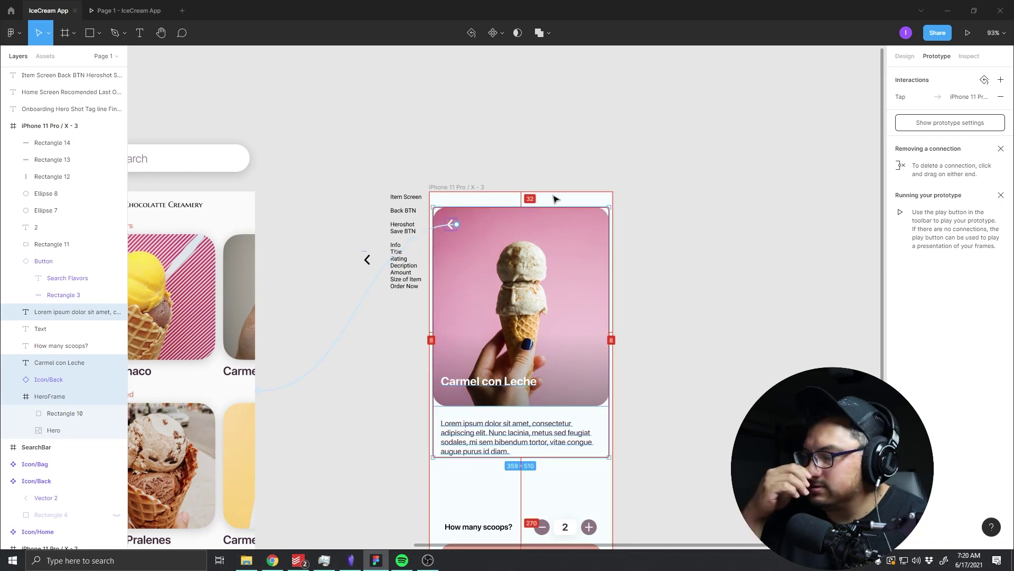
Step: Preview the new spacing, then nudge the hero group down to a 40 px top gap
click(968, 33)
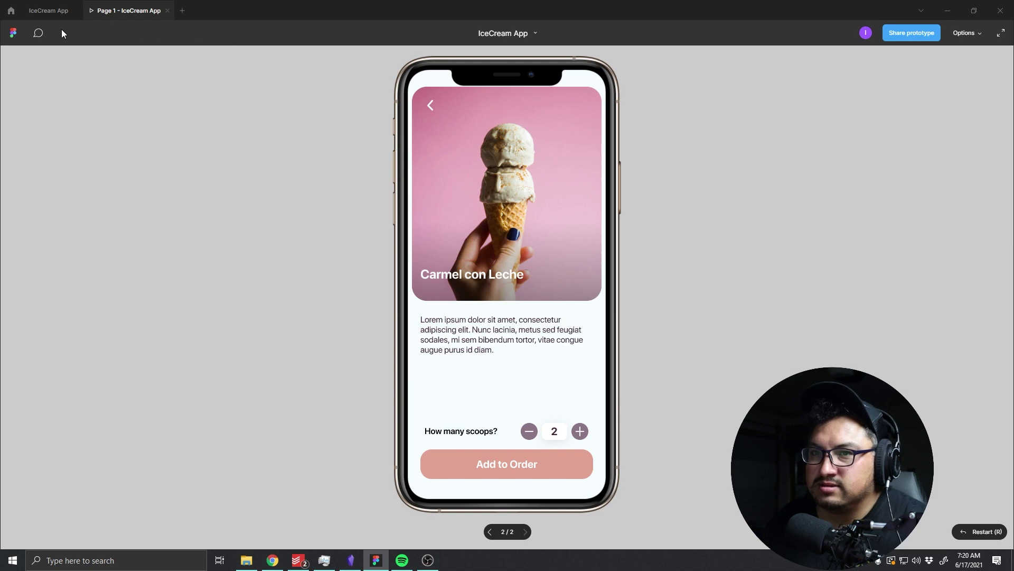
click(54, 13)
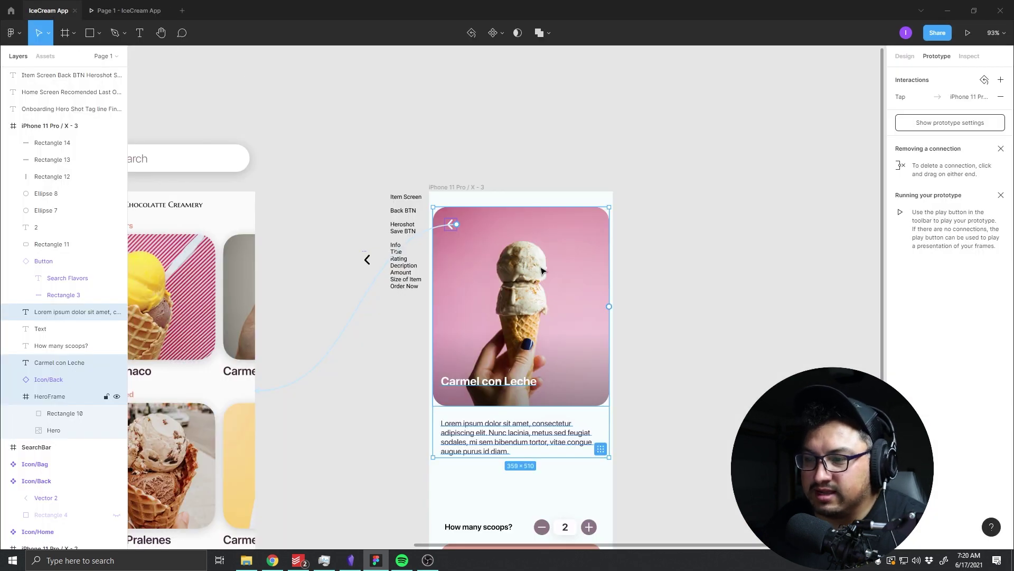
key(Down)
key(Down)
key(Down)
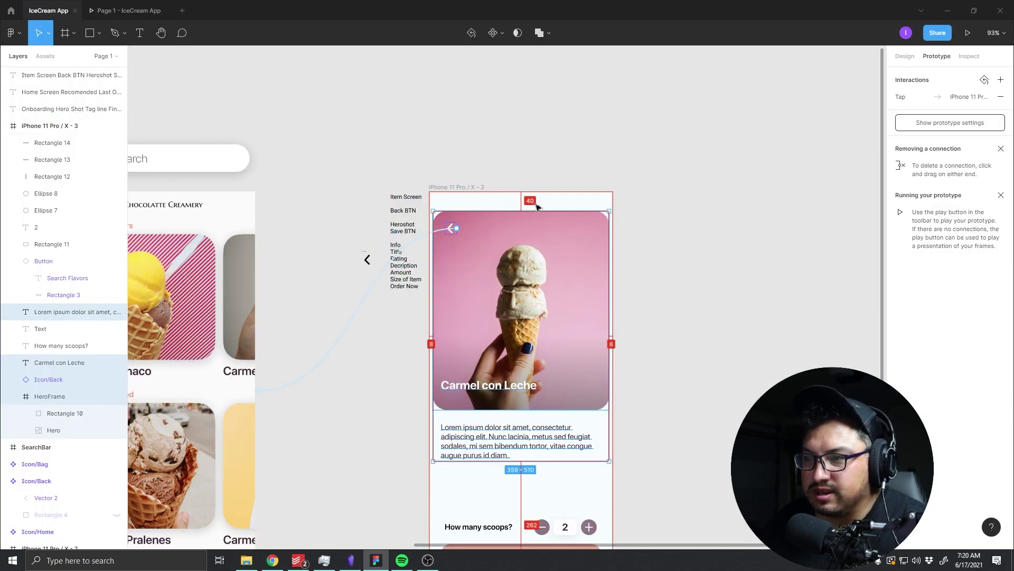
scroll(634, 227, left, 10)
scroll(650, 165, down, 2)
click(557, 124)
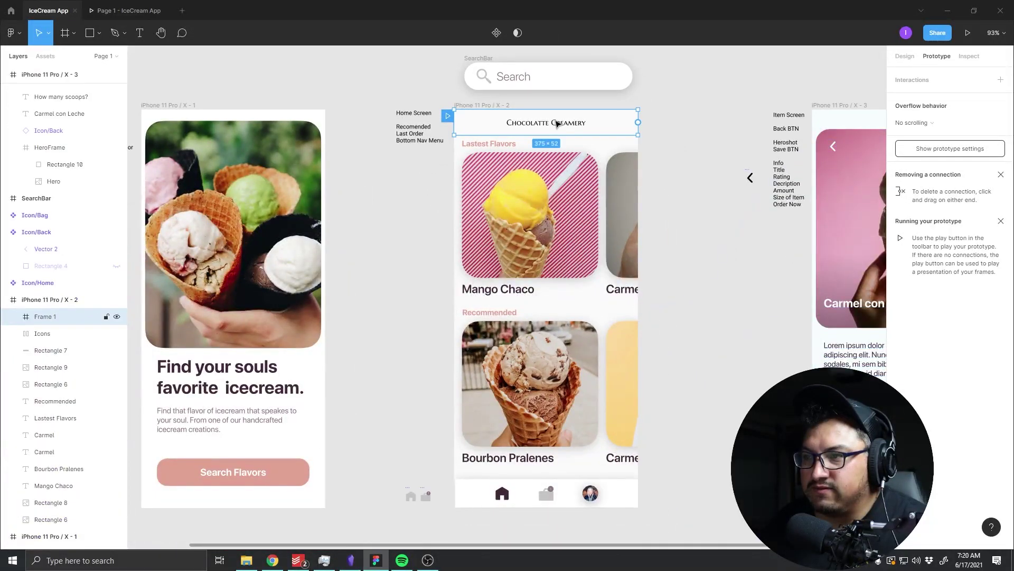
Step: Move the home screen's headings and flavour cards down to a 40 px top gap
drag(665, 472, 541, 131)
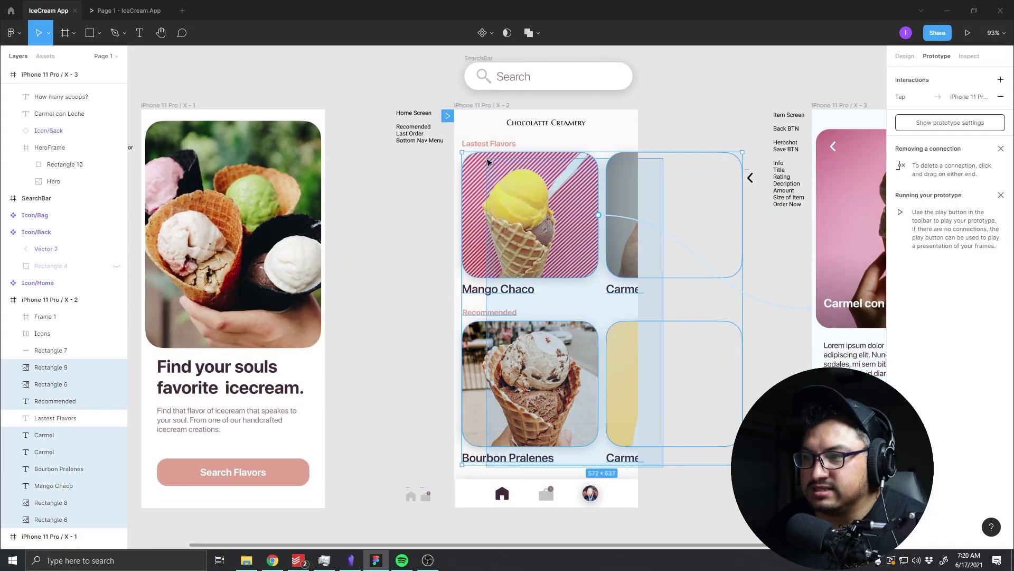
key(shift+Down)
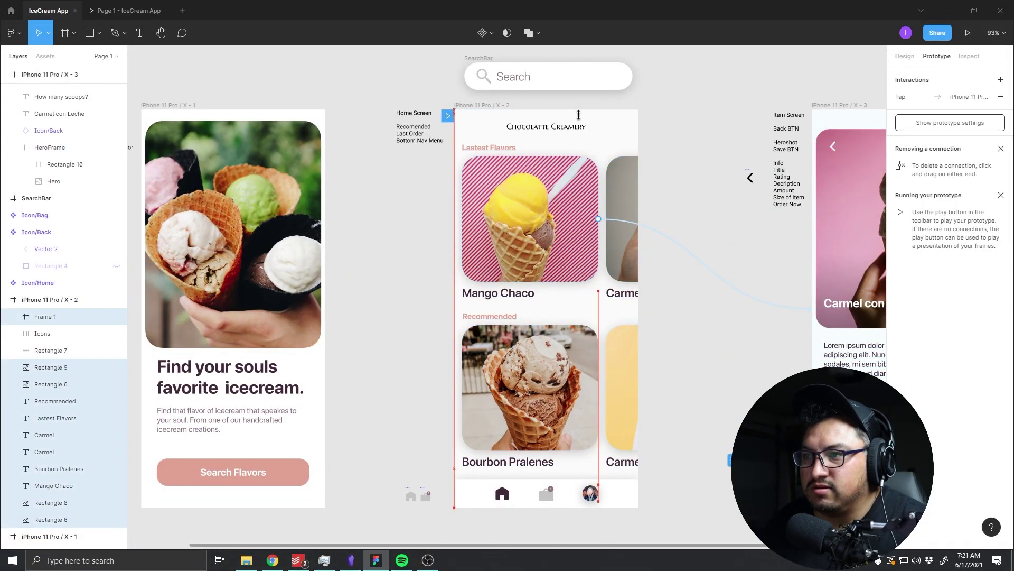
key(shift+Down)
key(shift+Down)
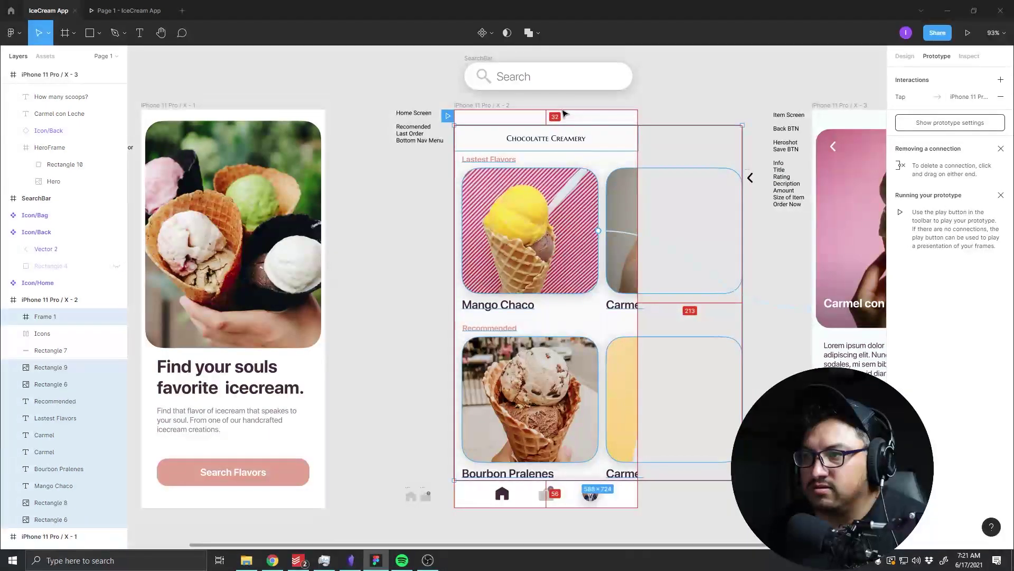
key(Down)
key(Down)
key(Down)
click(396, 222)
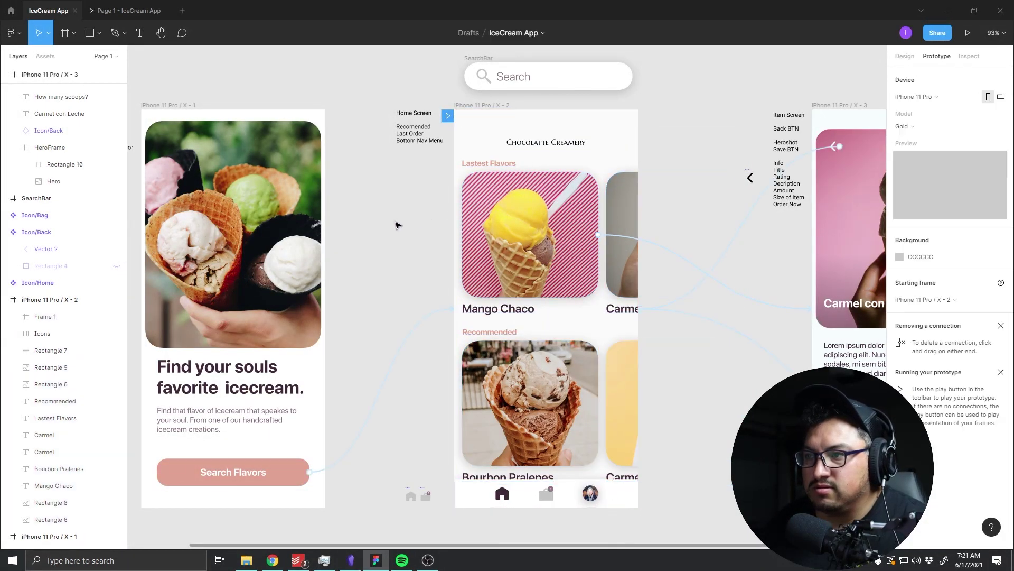
Step: Select the Recommended card row, then the Lastest Flavors row, and bring the onboarding screen into view
scroll(344, 263, down, 5)
mouse_move(446, 196)
mouse_down()
mouse_move(430, 265)
mouse_move(443, 218)
mouse_up()
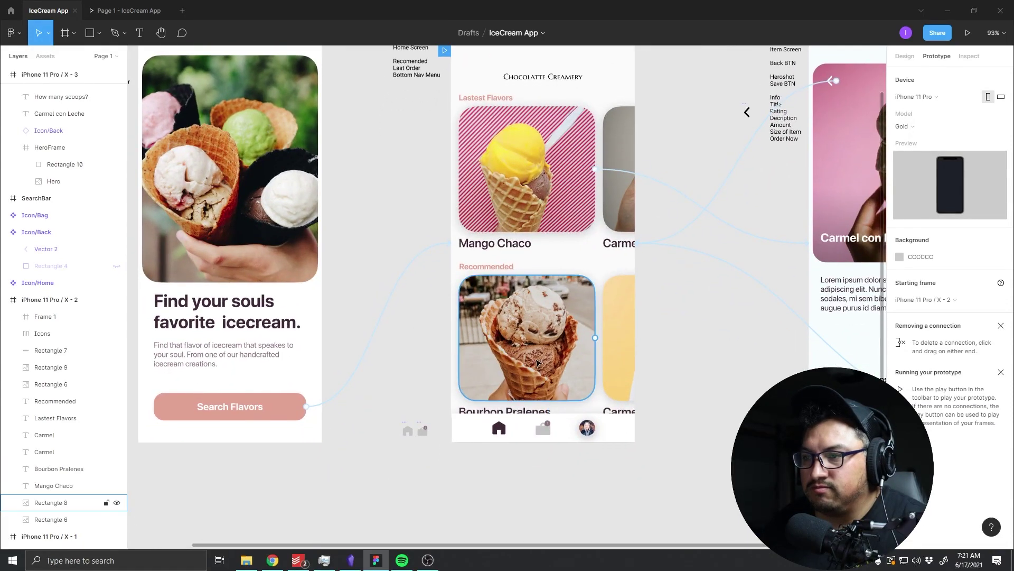
mouse_move(440, 258)
mouse_down()
mouse_move(661, 390)
mouse_move(670, 417)
mouse_move(668, 408)
mouse_up()
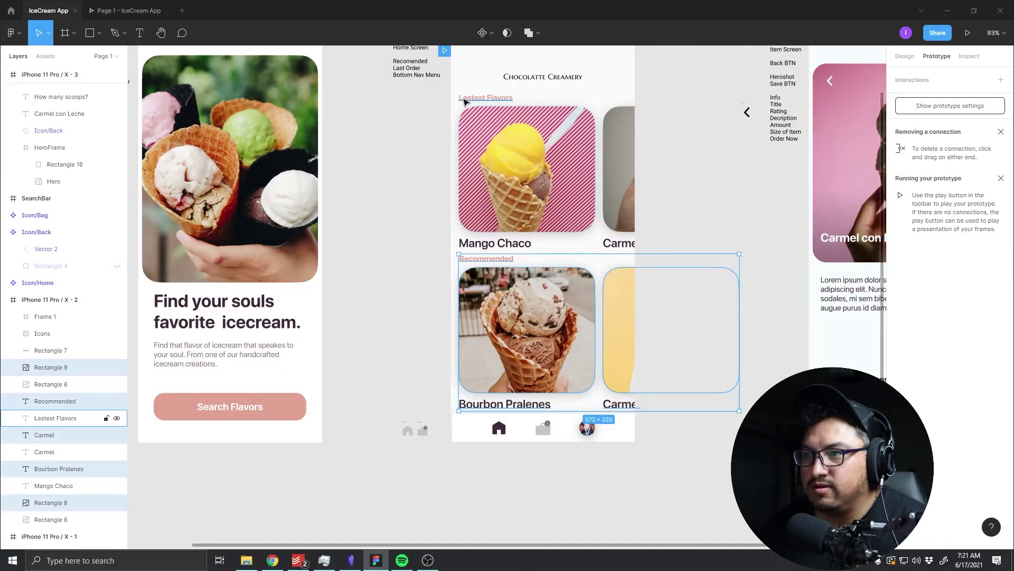
click(495, 100)
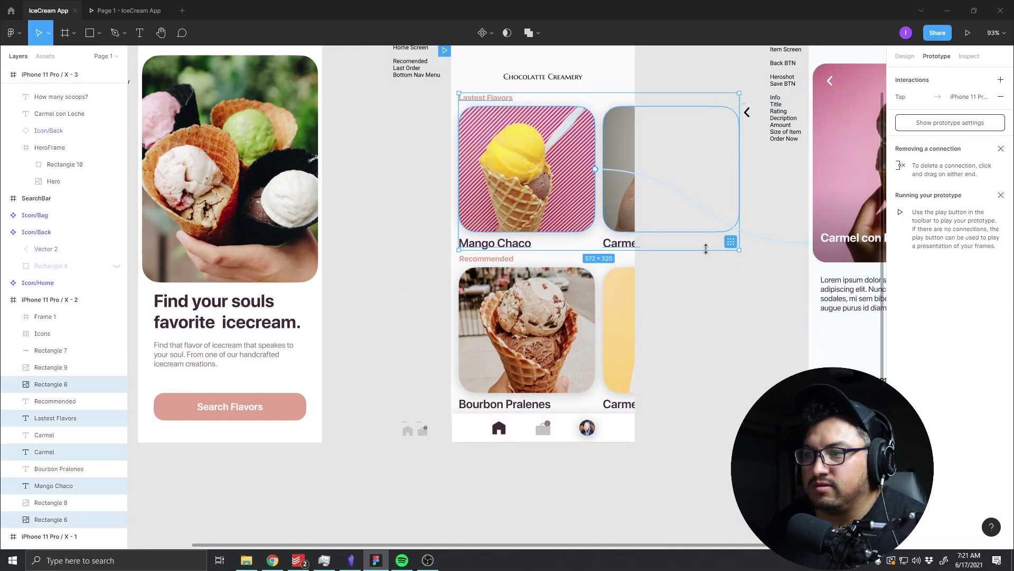
drag(209, 225, 467, 278)
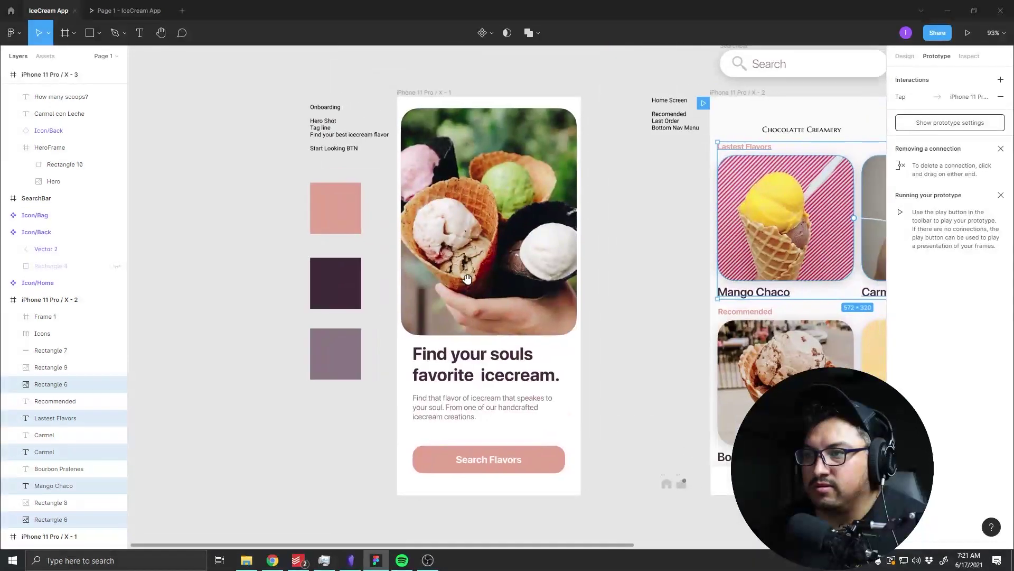
Step: Nudge the onboarding hero image, heading and body text to a 40 px top gap
click(679, 158)
click(793, 132)
click(632, 105)
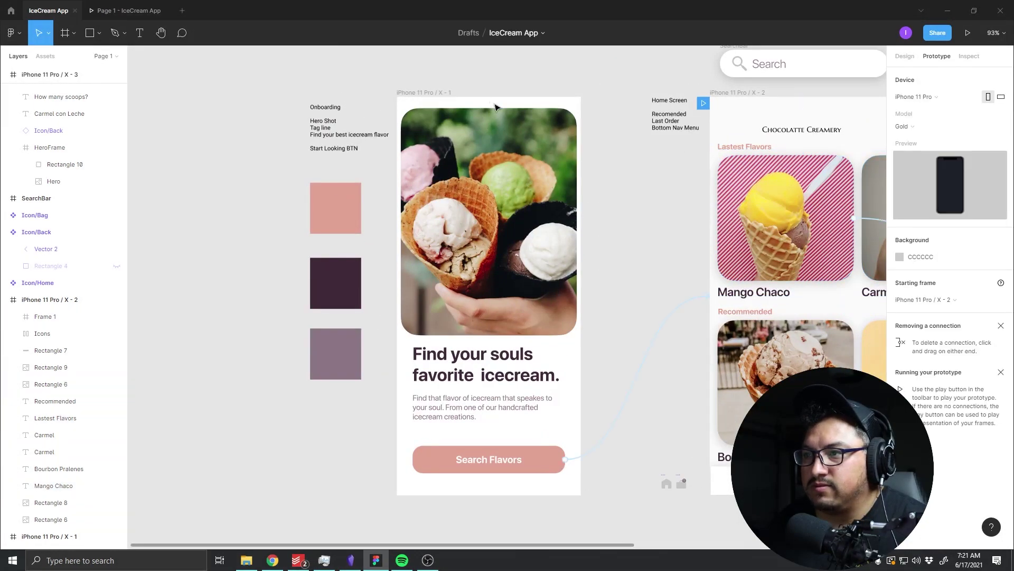
click(495, 111)
drag(589, 414, 428, 214)
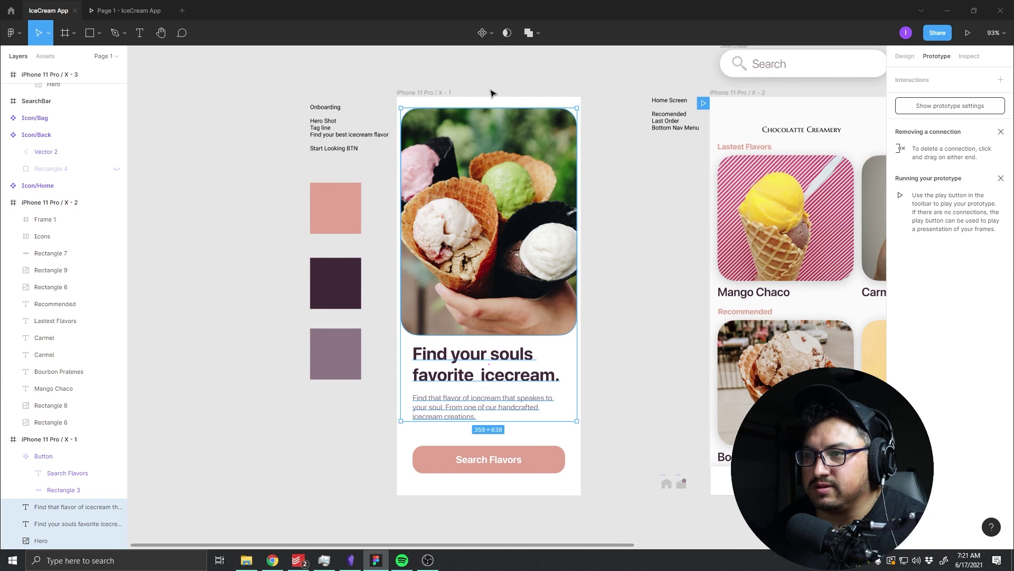
key(shift+Down)
key(shift+Down)
key(Down)
key(Down)
key(Down)
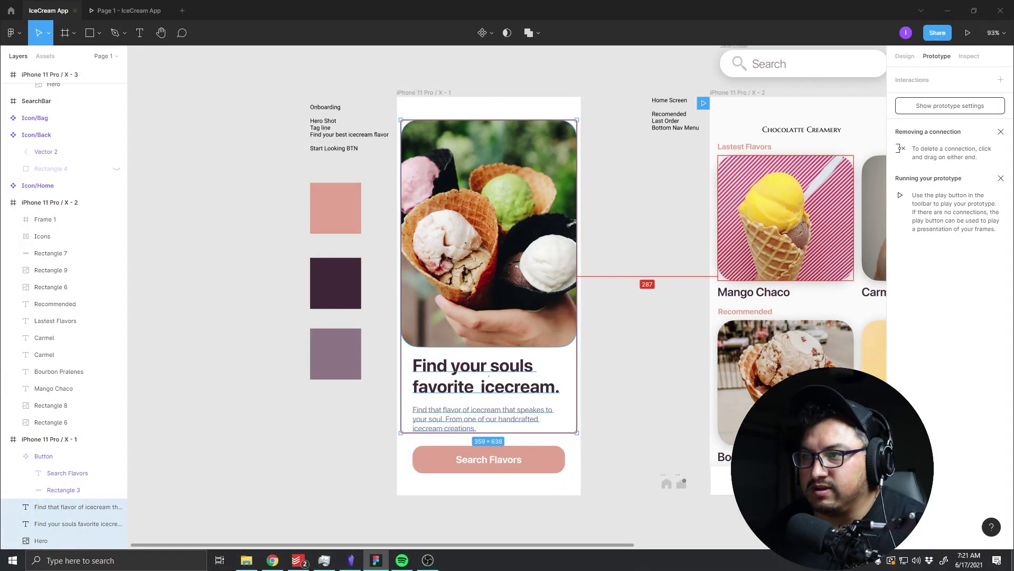
key(Up)
key(Up)
key(Up)
Step: Make the onboarding screen the prototype's starting frame and launch presentation view
click(314, 254)
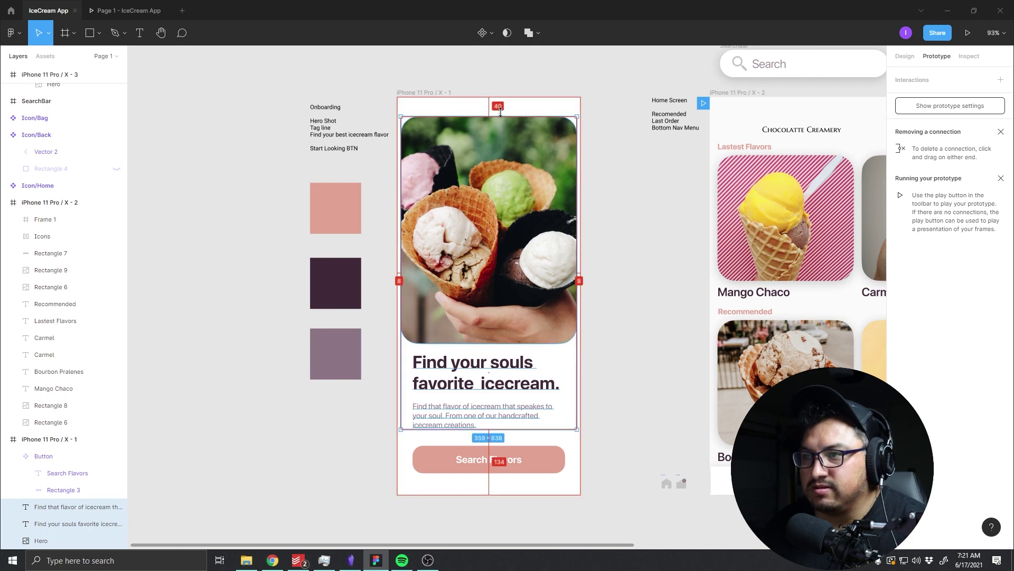
click(611, 405)
drag(612, 406, 520, 362)
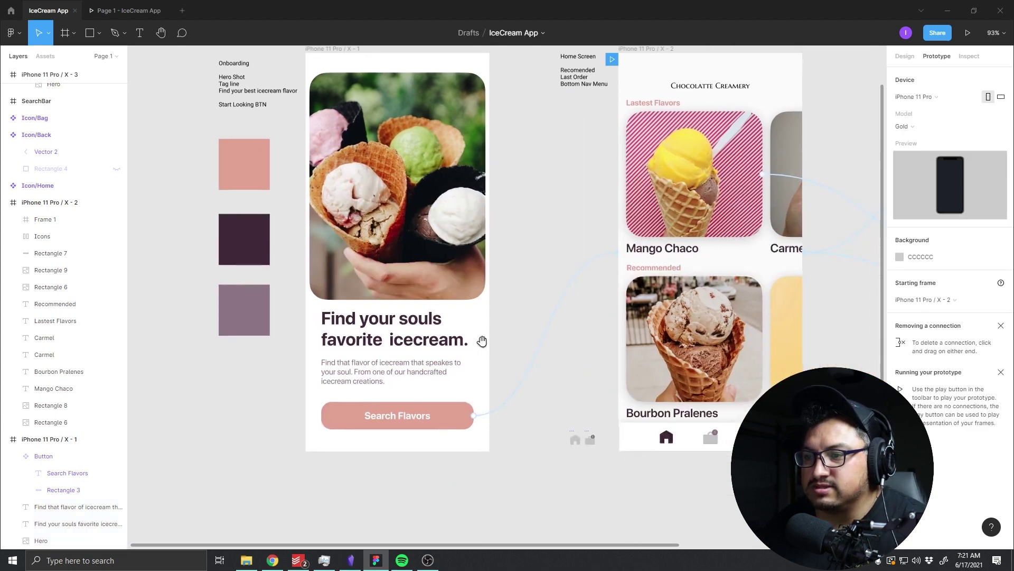
drag(607, 59, 361, 66)
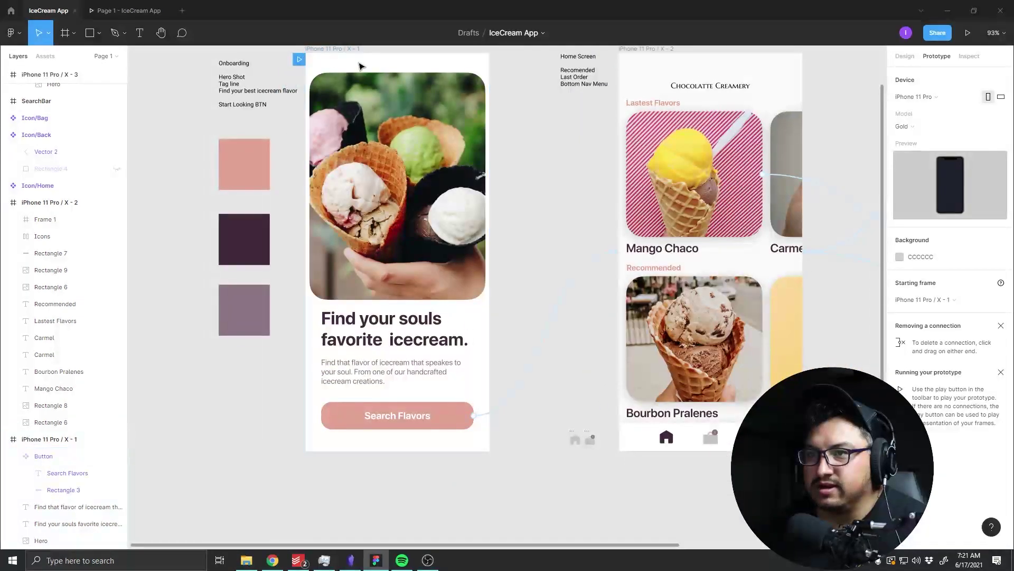
click(968, 33)
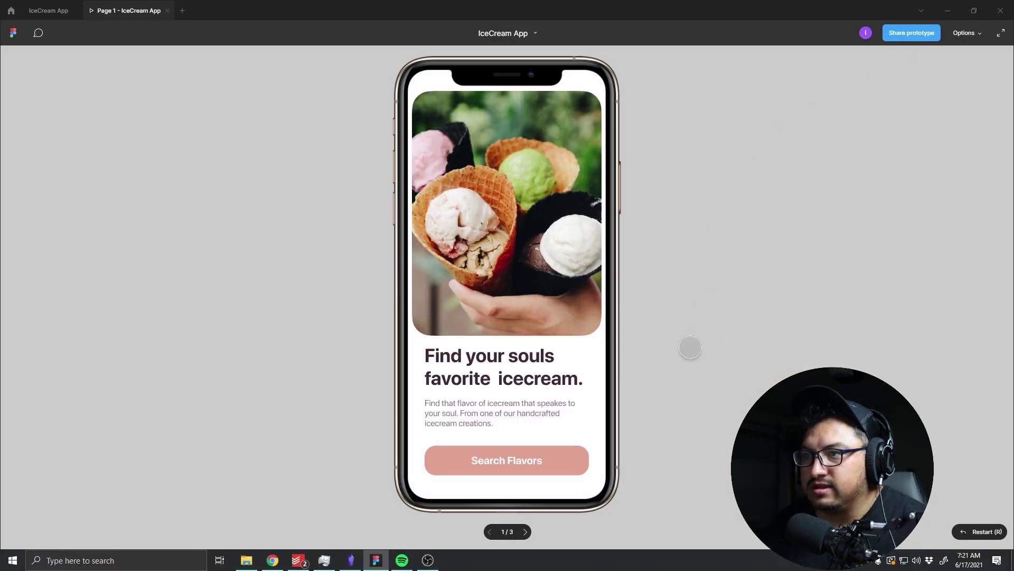
Step: Repeatedly open the Carmel con Leche detail screen from the home card and go back, then return to the editor
click(573, 459)
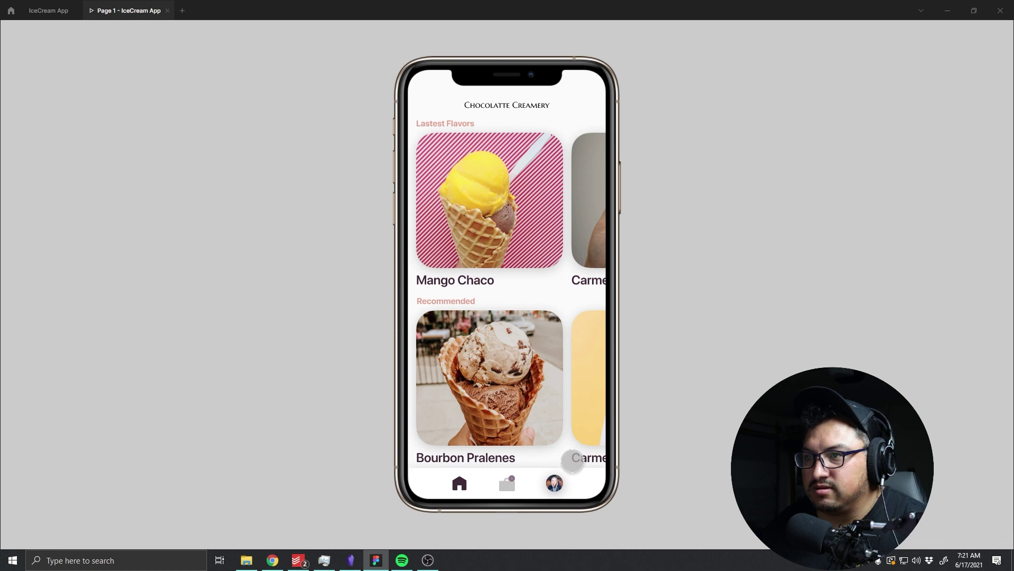
click(499, 217)
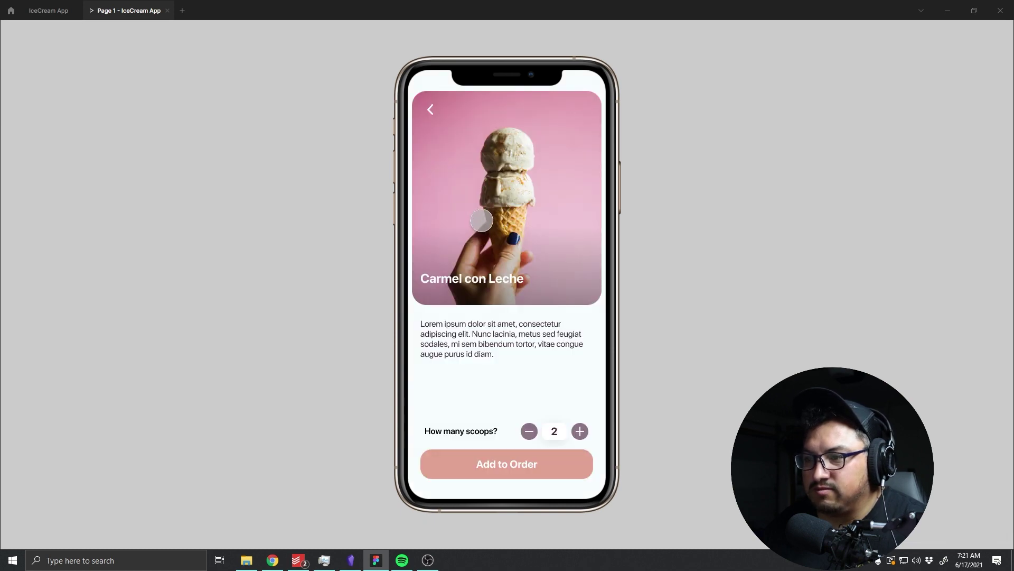
click(547, 464)
click(499, 196)
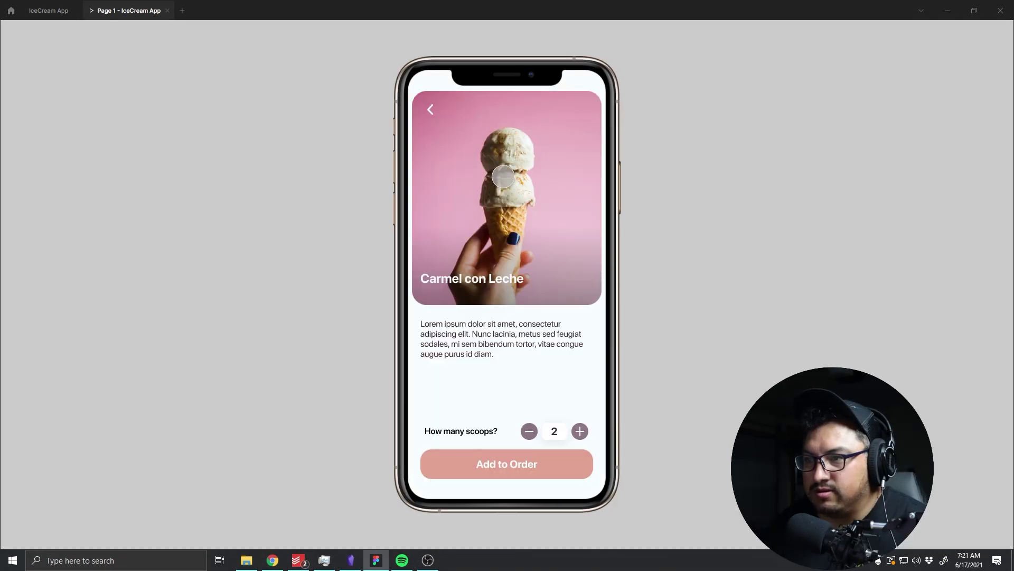
click(429, 107)
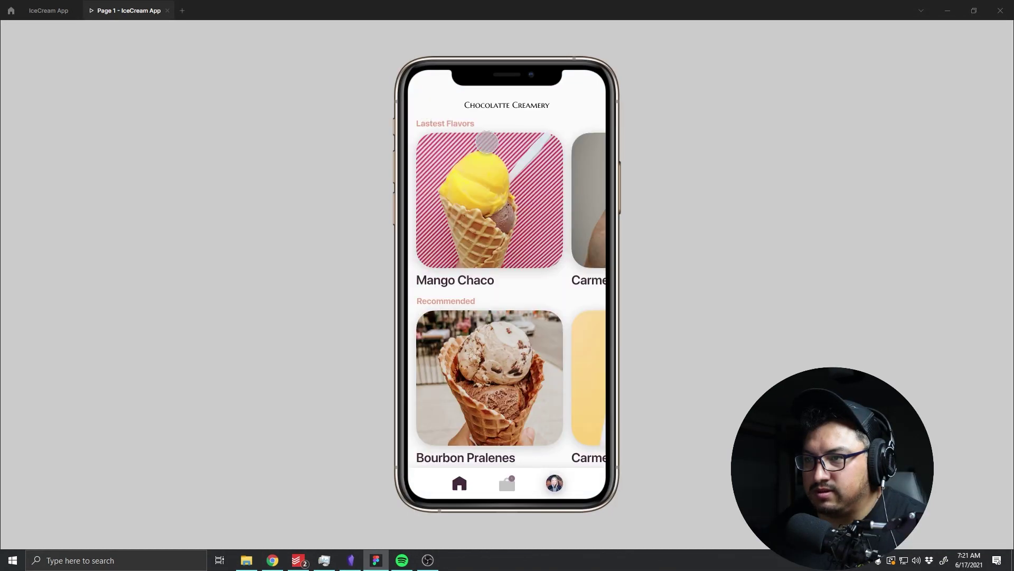
click(426, 190)
click(433, 109)
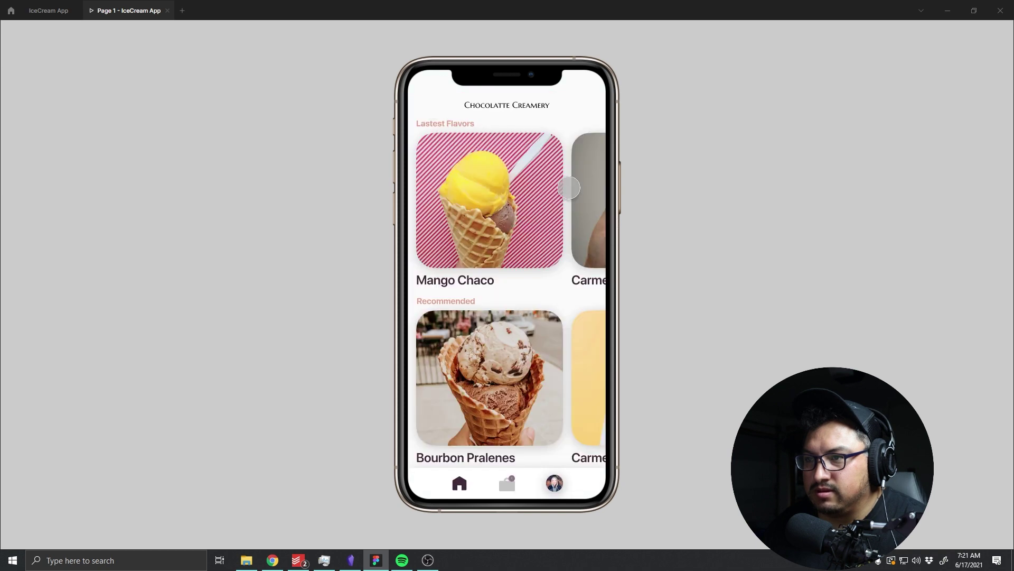
click(500, 198)
click(430, 108)
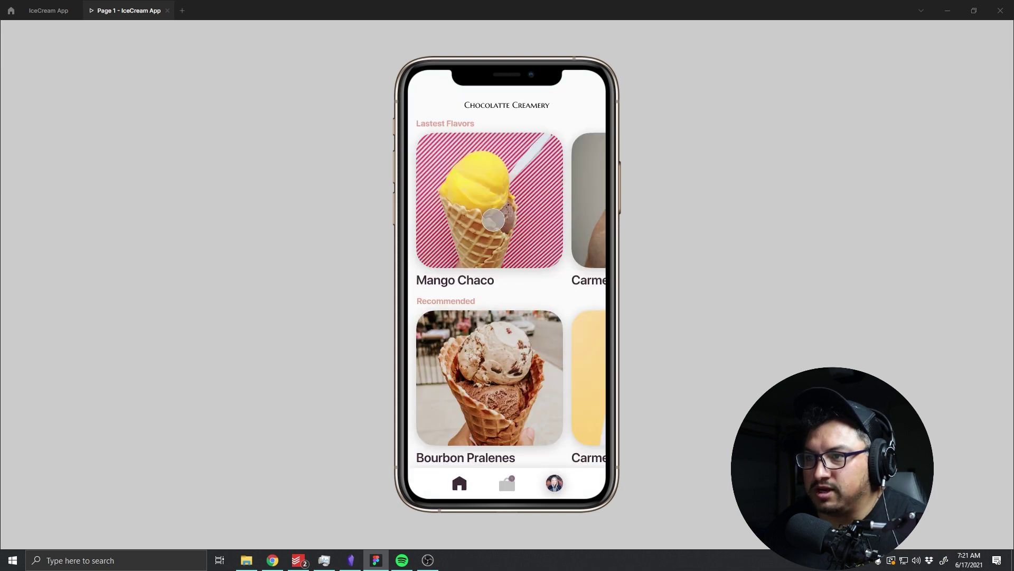
click(545, 218)
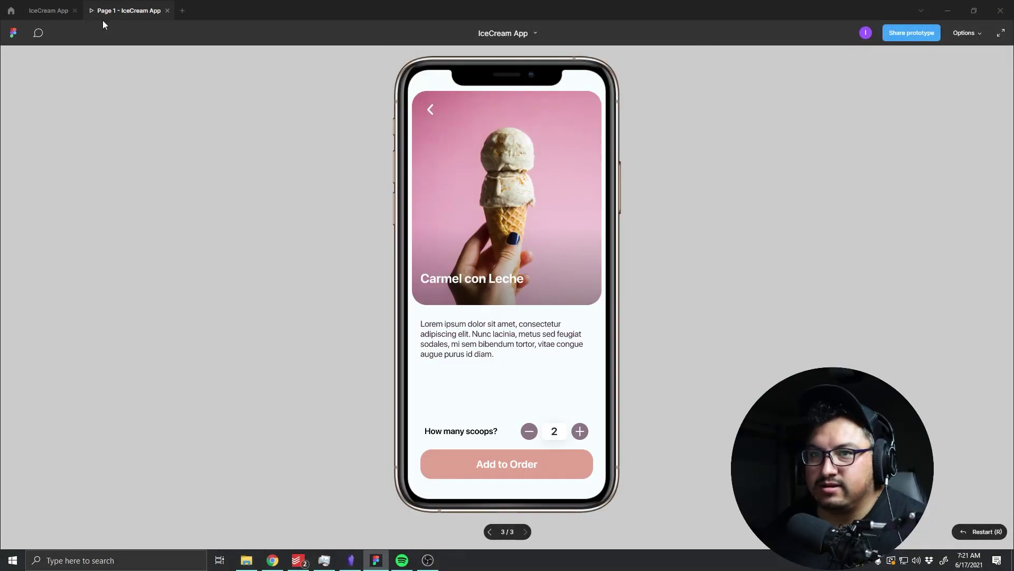
click(48, 11)
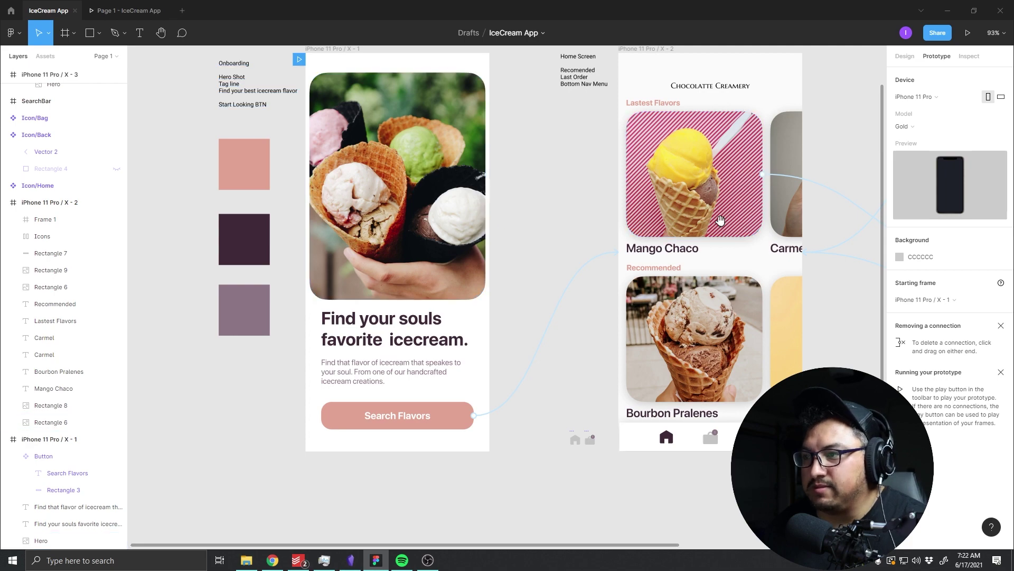
Step: On the Carmel con Leche frame, duplicate the title text, then delete the duplicate
drag(720, 219, 328, 265)
scroll(476, 156, up, 2)
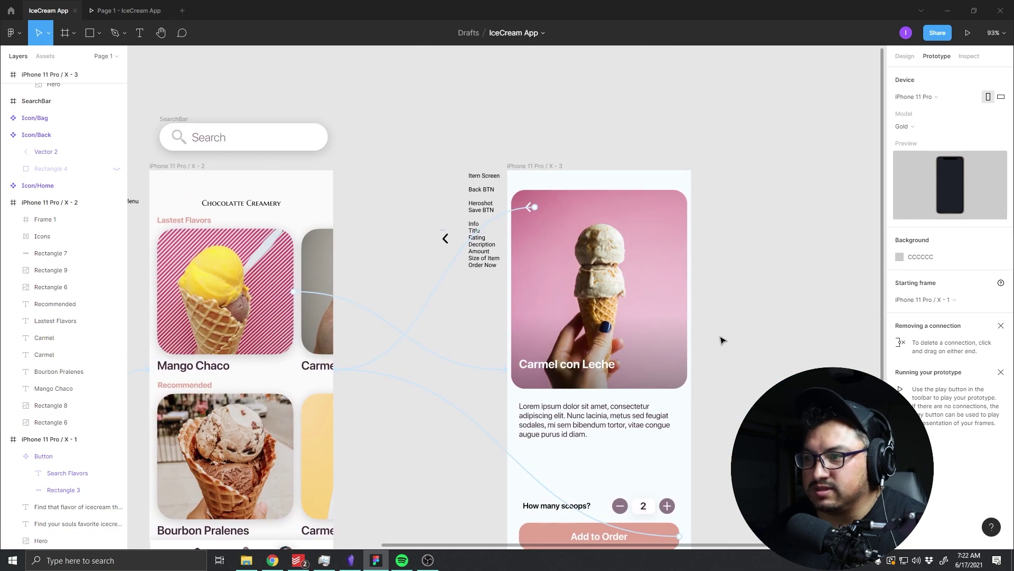
scroll(687, 280, down, 2)
scroll(668, 222, up, 3)
click(543, 242)
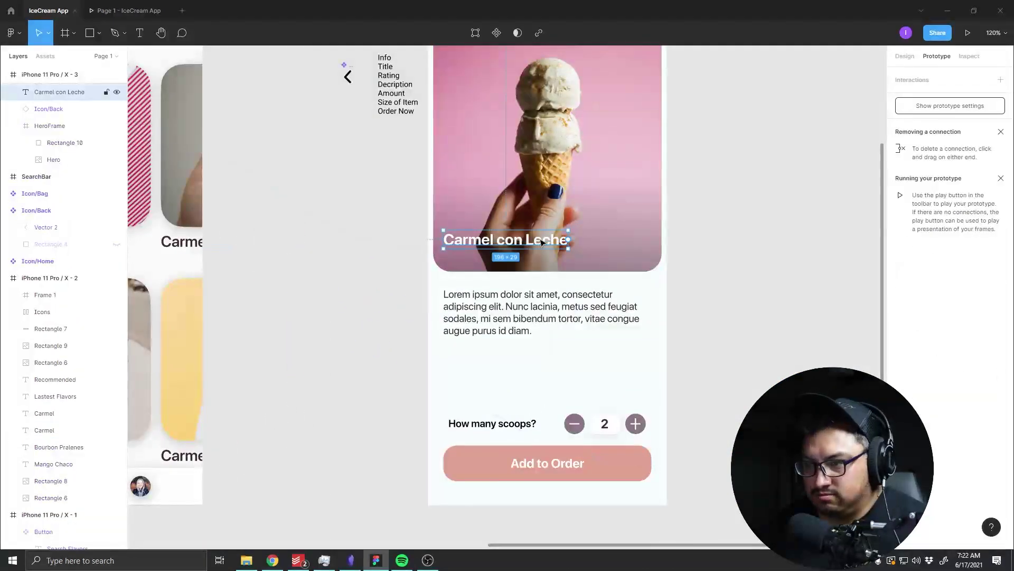
drag(546, 250, 544, 254)
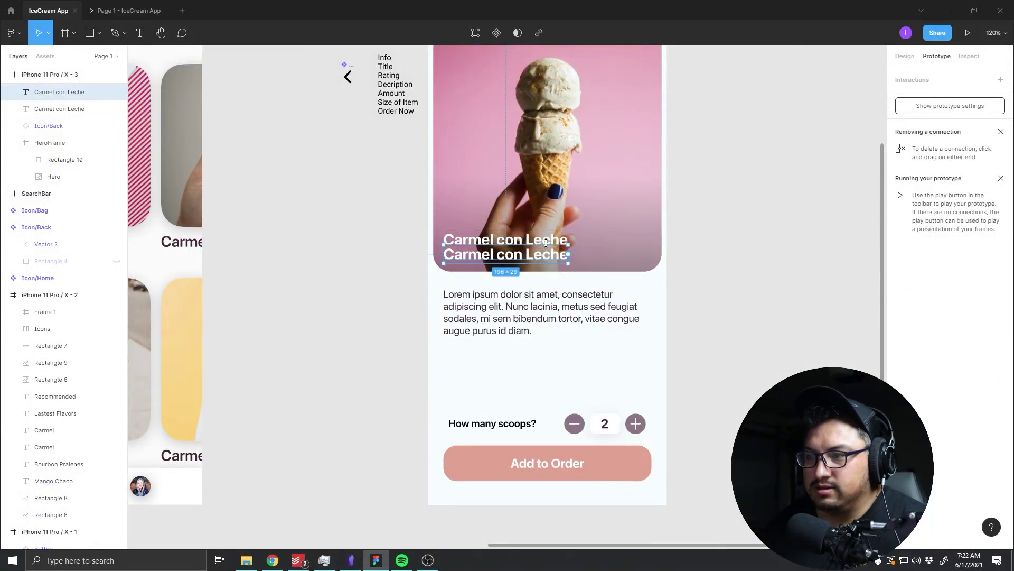
click(550, 241)
key(Delete)
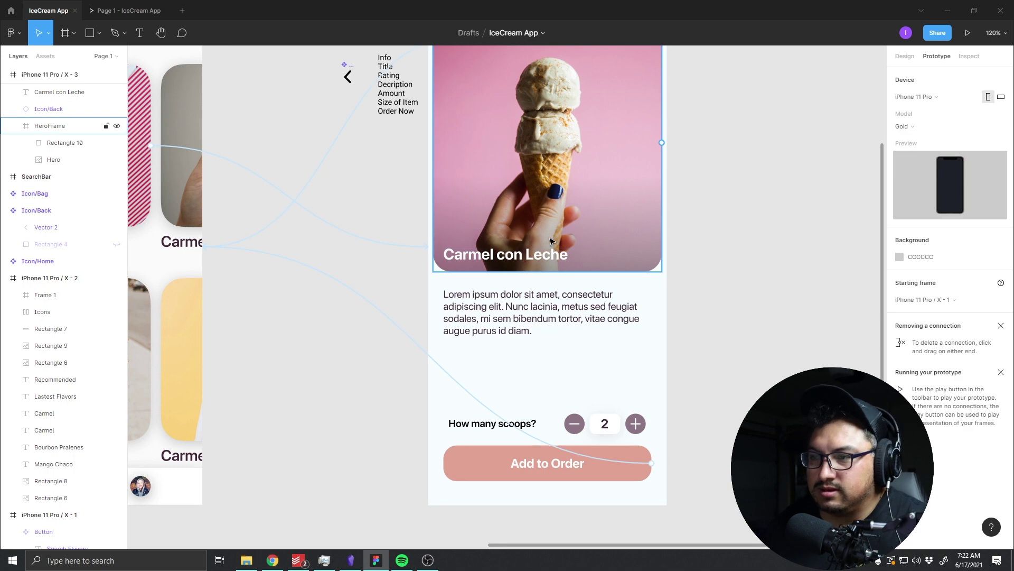
Step: Move the scoop-counter row up about 60 px and start a new text box below it
scroll(581, 270, down, 2)
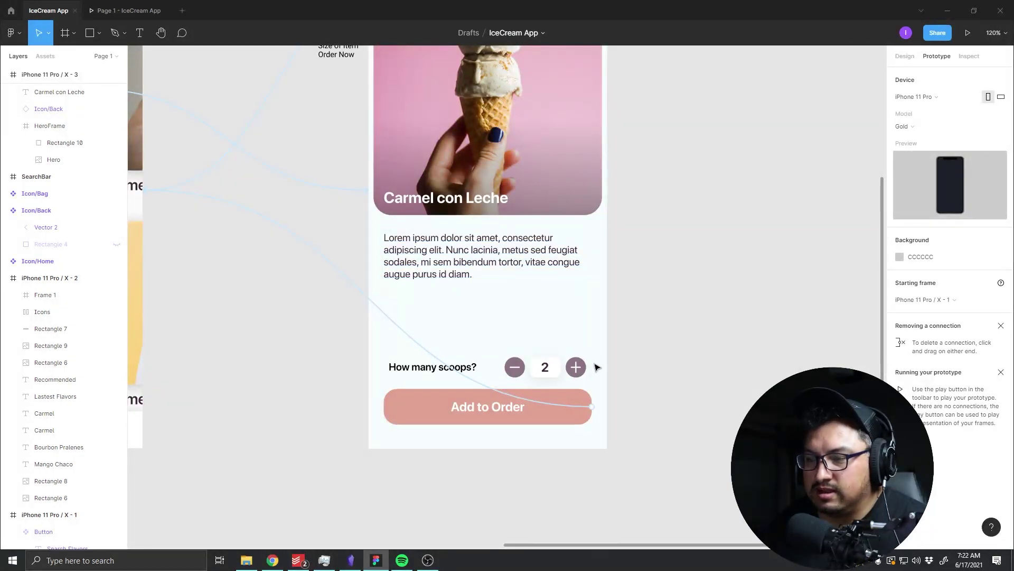
mouse_move(597, 369)
mouse_down()
mouse_move(408, 353)
mouse_move(403, 338)
mouse_up()
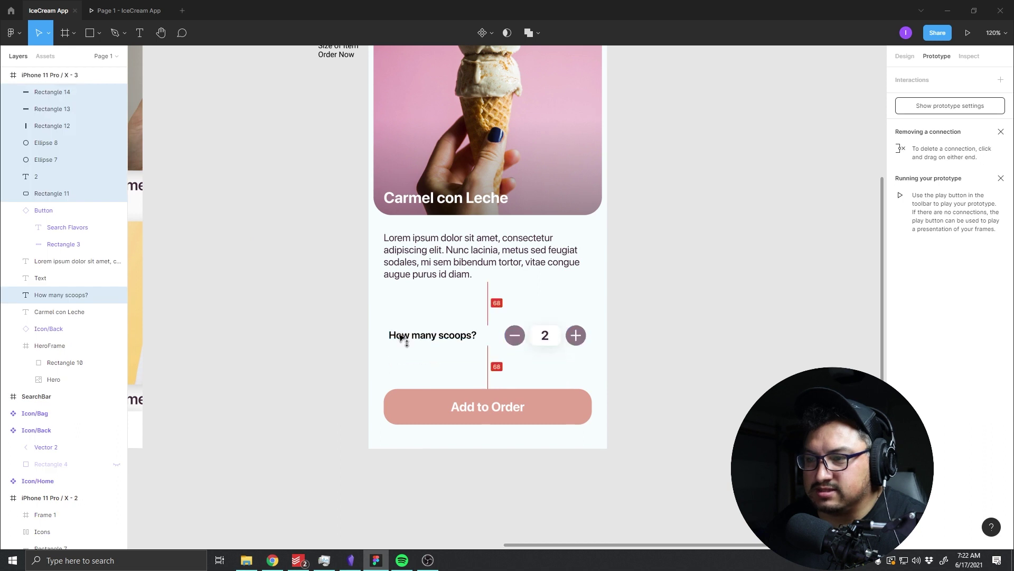
click(622, 342)
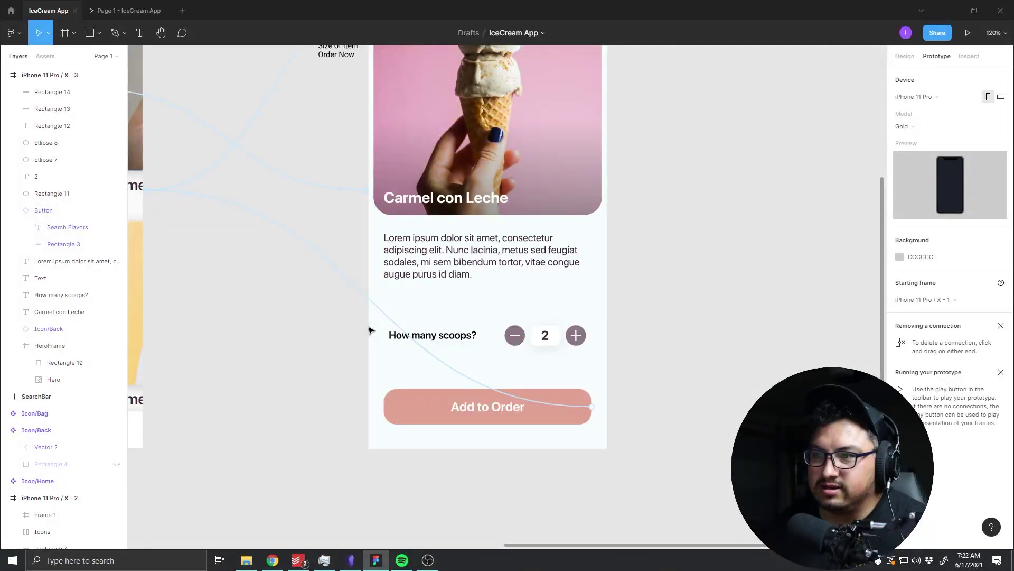
key(t)
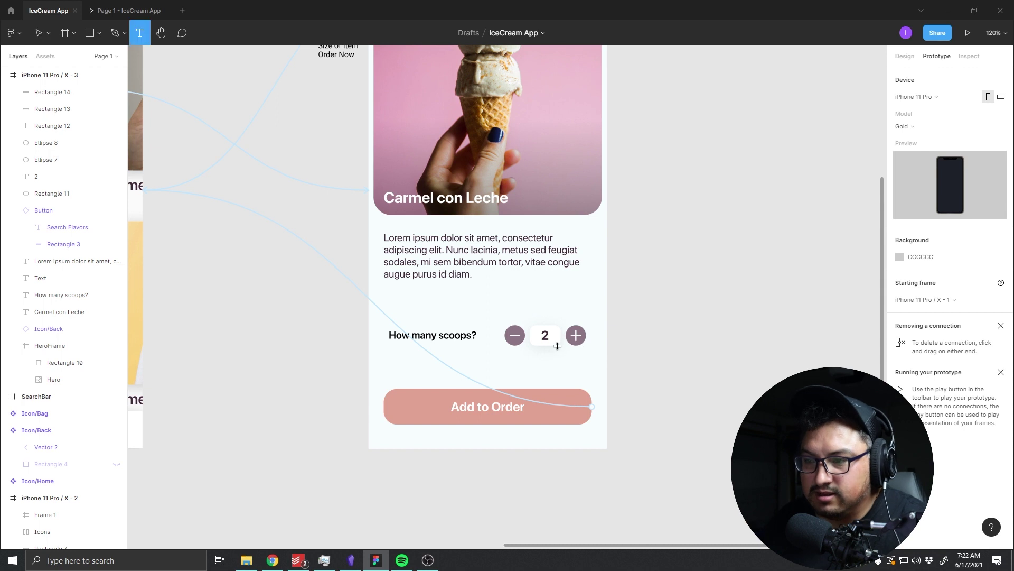
click(544, 365)
text(3:50)
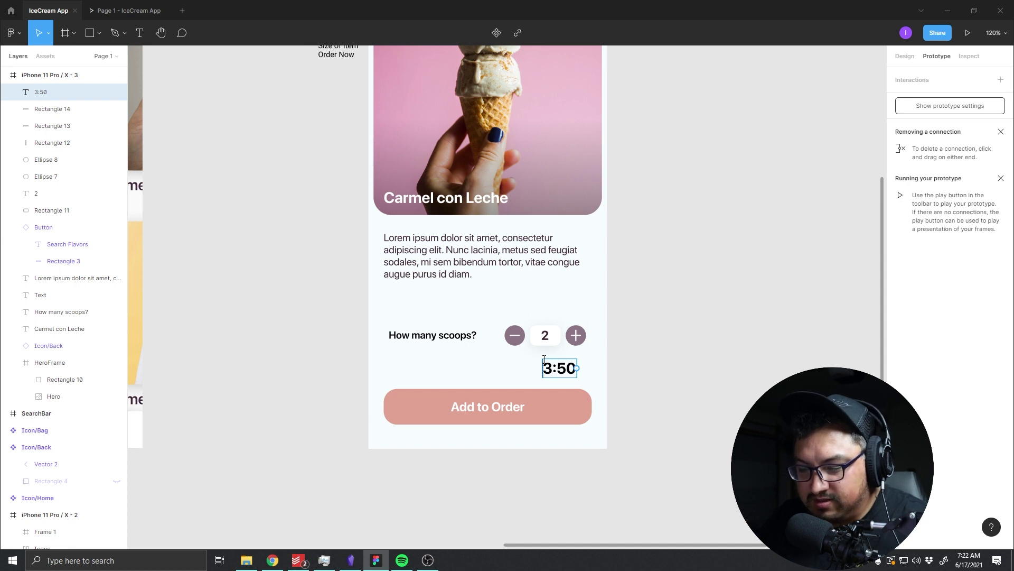
Step: Turn the new text into a $3.50 price and nudge it into position
text($)
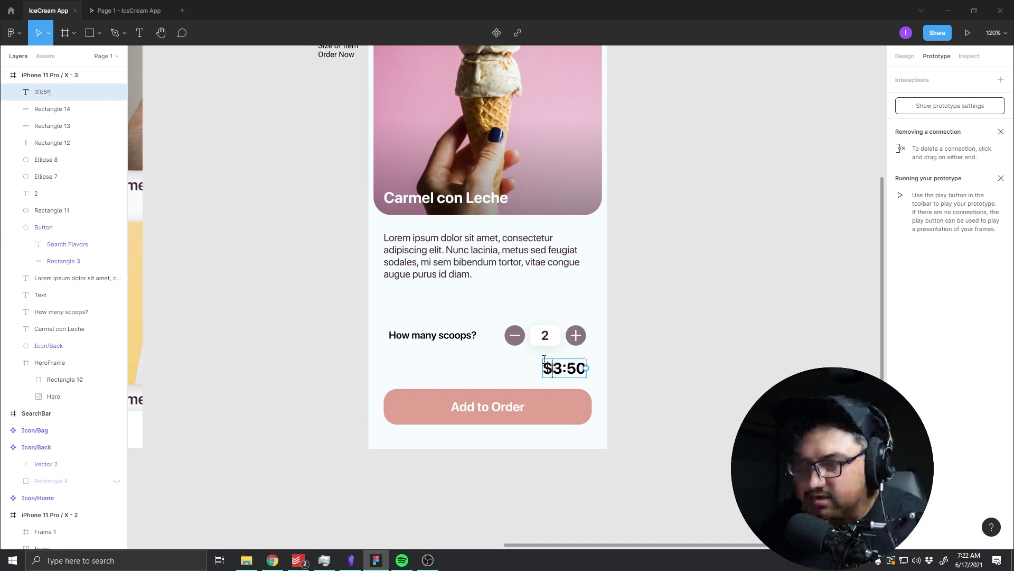
key(Right)
key(Delete)
text(.)
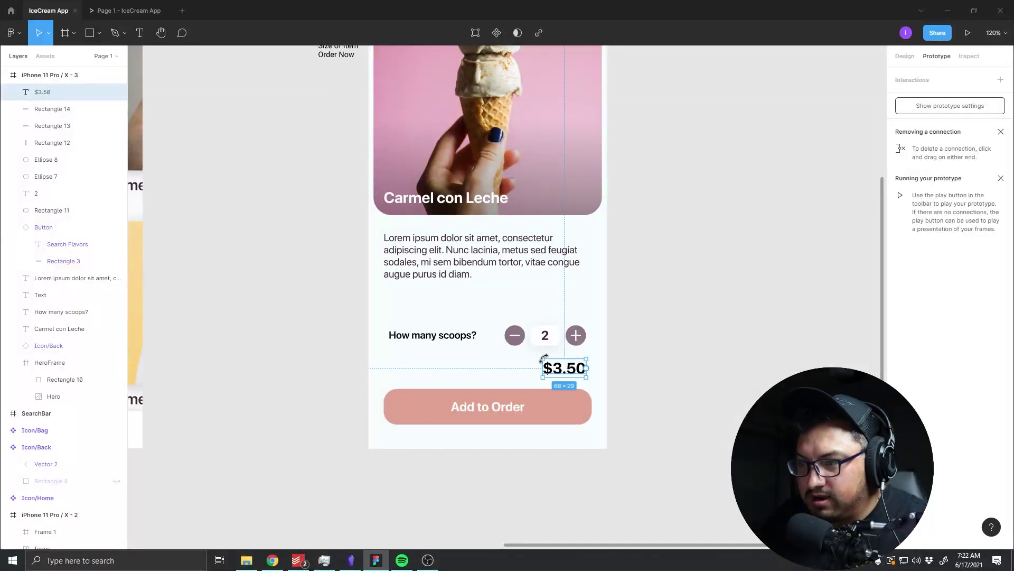
key(Escape)
key(c)
key(v)
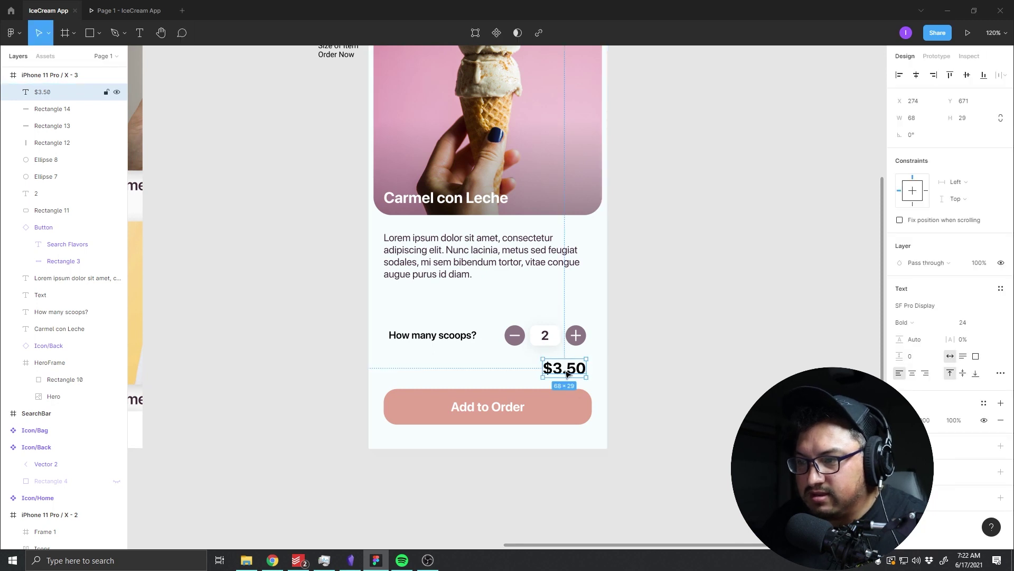
drag(566, 373, 569, 373)
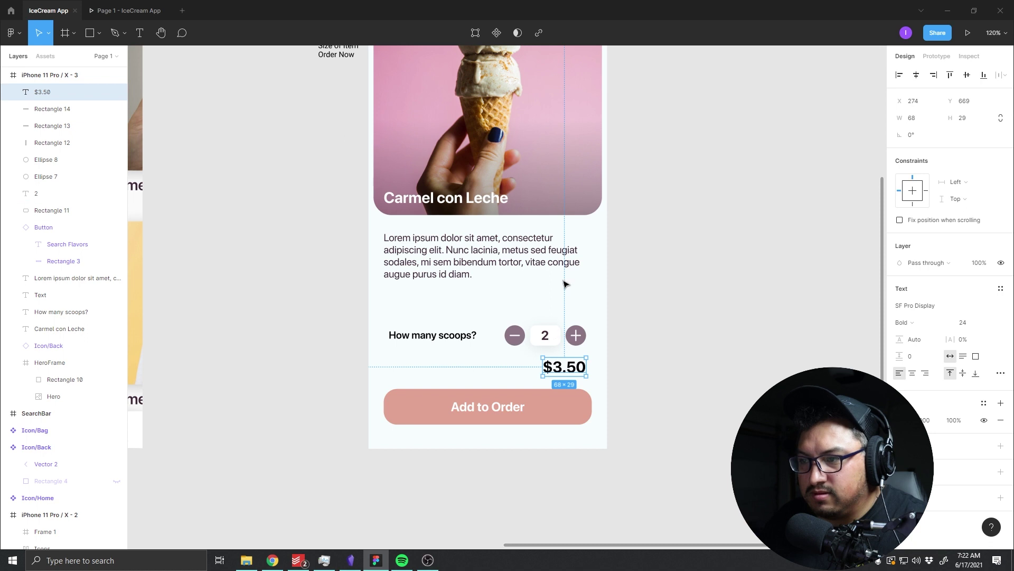
click(638, 308)
Step: Change the price to $4.50, place it above Add to Order, and lift the scoop row under the description
click(565, 366)
double_click(563, 366)
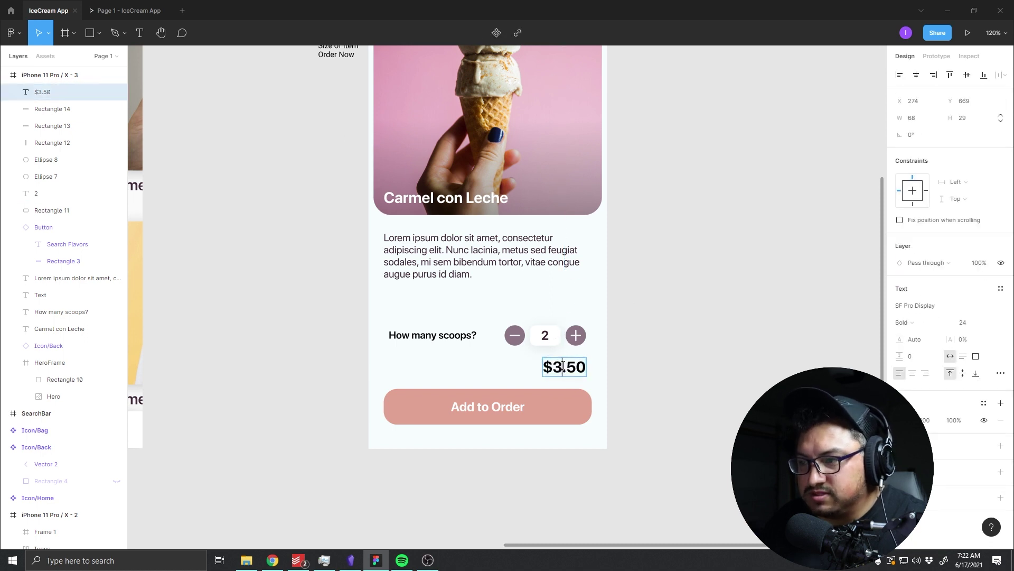
key(BackSpace)
text(4)
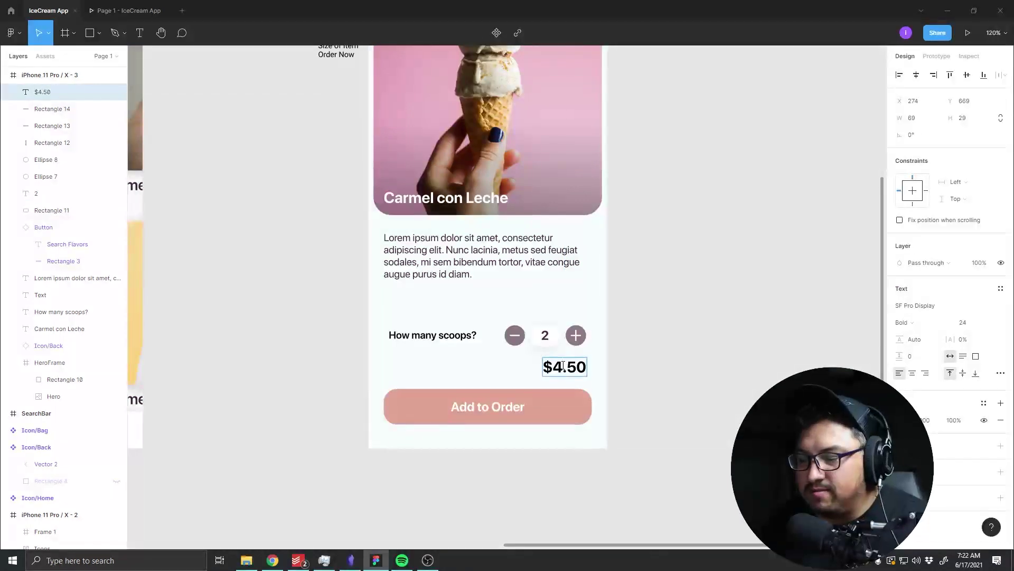
key(Escape)
drag(564, 369, 411, 368)
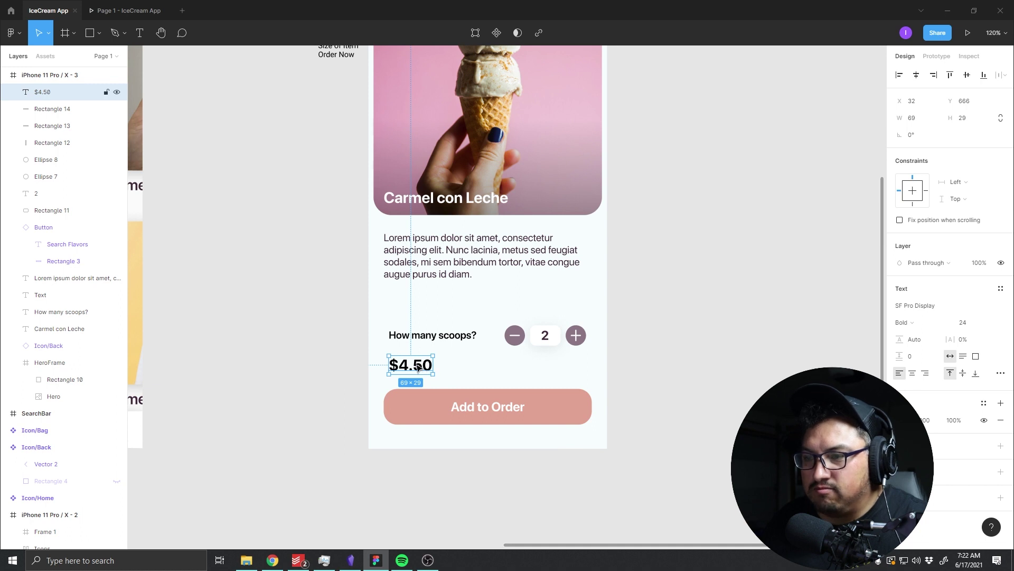
mouse_move(417, 367)
mouse_down()
mouse_move(448, 410)
mouse_move(416, 369)
mouse_up()
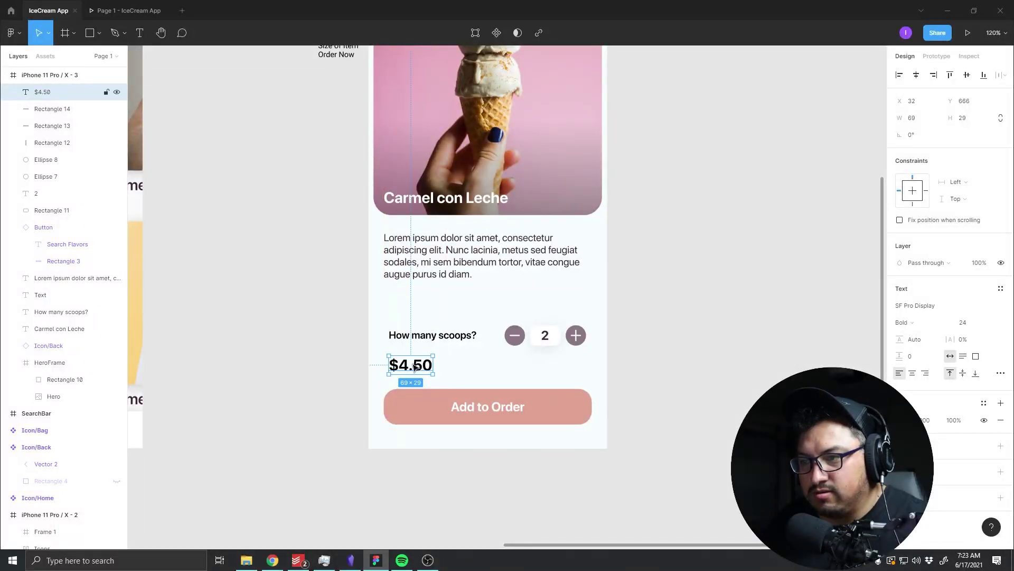
mouse_move(591, 347)
mouse_down()
mouse_move(431, 321)
mouse_move(441, 313)
mouse_up()
Step: Move the $4.50 price to the right side and the scoop-counter row down about 29 px
click(454, 331)
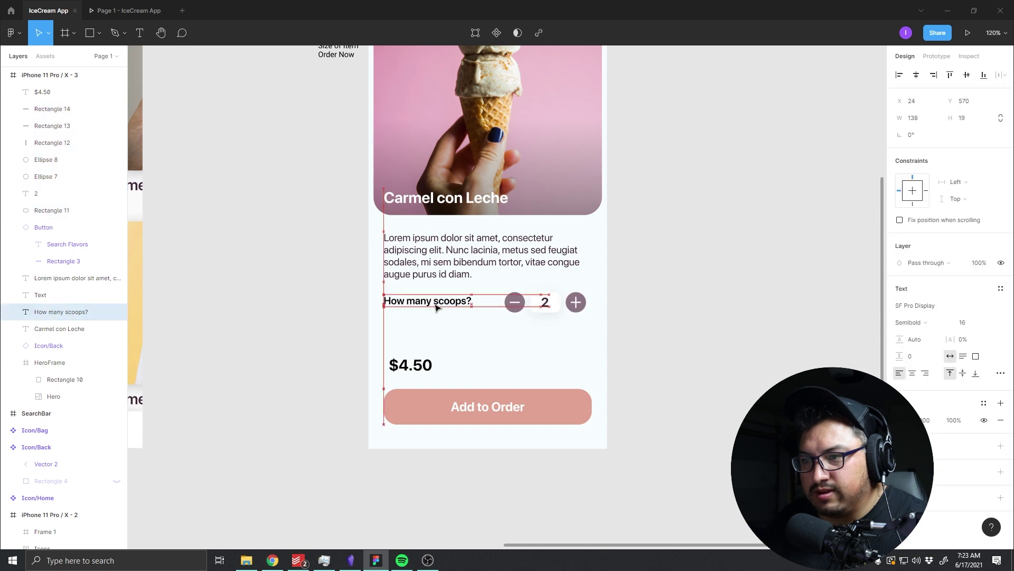
click(551, 324)
drag(411, 366, 565, 358)
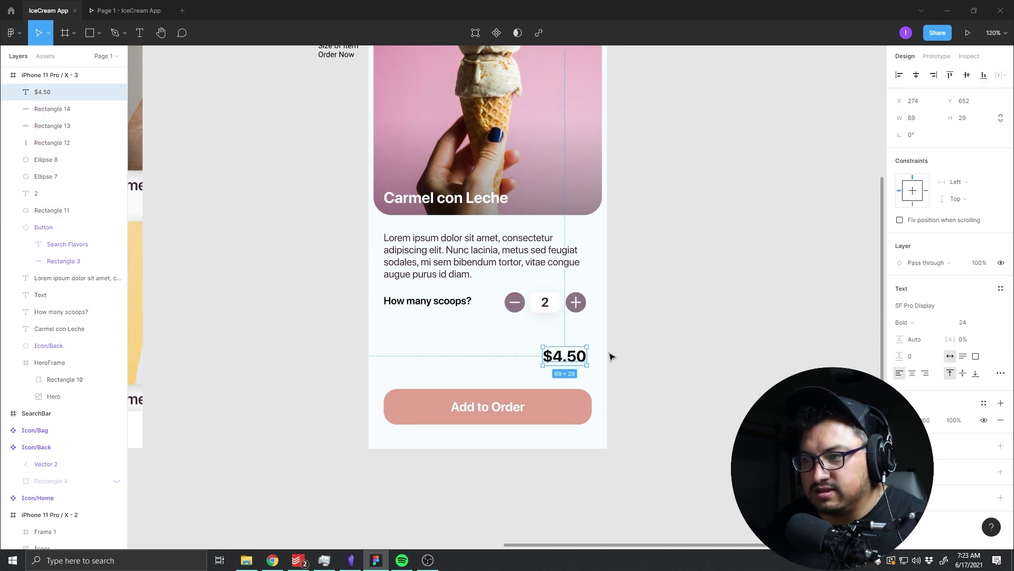
click(629, 356)
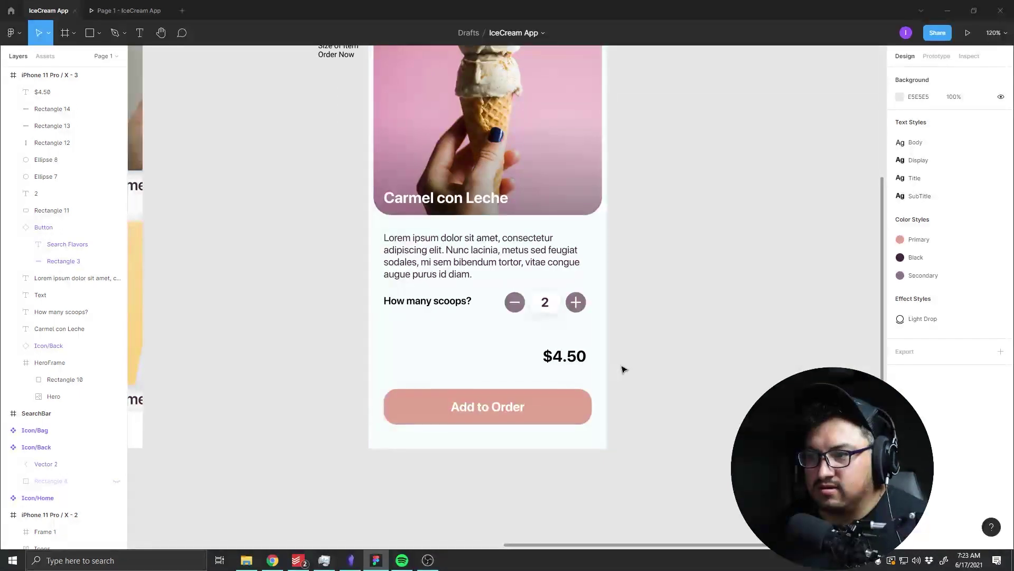
drag(581, 356, 582, 361)
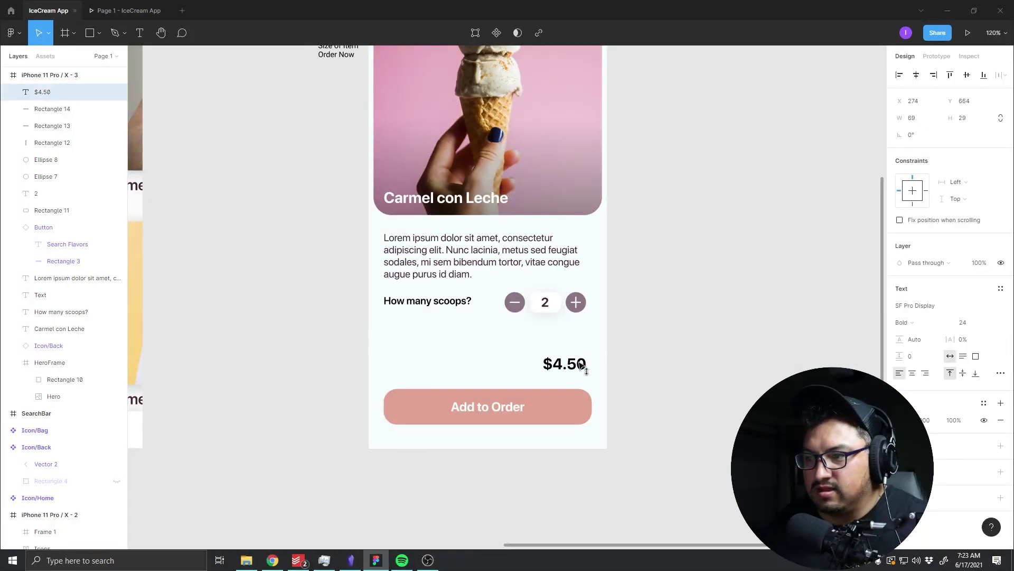
click(622, 334)
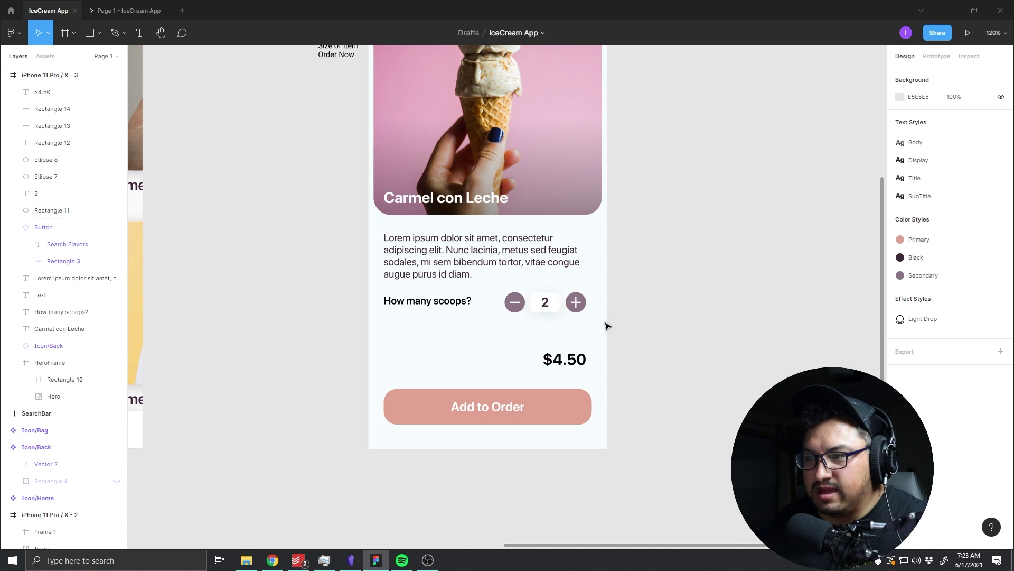
mouse_move(604, 323)
mouse_down()
mouse_move(379, 292)
mouse_move(393, 299)
mouse_up()
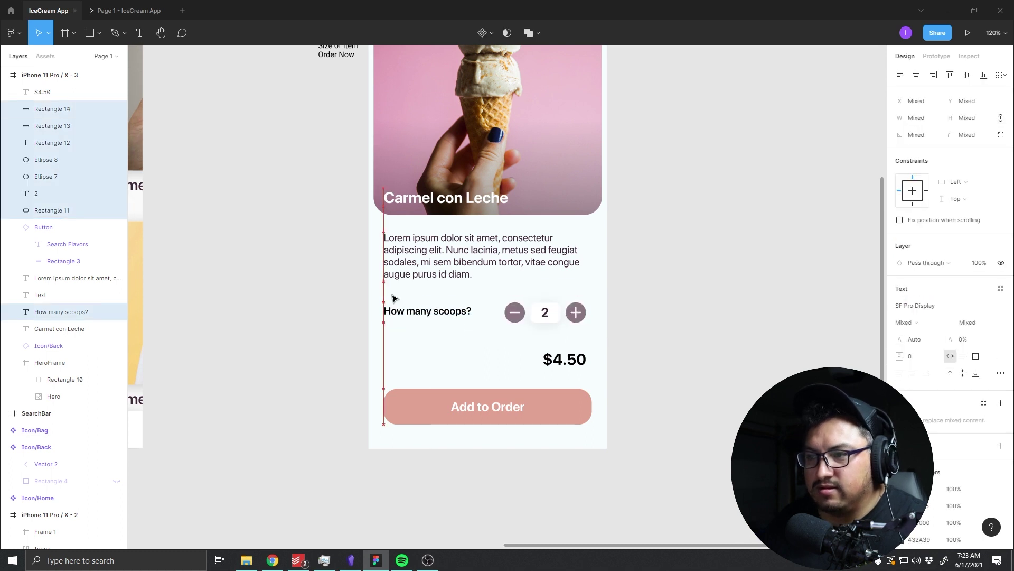
click(453, 350)
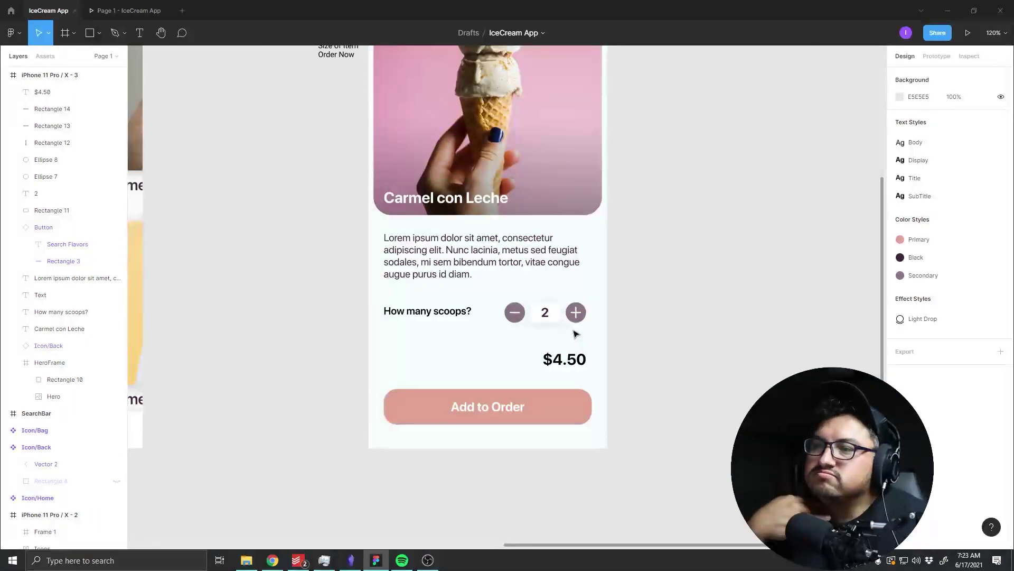
mouse_move(602, 343)
mouse_down()
mouse_move(367, 298)
mouse_move(378, 308)
mouse_up()
click(655, 312)
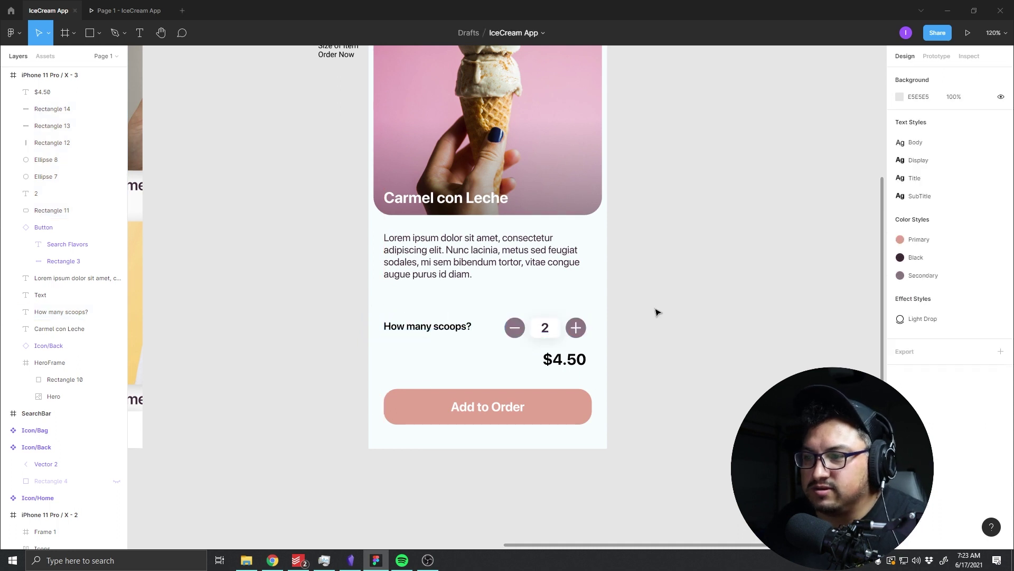
Step: Copy the How many scoops? label above itself, try typing 'Boal', then discard the empty text
click(426, 327)
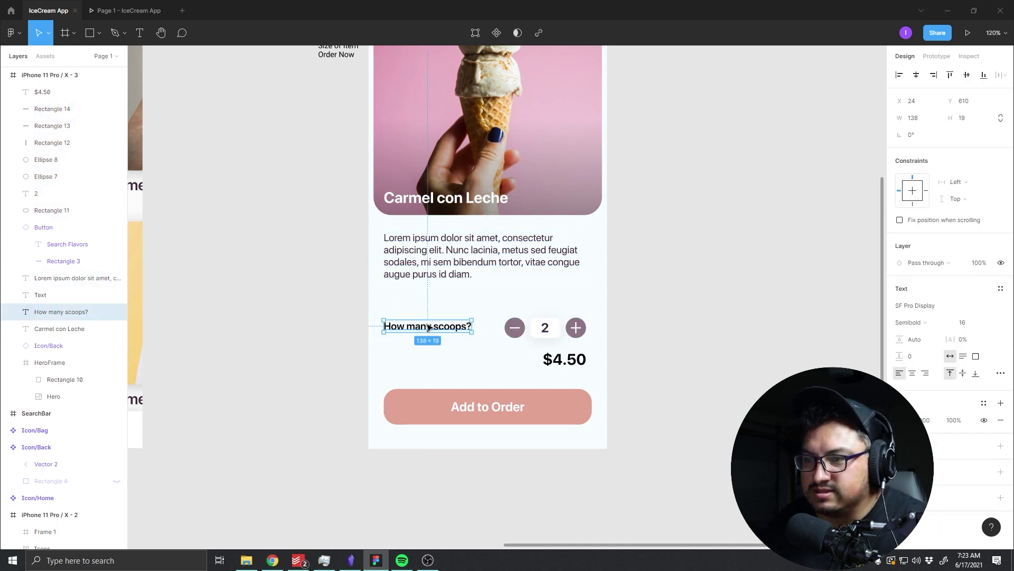
drag(430, 328, 430, 303)
double_click(430, 303)
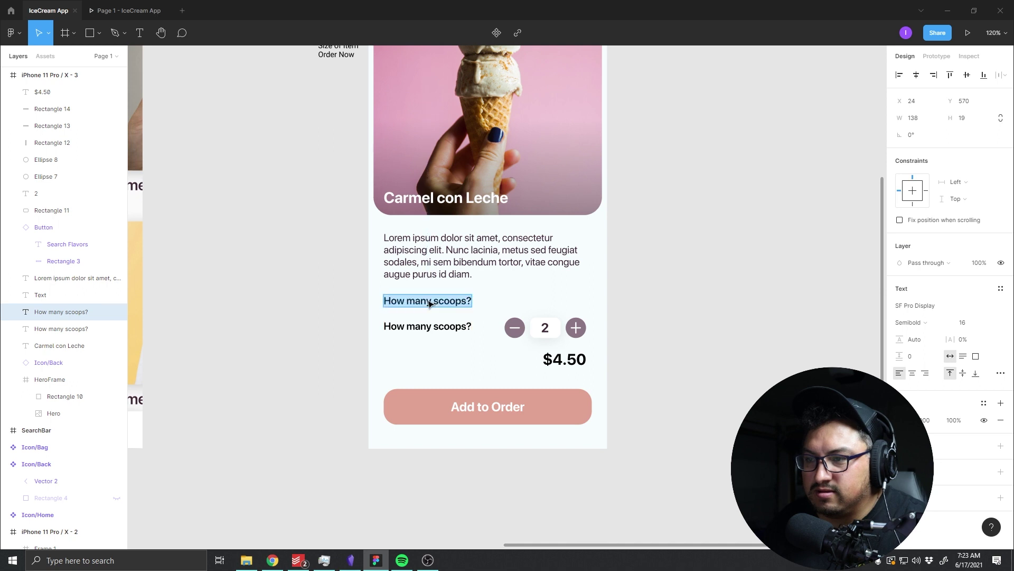
text(Bo)
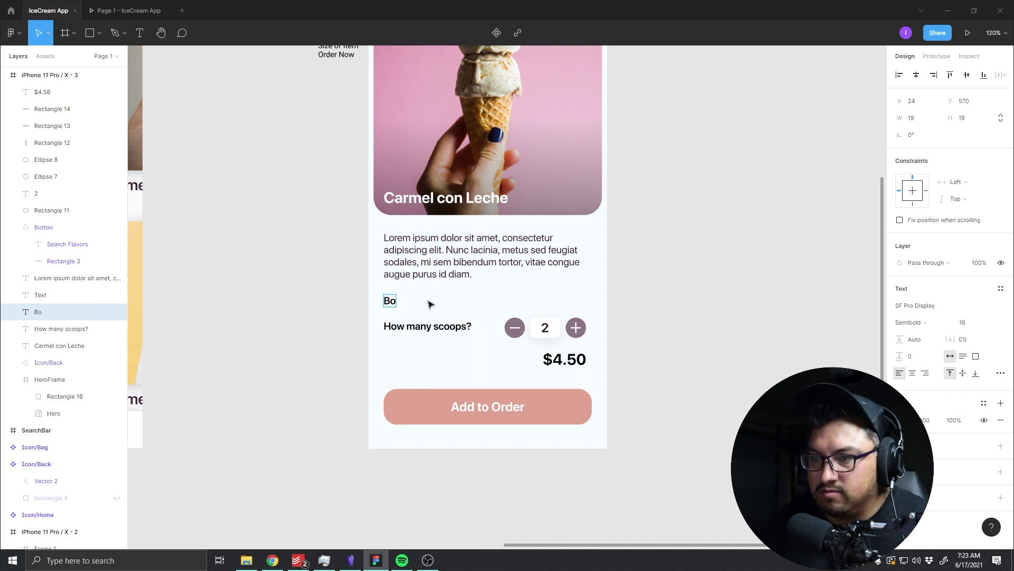
text(al)
key(BackSpace)
key(BackSpace)
key(BackSpace)
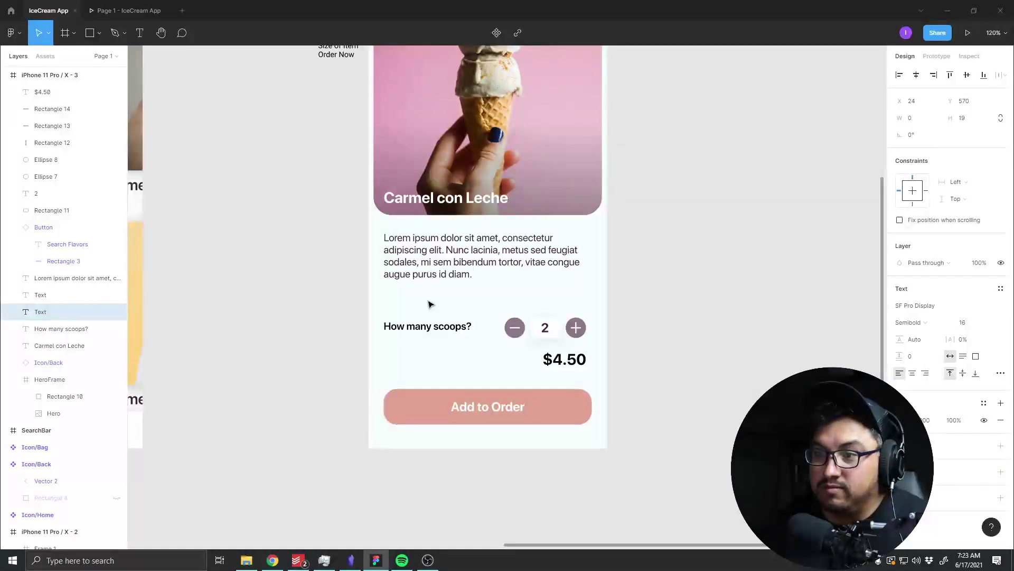
key(Escape)
Step: Make two narrow 'Bowl' buttons from Add to Order copies and shift them left with the paragraph
drag(577, 407, 563, 308)
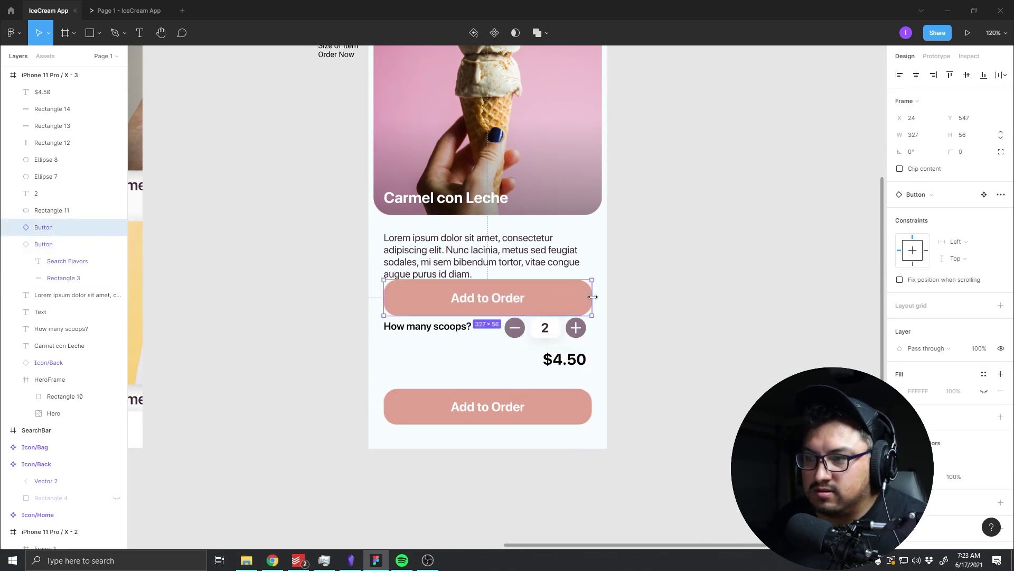
drag(593, 297, 447, 304)
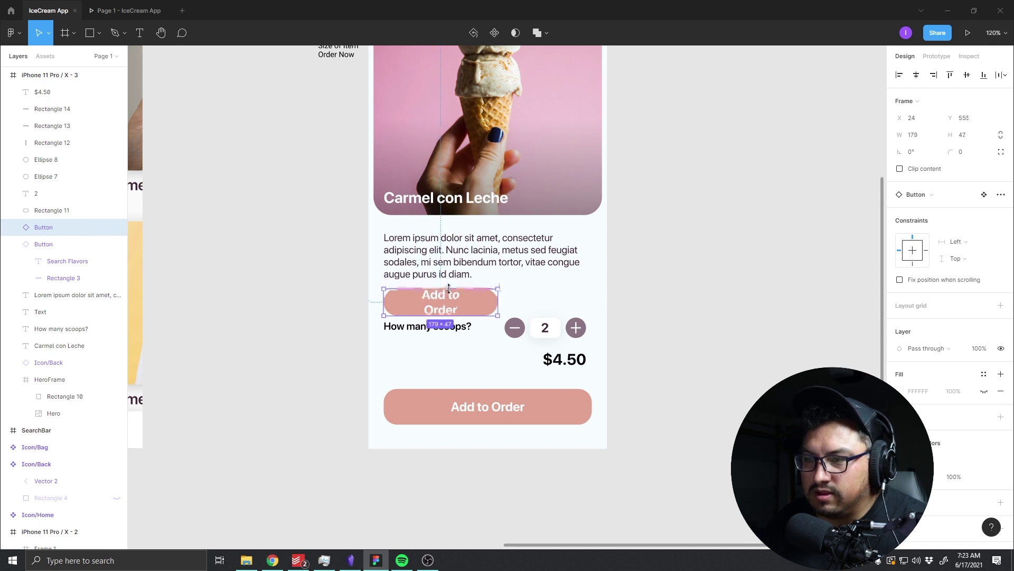
double_click(447, 304)
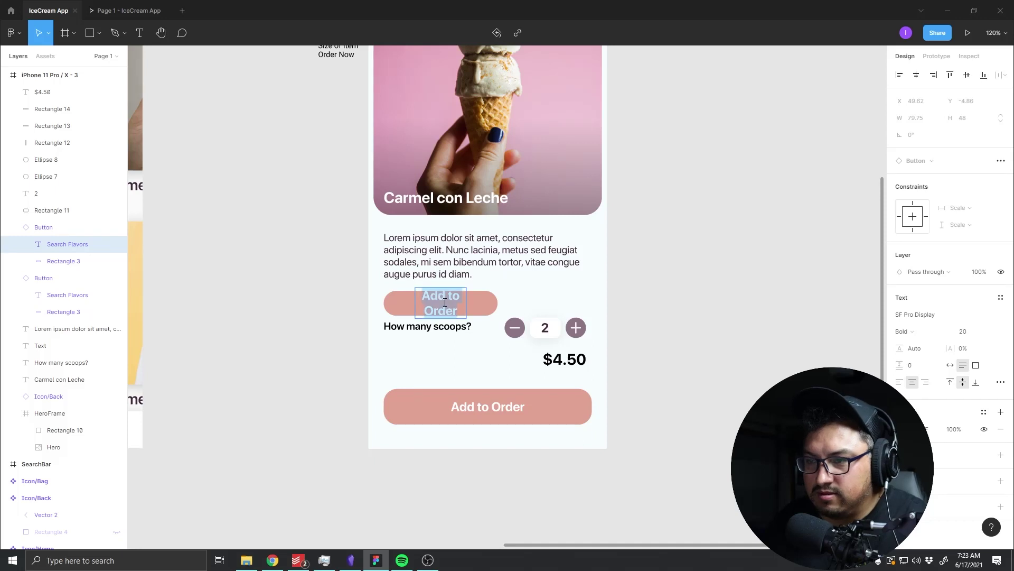
text(B)
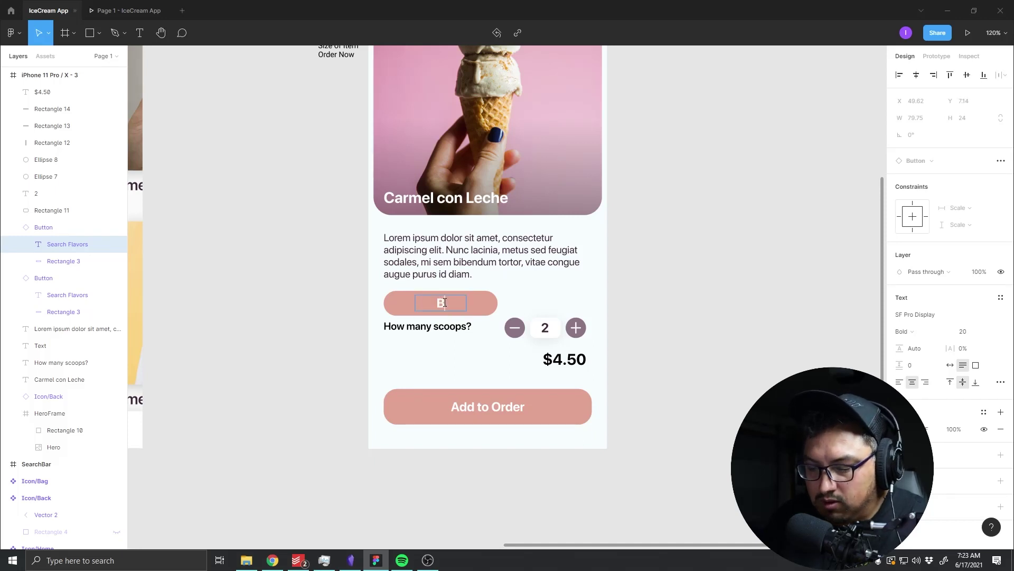
text(owl)
key(Escape)
key(Escape)
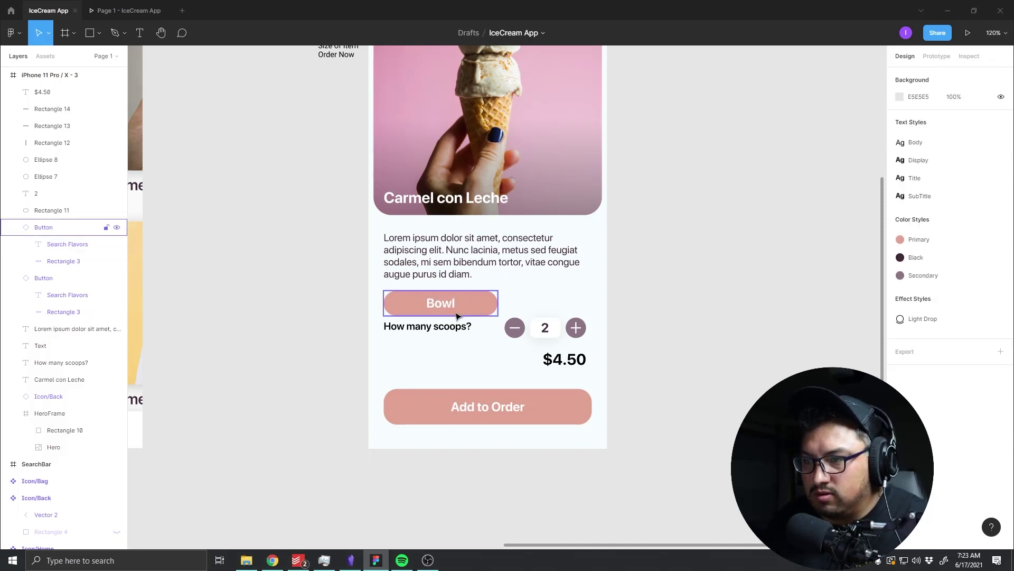
mouse_move(446, 305)
mouse_down()
mouse_move(563, 309)
mouse_move(458, 311)
mouse_up()
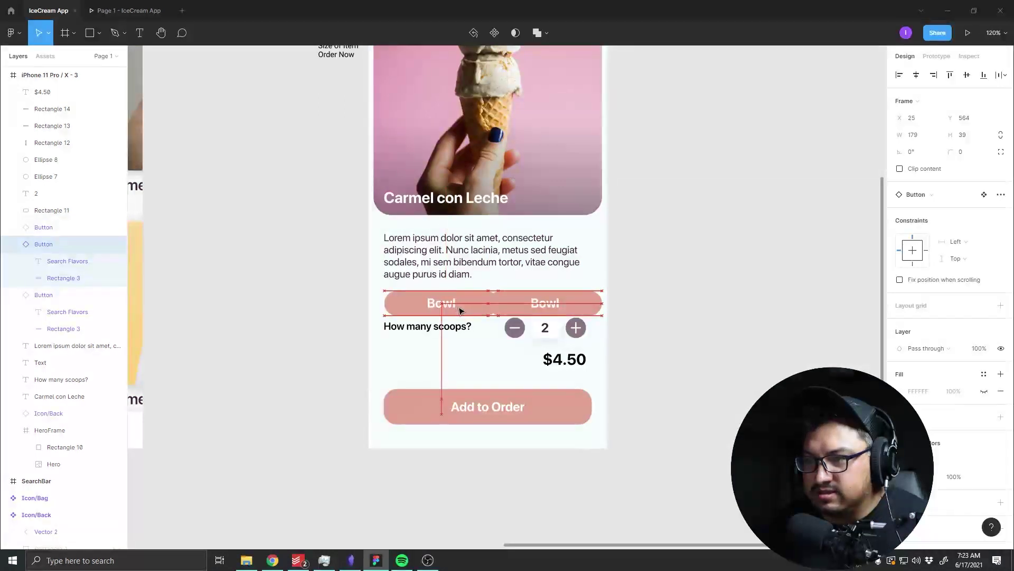
shift+click(428, 264)
mouse_move(435, 274)
mouse_down()
mouse_move(425, 275)
mouse_move(435, 275)
mouse_up()
Step: Nudge the selection to the 16 px margin and widen the Lorem ipsum paragraph to 343 px
key(Left)
key(Left)
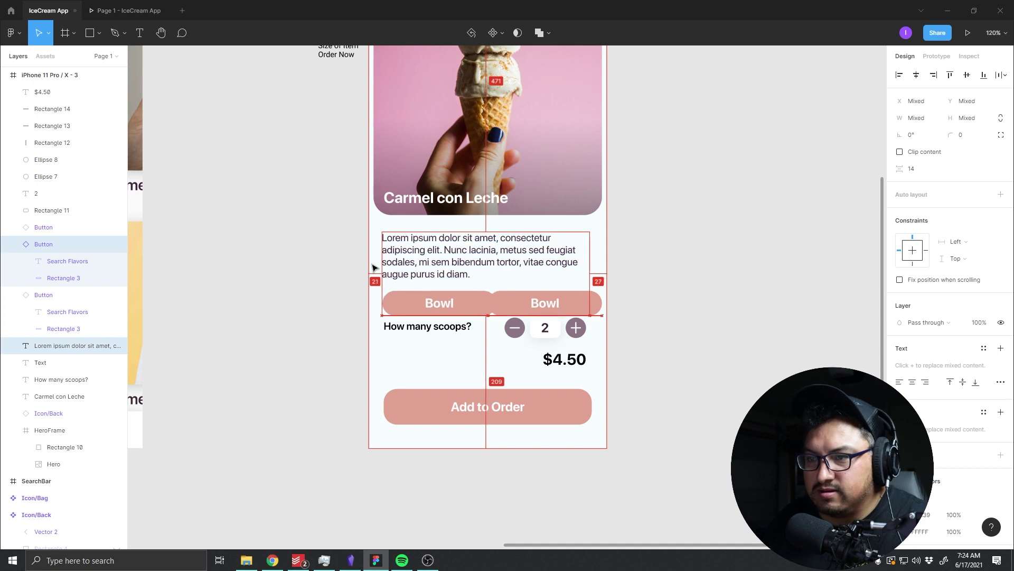
key(Left)
key(Left)
key(Left)
key(Left)
key(Left)
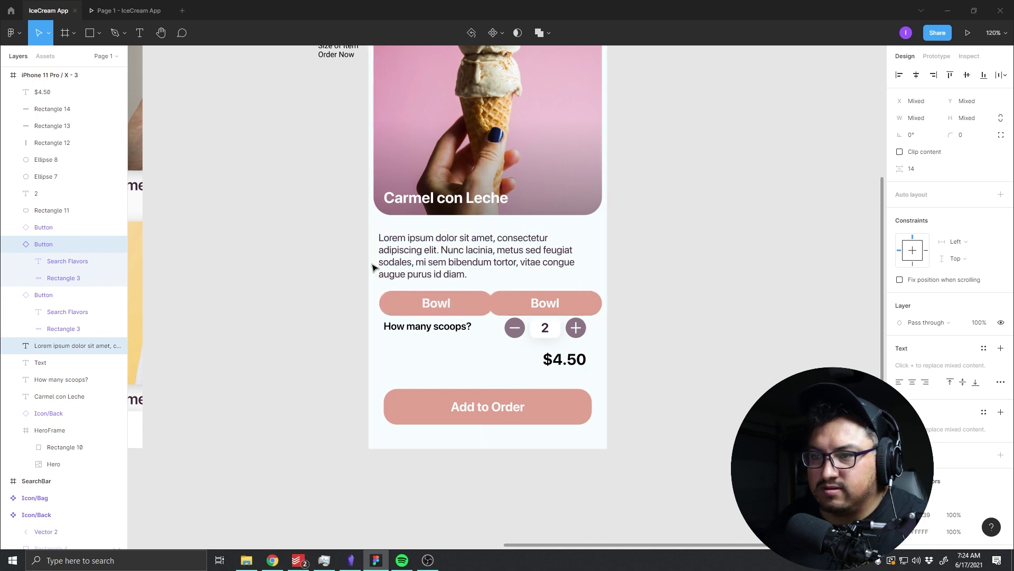
click(699, 224)
click(576, 257)
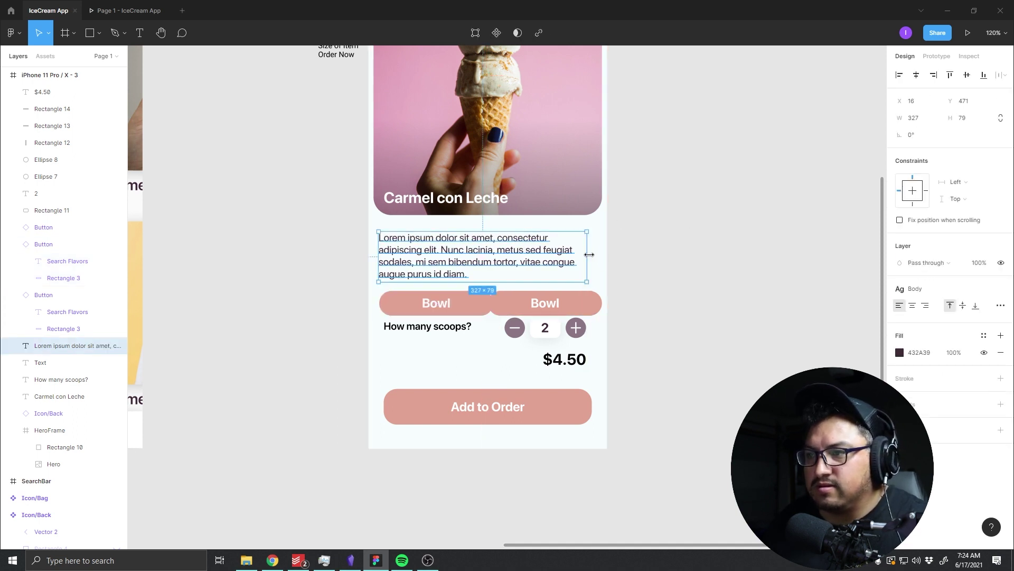
drag(589, 254, 598, 255)
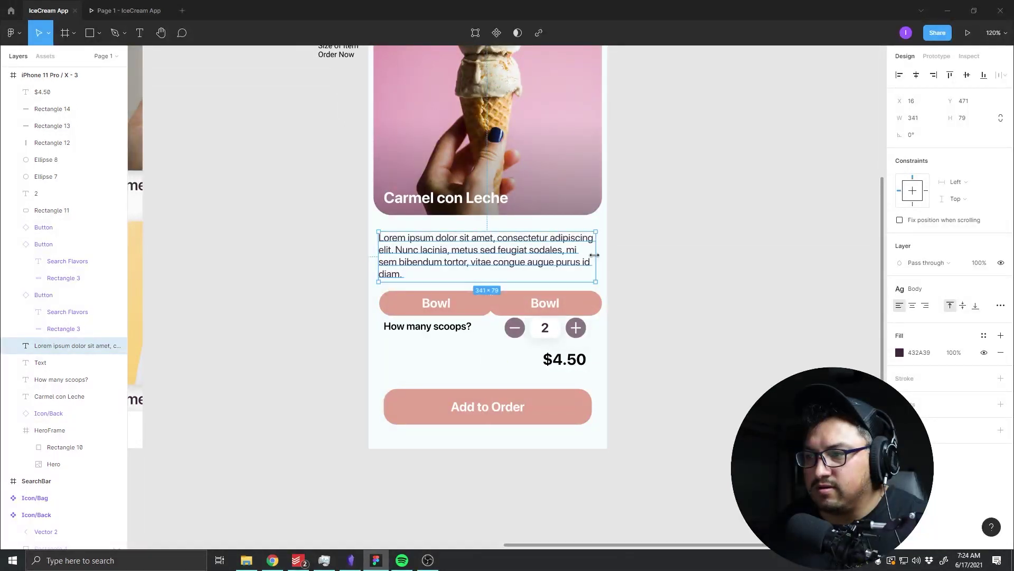
key(alt)
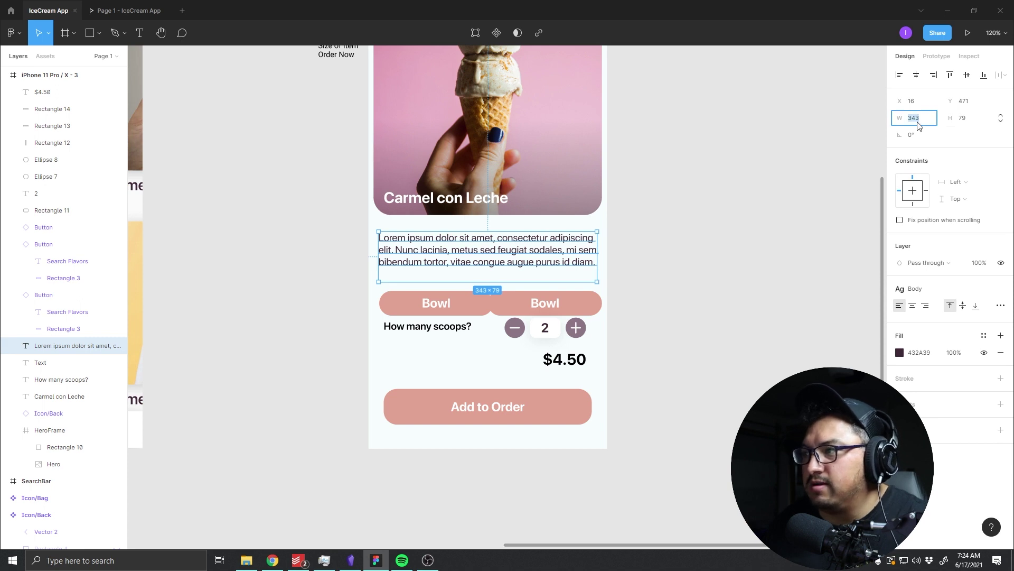
key(Escape)
key(alt)
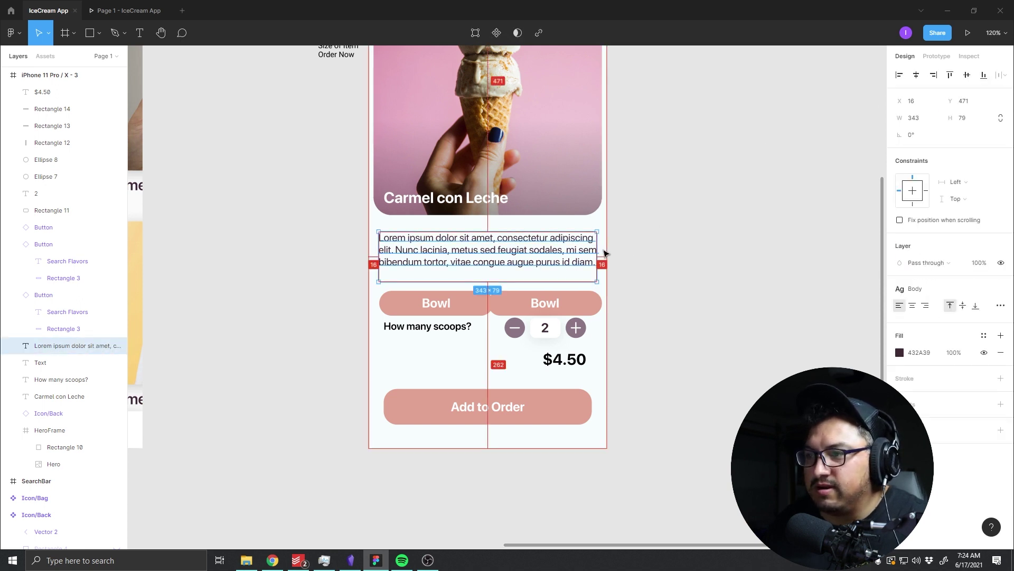
click(438, 309)
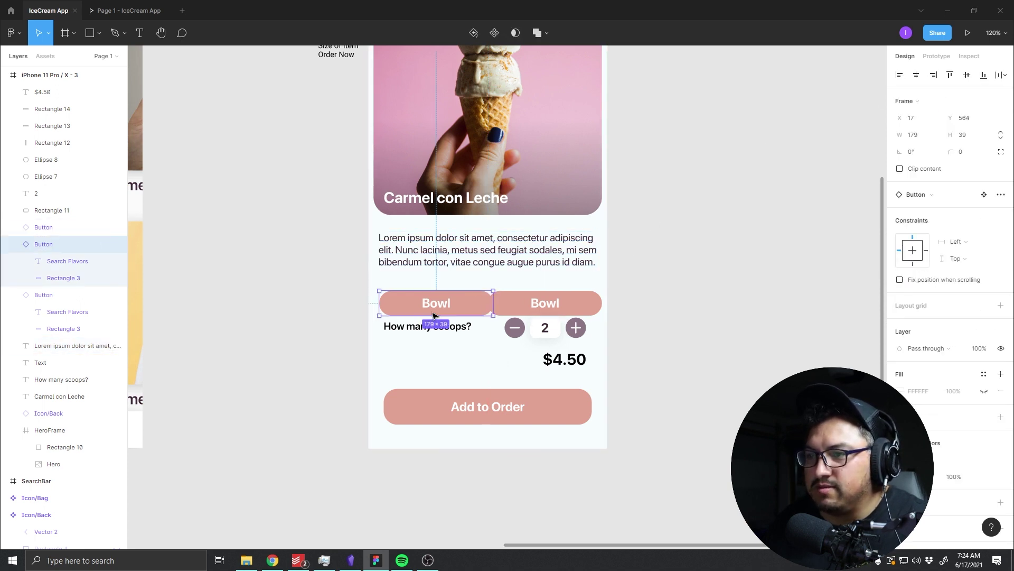
Step: Change the right button's label from Bowl to Cone
double_click(560, 307)
double_click(549, 307)
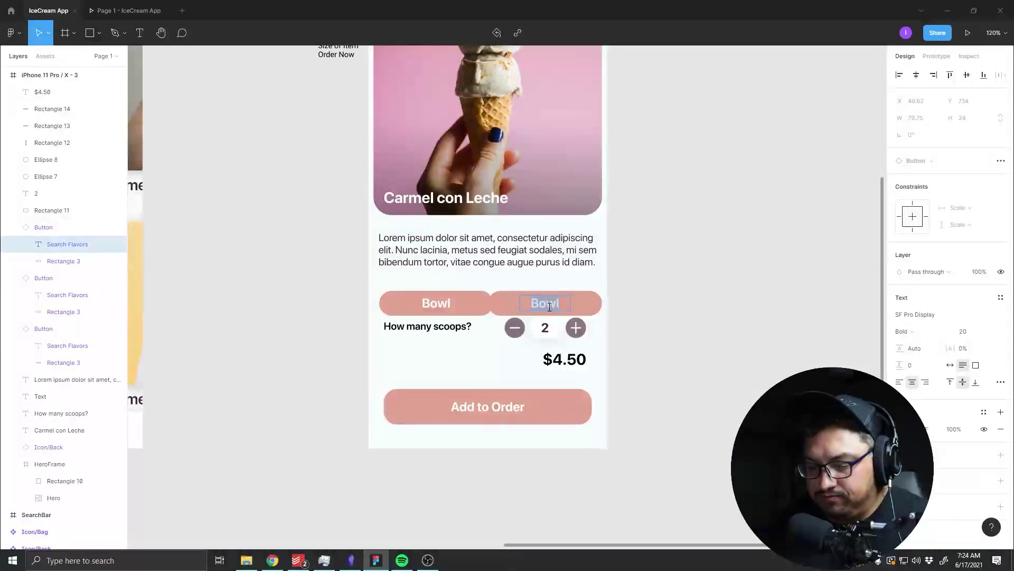
text(Cone)
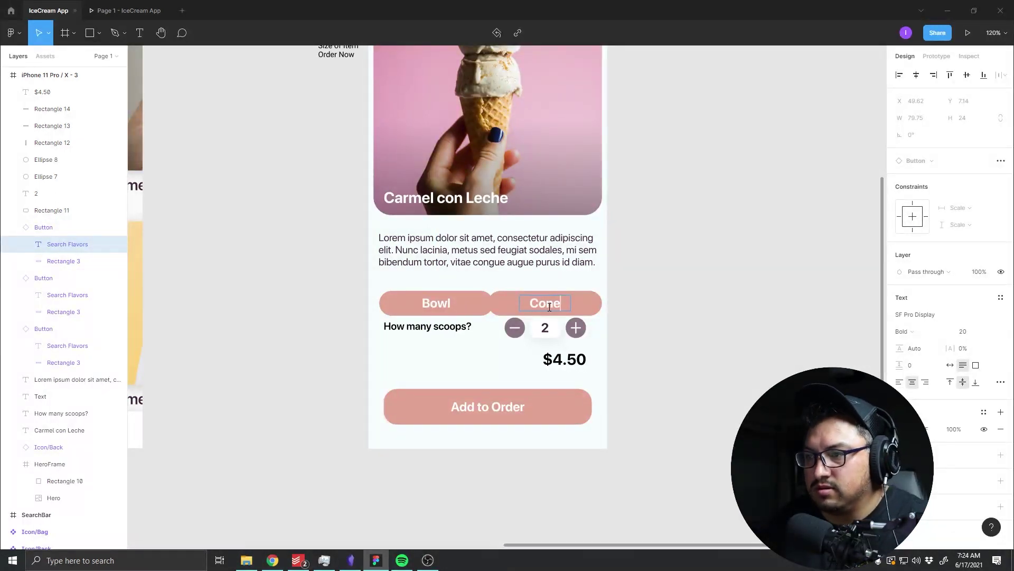
key(Escape)
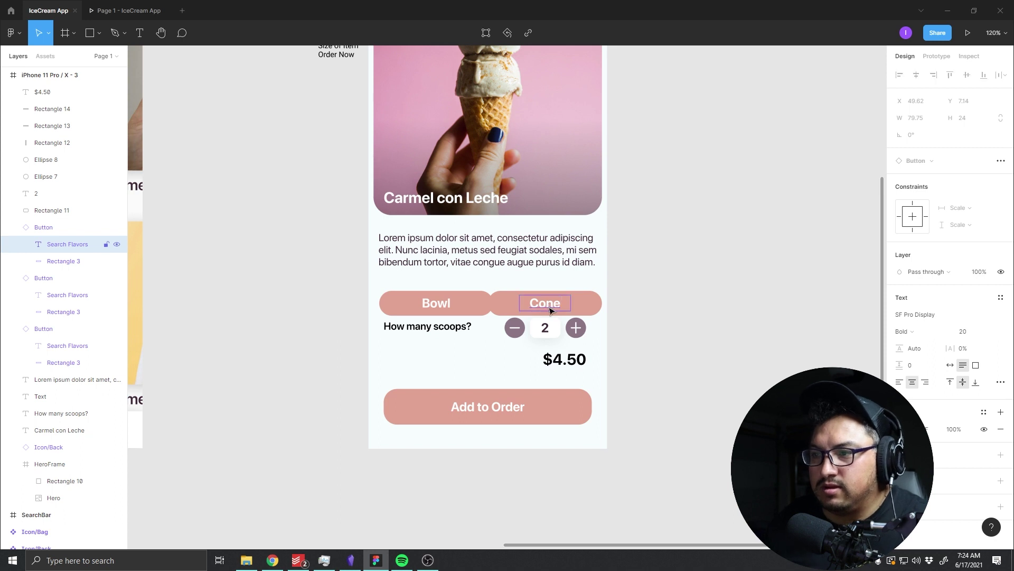
key(Escape)
Step: Give the Cone button's background a thin black outline and remove its pink fill
click(475, 310)
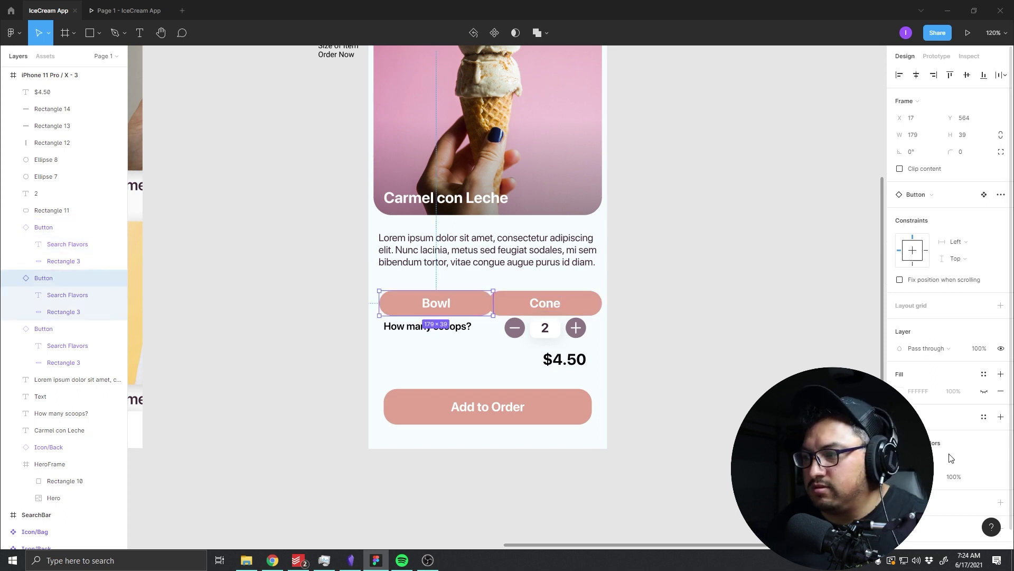
click(552, 310)
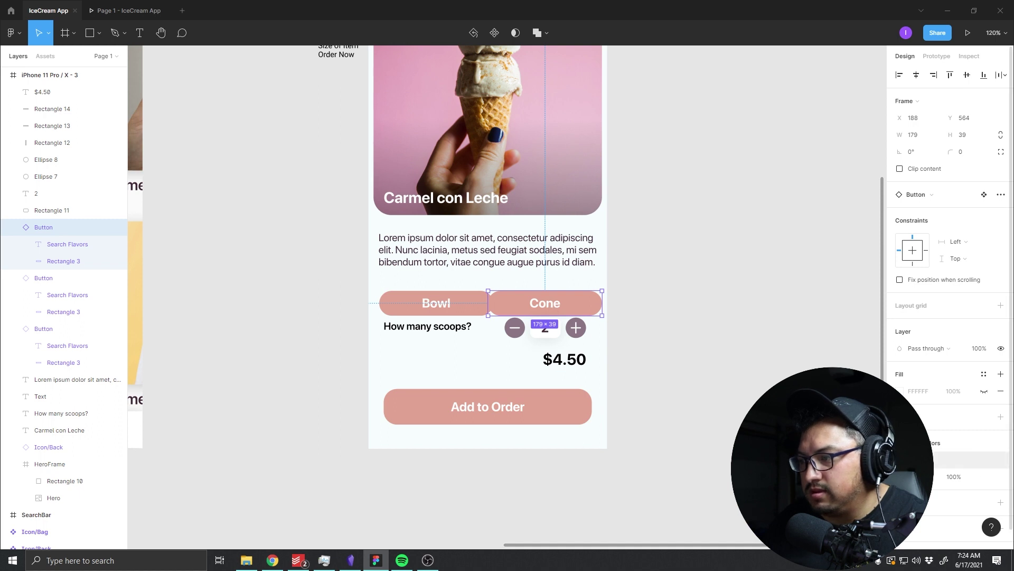
click(1001, 417)
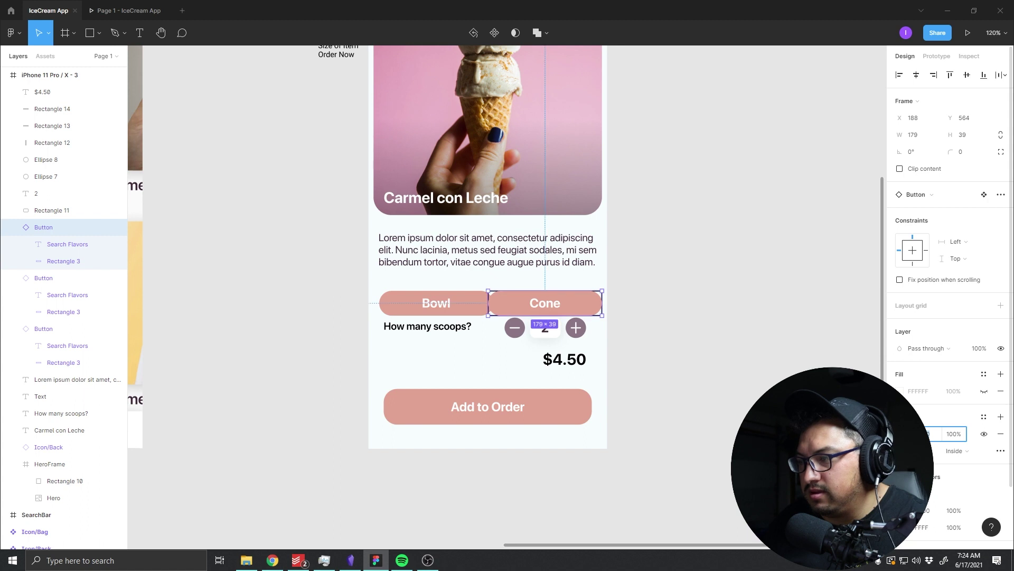
click(1001, 434)
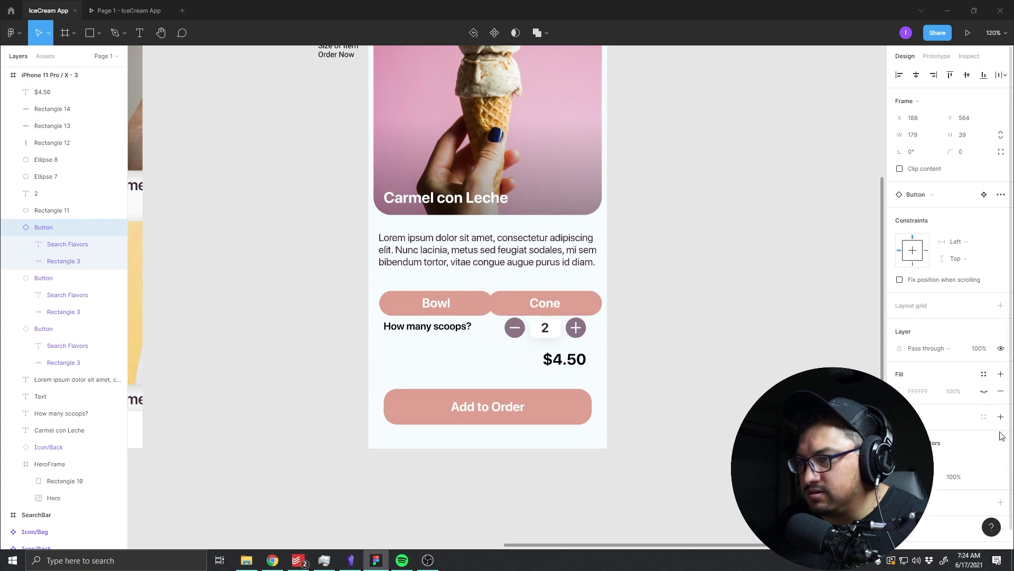
double_click(581, 313)
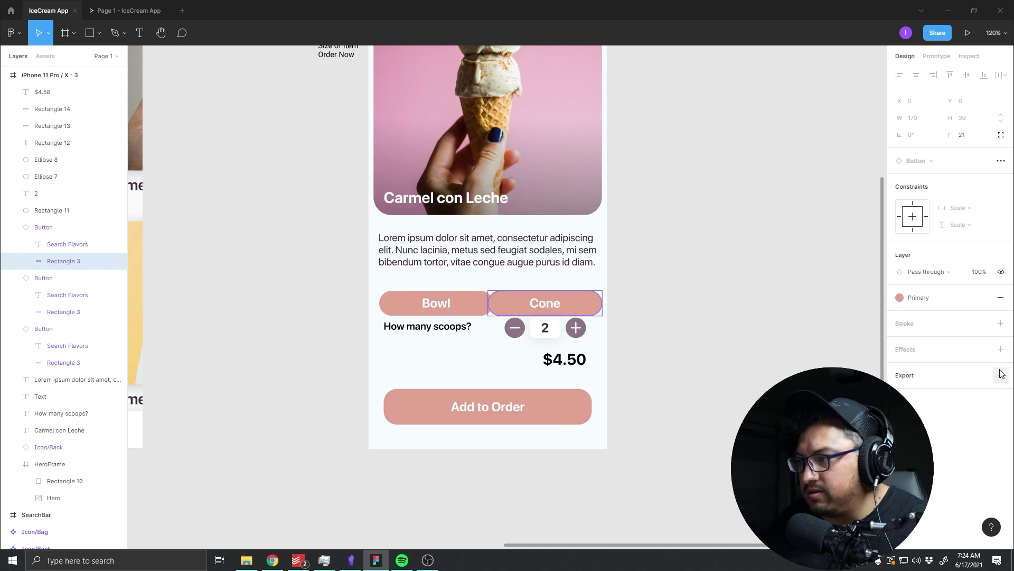
click(1000, 324)
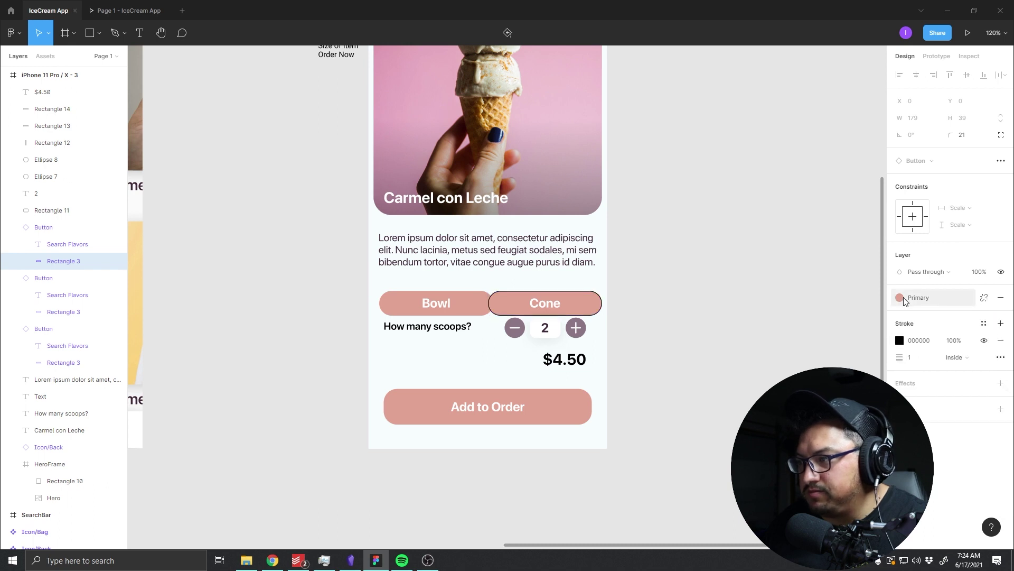
click(1000, 298)
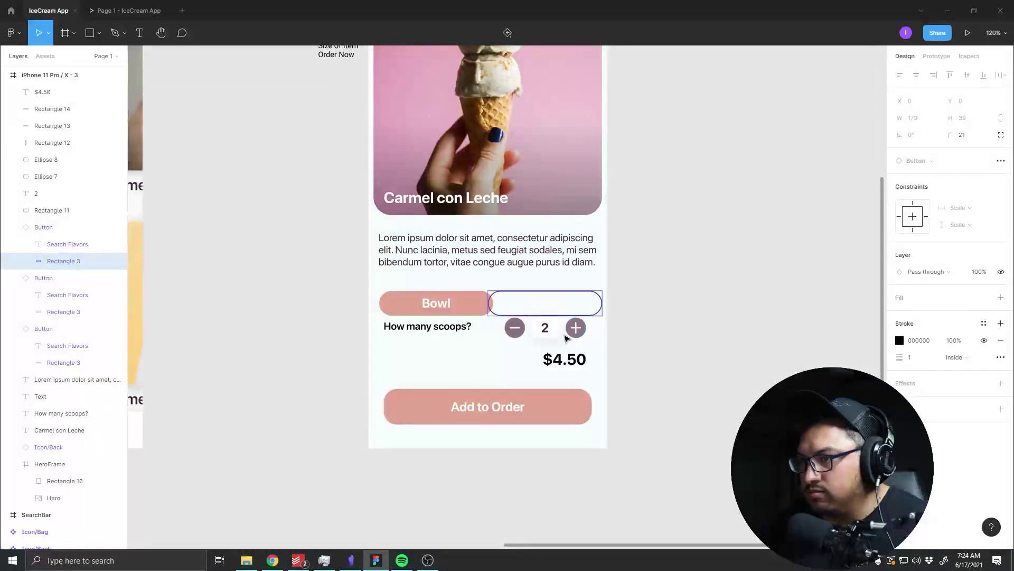
Step: Make the Cone label text dark so it shows on the white button
click(552, 303)
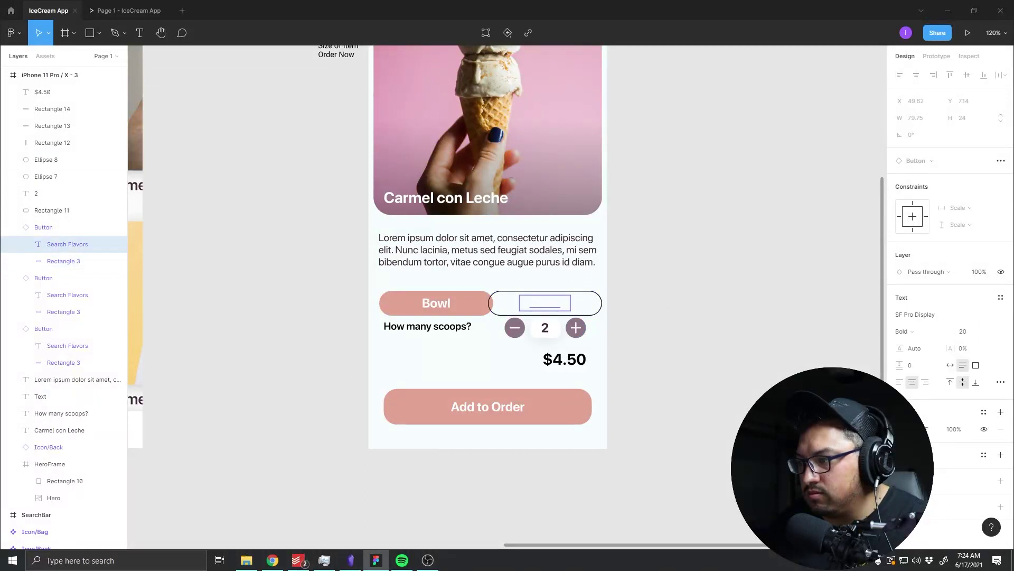
click(900, 429)
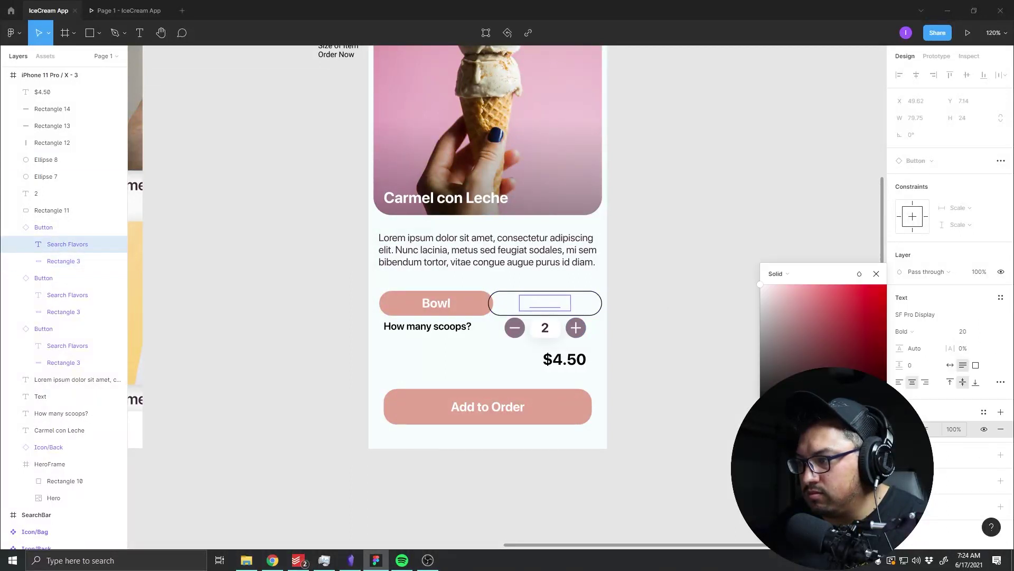
key(ctrl+v)
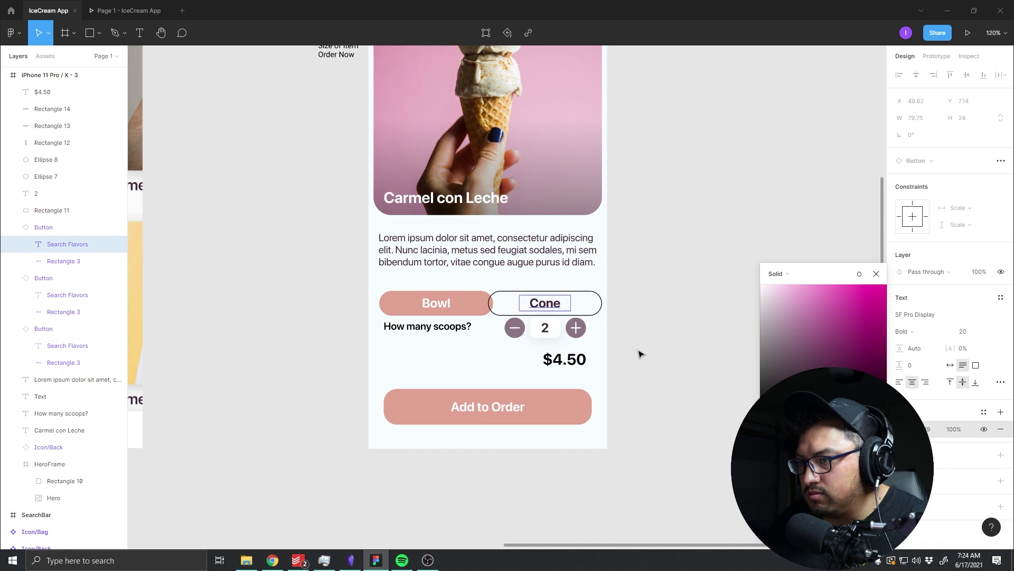
key(Escape)
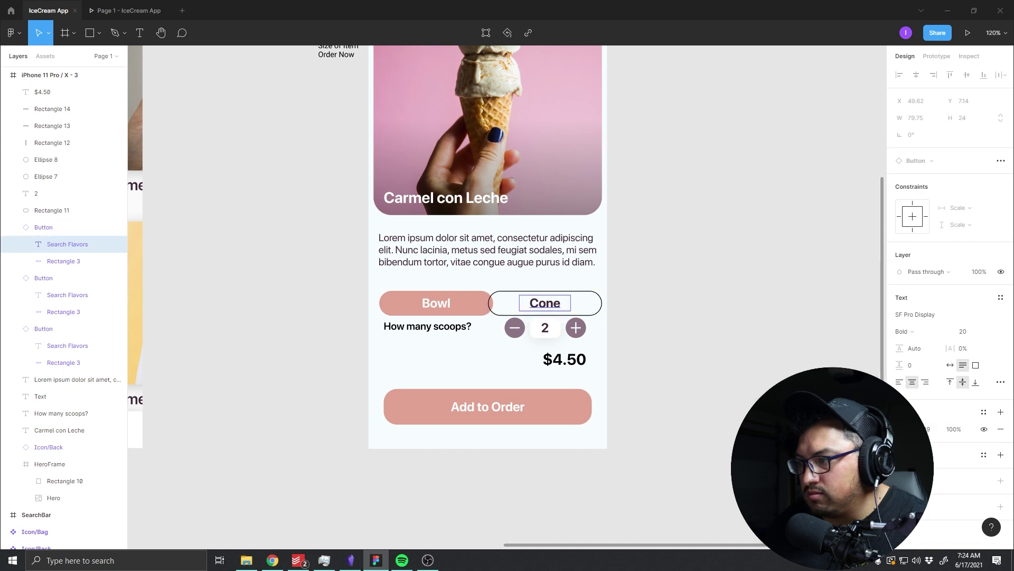
key(Escape)
mouse_move(950, 468)
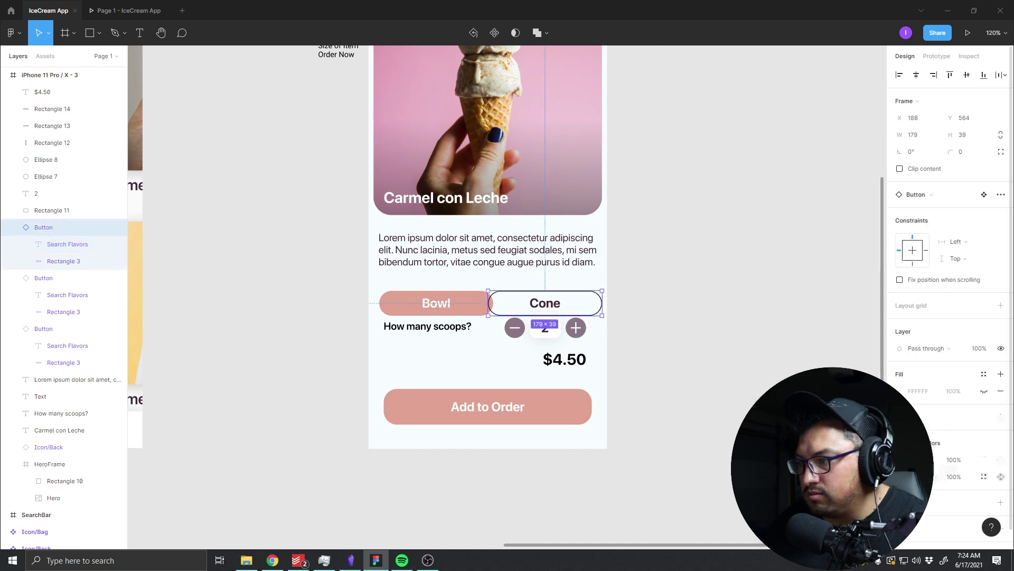
Step: Resize the Cone button to 162 wide and the Bowl button to about 160 wide
click(900, 459)
click(664, 389)
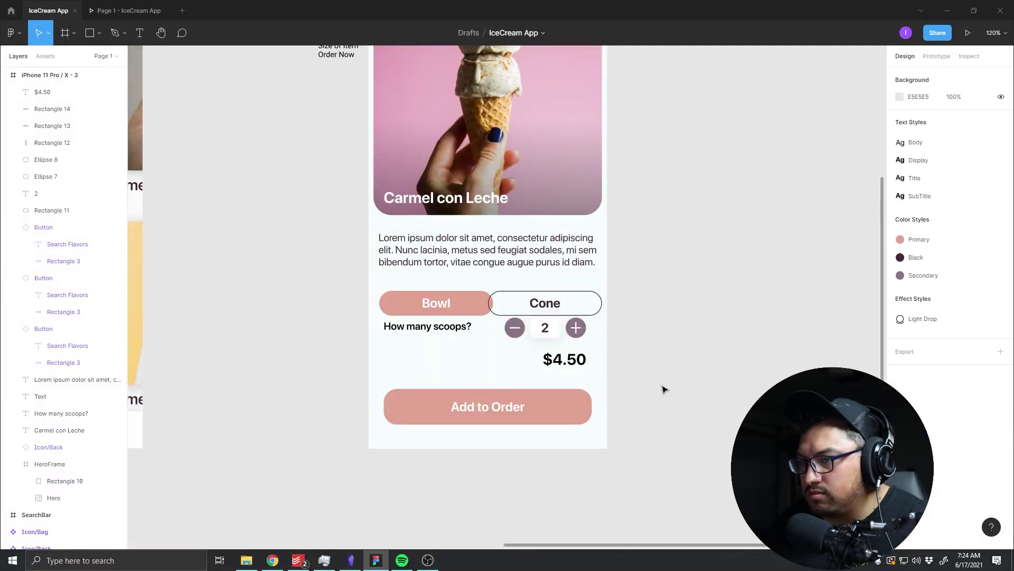
click(523, 303)
drag(487, 307, 497, 308)
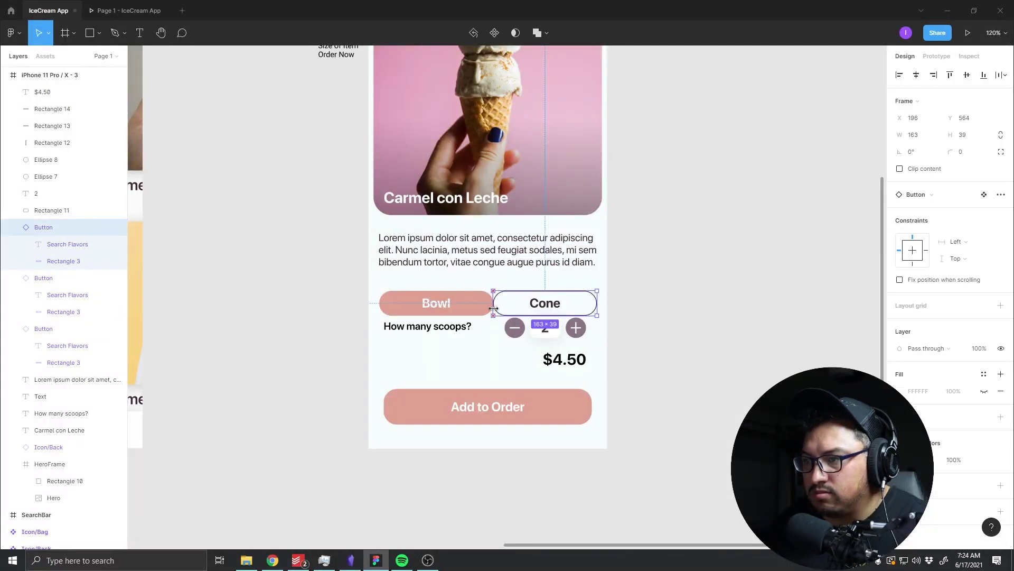
key(ctrl+shift+Right)
key(ctrl+shift+Right)
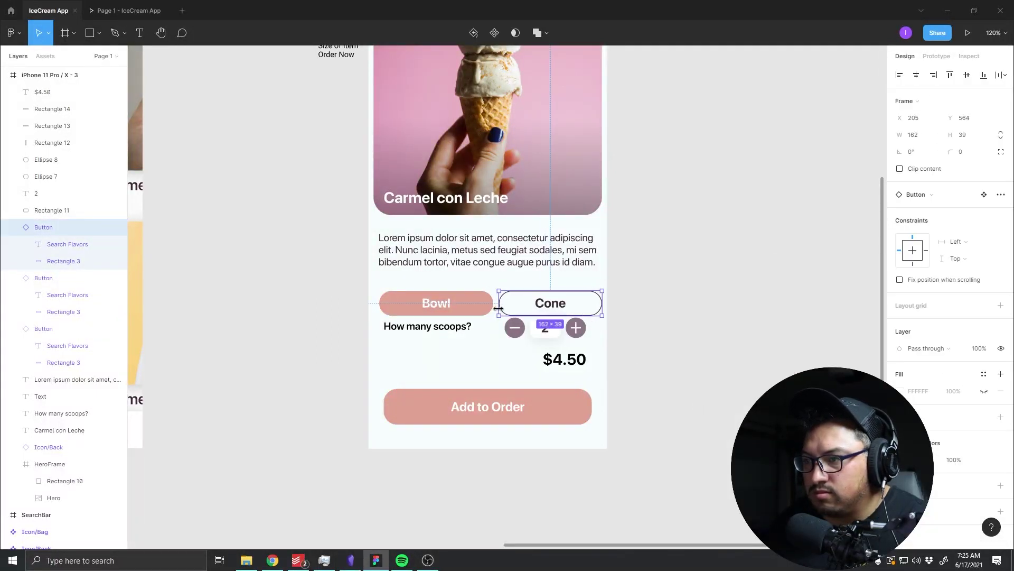
click(489, 307)
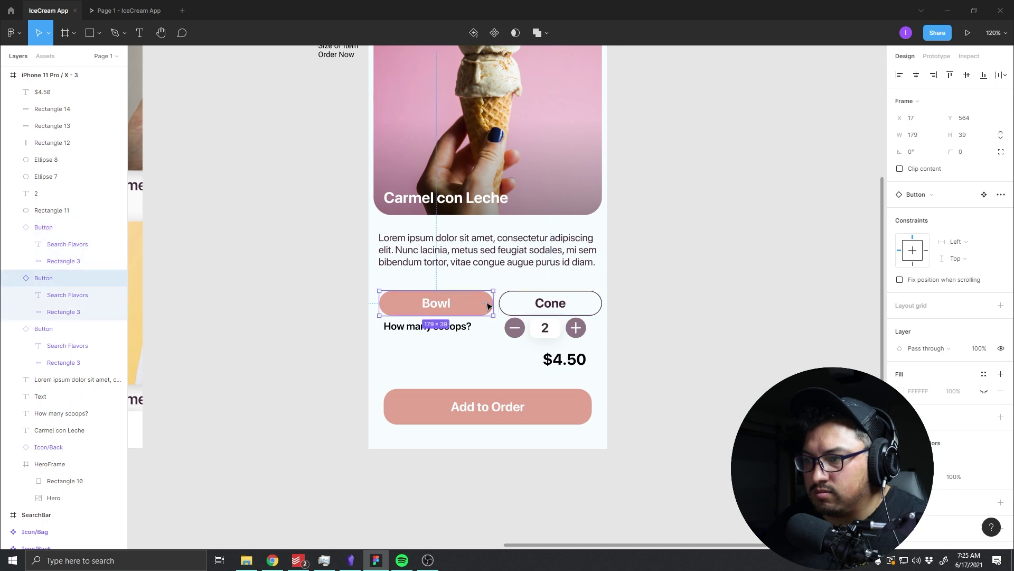
drag(493, 303, 481, 304)
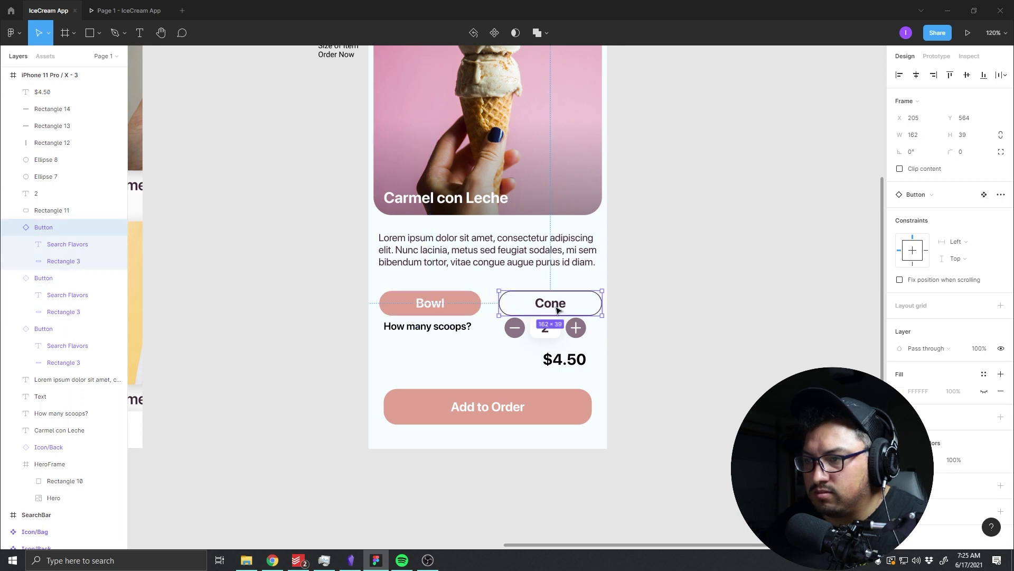
Step: Line up Bowl and Cone in one row and fill Bowl dark plum with the Black style
mouse_move(558, 311)
mouse_down()
mouse_move(546, 311)
mouse_move(550, 301)
mouse_up()
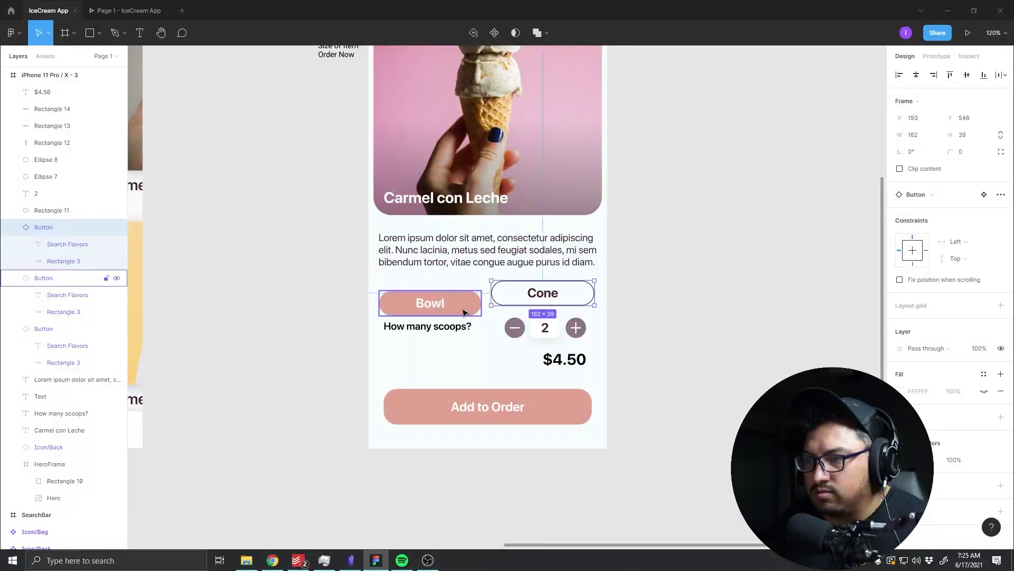
drag(464, 311, 463, 302)
click(478, 323)
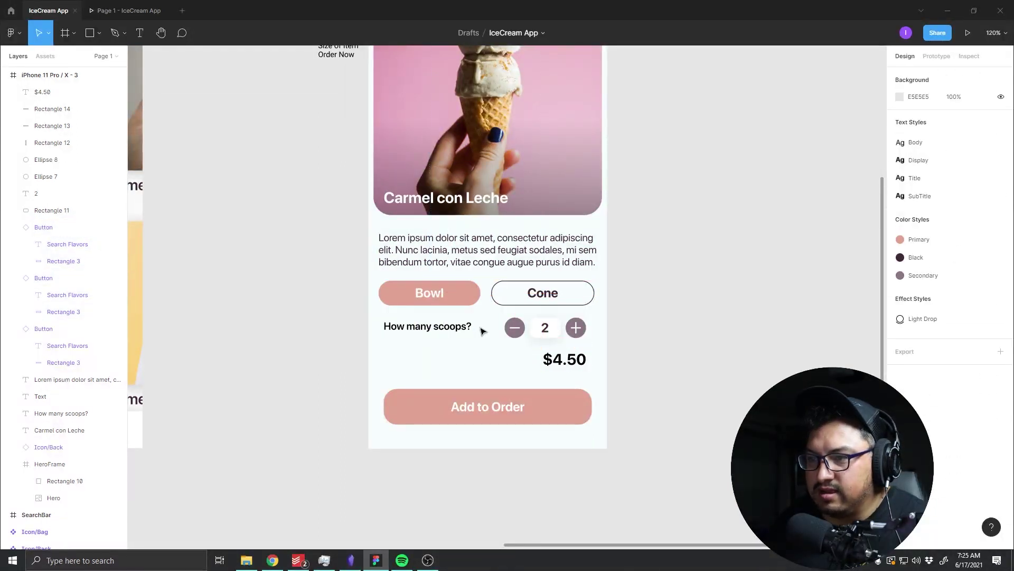
click(454, 292)
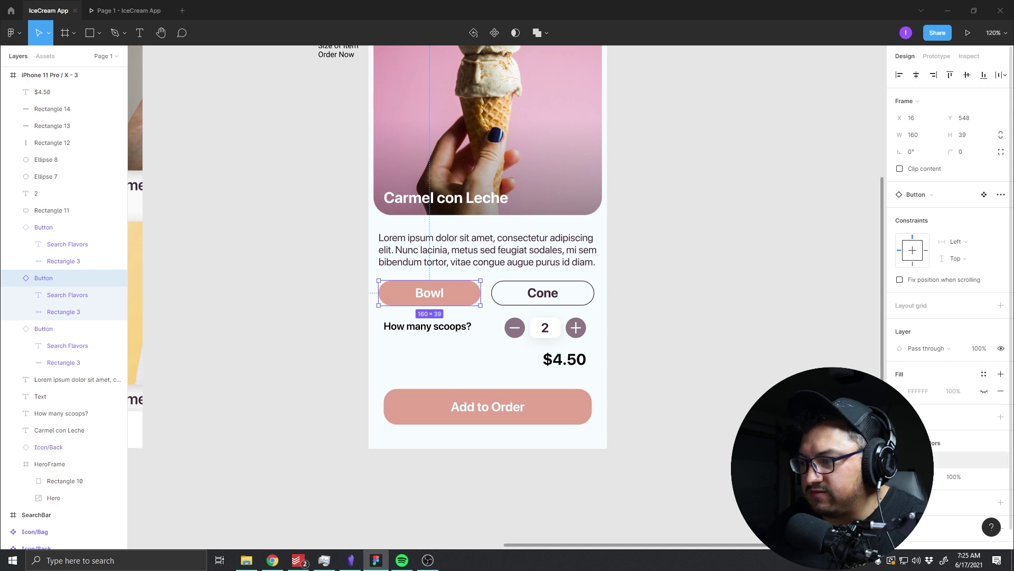
click(951, 459)
Step: Check the Cone button's distances to the frame edges beside Bowl
click(665, 361)
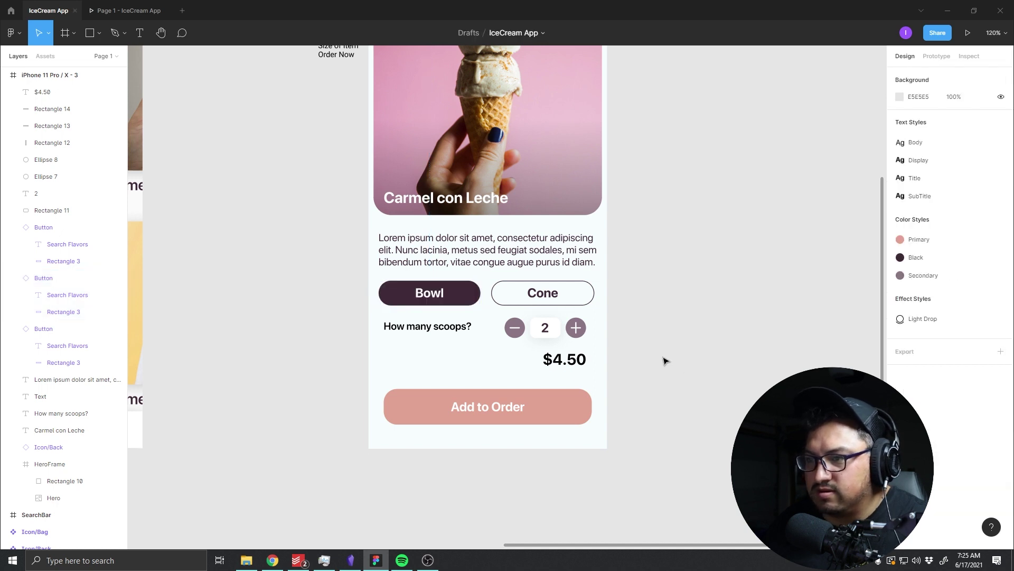
click(511, 295)
shift+click(455, 303)
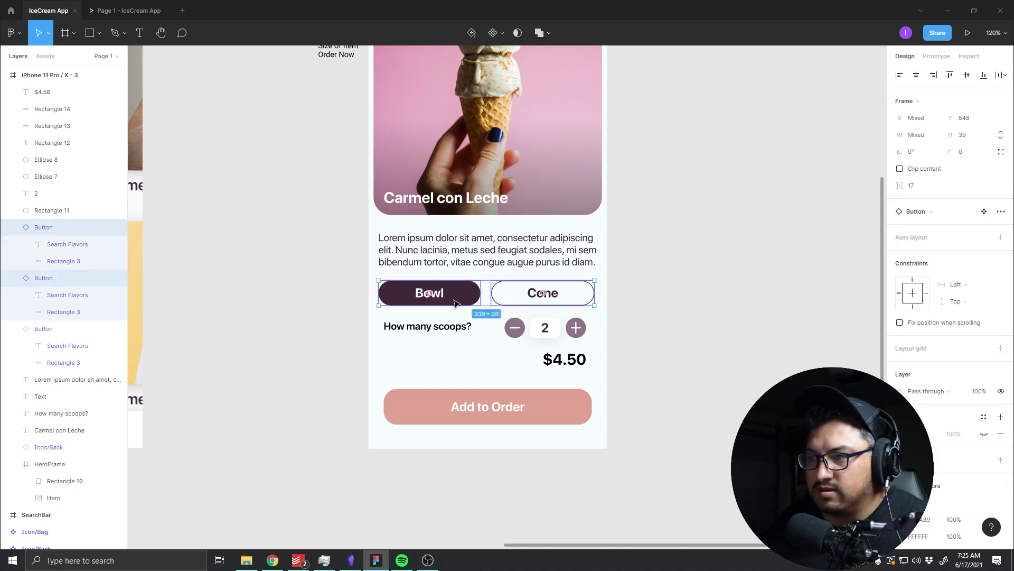
click(641, 310)
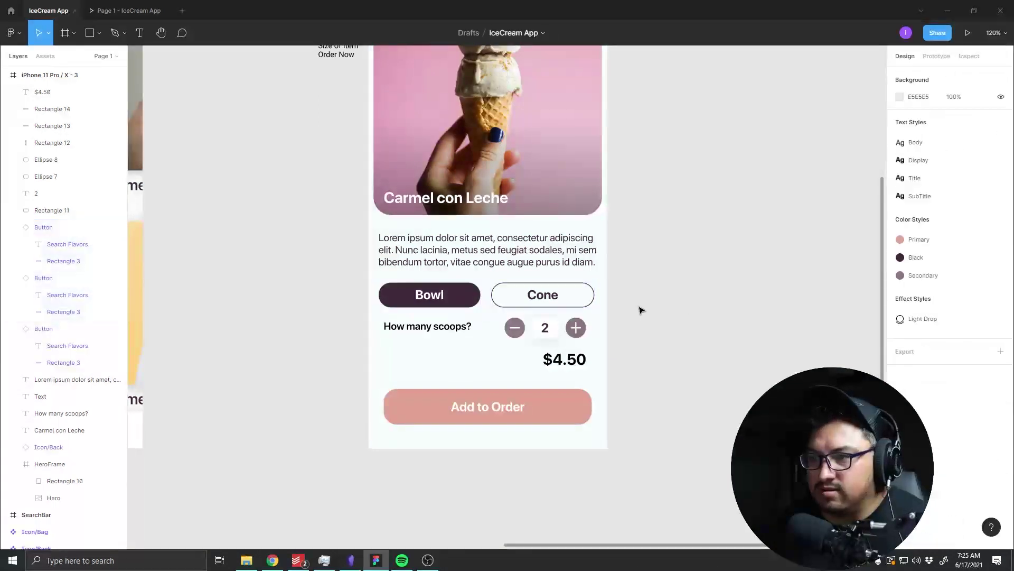
click(412, 299)
click(584, 301)
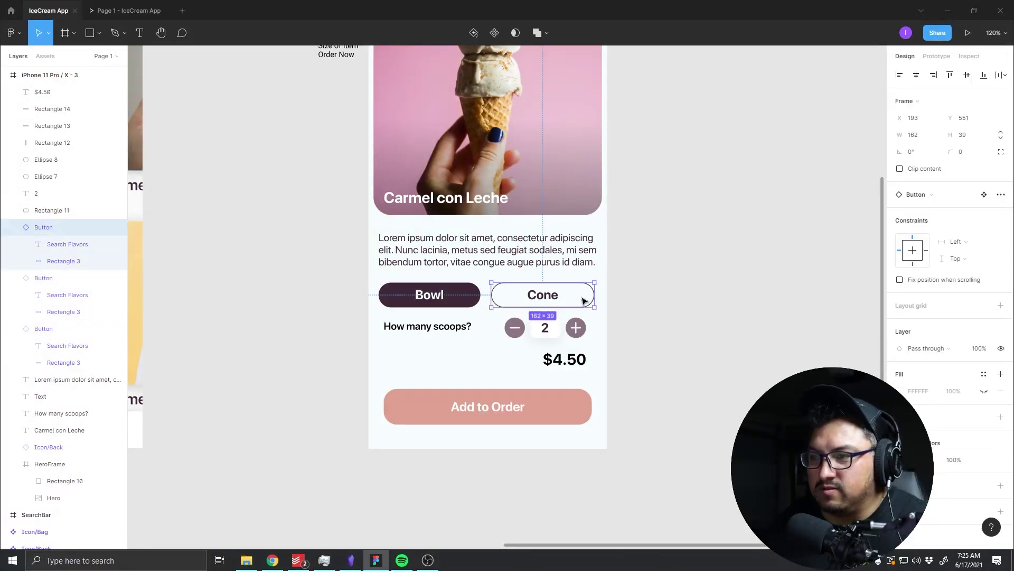
key(alt)
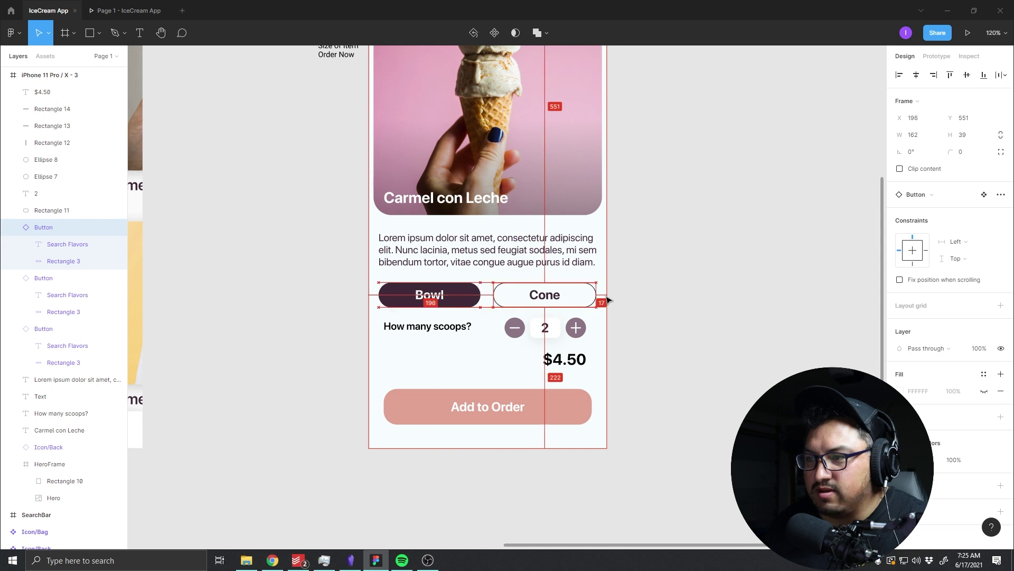
click(601, 310)
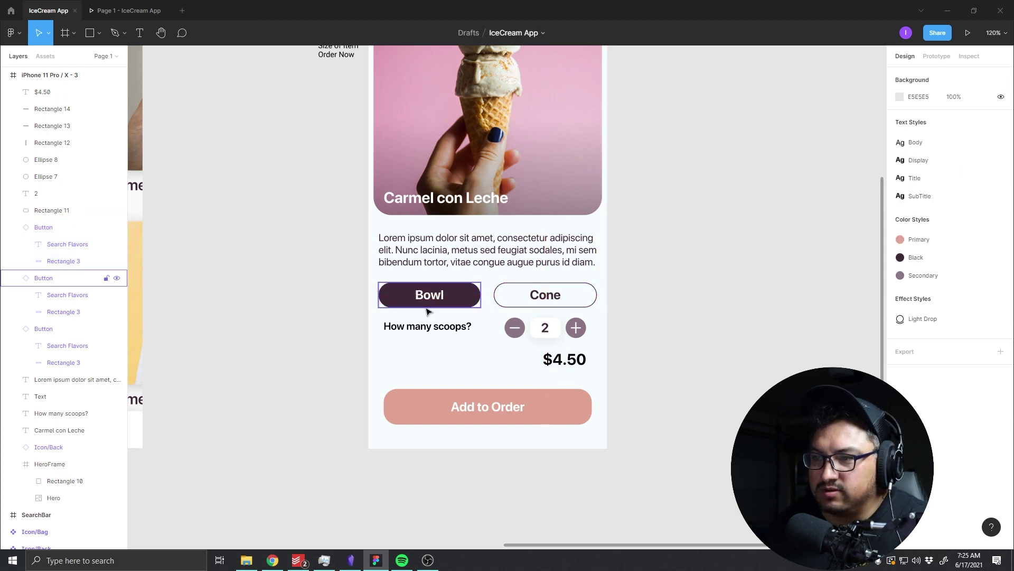
Step: Change the Cone label text to a lighter grey-purple
click(454, 305)
click(487, 301)
double_click(563, 296)
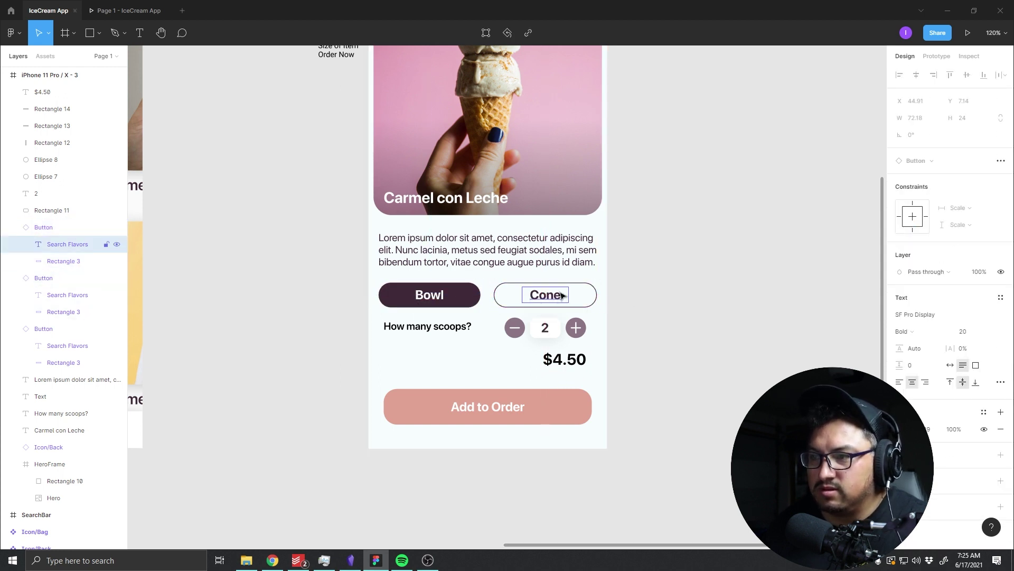
click(901, 429)
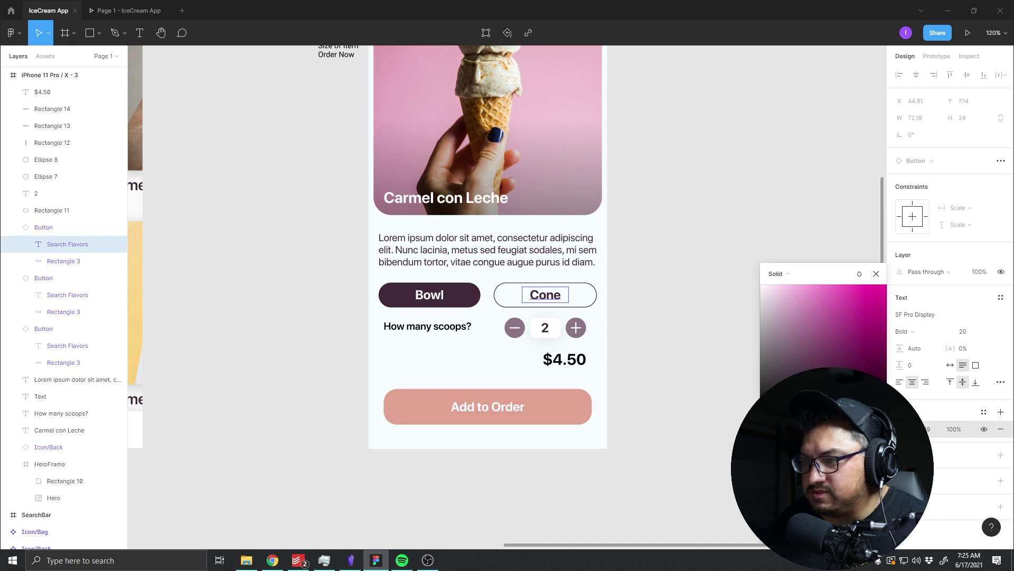
click(782, 339)
click(696, 424)
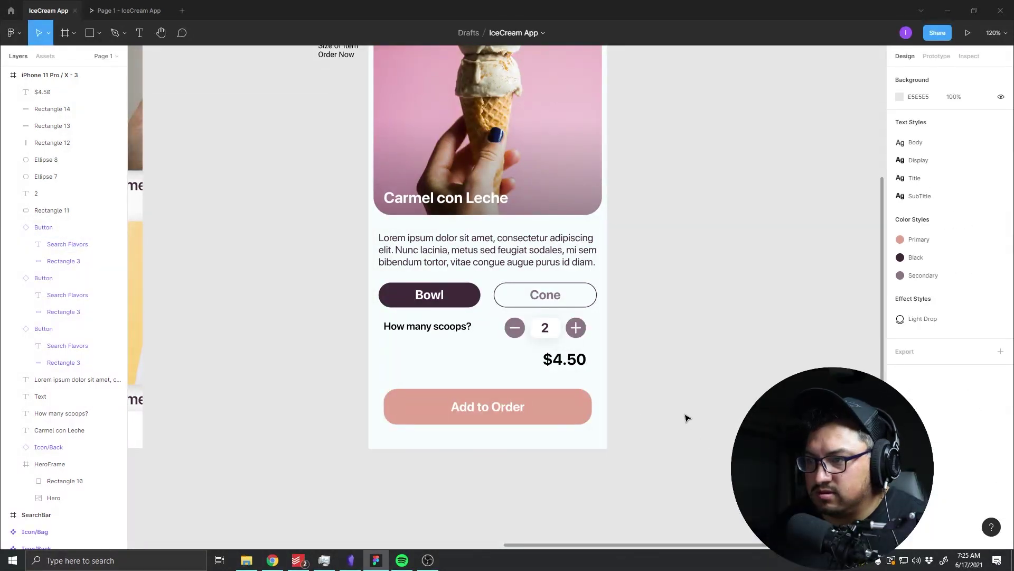
Step: Lighten the Cone button's outline colour and compare it with the Bowl button
click(500, 297)
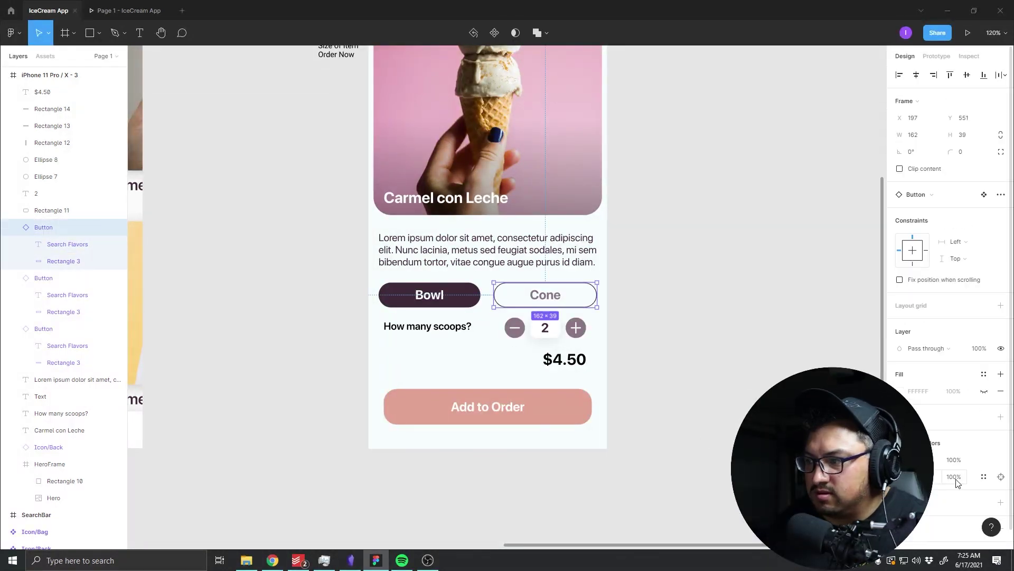
click(901, 476)
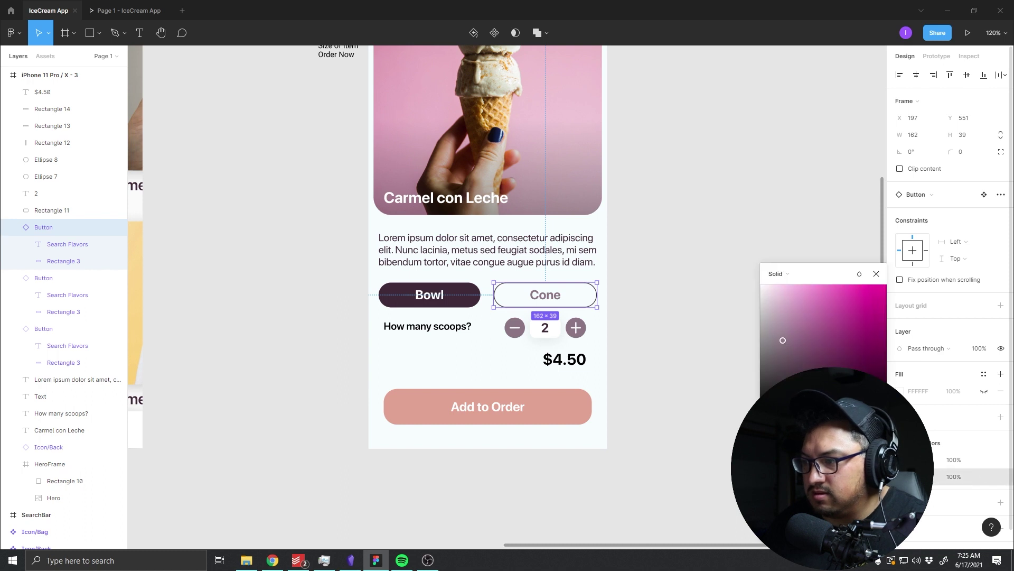
click(901, 460)
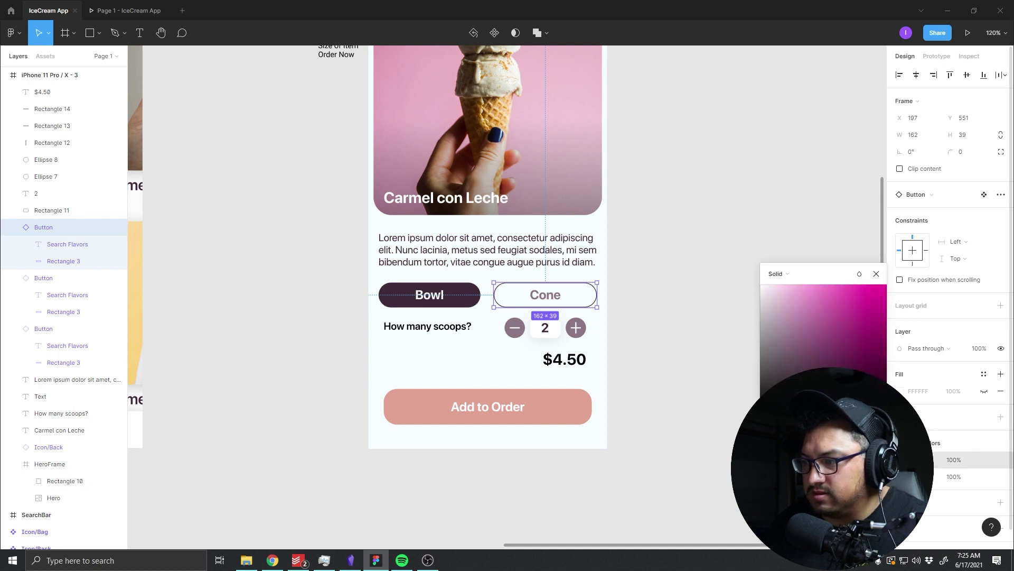
click(639, 417)
click(427, 293)
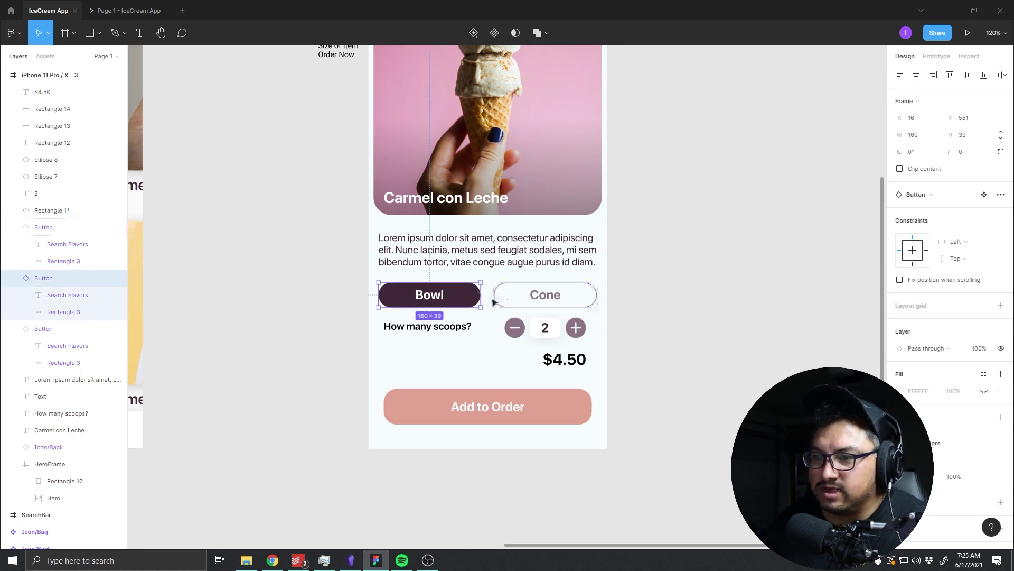
click(657, 317)
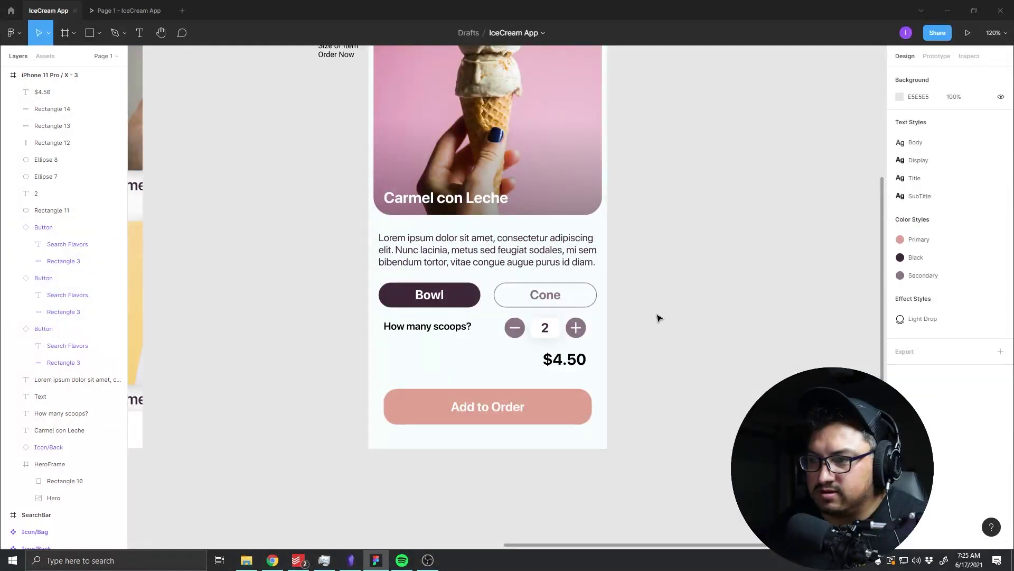
click(563, 306)
click(571, 376)
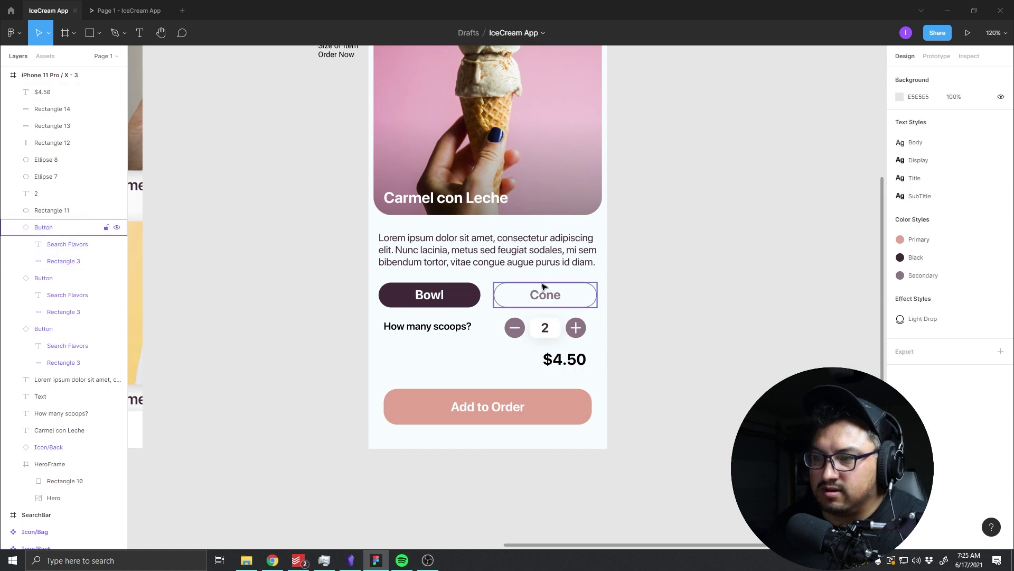
click(454, 296)
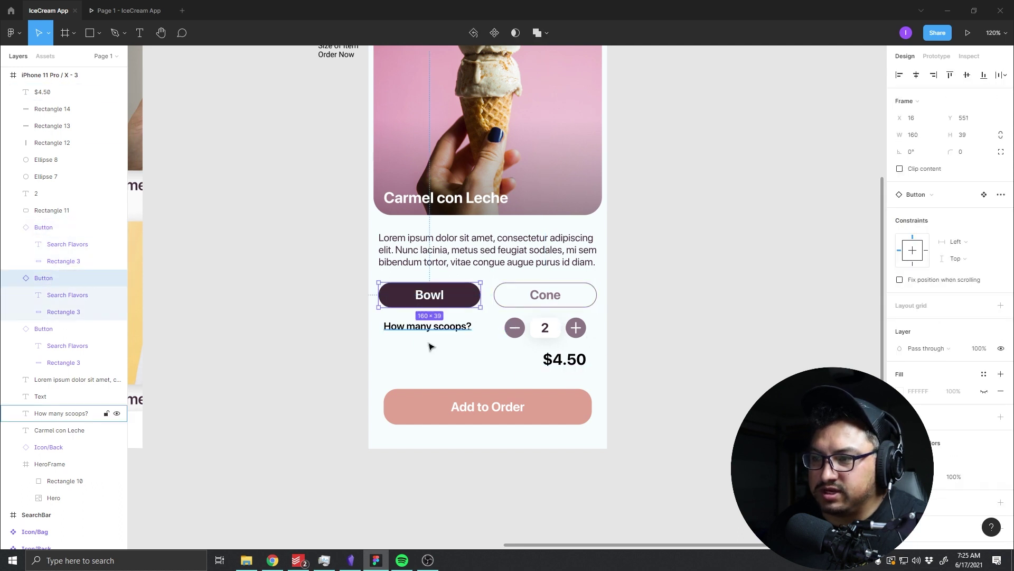
Step: Narrow the Add to Order button to 242 px and place the $4.50 price left of it
mouse_move(584, 361)
mouse_down()
mouse_move(439, 373)
mouse_move(577, 372)
mouse_up()
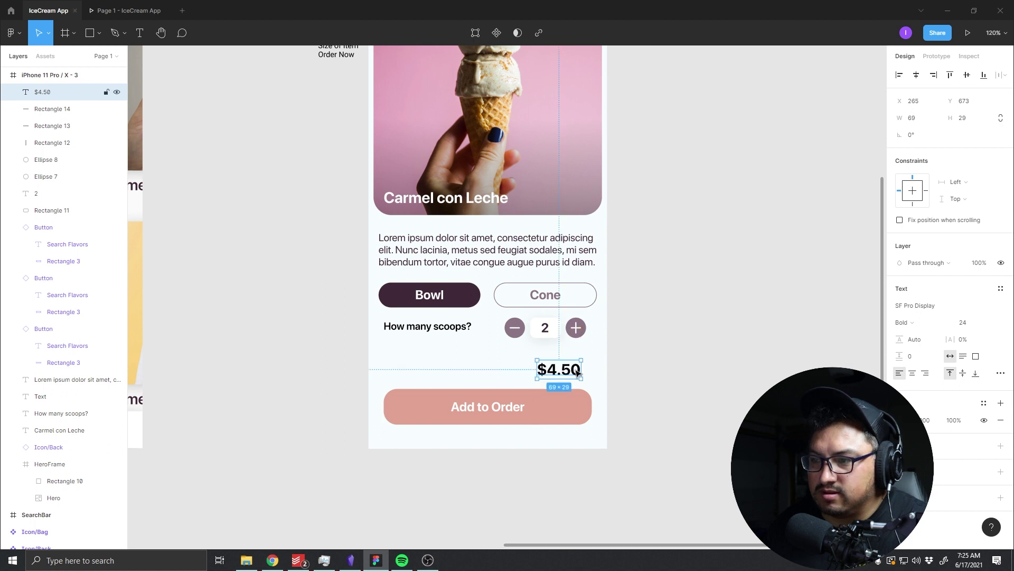
click(391, 410)
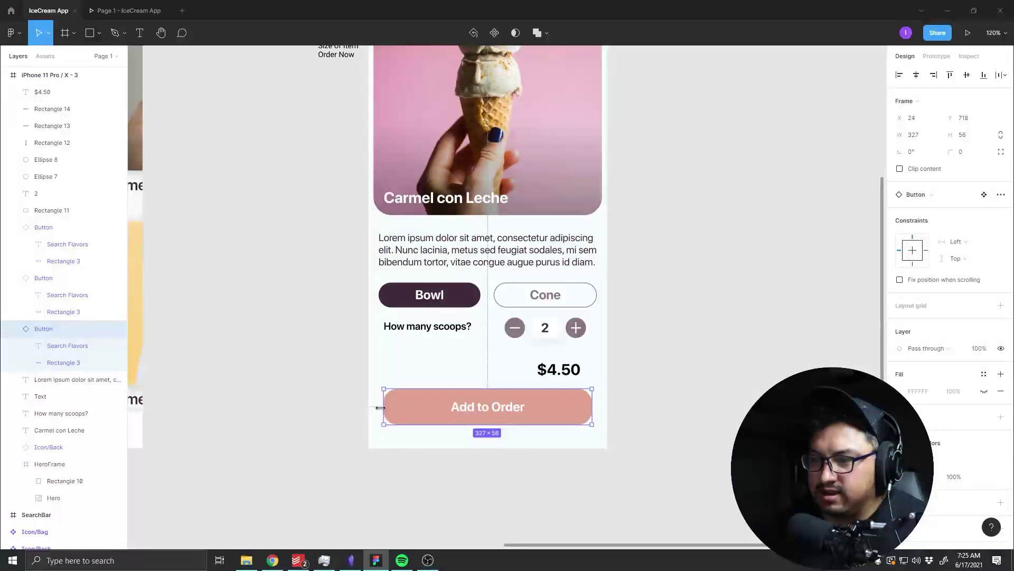
mouse_move(384, 407)
mouse_down()
mouse_move(447, 408)
mouse_move(379, 403)
mouse_move(438, 407)
mouse_up()
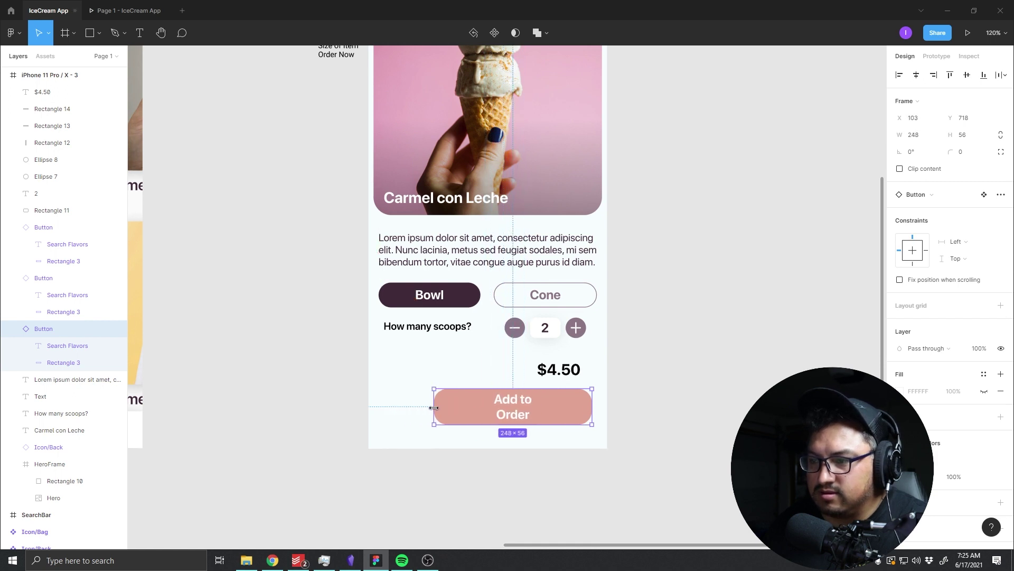
drag(559, 370, 413, 407)
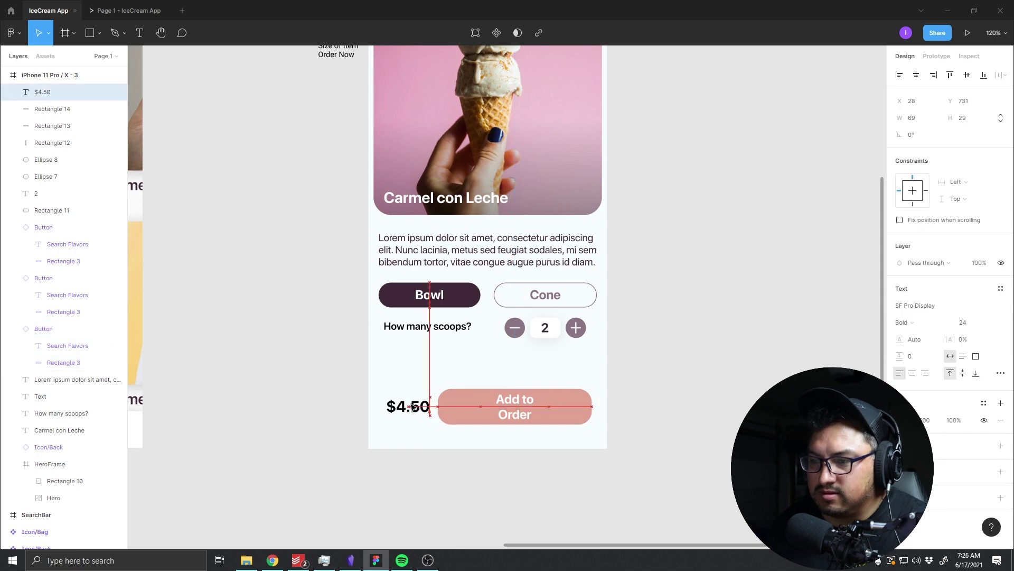
click(485, 409)
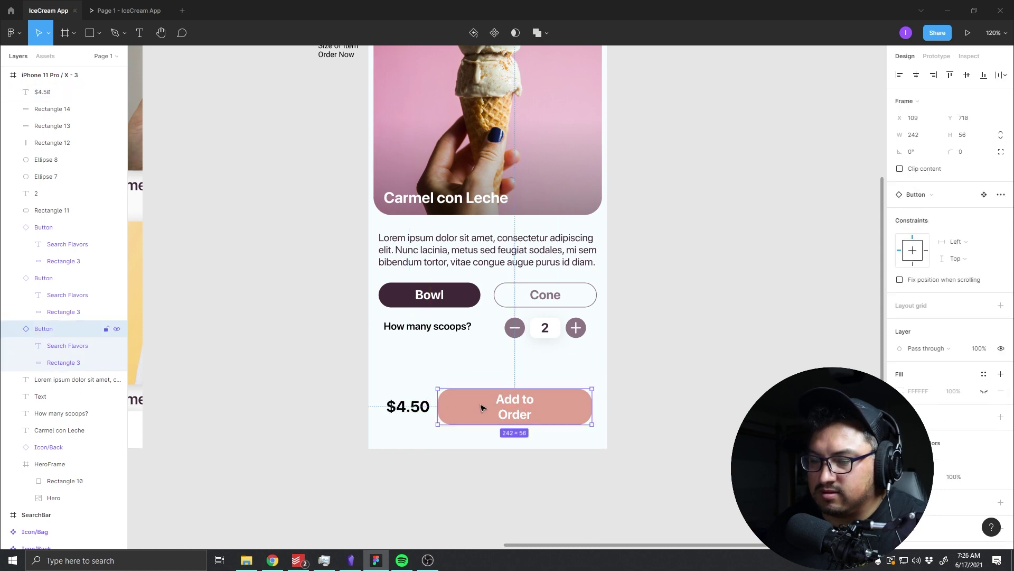
Step: Set the home screen's Search Flavors label to auto width
scroll(481, 407, left, 5)
scroll(589, 349, left, 10)
double_click(415, 388)
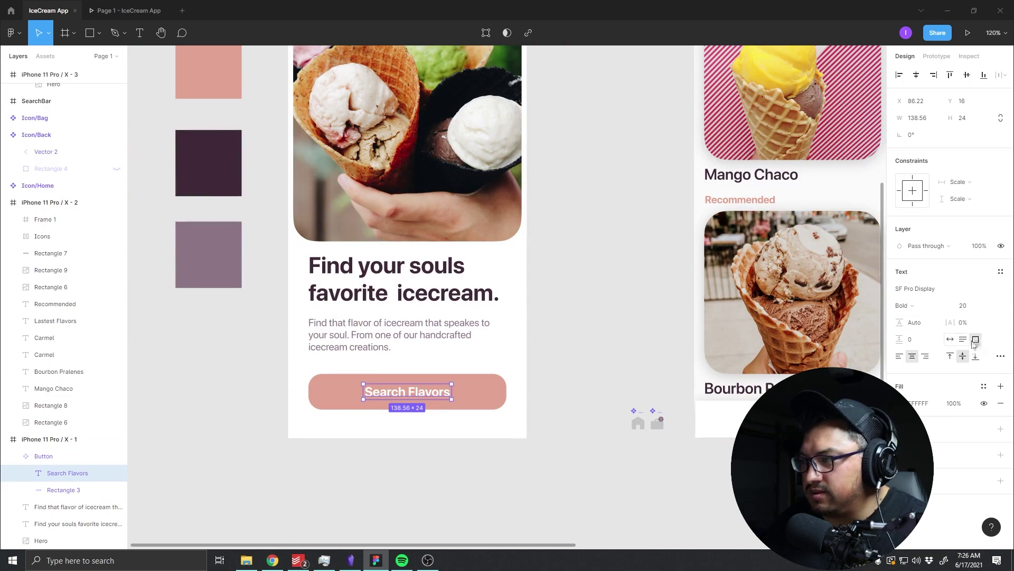
click(950, 339)
drag(634, 356, 230, 302)
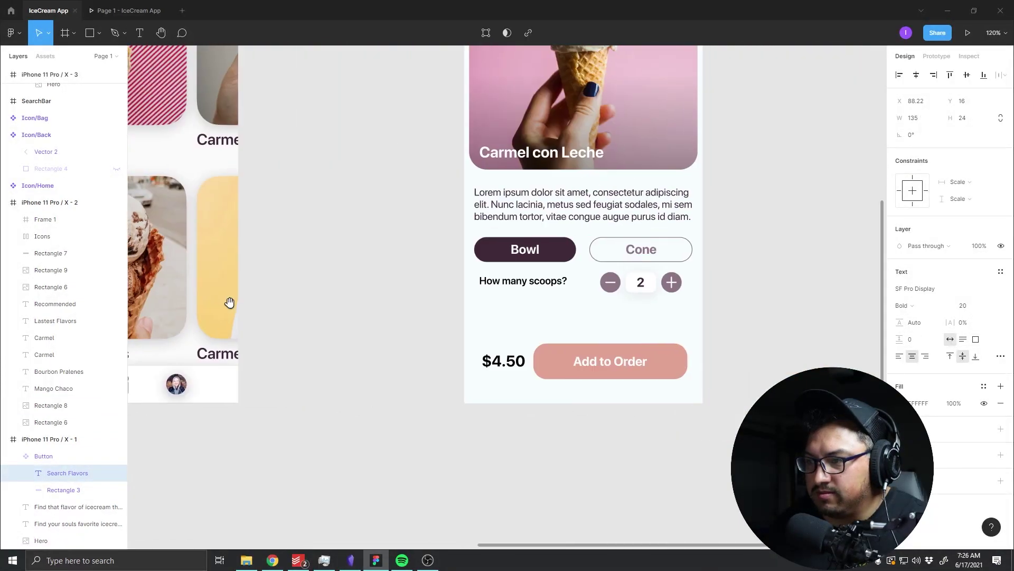
scroll(229, 302, right, 4)
click(511, 374)
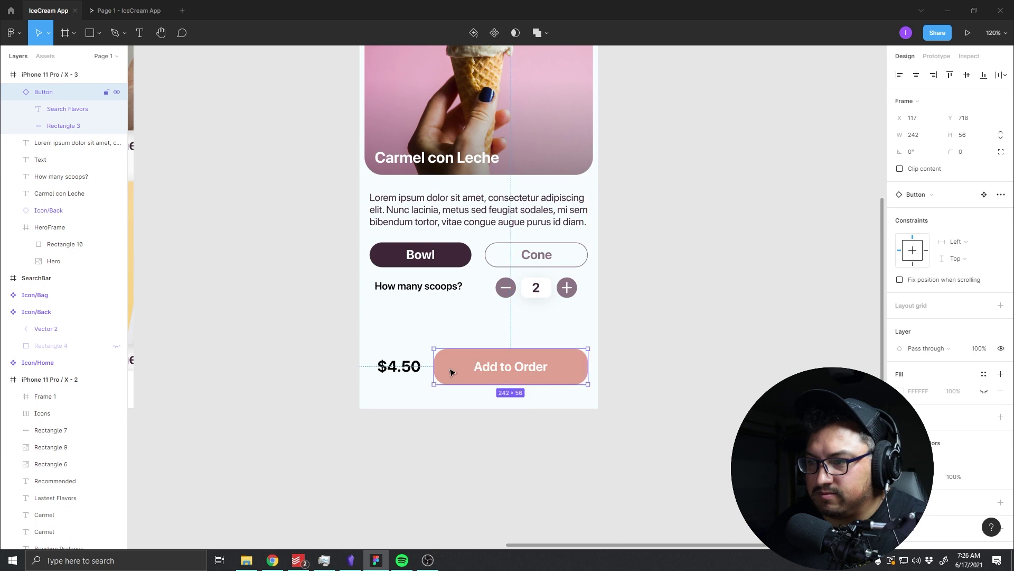
click(430, 367)
Step: Nudge the How many scoops? row and Bowl/Cone buttons lower above the price row
scroll(645, 369, up, 2)
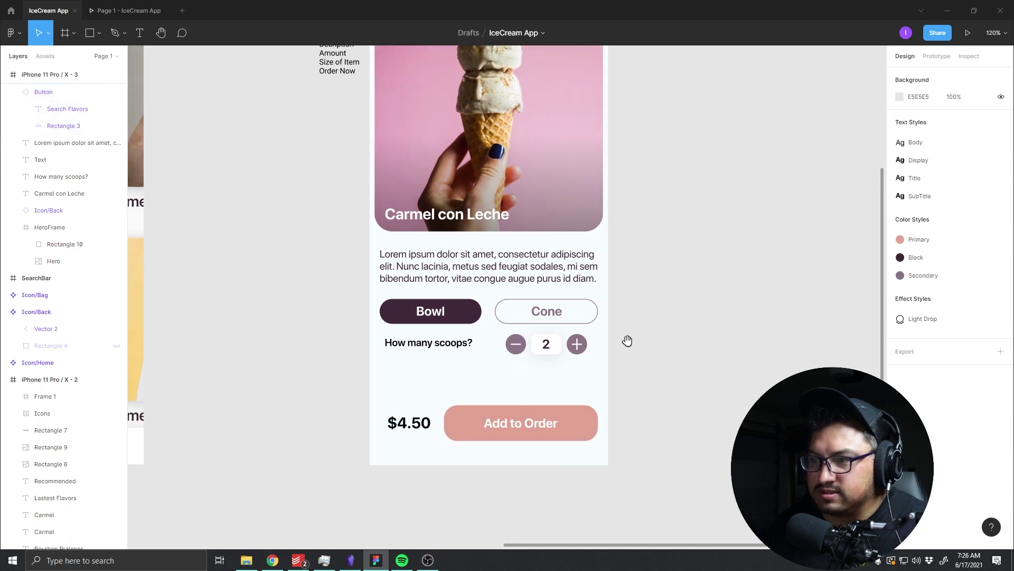
drag(629, 373, 380, 344)
key(shift+Down)
key(shift+Down)
key(shift+Down)
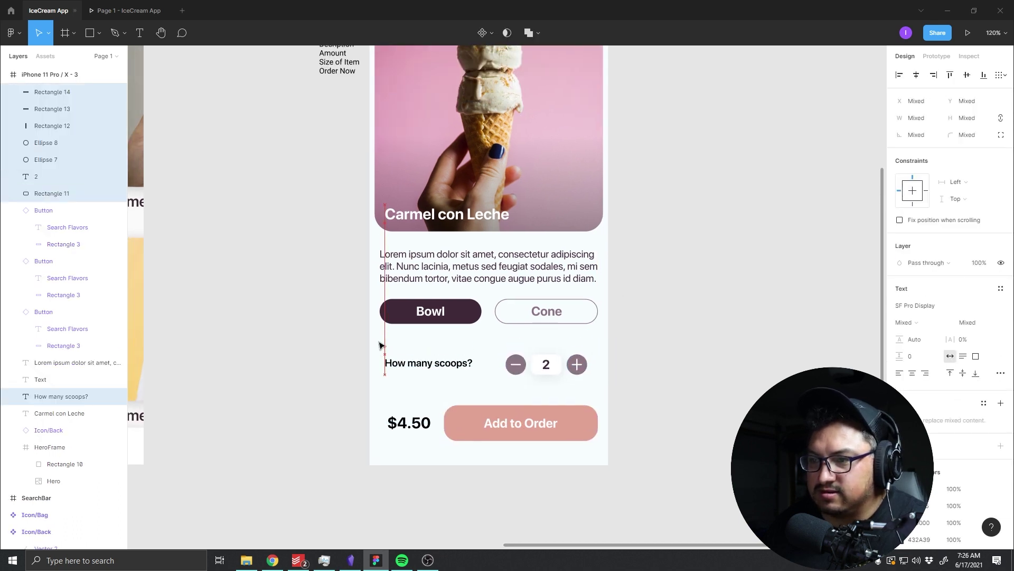
key(shift+Down)
key(shift+Down)
key(shift+Down)
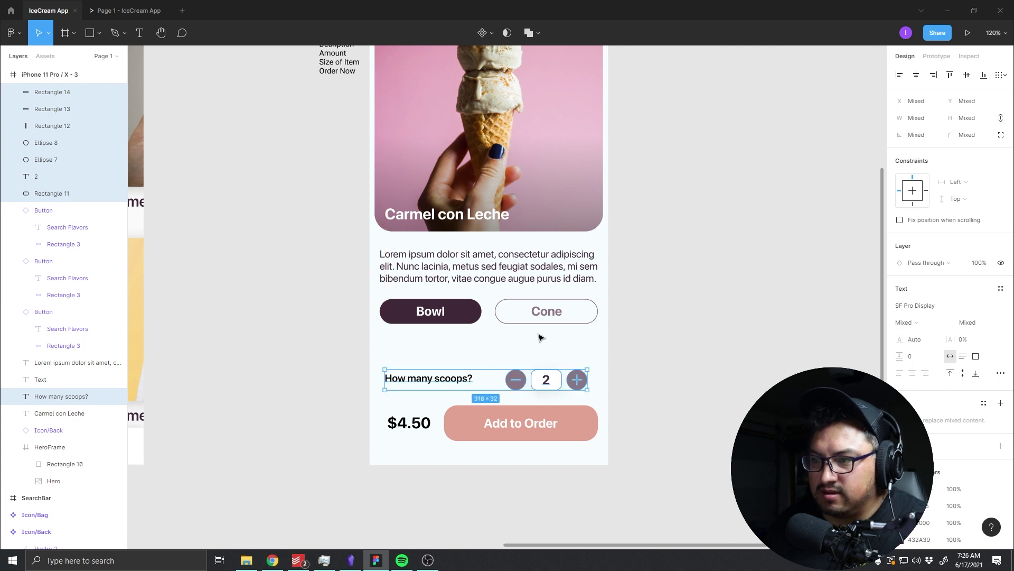
drag(540, 337, 379, 297)
key(shift+Left)
key(shift+Down)
key(shift+Down)
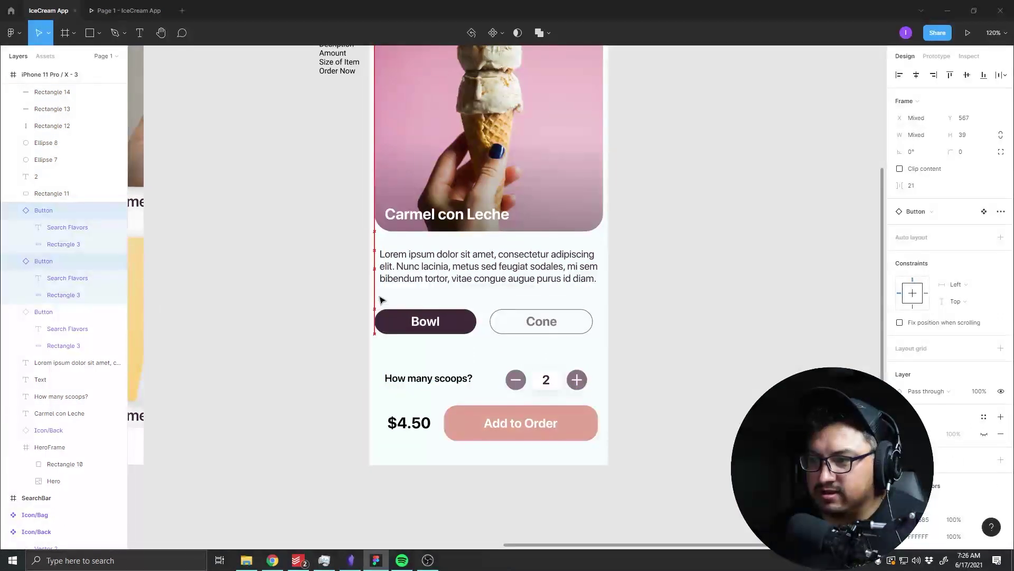
key(shift+Down)
key(shift+Down)
key(shift+Down)
click(565, 368)
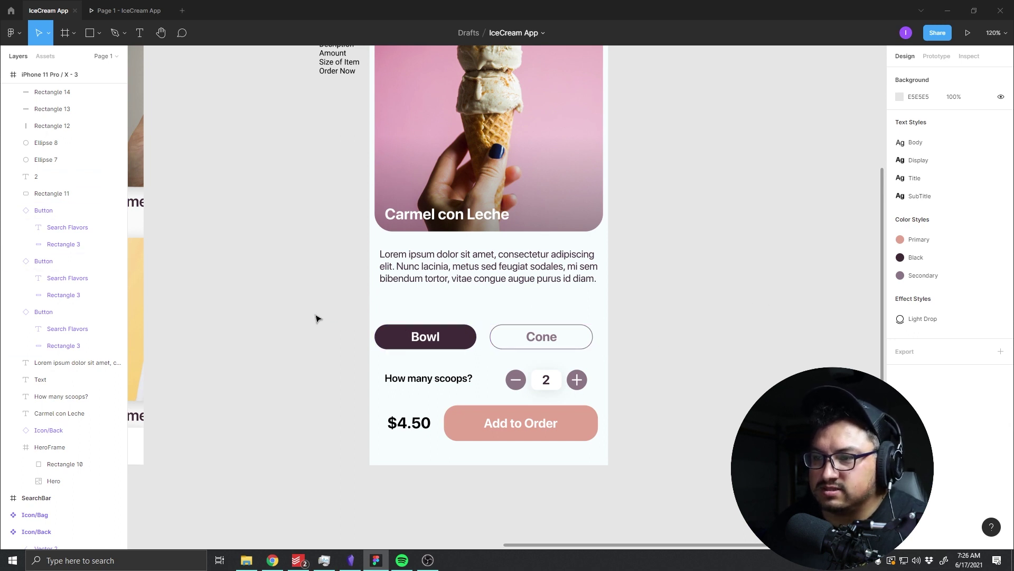
mouse_move(315, 317)
mouse_down()
mouse_move(639, 403)
mouse_move(349, 353)
mouse_up()
key(shift+Up)
key(shift+Up)
Step: Shift the Bowl and Cone buttons right onto the 16 px side margins
click(388, 336)
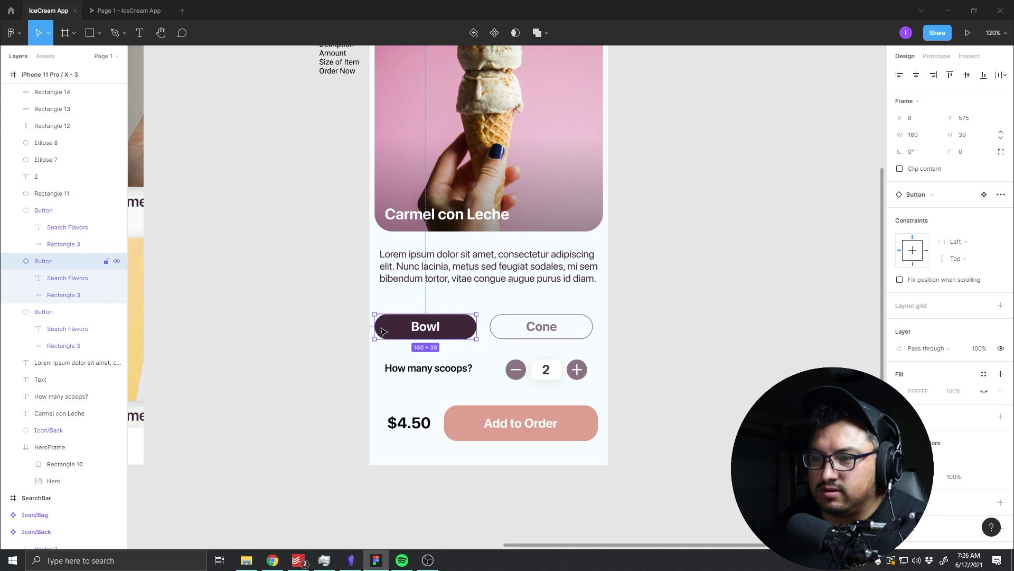
drag(372, 329, 377, 329)
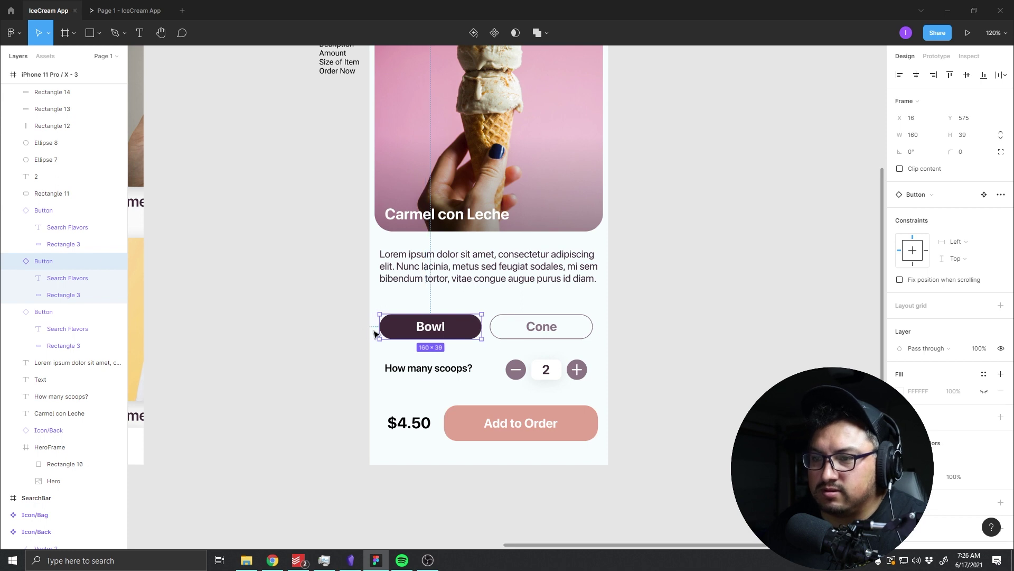
click(587, 325)
key(shift+Right)
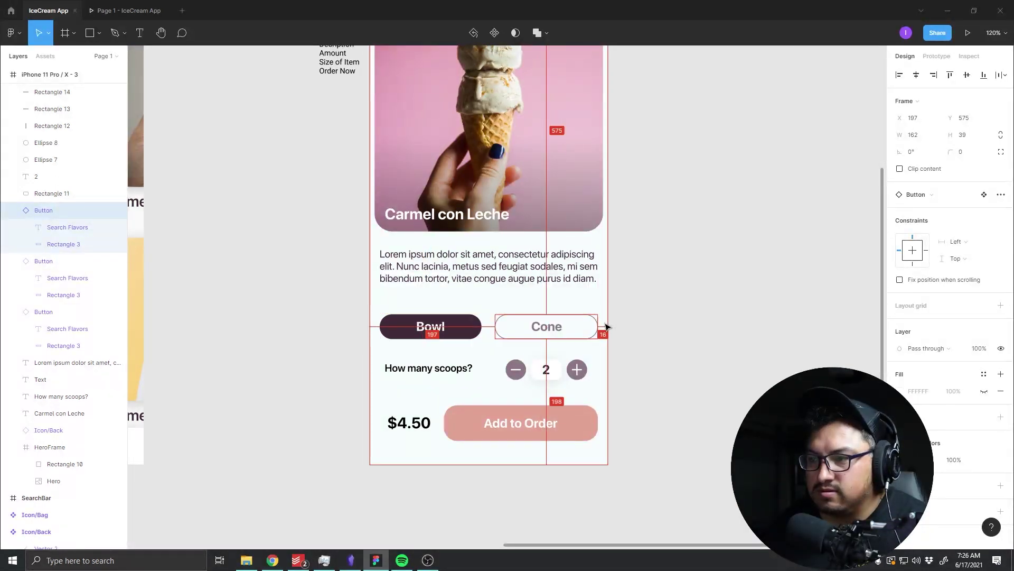
click(623, 324)
Step: Align the How many scoops? label with its stepper and move the rows down 20 px
click(402, 373)
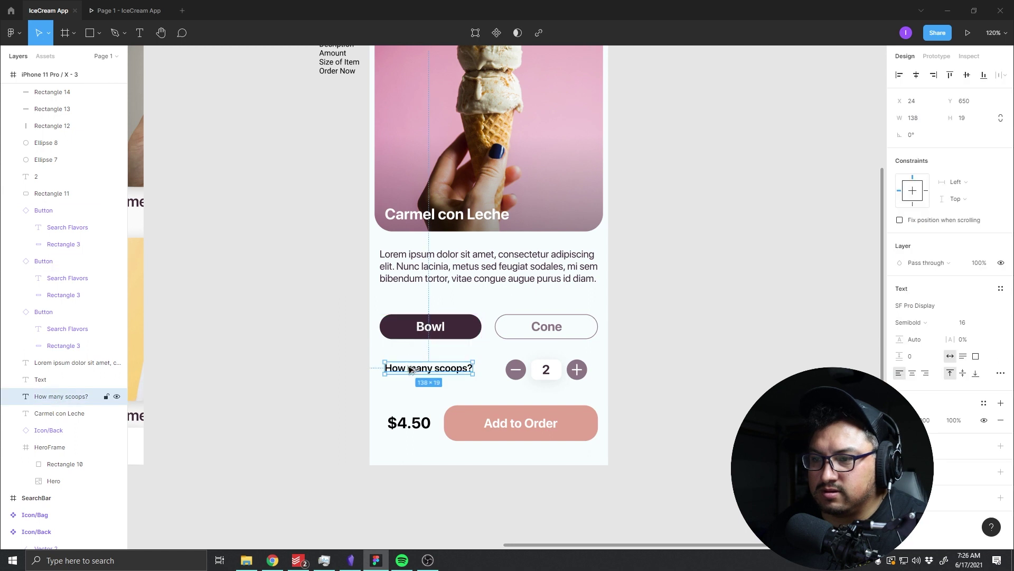
drag(409, 369, 410, 370)
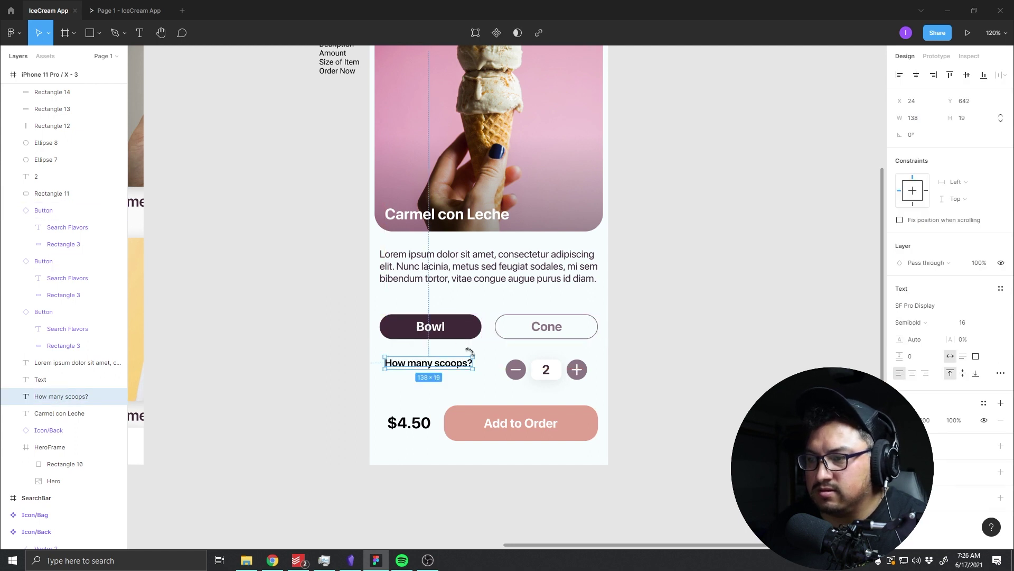
mouse_move(504, 361)
mouse_down()
mouse_move(600, 390)
mouse_move(343, 317)
mouse_up()
key(Up)
key(Up)
key(Up)
click(624, 379)
key(shift+Down)
key(shift+Down)
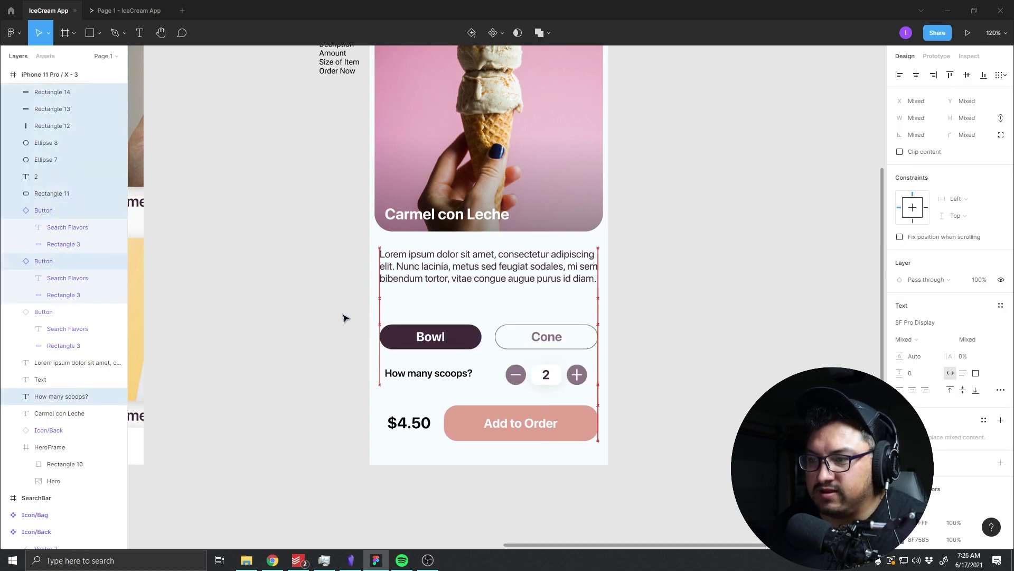
Step: Move the home screen's header frame up 8 px
click(702, 312)
drag(612, 224, 534, 358)
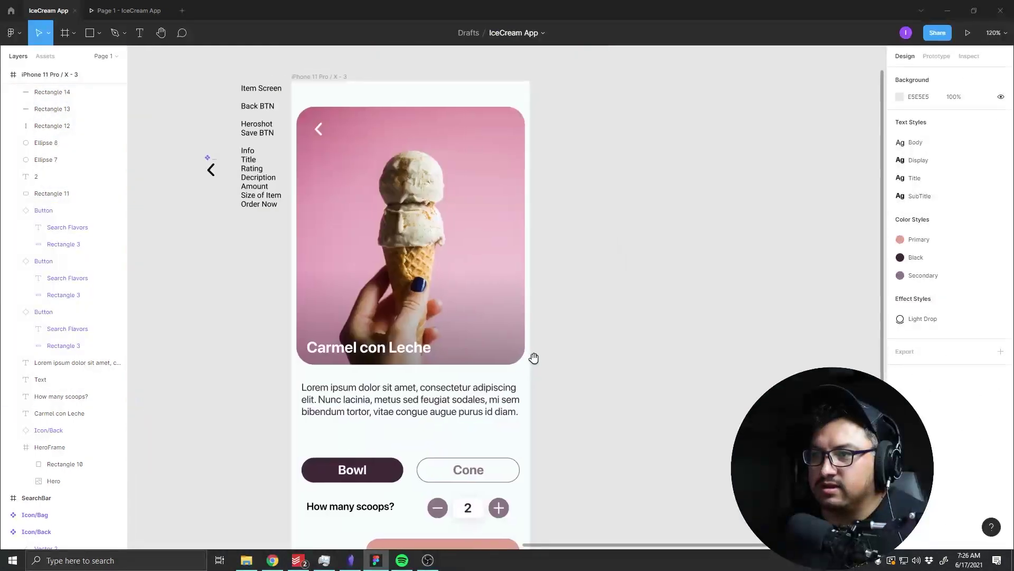
scroll(534, 358, down, 2)
scroll(486, 353, down, 2)
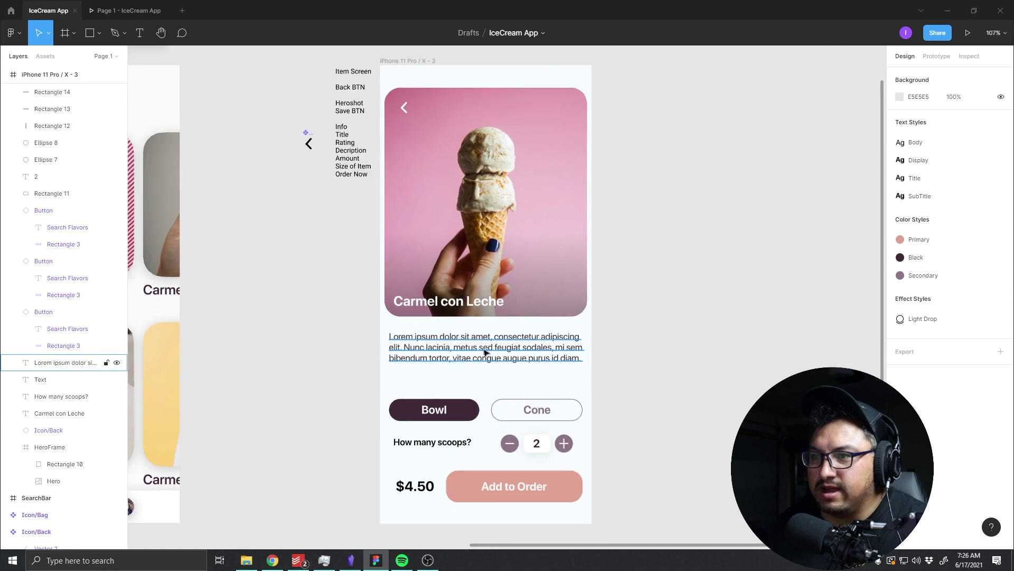
scroll(685, 274, left, 6)
scroll(484, 296, left, 4)
scroll(581, 159, left, 1)
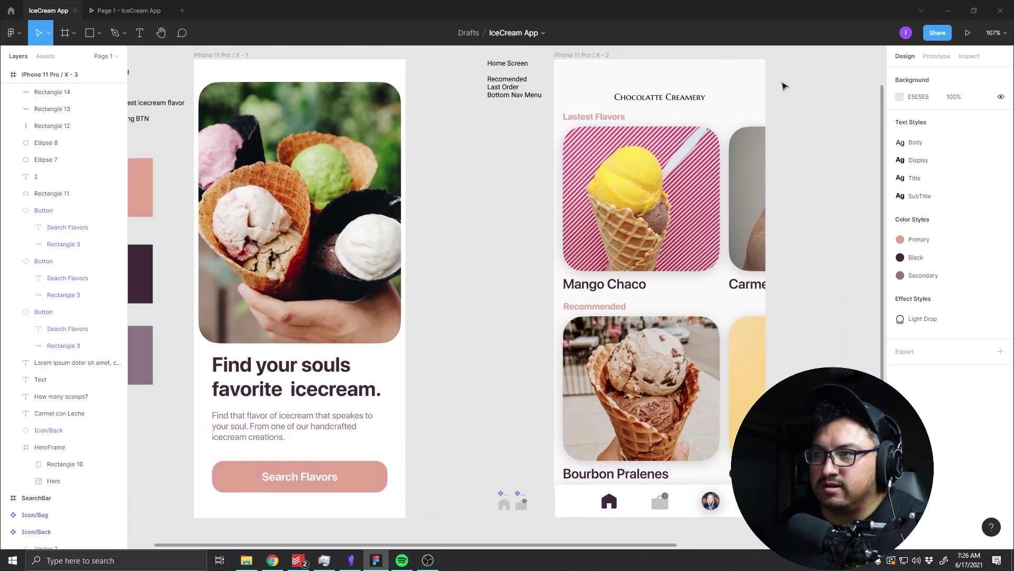
click(664, 94)
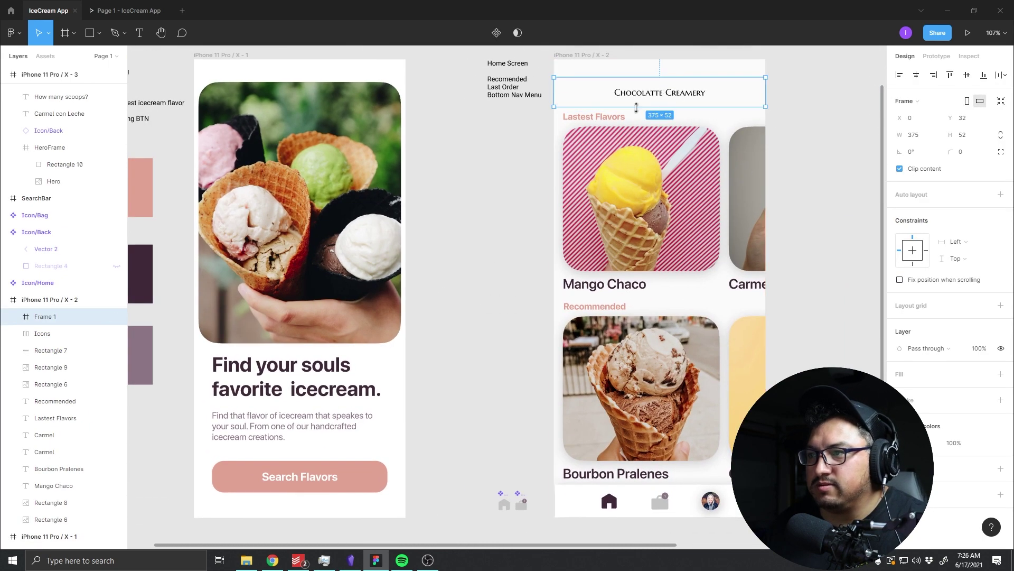
key(Up)
key(Up)
key(Up)
Step: Pan the canvas to center the home screen with the item screen beside it
scroll(659, 96, up, 1)
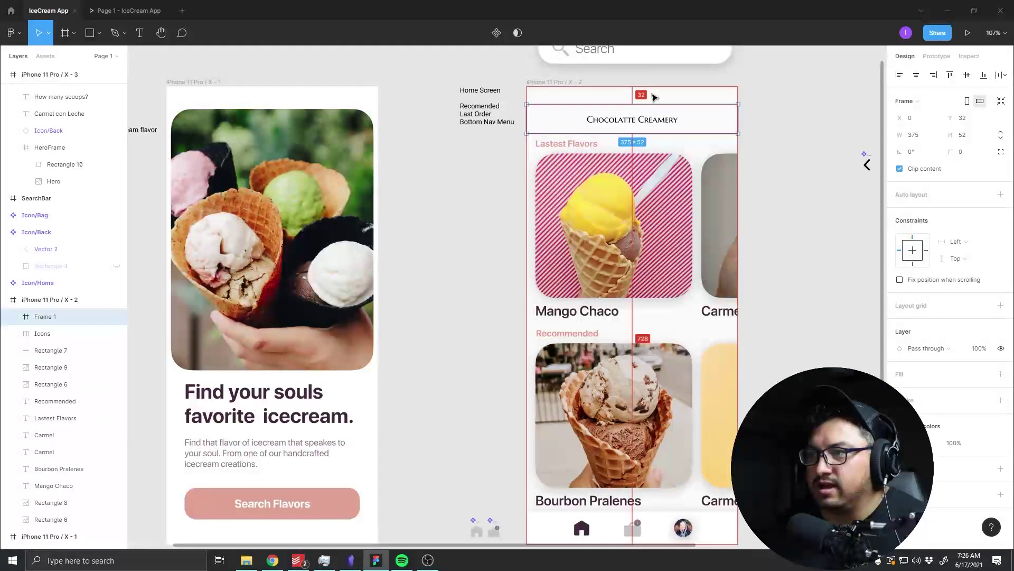
scroll(761, 107, right, 7)
drag(548, 135, 686, 143)
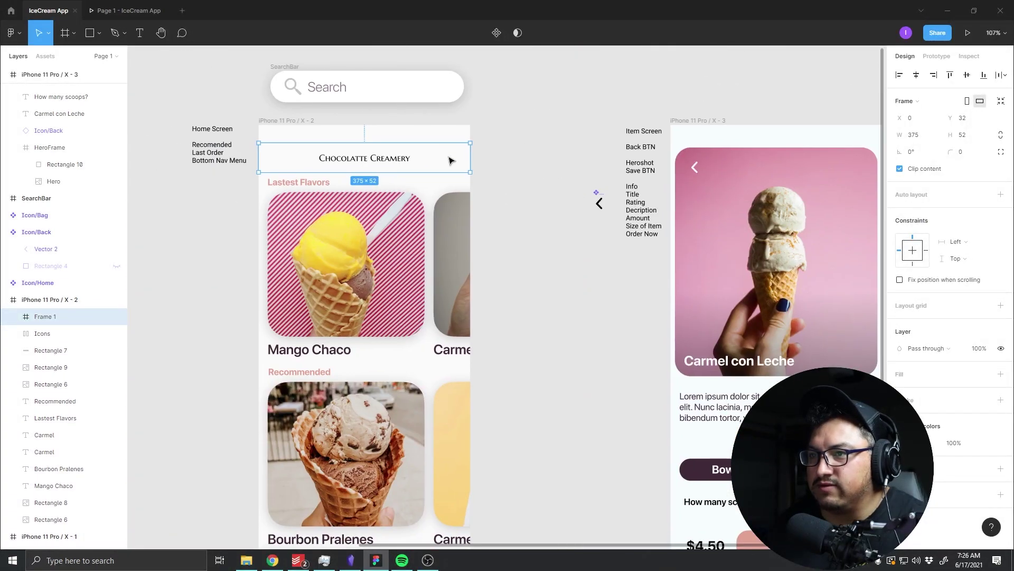
drag(576, 221, 482, 201)
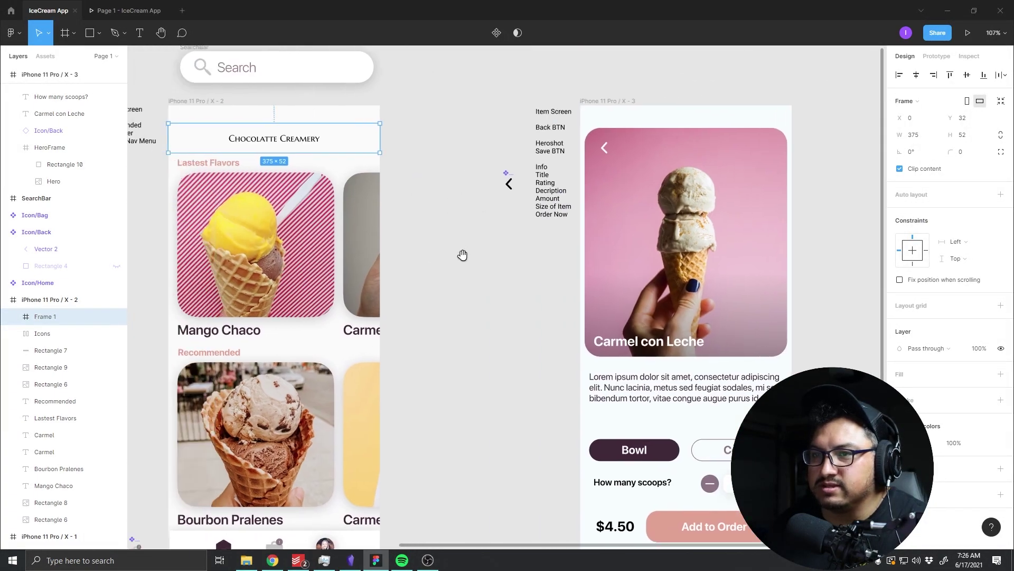
mouse_move(464, 254)
mouse_down()
mouse_move(736, 265)
mouse_move(543, 271)
mouse_up()
drag(629, 312, 476, 304)
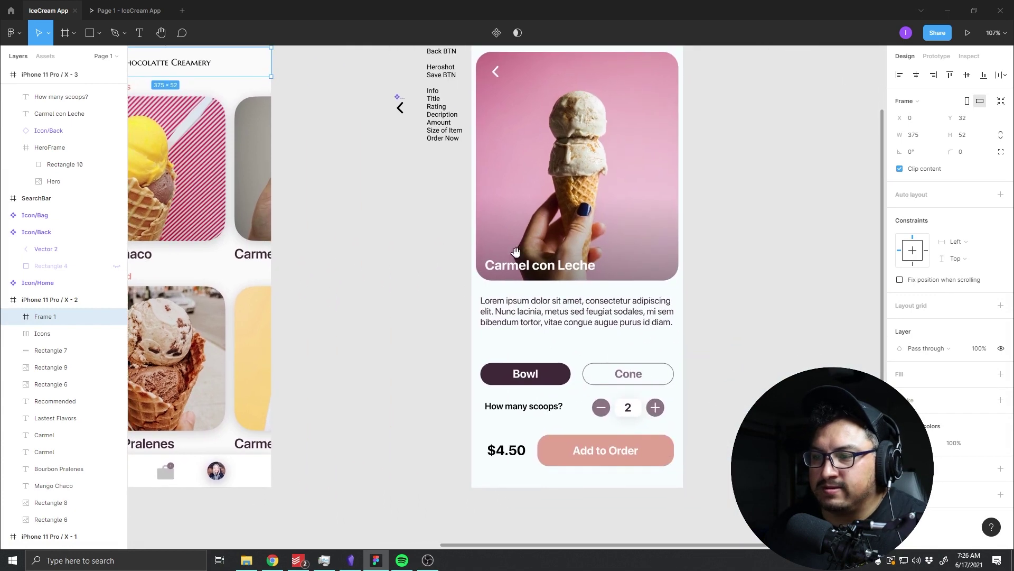
drag(573, 300, 854, 315)
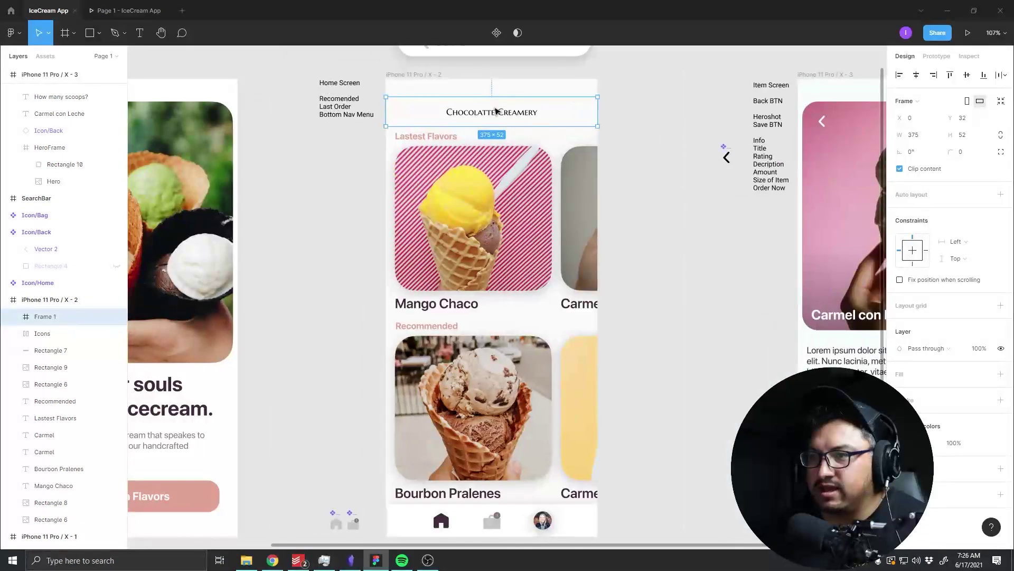
Step: Sample the item screen's colour into the home frame fill, then undo it to keep FAFAFA
key(Escape)
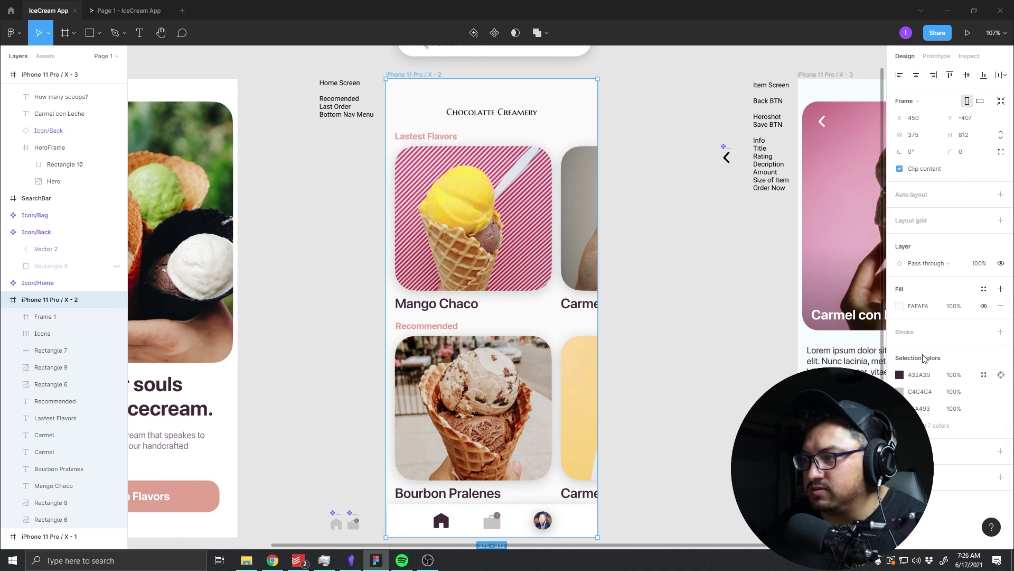
click(900, 307)
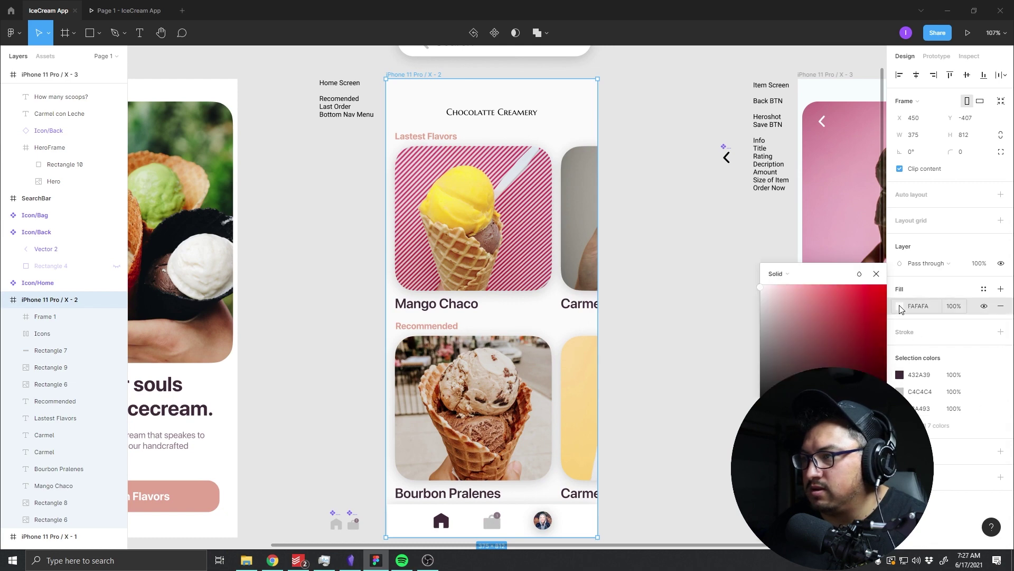
key(i)
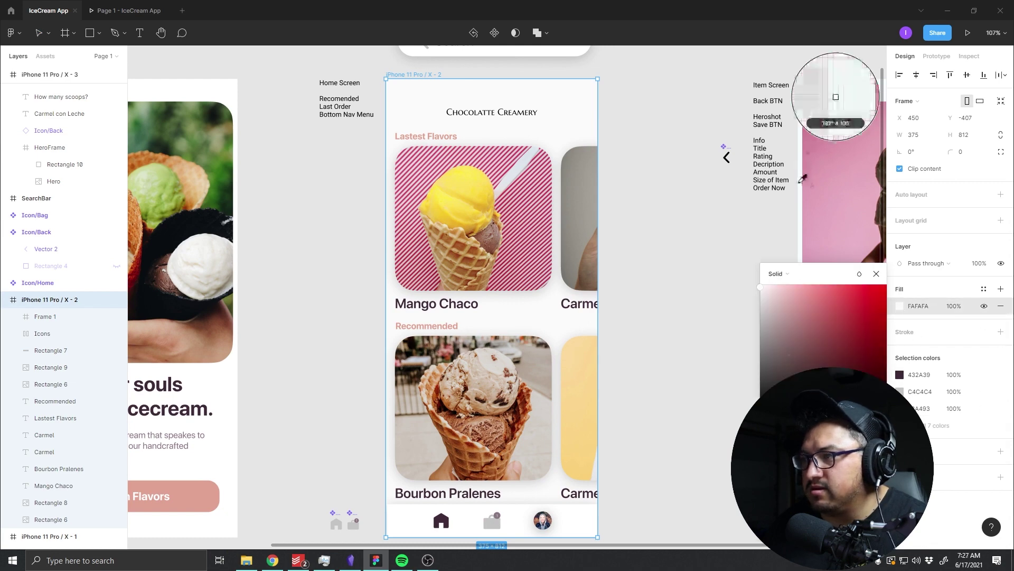
click(836, 97)
click(708, 267)
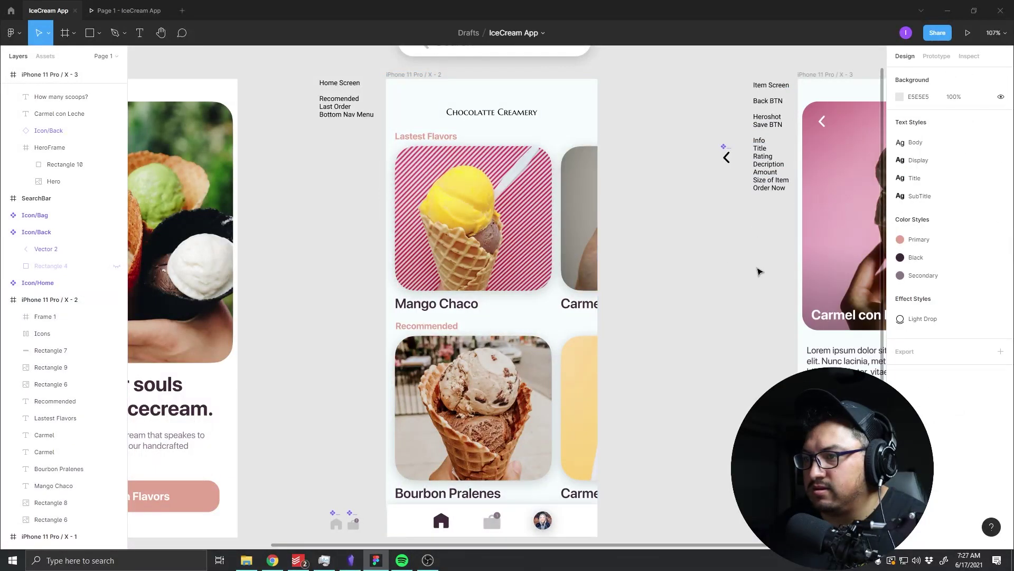
key(ctrl+z)
Step: Fit both screens in view and select the F5FDFF item screen frame
drag(750, 268, 451, 192)
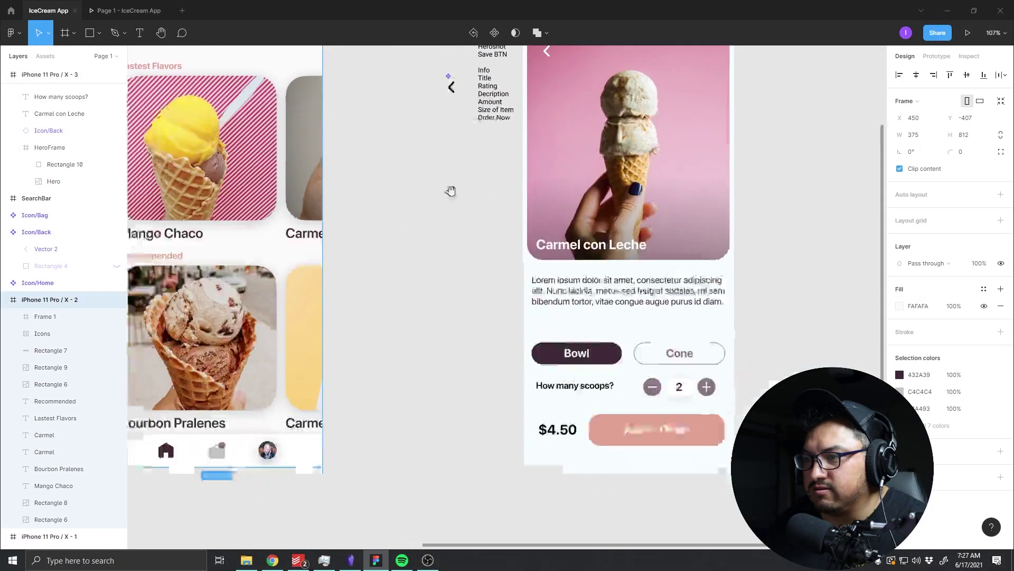
drag(331, 354, 555, 389)
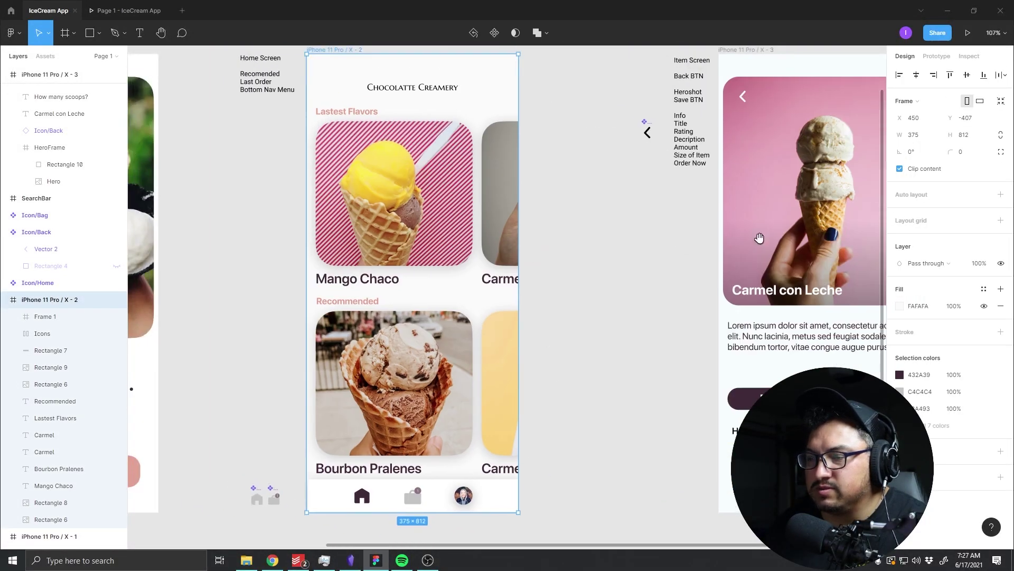
drag(528, 115, 535, 256)
click(695, 141)
click(678, 168)
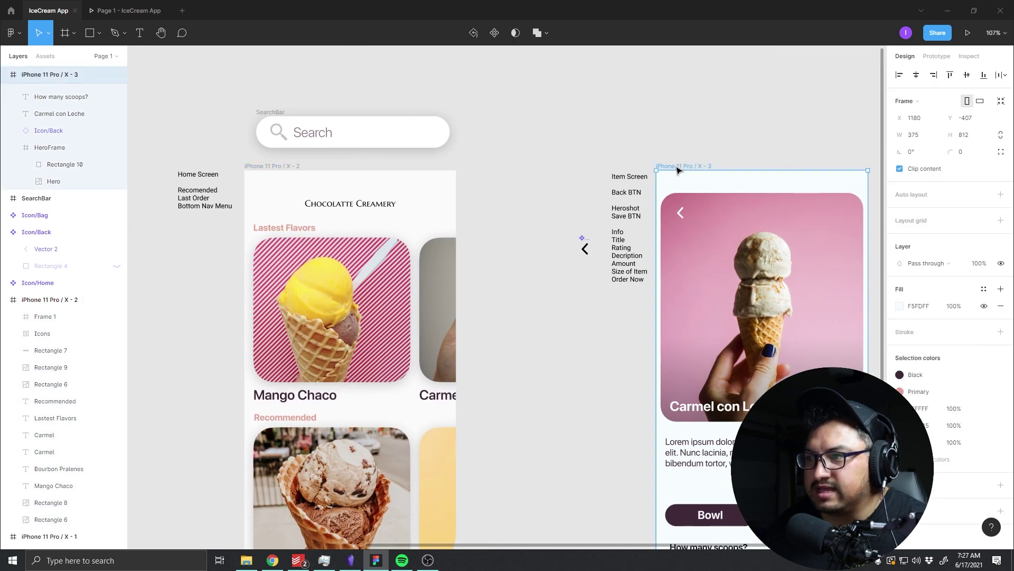
Step: Set the Mango Chaco image's tap interaction to a Slide in transition, Ease out, 300ms
click(936, 56)
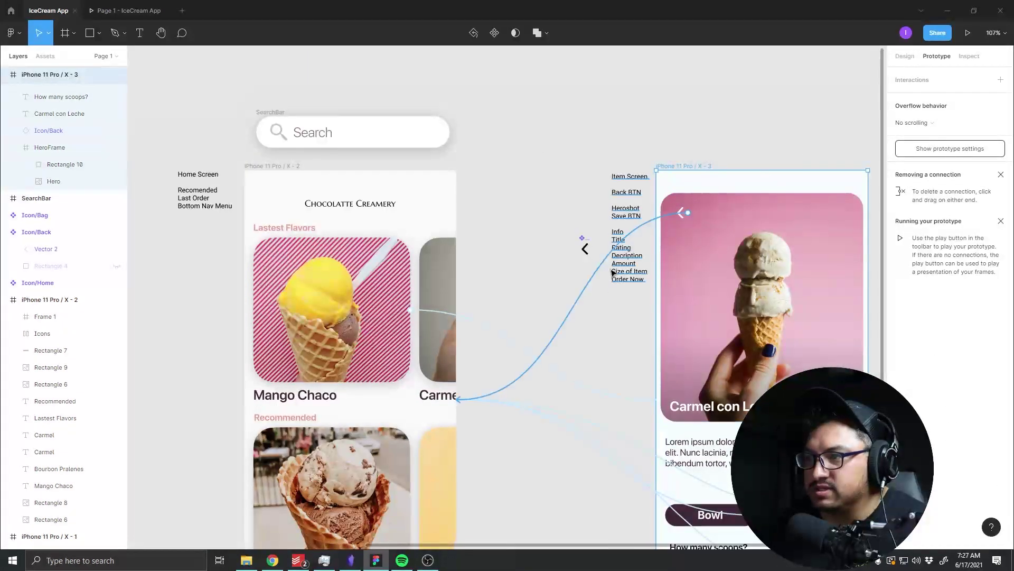
click(372, 335)
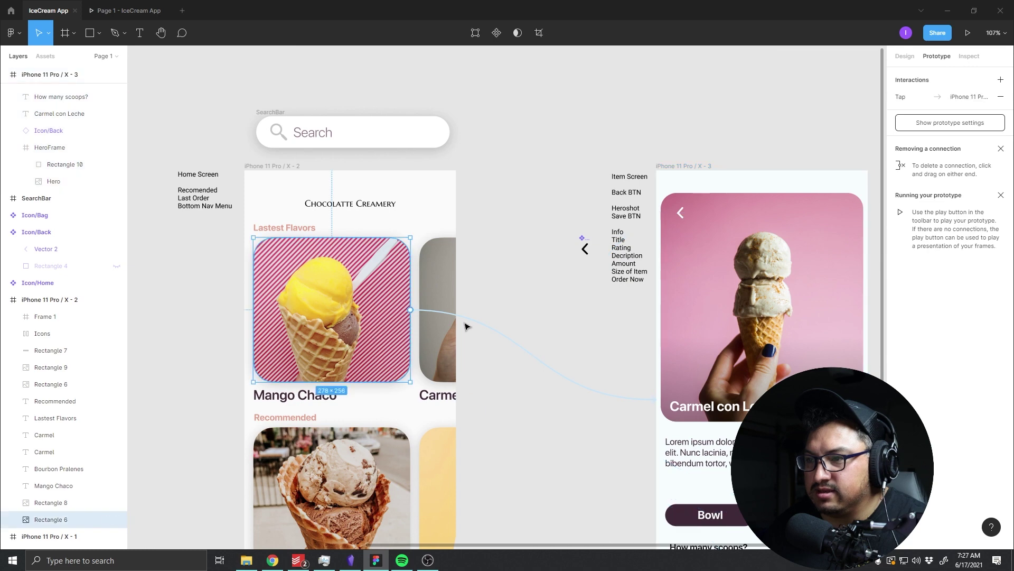
click(904, 97)
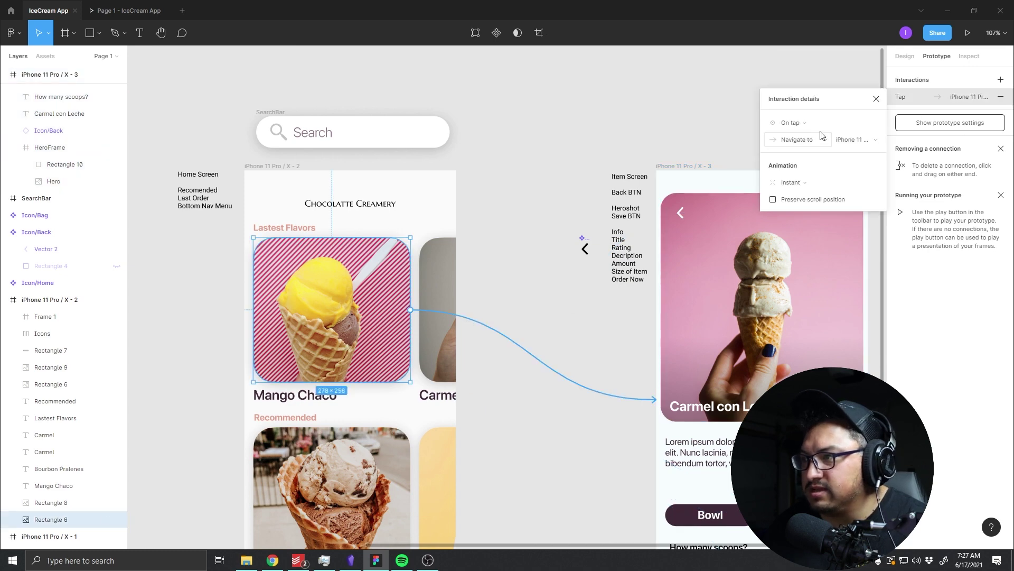
click(789, 186)
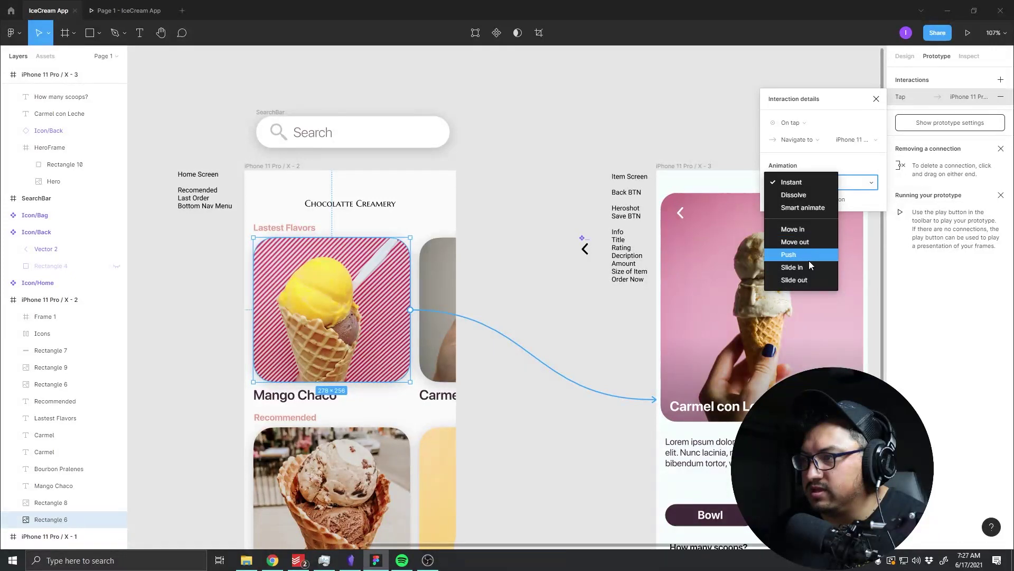
click(795, 266)
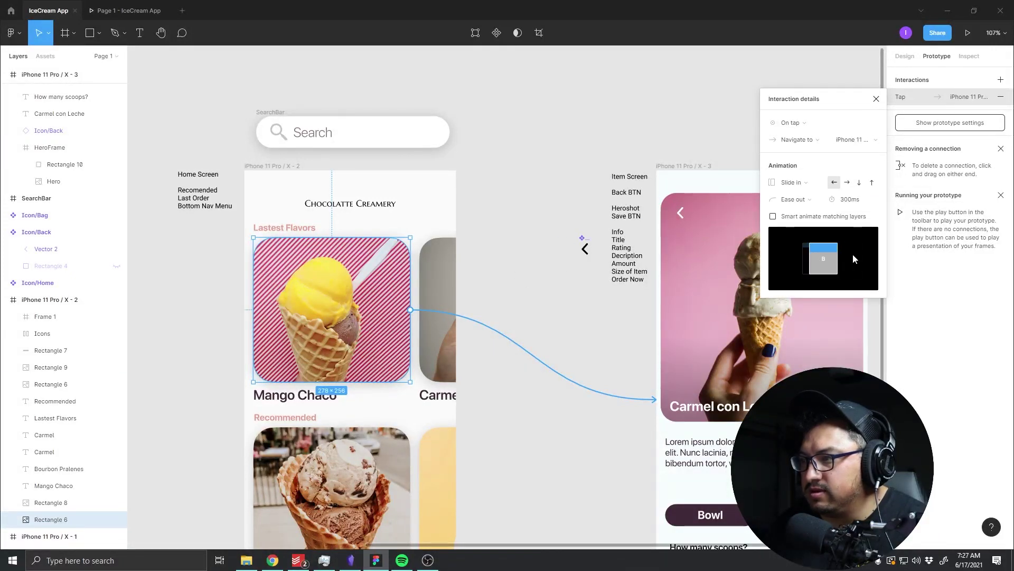
click(581, 109)
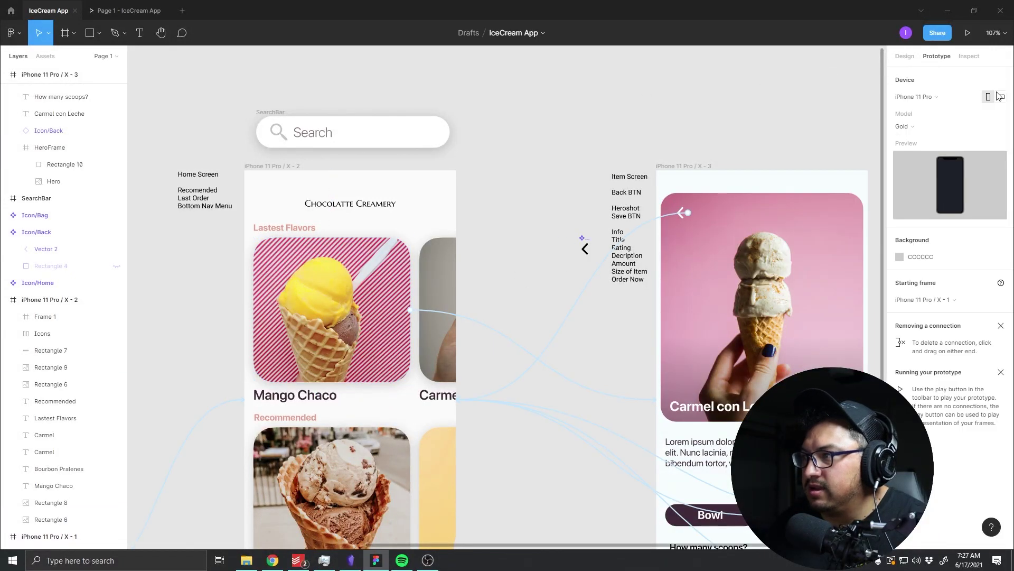
click(968, 33)
Step: Skip the splash screen and test sliding to Carmel con Leche and back home
click(542, 466)
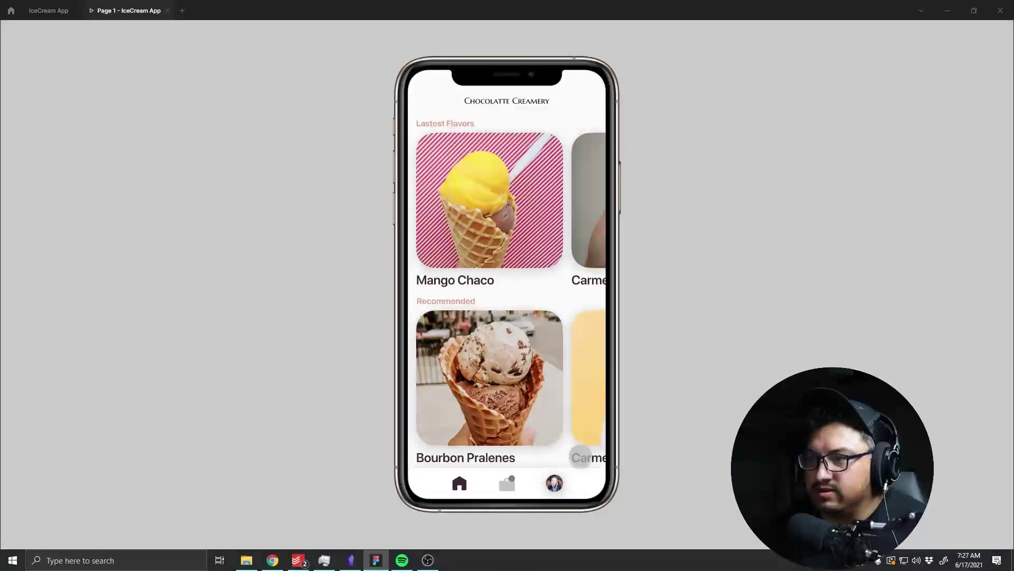
click(503, 169)
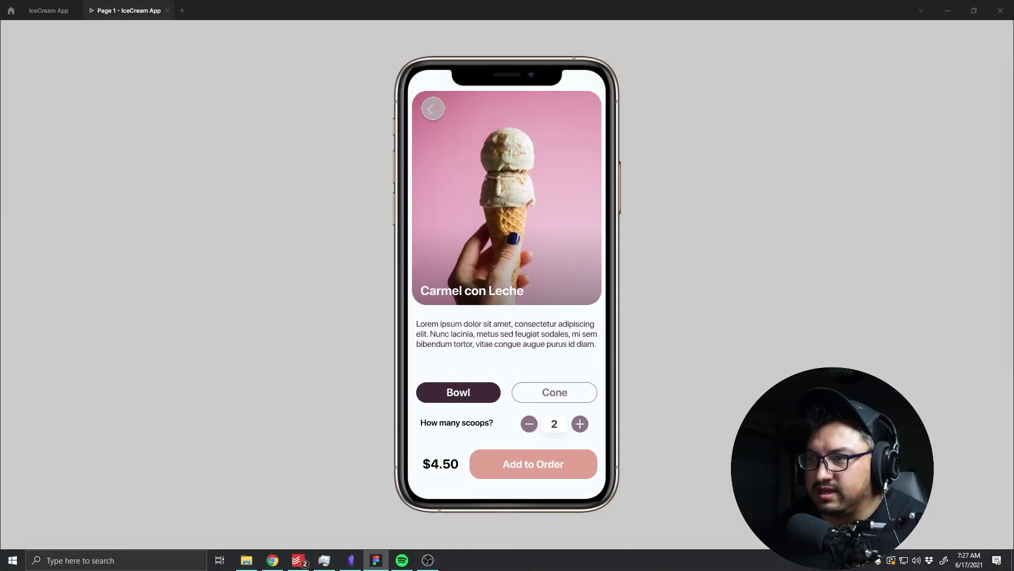
click(432, 109)
click(495, 194)
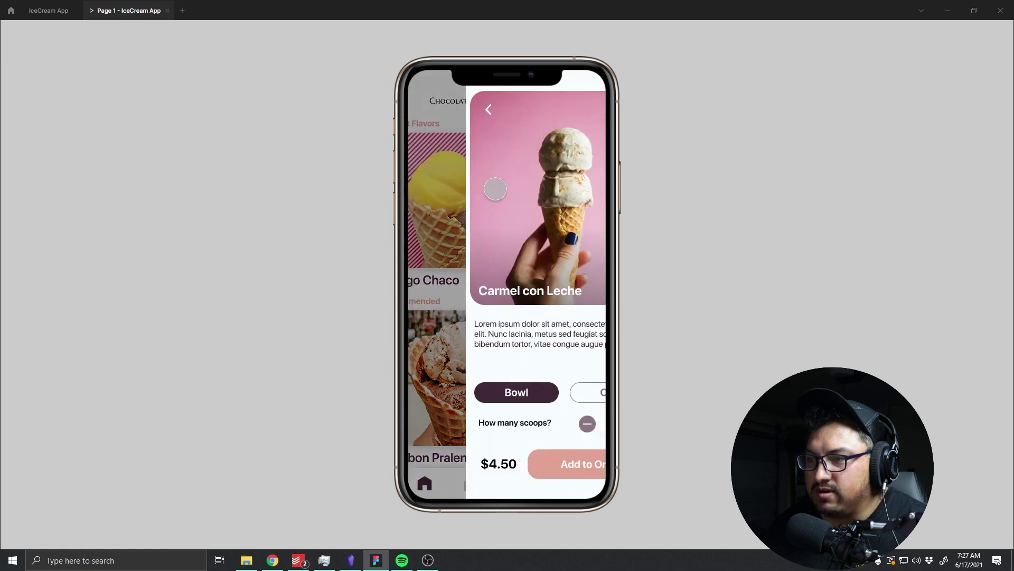
click(466, 114)
click(432, 108)
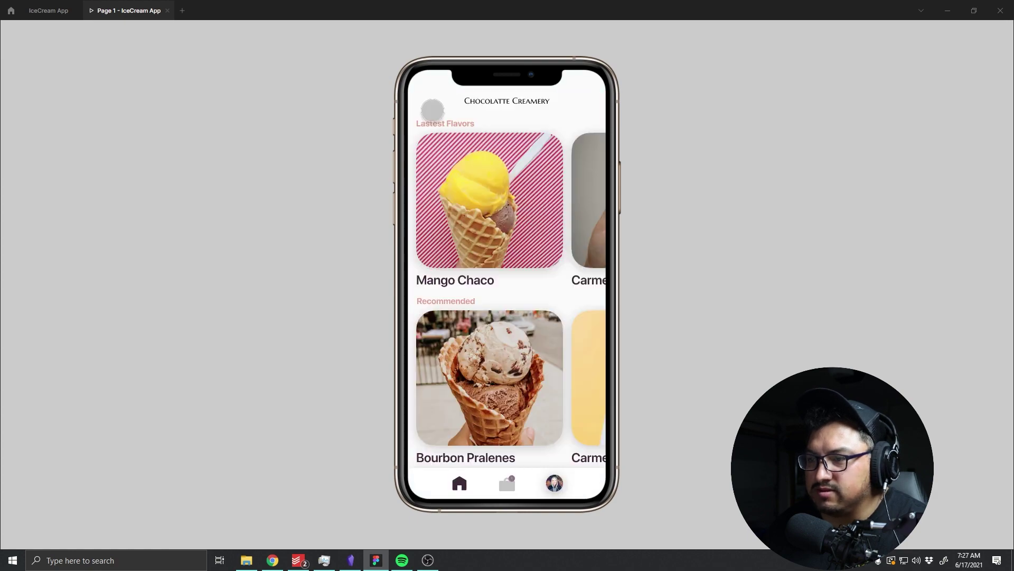
Step: Return to the prototype, reopen the detail screen and reveal its clickable hotspots
key(alt+Tab)
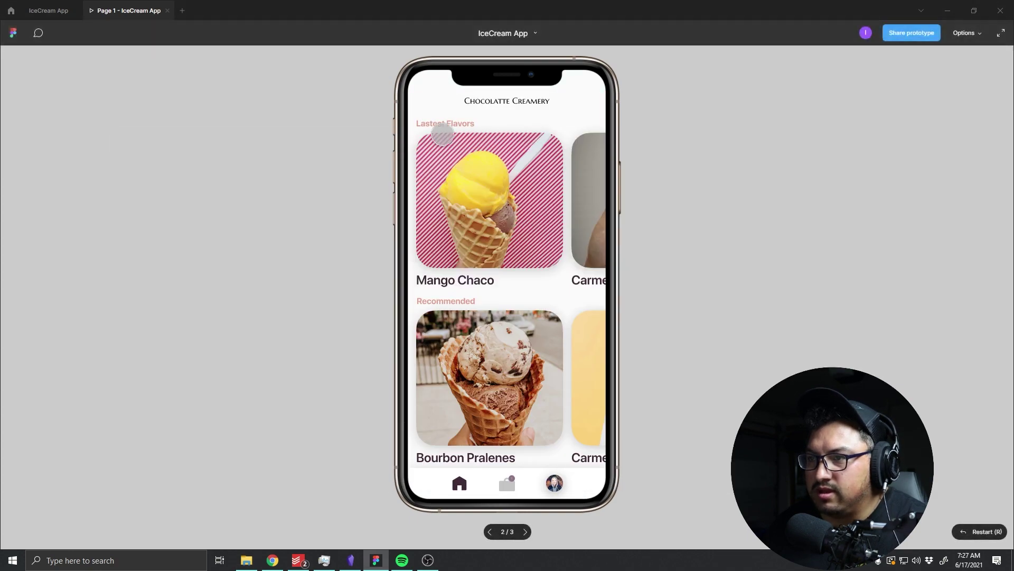
click(495, 194)
click(432, 109)
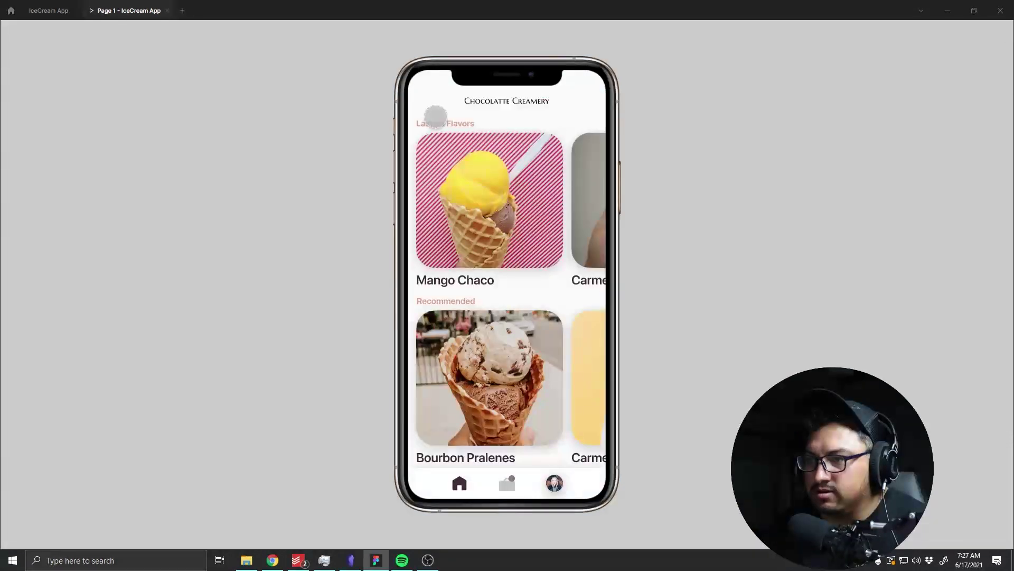
click(491, 227)
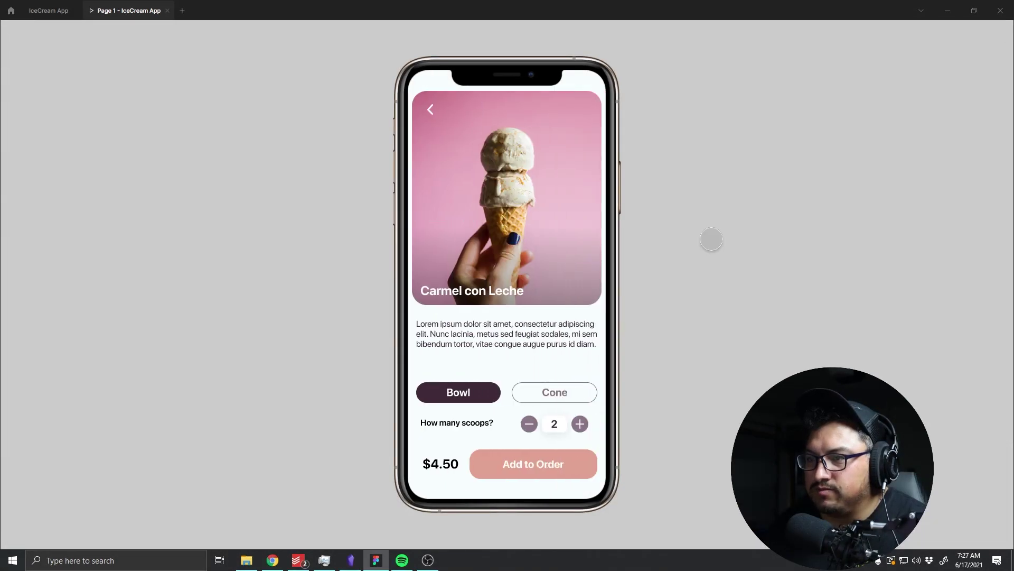
click(493, 161)
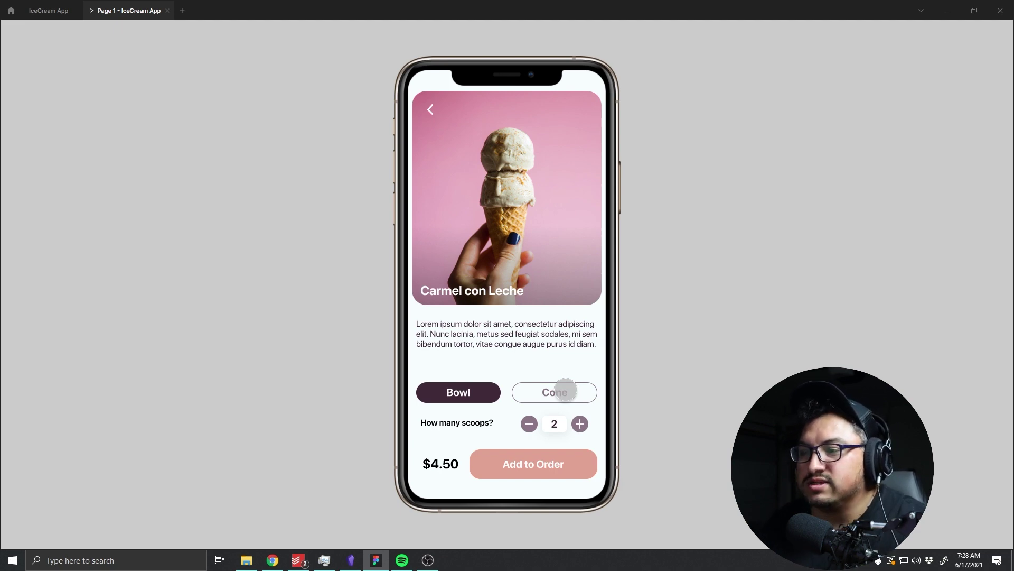
Step: Use Add to Order to return home, then reopen the detail screen again
click(564, 456)
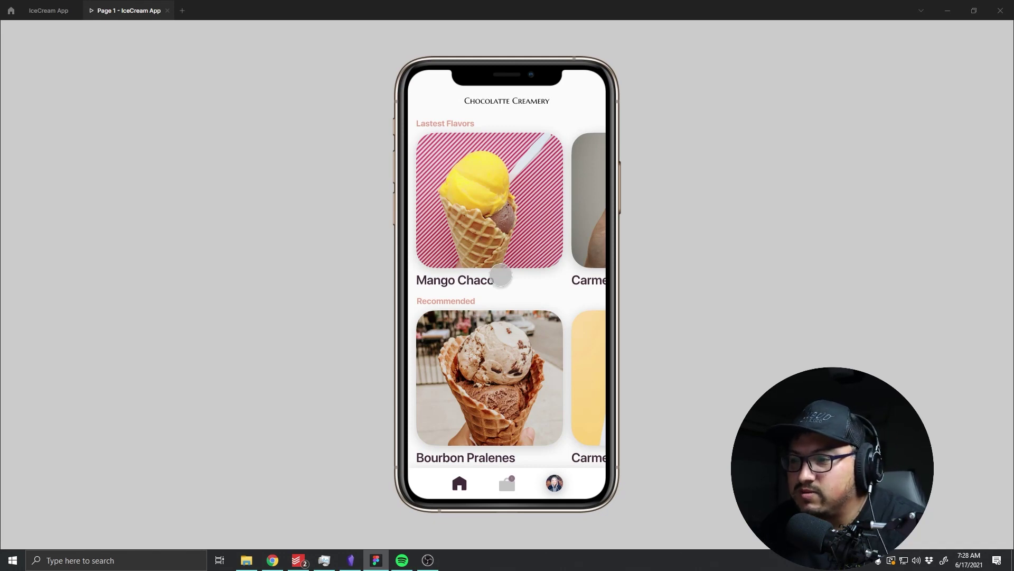
click(500, 392)
click(502, 216)
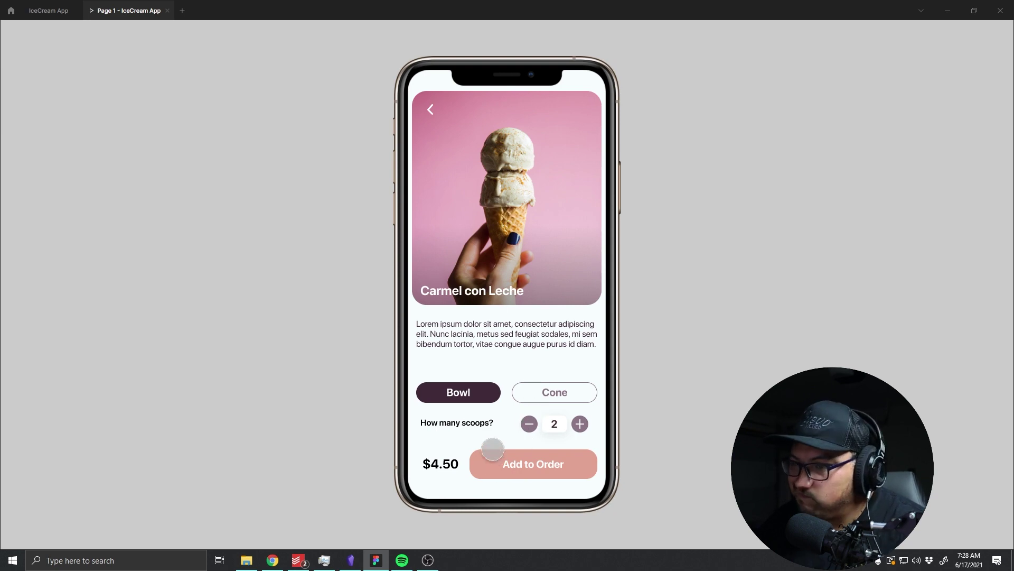
click(427, 103)
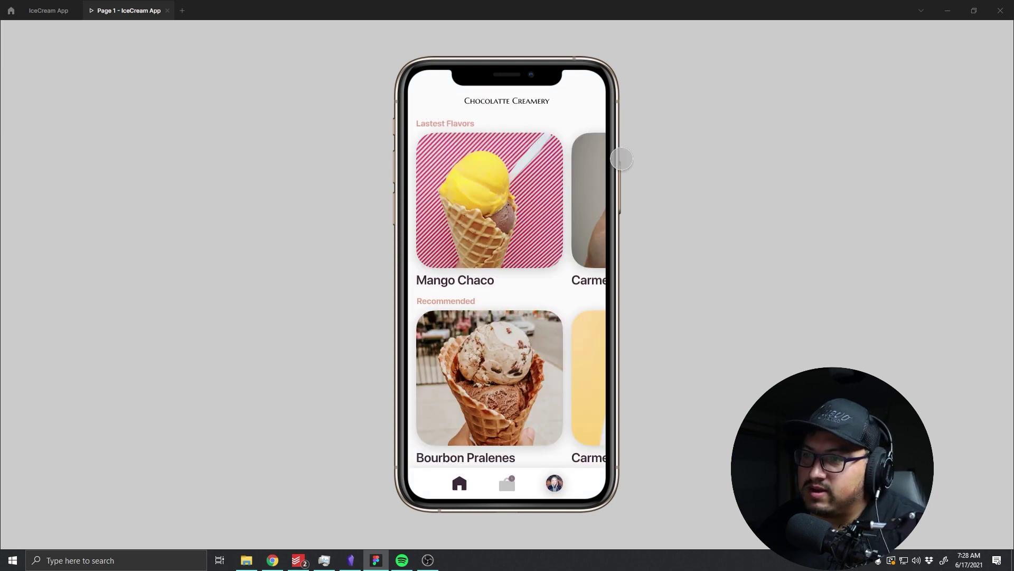
click(545, 154)
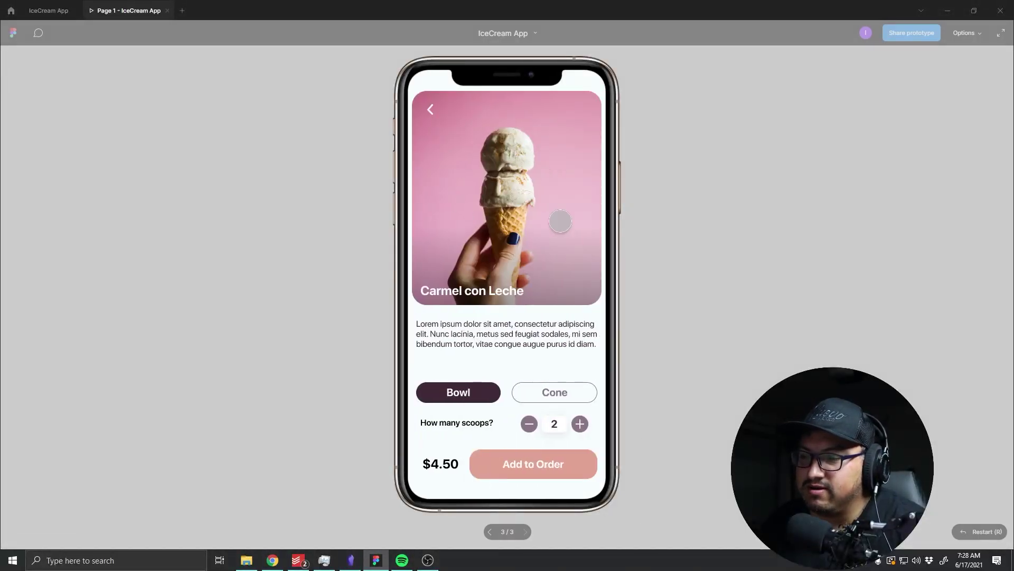